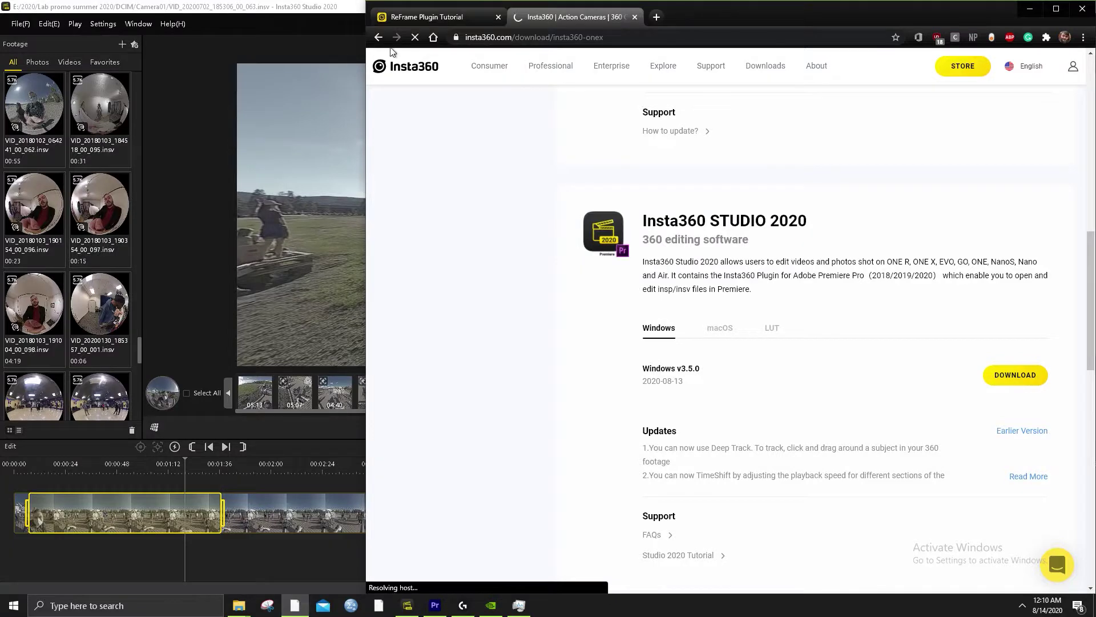
Load the insta360.com home page in the browser beside Insta360 Studio
left_click(404, 66)
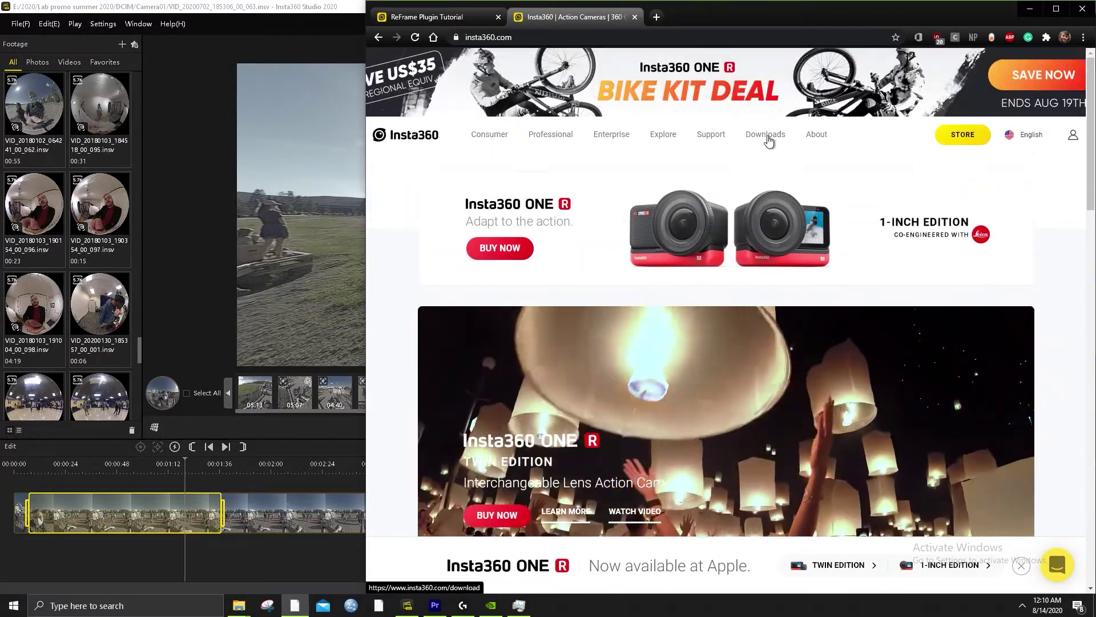
Go to the site's Downloads page and open the Insta360 ONE X downloads
left_click(768, 140)
scroll(825, 399, "down", 6)
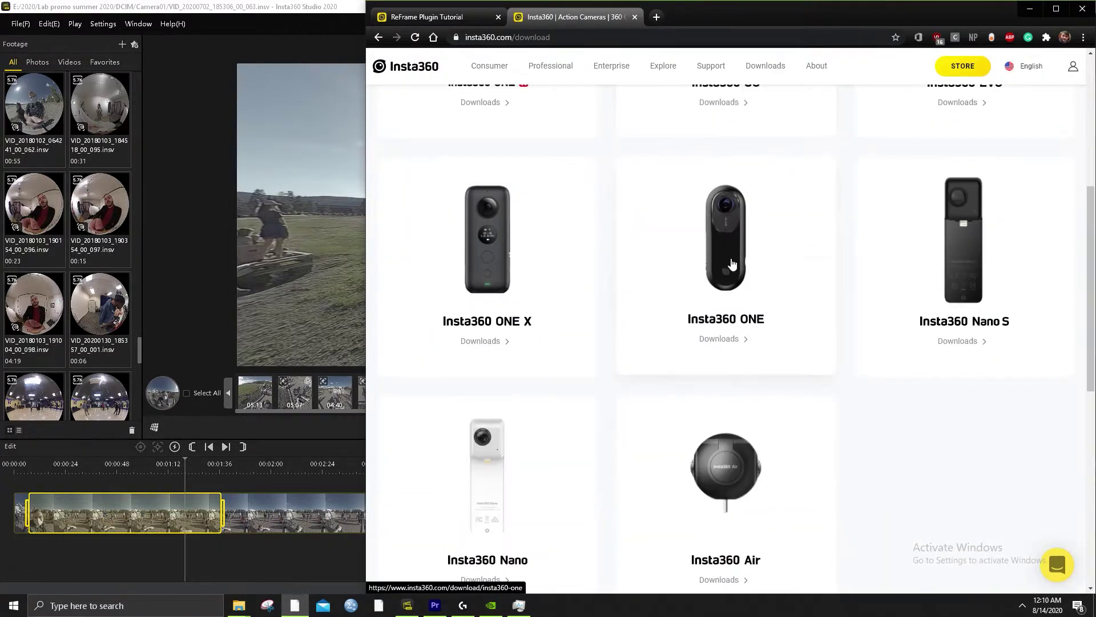
left_click(487, 264)
Download the Insta360 STUDIO 2020 Windows v3.5.0 installer
scroll(686, 262, "down", 6)
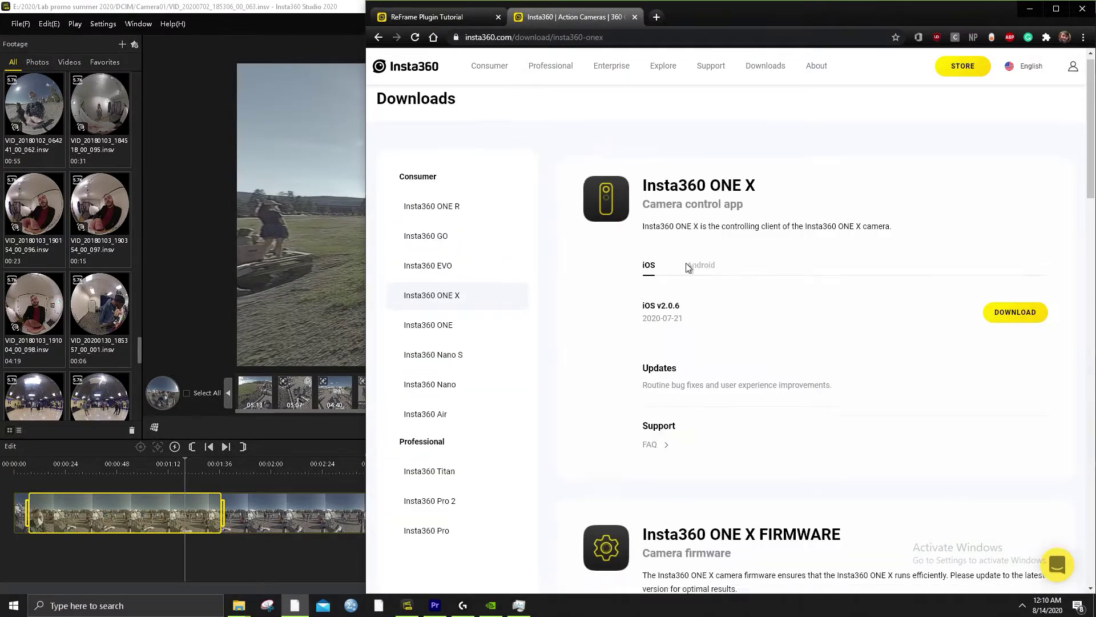
scroll(687, 262, "down", 8)
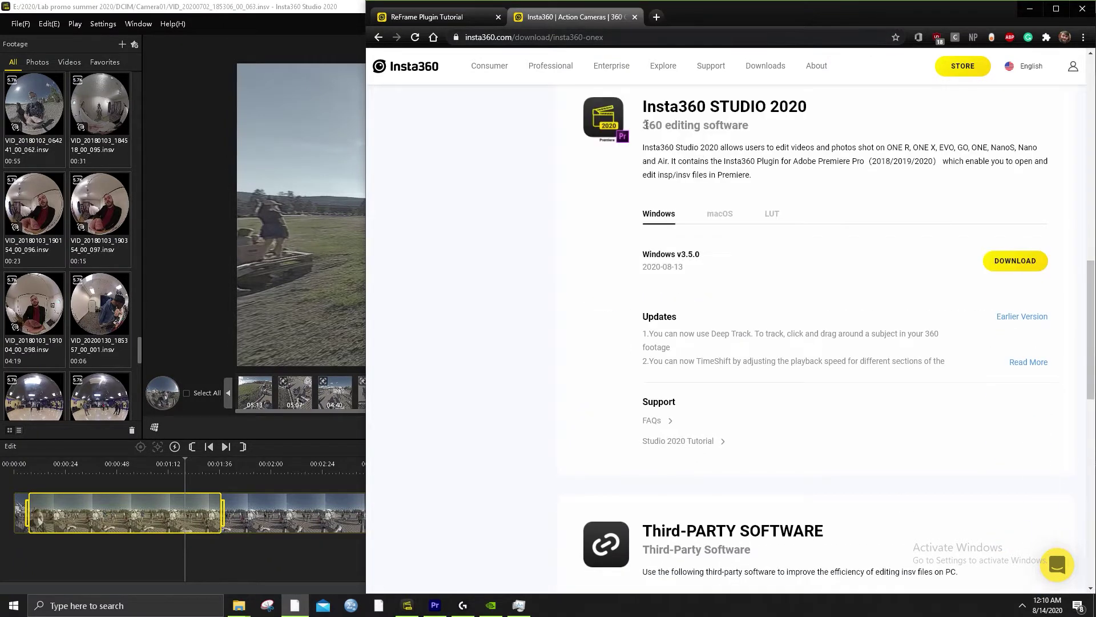
left_click_drag(641, 109, 832, 109)
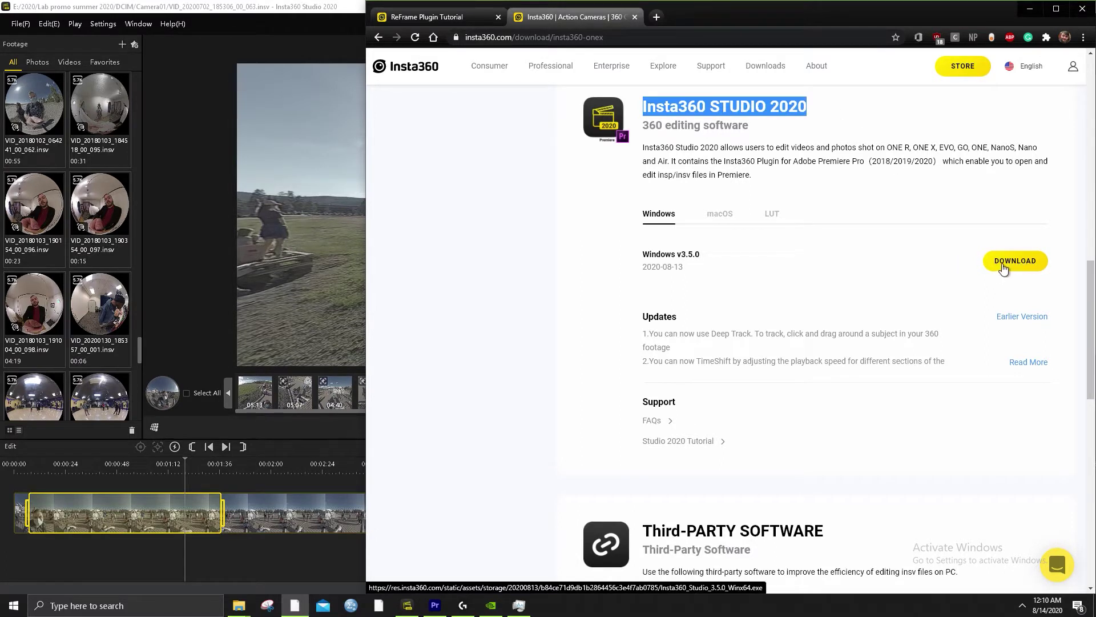
left_click(838, 246)
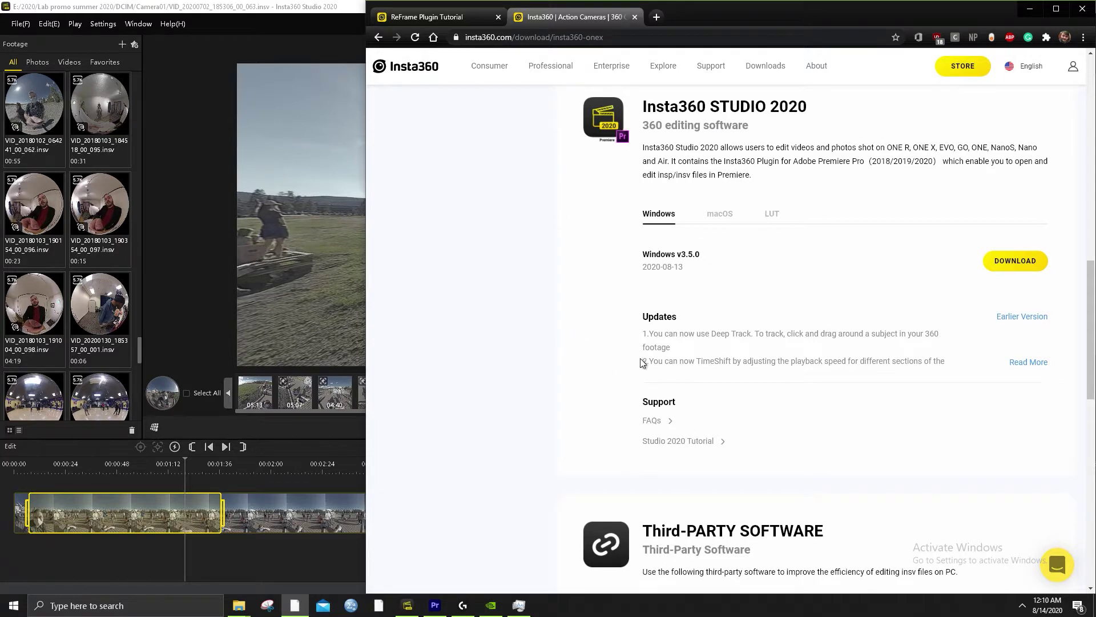
left_click(1016, 261)
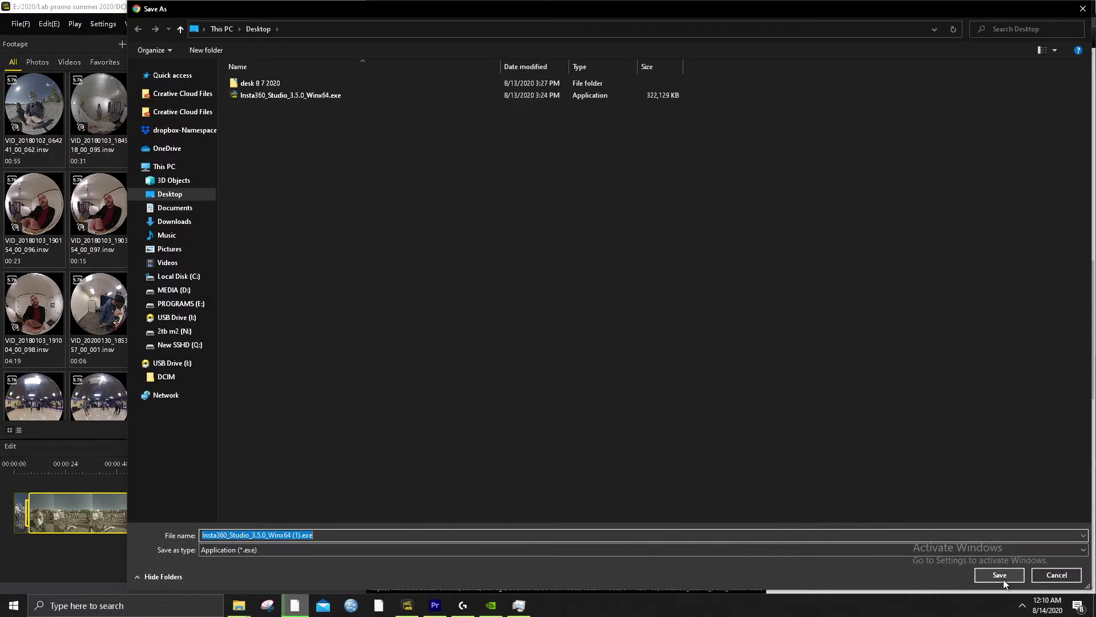
Save the Insta360 Studio 3.5.0 installer to the Desktop
left_click(1003, 578)
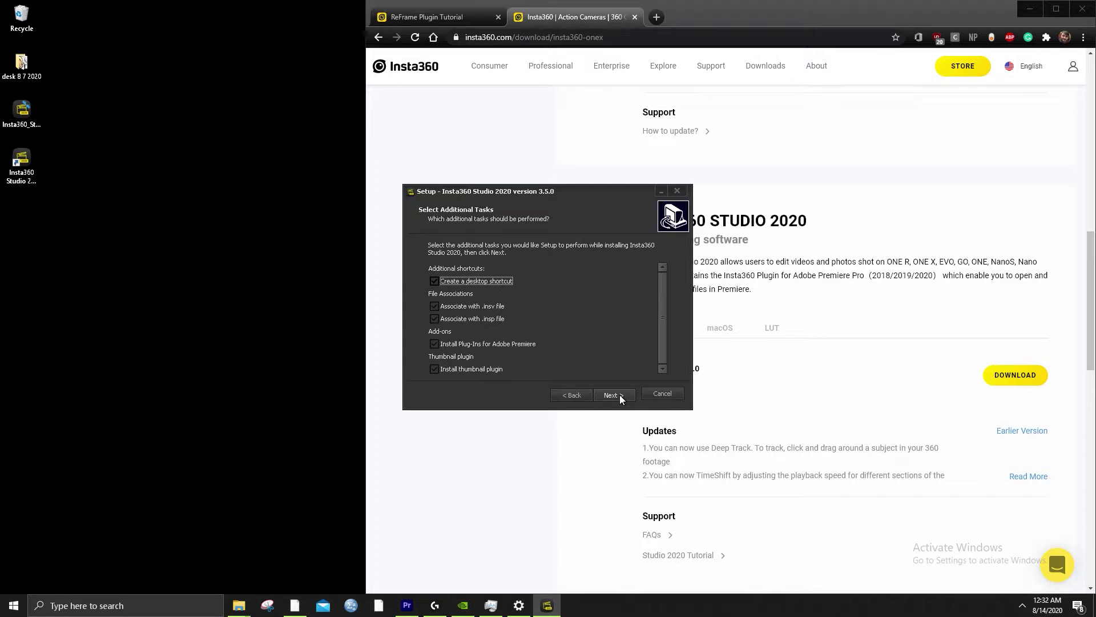
Install Insta360 Studio 2020 v3.5.0 and finish setup with Launch checked
scroll(480, 311, "down", 1)
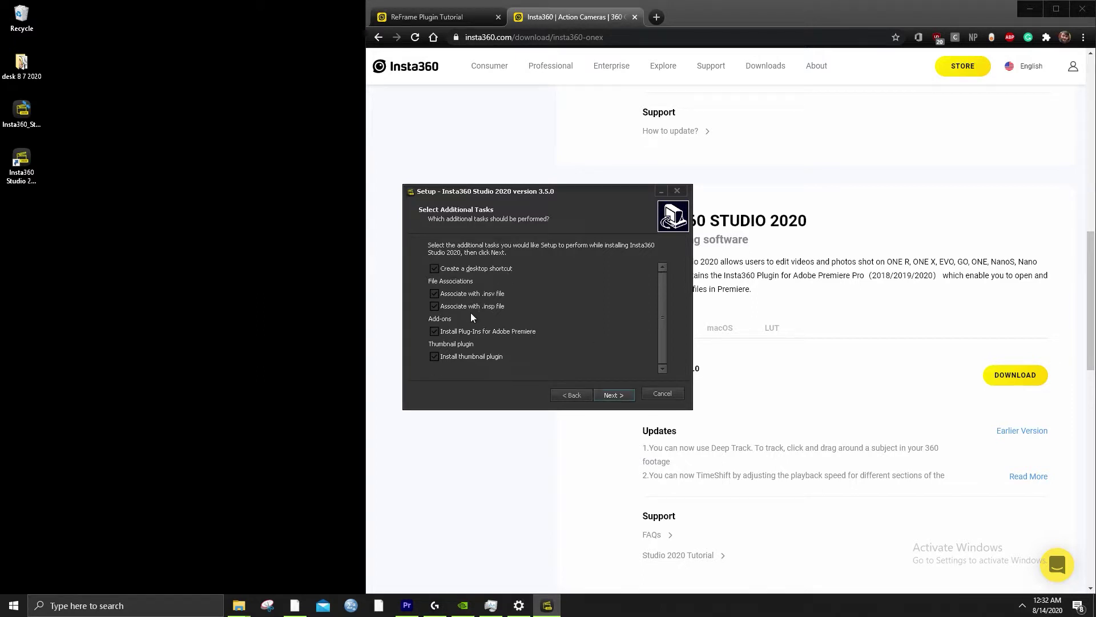
scroll(513, 342, "up", 1)
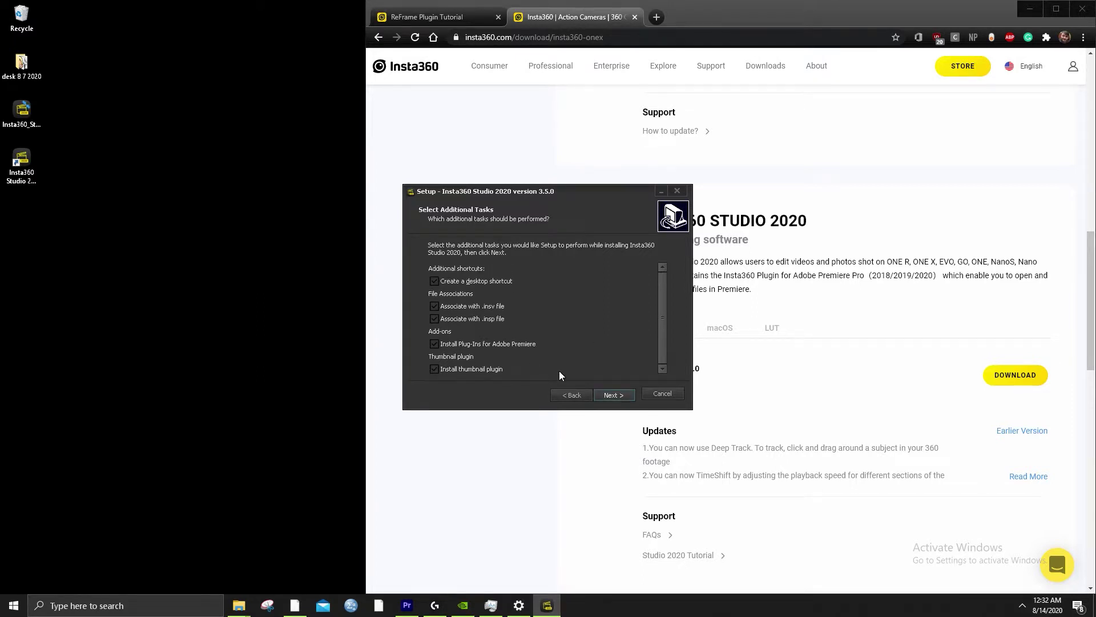
left_click(605, 394)
left_click(607, 394)
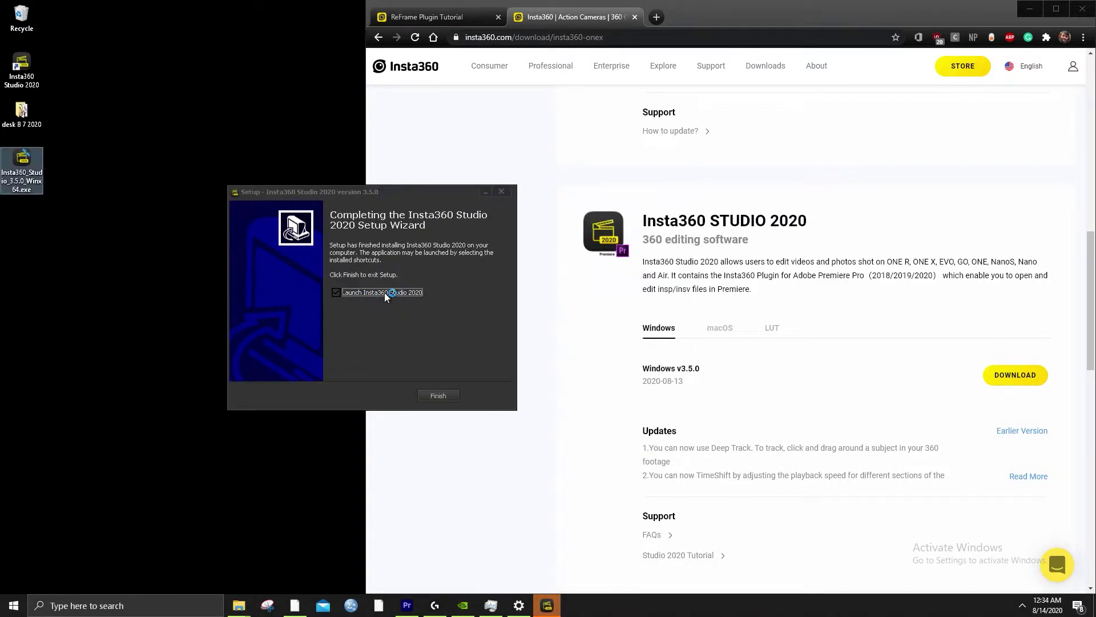
left_click(437, 396)
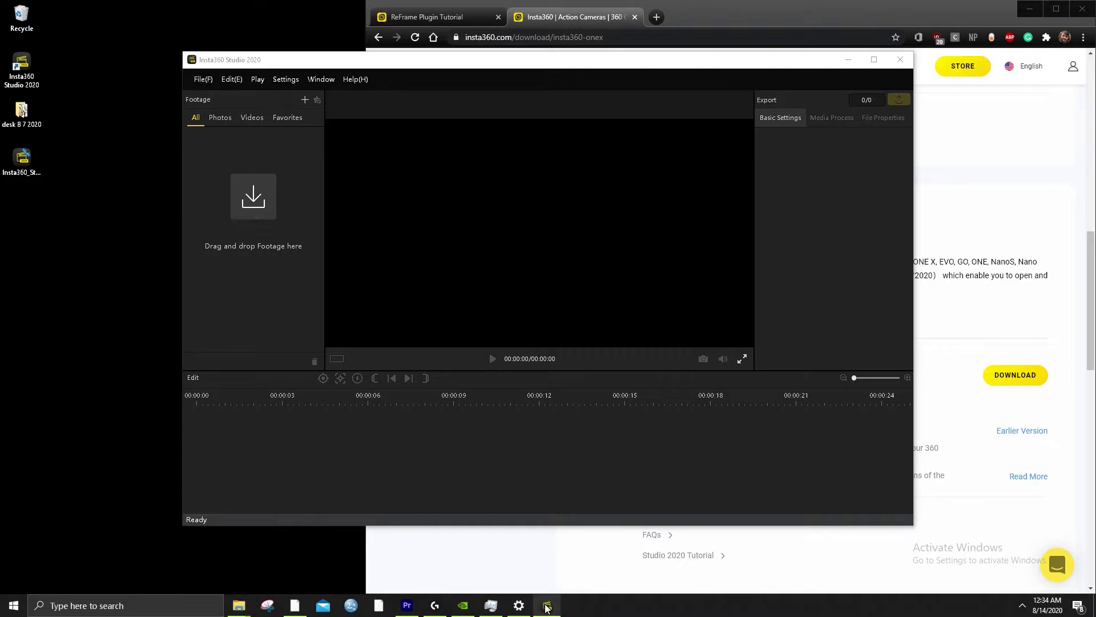
Pin Insta360 Studio 2020 to the taskbar and bring its window forward
right_click(546, 607)
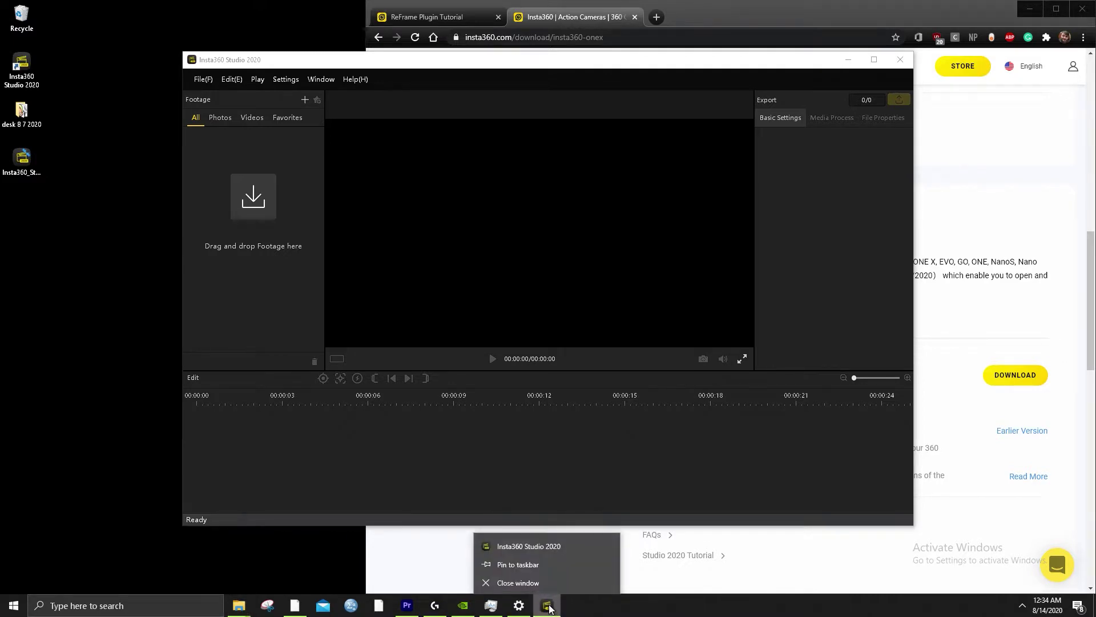
left_click(532, 566)
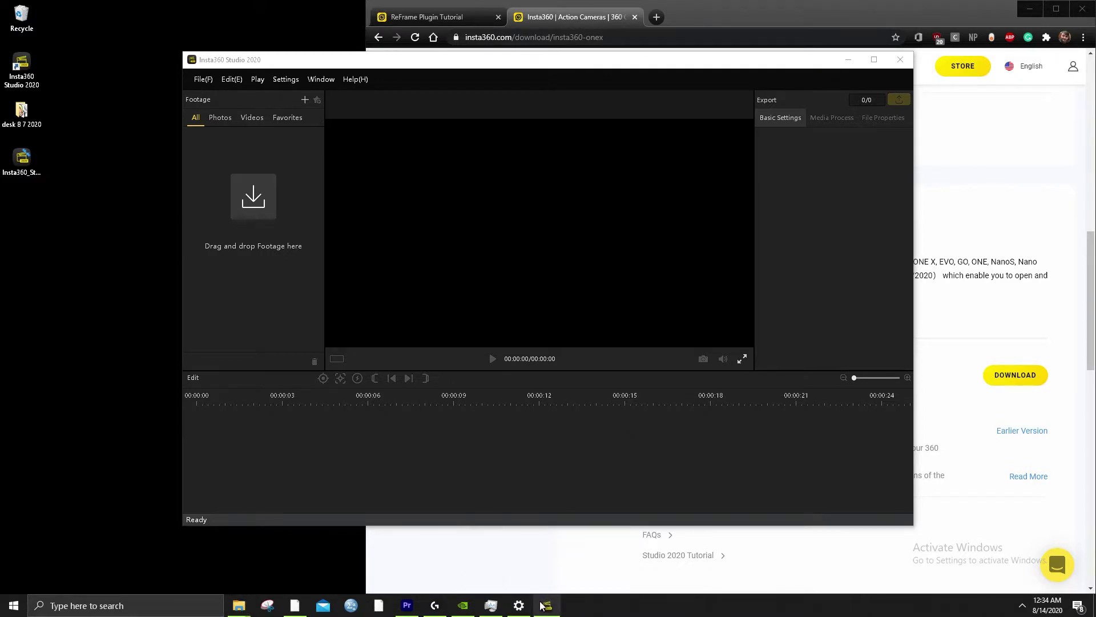
left_click(526, 564)
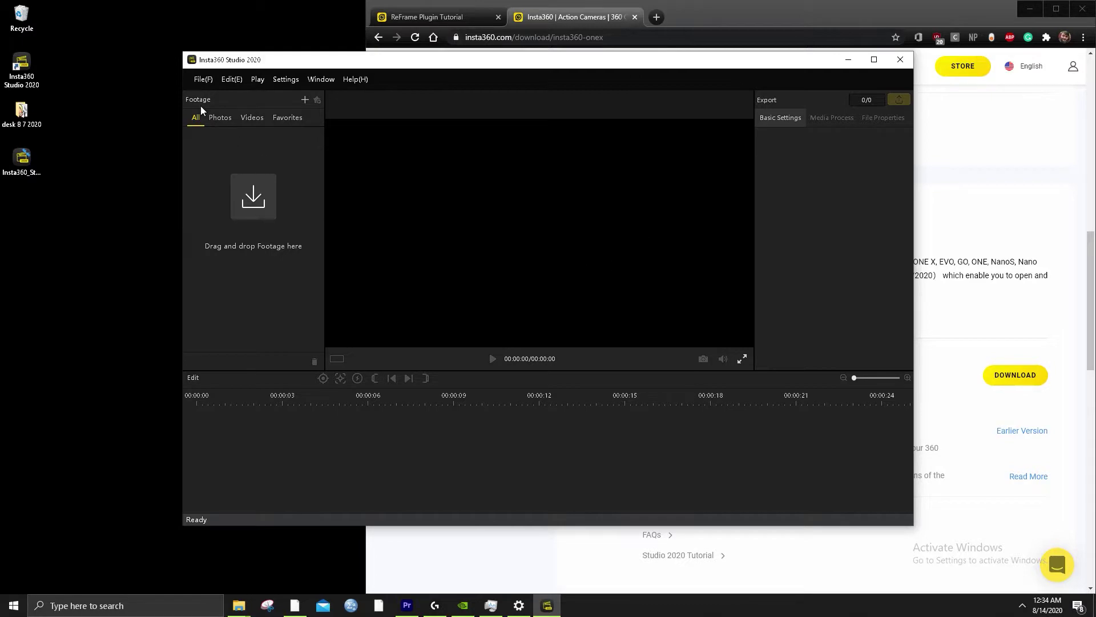
Load the DCIM\Camera01 folder into the library via File > Open Folder
left_click(204, 79)
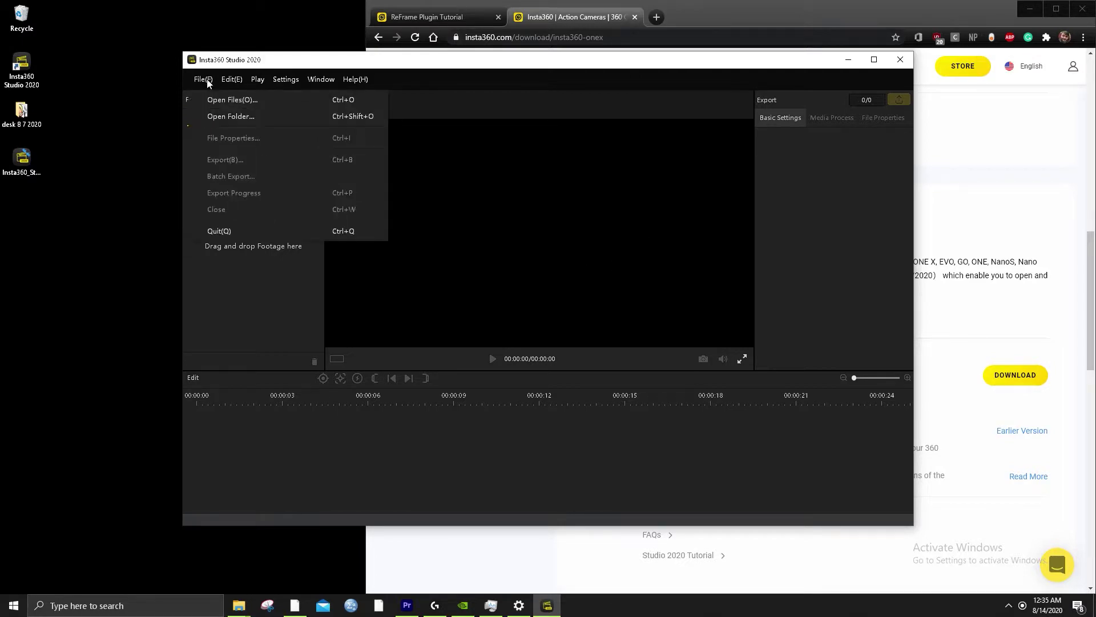
left_click(224, 115)
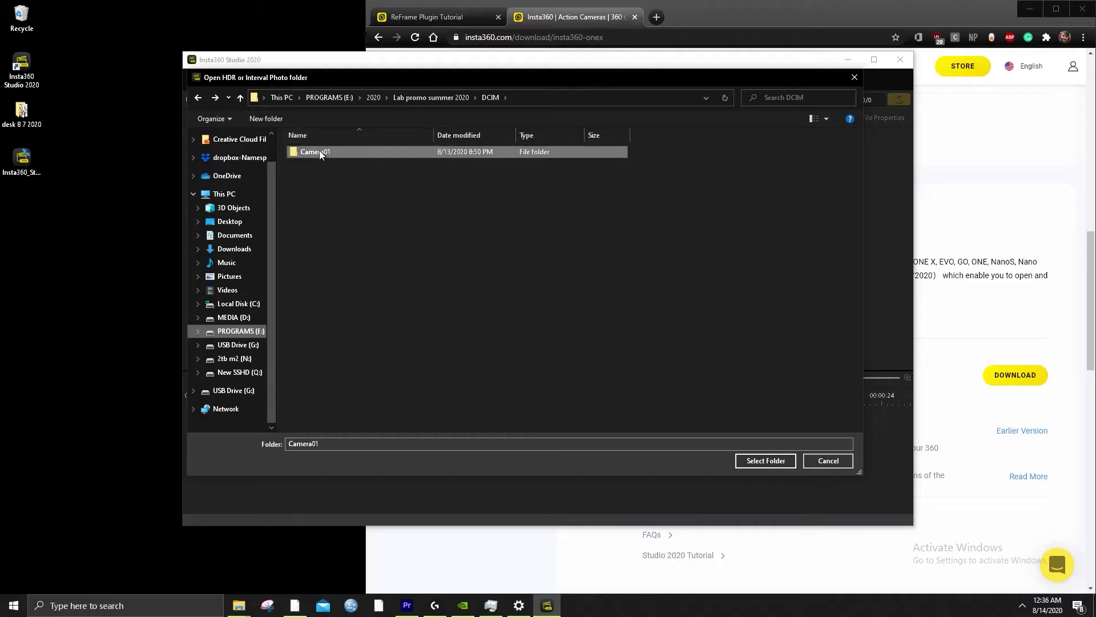
double_click(319, 149)
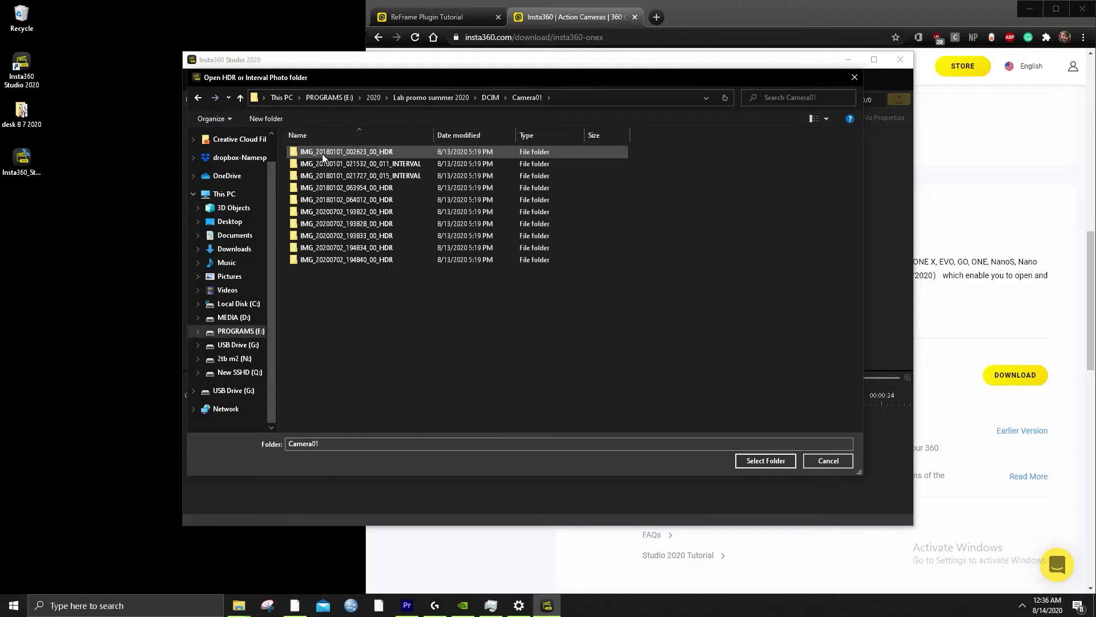
left_click(763, 461)
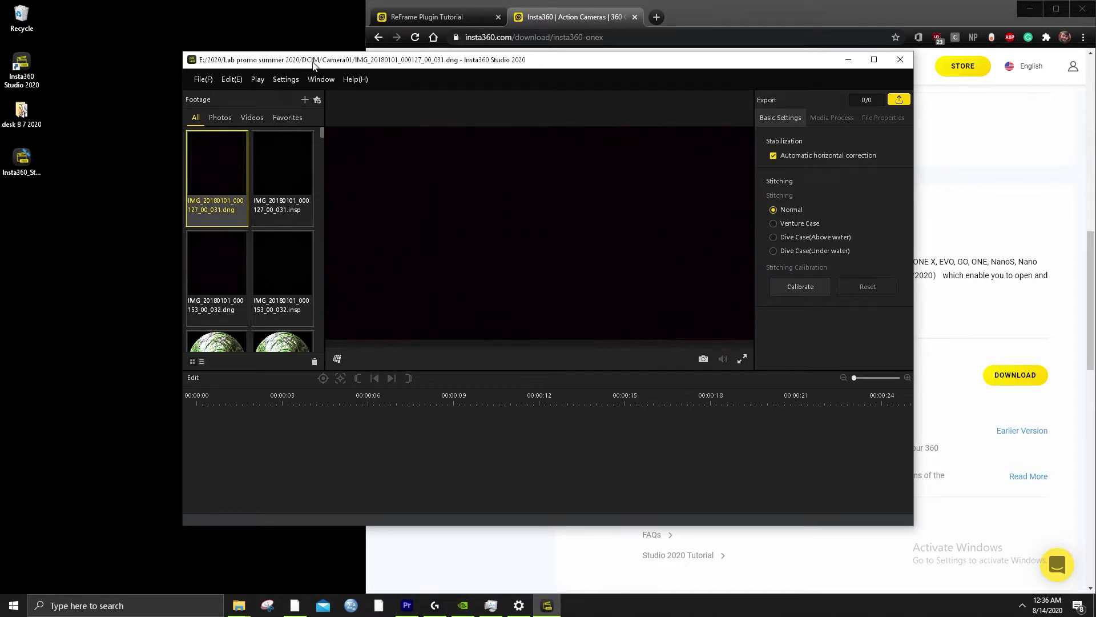
Filter the library to Videos, review File Properties, then return to Basic Settings
scroll(274, 282, "down", 5)
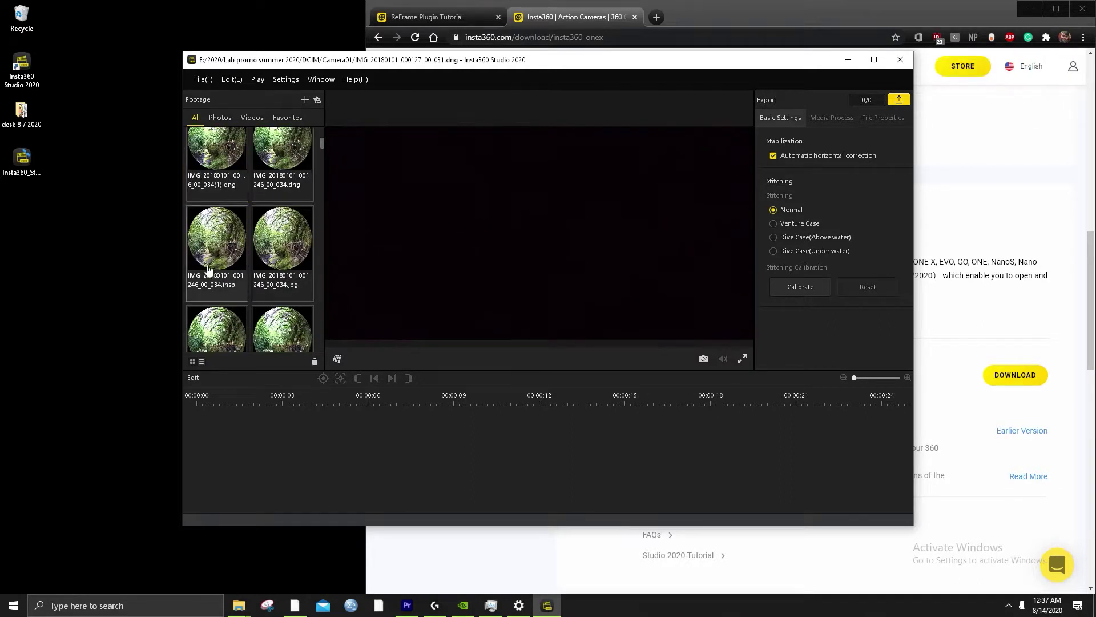
scroll(208, 269, "down", 3)
scroll(229, 239, "down", 3)
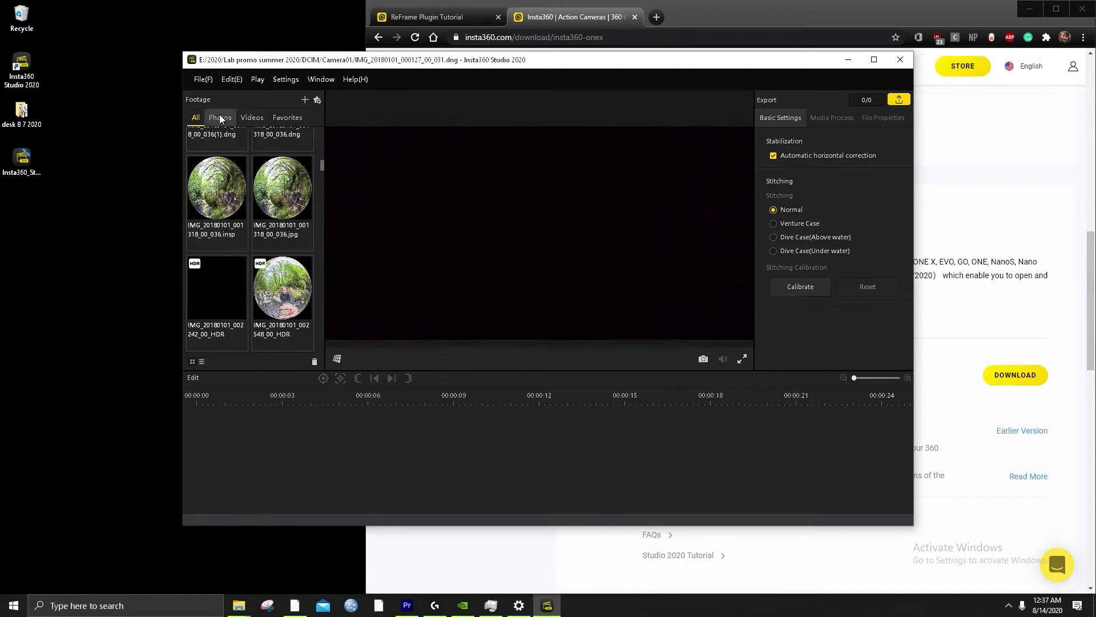
left_click(249, 118)
scroll(211, 220, "up", 5)
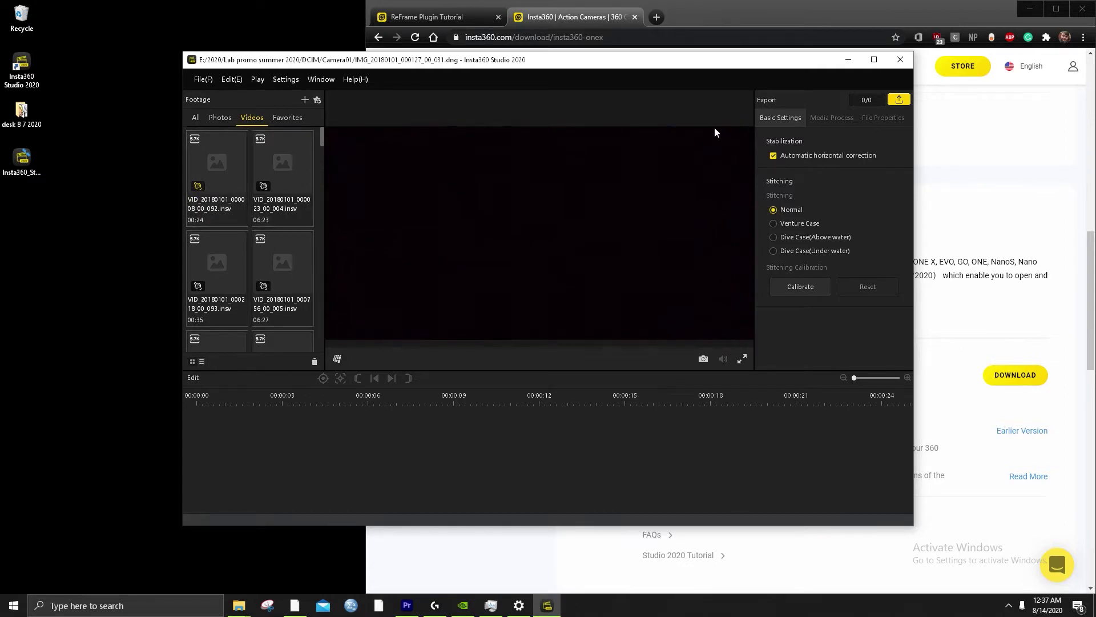
left_click(832, 120)
left_click(877, 118)
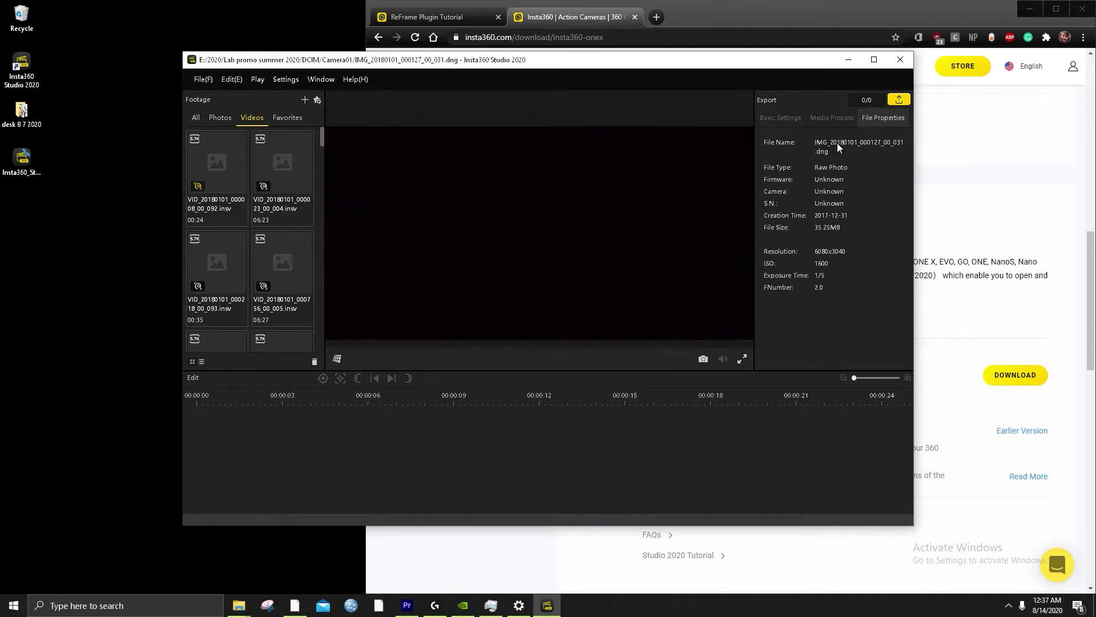
left_click(770, 121)
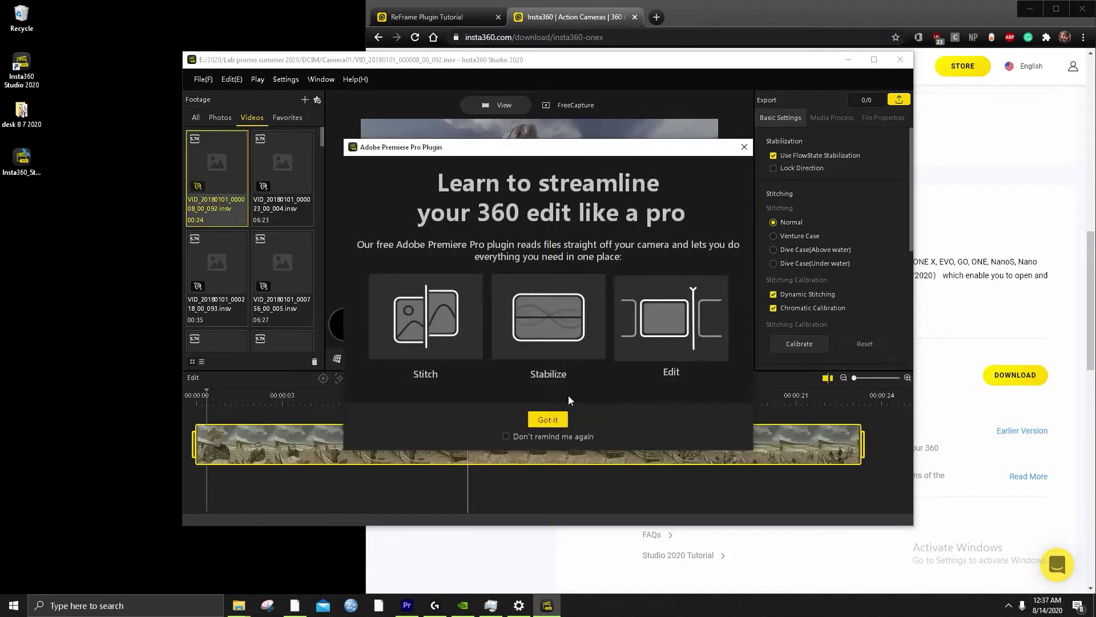
Read through the ReFrame Plugin Tutorial page, then minimize Chrome
left_click(548, 421)
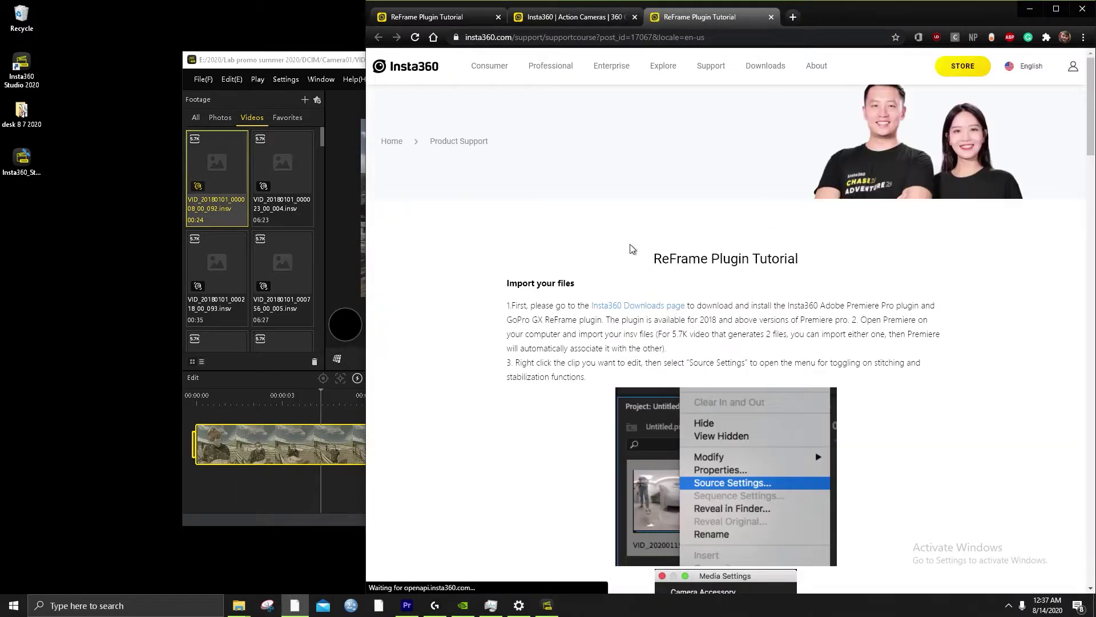
scroll(744, 353, "down", 4)
scroll(648, 372, "down", 2)
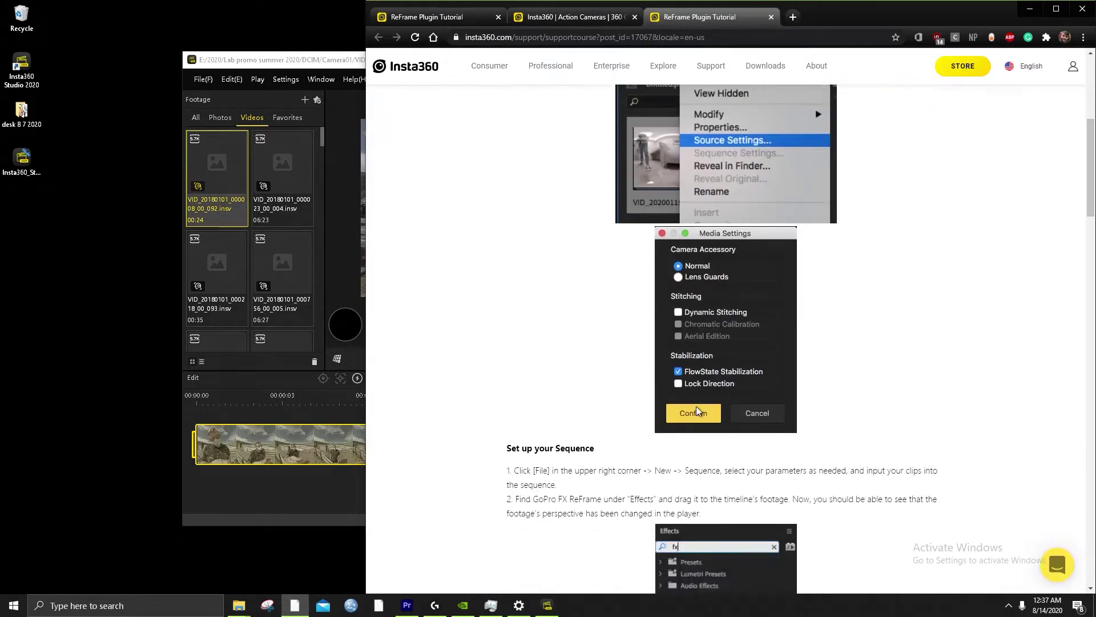
scroll(696, 406, "up", 6)
scroll(724, 398, "down", 2)
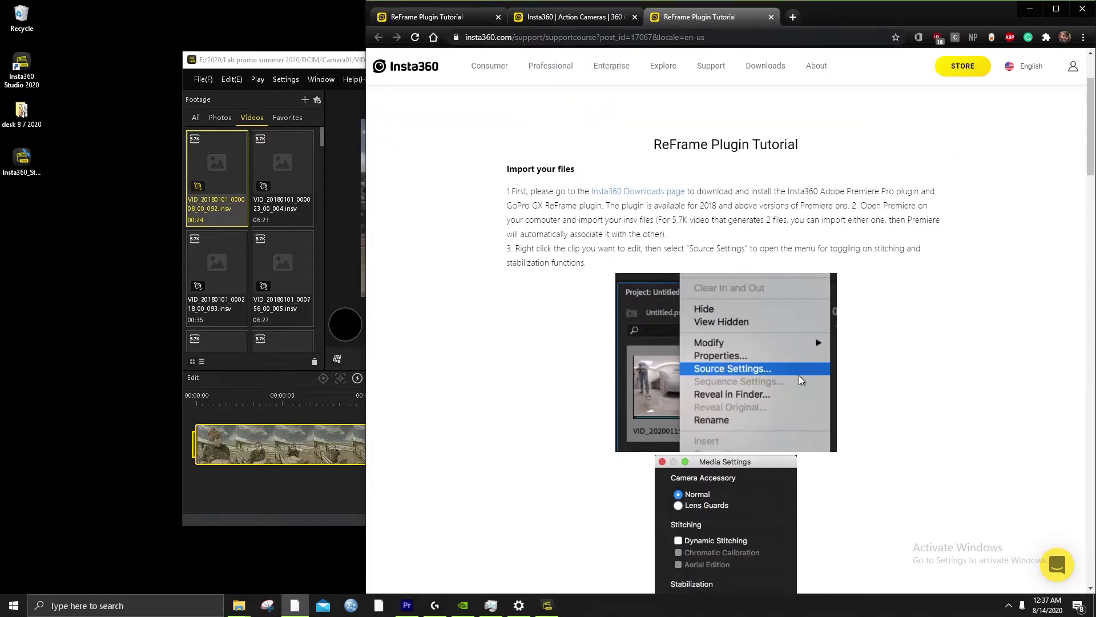
scroll(851, 458, "down", 15)
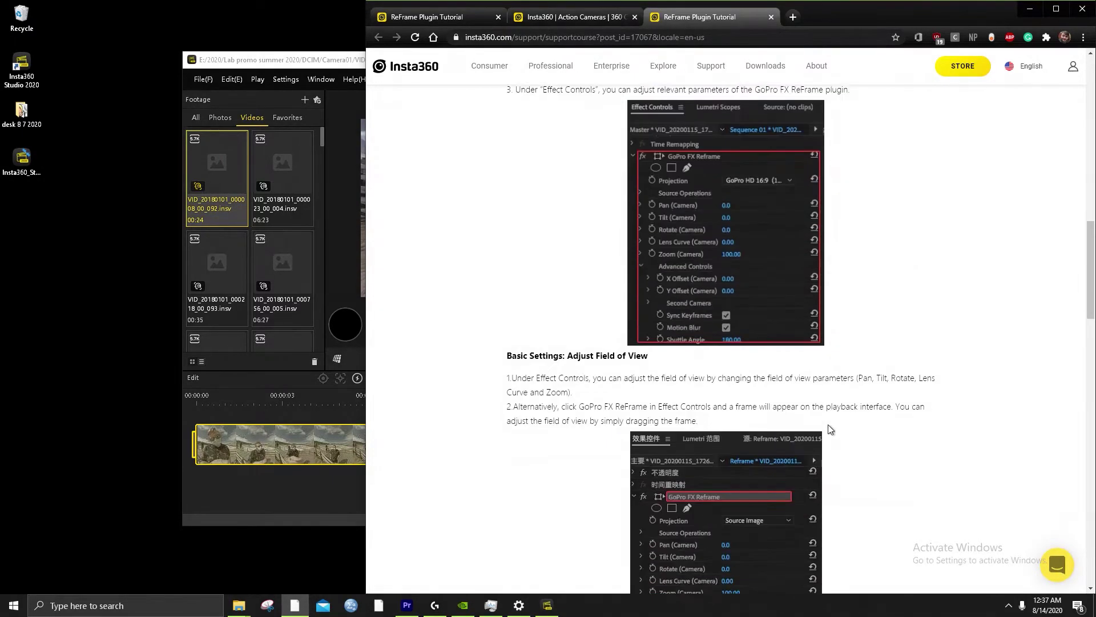
scroll(828, 424, "down", 20)
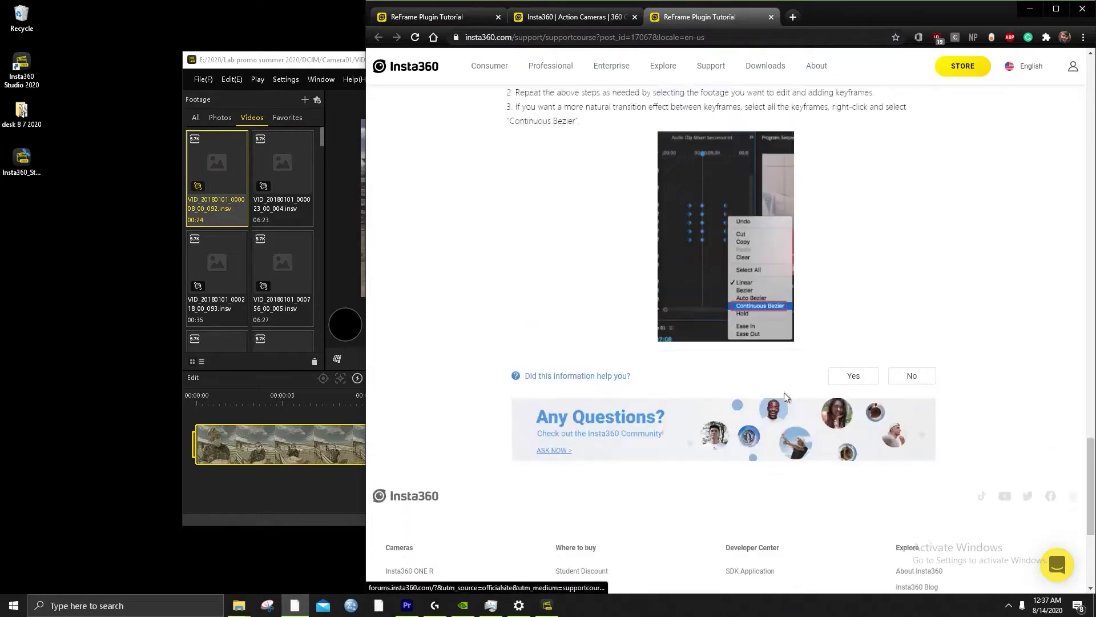
scroll(784, 400, "up", 18)
scroll(783, 418, "down", 17)
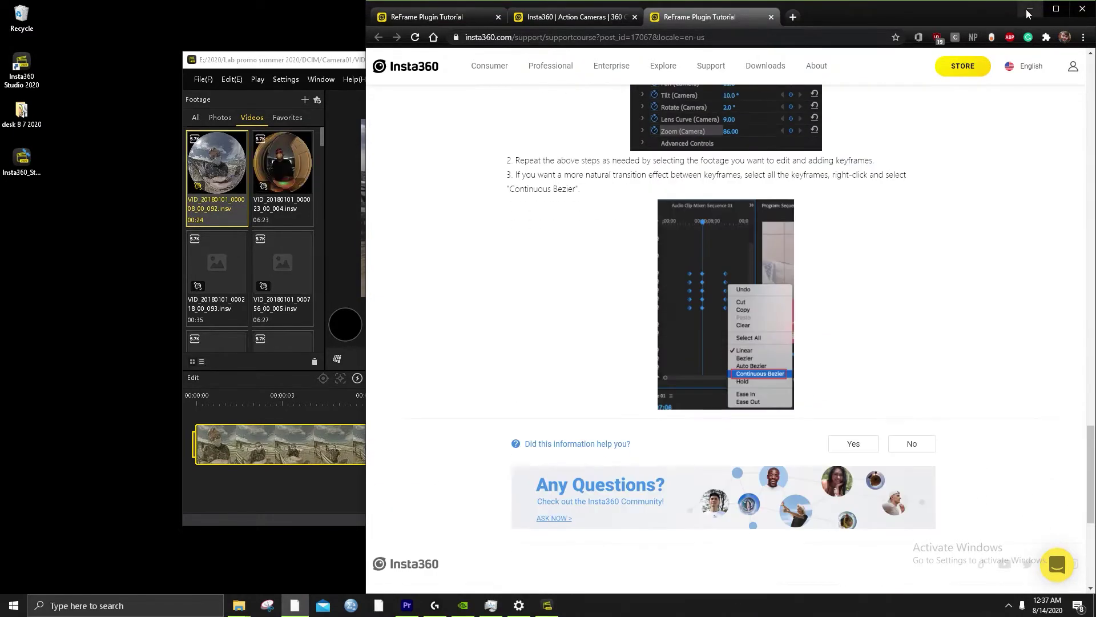
left_click(1029, 10)
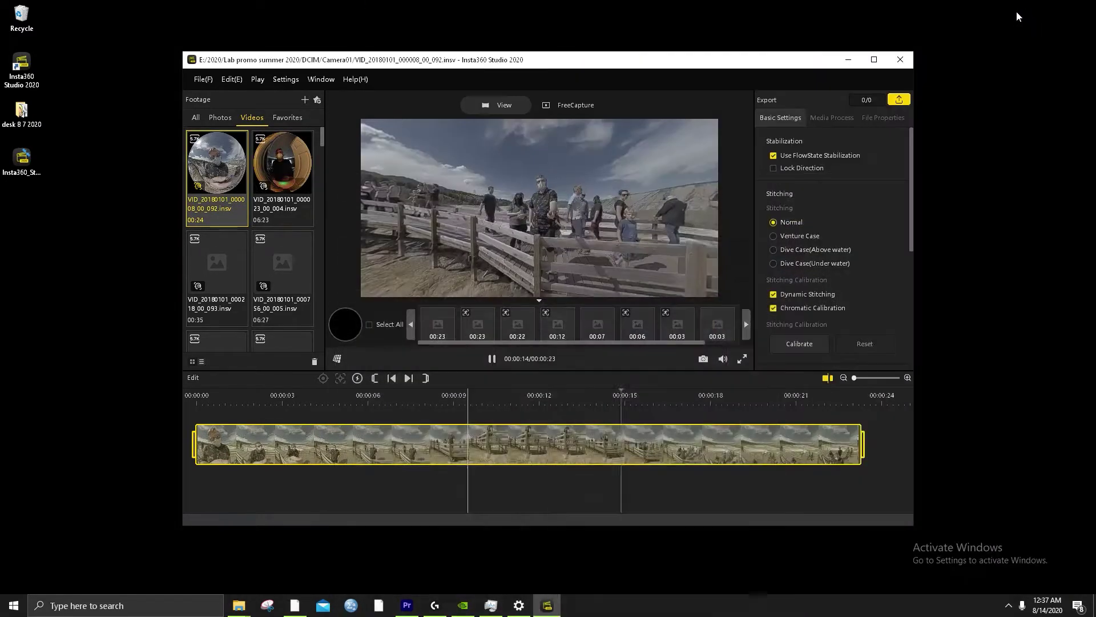
Replay the boardwalk clip from the start to 00:00:17, then open VID_20180101_020339_00_008.insv
left_click(492, 359)
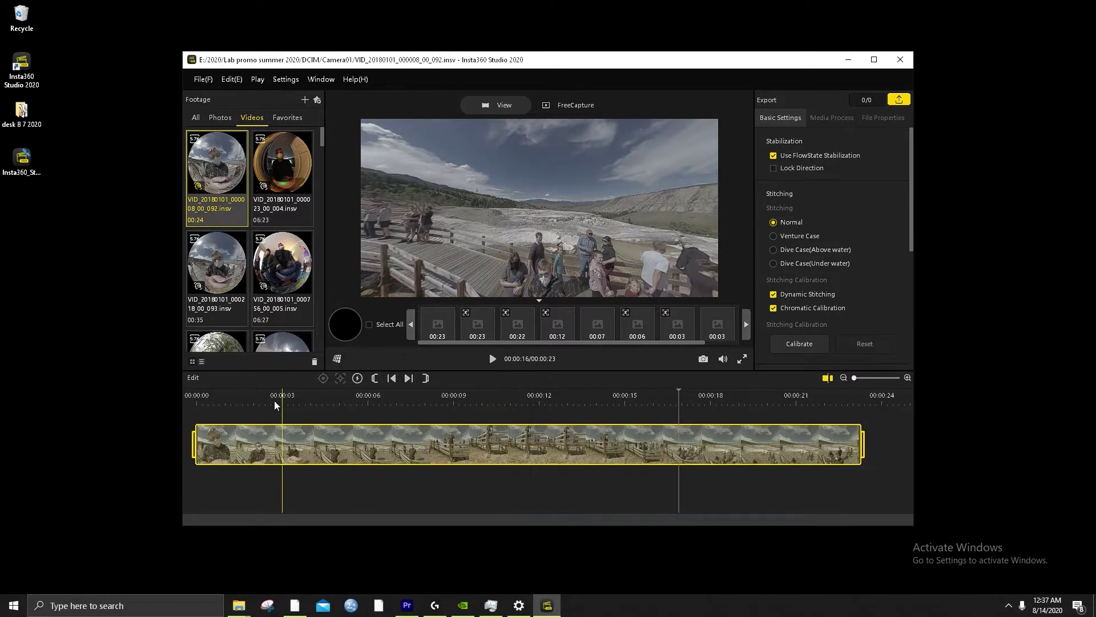
left_click(228, 399)
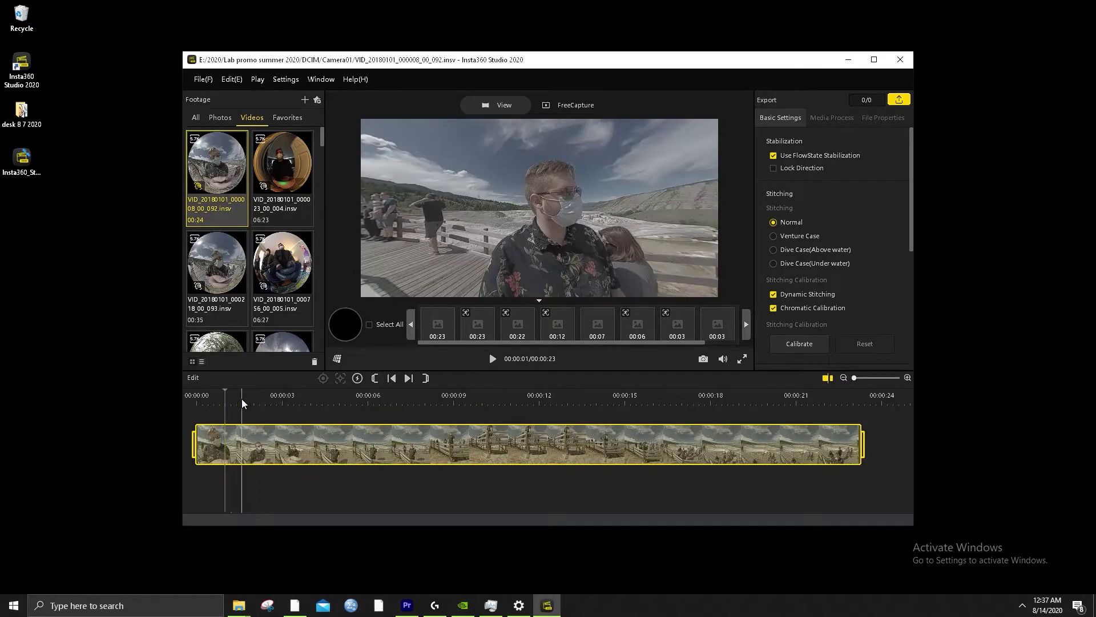
key("space")
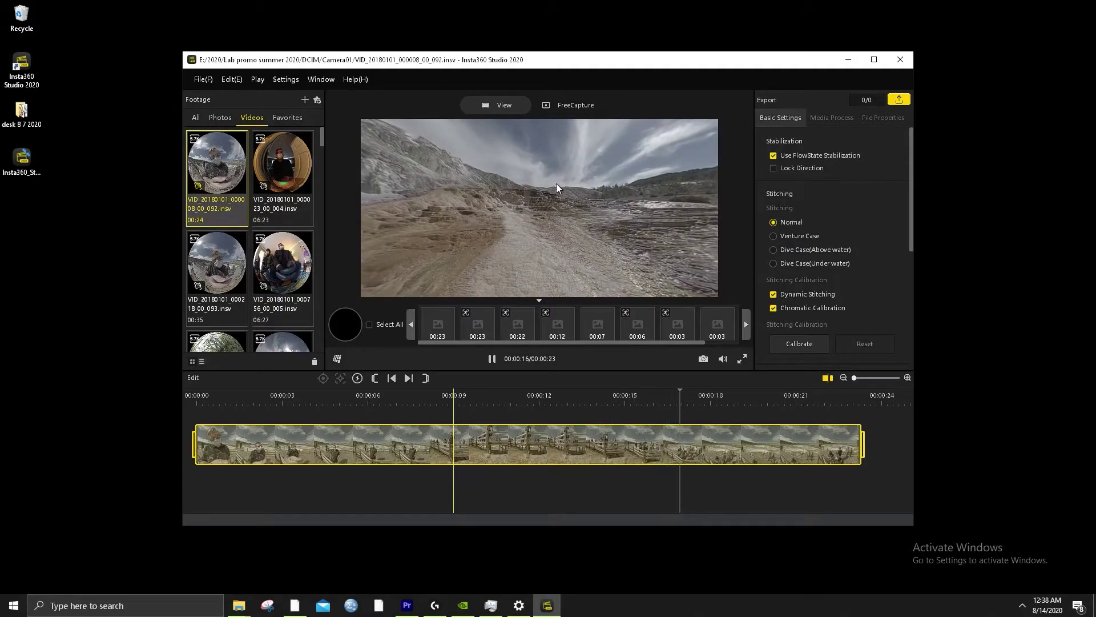
key("space")
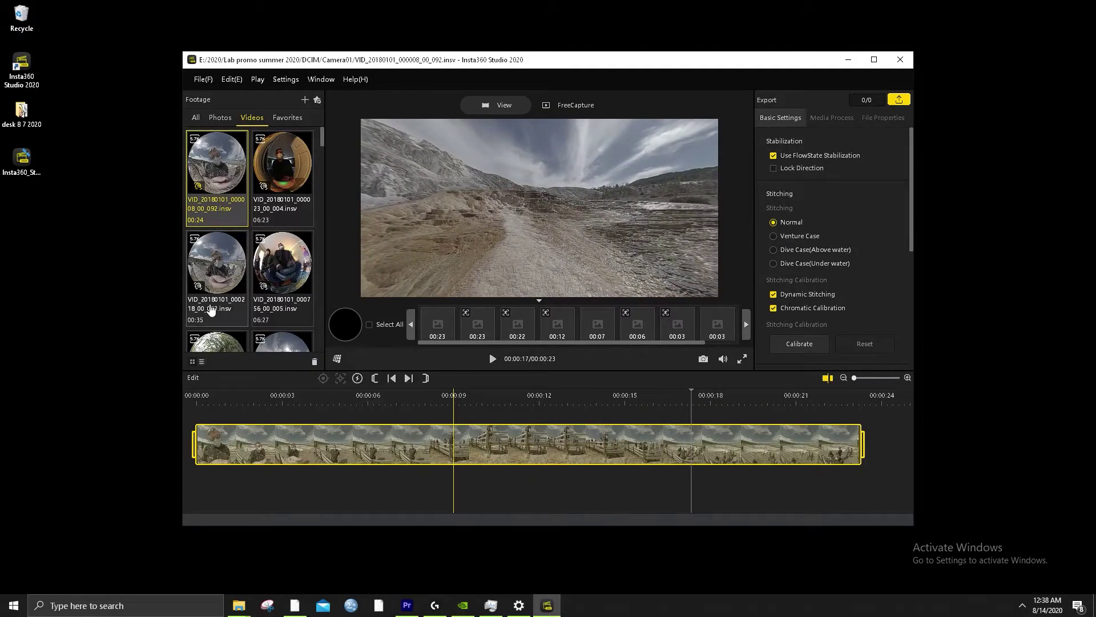
scroll(225, 280, "down", 5)
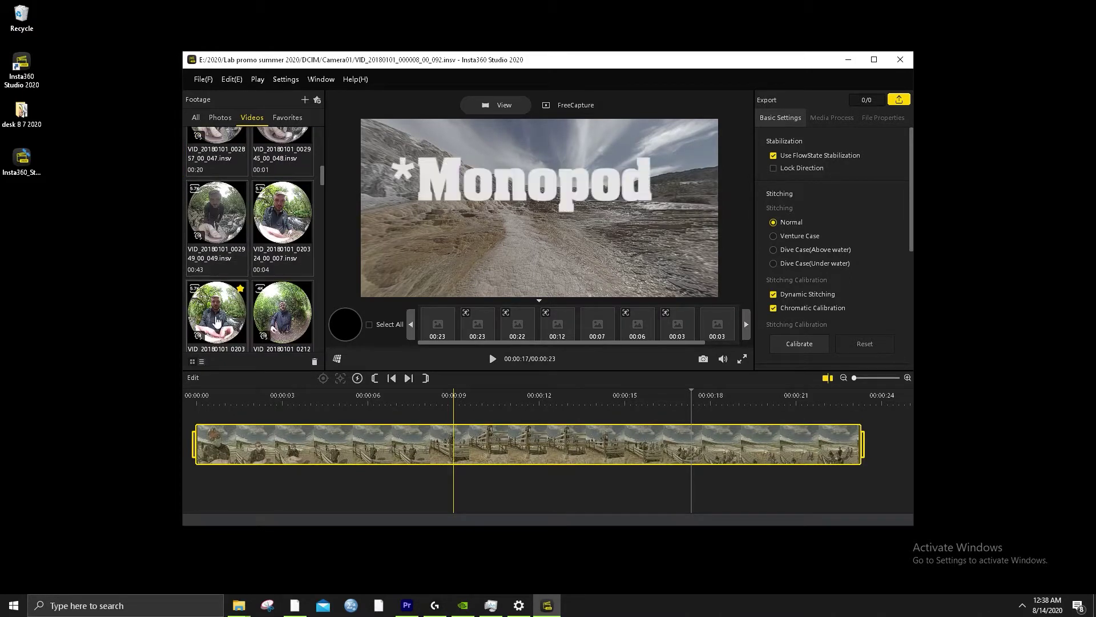
left_click(222, 324)
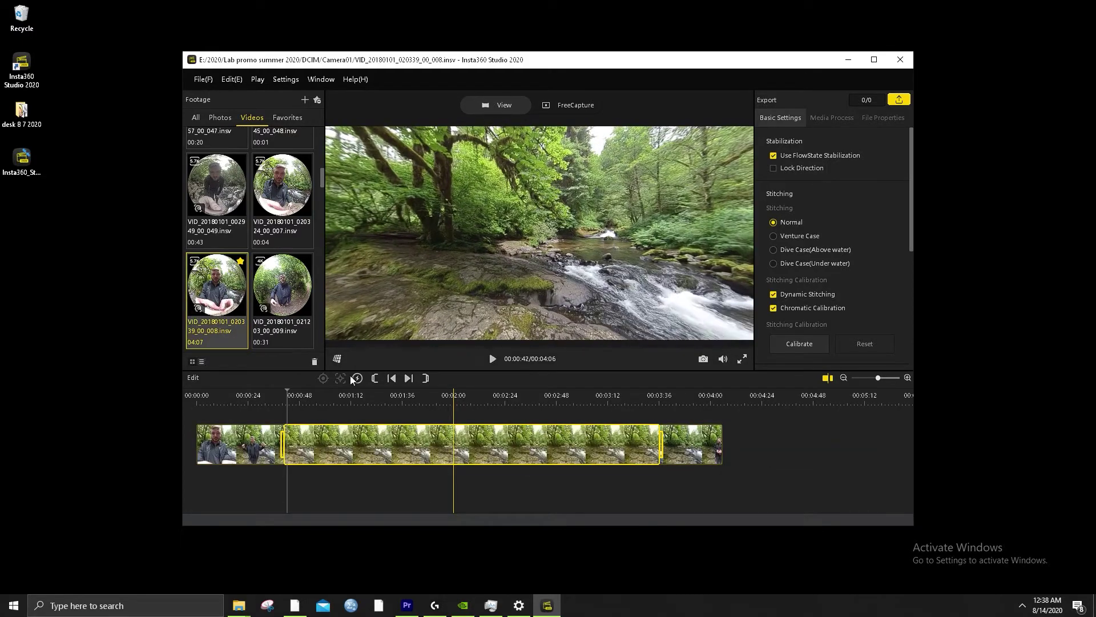
Play the forest clip in a maximized editor and pan the 360 view
key("space")
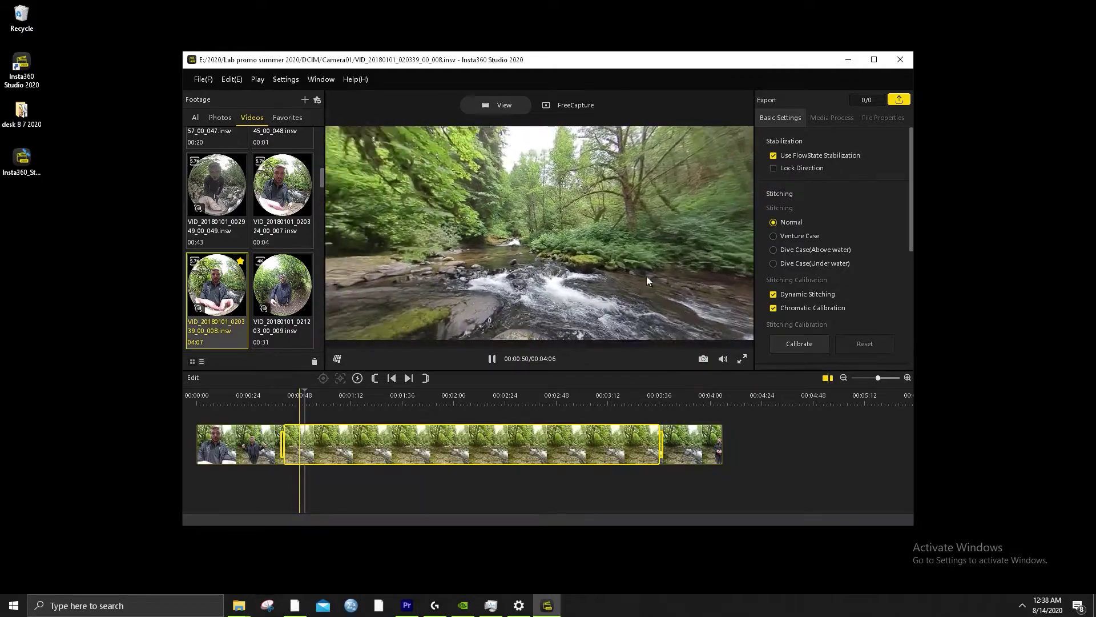
left_click(873, 60)
left_click_drag(414, 330, 434, 286)
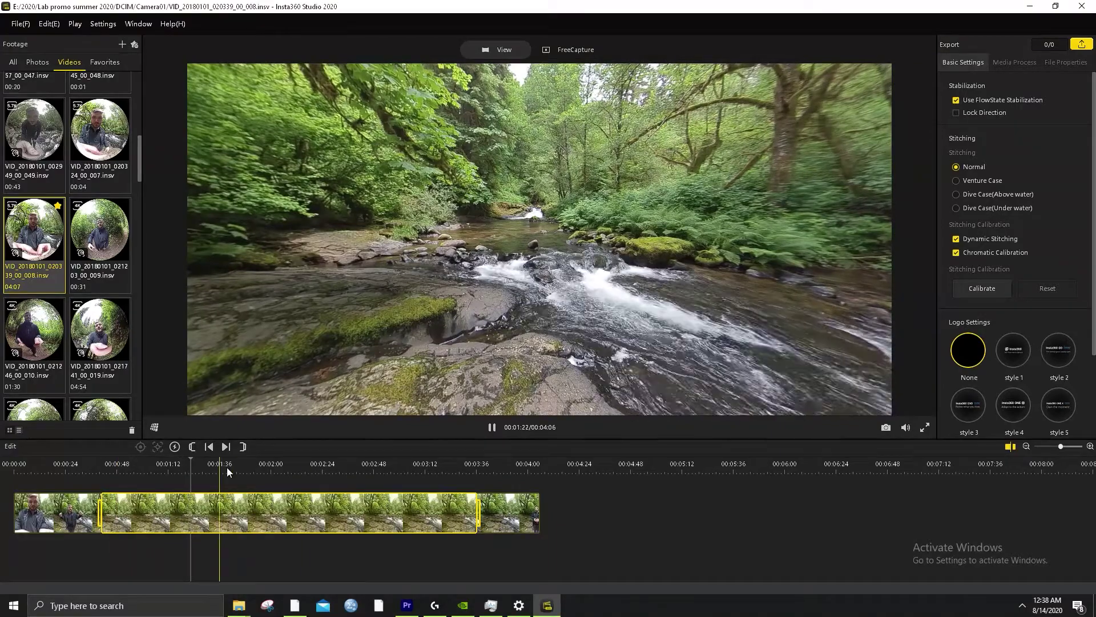
Check the view-mode list unchanged and turn off FlowState stabilization
left_click(155, 427)
left_click(183, 439)
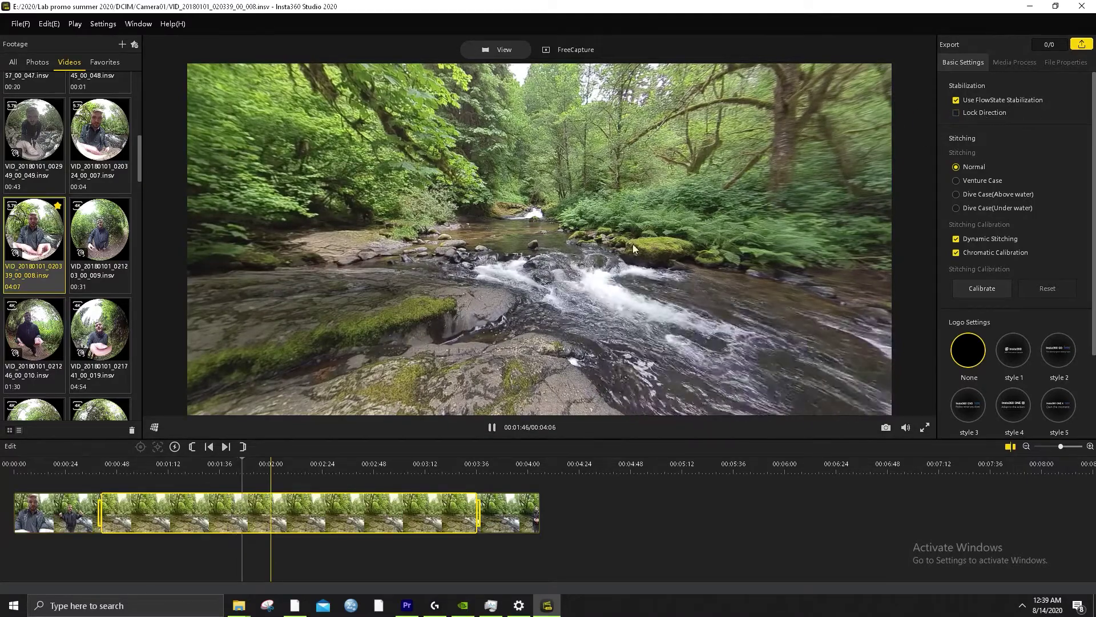
left_click(956, 100)
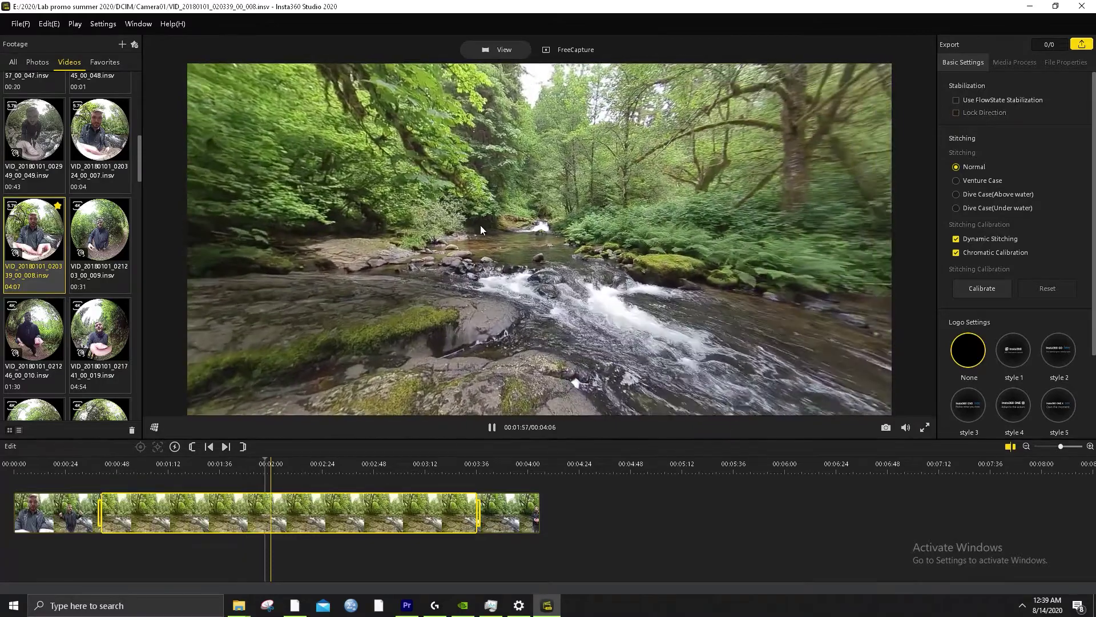
Turn FlowState stabilization back on and preview the forest clip in Default, Tiny Planet, Crystal Ball and Flat
left_click(956, 100)
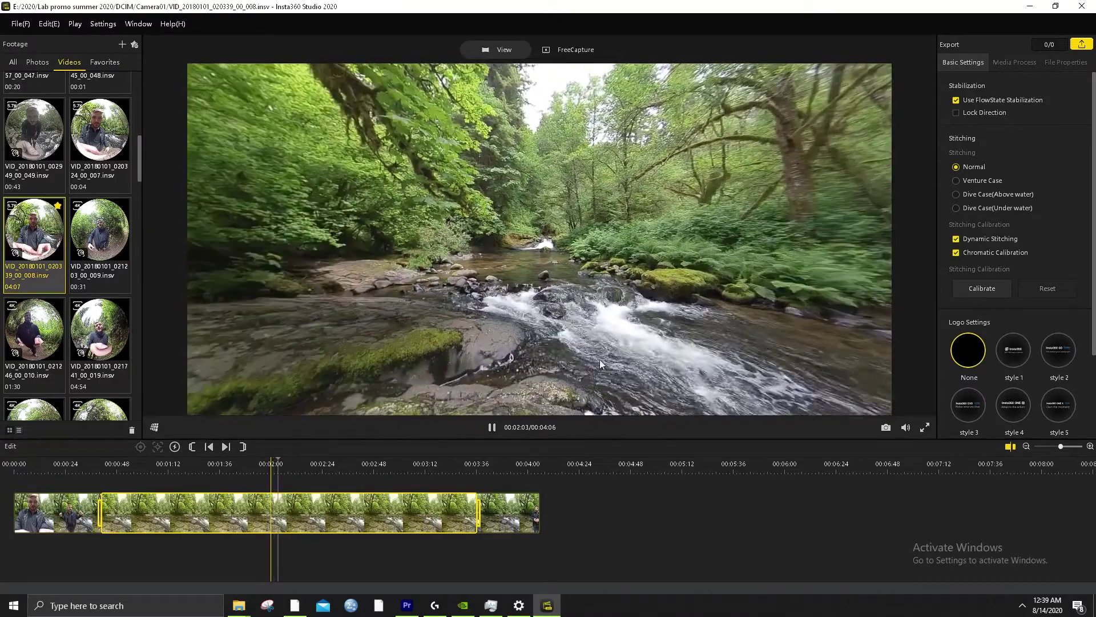
left_click(154, 427)
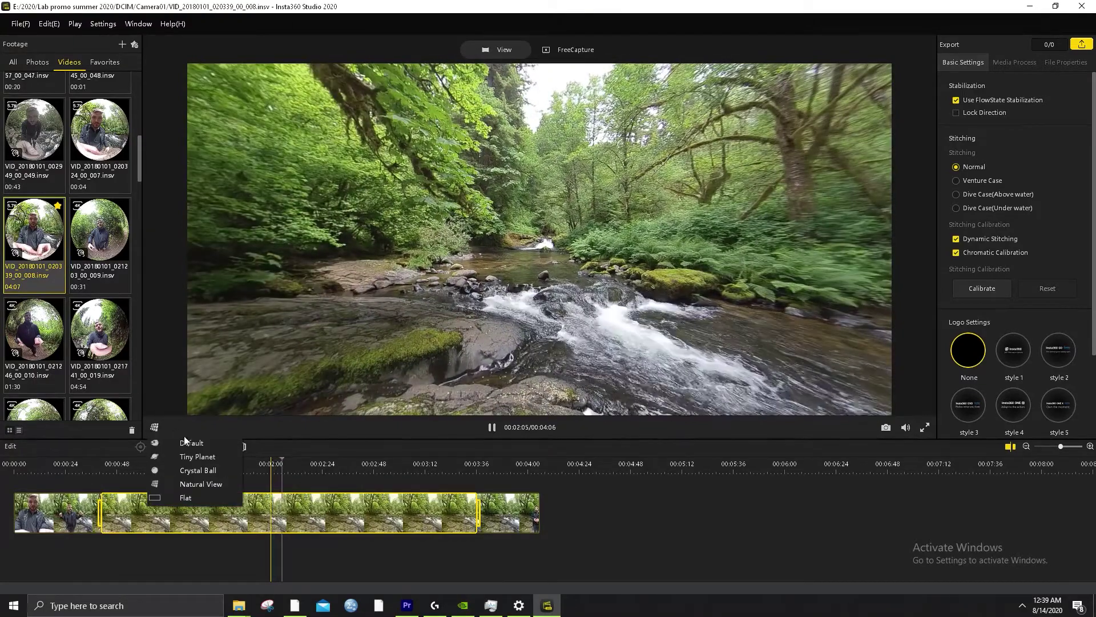
left_click(181, 445)
left_click(156, 429)
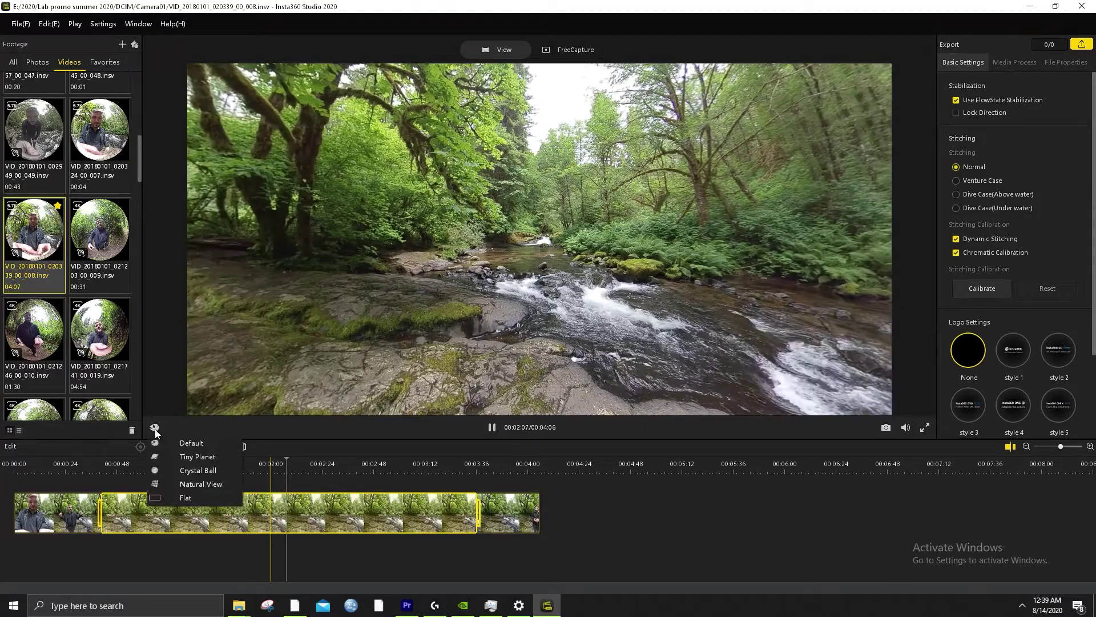
left_click(185, 457)
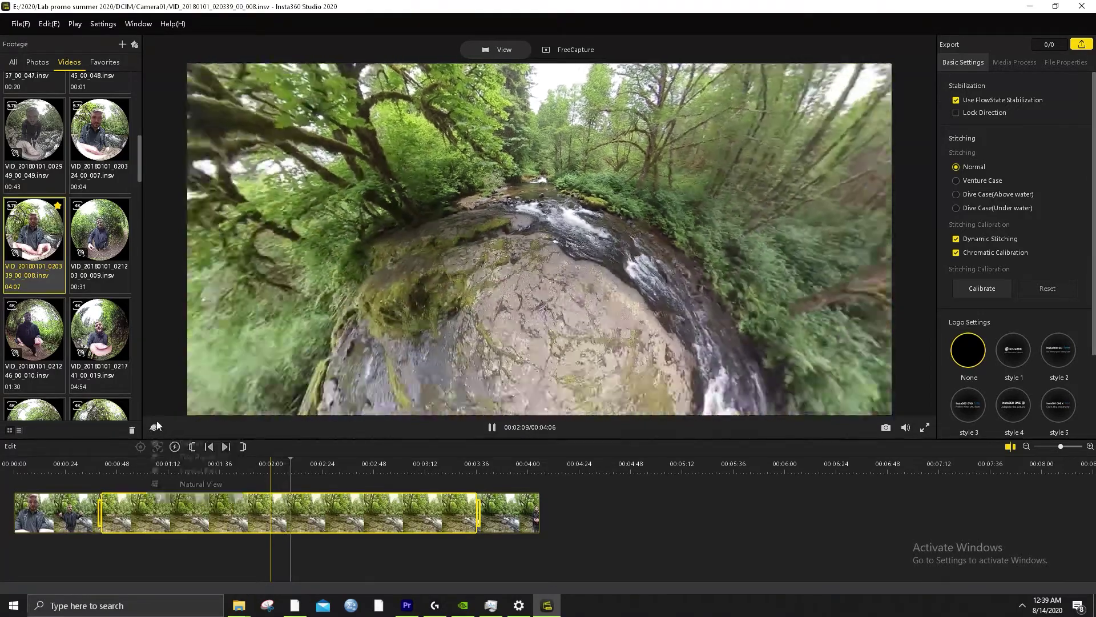
left_click(154, 427)
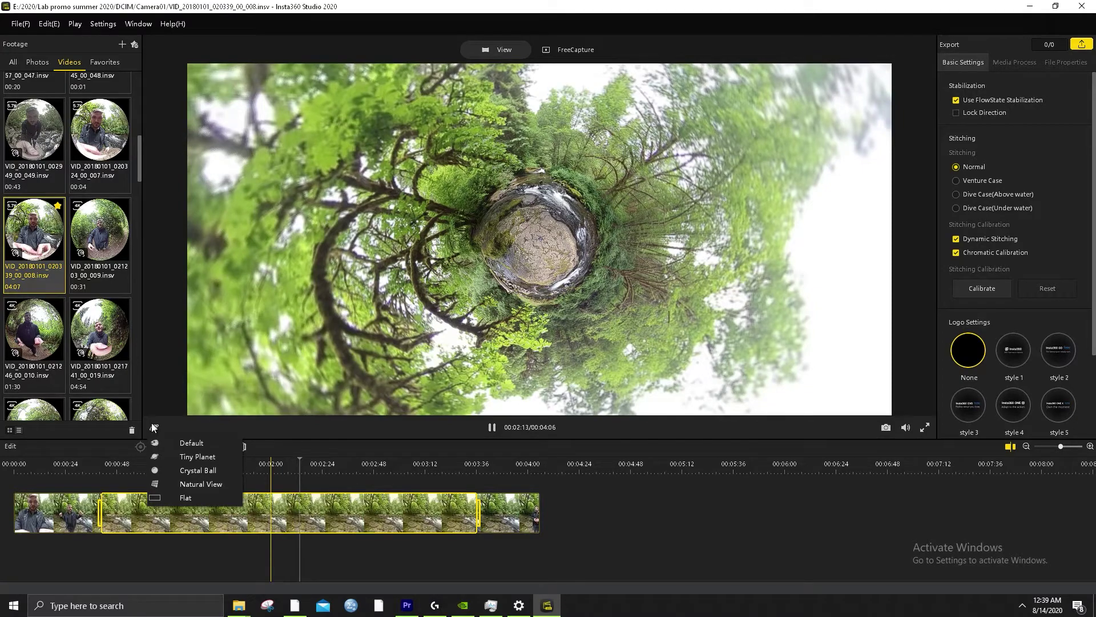
left_click(198, 470)
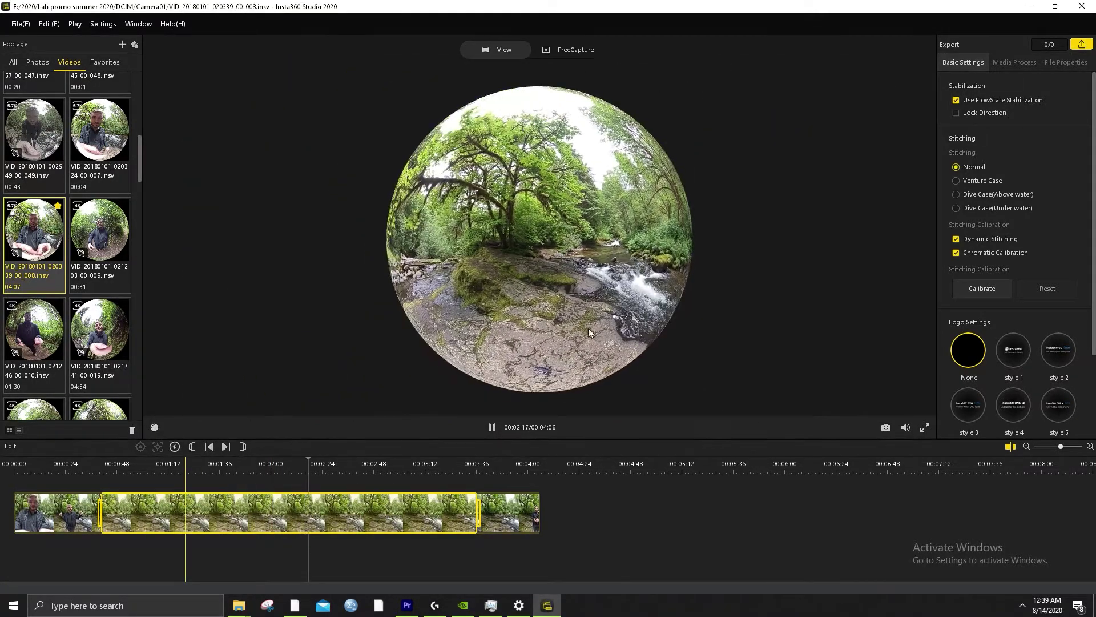
left_click(154, 428)
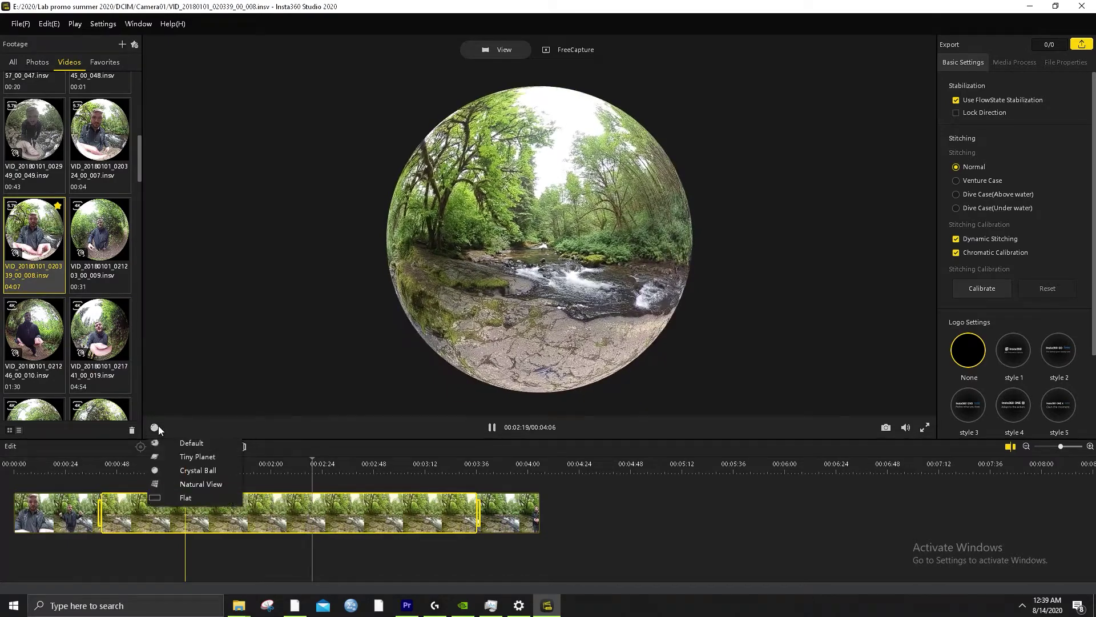
left_click(187, 498)
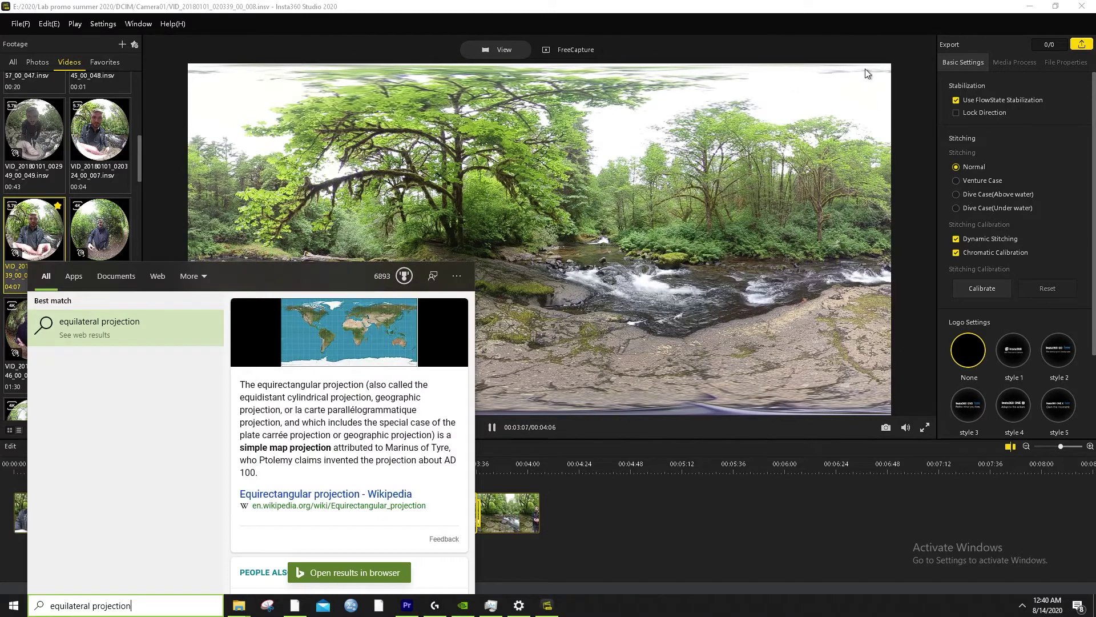
left_click(927, 92)
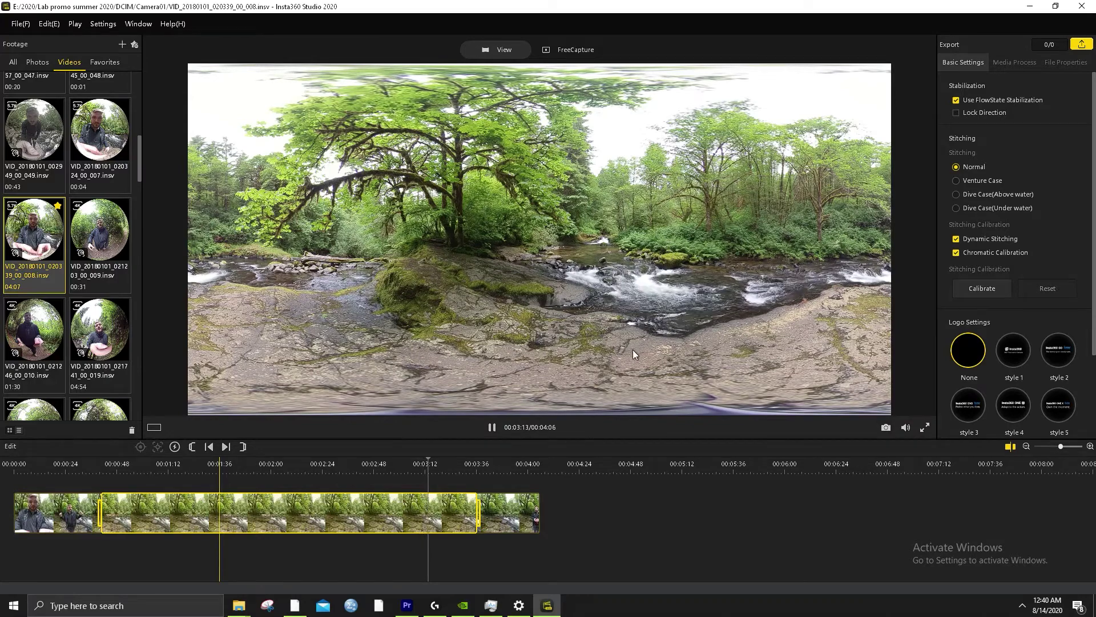
Switch to Default view, aim the view down the river, and pause at 00:03:31
left_click(153, 427)
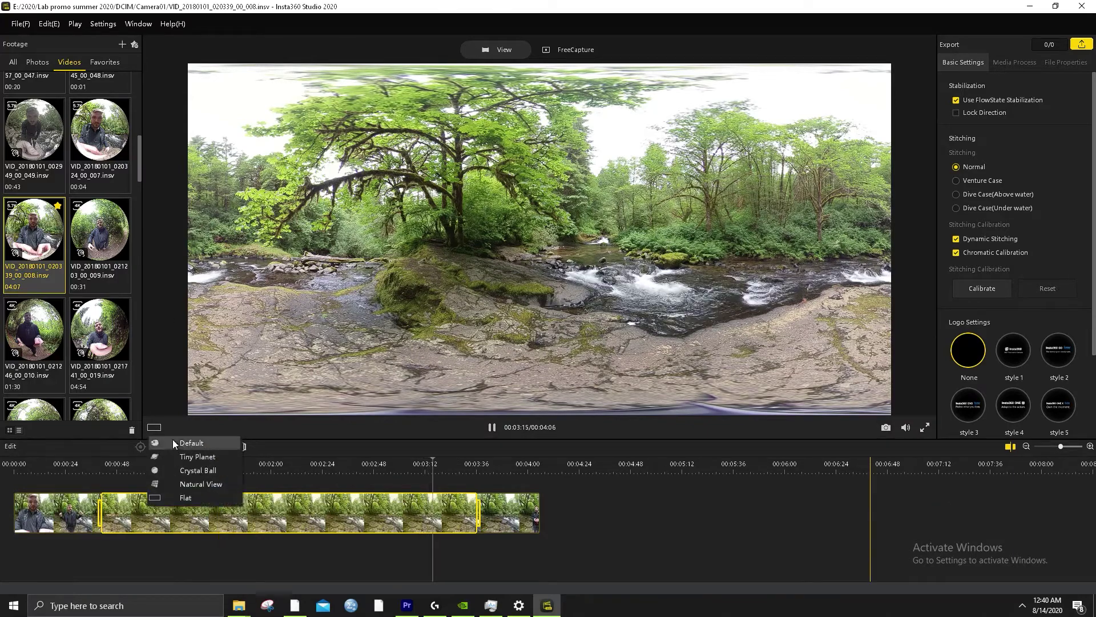
left_click(177, 444)
left_click_drag(214, 410, 522, 180)
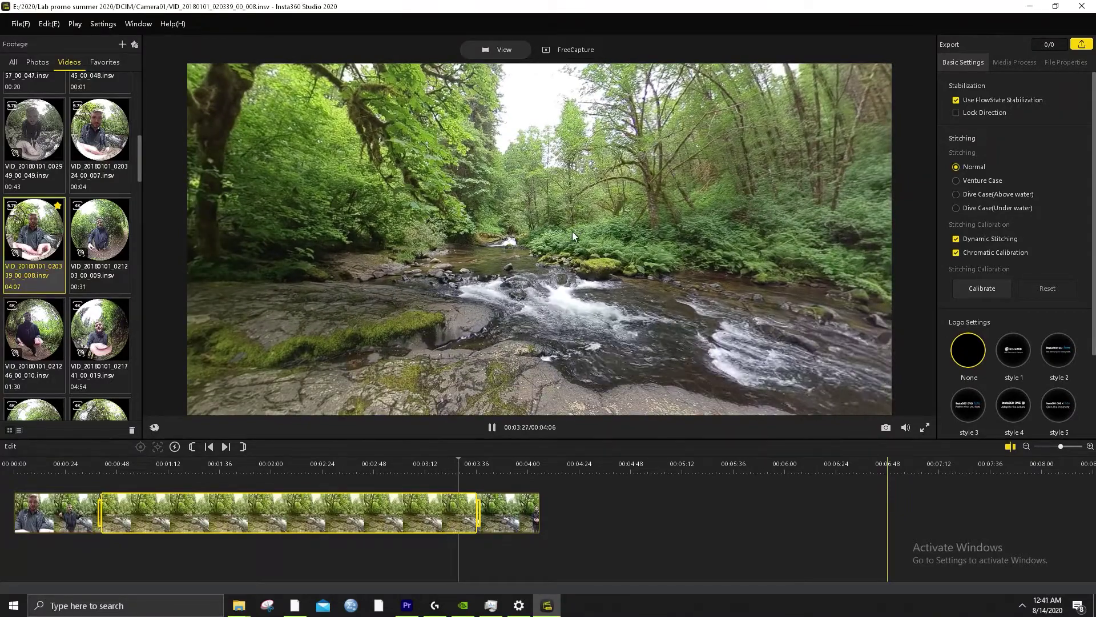
left_click_drag(427, 228, 371, 224)
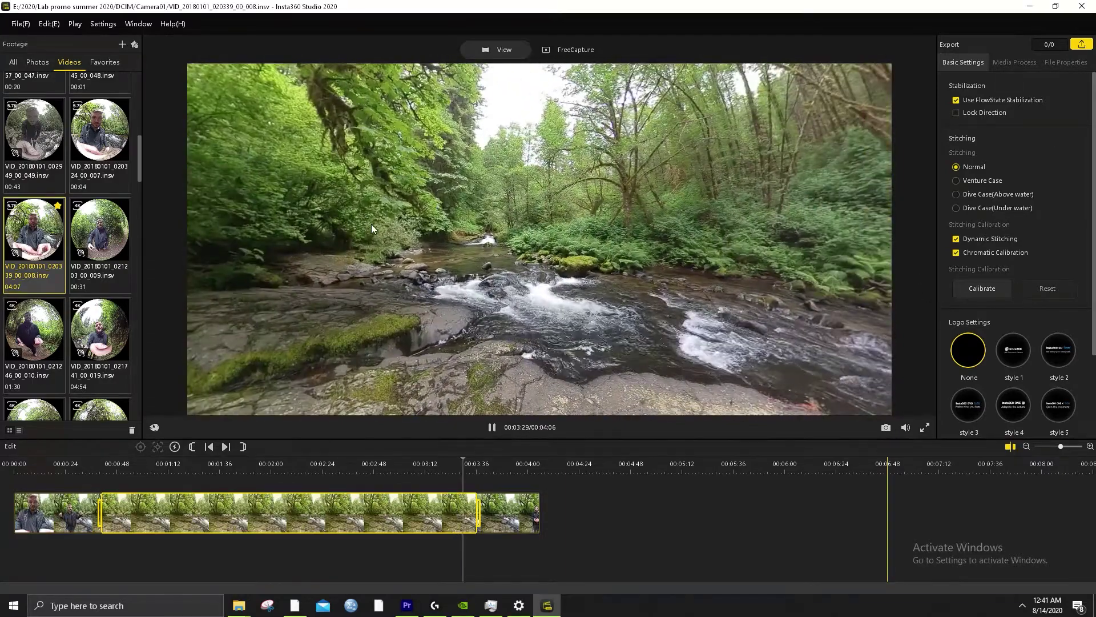
key("space")
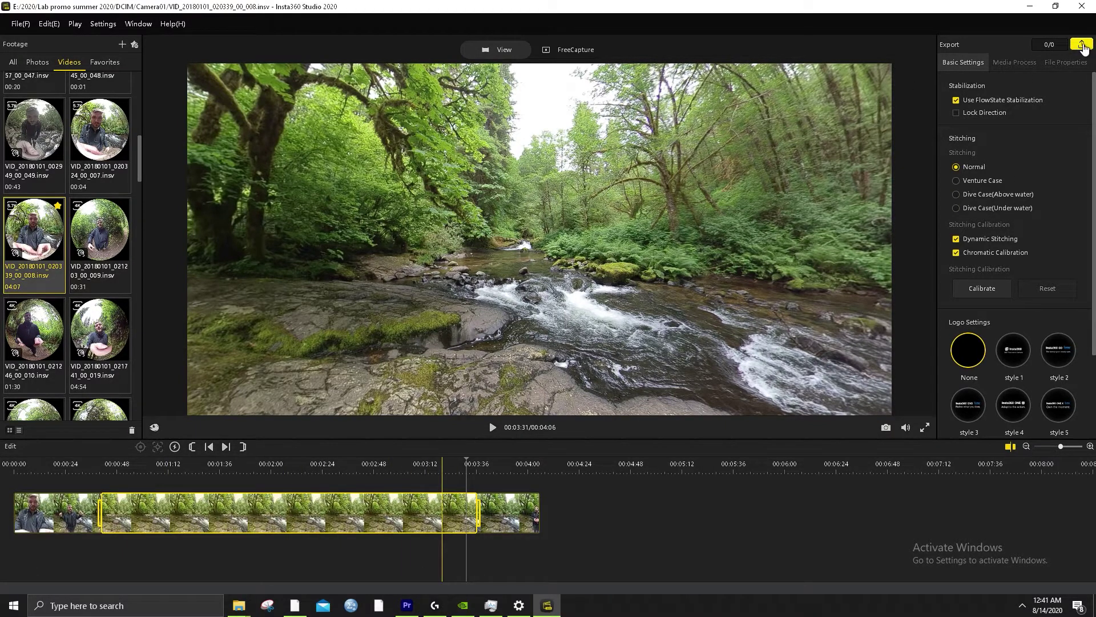
In the export settings, turn off Remove Grain and check the destination folder without changing it
left_click(1083, 46)
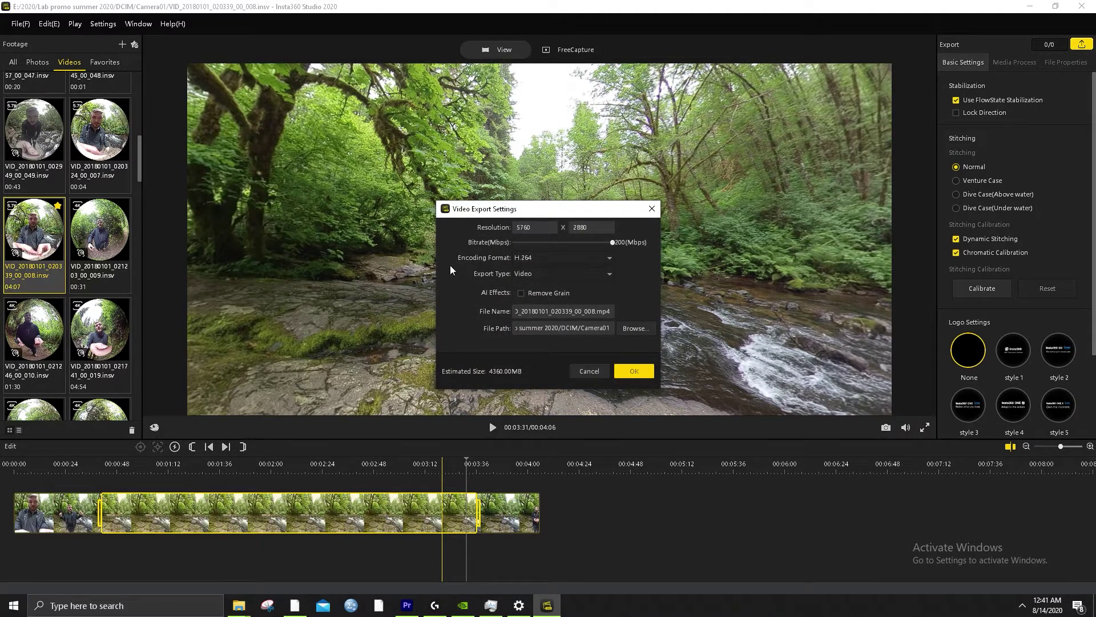
left_click(522, 294)
left_click(633, 330)
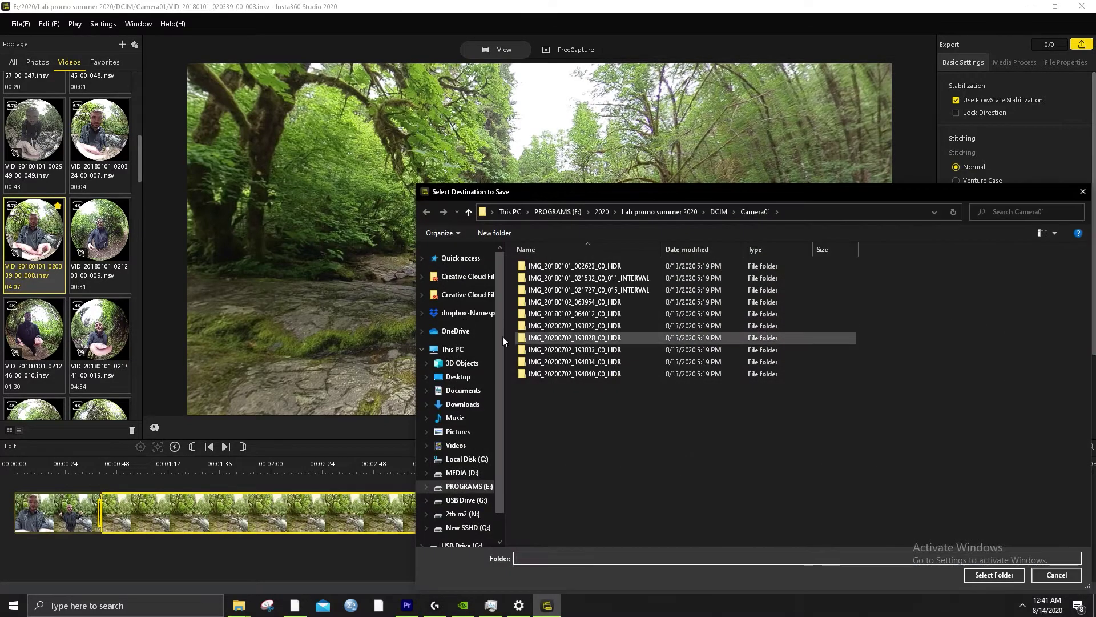
left_click(1083, 191)
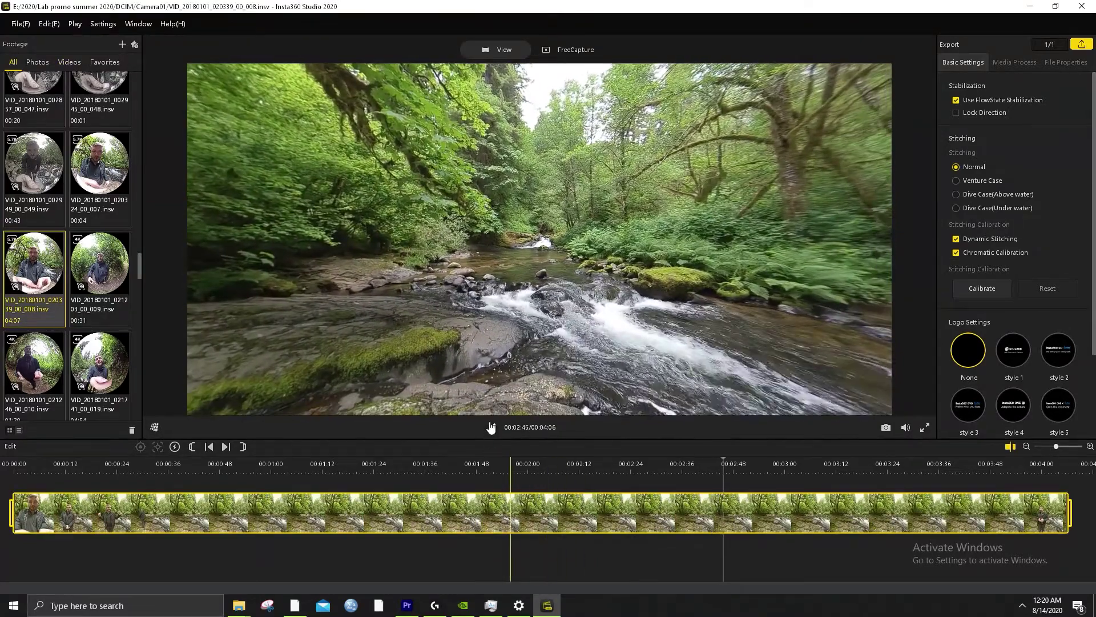
key("space")
left_click(391, 477)
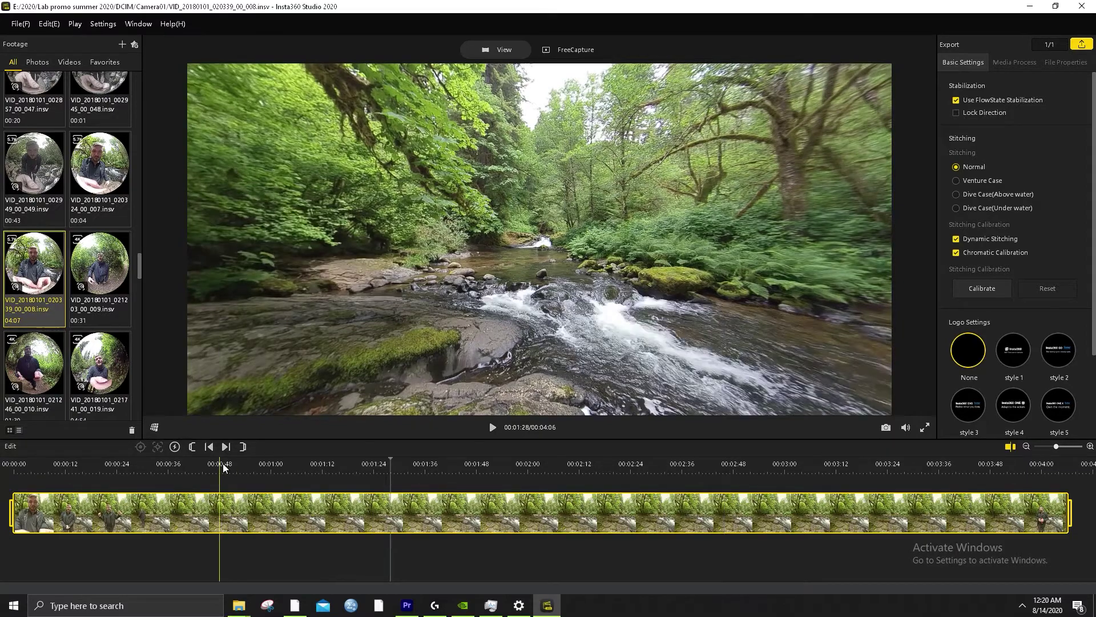
left_click(223, 464)
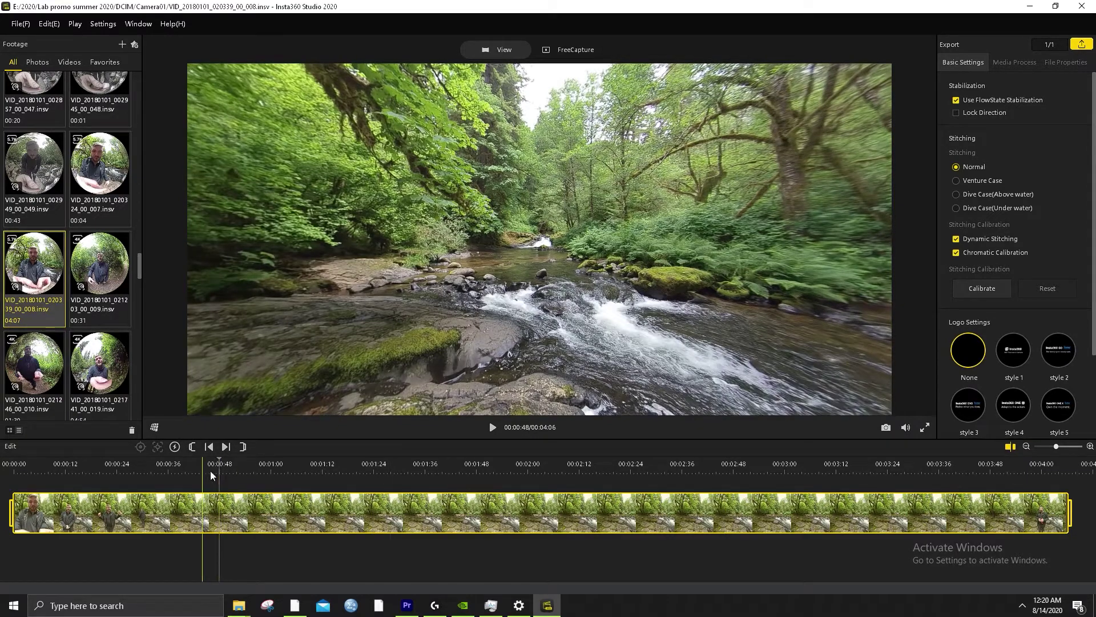
left_click(169, 465)
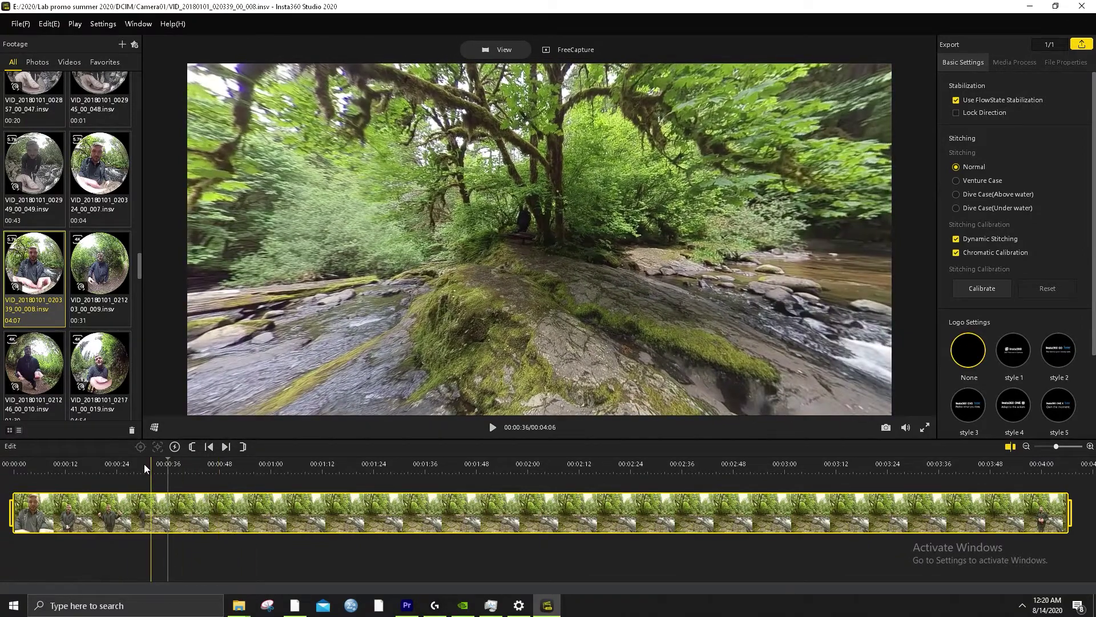
left_click(151, 463)
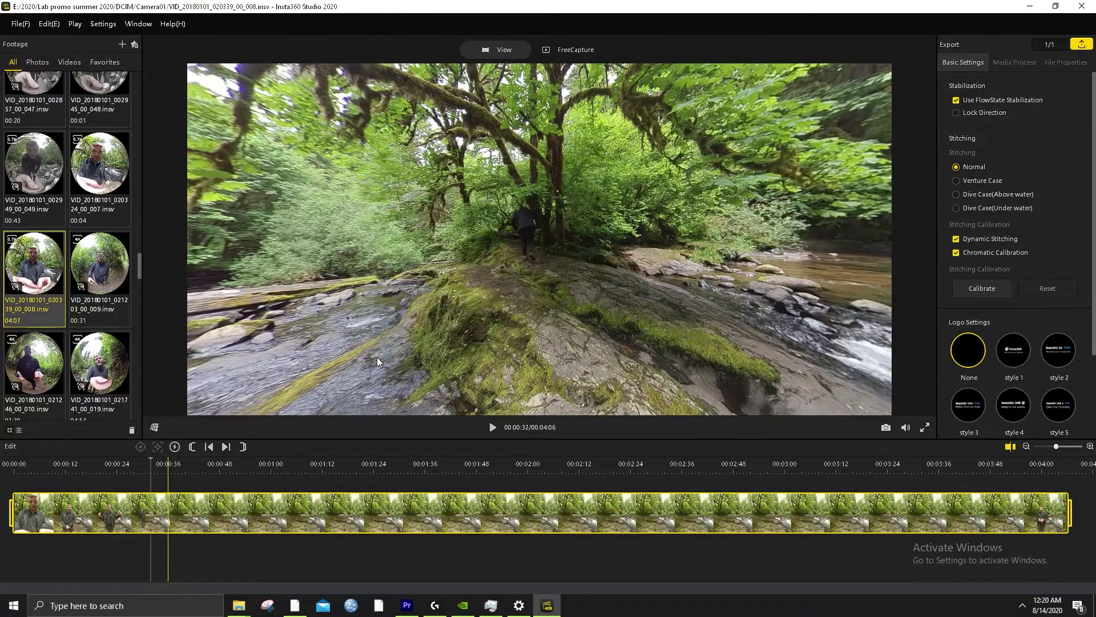
left_click(490, 430)
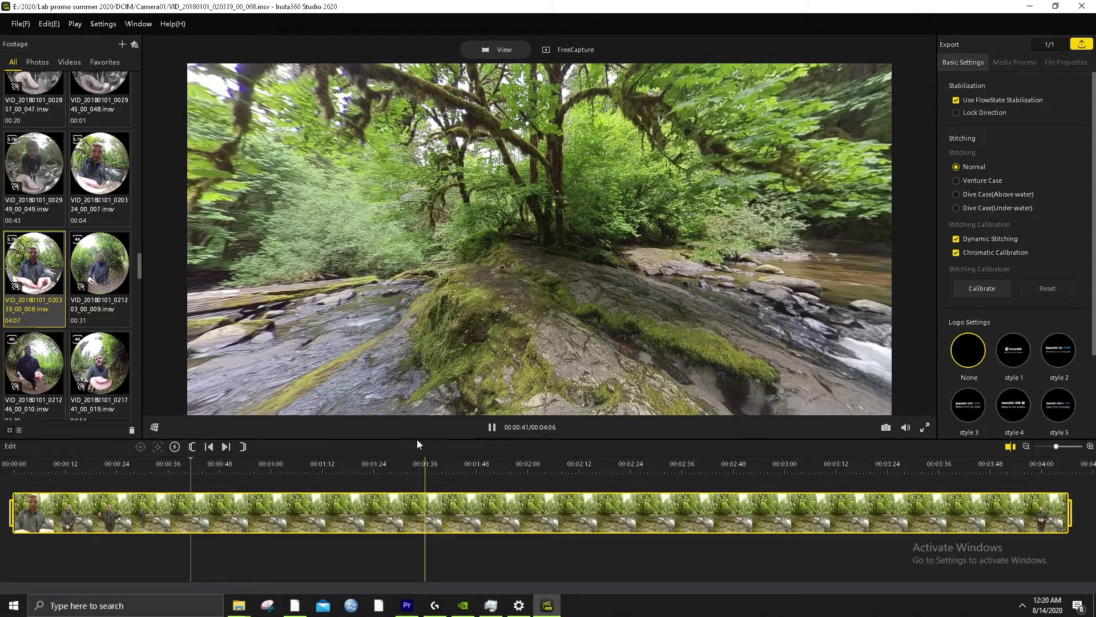
key("space")
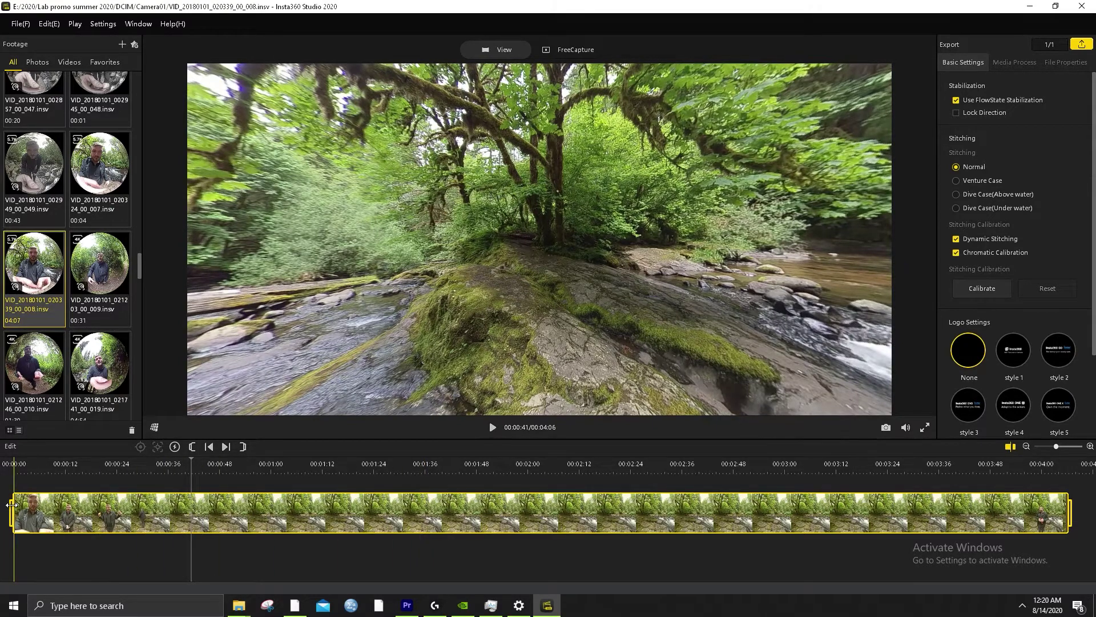
Trim the clip's start to the playhead at 00:00:41 and play it briefly to check
left_click_drag(12, 504, 196, 512)
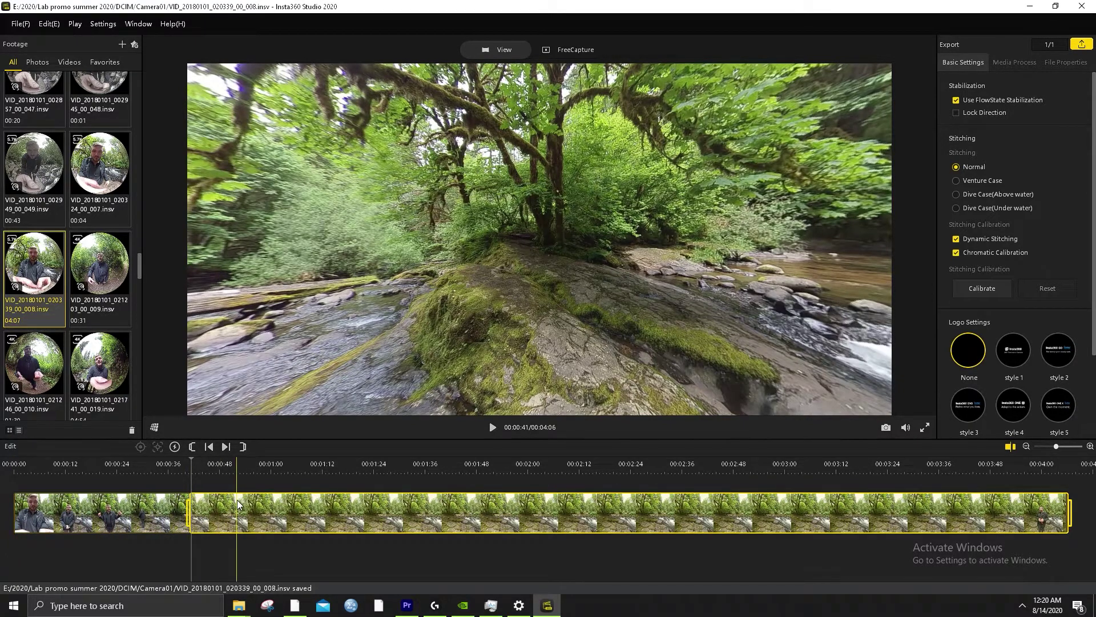
key("space")
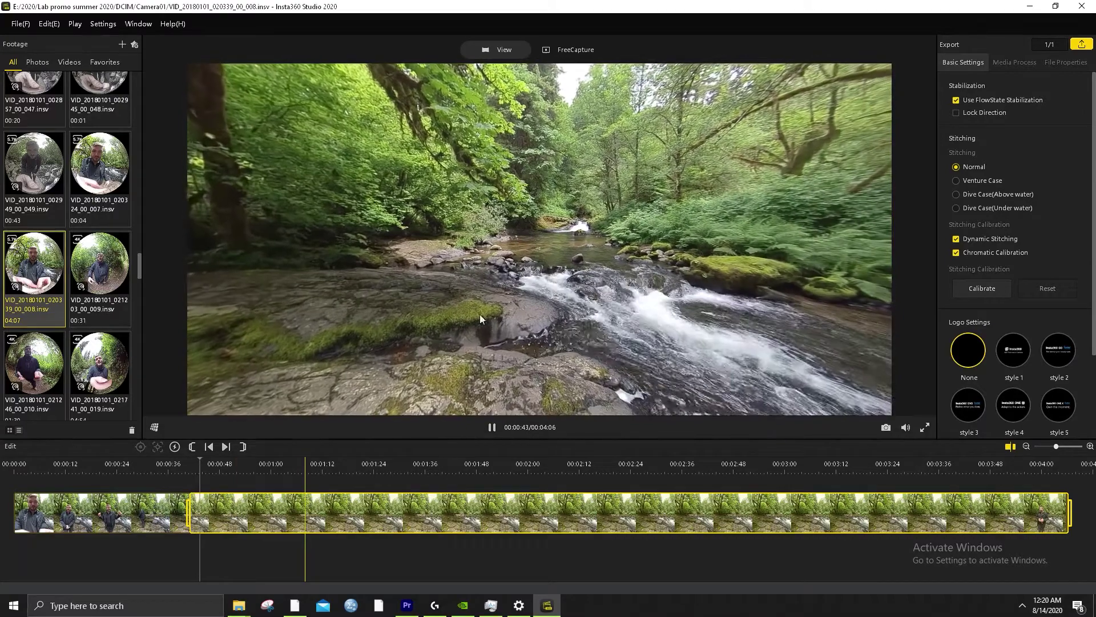
key("space")
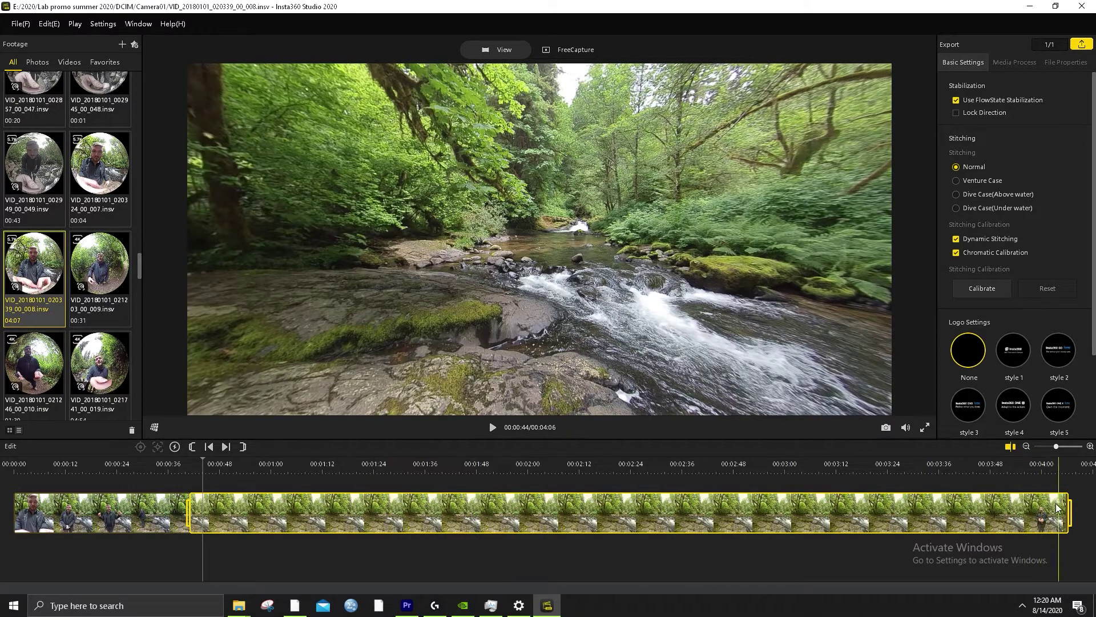
Review the clip's ending and trim it back to 00:03:36, before the man appears
left_click_drag(1070, 512, 1069, 514)
left_click(1001, 467)
key("space")
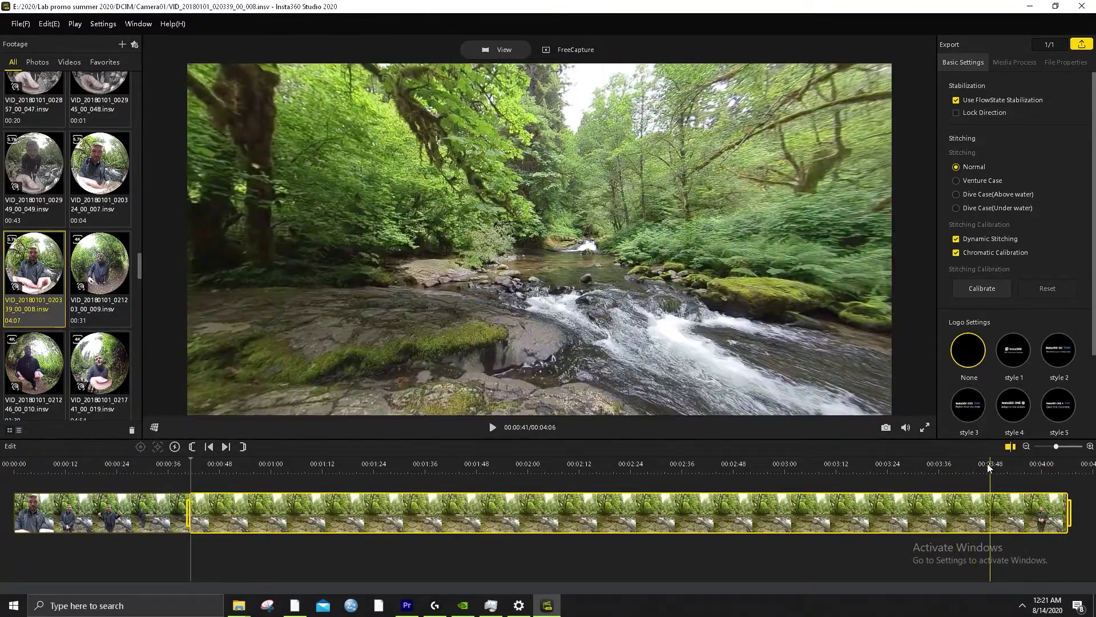
left_click(988, 464)
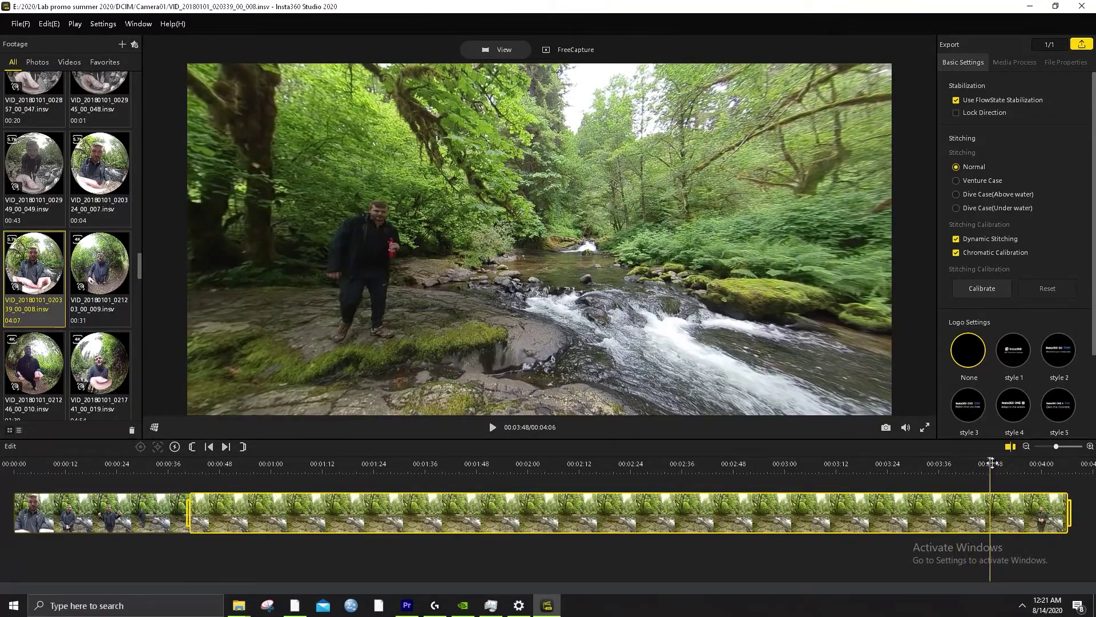
left_click(937, 464)
left_click_drag(694, 383, 291, 251)
left_click_drag(1068, 517, 941, 508)
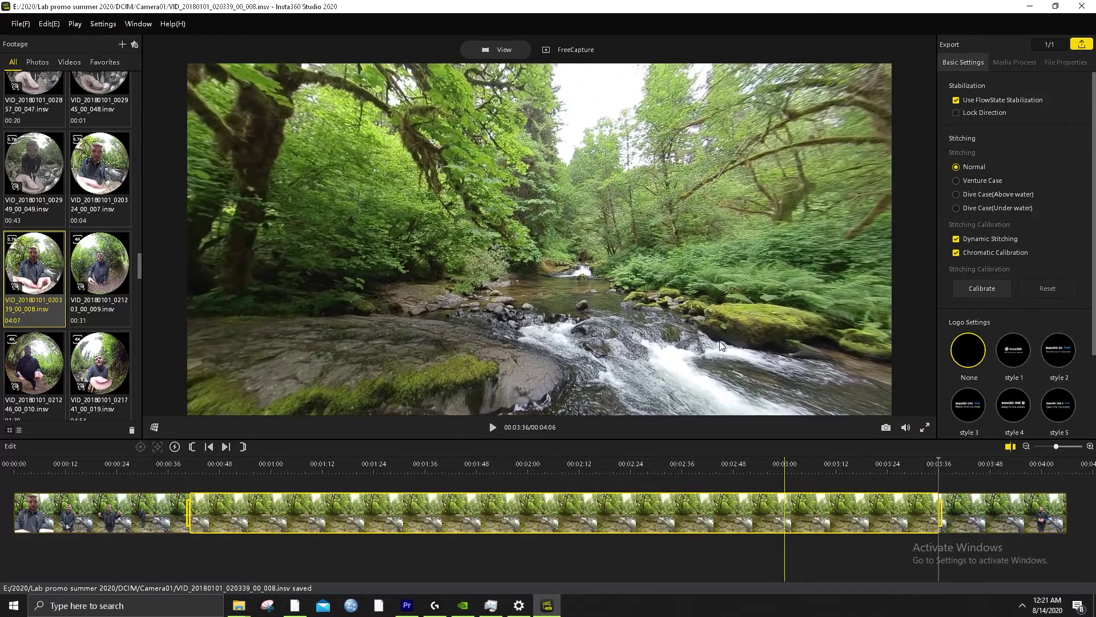
left_click_drag(721, 342, 512, 286)
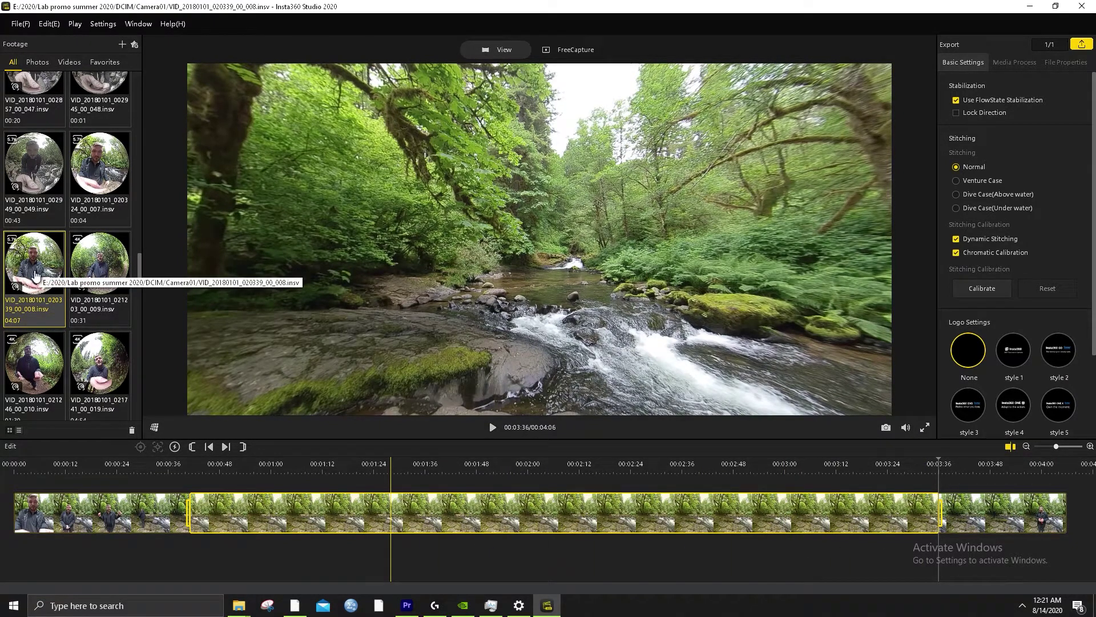
Reopen the four-minute river clip, pause at 00:00:43, and reset the preview to Default view
left_click(104, 267)
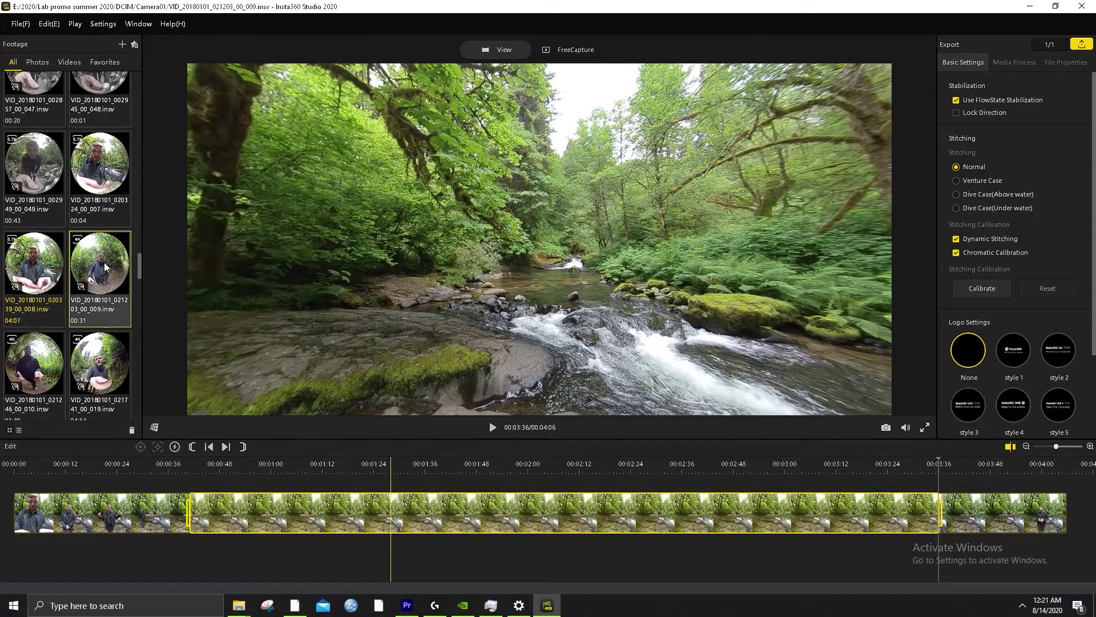
left_click(42, 267)
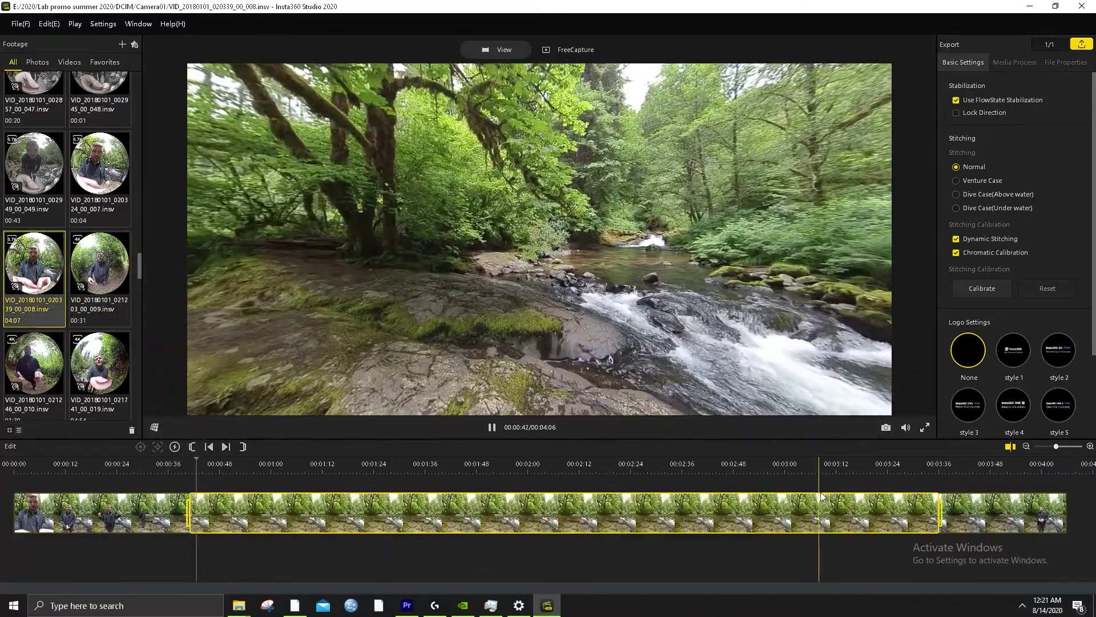
left_click(490, 429)
left_click(150, 429)
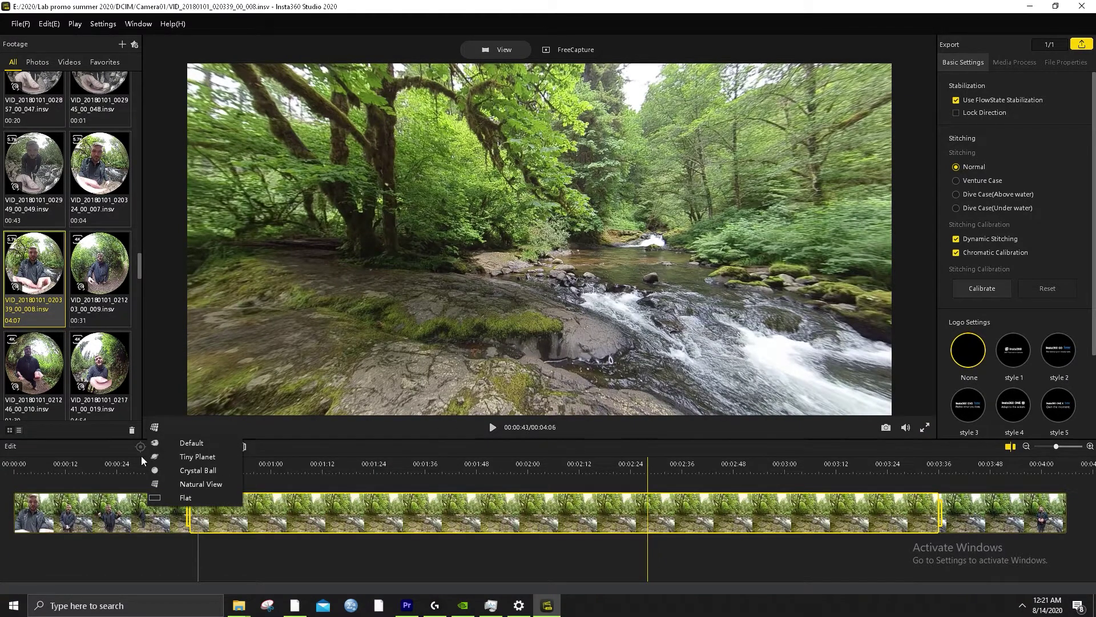
left_click(154, 429)
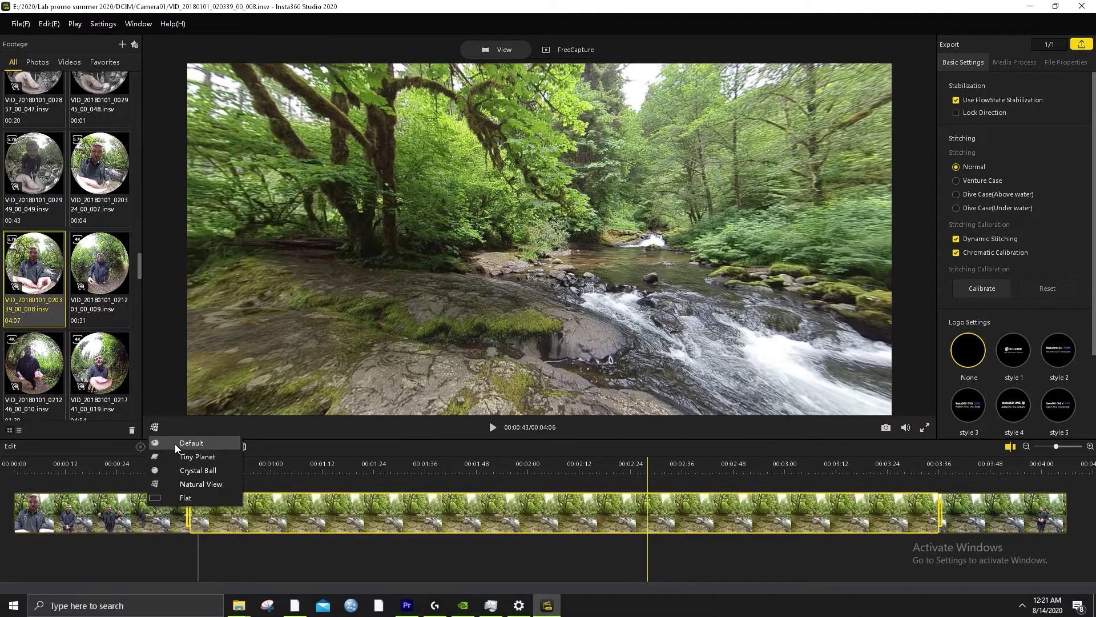
left_click(175, 444)
left_click(158, 429)
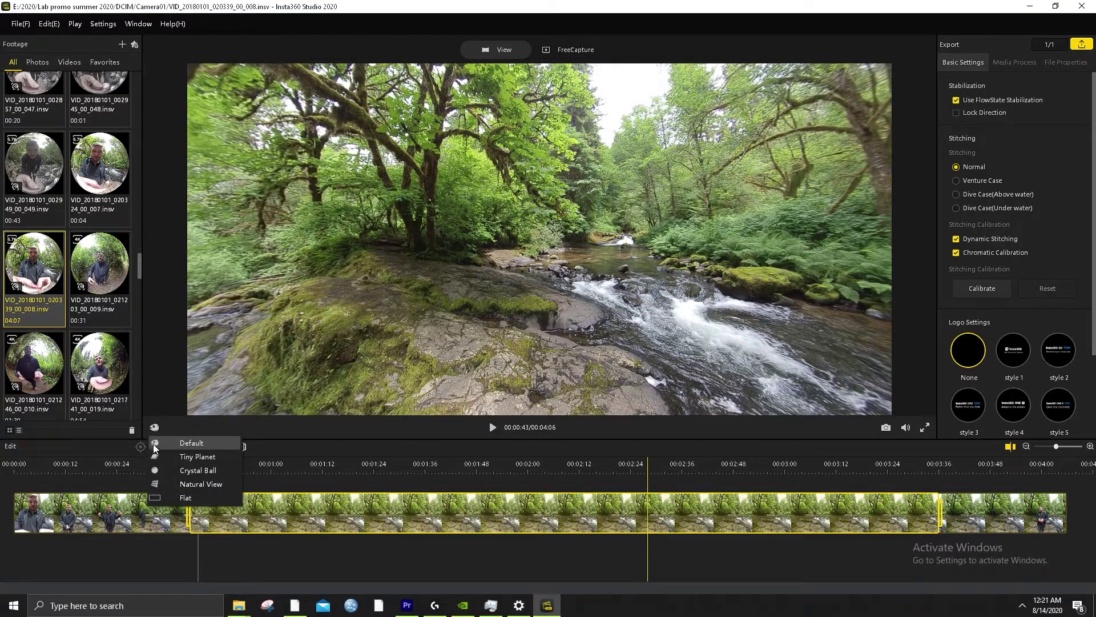
left_click(153, 444)
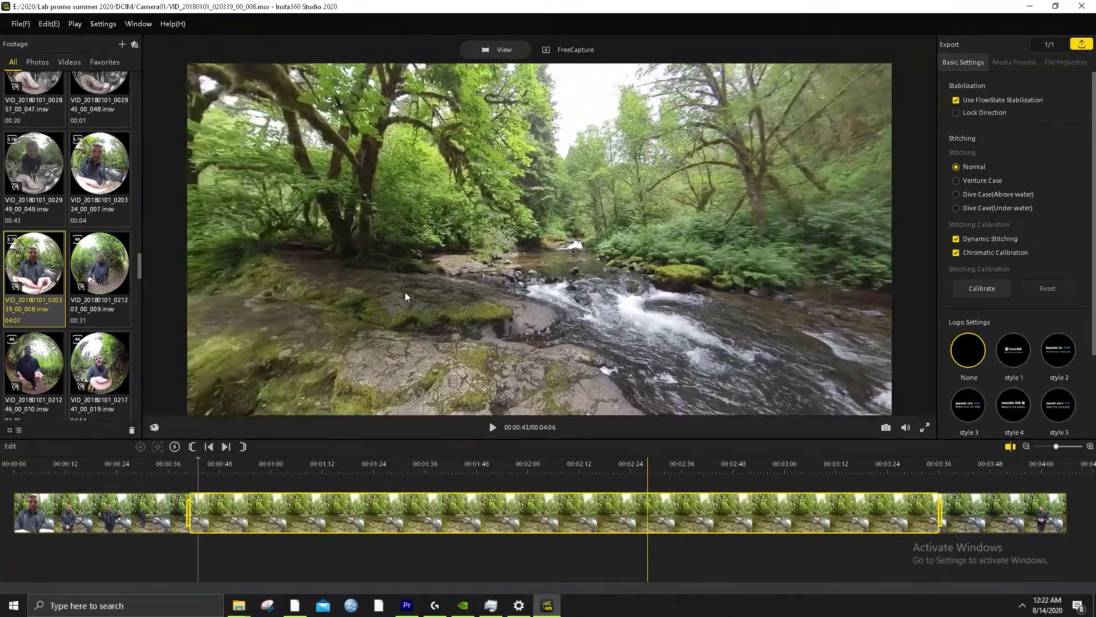
left_click(154, 427)
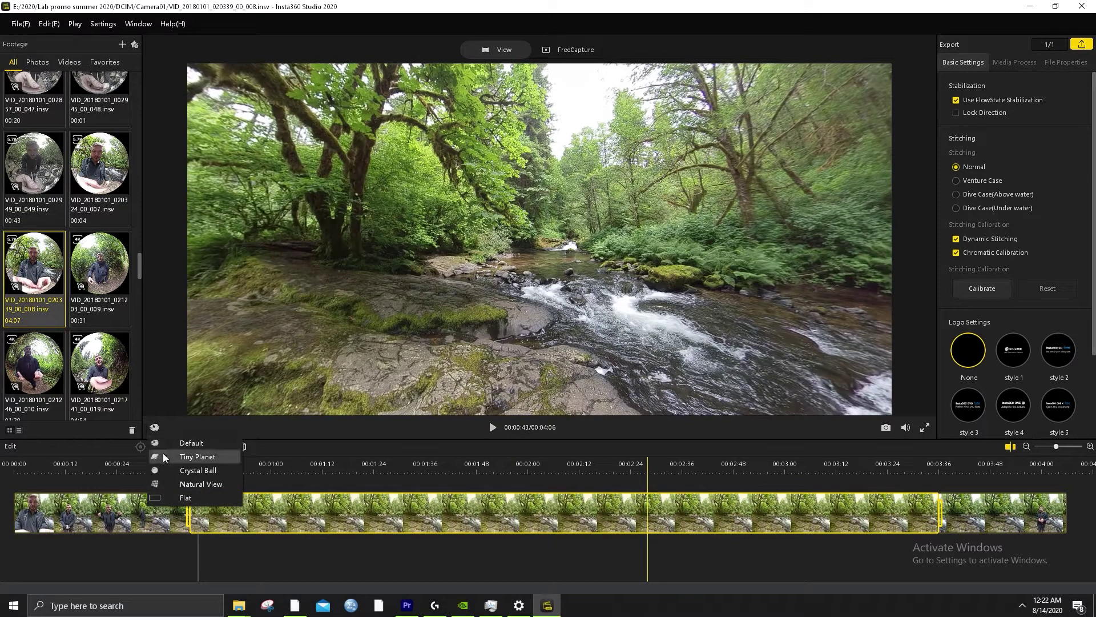
left_click(170, 441)
left_click(158, 429)
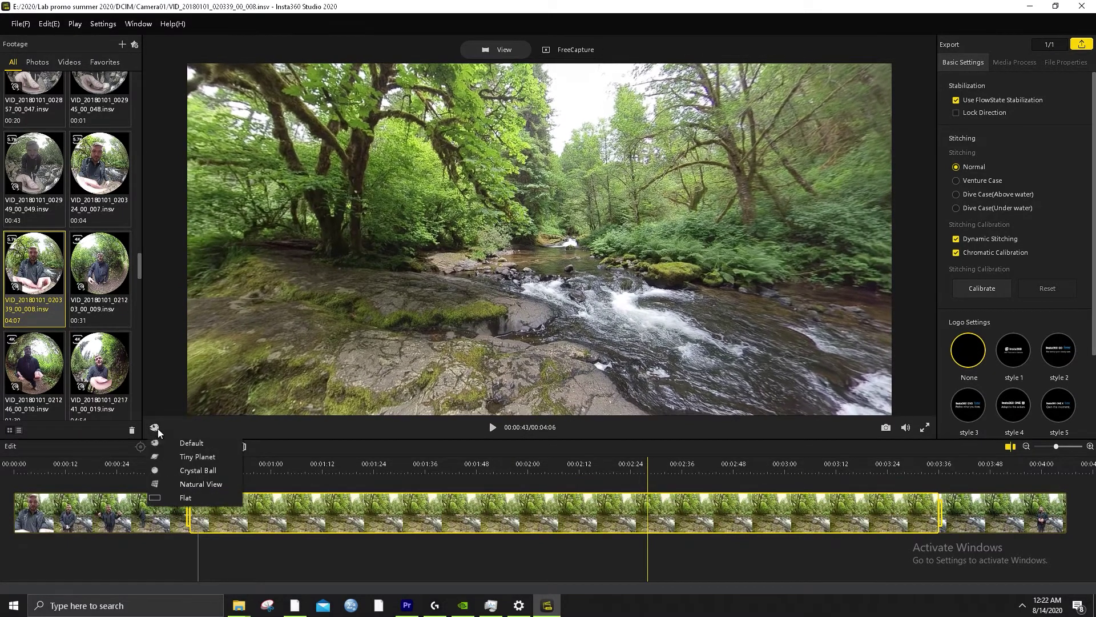
Switch the preview to Natural View and turn on FreeCapture framing
left_click(180, 485)
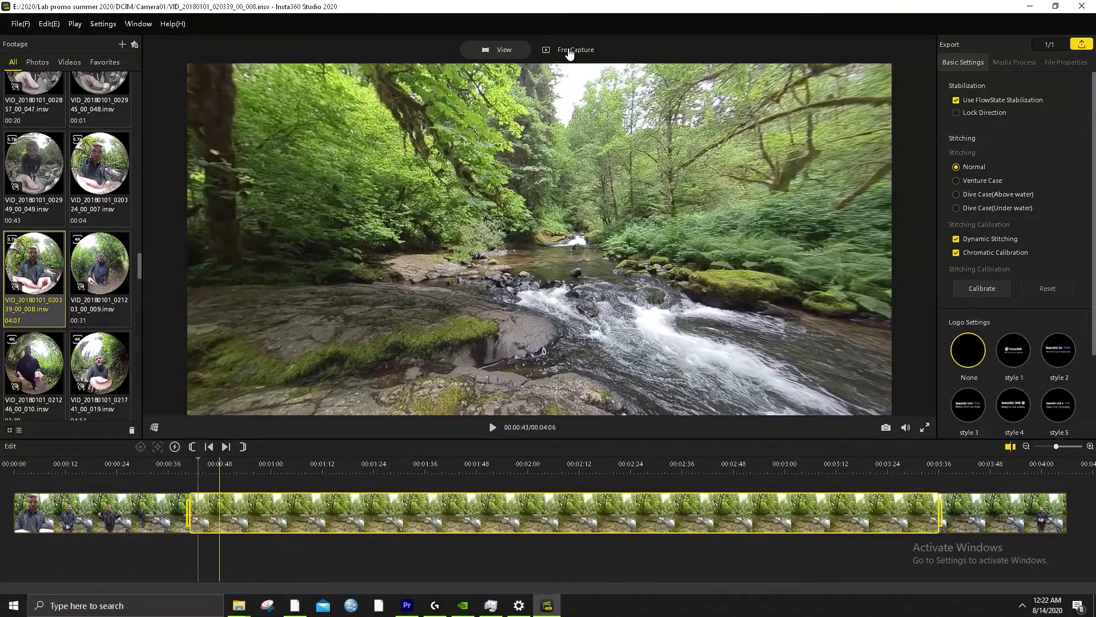
left_click(153, 423)
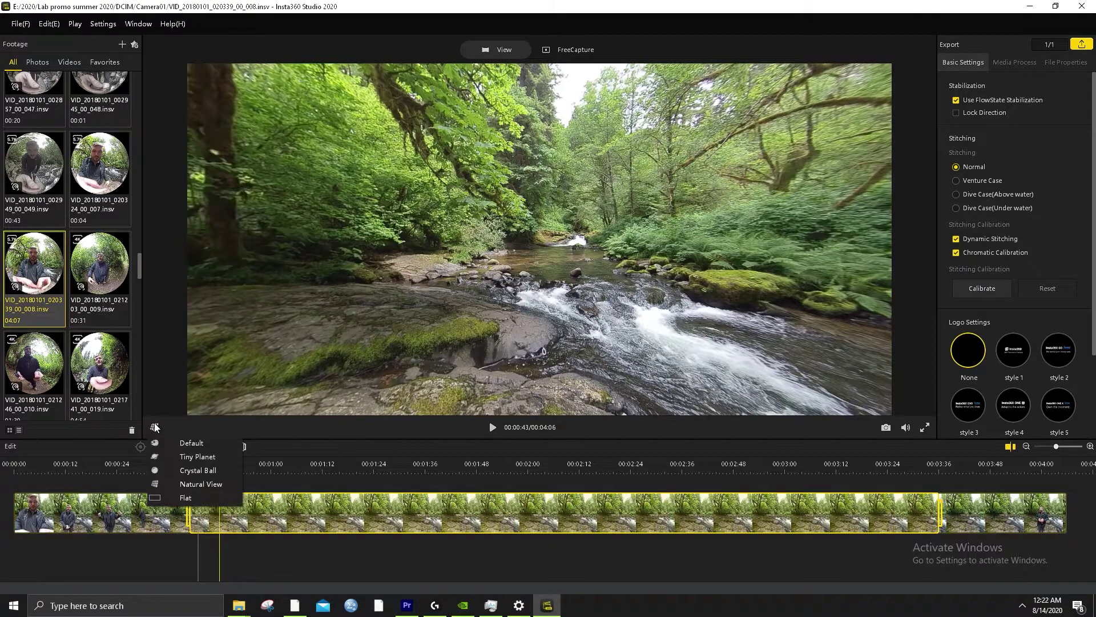
left_click(191, 483)
left_click(568, 50)
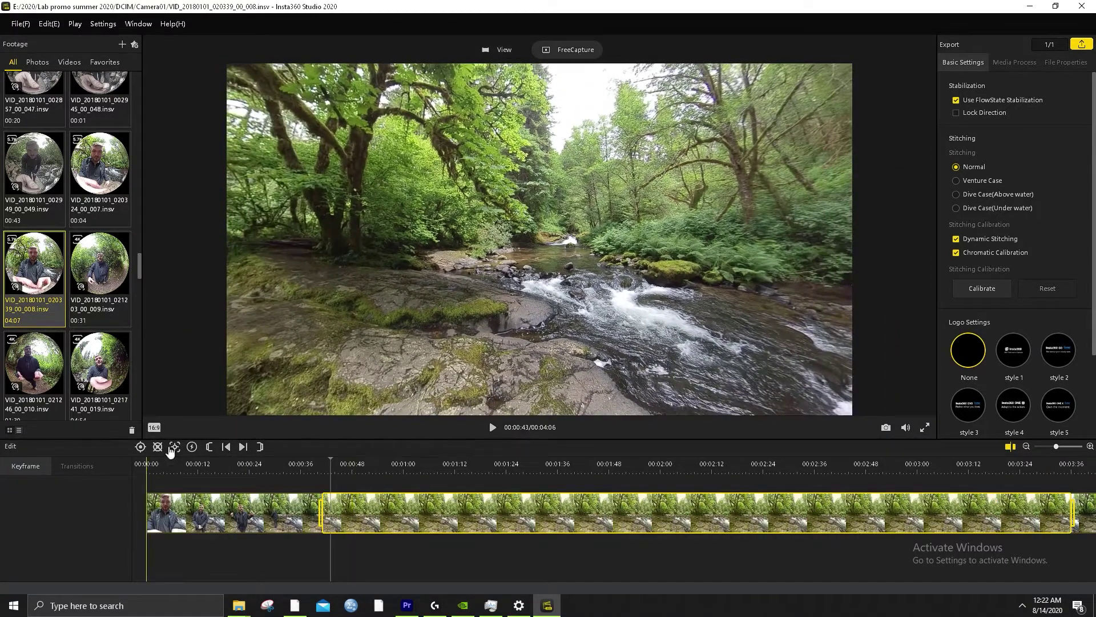
left_click(491, 428)
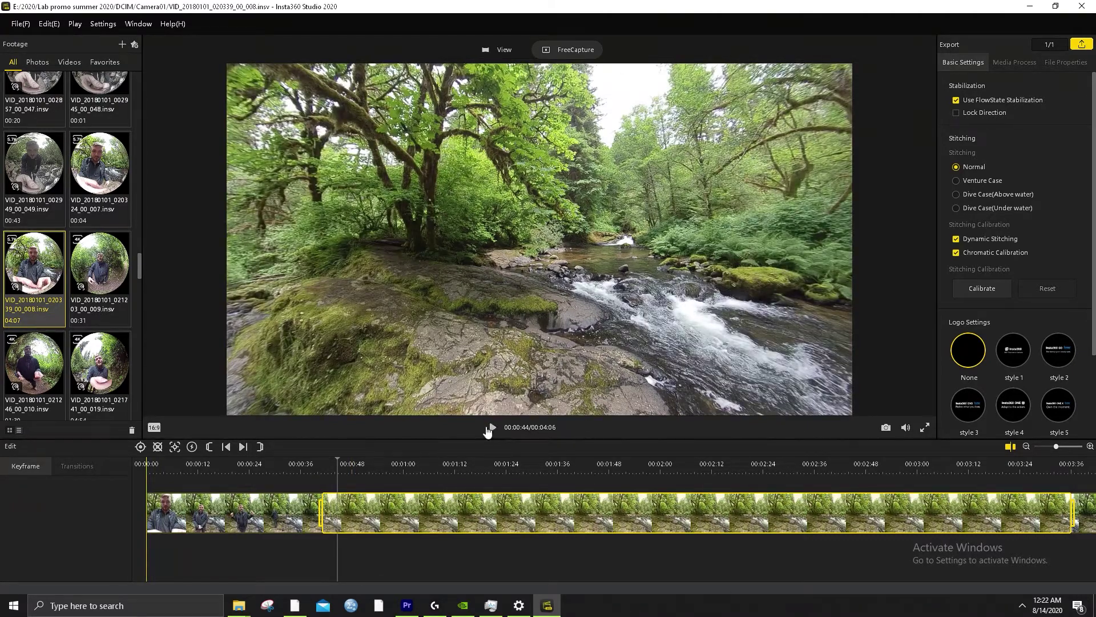
left_click(492, 428)
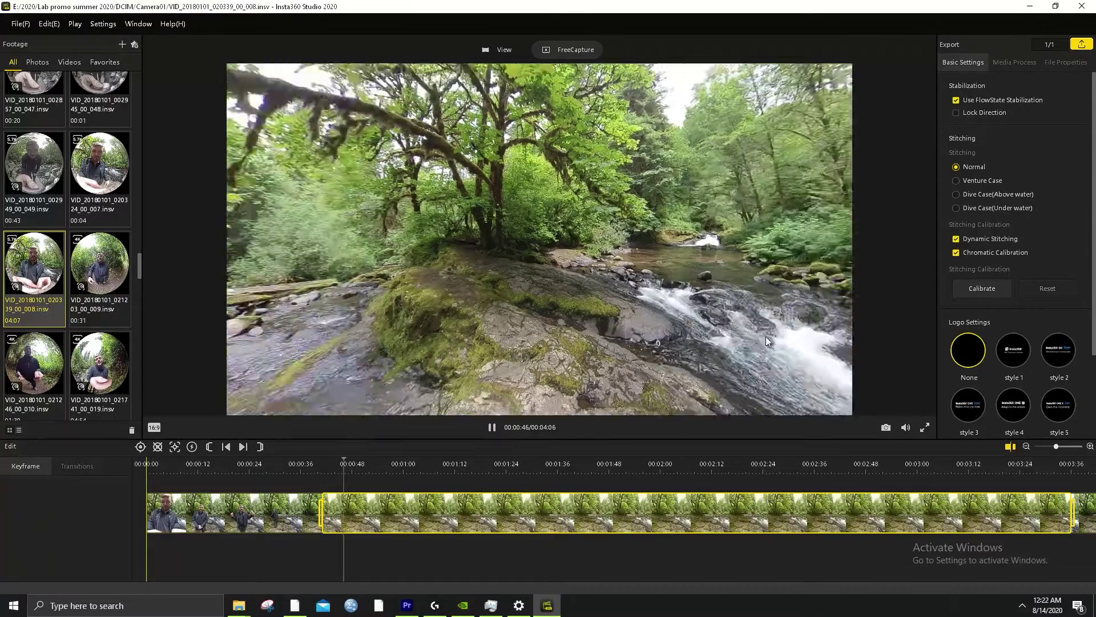
left_click_drag(789, 283, 840, 291)
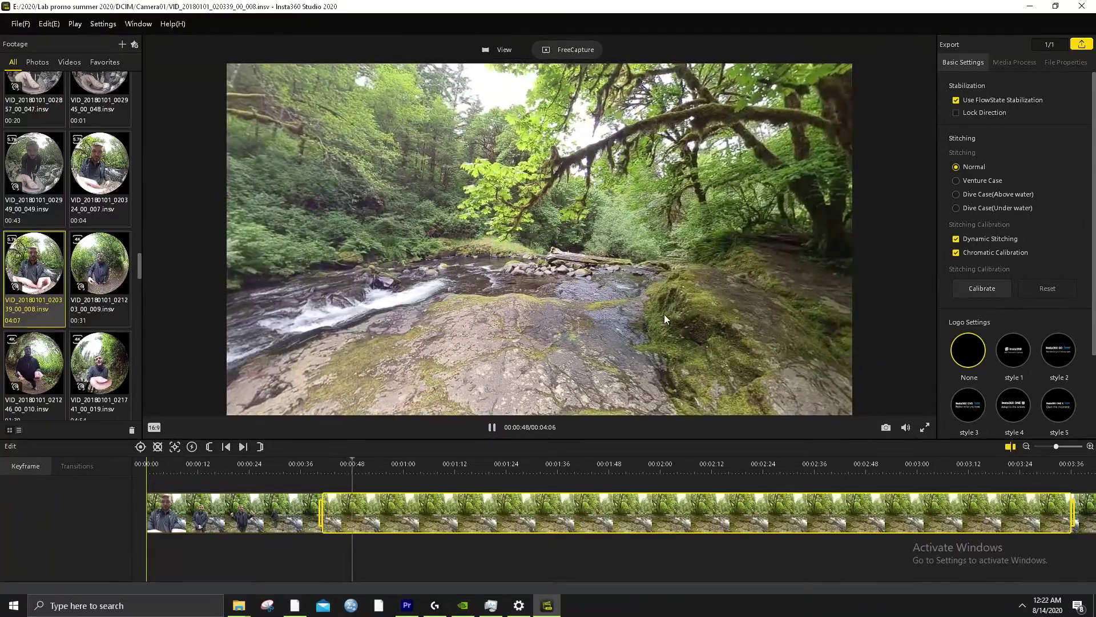
left_click_drag(728, 313, 317, 347)
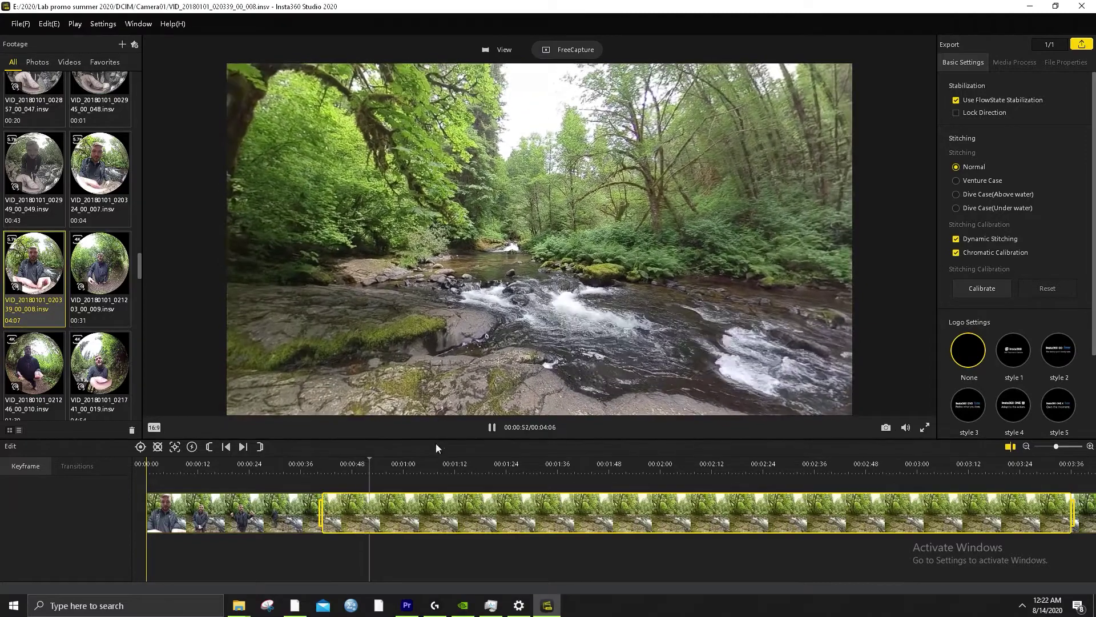
left_click(493, 430)
left_click(403, 464)
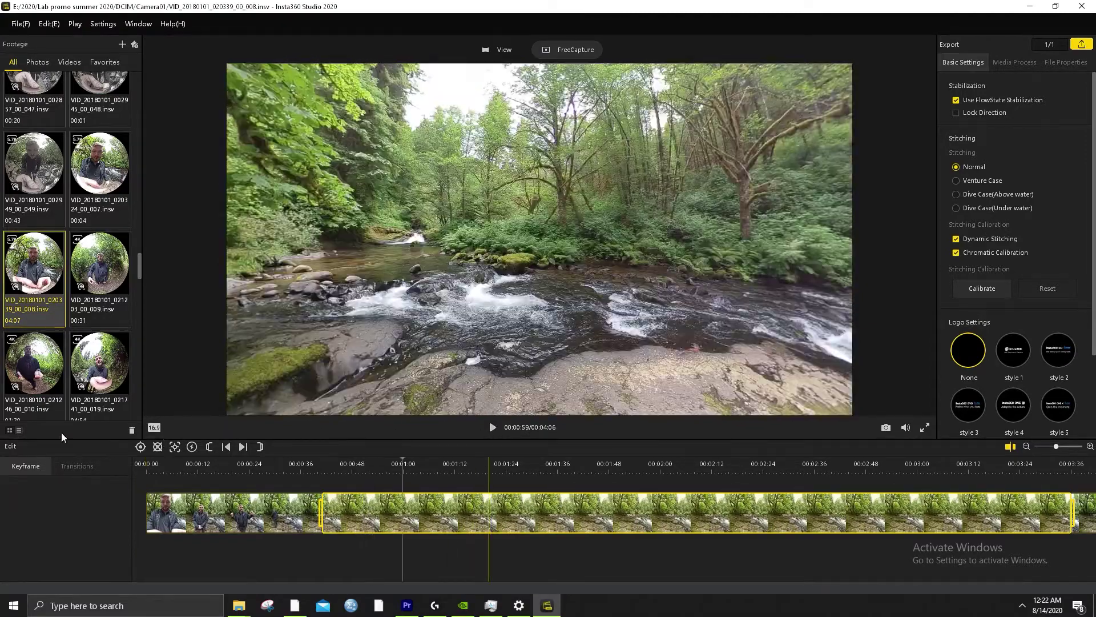
Add a 2x TimeShift section starting at 00:01:00, preview it, then select it and press Delete
left_click(193, 451)
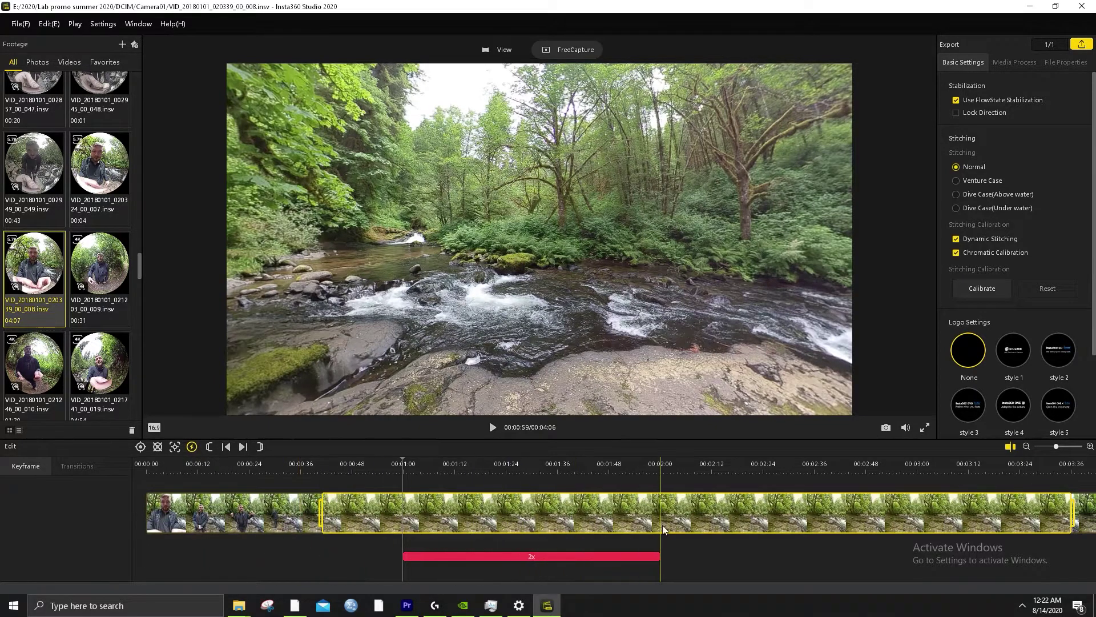
left_click(743, 533)
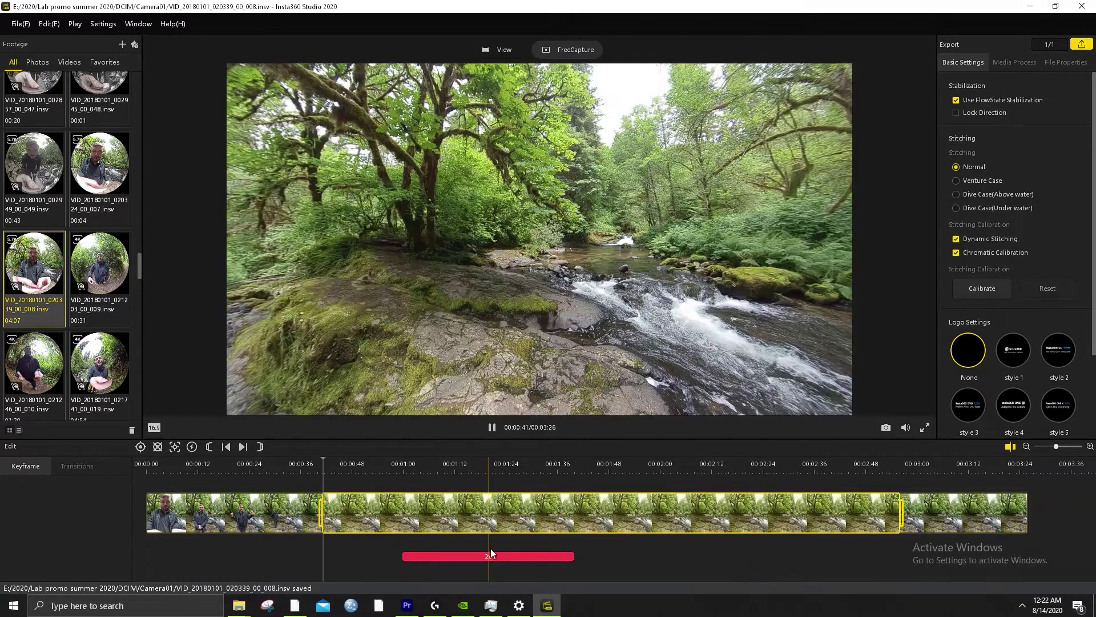
left_click(405, 460)
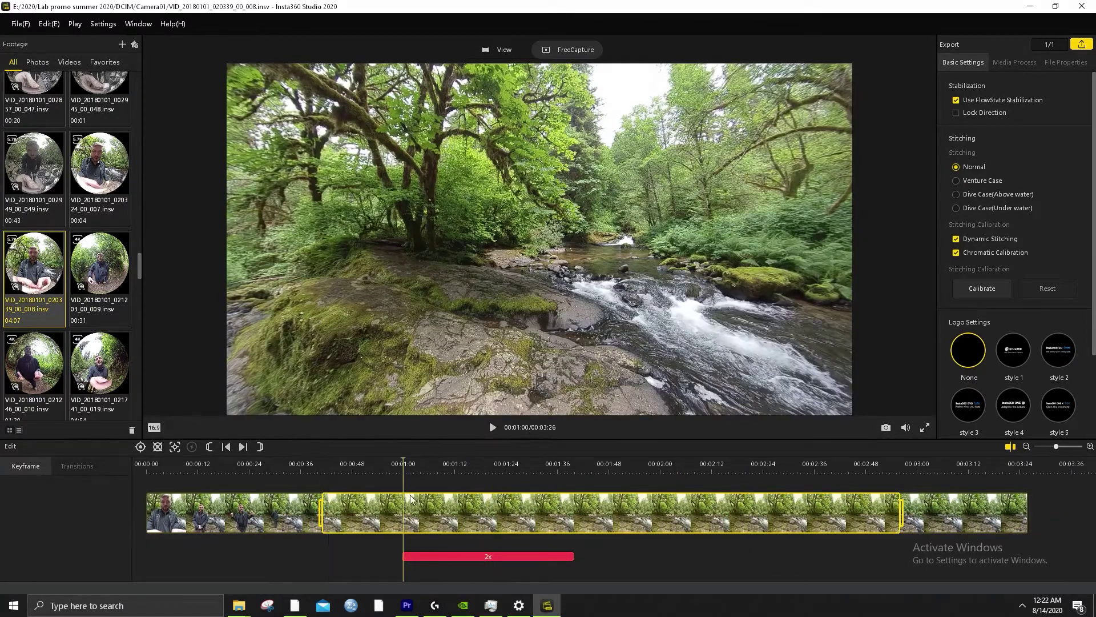
key("space")
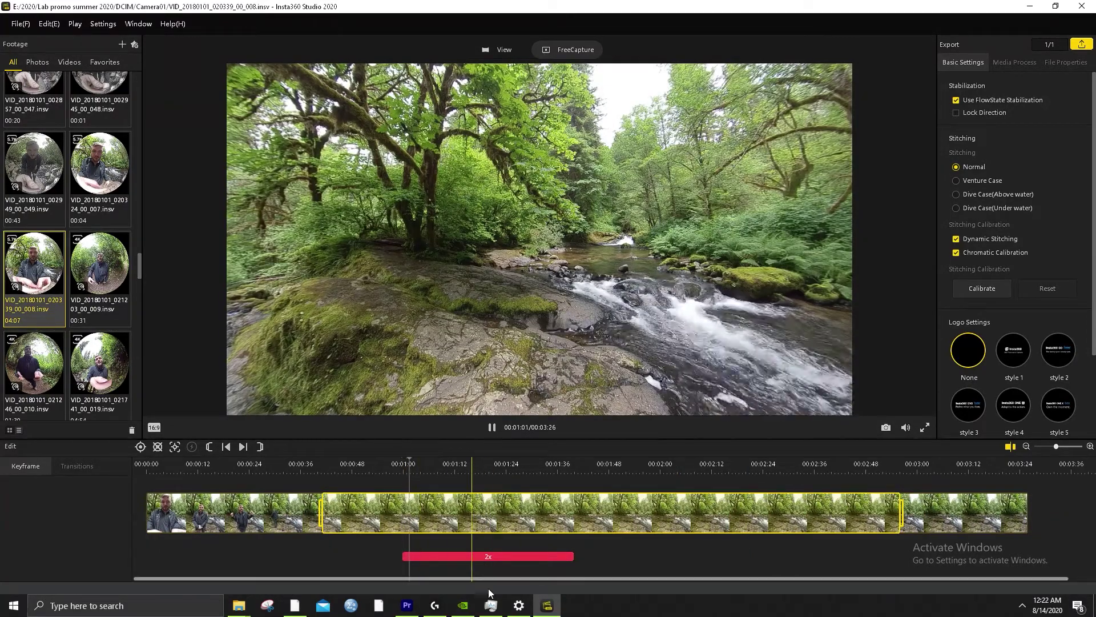
left_click(487, 557)
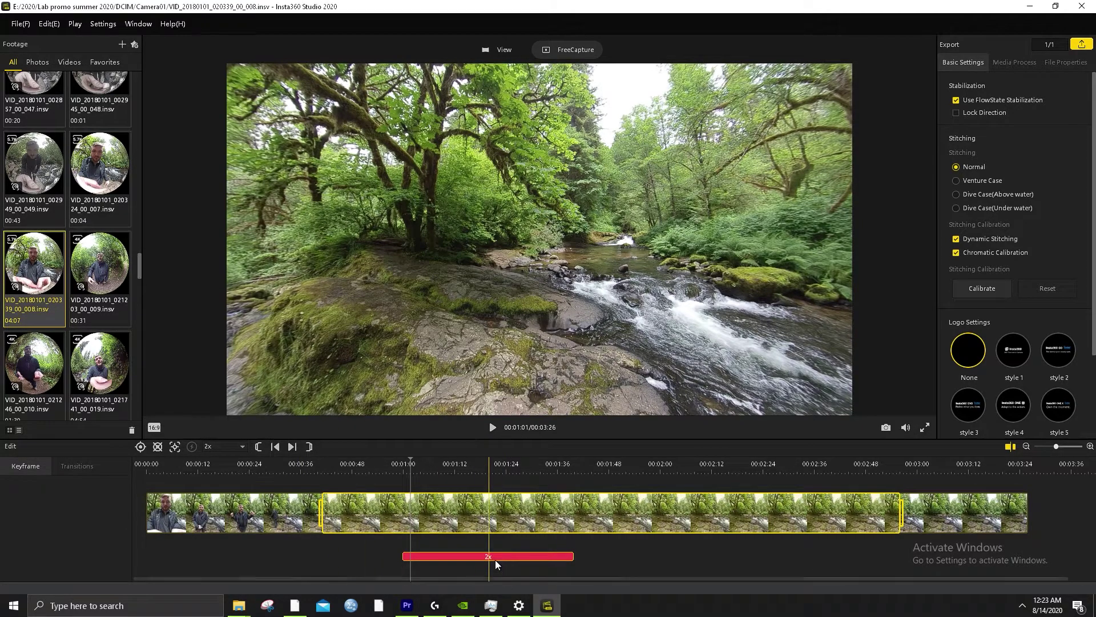
key("Delete")
Pause playback with the 2x section gone and the clip back at 00:04:06
key("space")
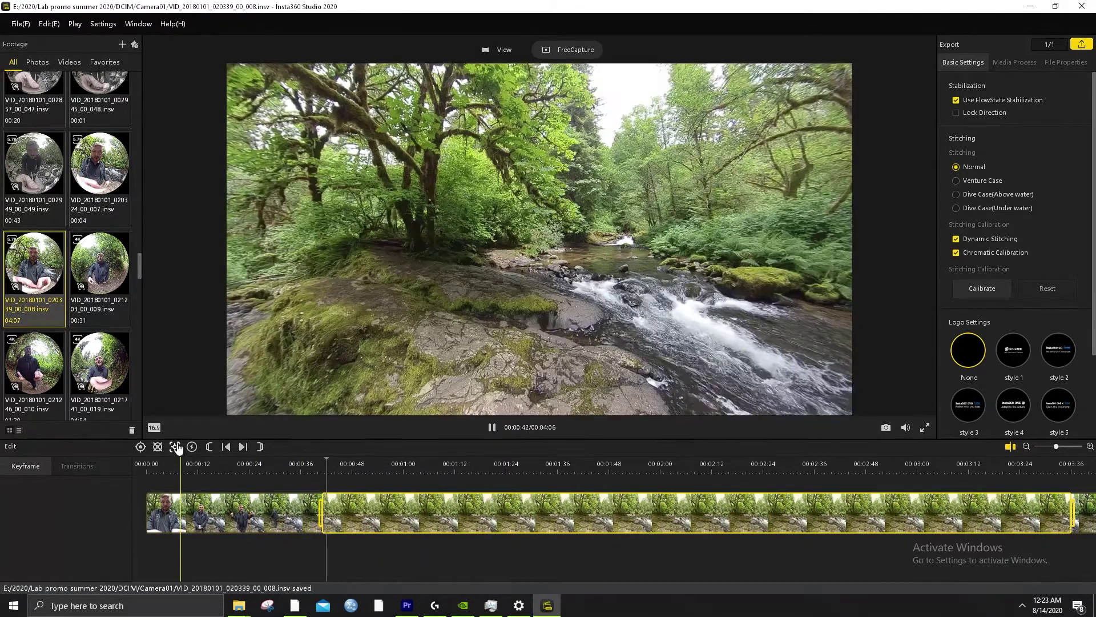
key("space")
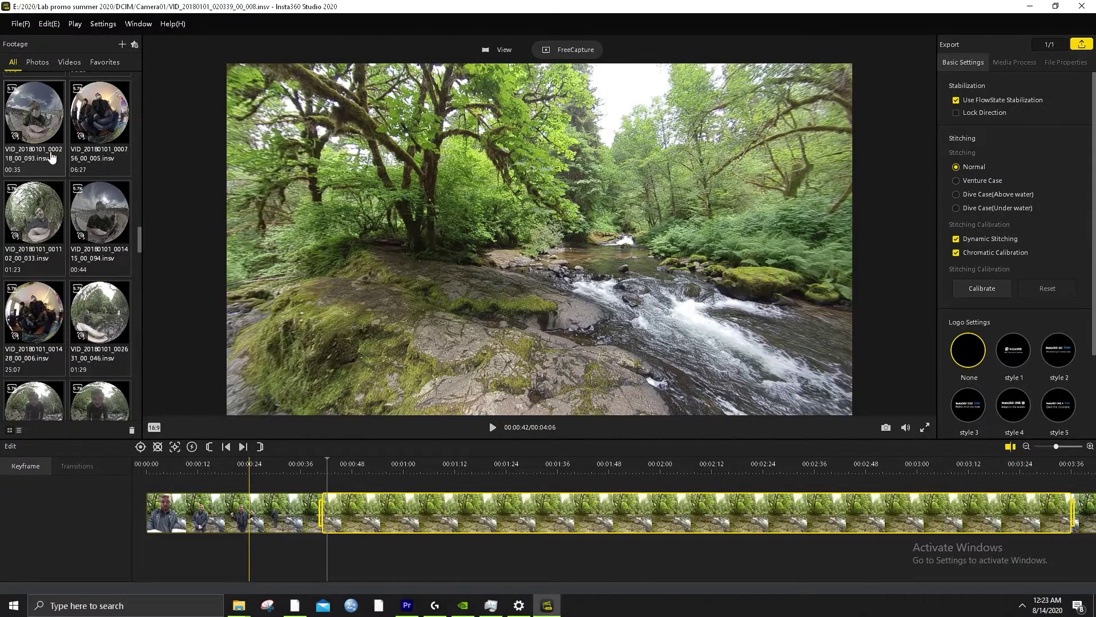
Remove the VID_20180101_020324_00_007 clip from the footage library
left_click(95, 180)
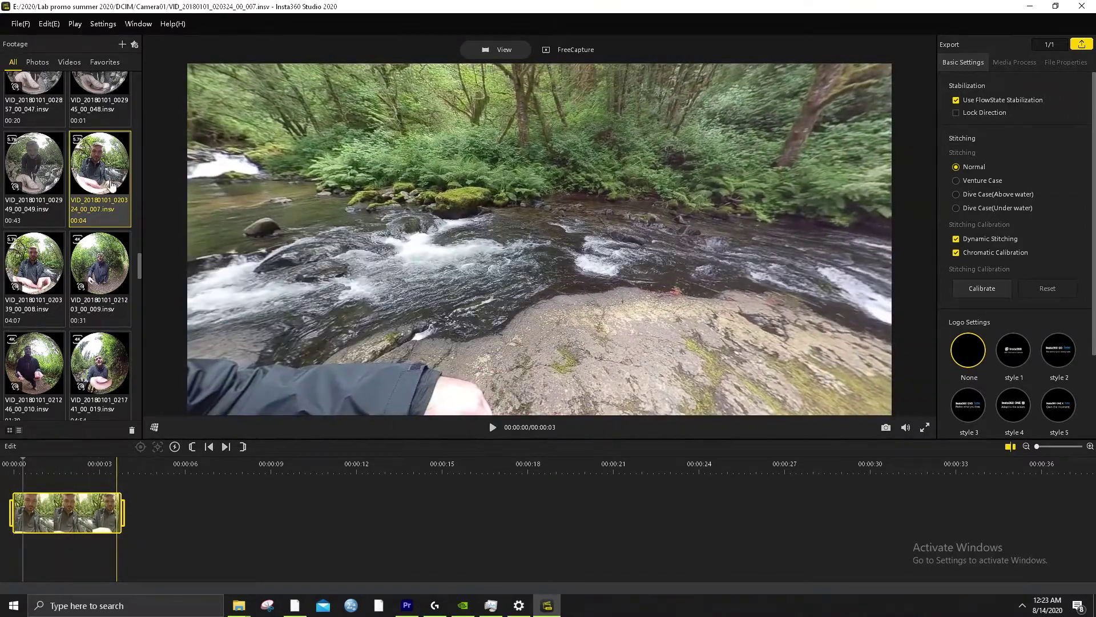
right_click(100, 166)
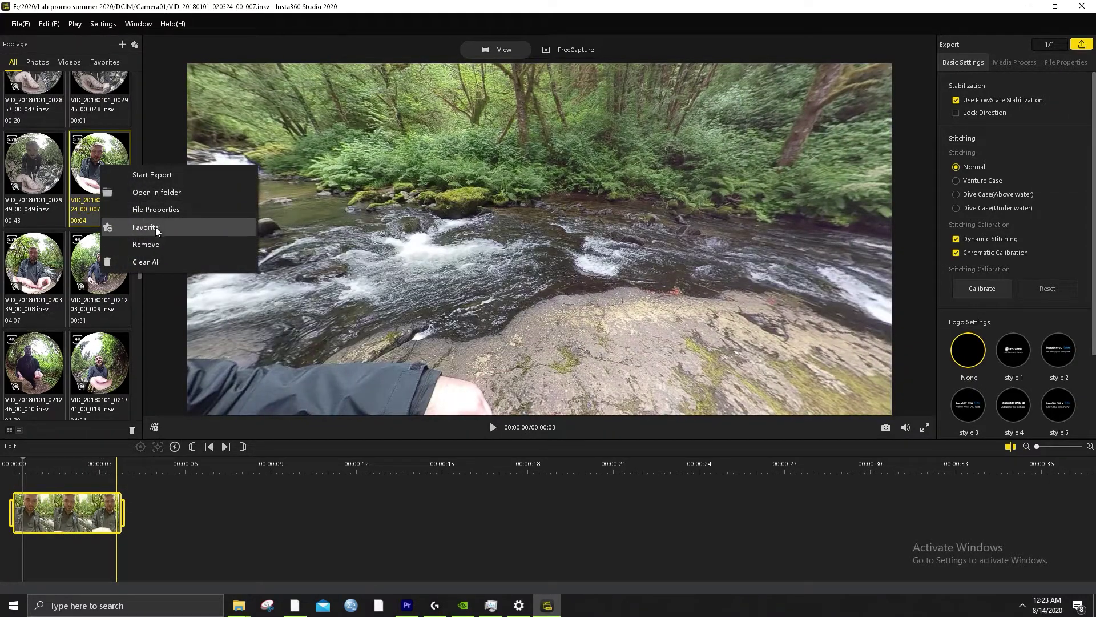
left_click(146, 244)
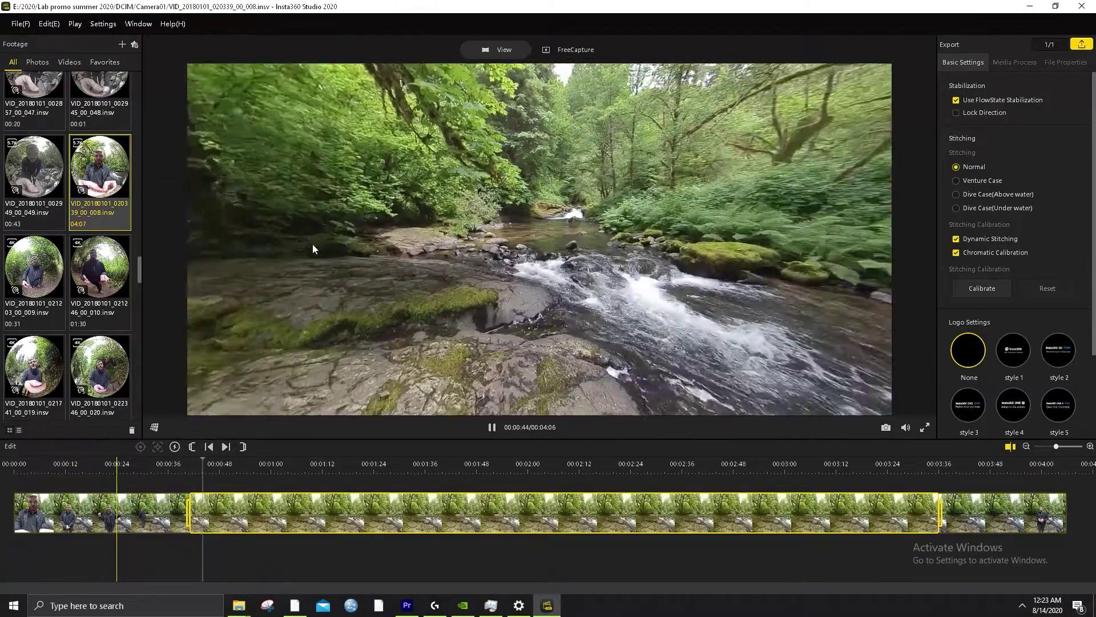
Mark VID_20180101_020339_00_008 as a favourite and browse the Favorites, Videos and Photos tabs
right_click(105, 185)
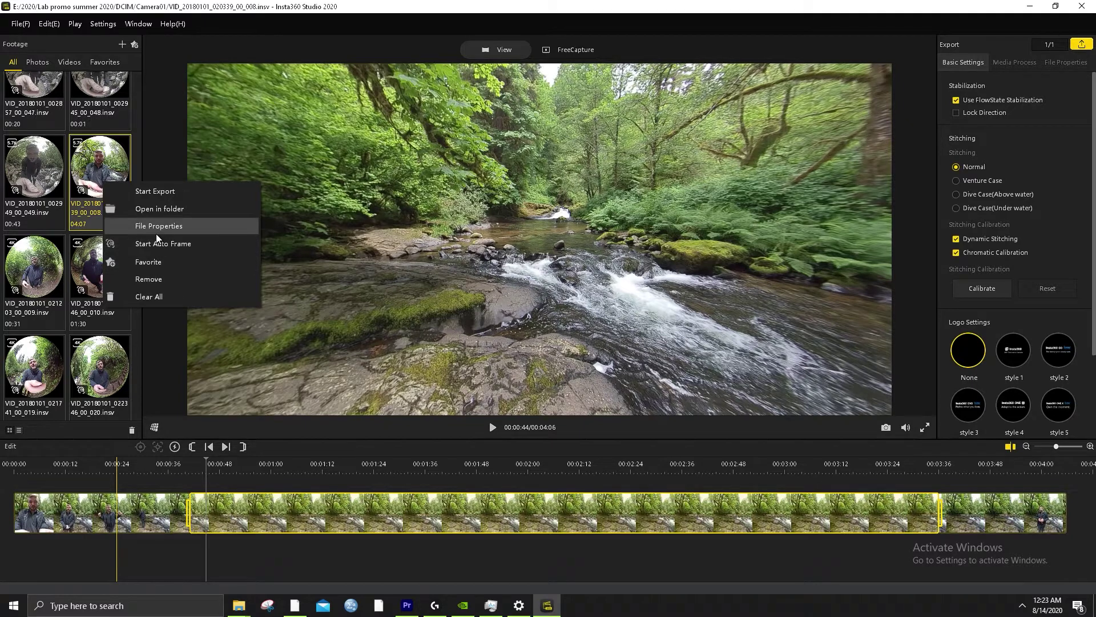
left_click(155, 261)
left_click(104, 64)
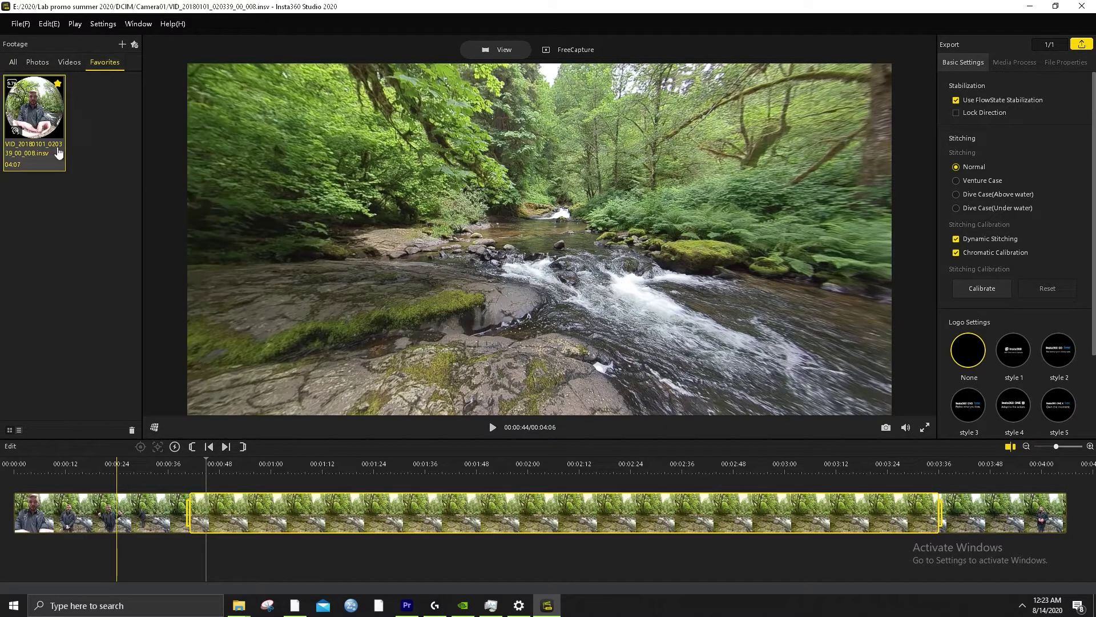
left_click(70, 62)
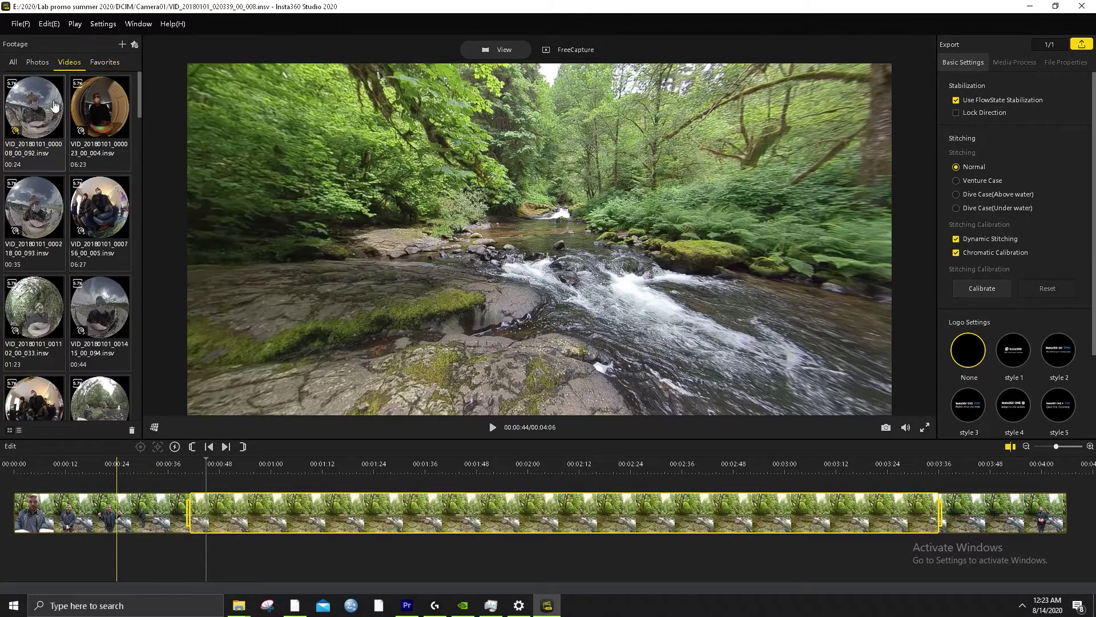
left_click(38, 63)
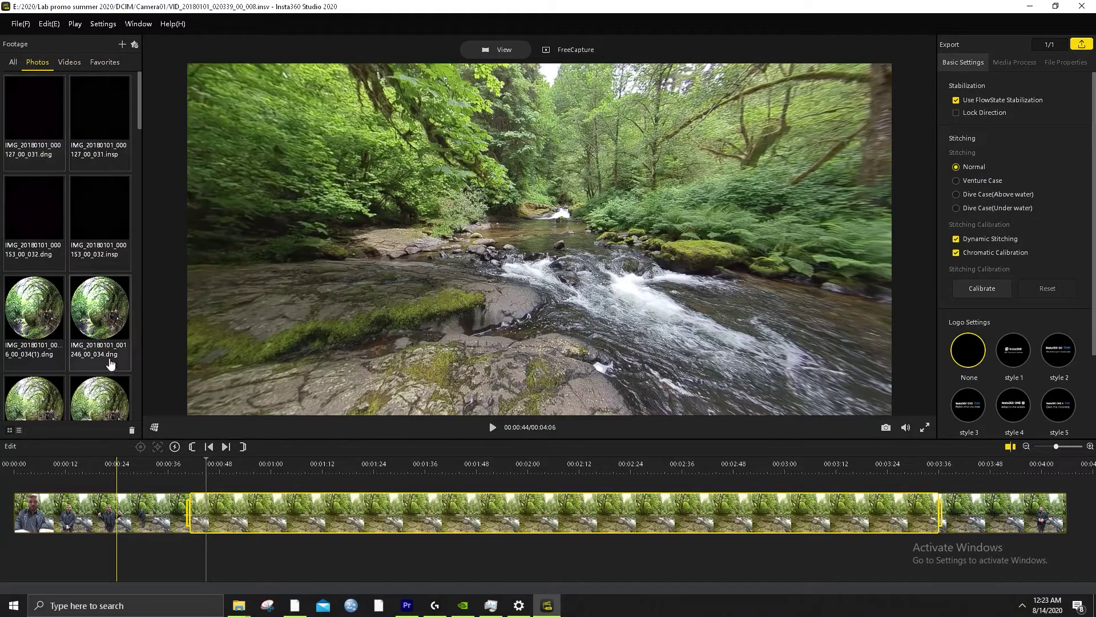
left_click(70, 62)
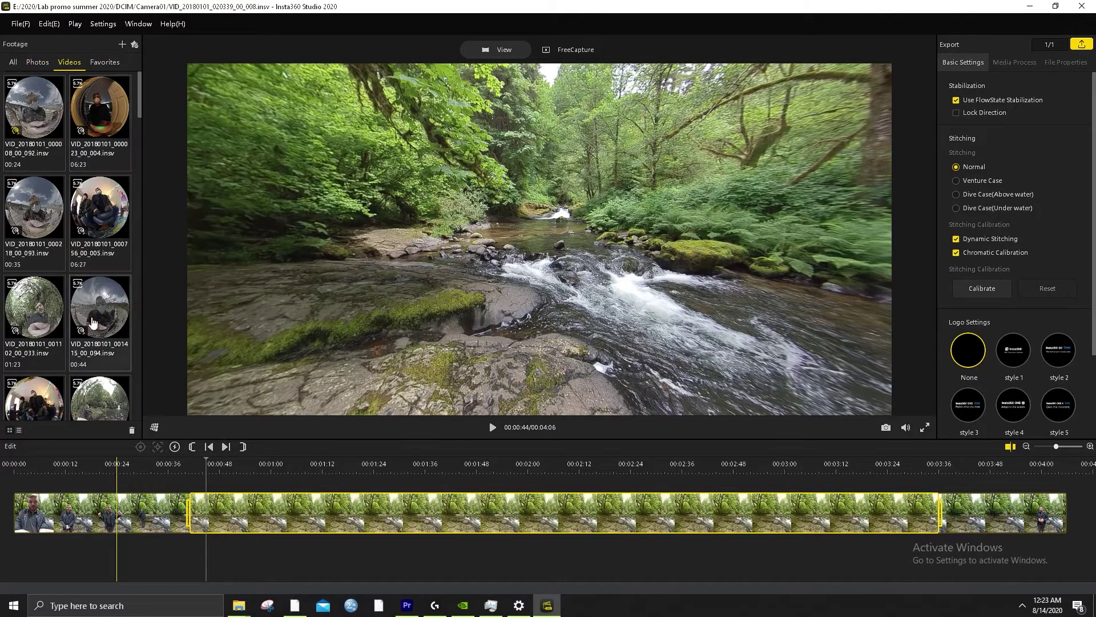
scroll(93, 323, "up", 6)
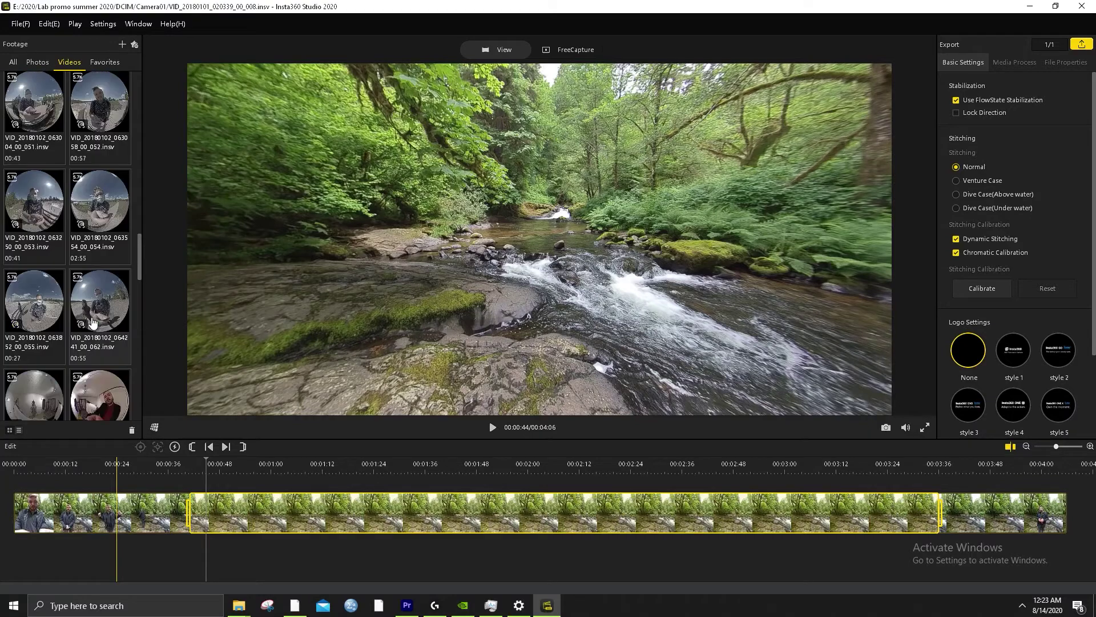
scroll(93, 323, "up", 10)
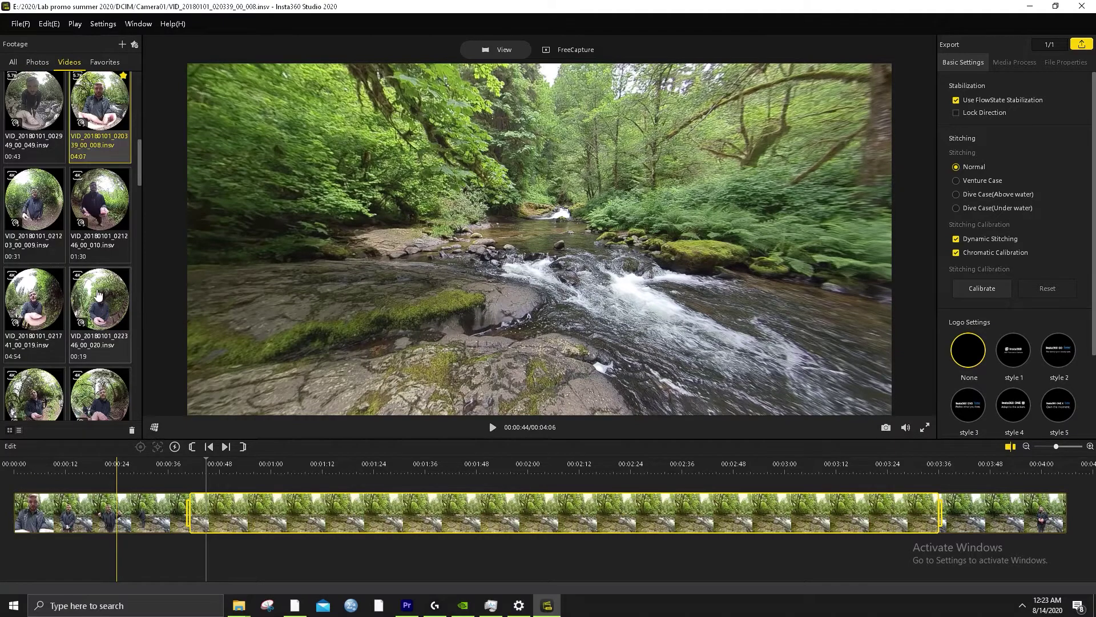
scroll(97, 294, "down", 6)
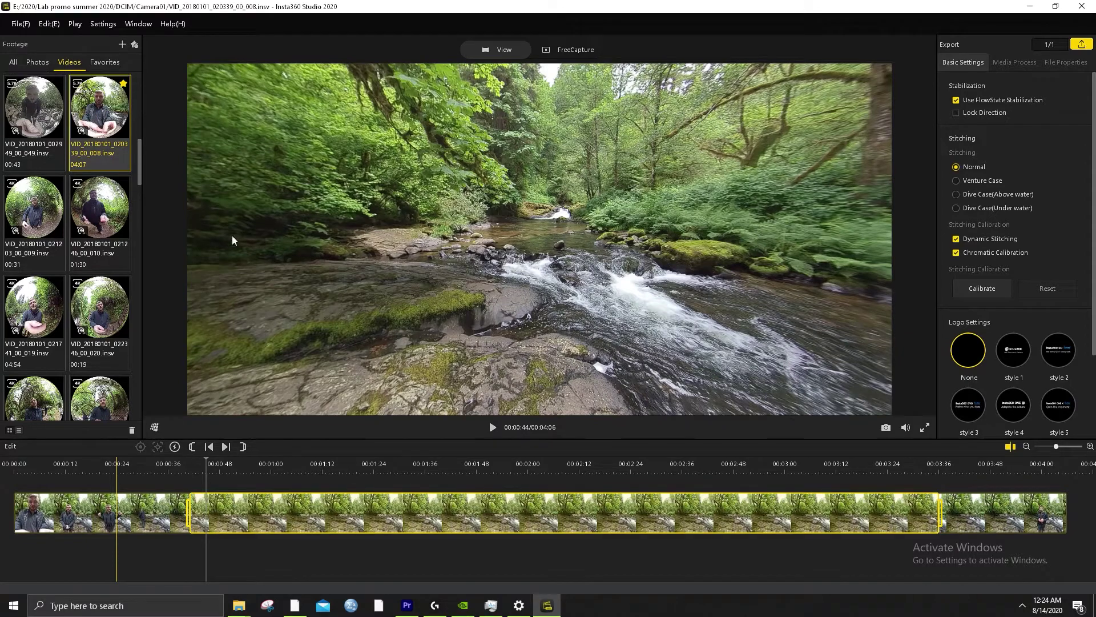
Open the view-mode dropdown from the grid icon beside the player bar
left_click(154, 428)
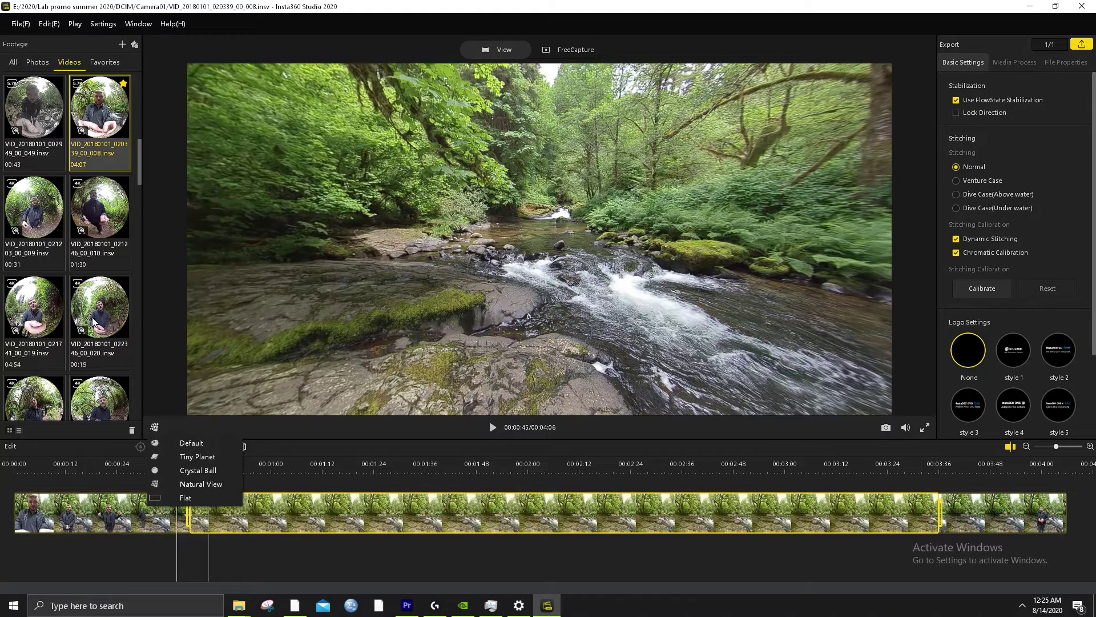
Dismiss the view-mode dropdown so the 008 river clip keeps playing in Default view
left_click(99, 218)
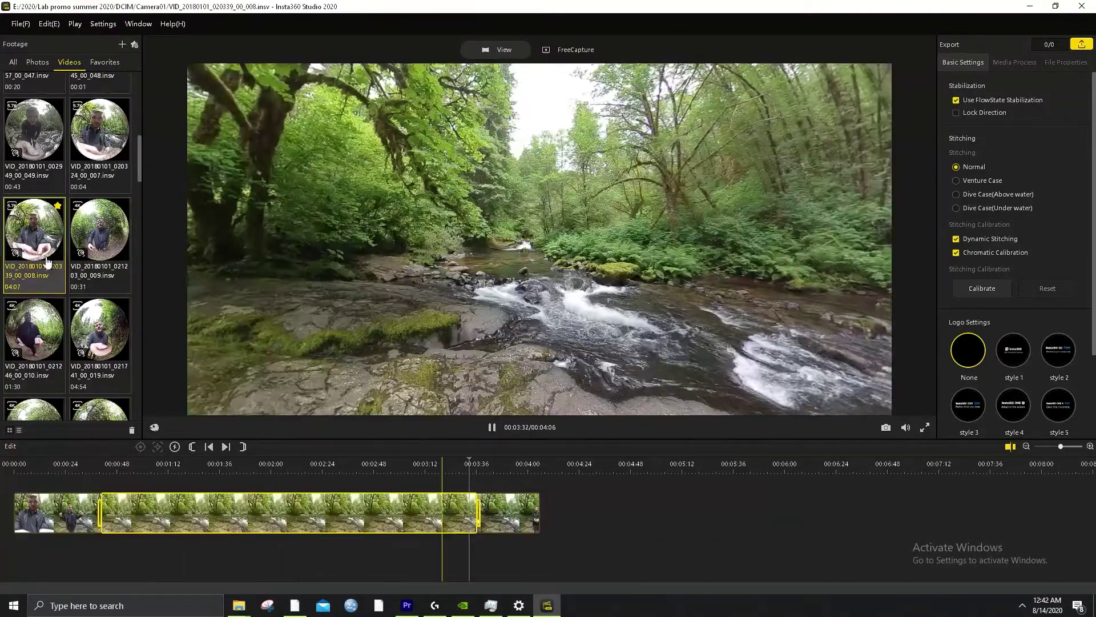
Load the VID_20180101_021203_00_009 trail clip into the preview and scroll through the footage list
right_click(33, 232)
left_click(107, 222)
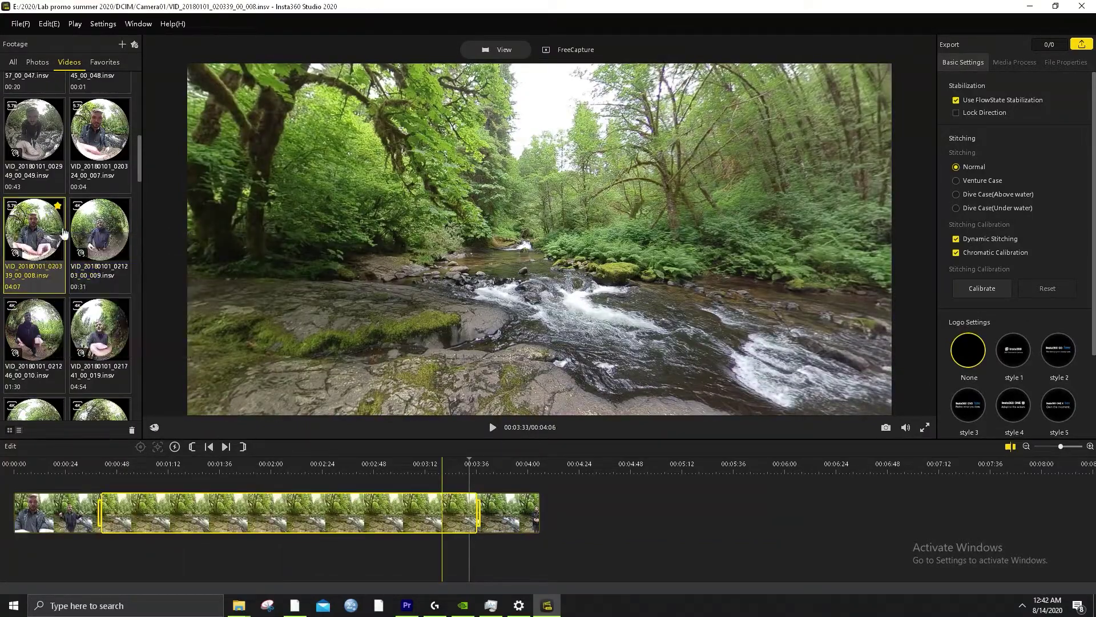
double_click(103, 236)
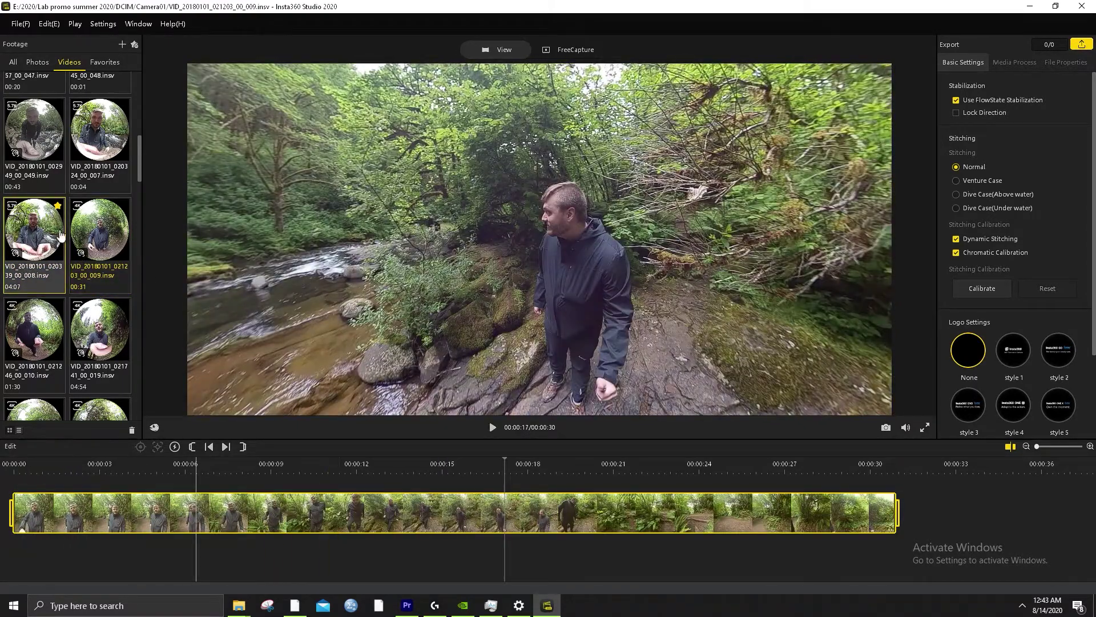
scroll(35, 171, "up", 5)
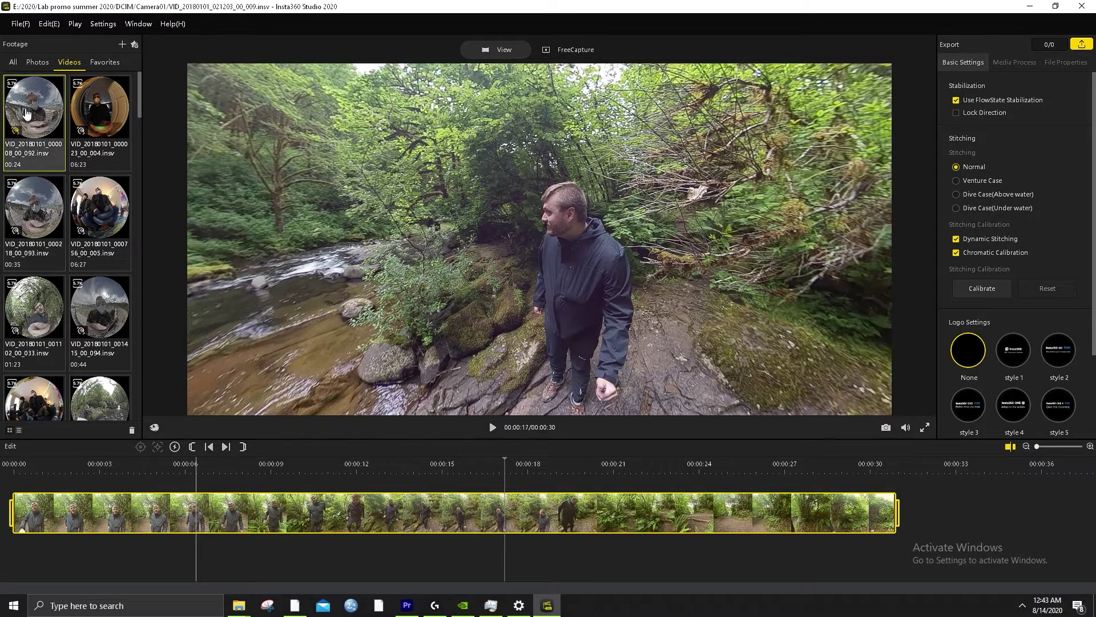
scroll(97, 405, "down", 10)
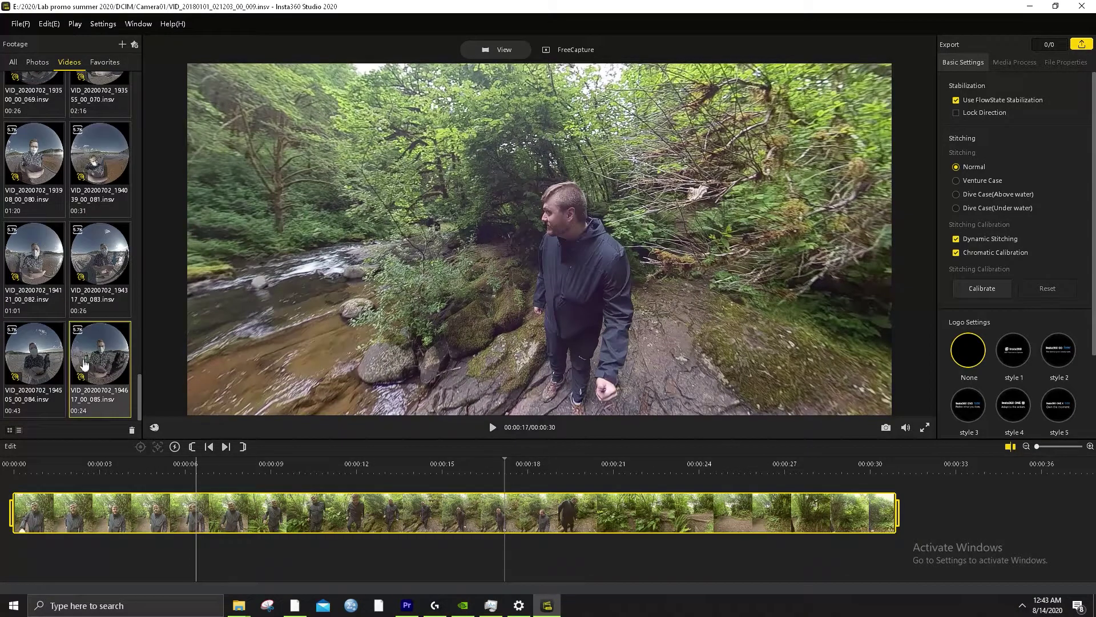
scroll(31, 127, "up", 10)
scroll(97, 366, "down", 10)
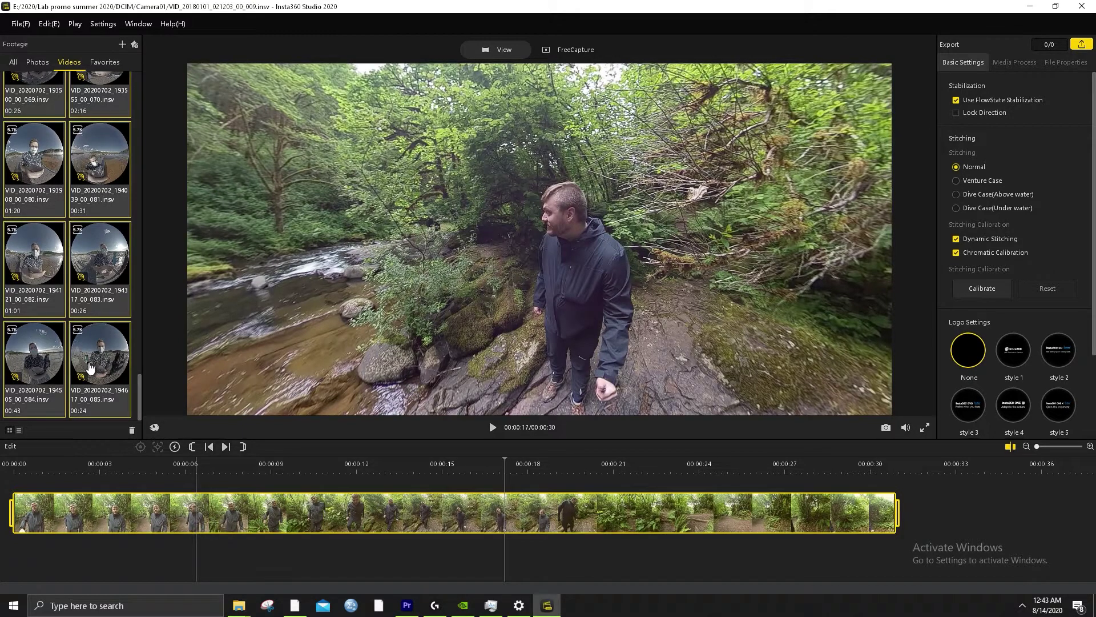
Open File > Batch Export for the selected clips to show the Batch Exporting Settings
right_click(96, 359)
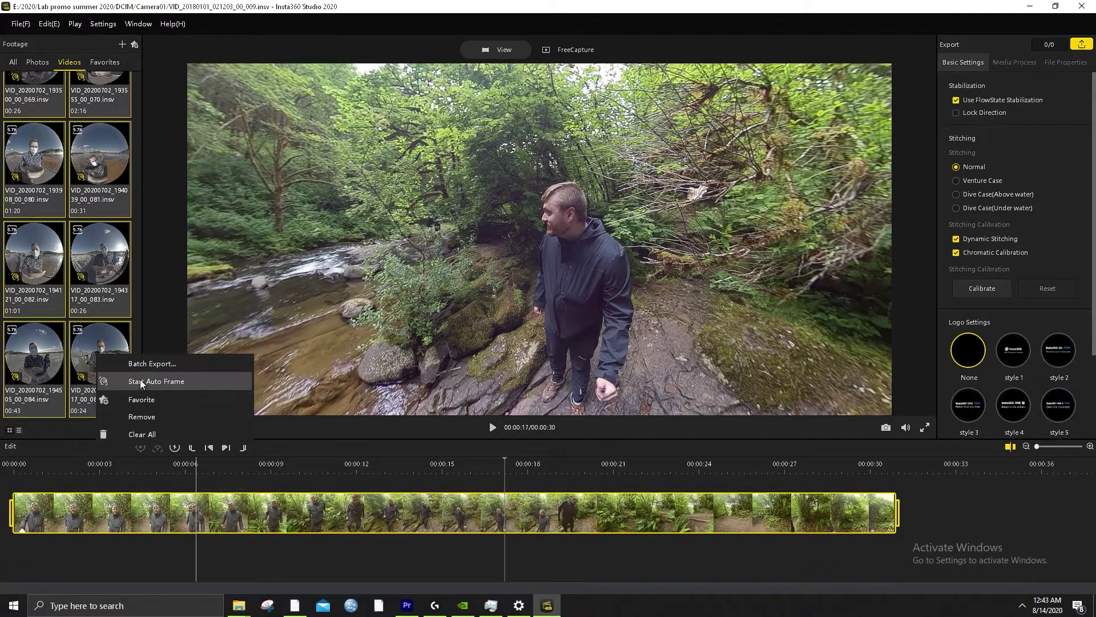
left_click(48, 24)
left_click(48, 24)
mouse_move(23, 25)
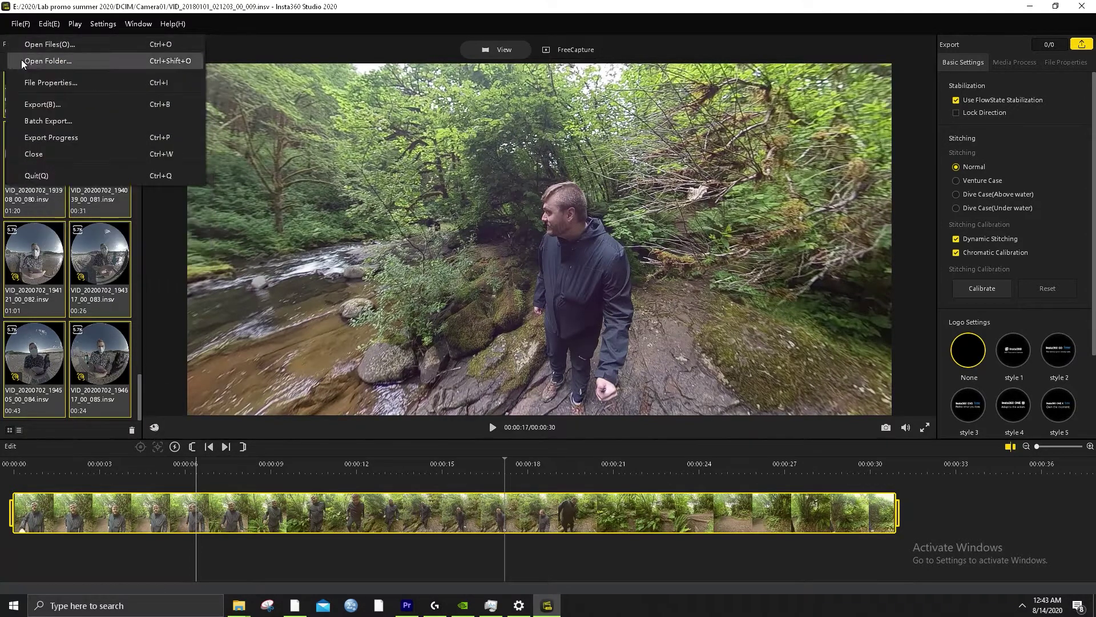
left_click(44, 122)
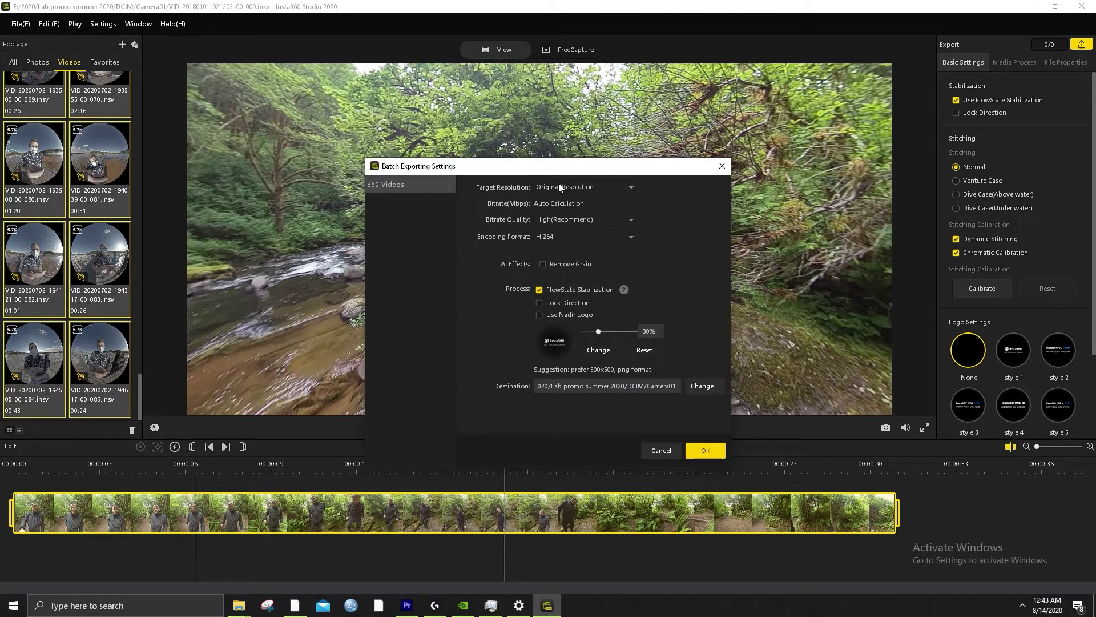
Keep the recommended high bitrate quality, then move the settings aside to preview the clip and back
left_click(610, 220)
left_click(609, 217)
left_click(609, 217)
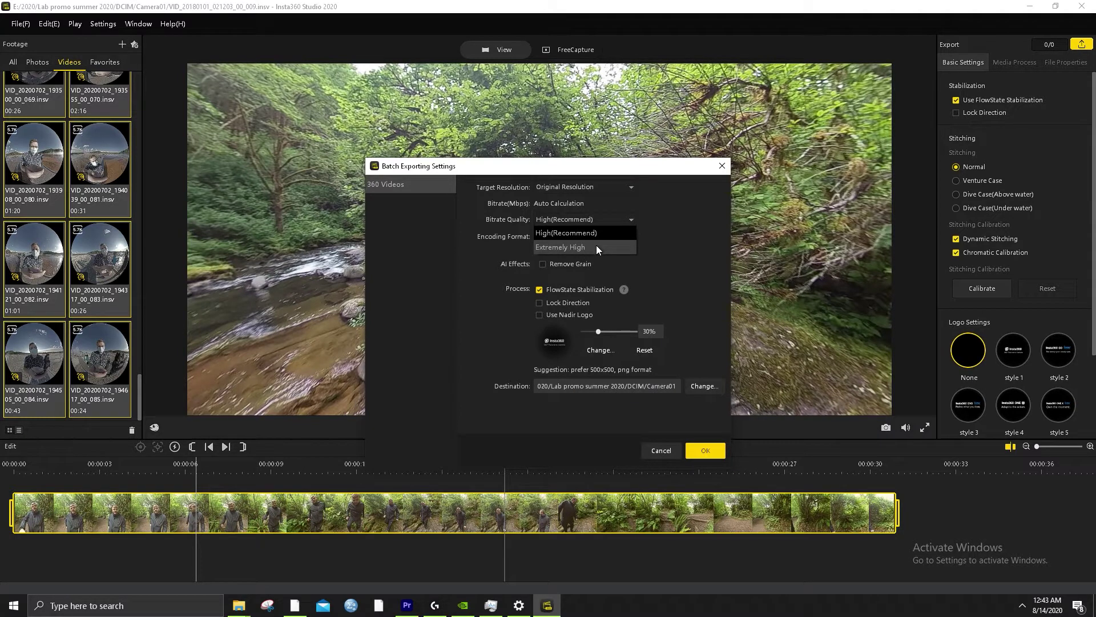
left_click(611, 219)
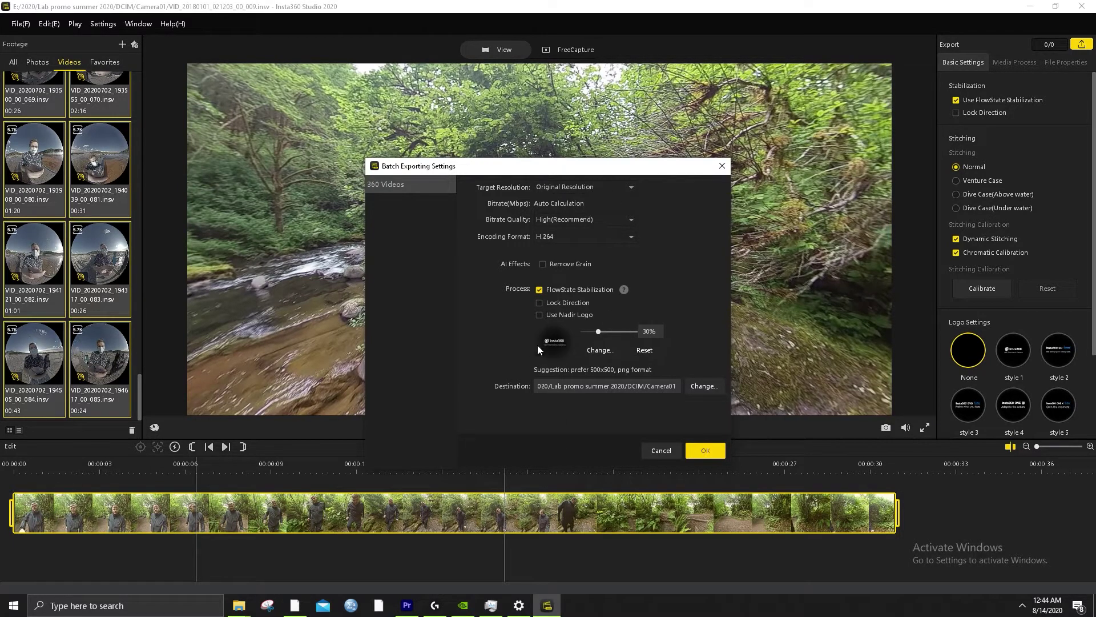
left_click_drag(568, 167, 900, 85)
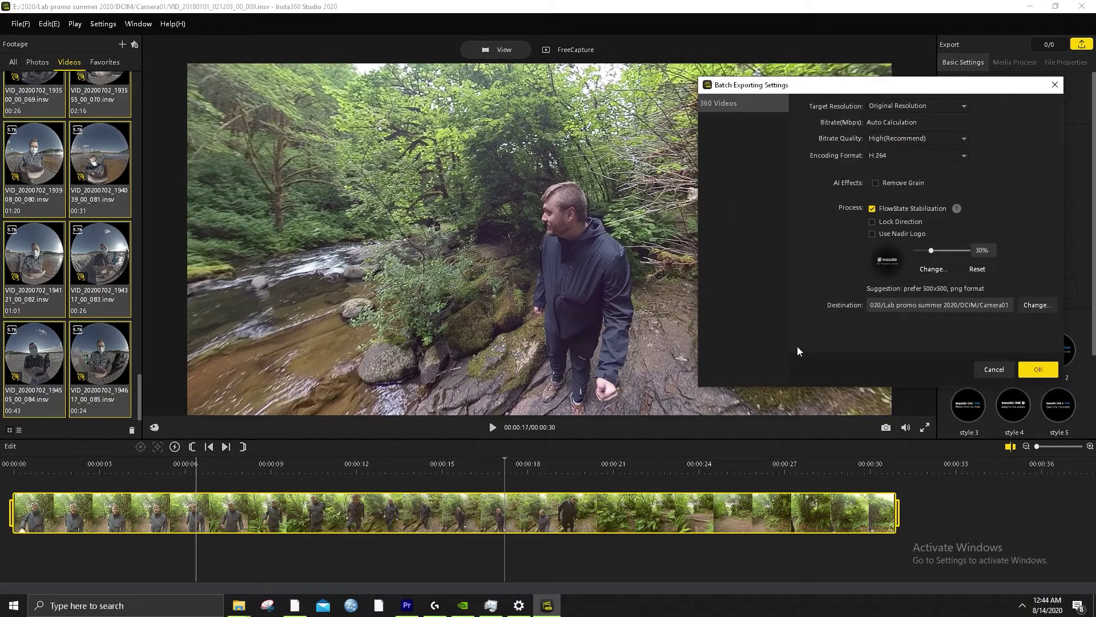
left_click_drag(1005, 90, 731, 101)
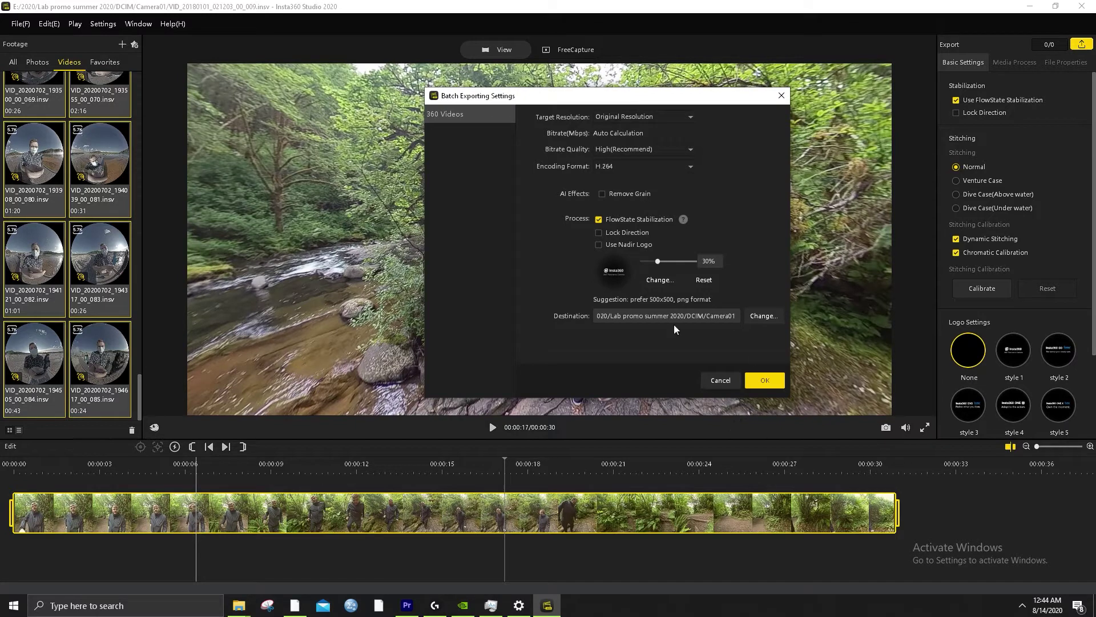
Open the destination chooser, browse up to DCIM and back into the Camera01 folder
left_click(764, 316)
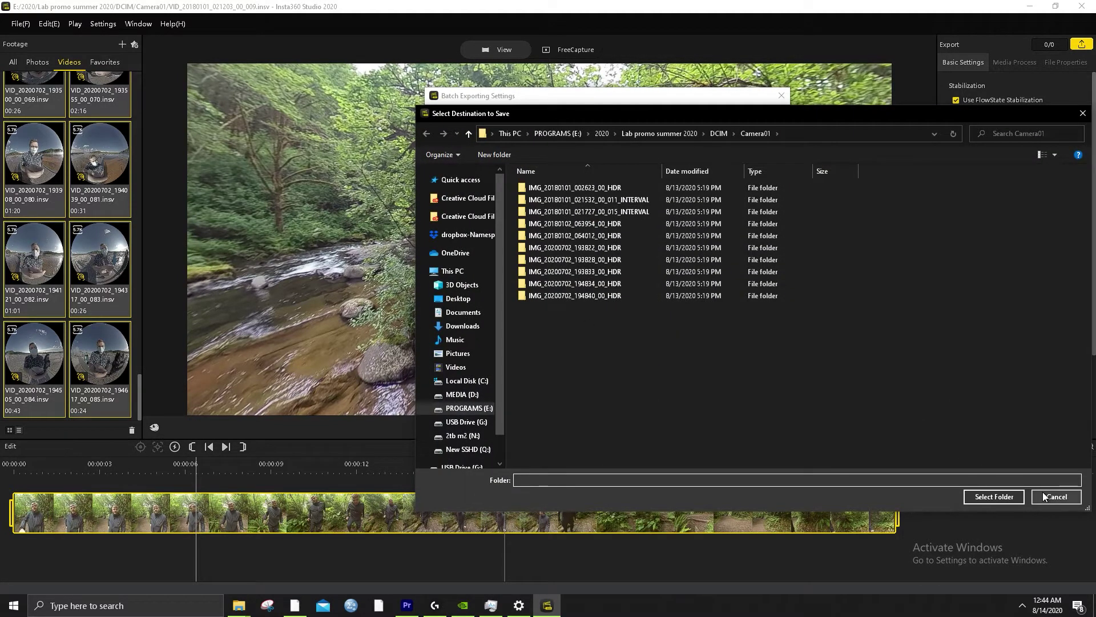
left_click(721, 135)
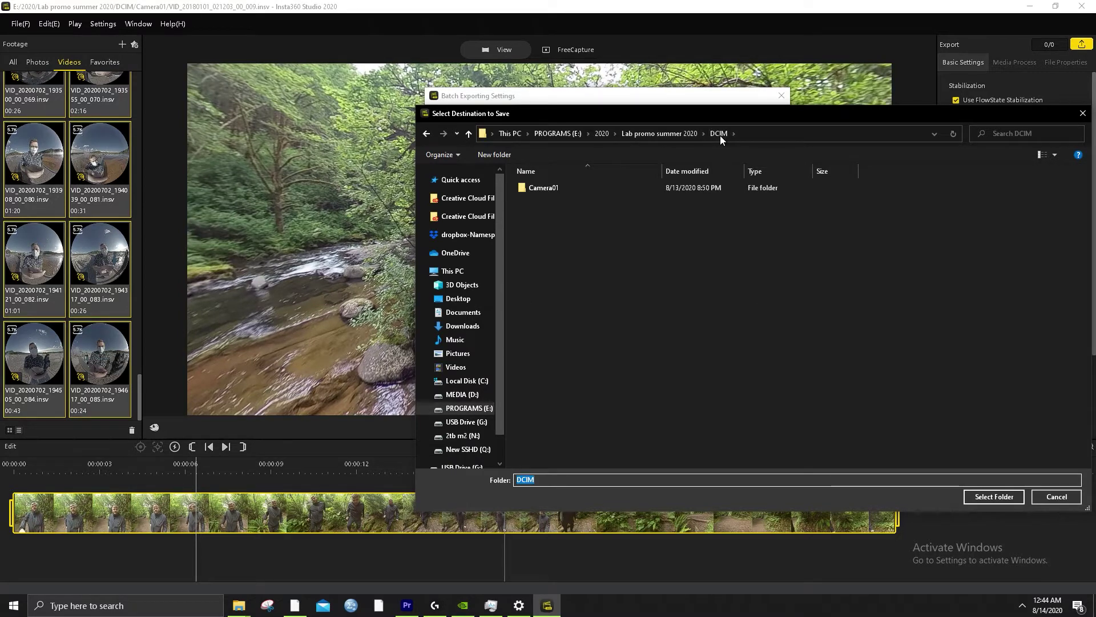
right_click(550, 230)
mouse_move(513, 362)
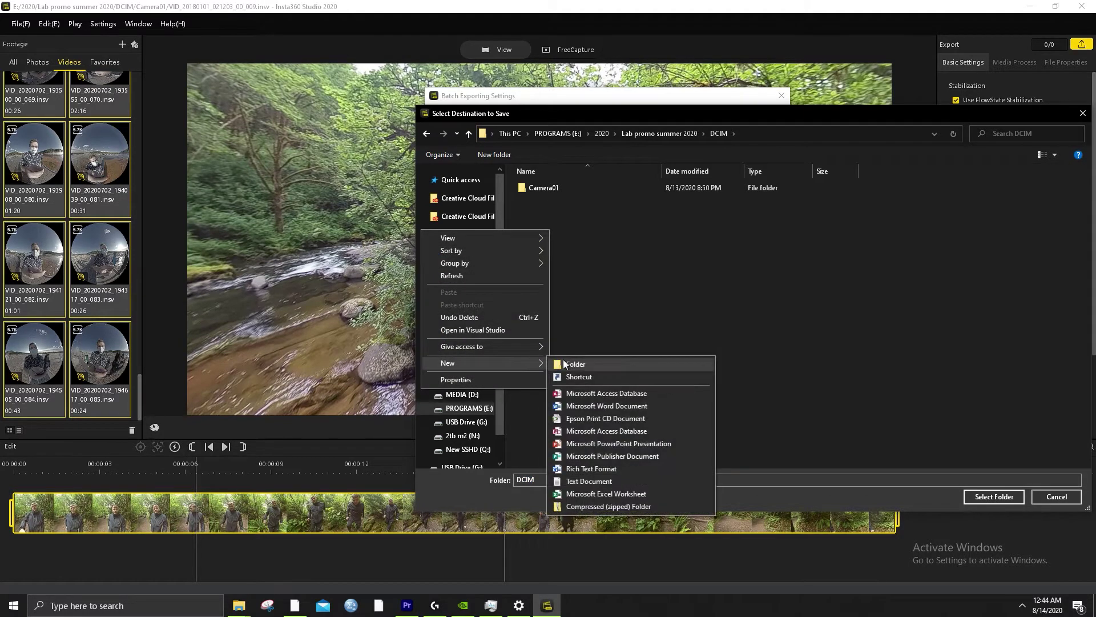
left_click(639, 300)
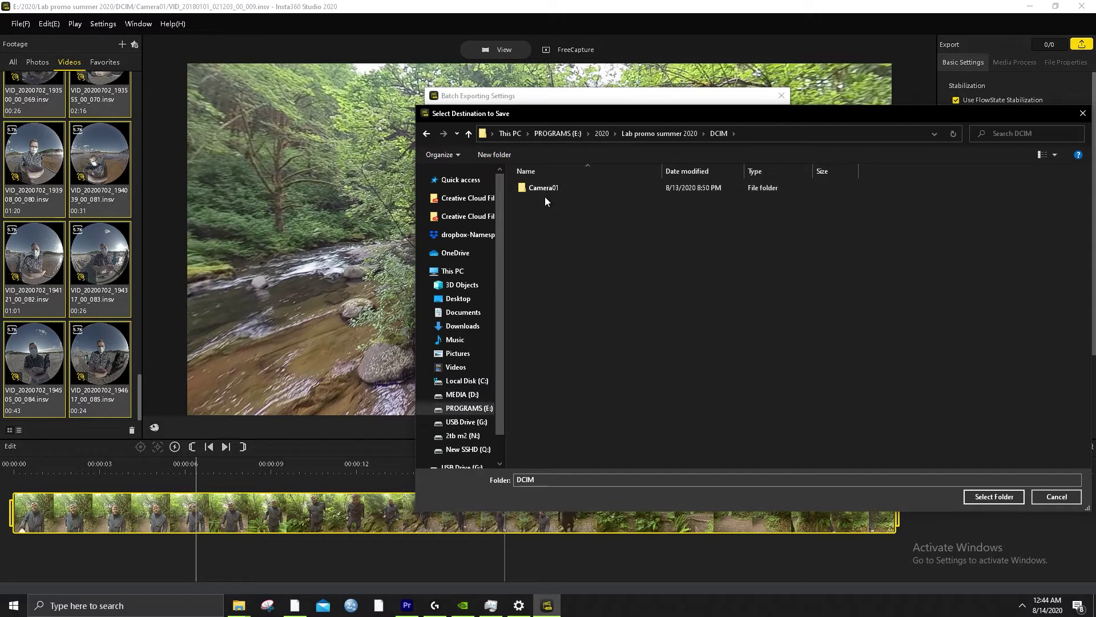
double_click(626, 187)
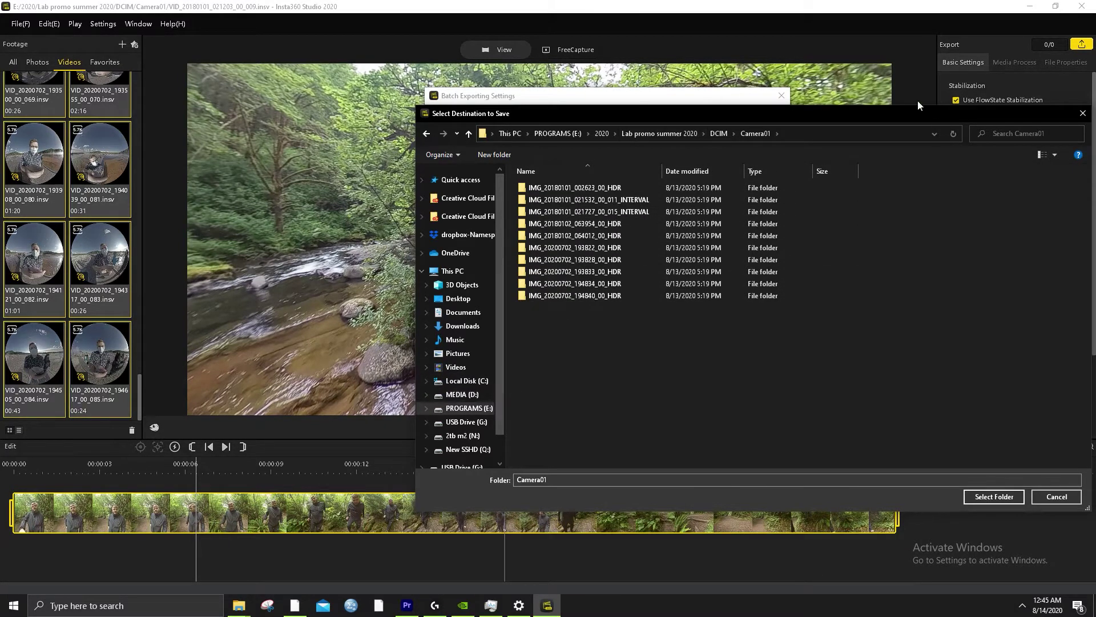
left_click_drag(917, 113, 737, 145)
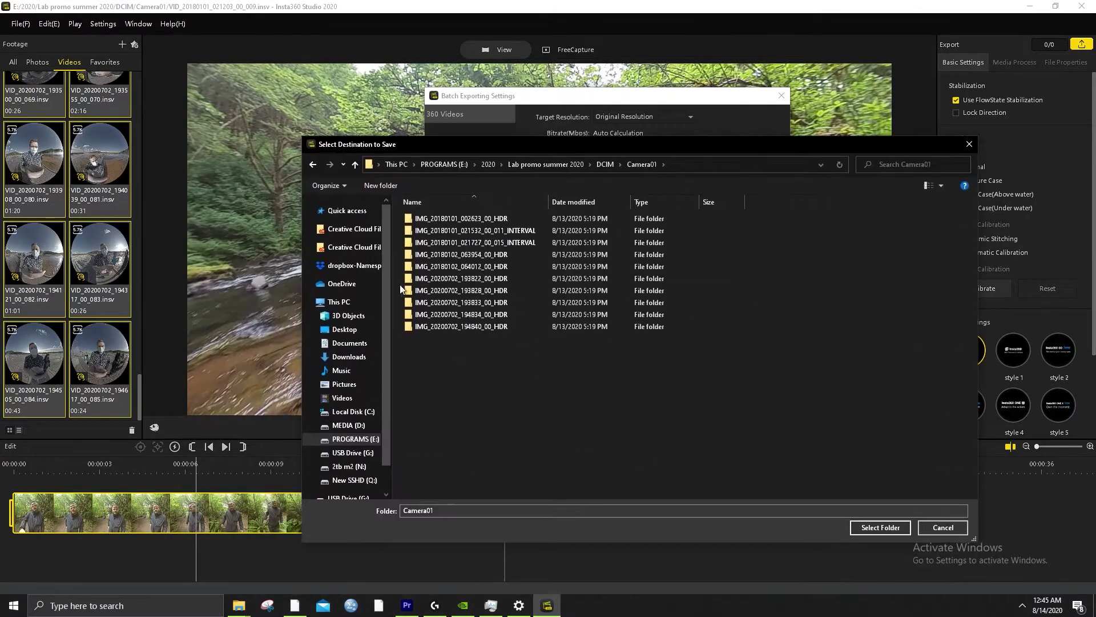
Browse the N: drive to the 360/Insta 360/Summer 2020 folder
left_click(364, 467)
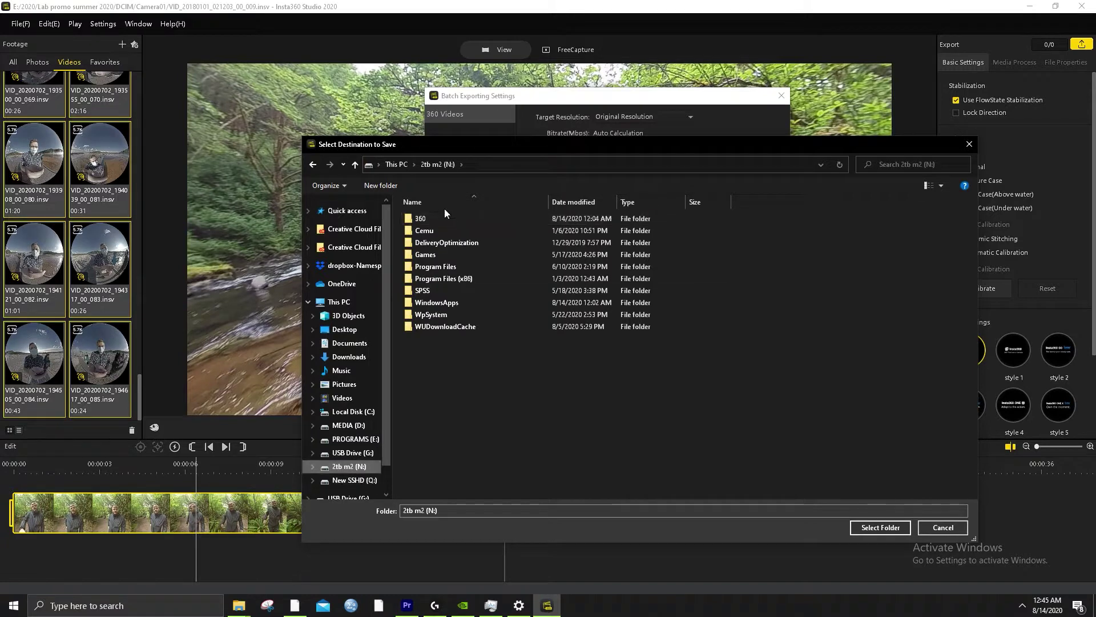
double_click(433, 217)
left_click(461, 218)
double_click(461, 217)
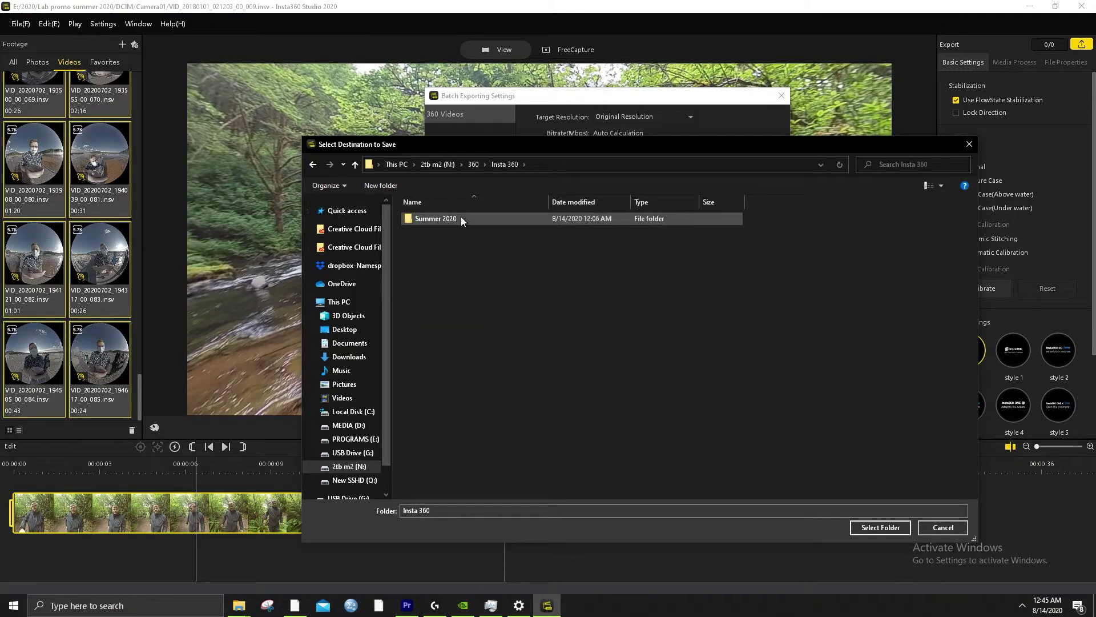
double_click(461, 217)
double_click(441, 219)
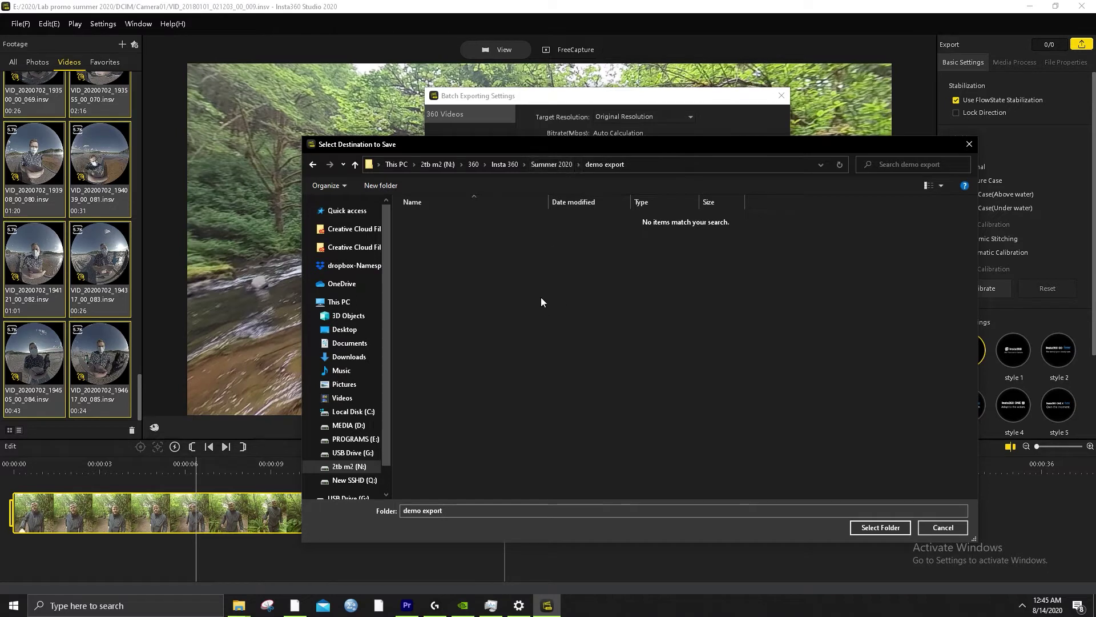
left_click(567, 166)
Create a new folder 'Demo export 2' in Summer 2020 and select it as destination
right_click(426, 313)
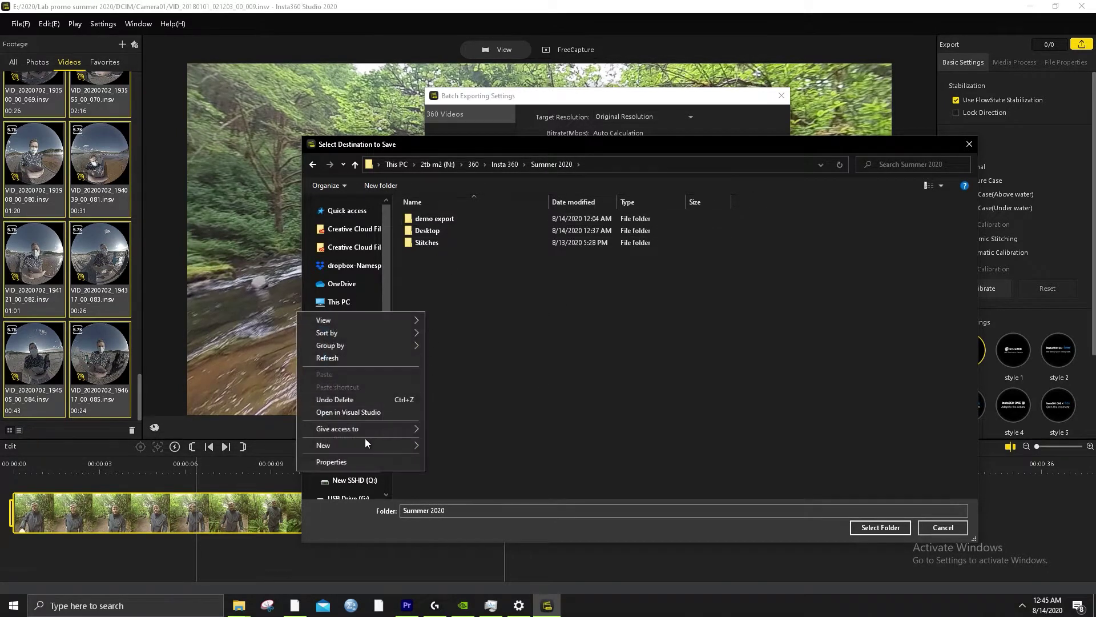
mouse_move(365, 445)
left_click(457, 444)
type("De")
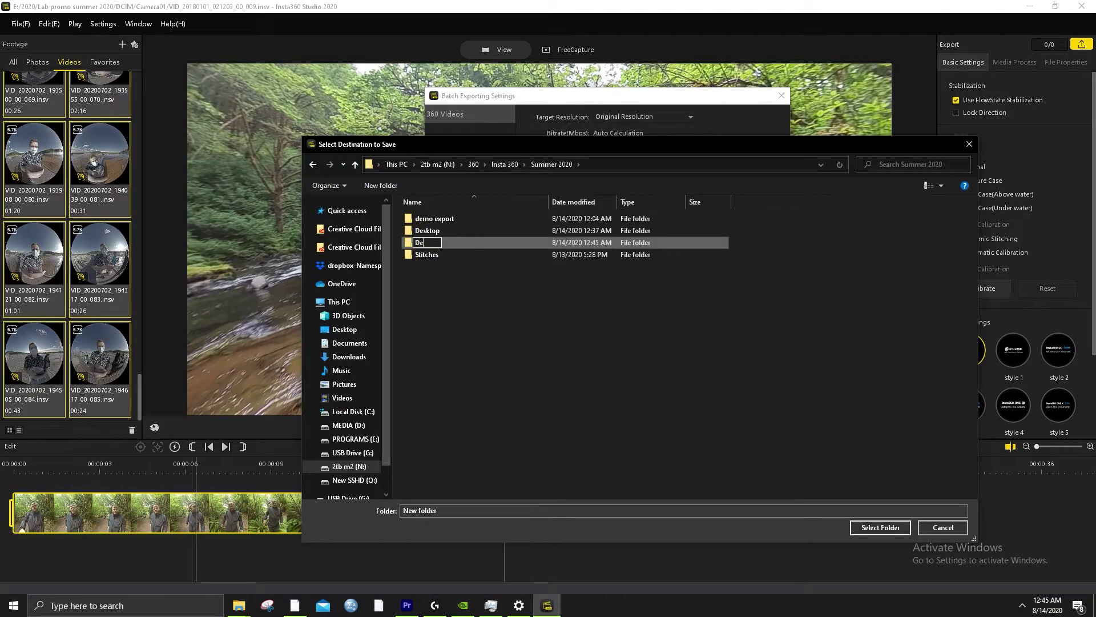
type("mo export 2")
key("Return")
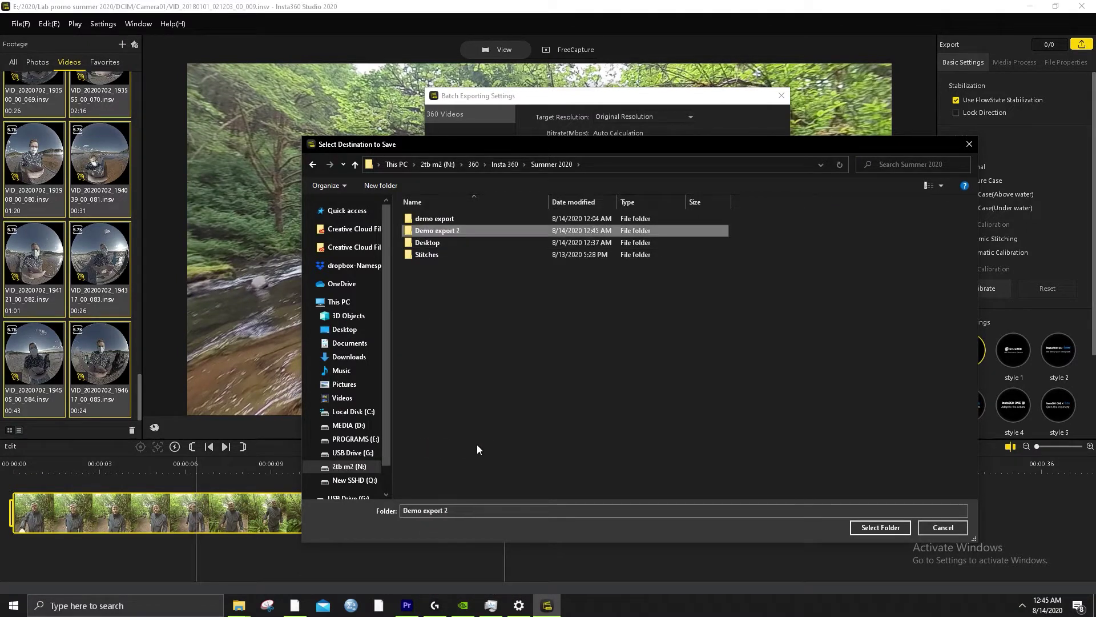
left_click(881, 527)
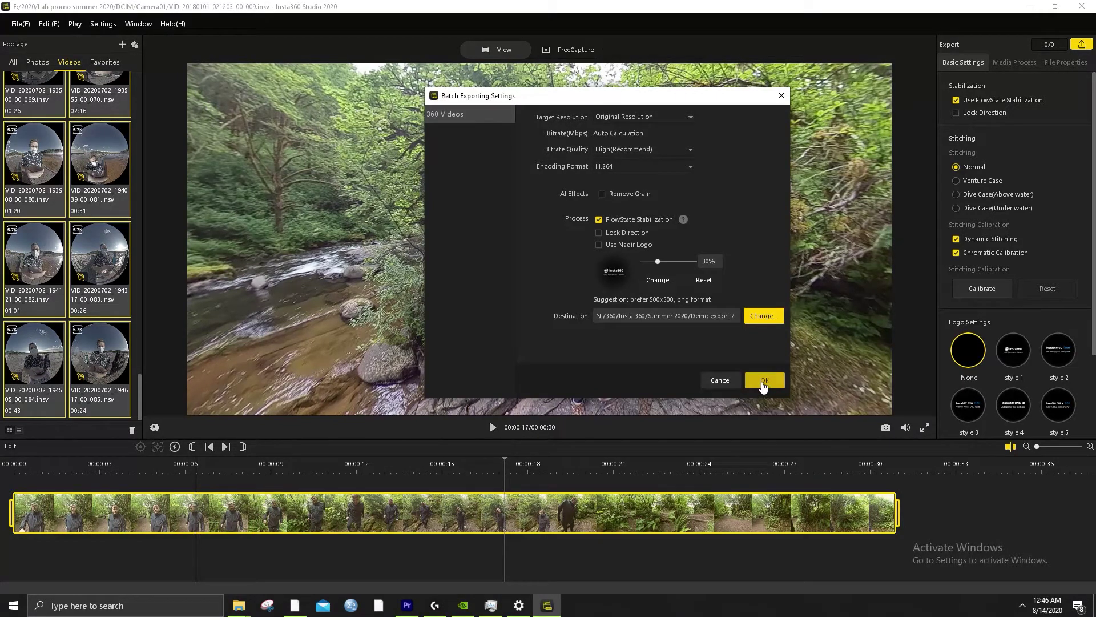
Confirm the Batch Exporting Settings with OK and move the Export Tasks list higher to watch progress
left_click(763, 382)
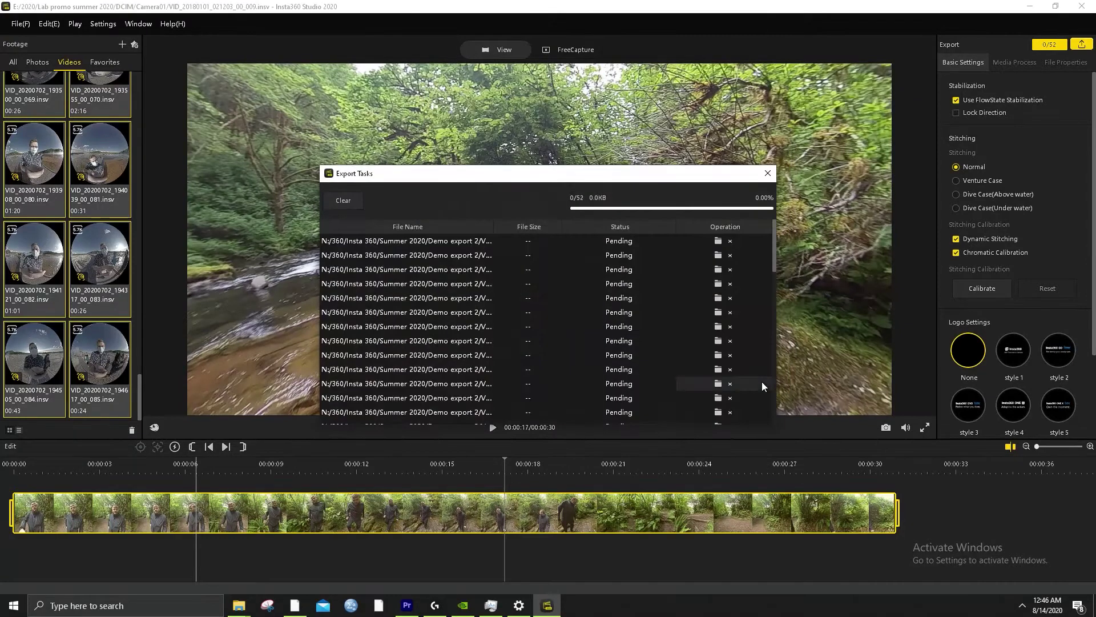
left_click_drag(655, 179, 651, 94)
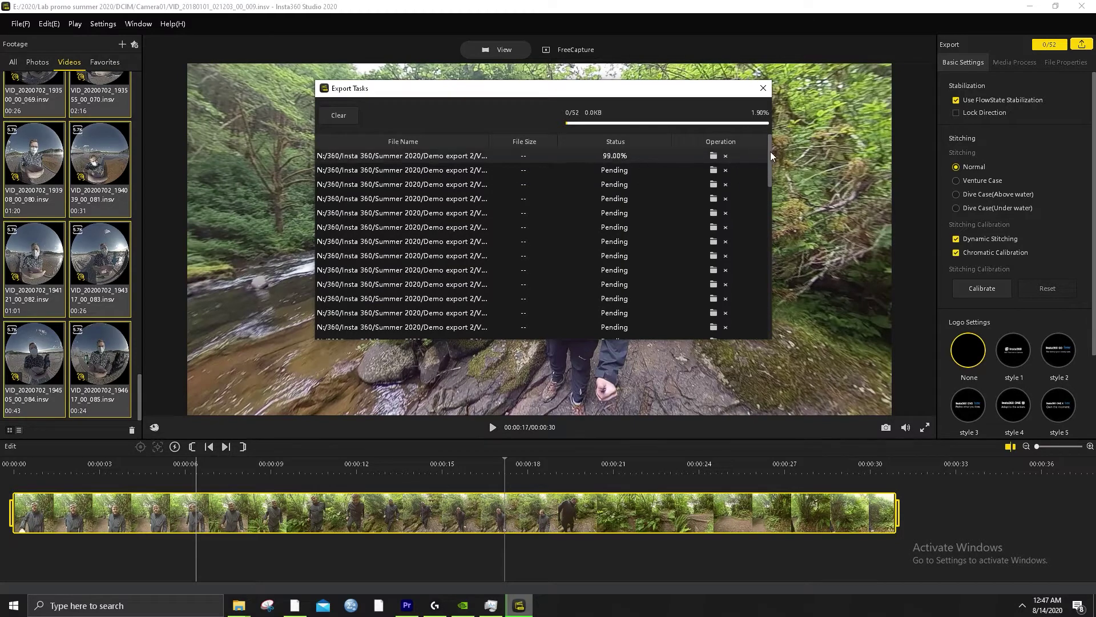
left_click_drag(769, 156, 765, 128)
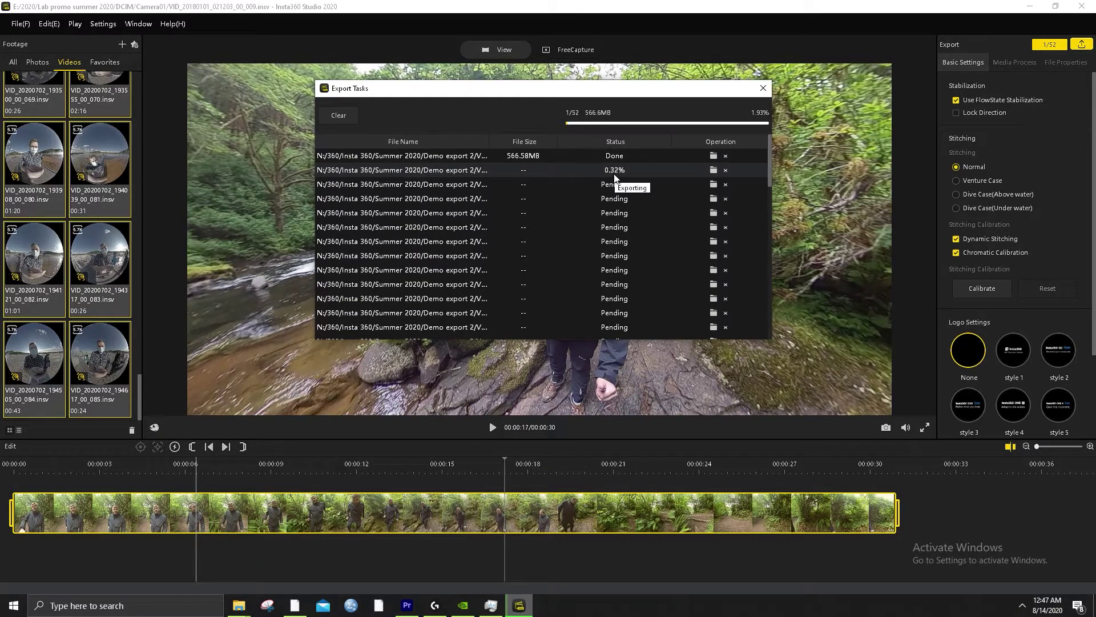
Close the Export Tasks list and glance through the Edit menu
left_click(763, 88)
left_click(49, 23)
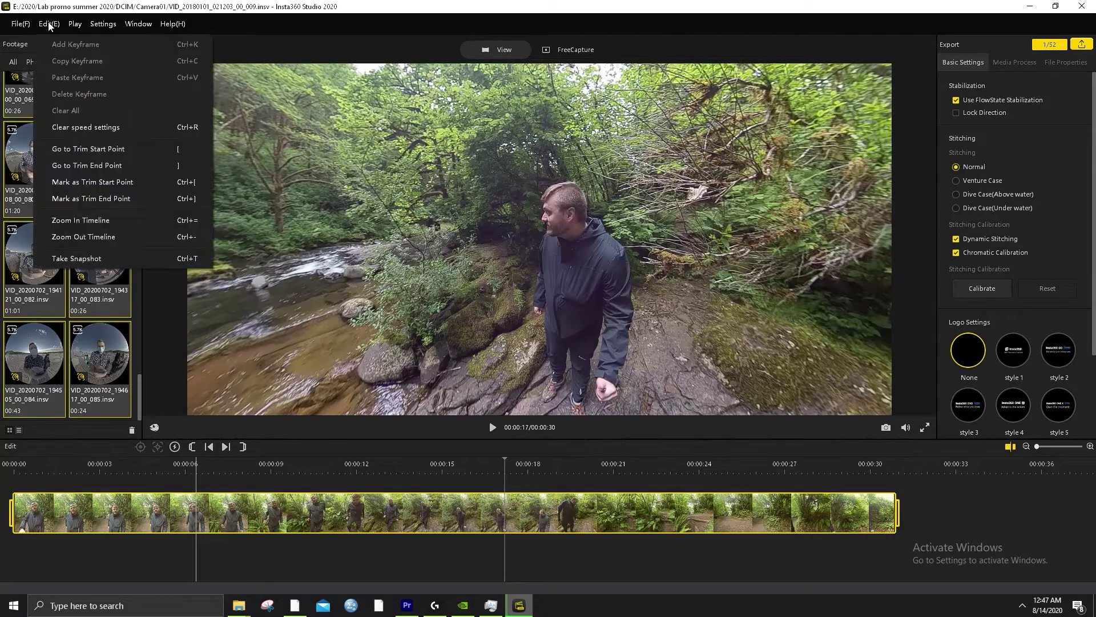
left_click(81, 23)
Review the Codecs, Performance and Other preferences, then close Settings without changes
left_click(103, 24)
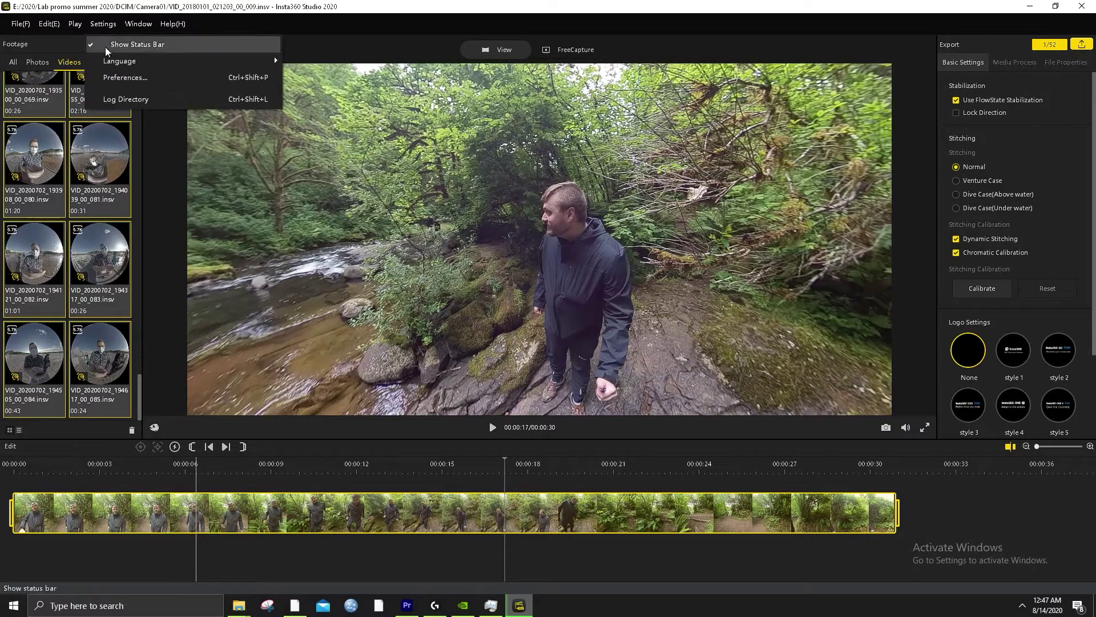
left_click(114, 71)
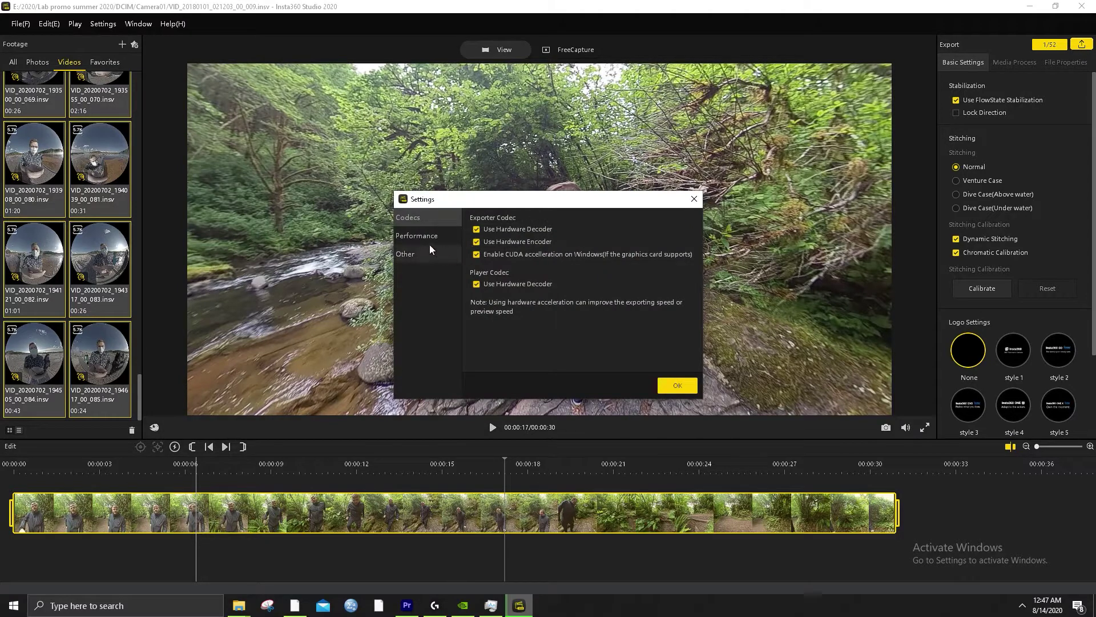
left_click(429, 243)
left_click(437, 252)
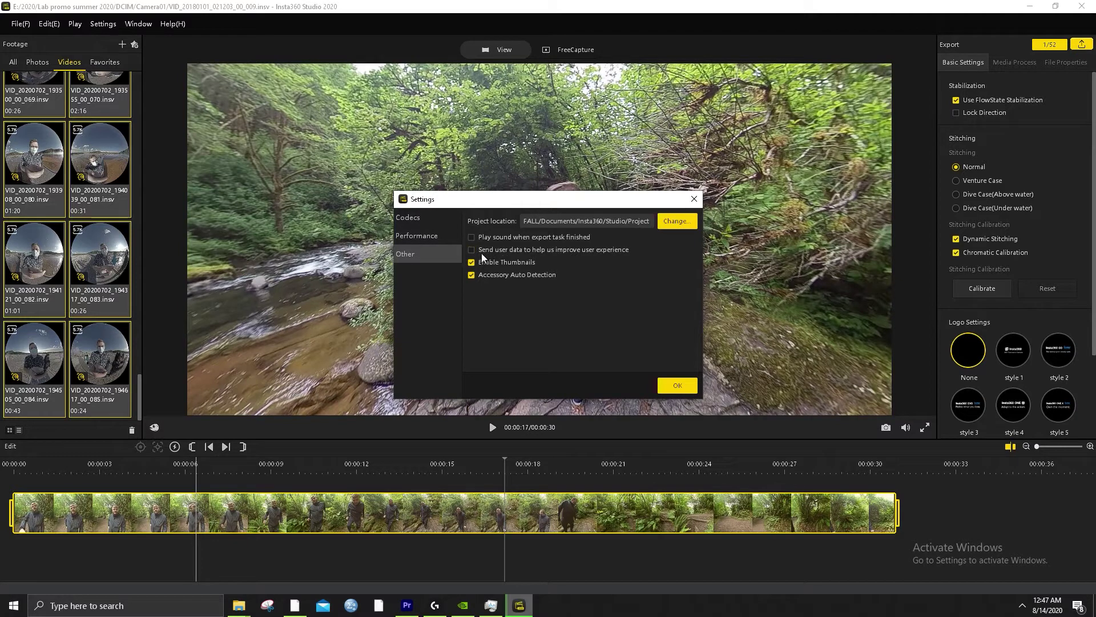
left_click(409, 233)
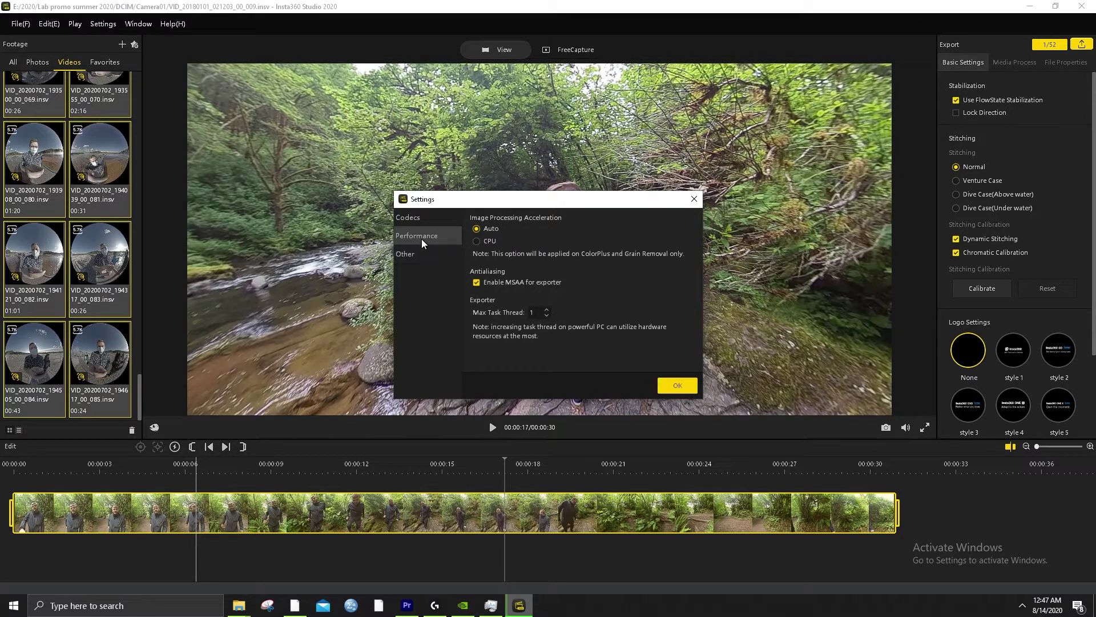
left_click(419, 221)
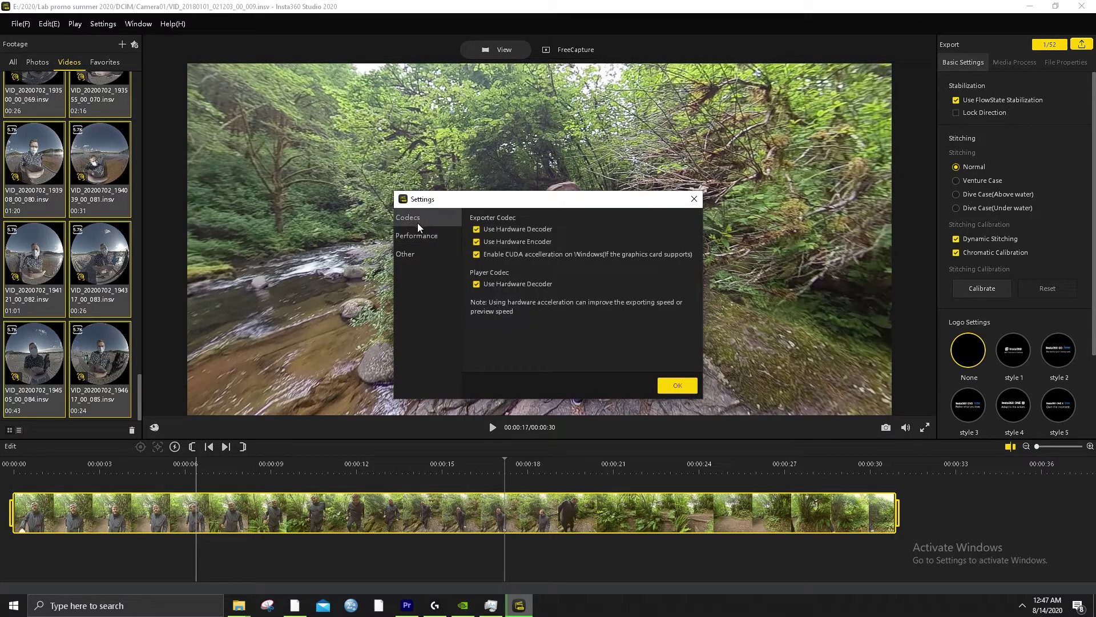
left_click(682, 390)
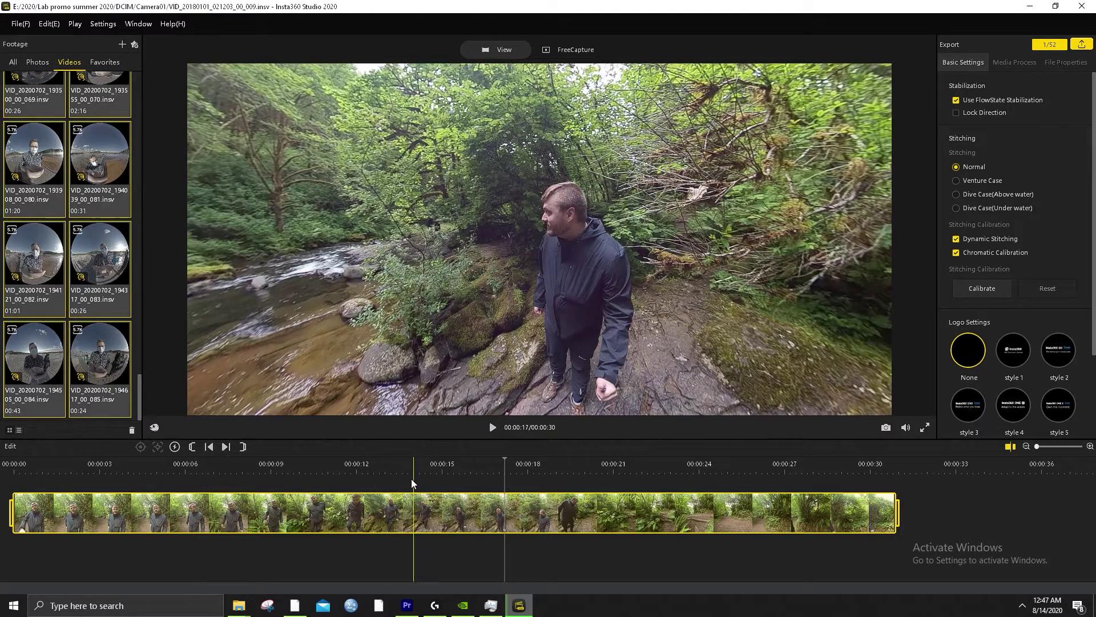
Restart the batch export of all 104 clips from File > Batch Export with current settings
left_click(521, 609)
left_click(522, 608)
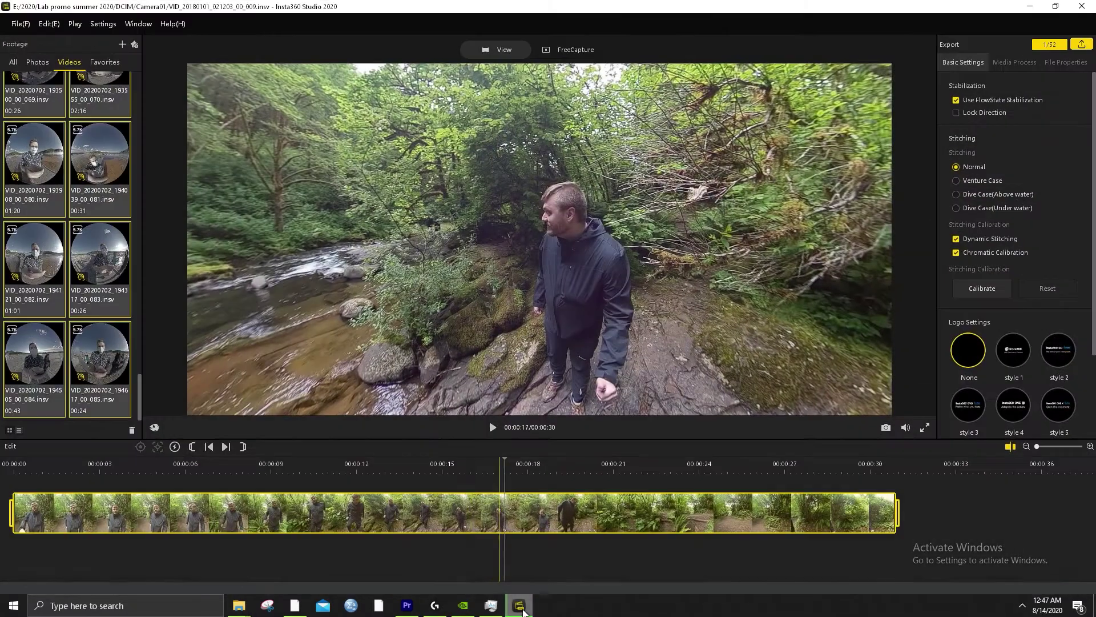
scroll(128, 258, "down", 5)
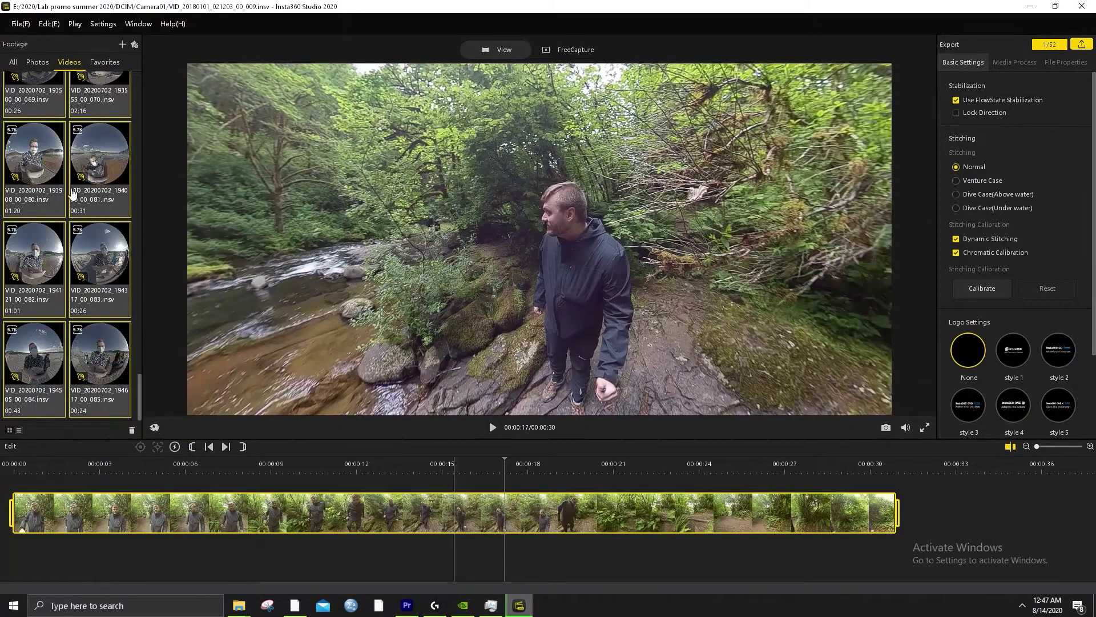
left_click(20, 25)
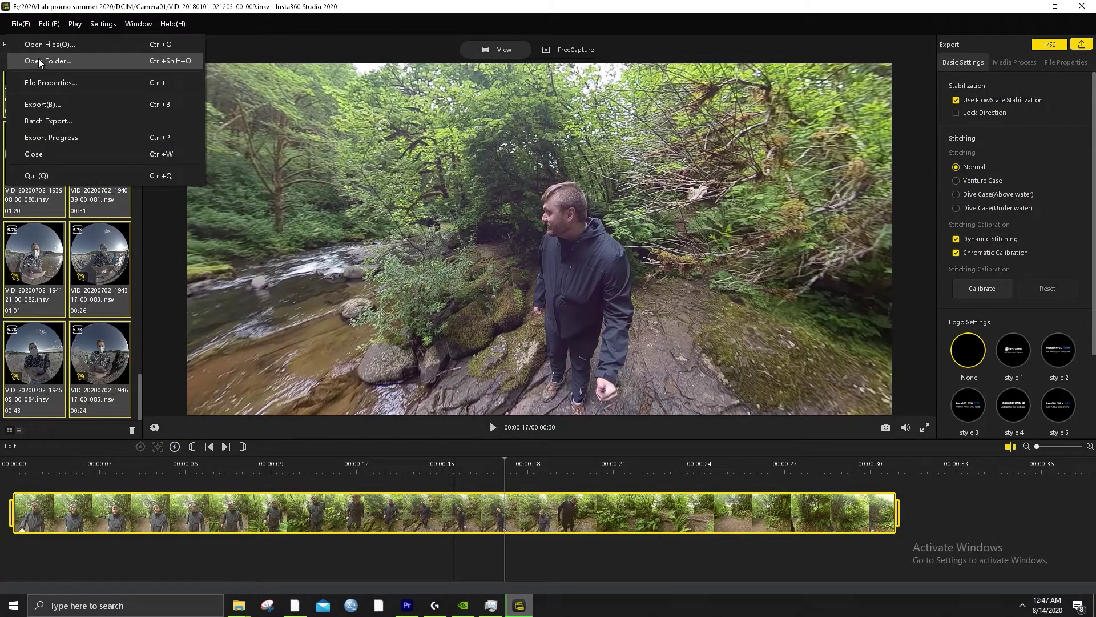
left_click(47, 122)
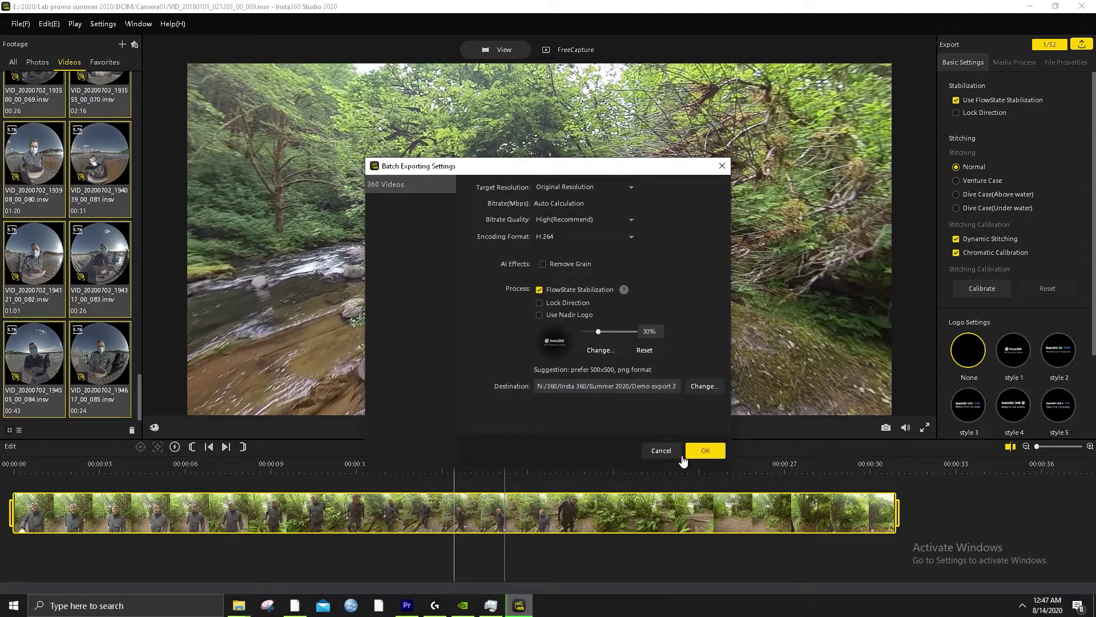
left_click(704, 452)
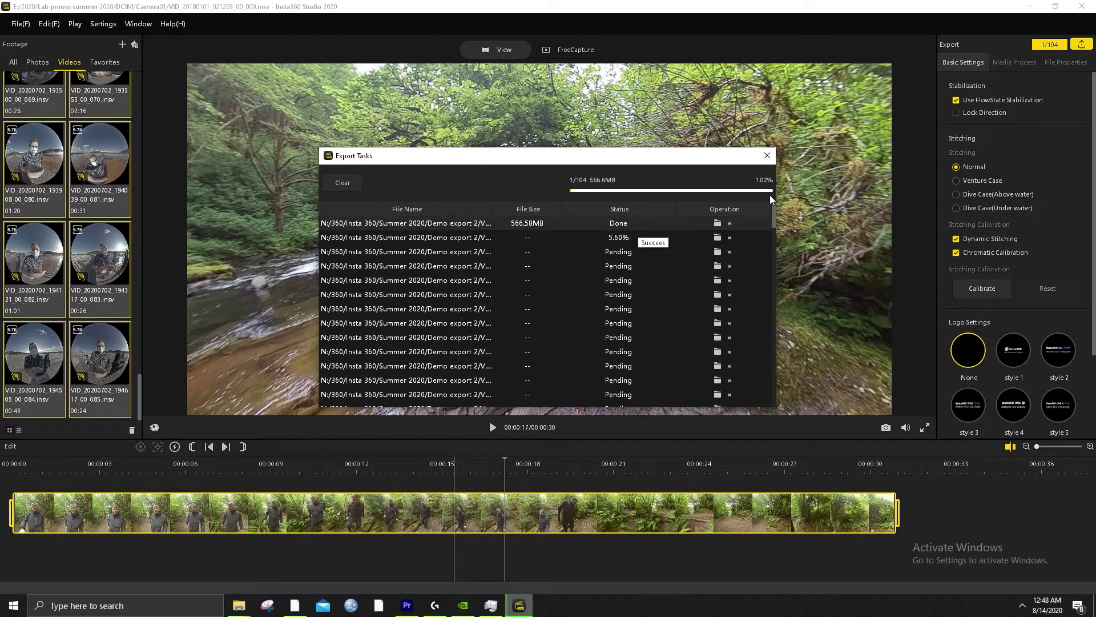
Open the first finished export's folder, then close the Export Tasks list
mouse_move(461, 239)
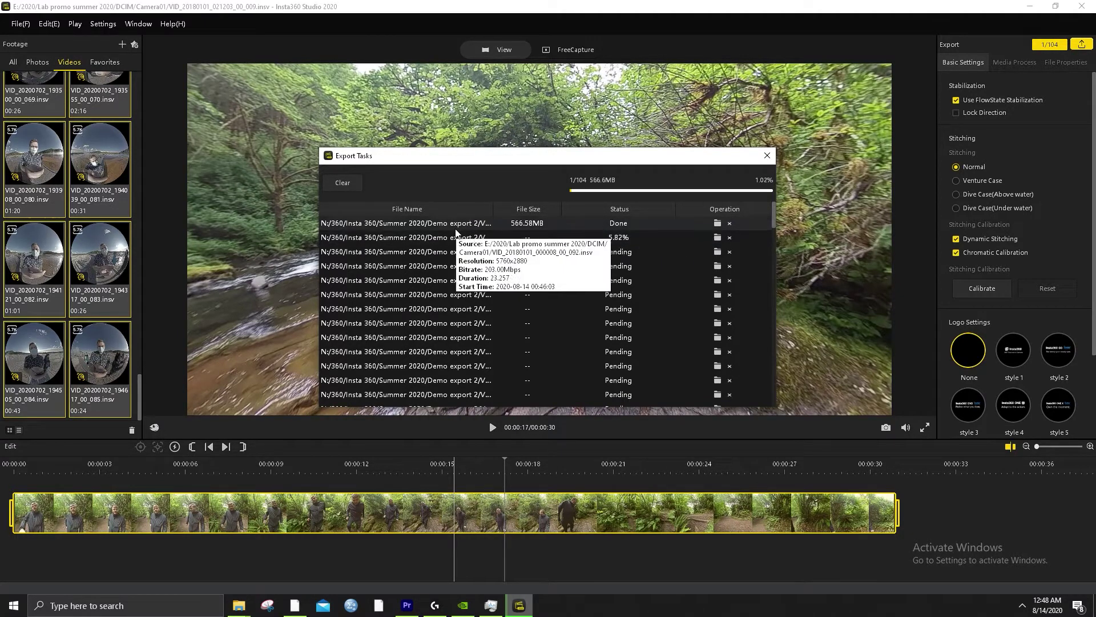
left_click(712, 224)
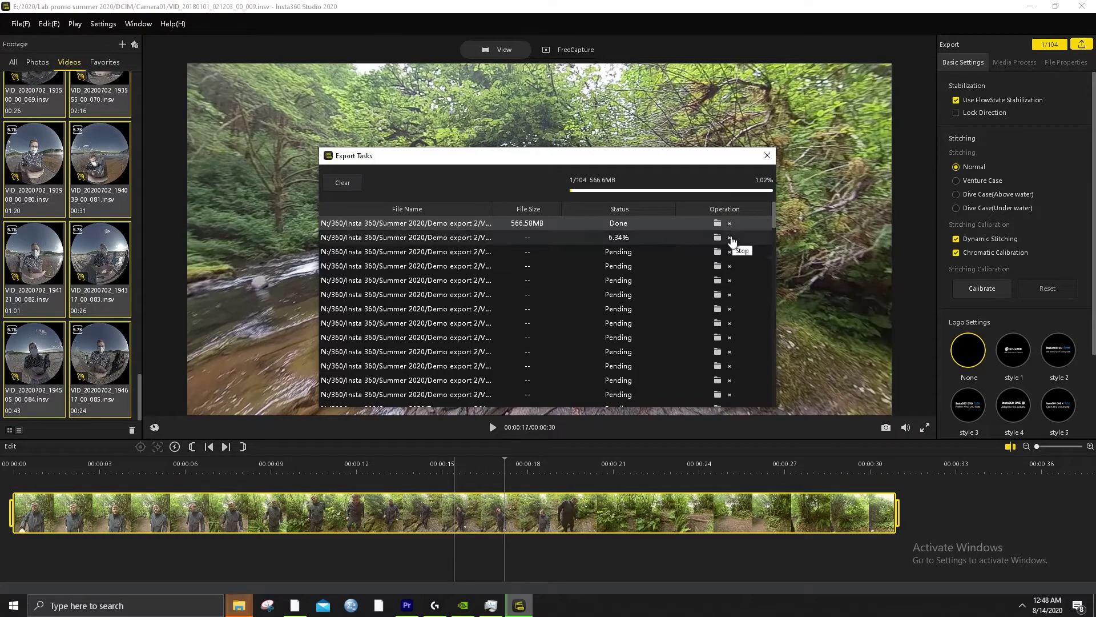
left_click(651, 157)
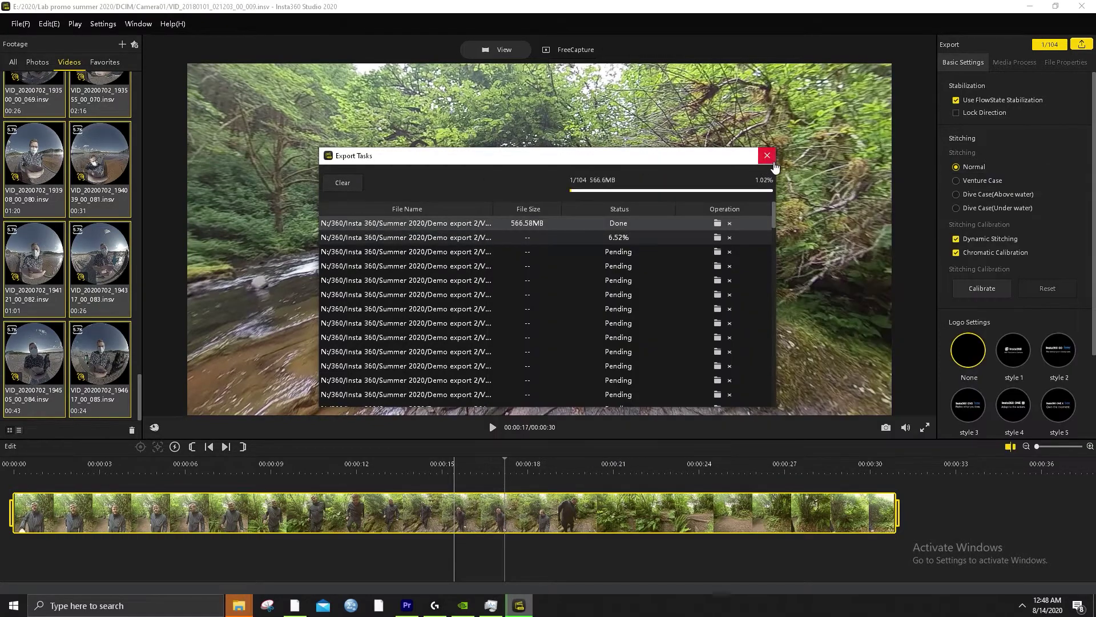
left_click(770, 162)
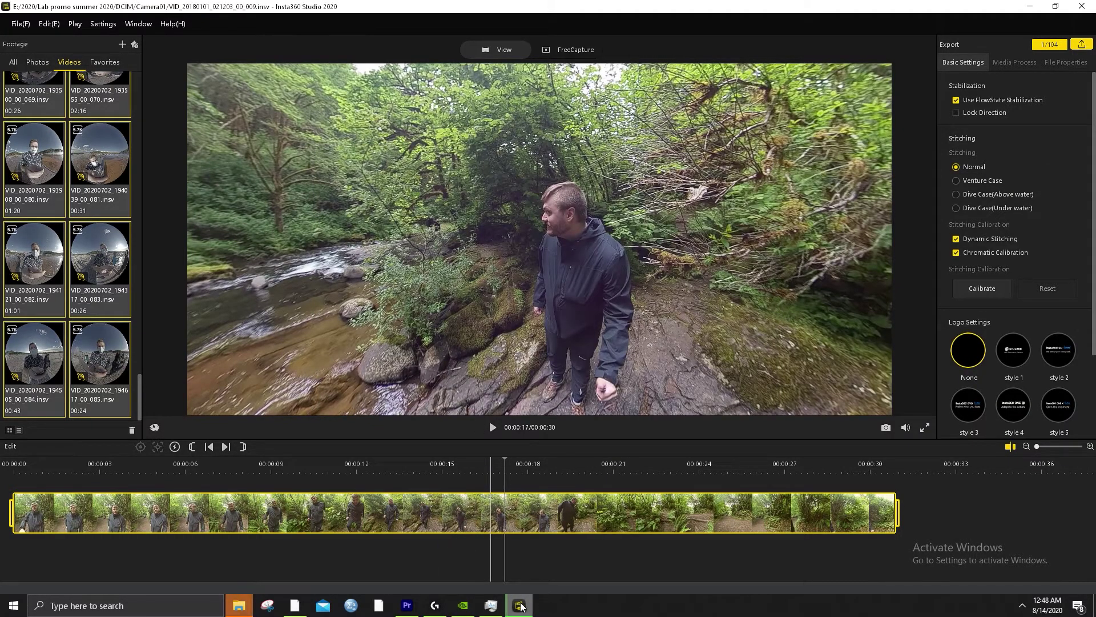
Minimize Insta360 Studio and bring the Demo export 2 Explorer window forward
left_click(521, 607)
left_click(521, 606)
left_click(505, 609)
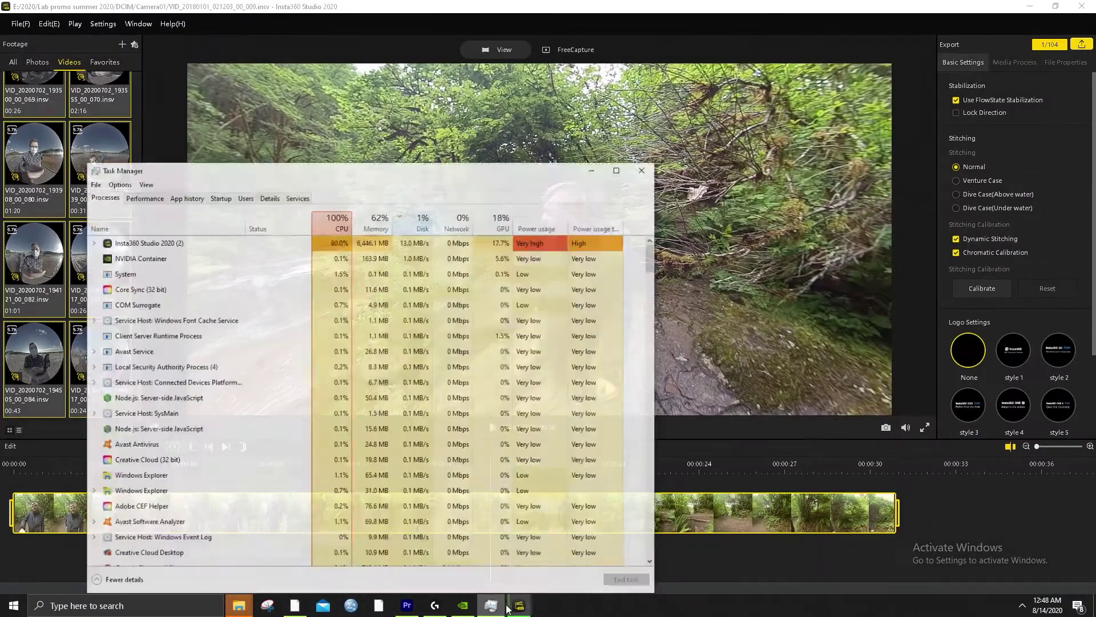
left_click(507, 609)
left_click(506, 610)
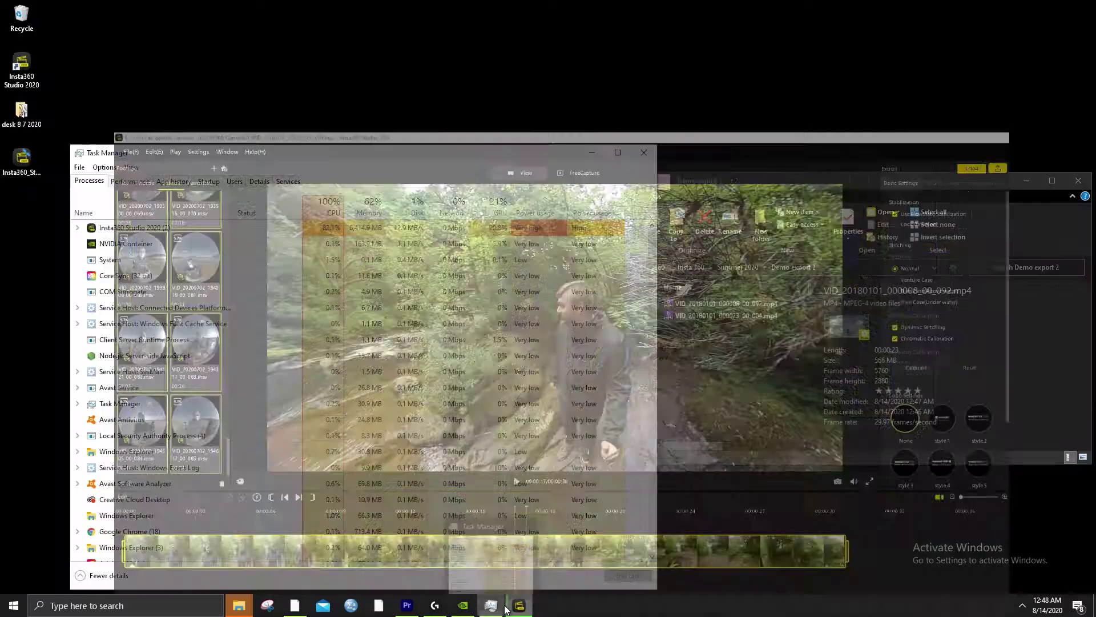
left_click(675, 388)
Inspect each exported MP4's details (566 MB, 5760×2880), reverse the name sort, return to Insta360 Studio
left_click(594, 153)
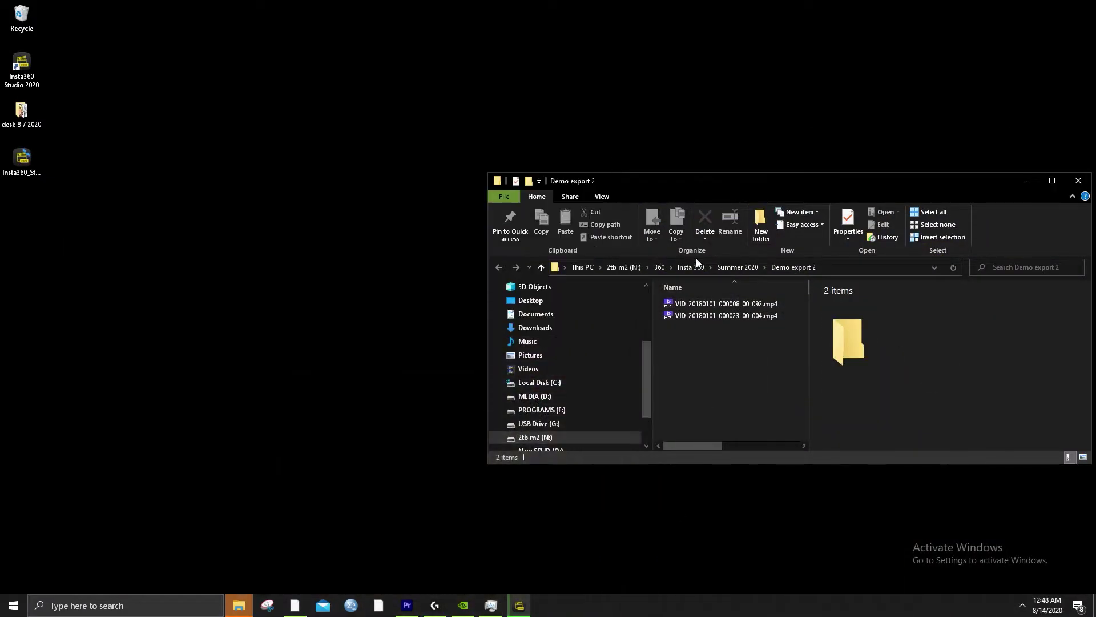
left_click(732, 305)
left_click(732, 313)
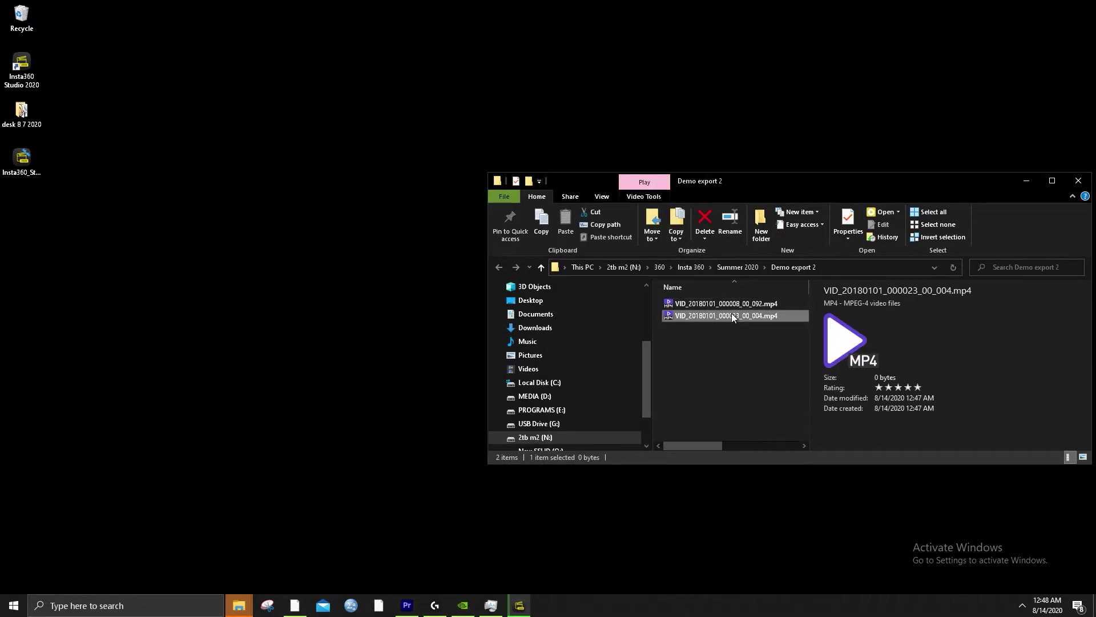
left_click(743, 303)
left_click(745, 292)
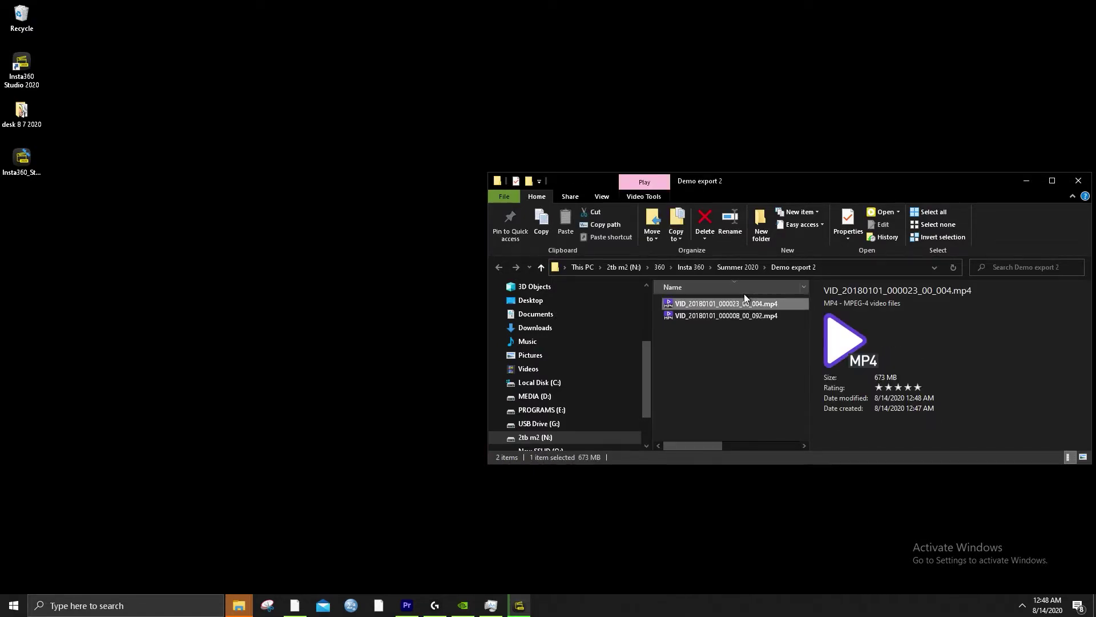
left_click(517, 606)
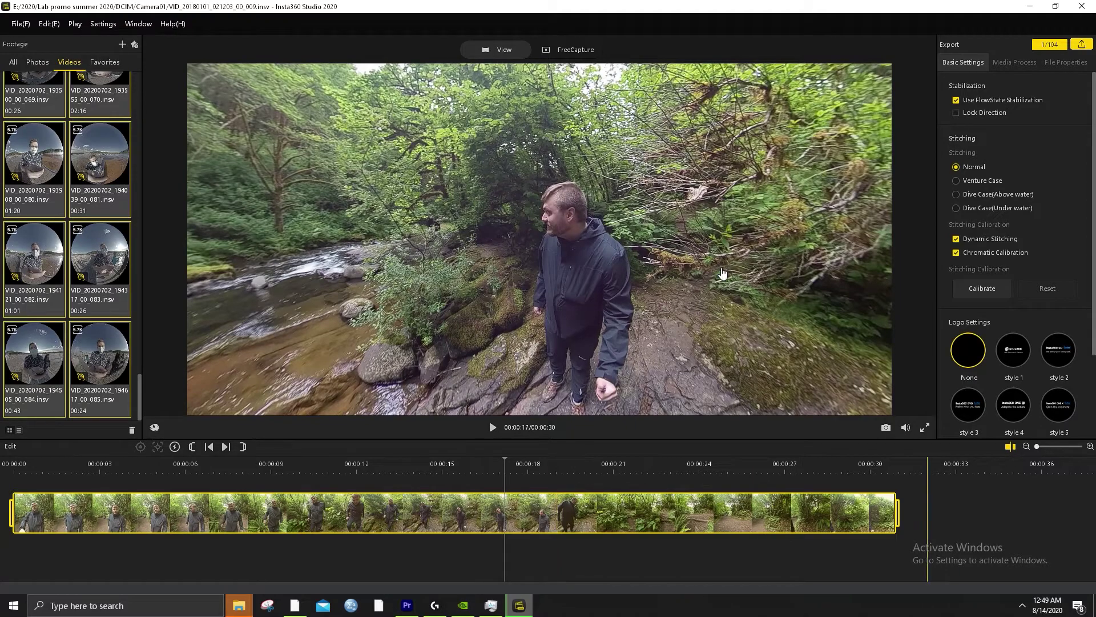
Play the VID_20180101_022637_00_023 boardwalk clip from the start through its variations, ending on the second
left_click_drag(514, 322, 549, 320)
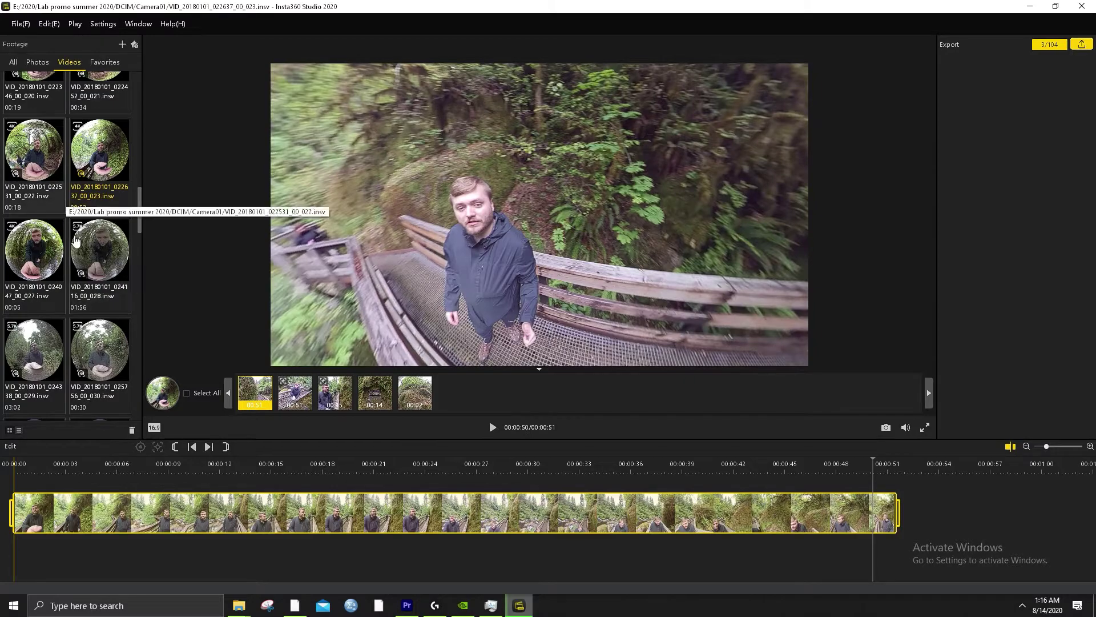
left_click(16, 474)
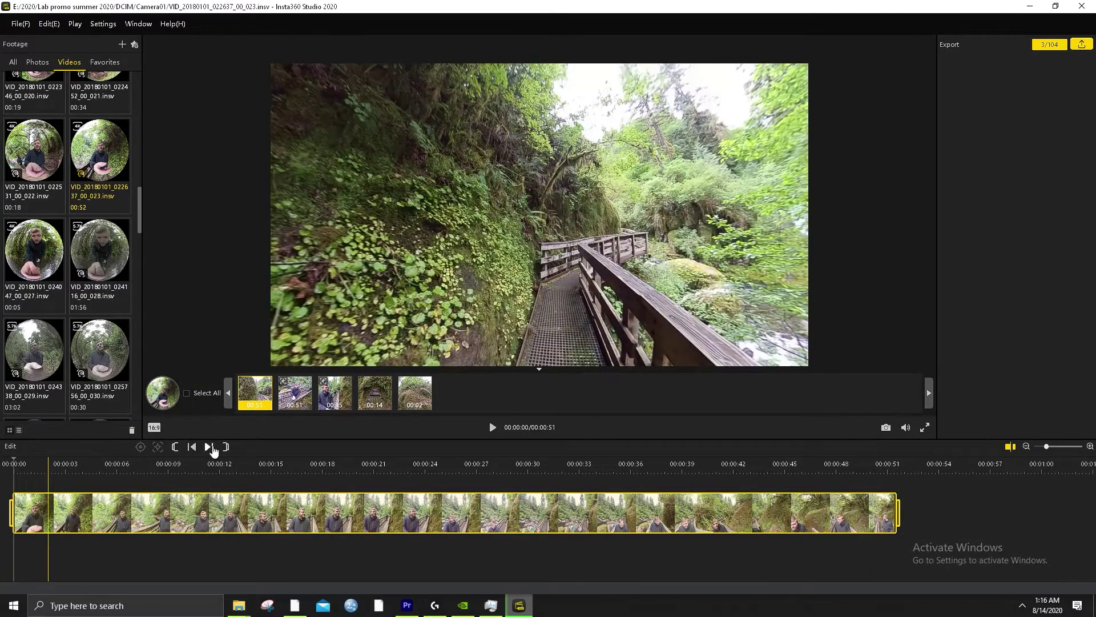
key("space")
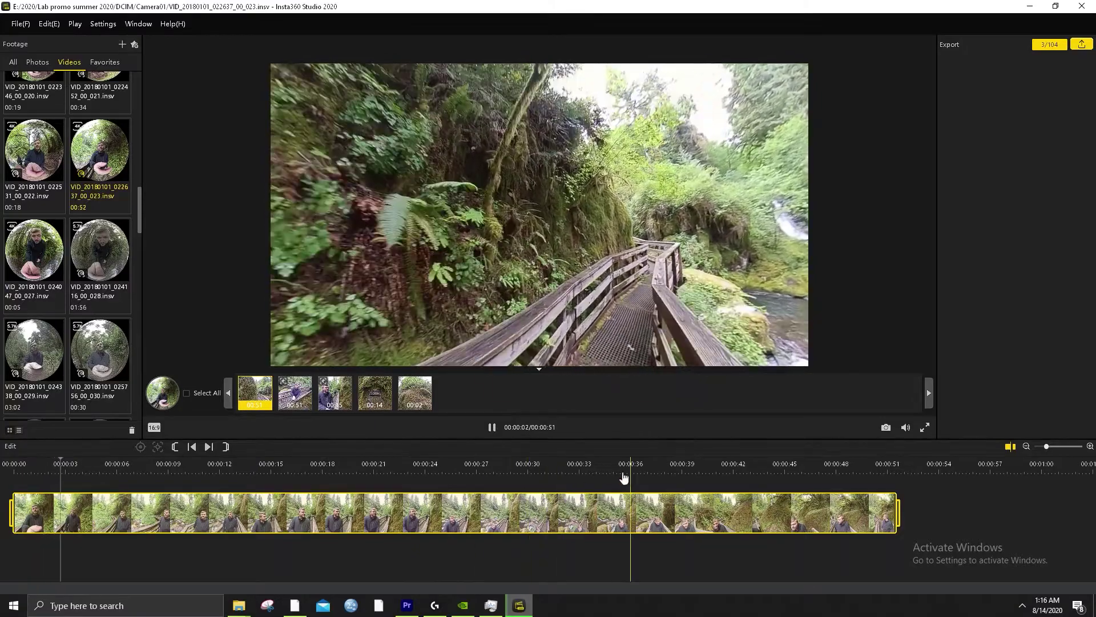
left_click(295, 398)
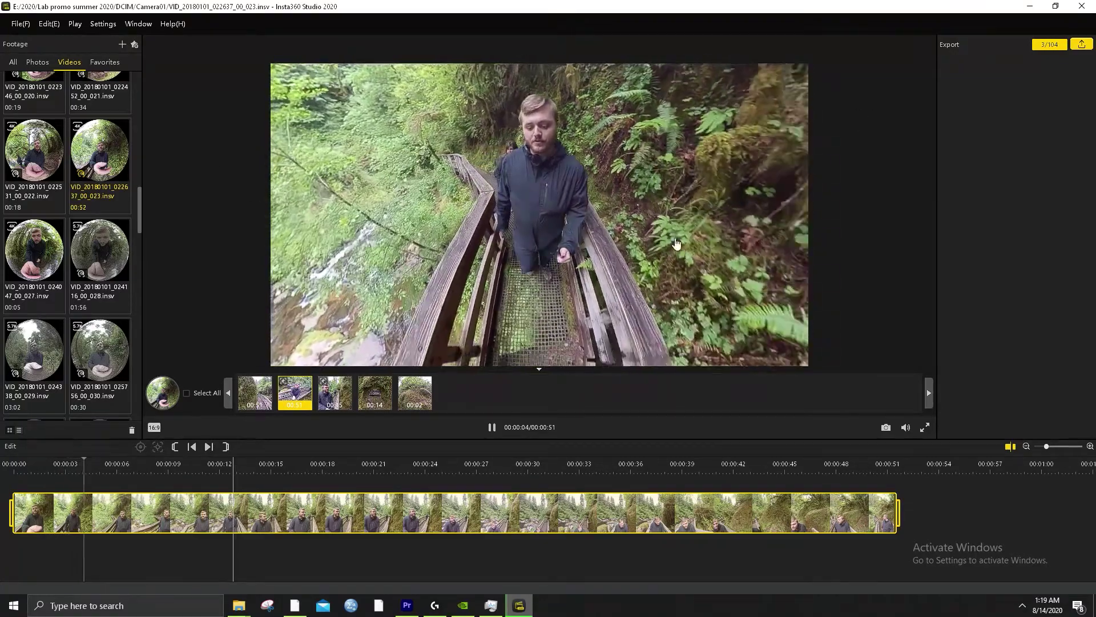
key("space")
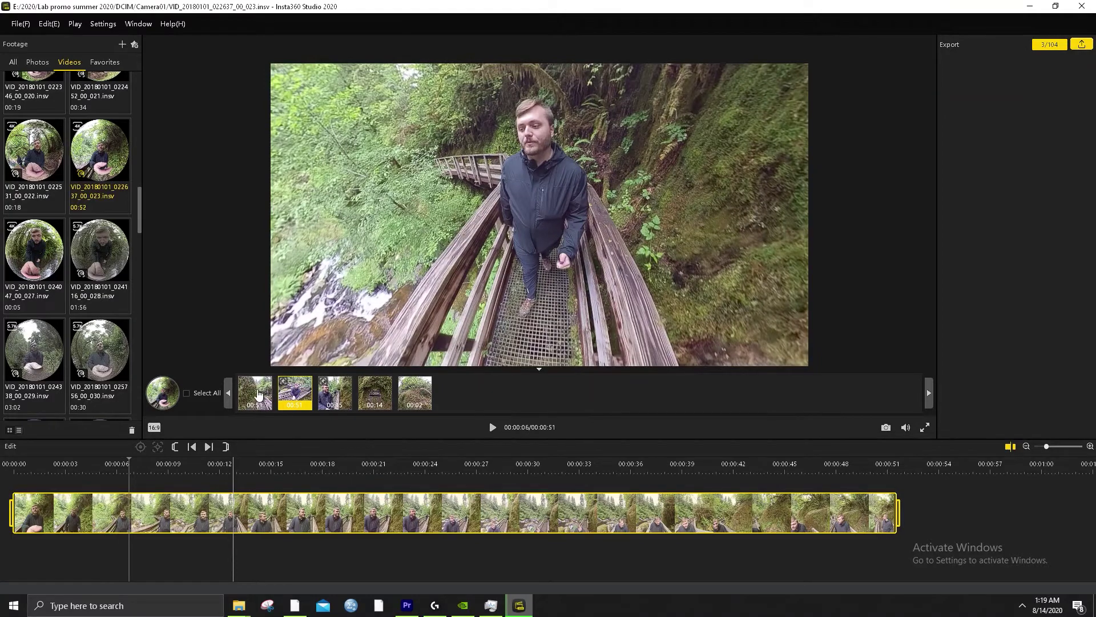
left_click(258, 394)
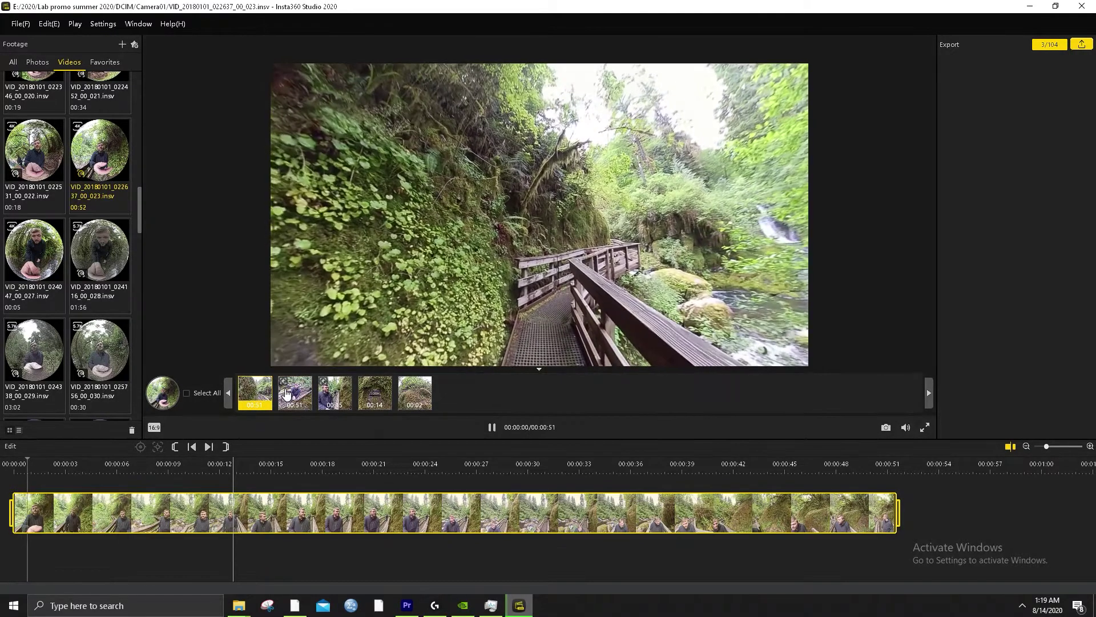
left_click(287, 394)
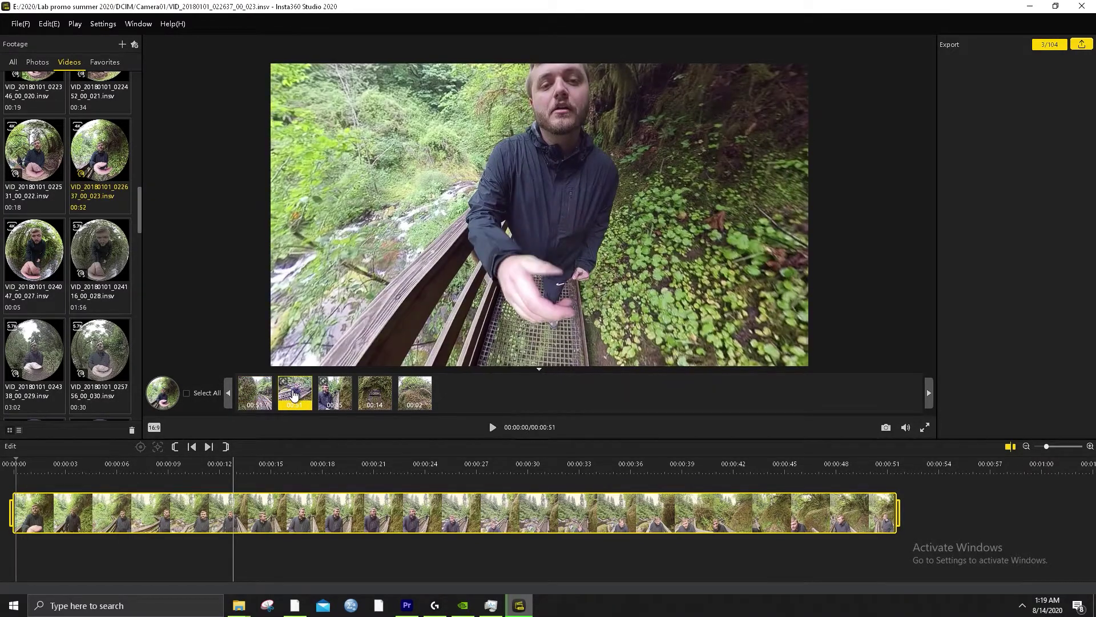
Export the boardwalk clip to Demo export 2 with ' lock on me' appended to the file name
right_click(113, 153)
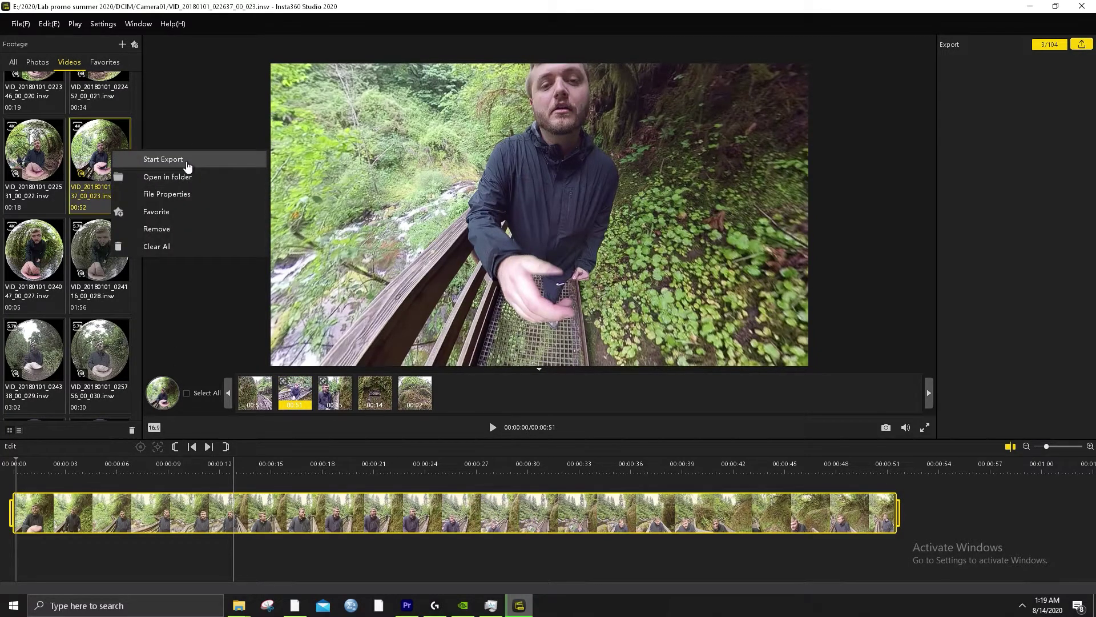
left_click(187, 166)
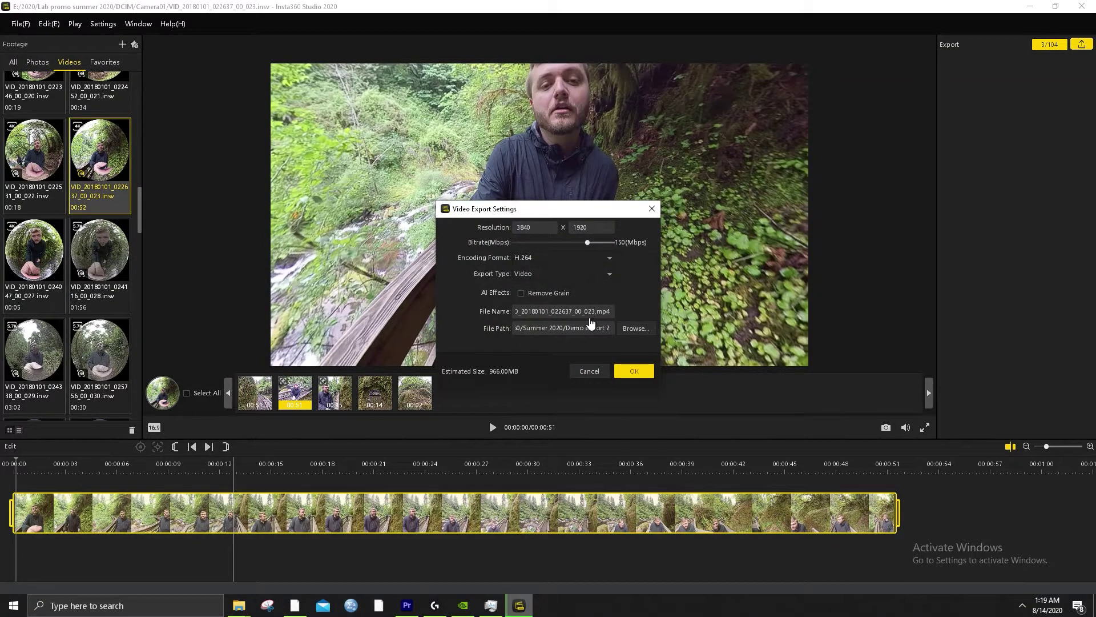
type("vk m")
key("BackSpace")
key("BackSpace")
type("ck on me")
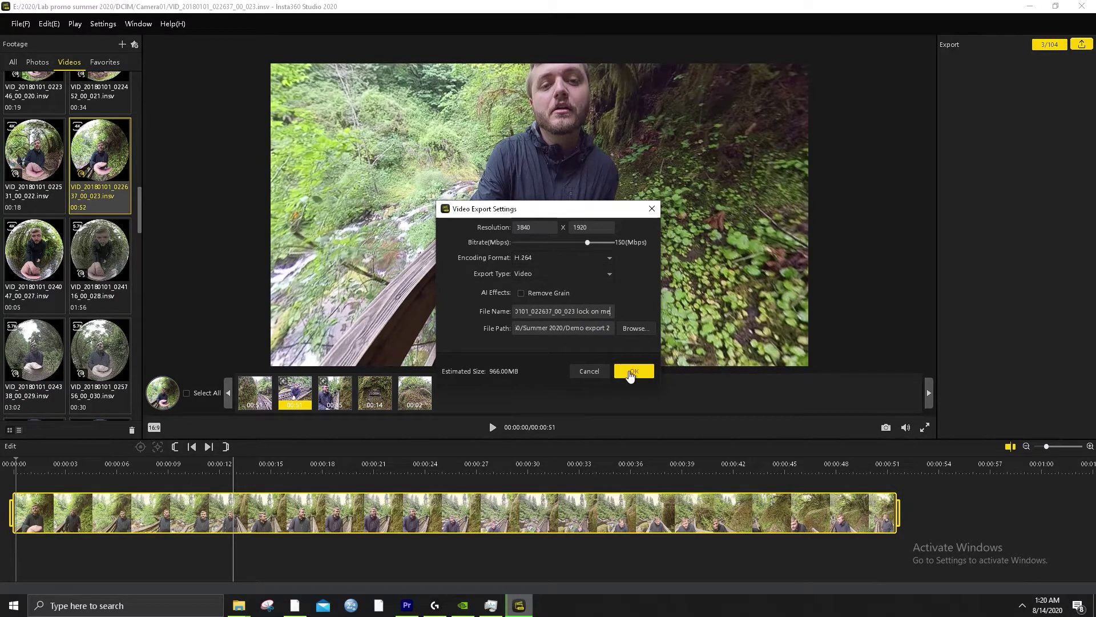
left_click(631, 374)
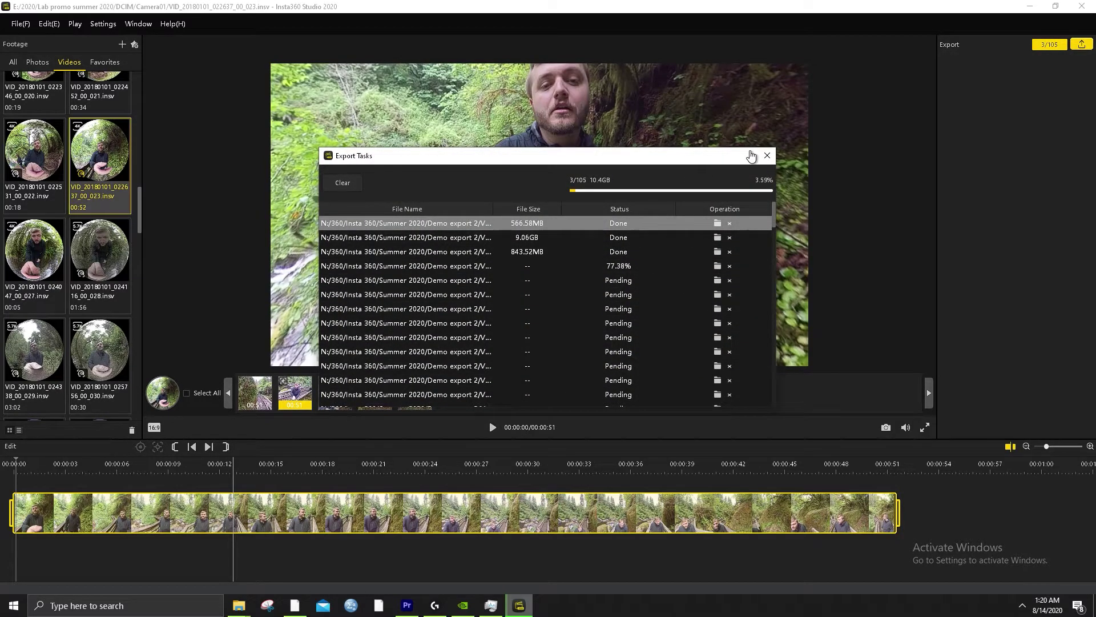
Scroll the export queue and widen the File Name column to read the full paths
scroll(571, 314, "down", 15)
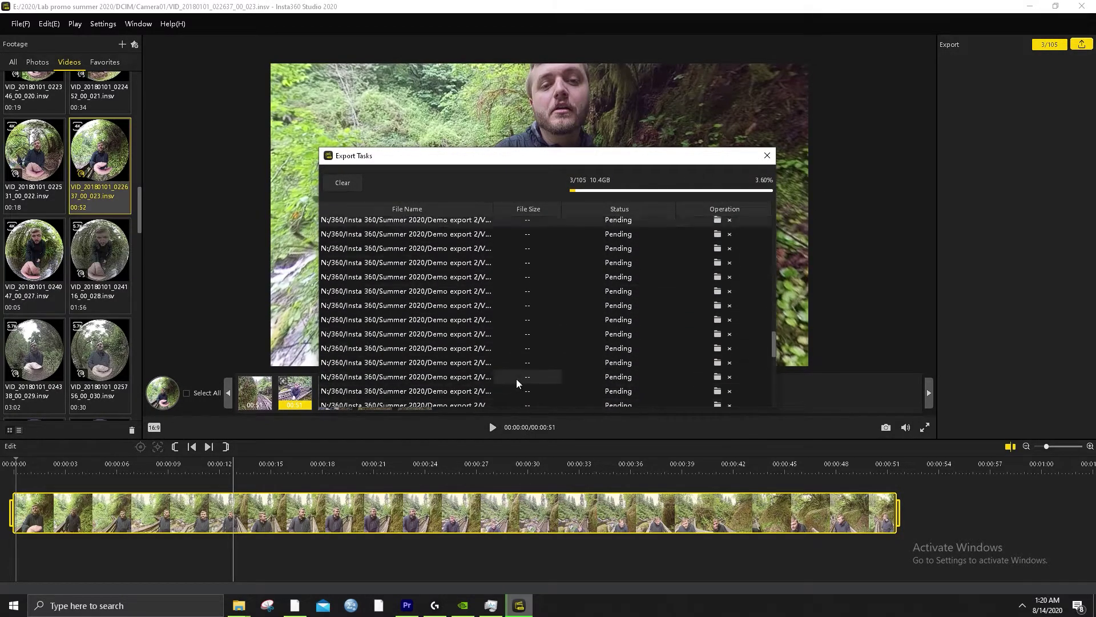
scroll(516, 379, "down", 5)
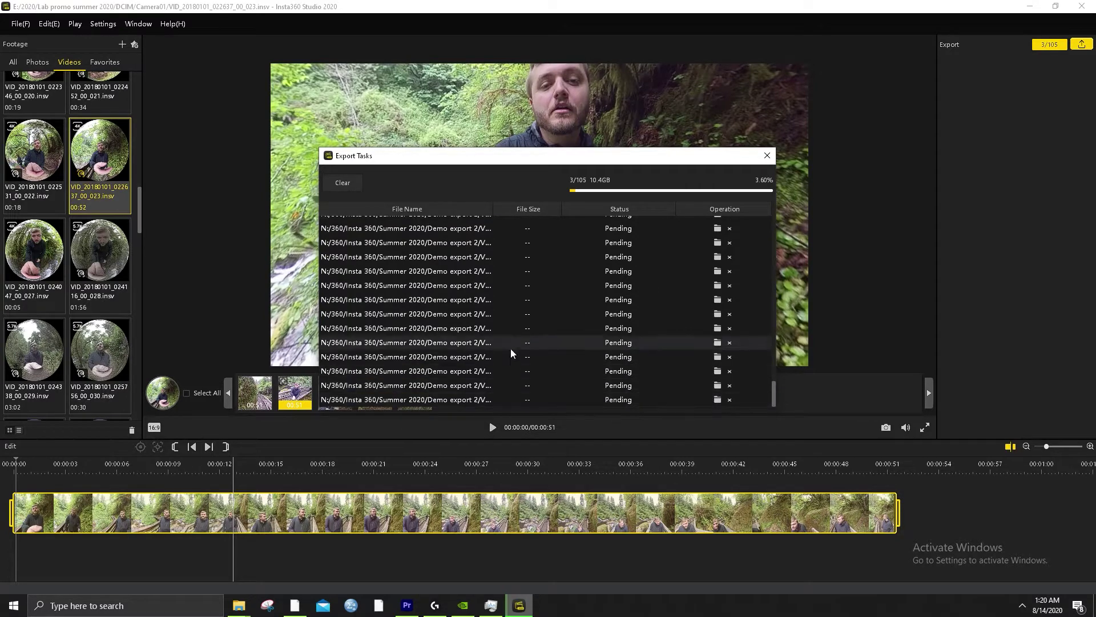
left_click_drag(492, 206, 726, 206)
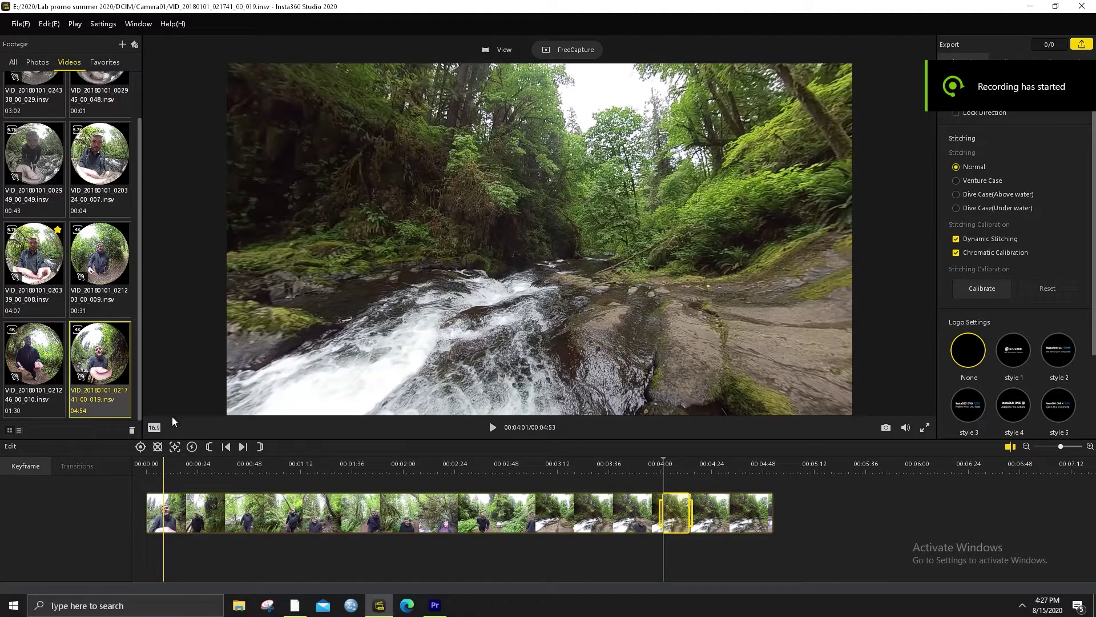
Aim the view at the waterfall, mark a keyframe at 00:04:01, then re-aim for a refused duplicate
left_click(154, 428)
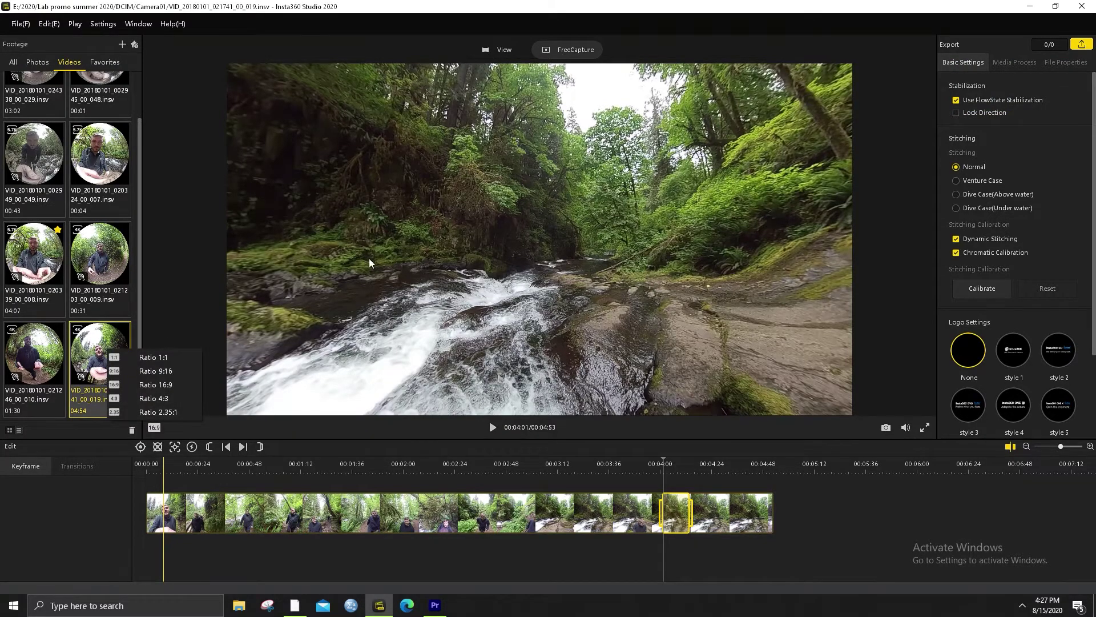
left_click_drag(369, 262, 423, 238)
left_click_drag(773, 242, 414, 376)
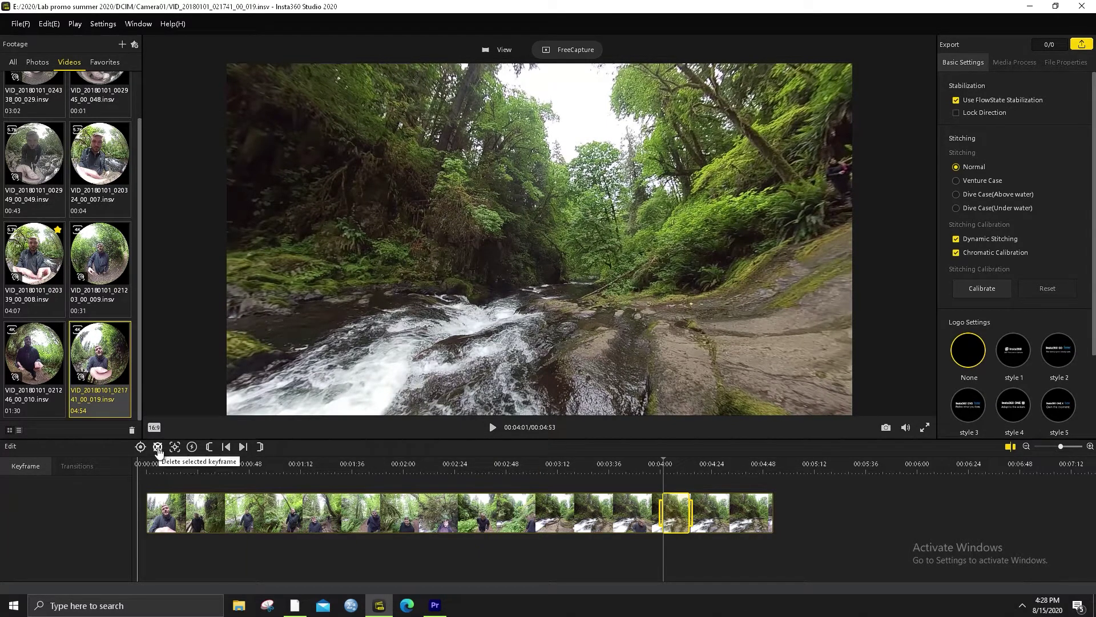
left_click(140, 447)
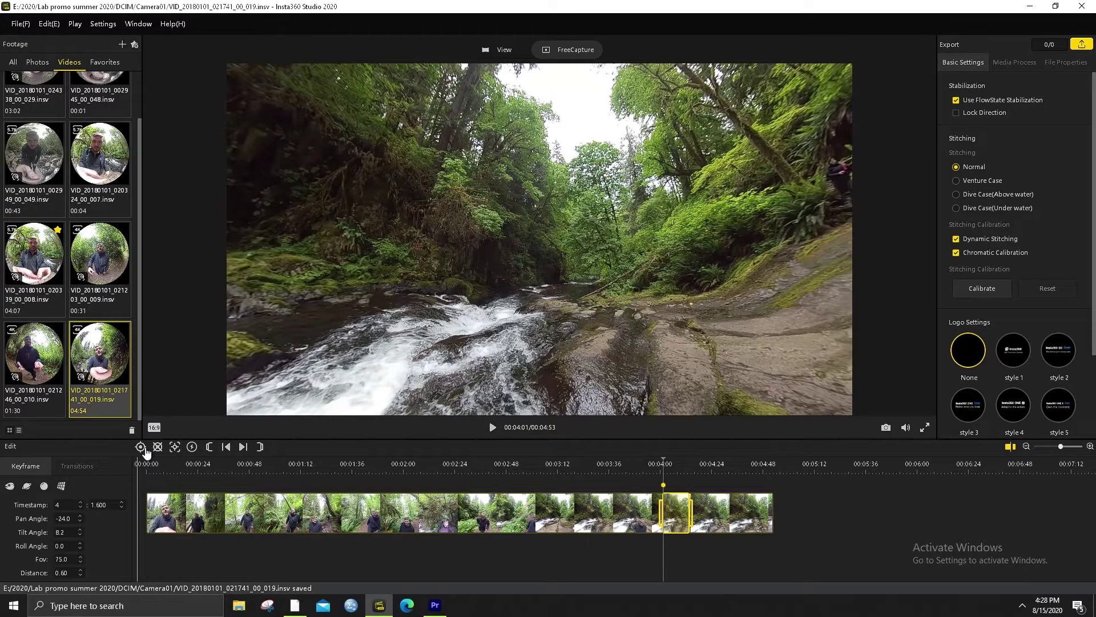
left_click_drag(356, 290, 478, 297)
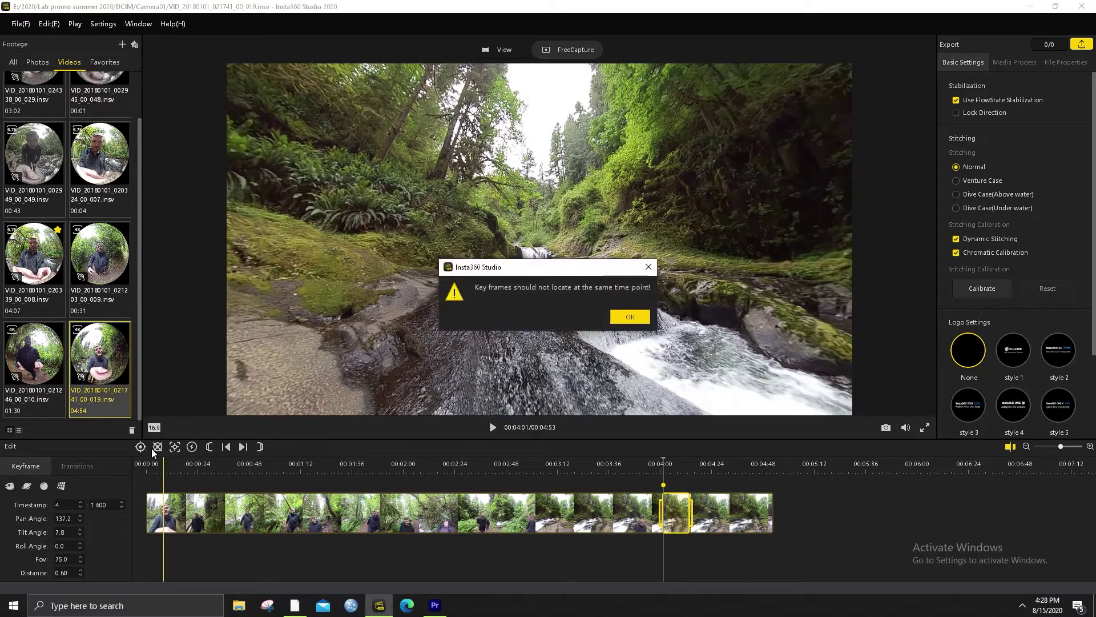
Dismiss the duplicate-keyframe warning and play back from the 00:04:01 keyframe to preview it
left_click(637, 315)
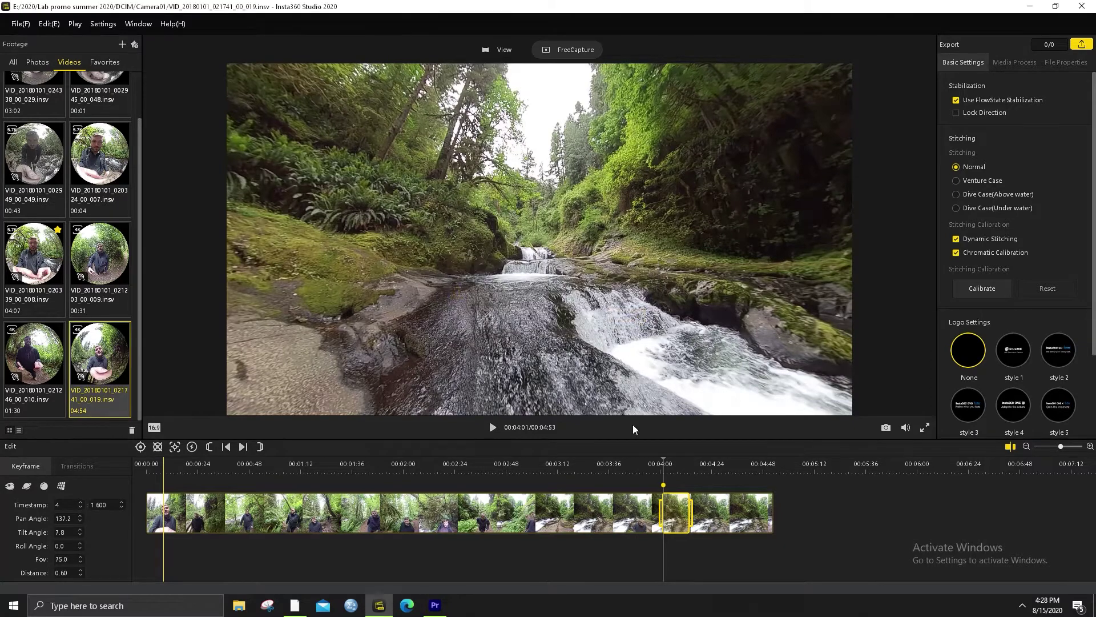
left_click(677, 468)
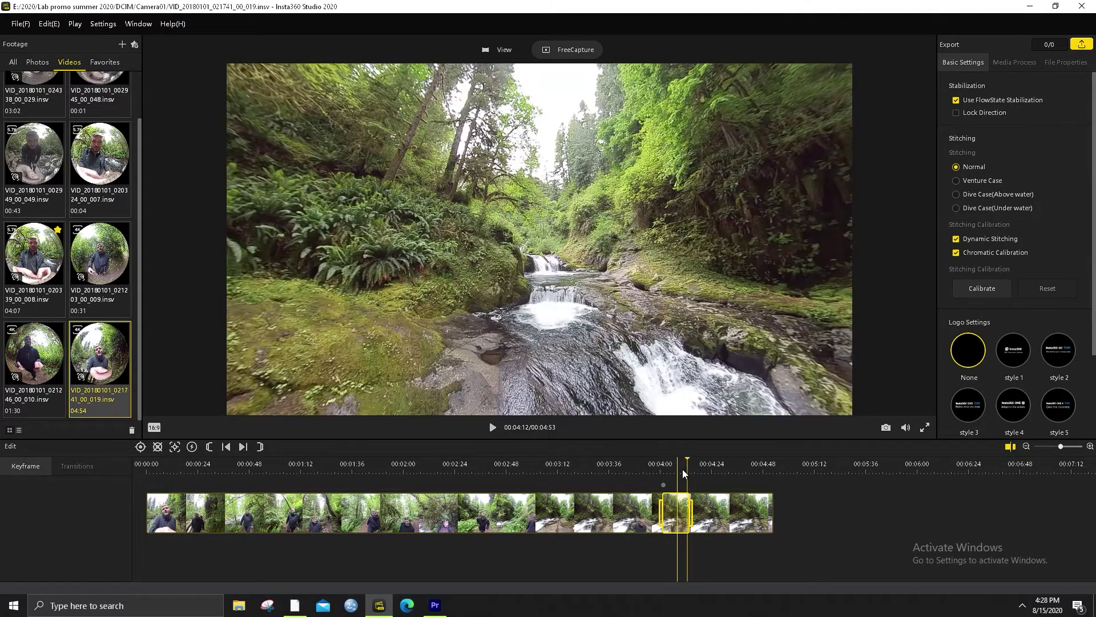
left_click(672, 468)
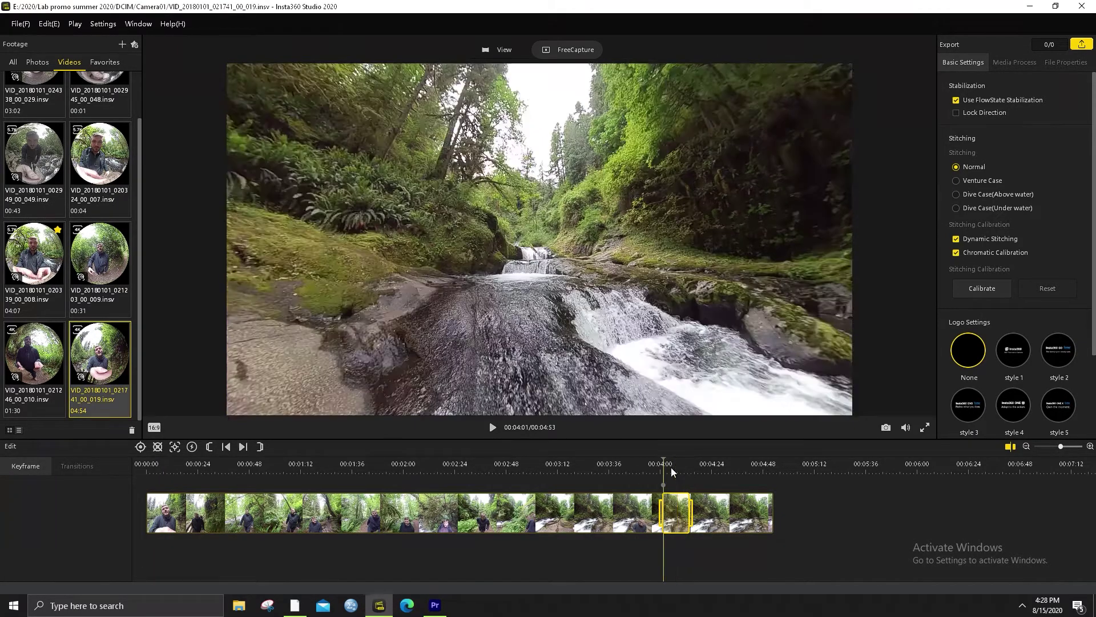
key("space")
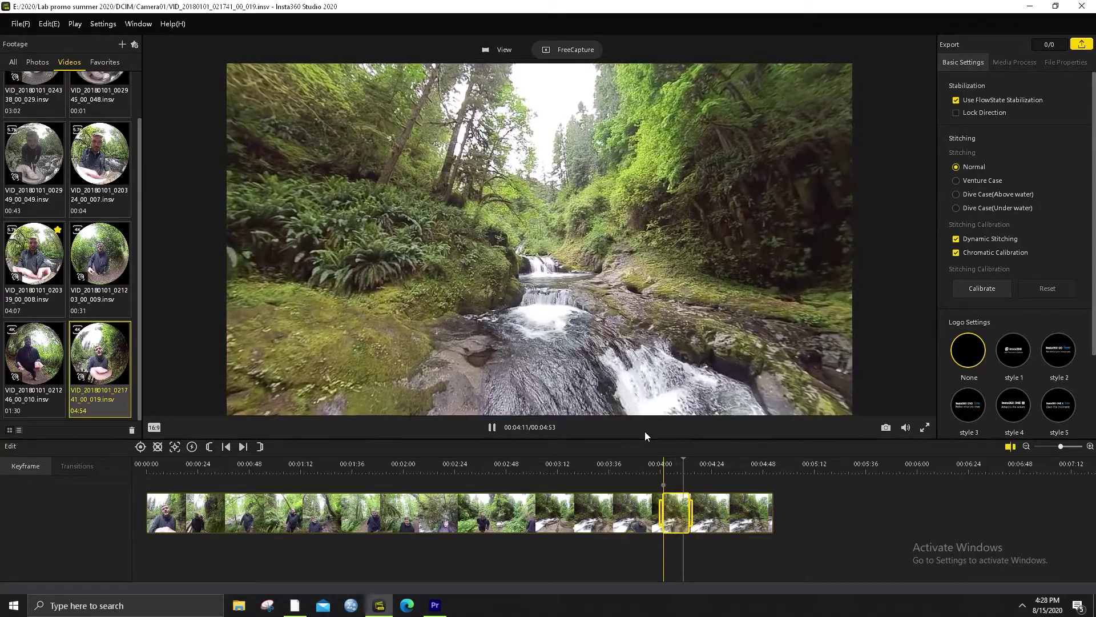
key("space")
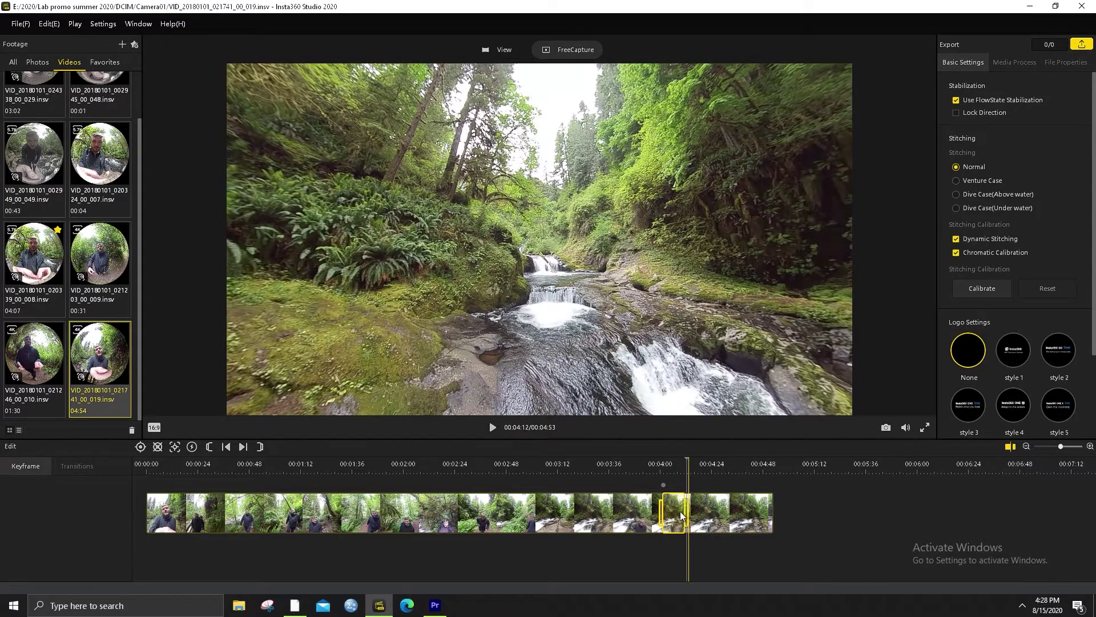
left_click(672, 469)
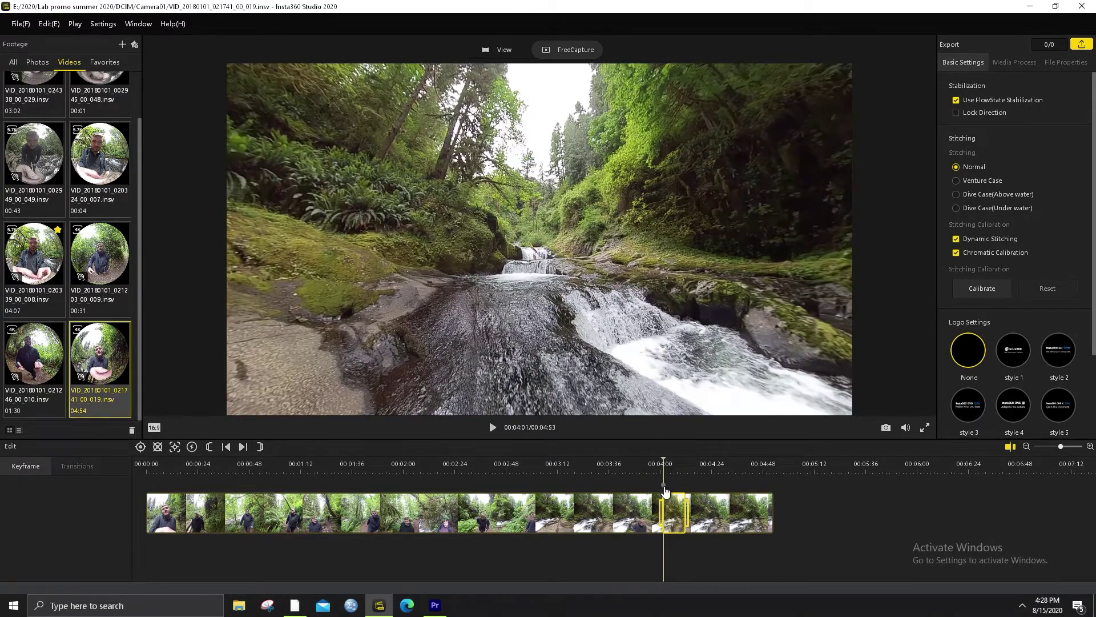
Turn the view to a new direction and replay around 00:04:01 to check the move
left_click_drag(514, 292, 639, 318)
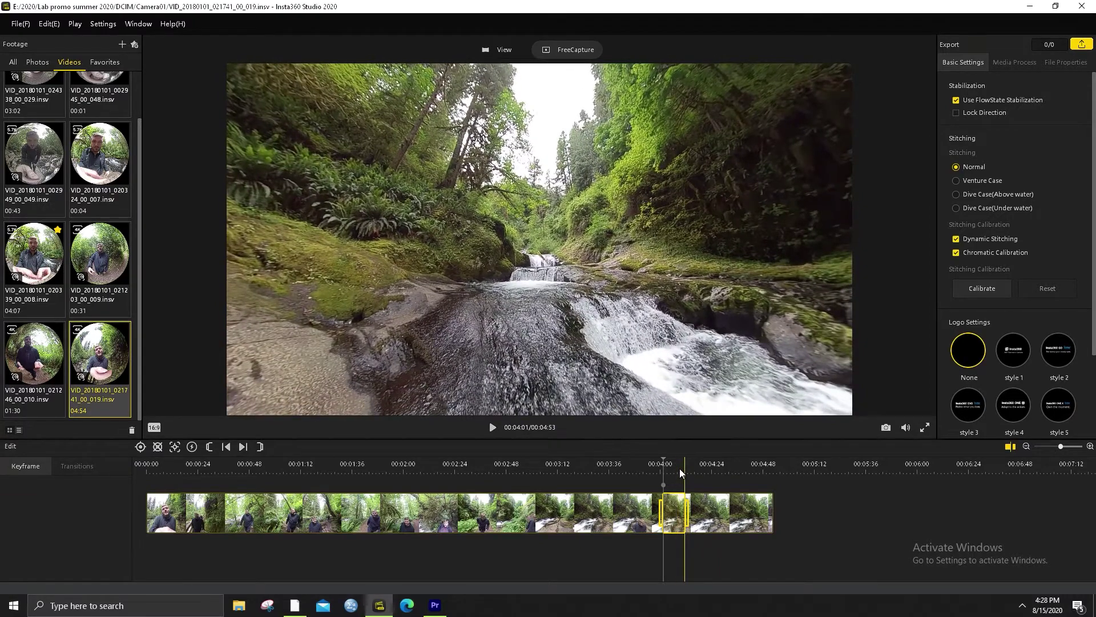
left_click(680, 468)
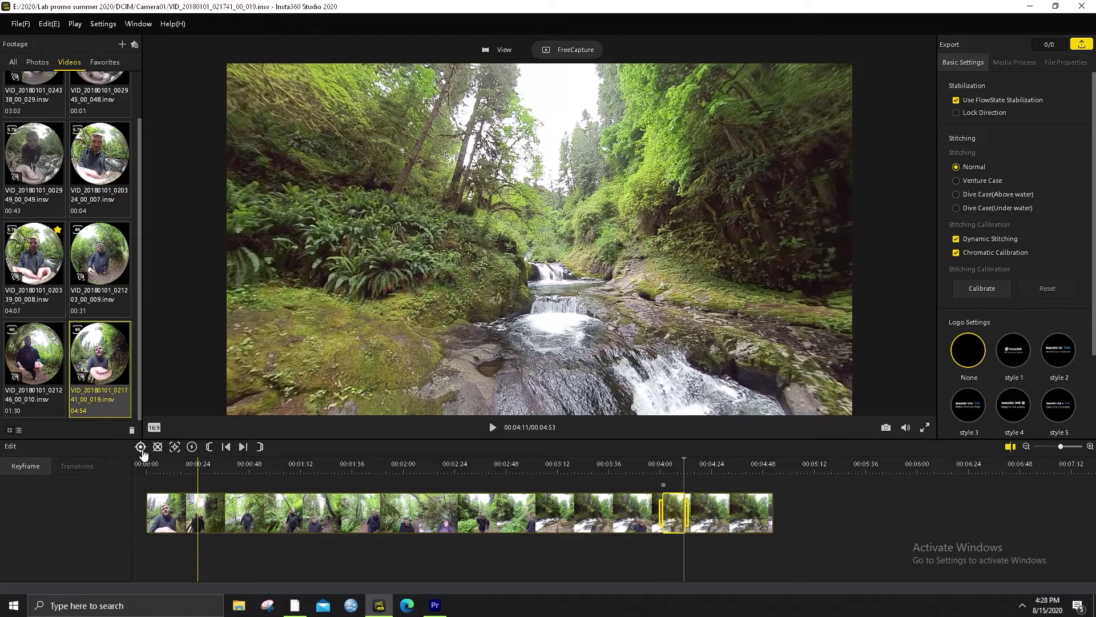
left_click(664, 463)
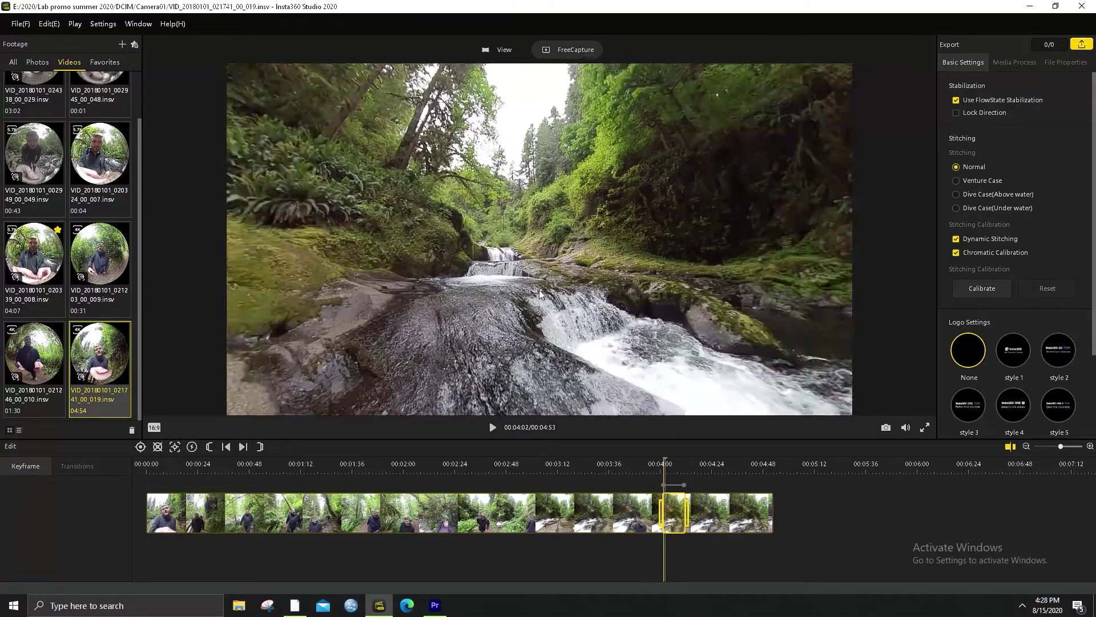
left_click(493, 428)
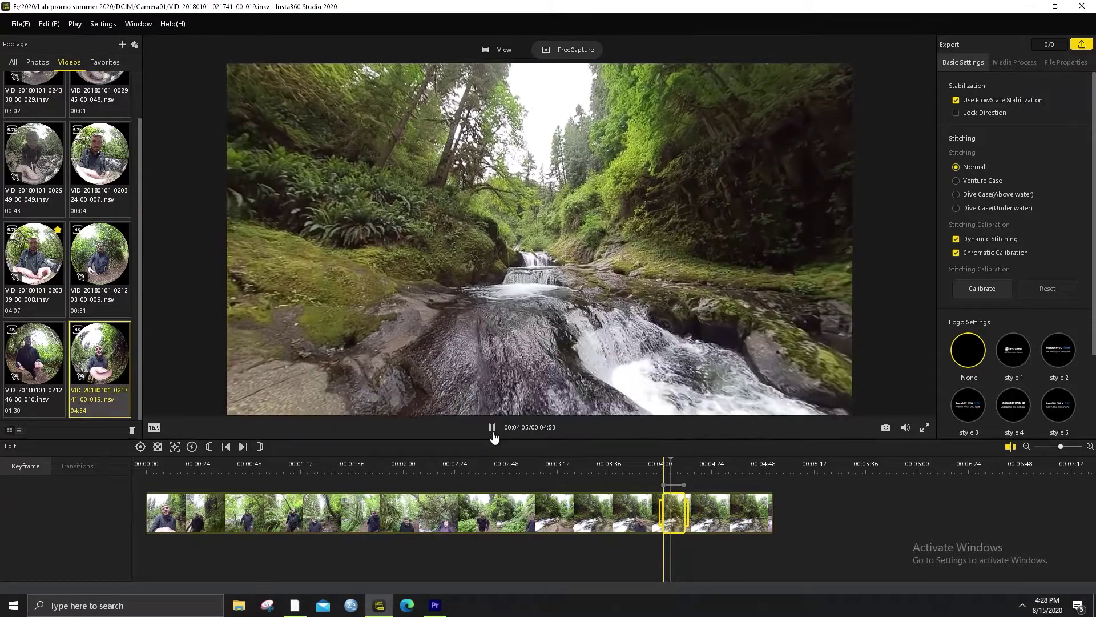
left_click(492, 429)
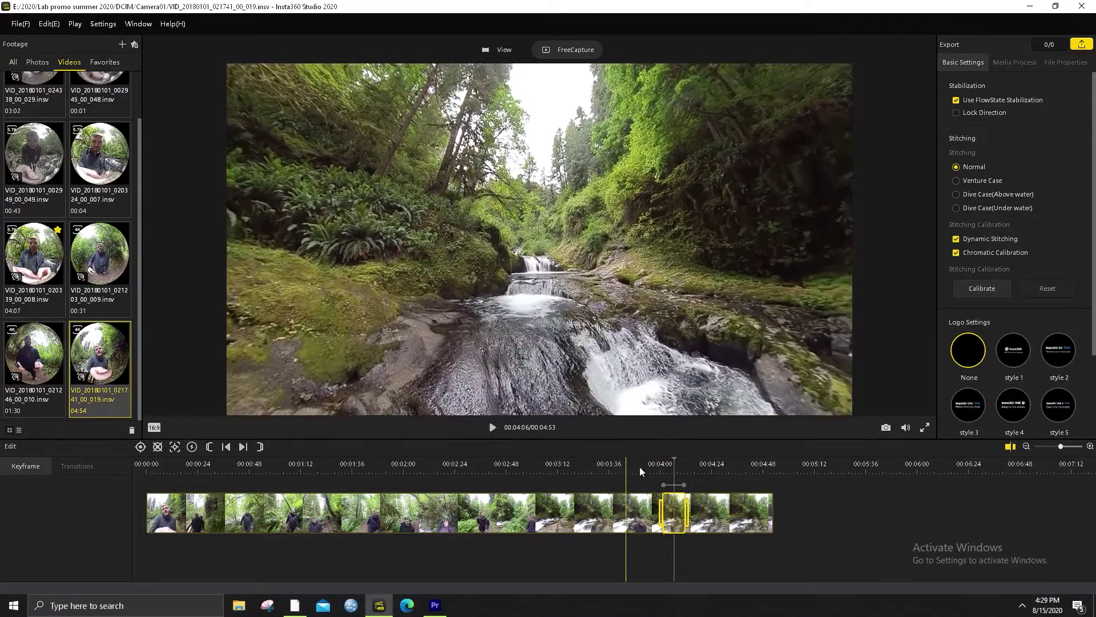
left_click(643, 466)
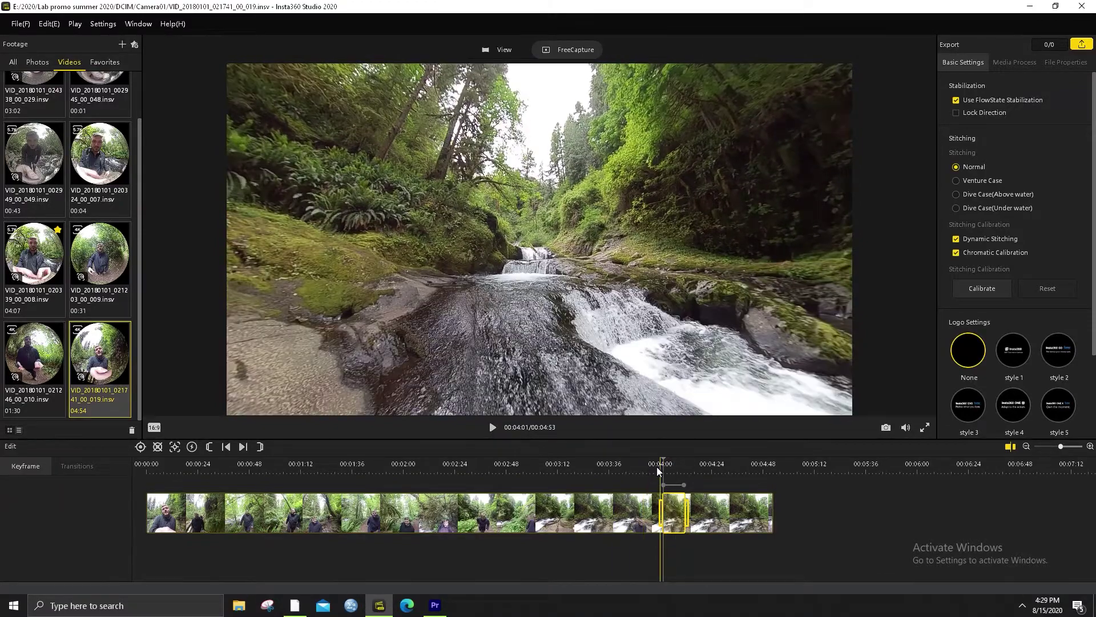
left_click(659, 467)
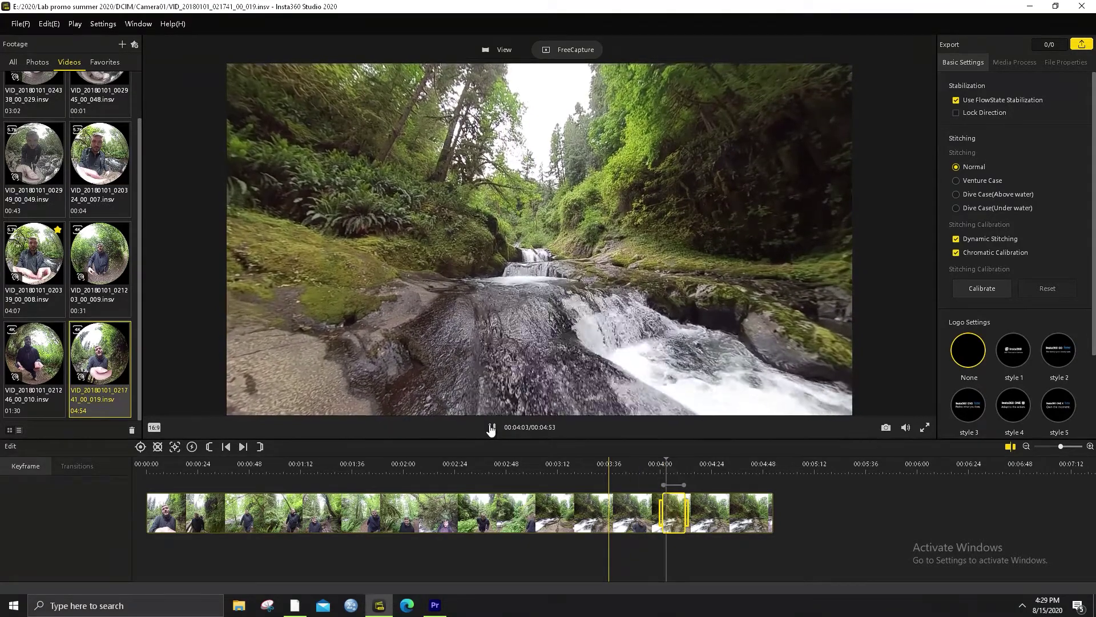
left_click(491, 428)
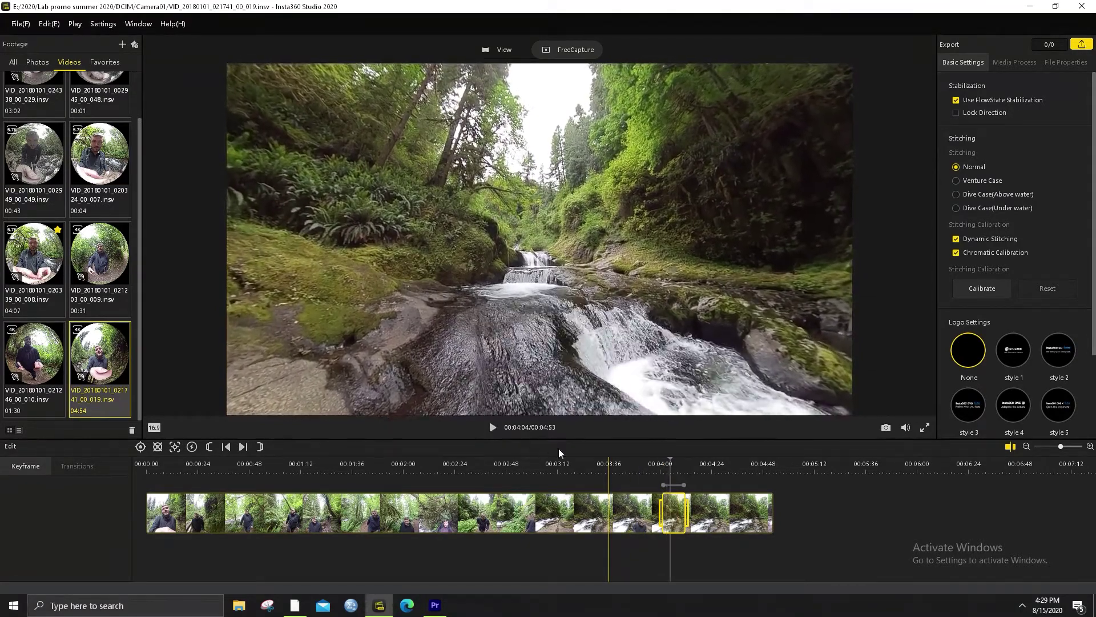
Re-aim the 00:04:01 keyframe toward the man beside the falls and preview the camera move
left_click(664, 485)
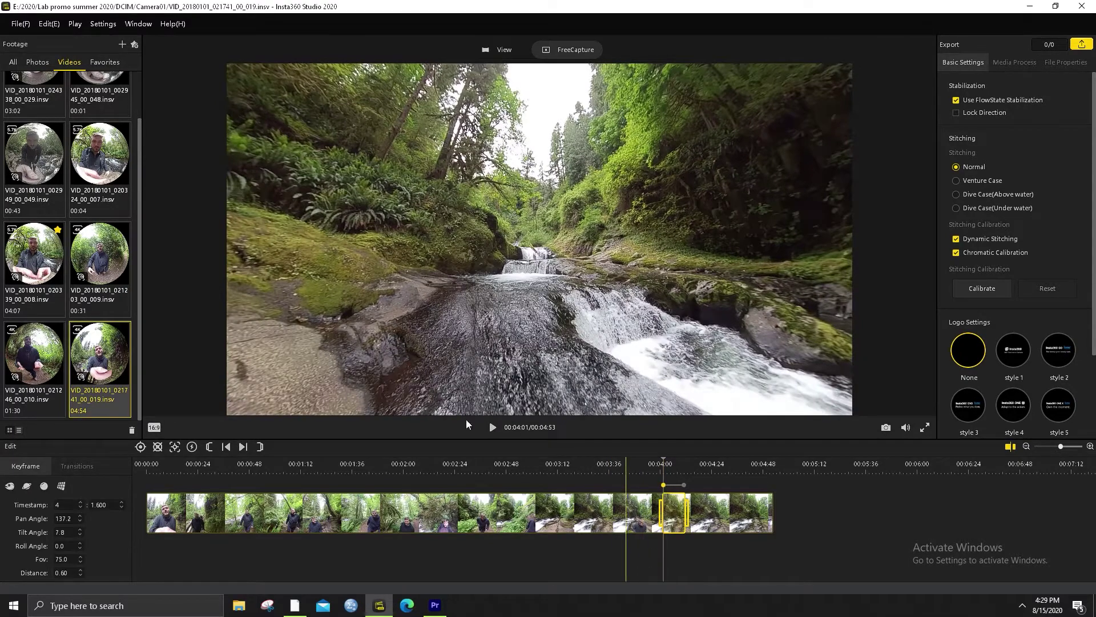
left_click_drag(388, 297, 411, 325)
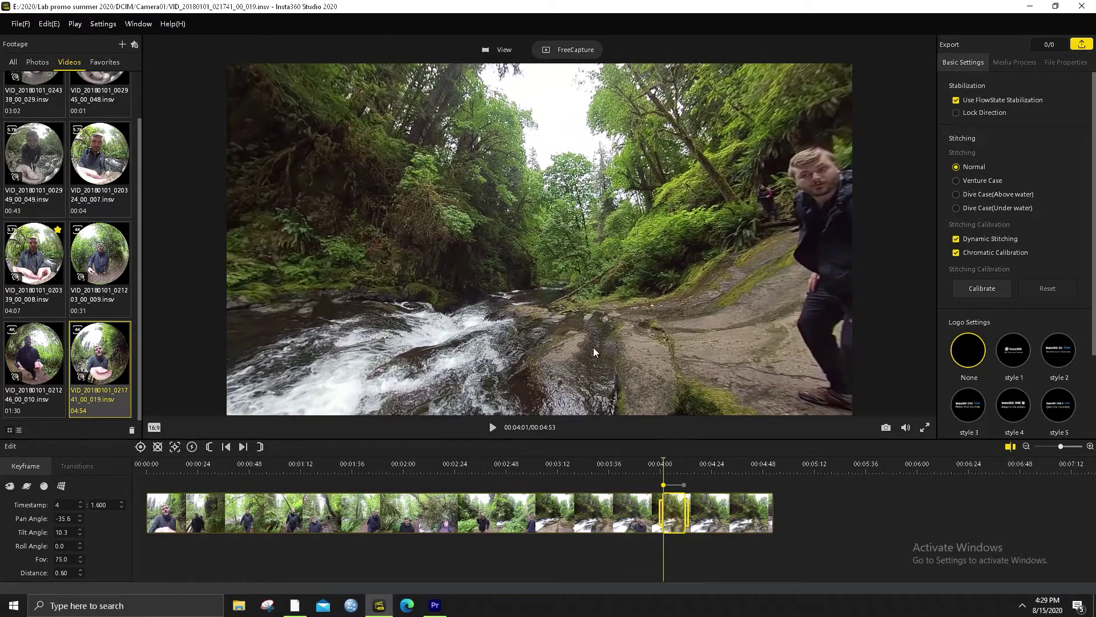
key("space")
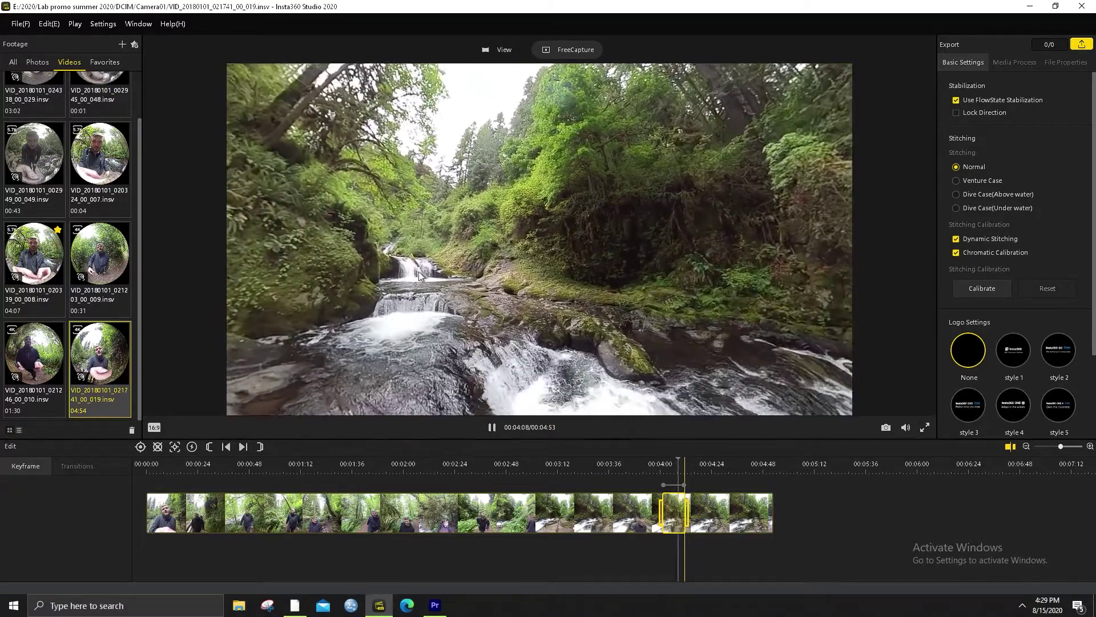
left_click_drag(459, 279, 576, 269)
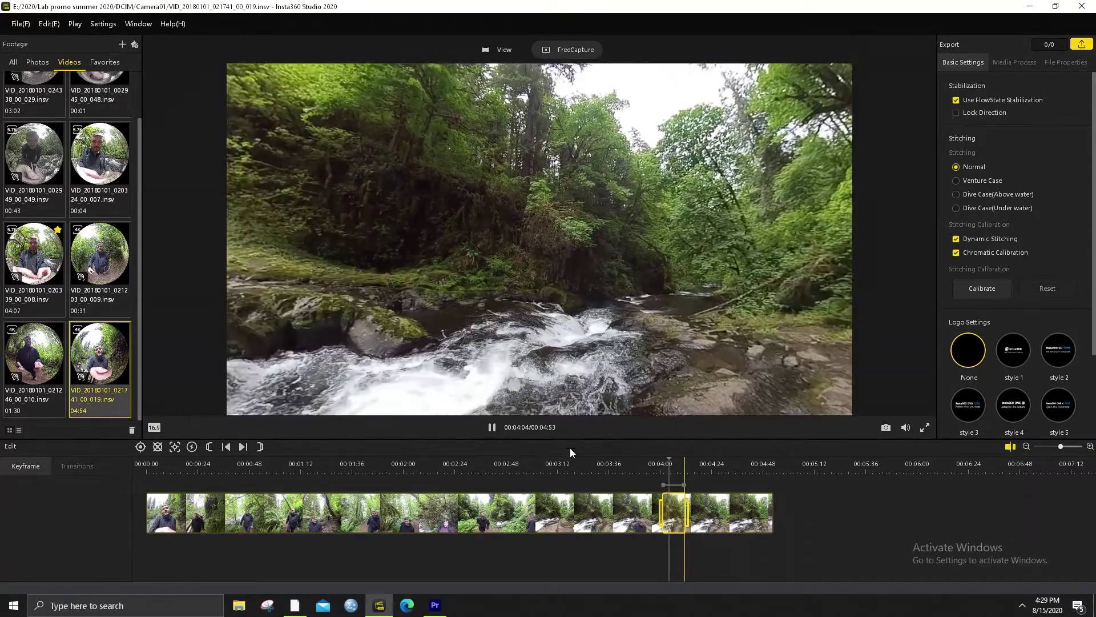
left_click(660, 467)
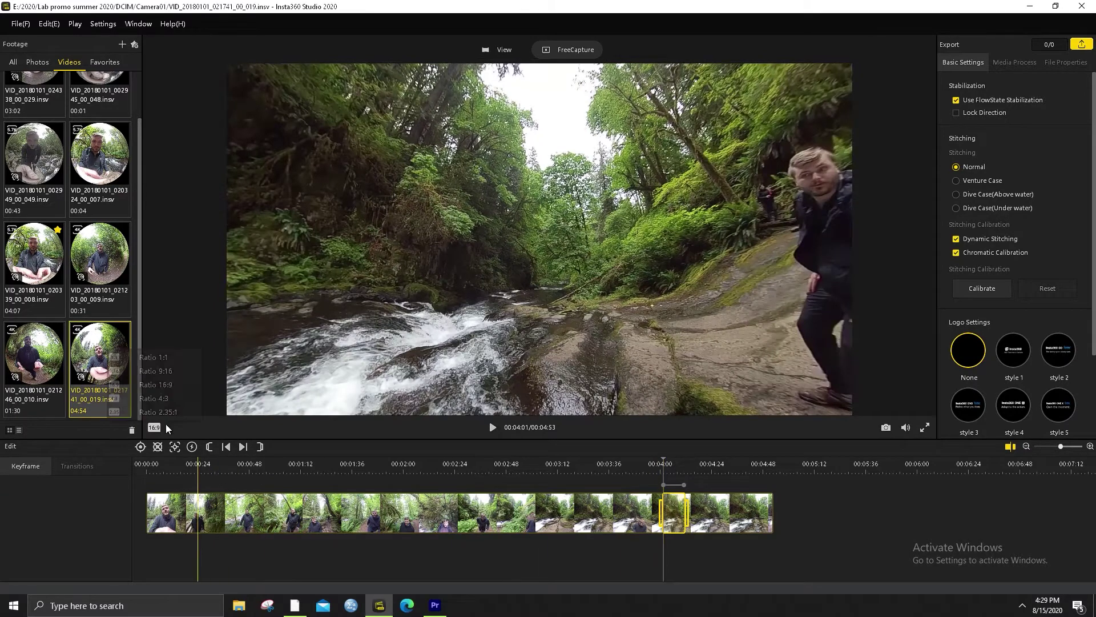
Aim the 00:04:01 keyframe down toward the stream and switch it to the Tiny Planet view
left_click(663, 485)
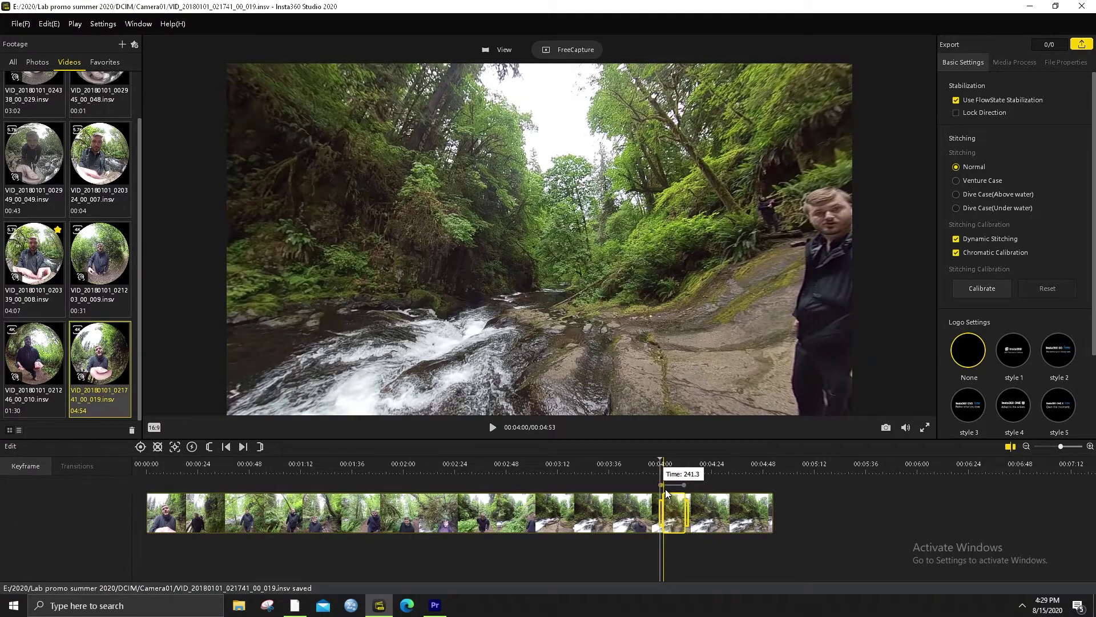
left_click(666, 489)
left_click_drag(505, 314, 697, 324)
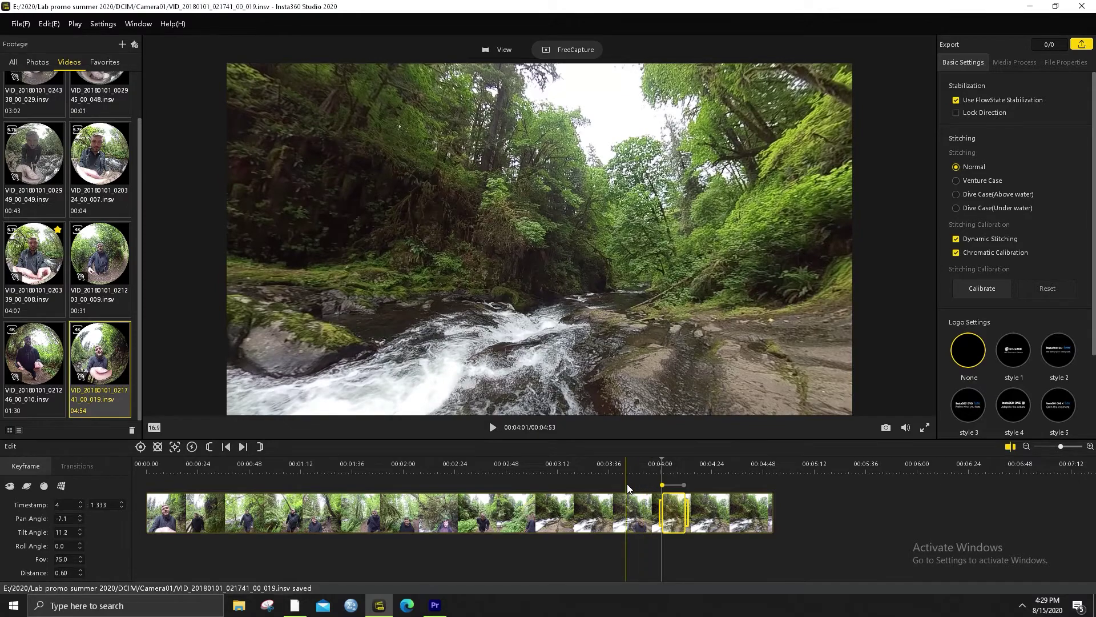
key("space")
left_click(660, 503)
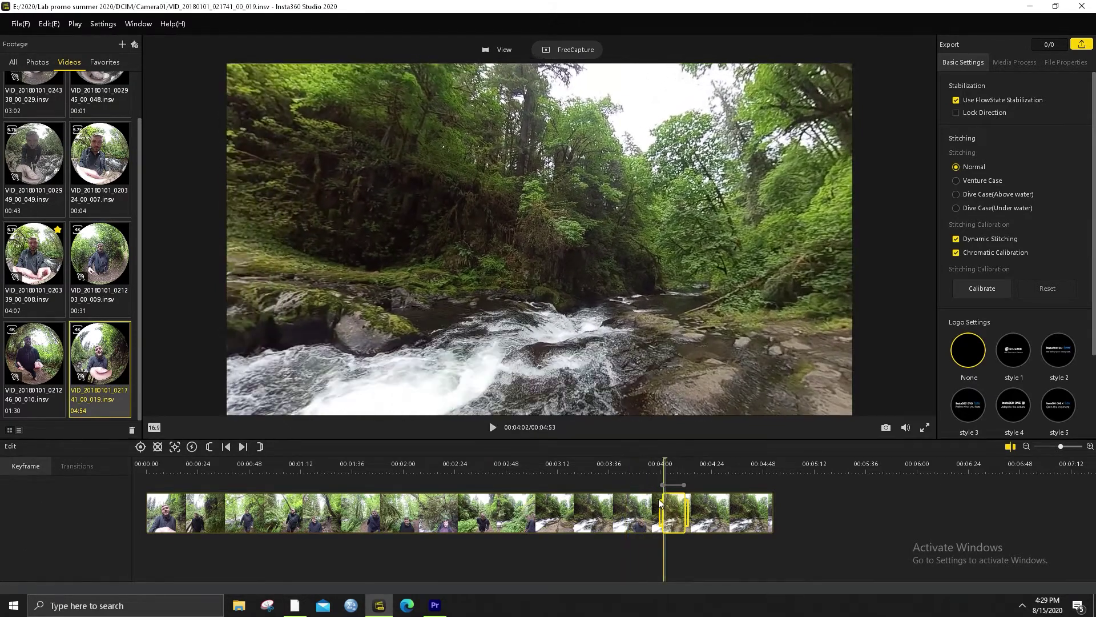
left_click(663, 486)
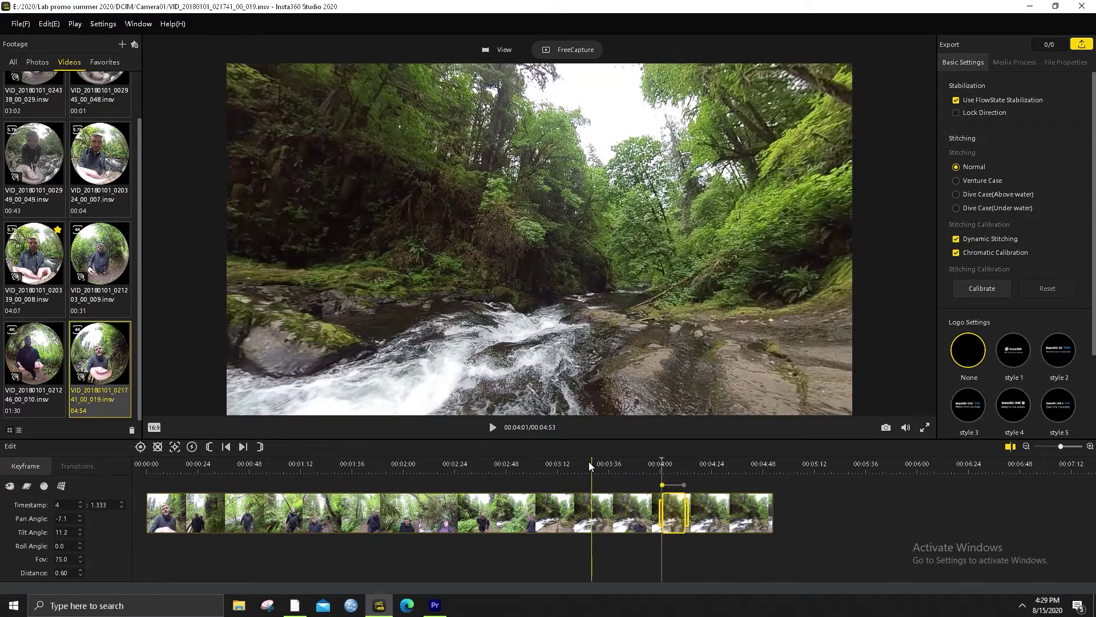
left_click_drag(672, 297, 577, 369)
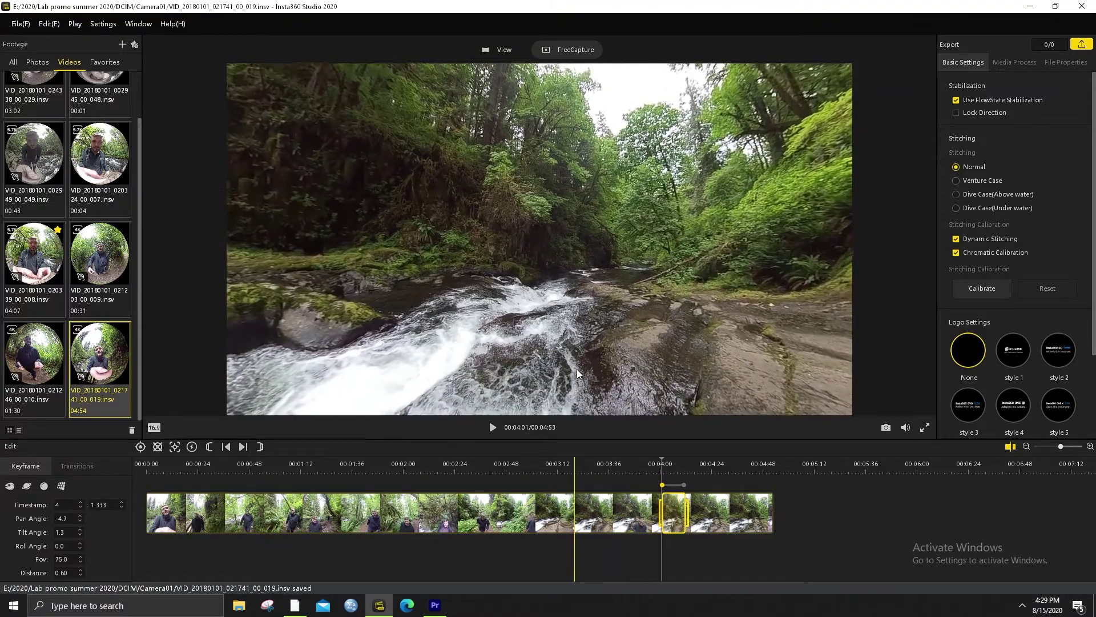
left_click(32, 489)
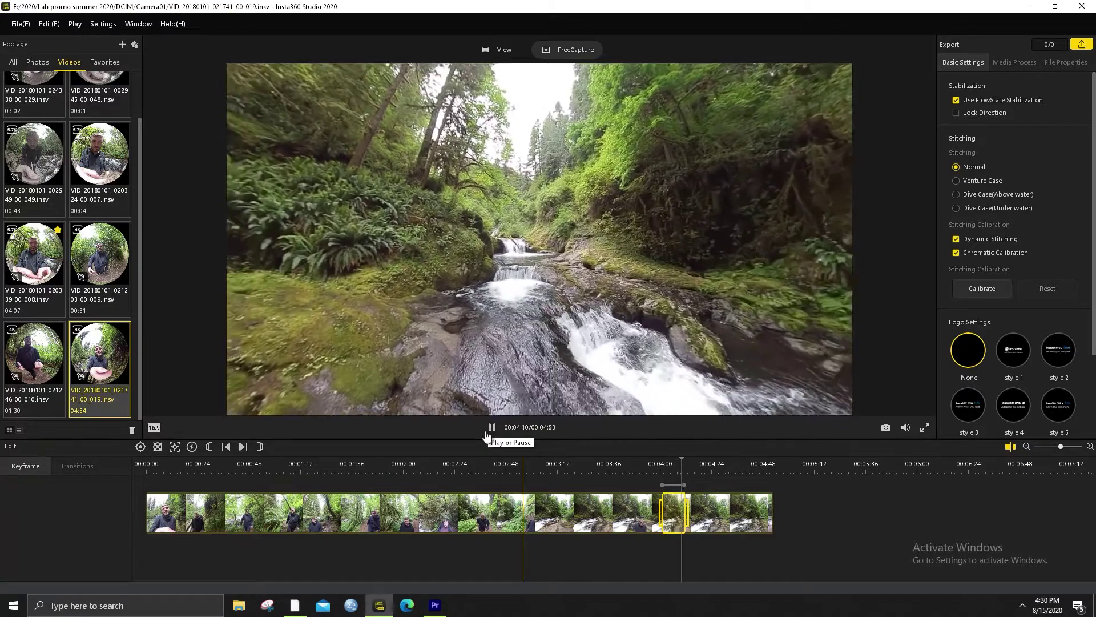
Try the natural and grid presets on the keyframe, settle on crystal ball, and preview playback
left_click(491, 428)
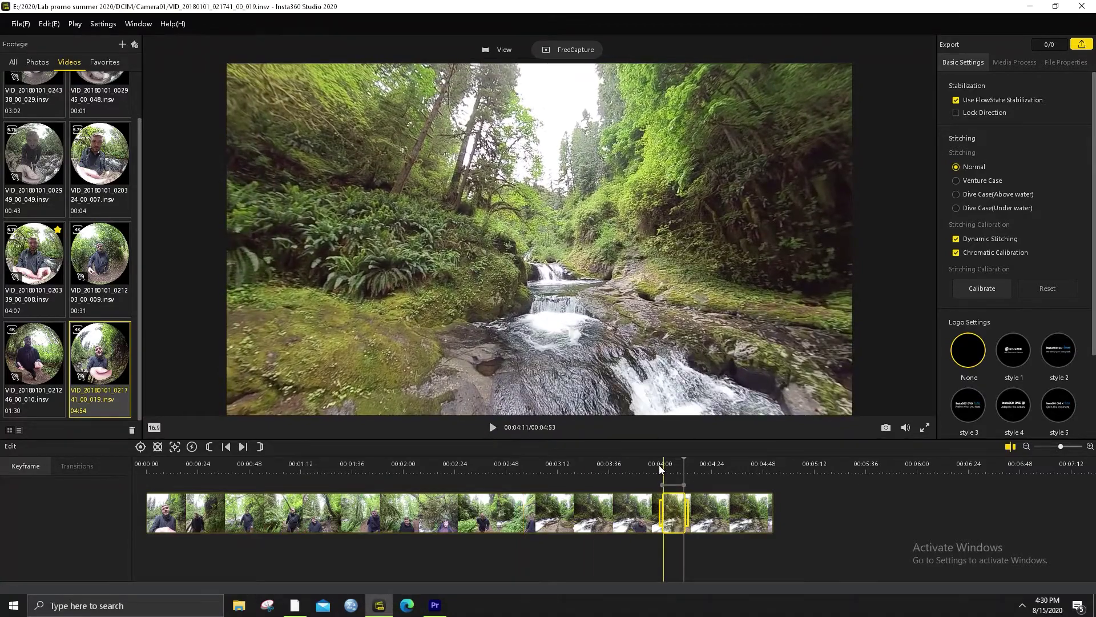
left_click(660, 469)
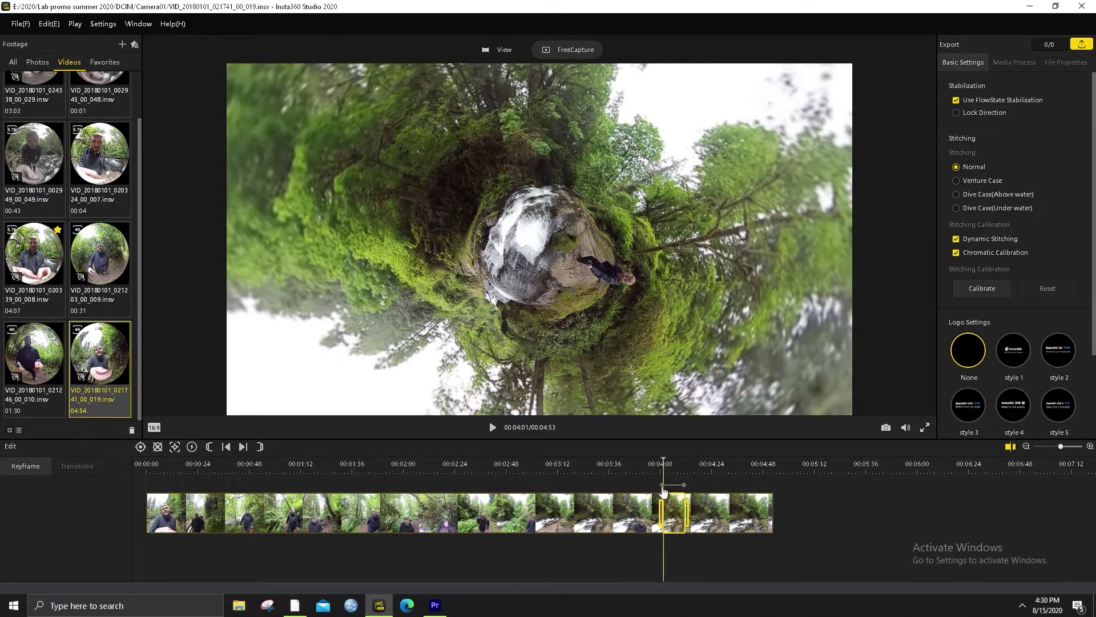
left_click(662, 485)
left_click(10, 486)
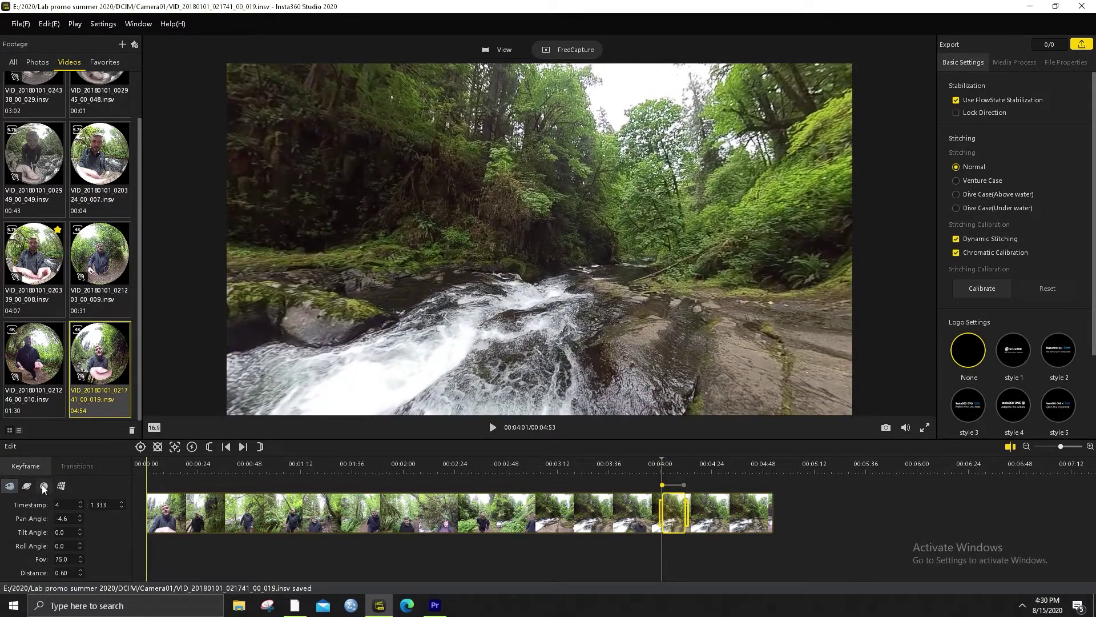
left_click(61, 486)
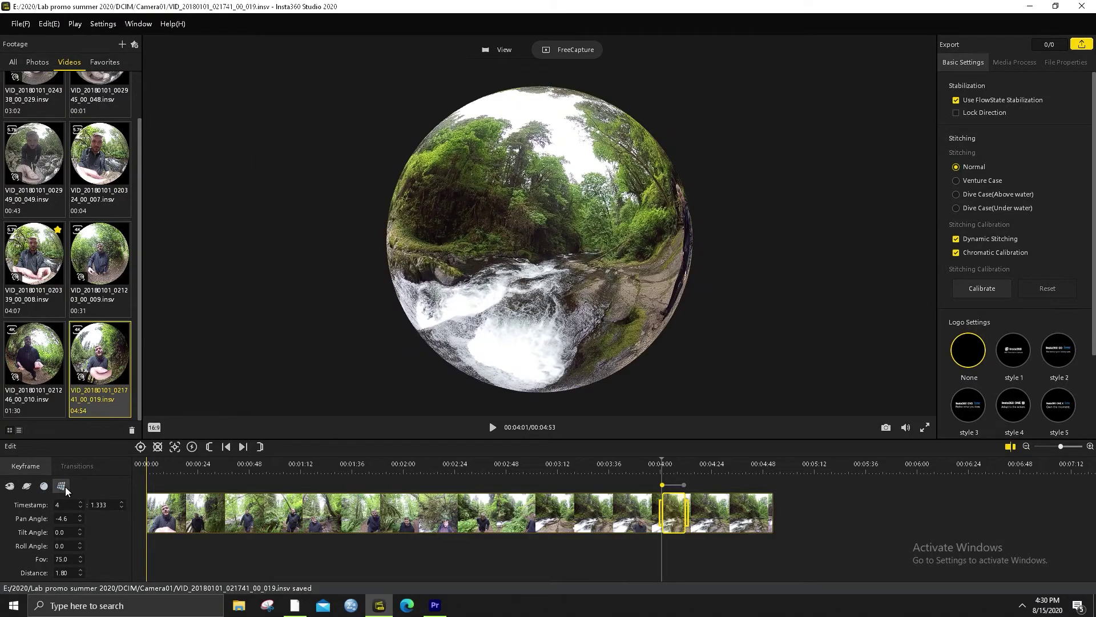
left_click(46, 489)
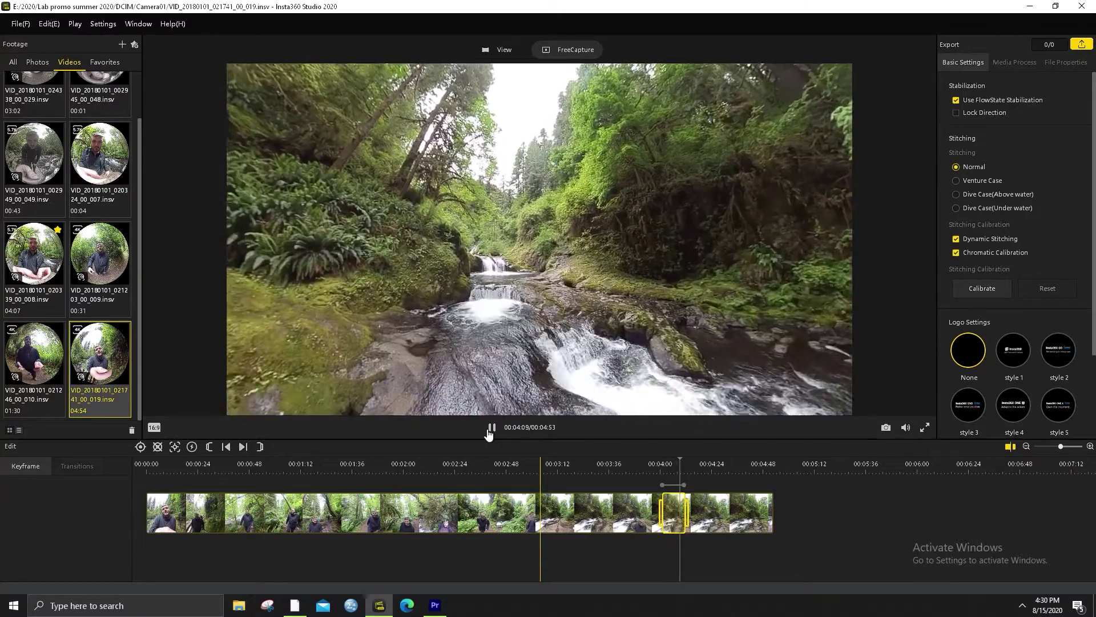
left_click(491, 429)
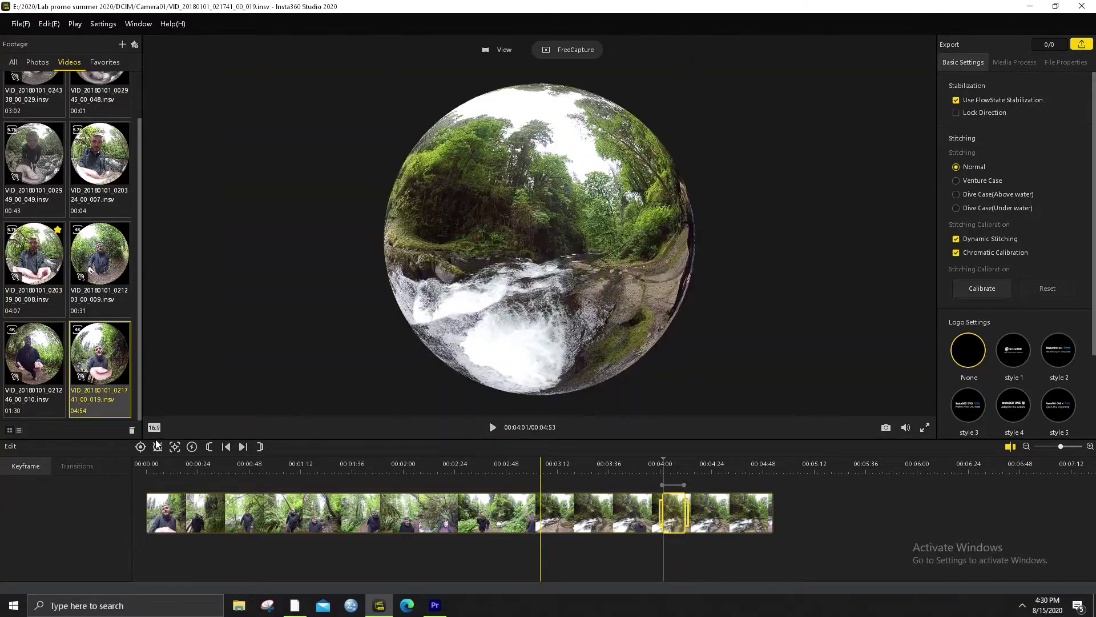
Set the waterfall clip's aspect ratio to 1:1
left_click(154, 429)
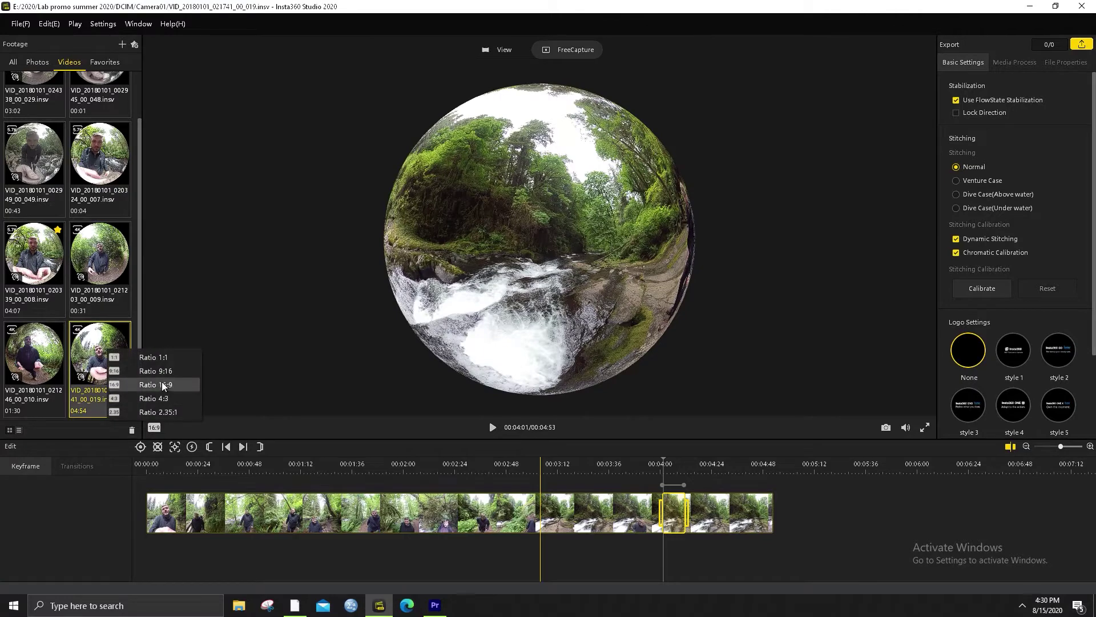
left_click(168, 358)
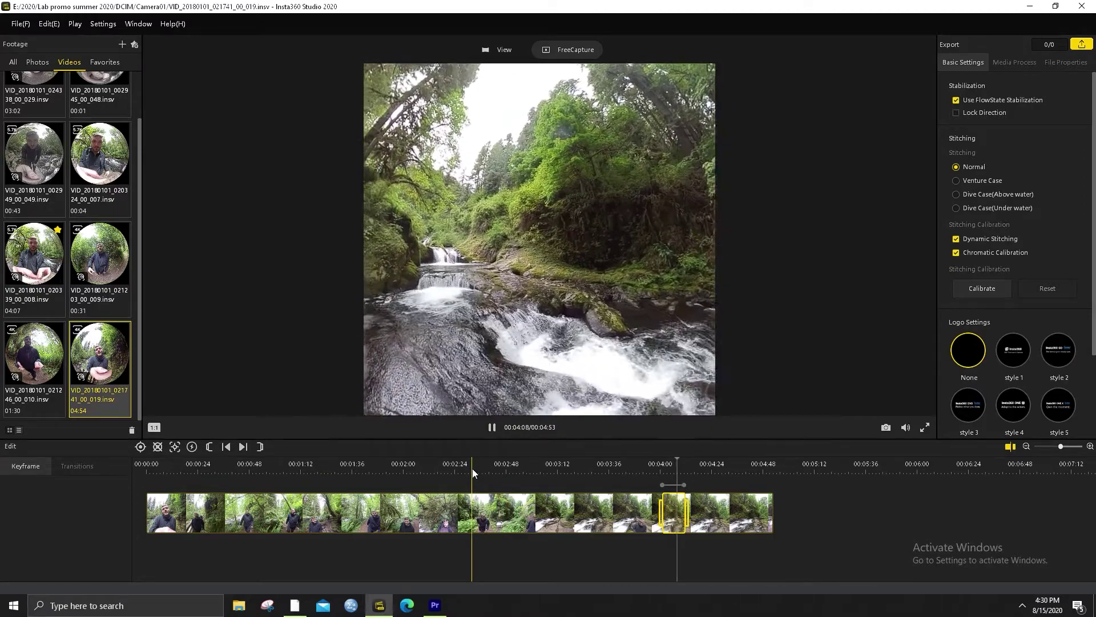
key("space")
Rotate the 00:04:00 keyframe's view to a new pan angle and replay from it
left_click(660, 469)
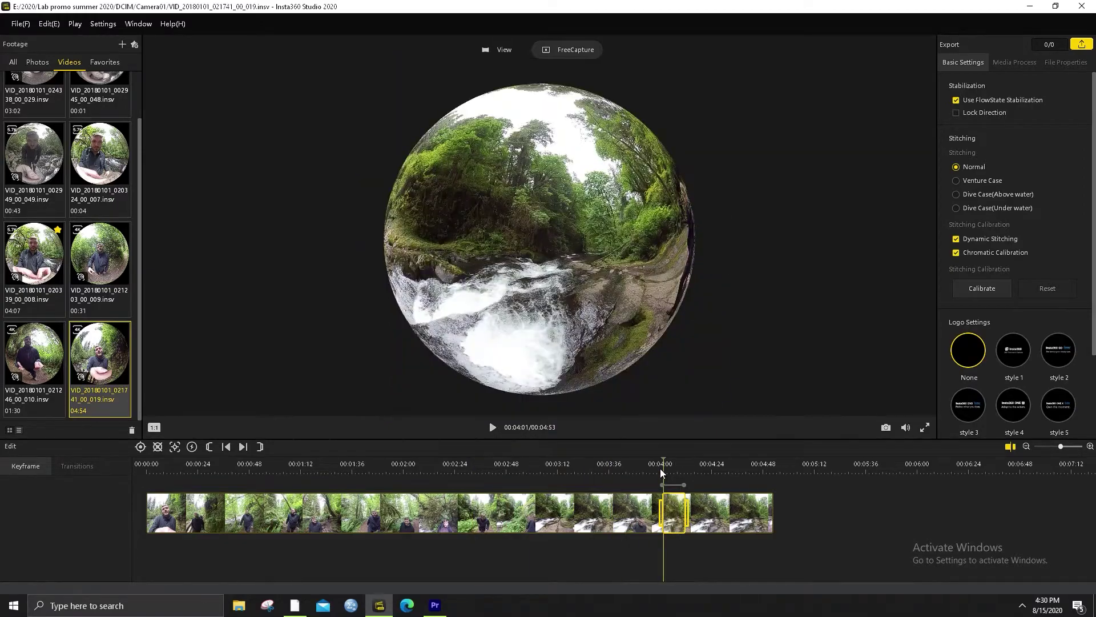
left_click(663, 484)
left_click_drag(601, 330, 362, 296)
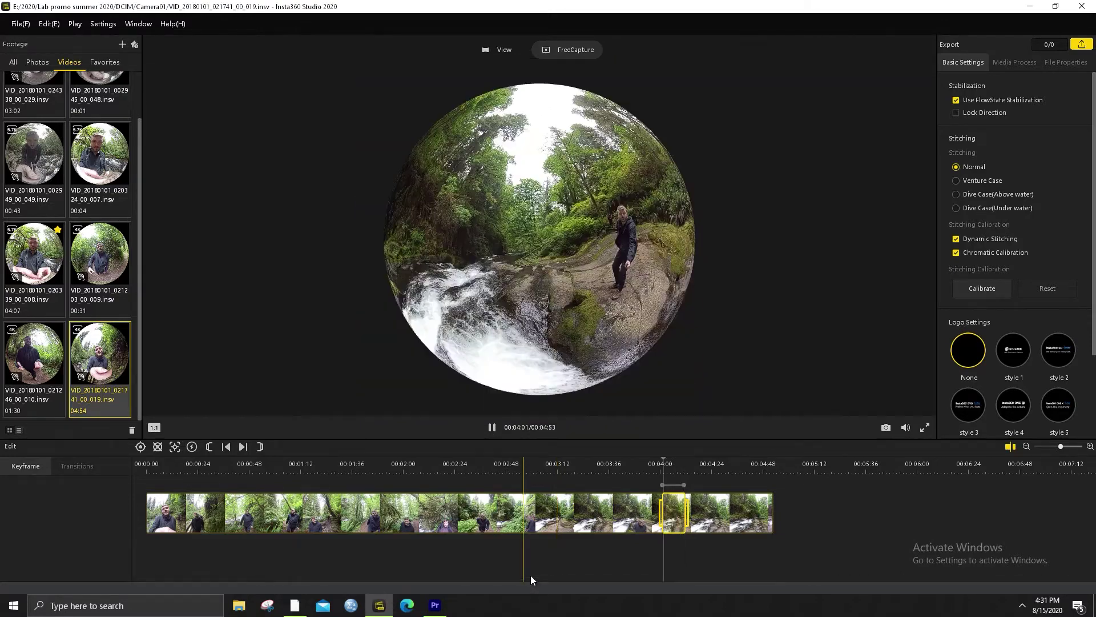
key("space")
Open the forest clip, aim up the trail, and enable Lock Direction stabilization
double_click(31, 363)
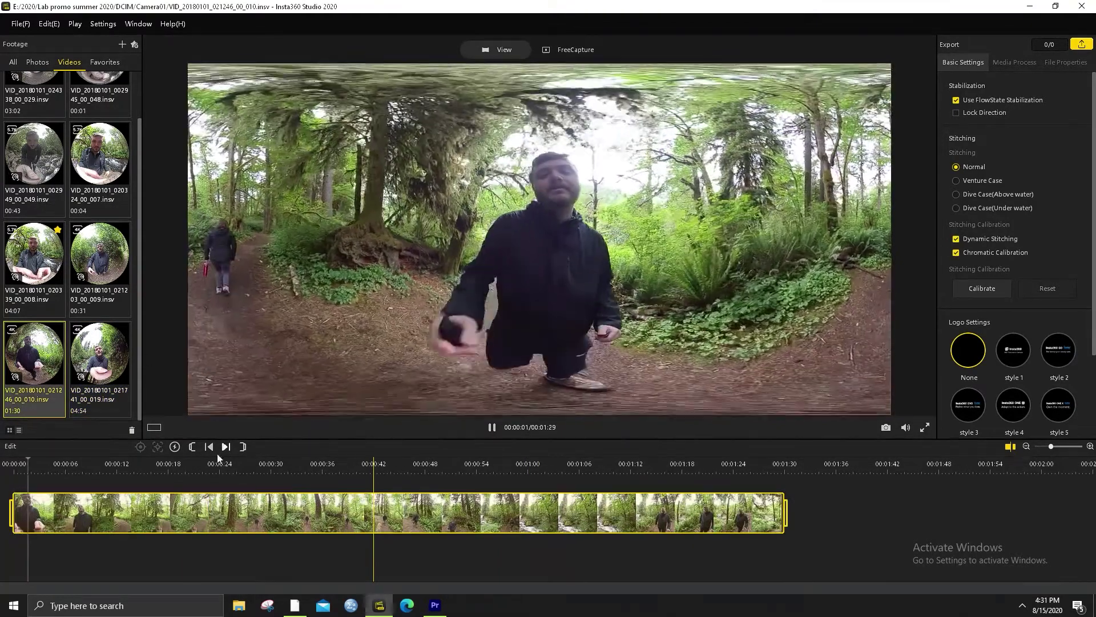
left_click(186, 464)
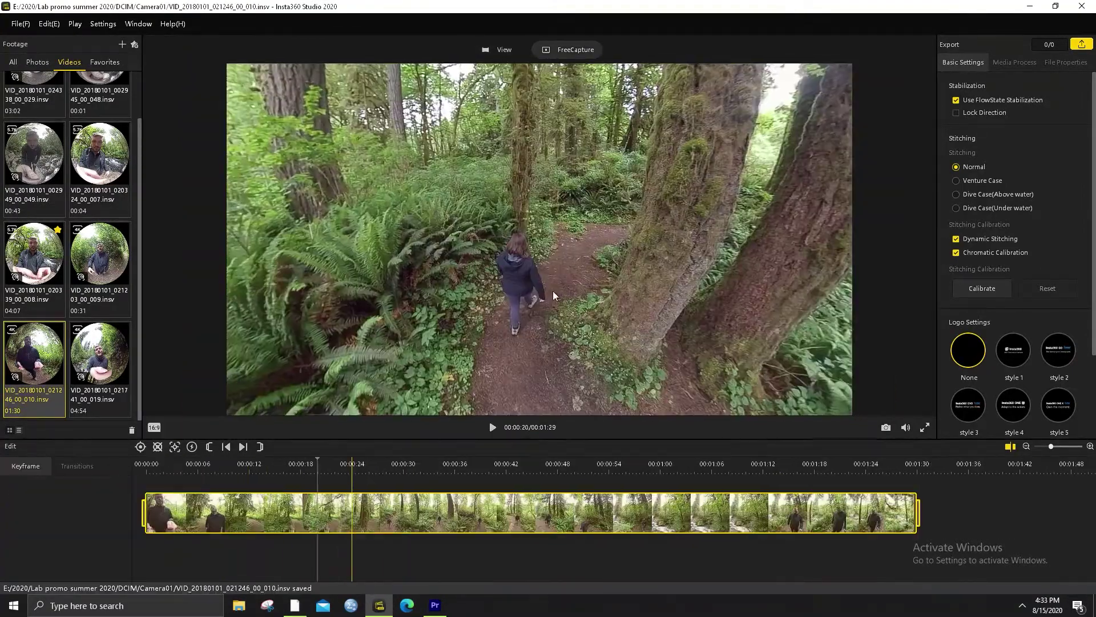
left_click_drag(554, 293, 583, 375)
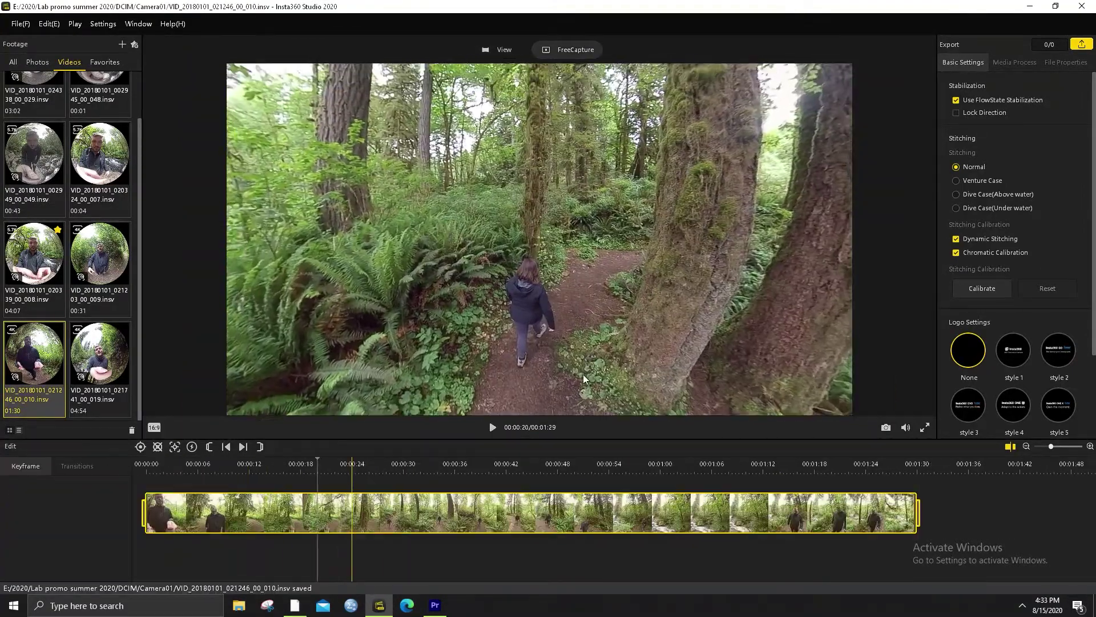
left_click(965, 114)
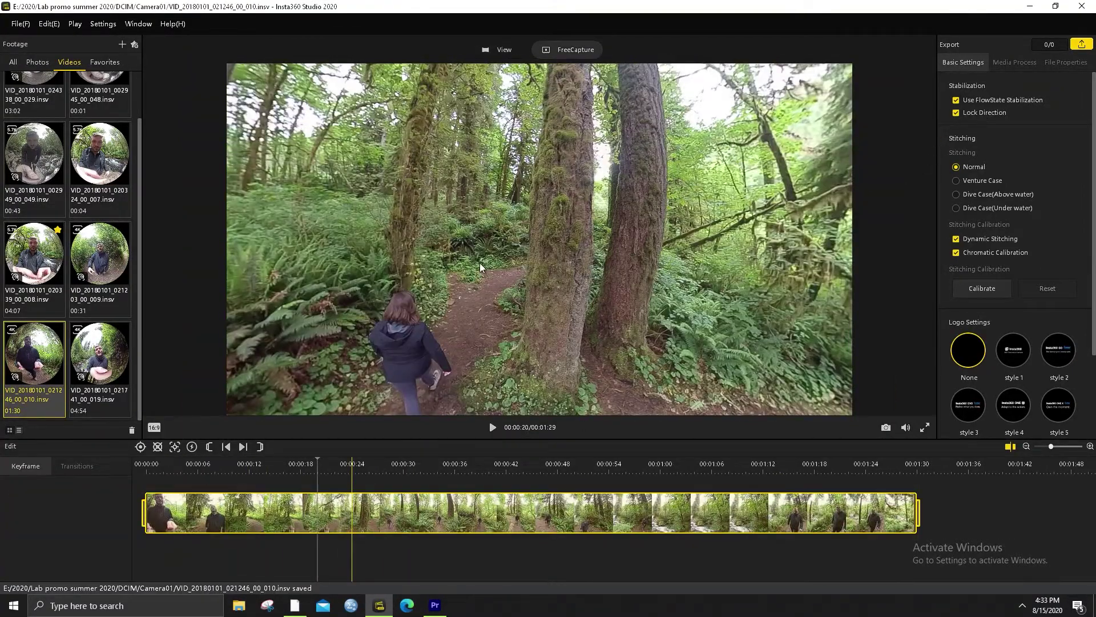
Play the stabilized clip centered on the trail and hiker, stopping at 00:00:59
left_click(493, 427)
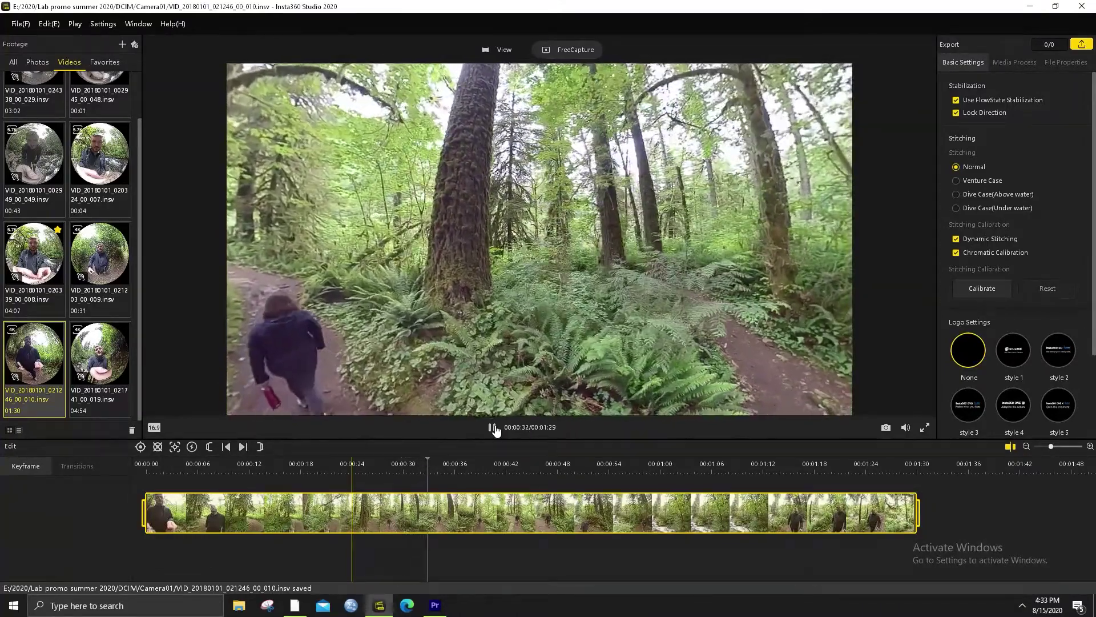
left_click(492, 428)
left_click_drag(491, 274, 868, 278)
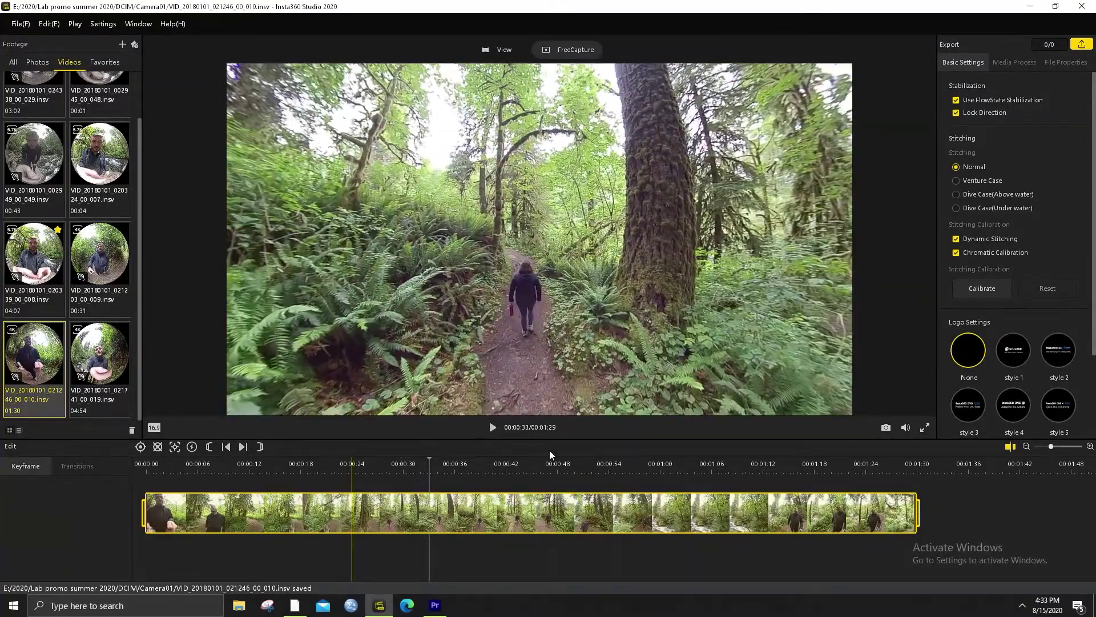
left_click(359, 467)
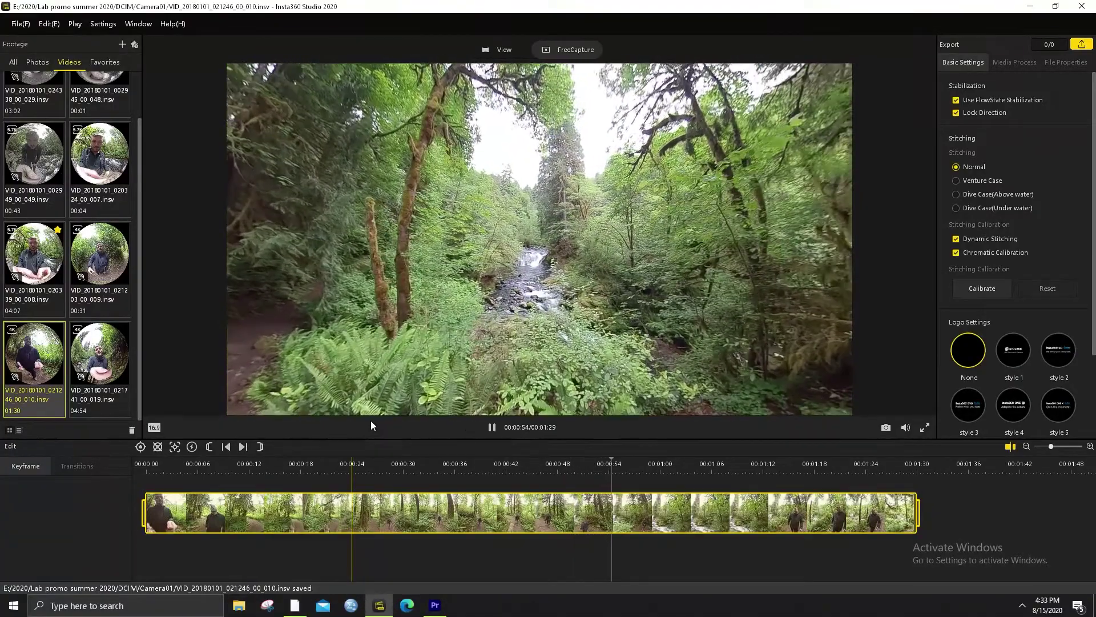
key("space")
key("space")
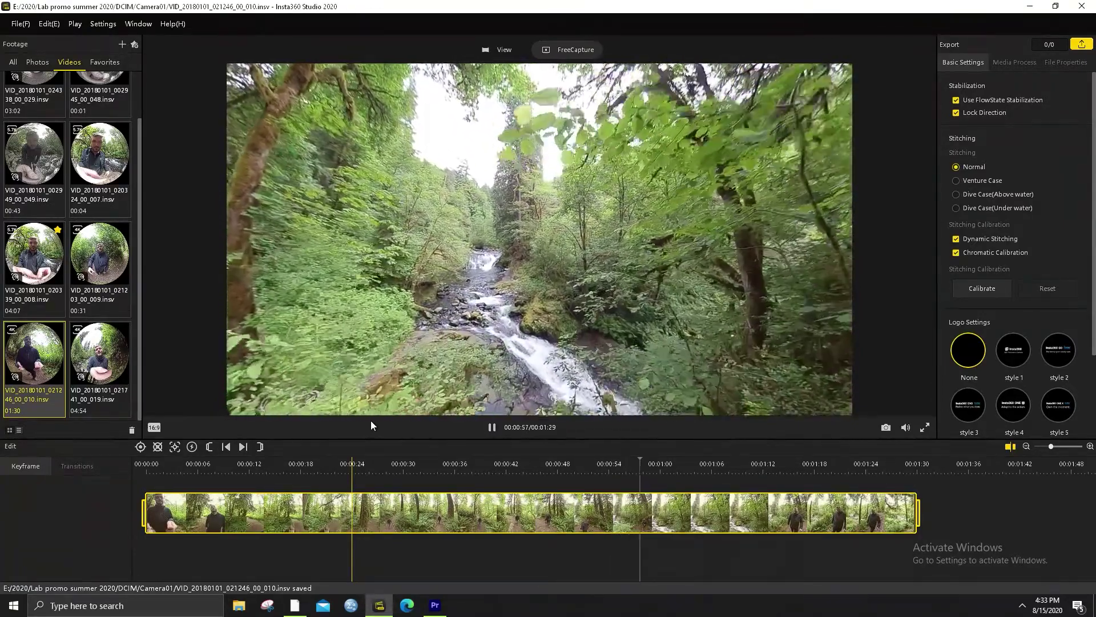
key("space")
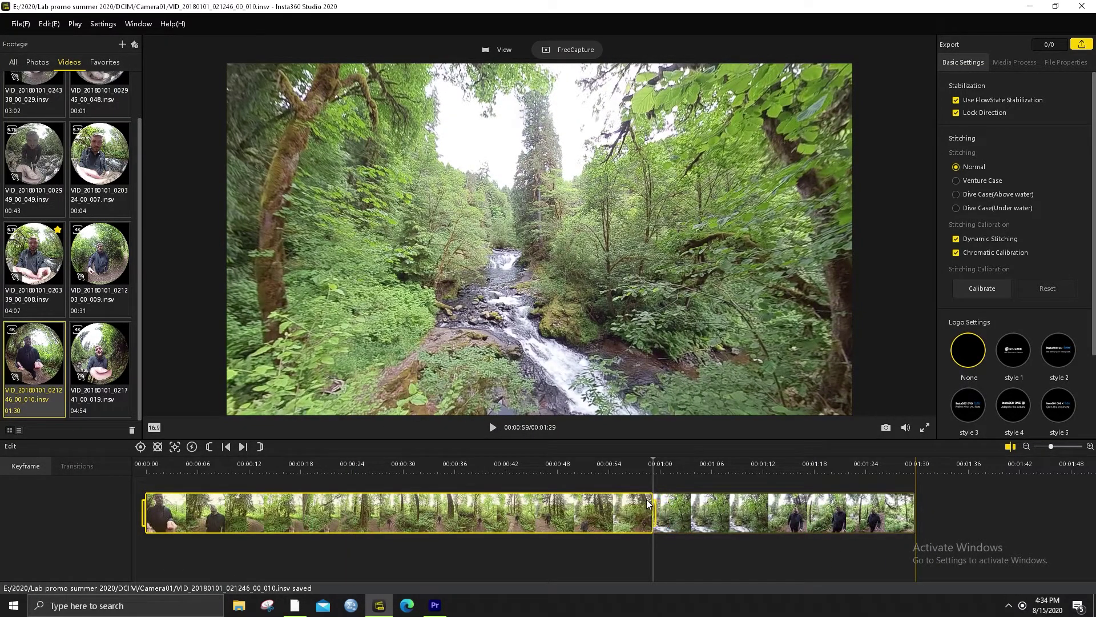
Trim the trail clip's opening so it starts near 00:00:32, then replay from there
left_click(186, 467)
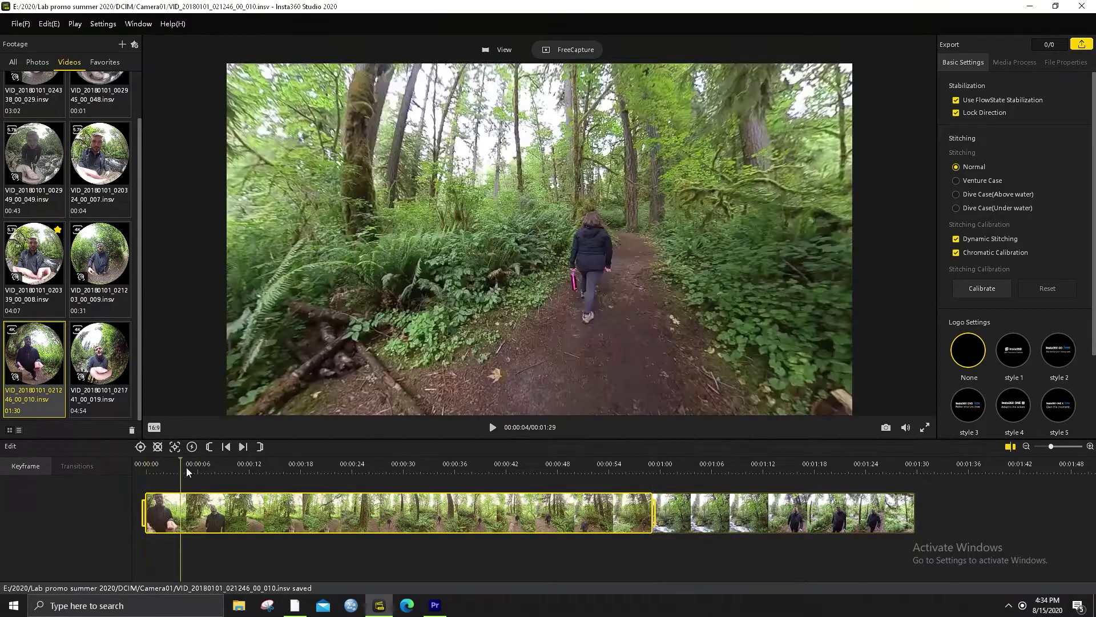
key("space")
left_click(298, 467)
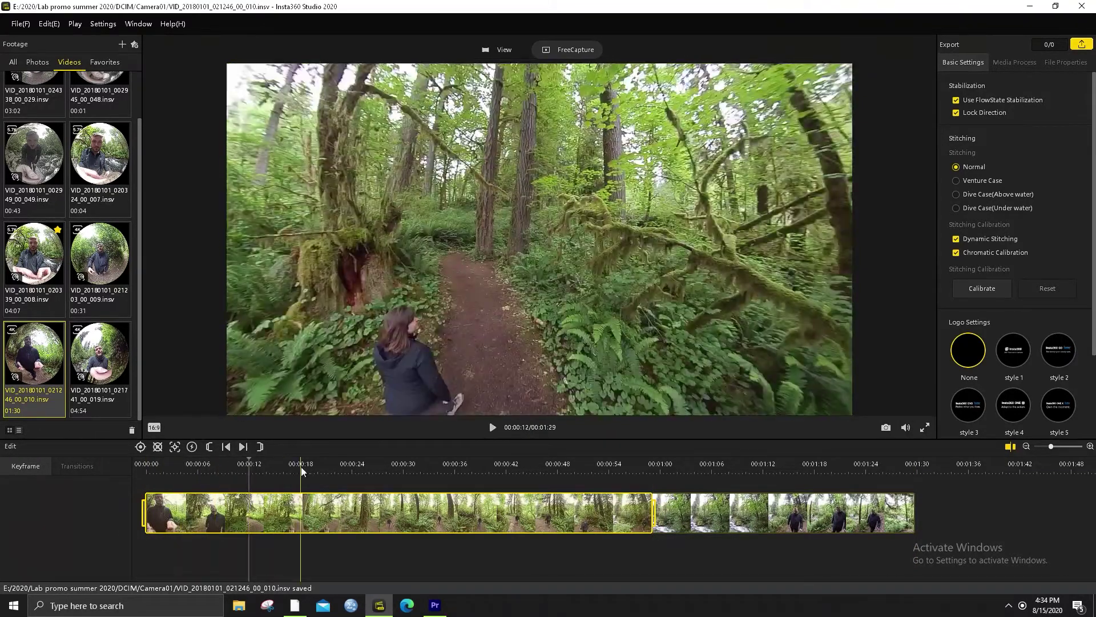
left_click(317, 467)
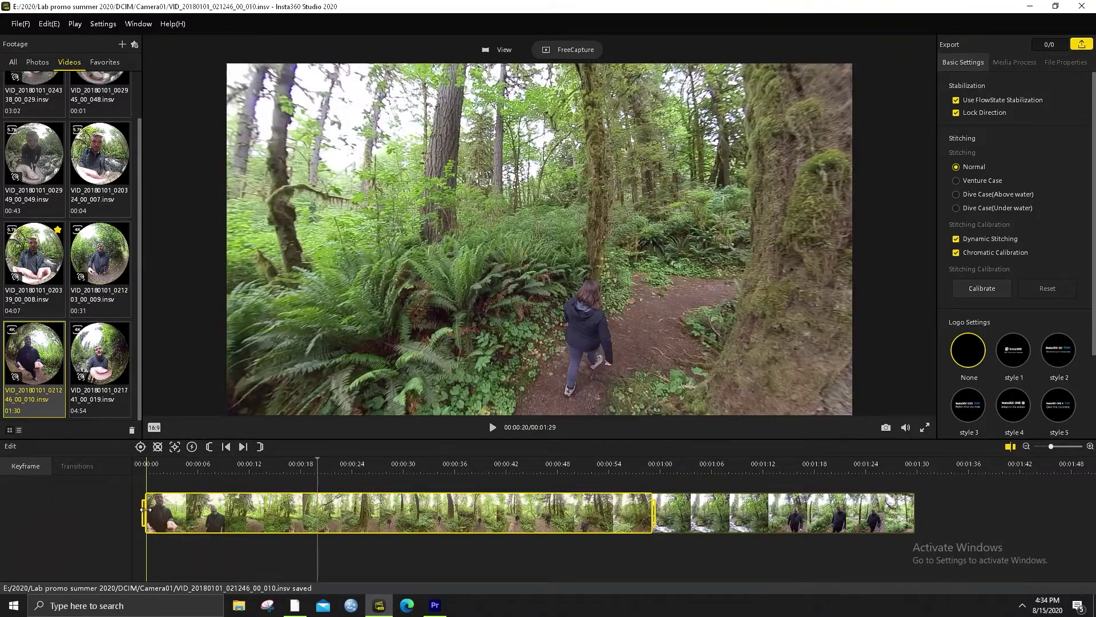
left_click_drag(145, 506, 297, 510)
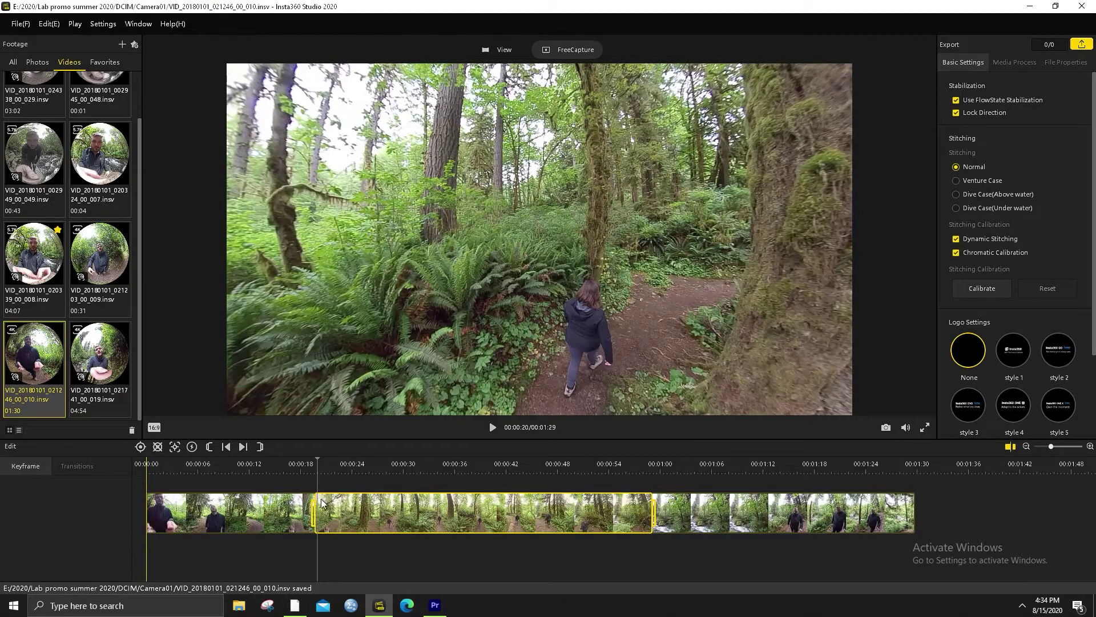
key("space")
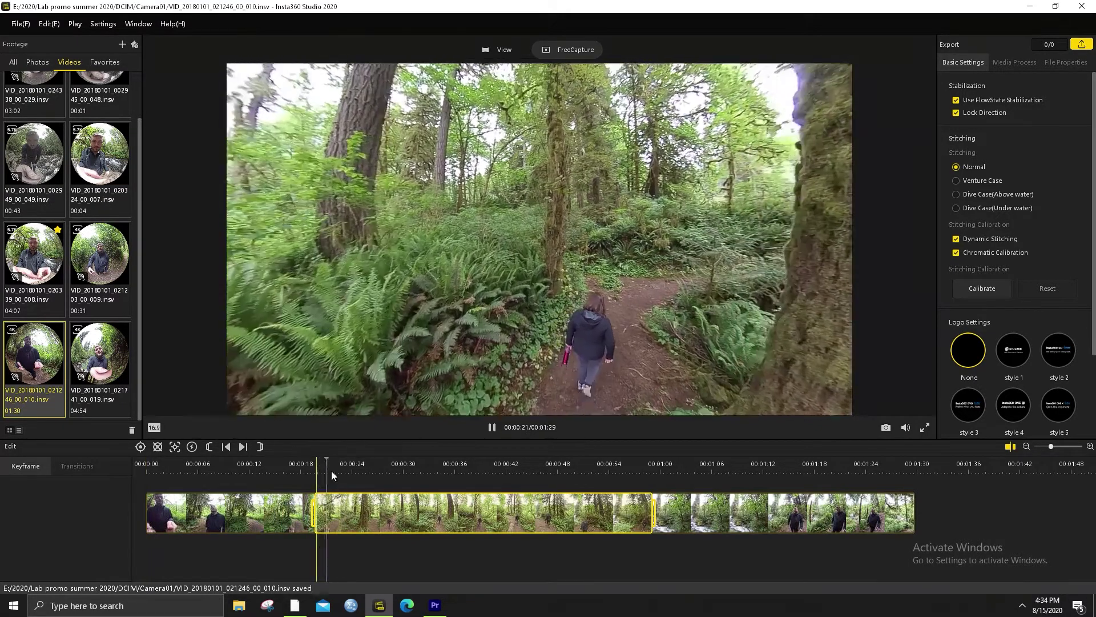
left_click(426, 468)
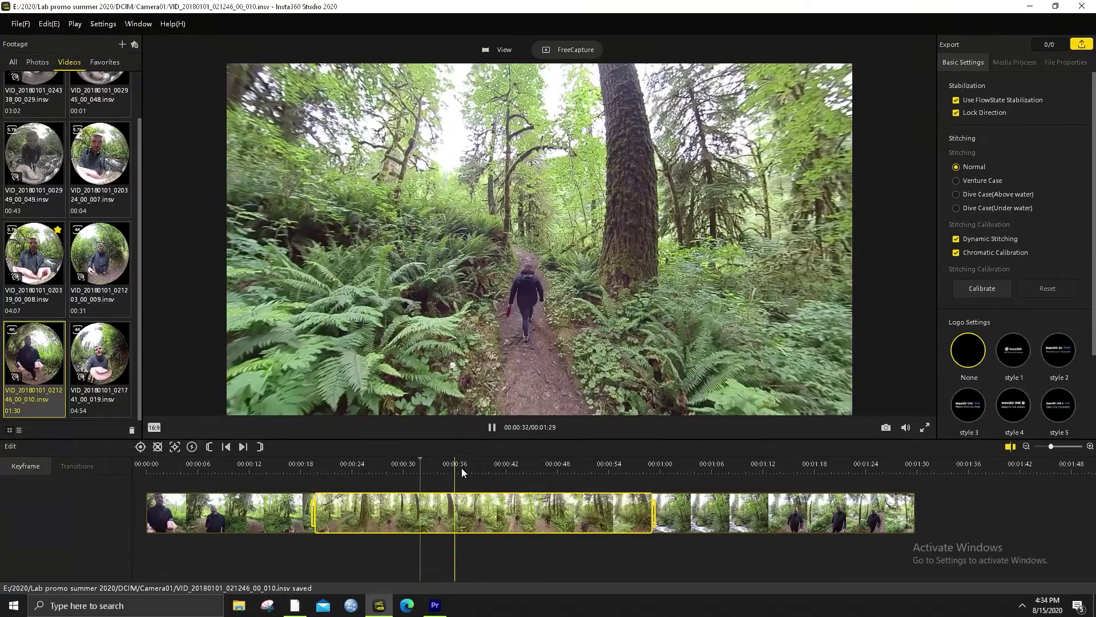
key("space")
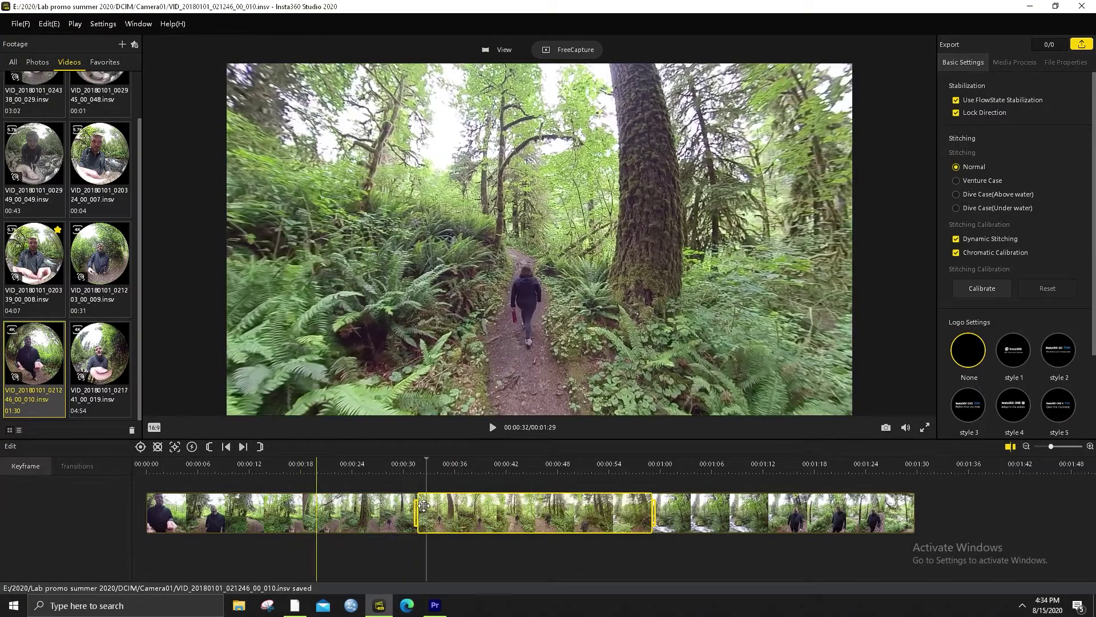
key("space")
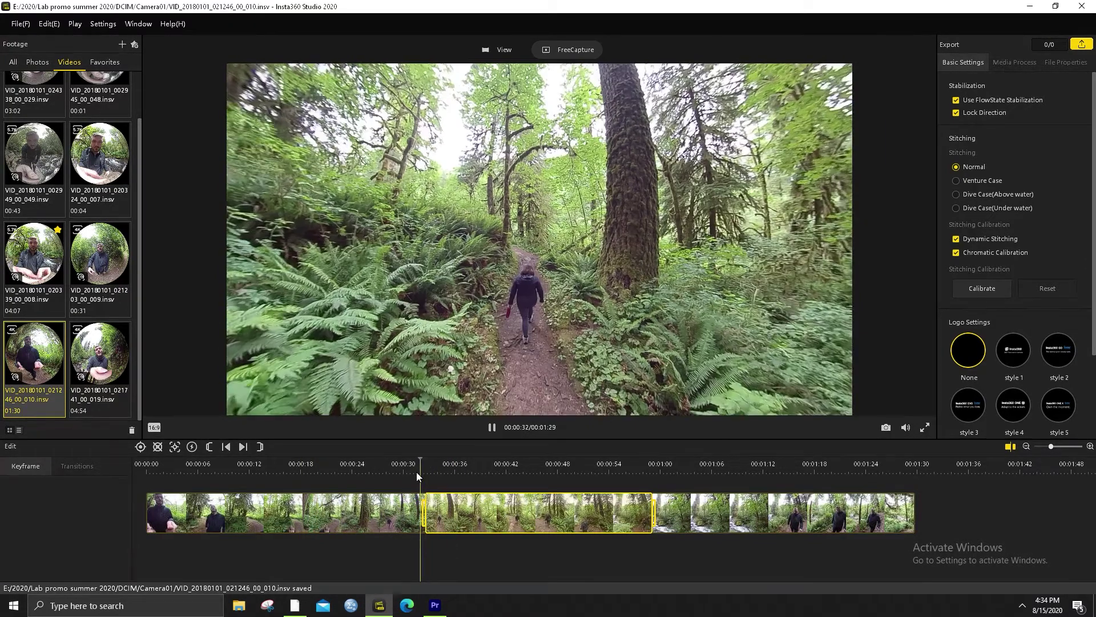
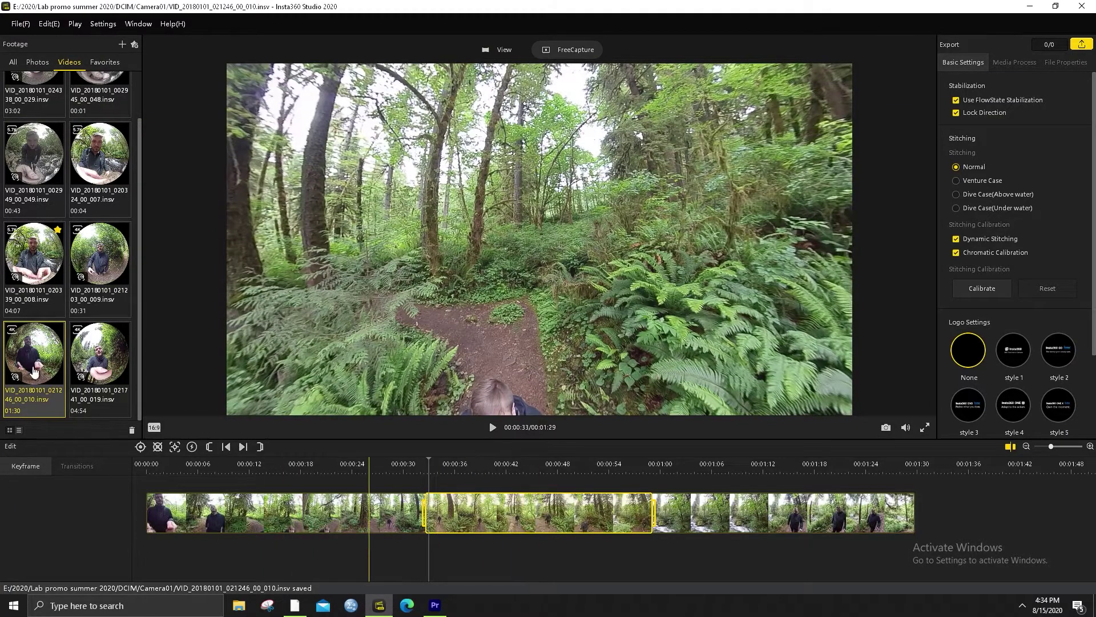
Favourite the VID_20180101_021246_00_010 trail clip and filter the footage list to Favorites
right_click(34, 372)
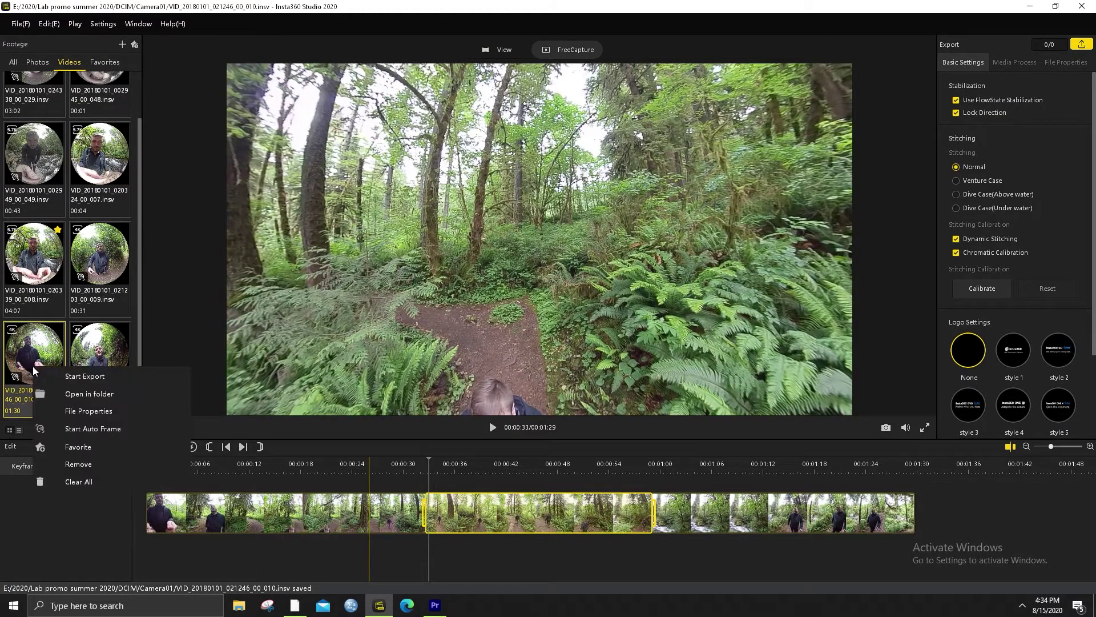
left_click(76, 448)
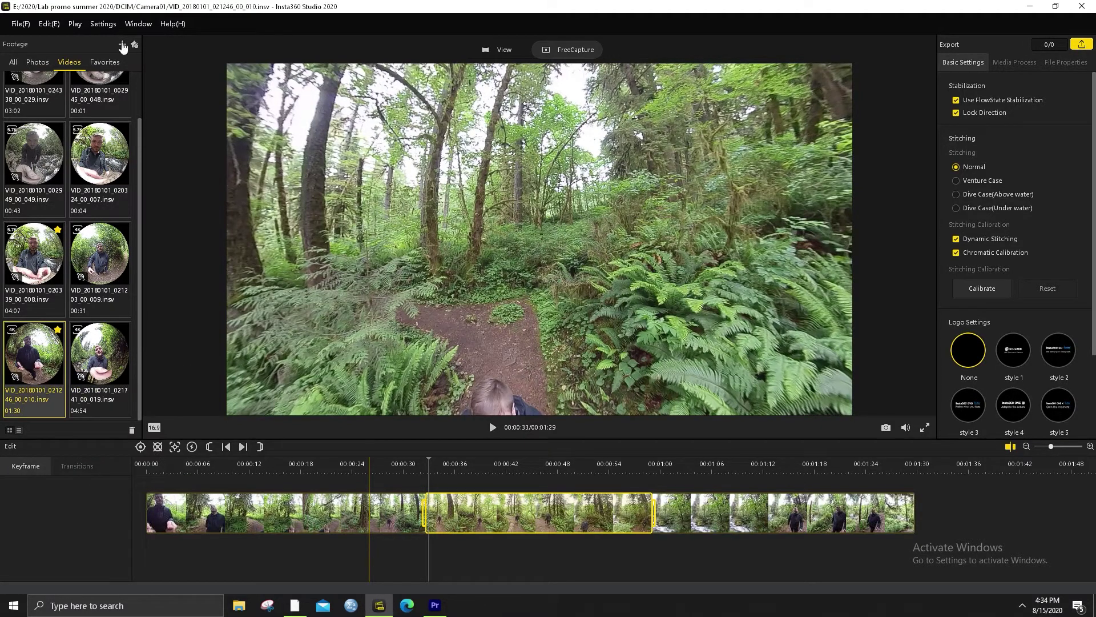
left_click(105, 62)
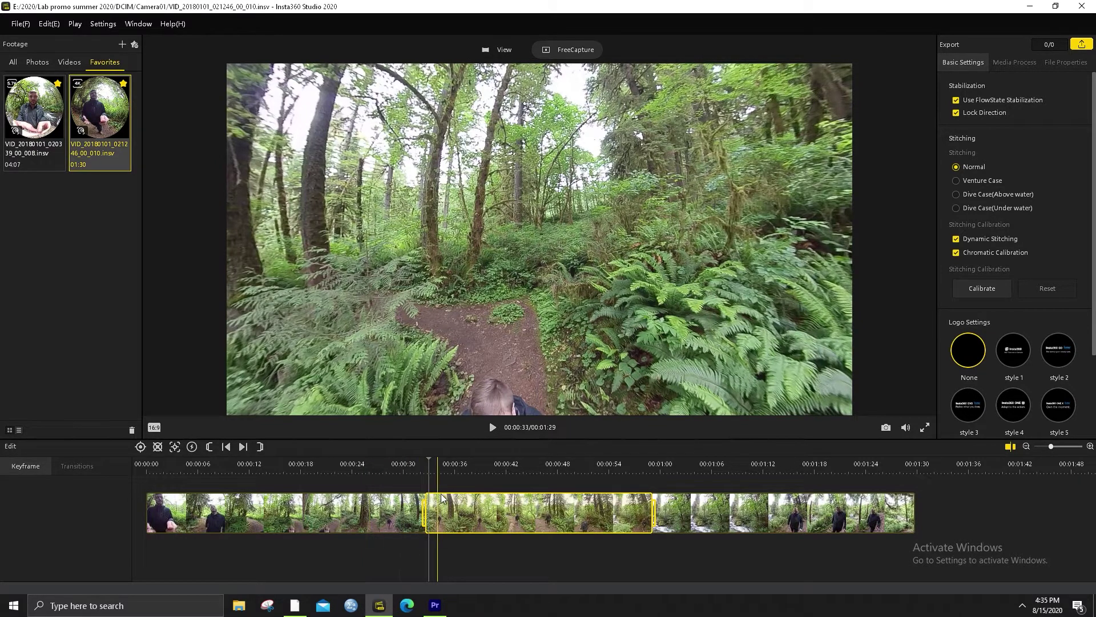
left_click(427, 469)
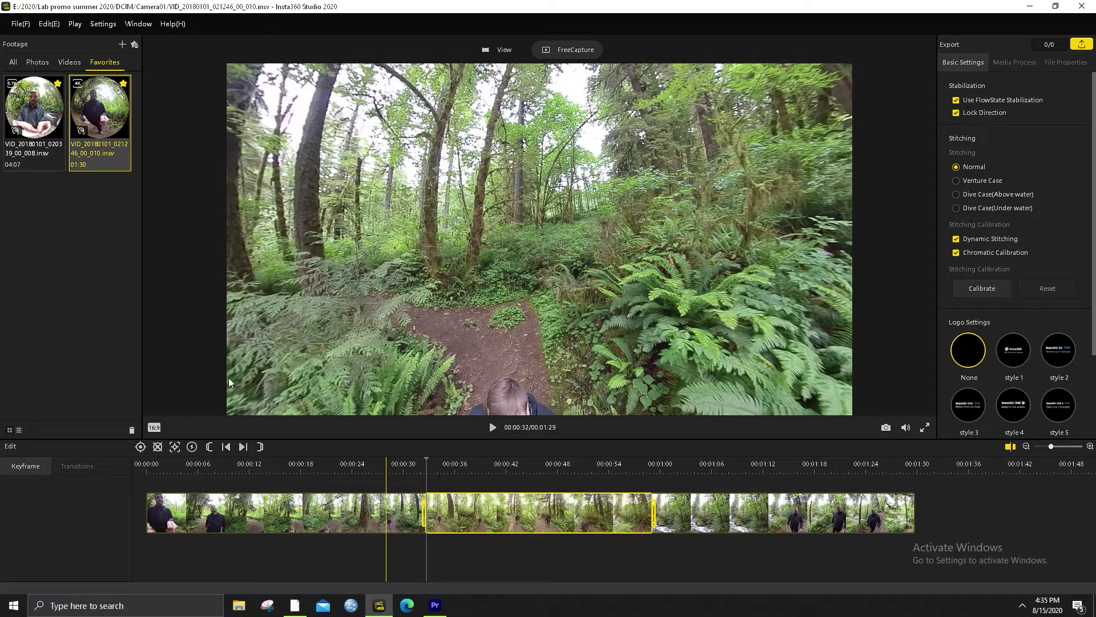
Add a 2x TimeShift speed section on the trail clip starting near 00:00:32
left_click(191, 448)
left_click_drag(652, 560, 563, 558)
left_click(588, 556)
left_click(527, 550)
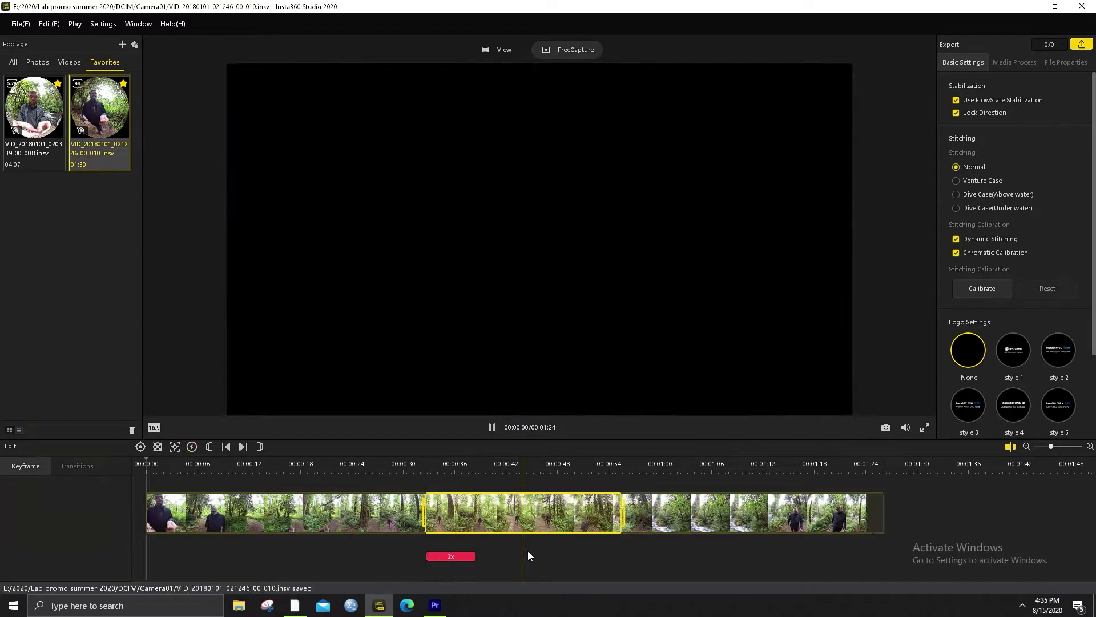
left_click_drag(472, 555, 520, 558)
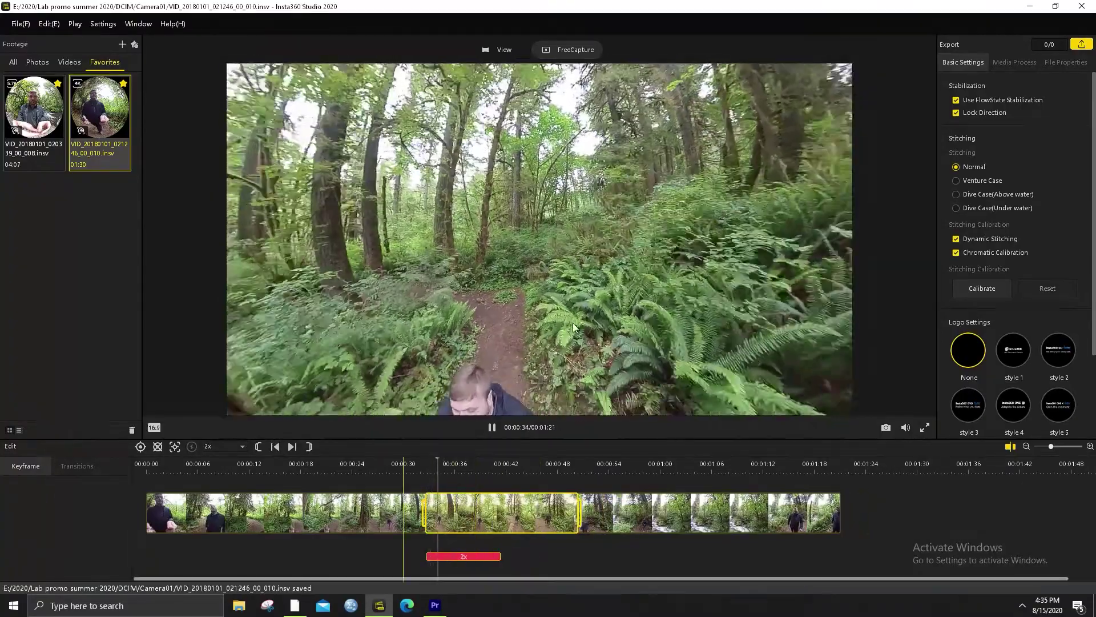
Play back the sped-up section from about 00:00:31 through 00:00:46, facing the trail
key("space")
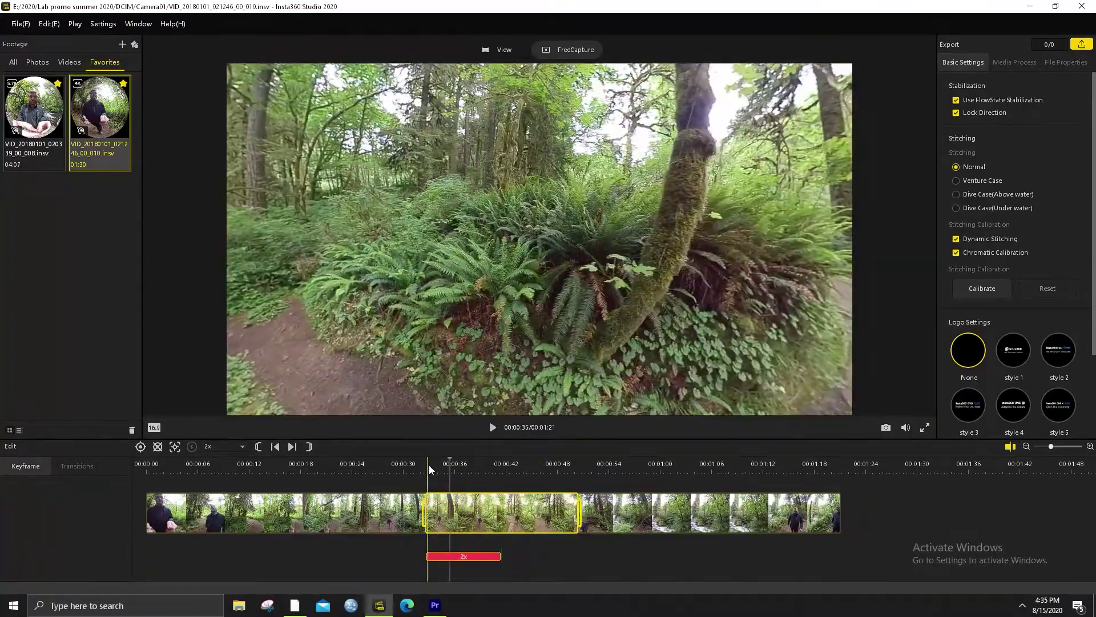
left_click(430, 465)
left_click_drag(553, 267, 460, 266)
key("space")
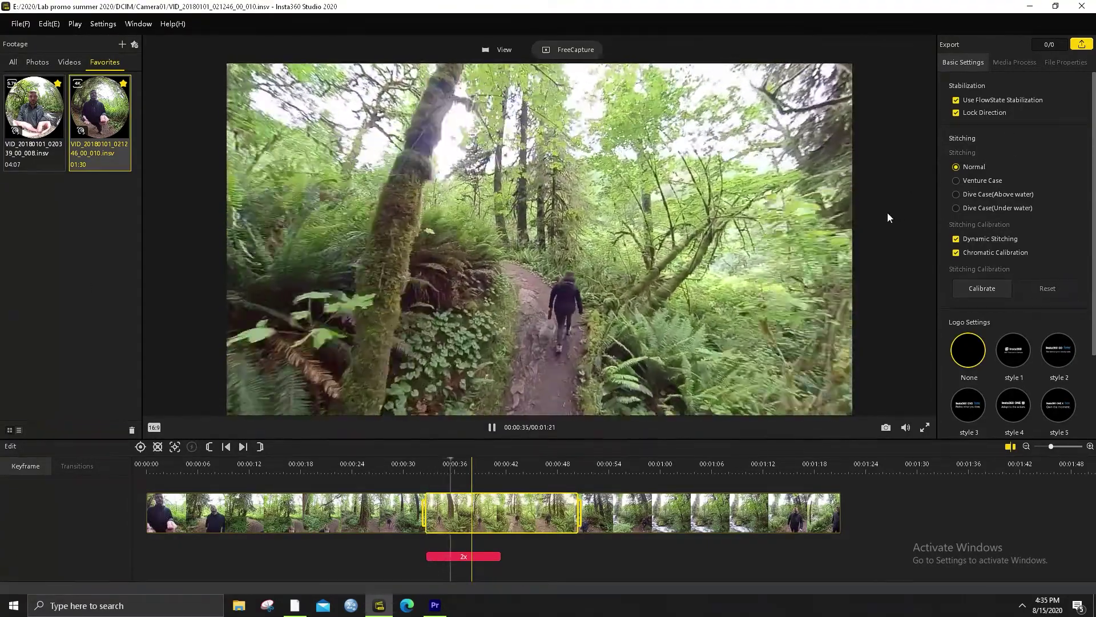
key("space")
left_click(416, 463)
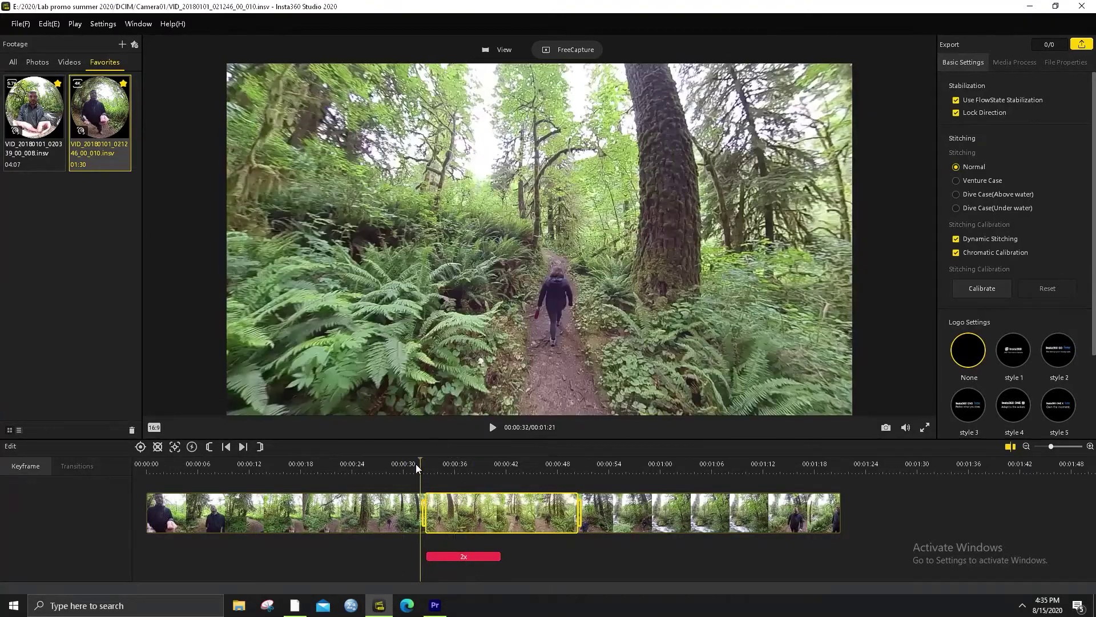
key("space")
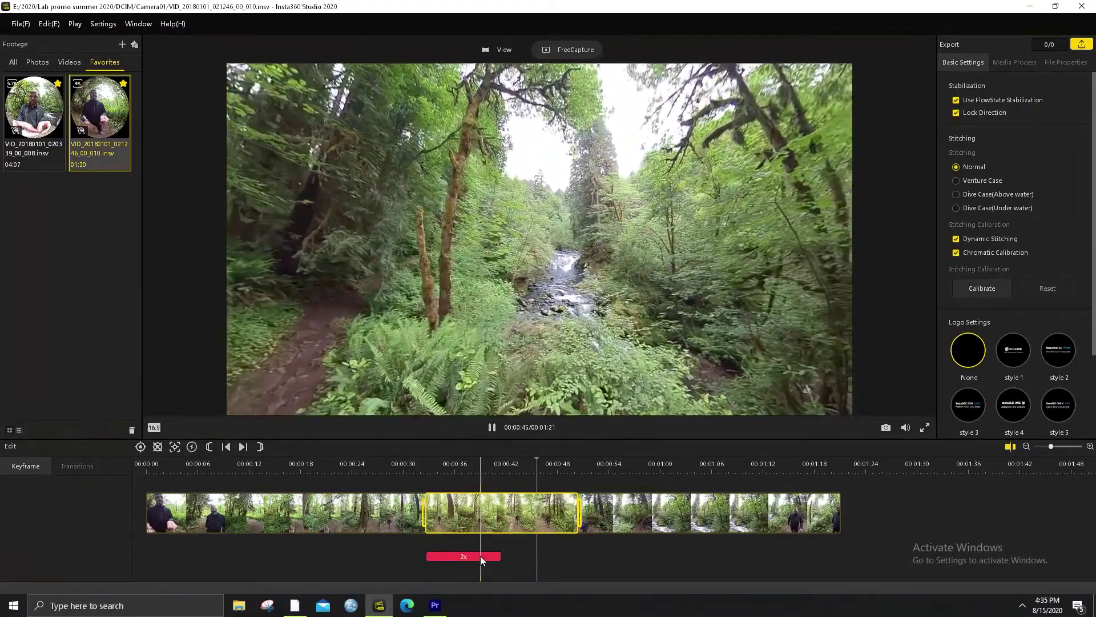
key("space")
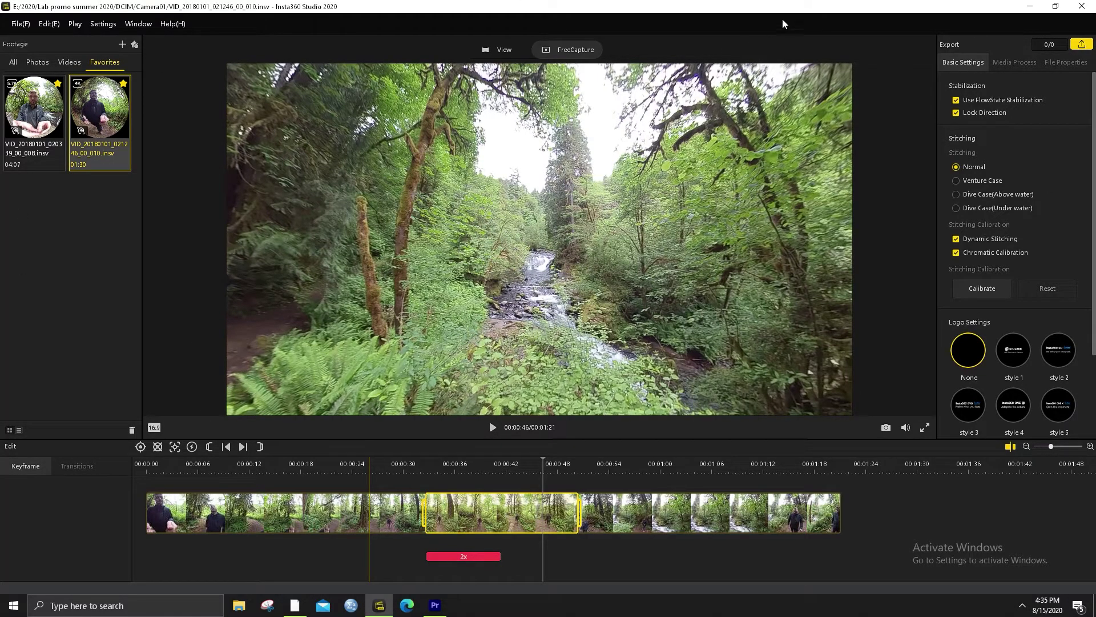
Switch Insta360 Studio's preview to plain view and bring Premiere Pro to the front
left_click(499, 51)
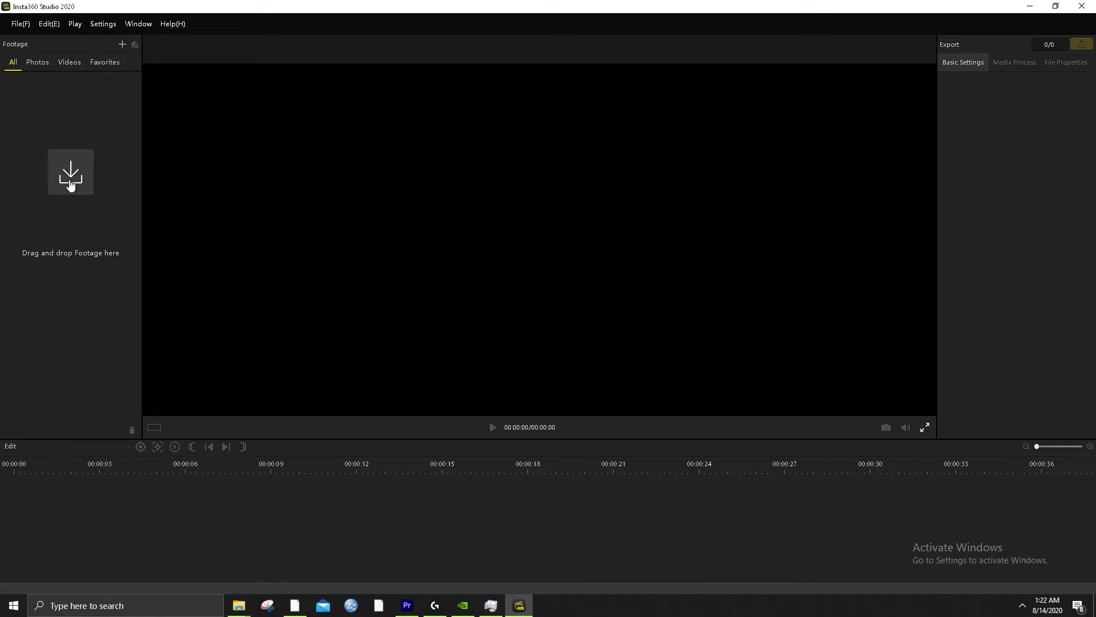
left_click(23, 25)
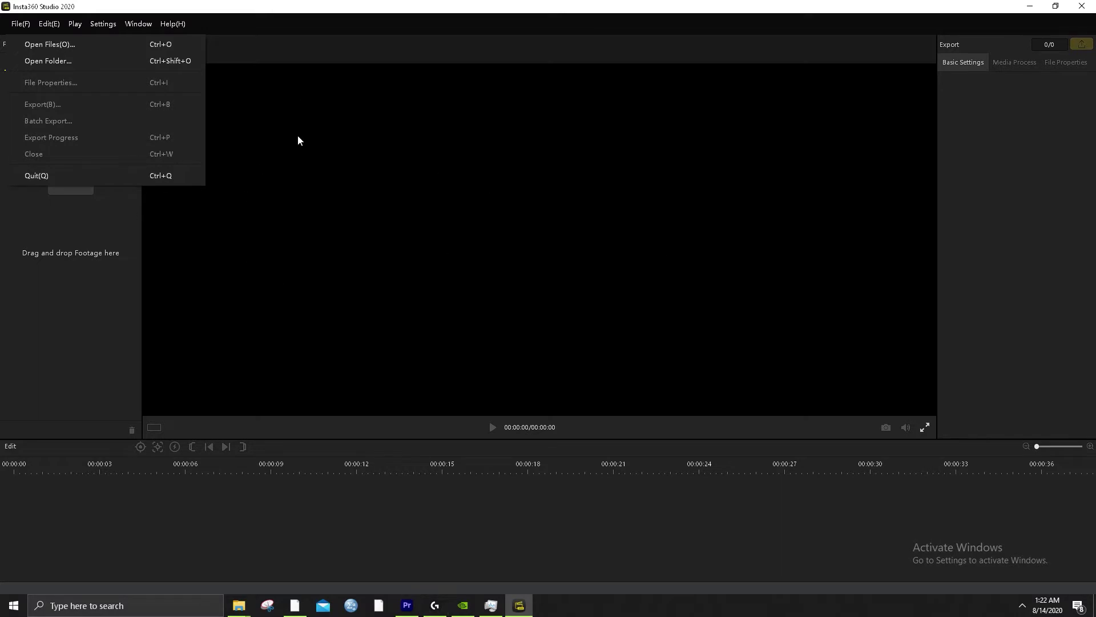
left_click(394, 5)
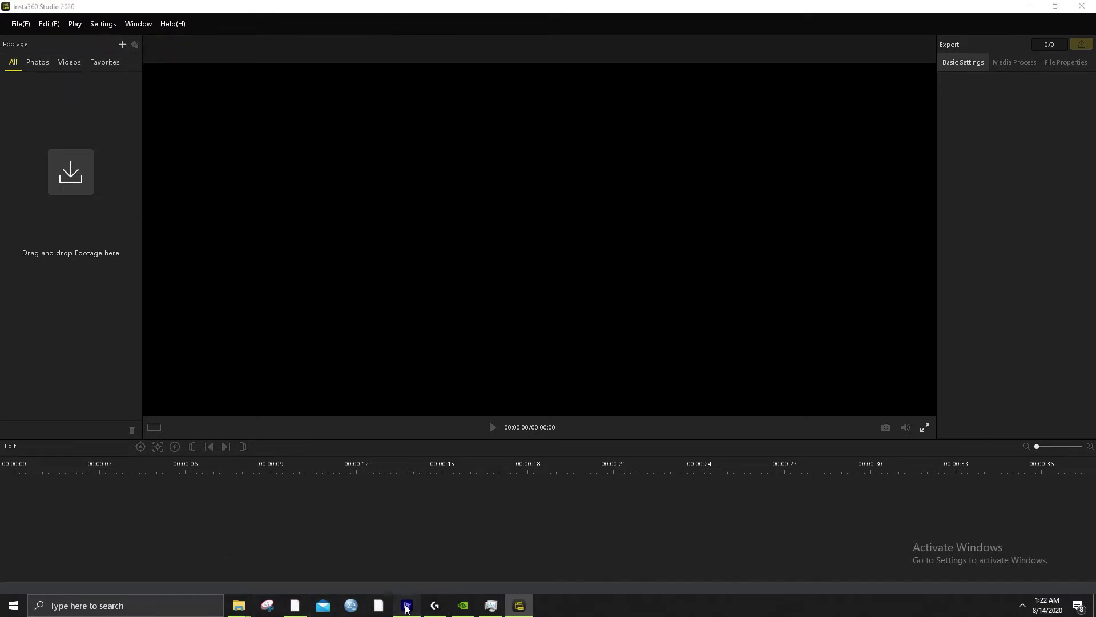
left_click(407, 607)
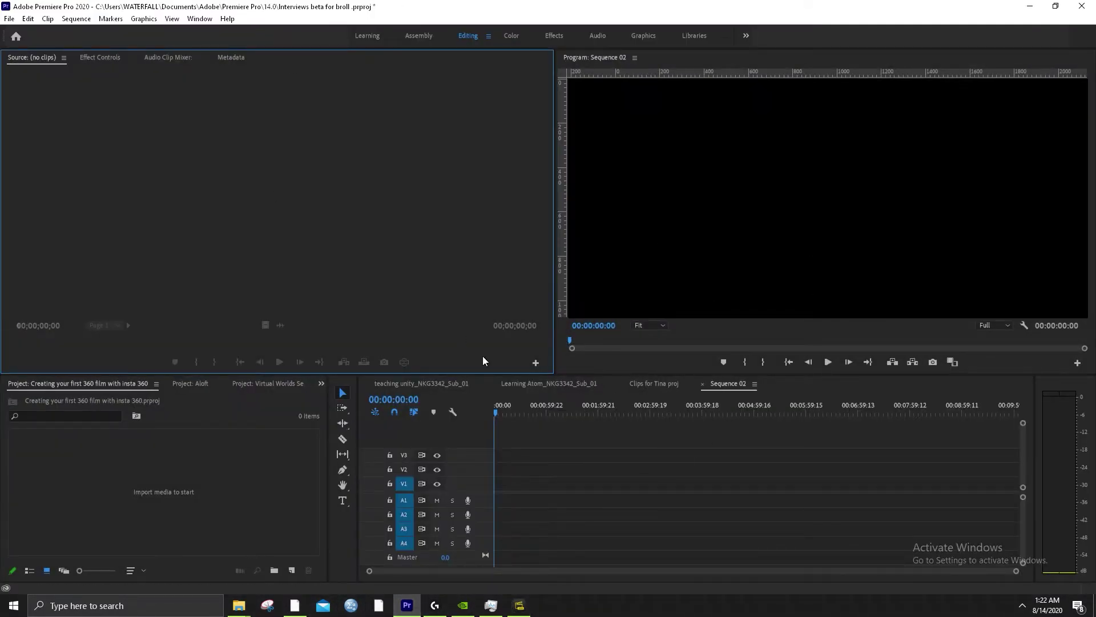
Start a new Premiere Pro project named 'vr 360 demo'
left_click(128, 500)
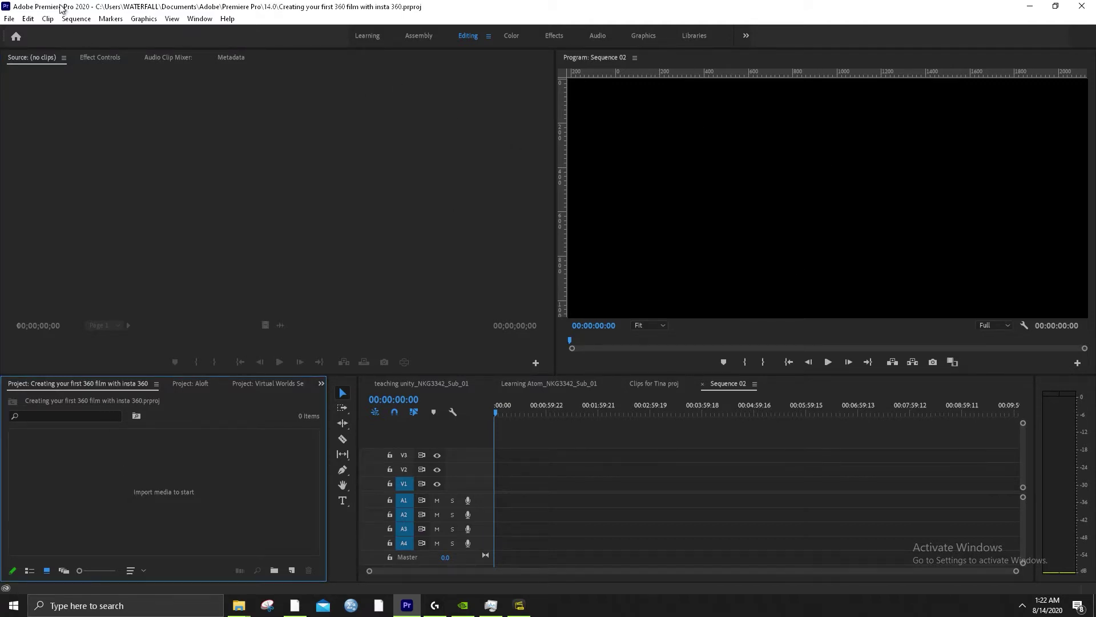
left_click(9, 19)
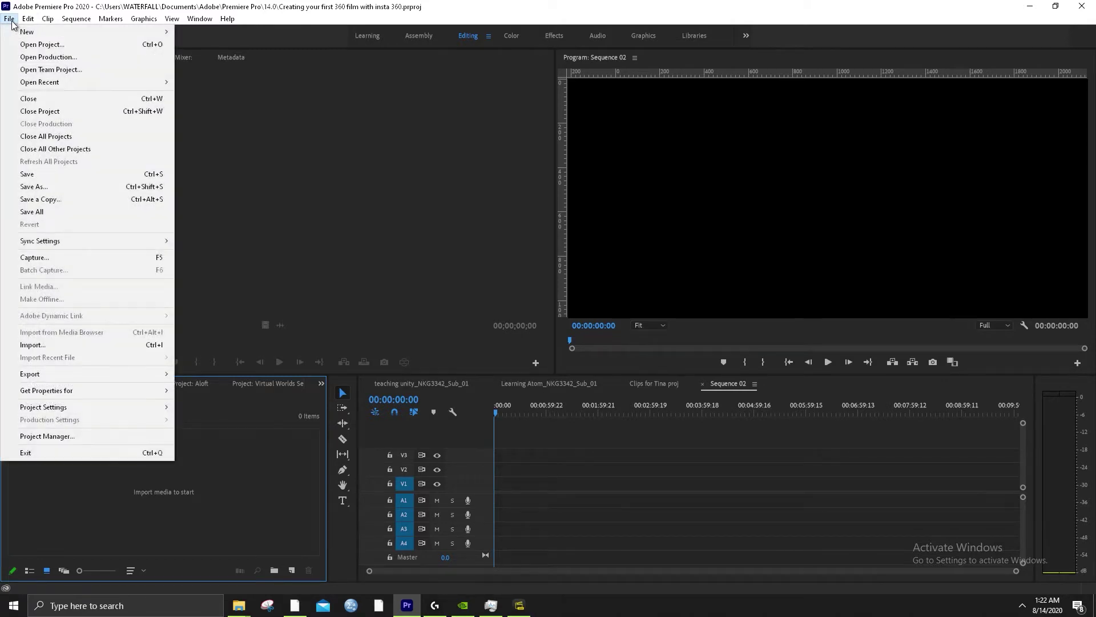
mouse_move(35, 31)
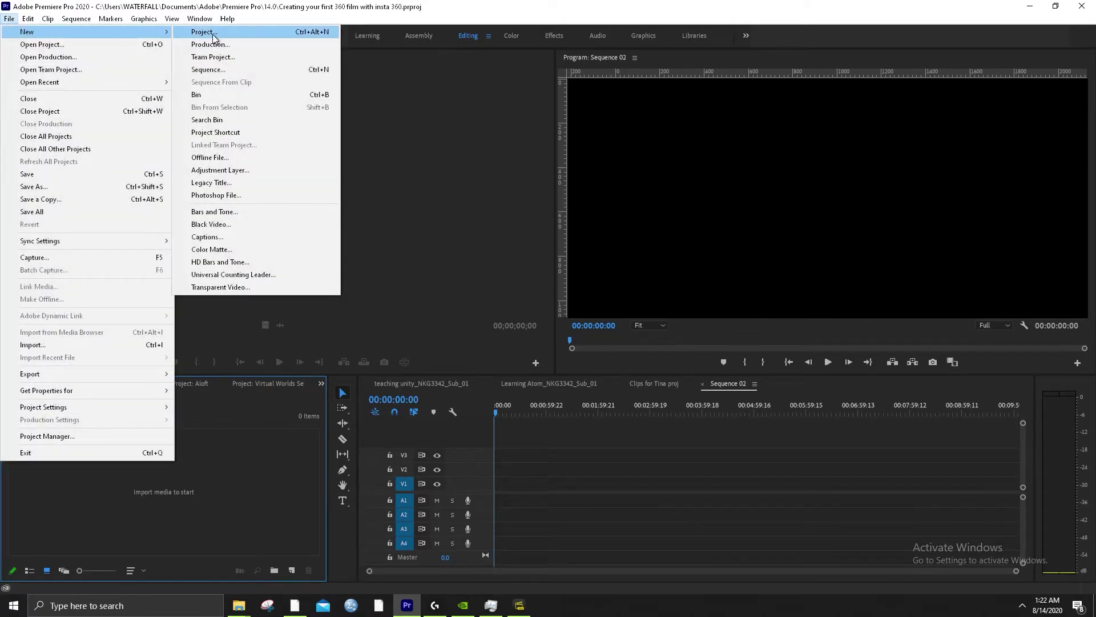
left_click(206, 32)
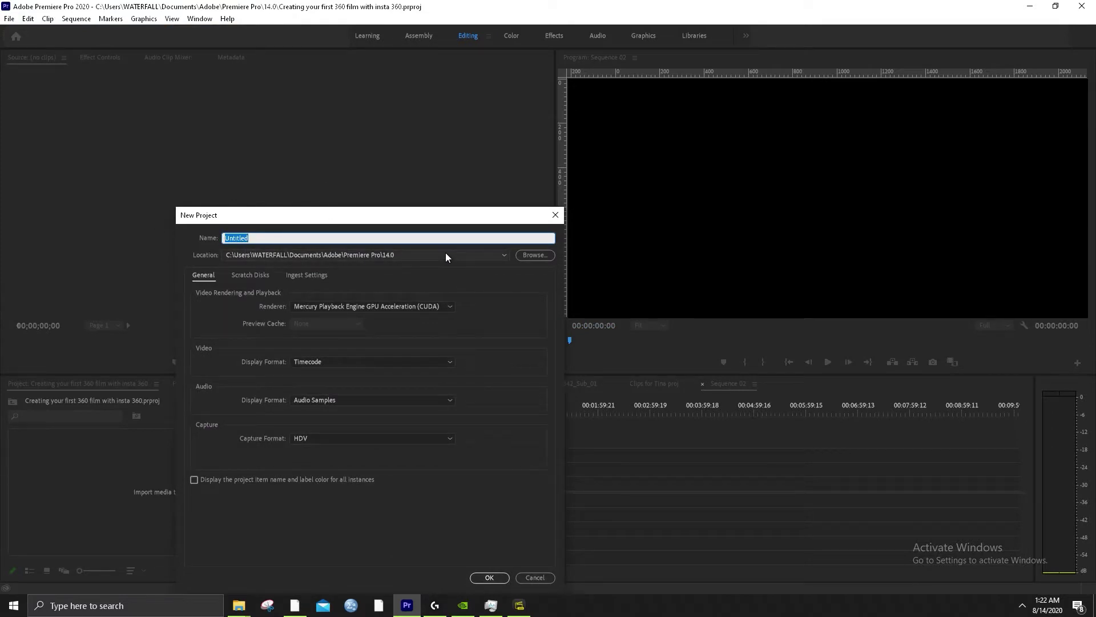
type("vr 360 demo")
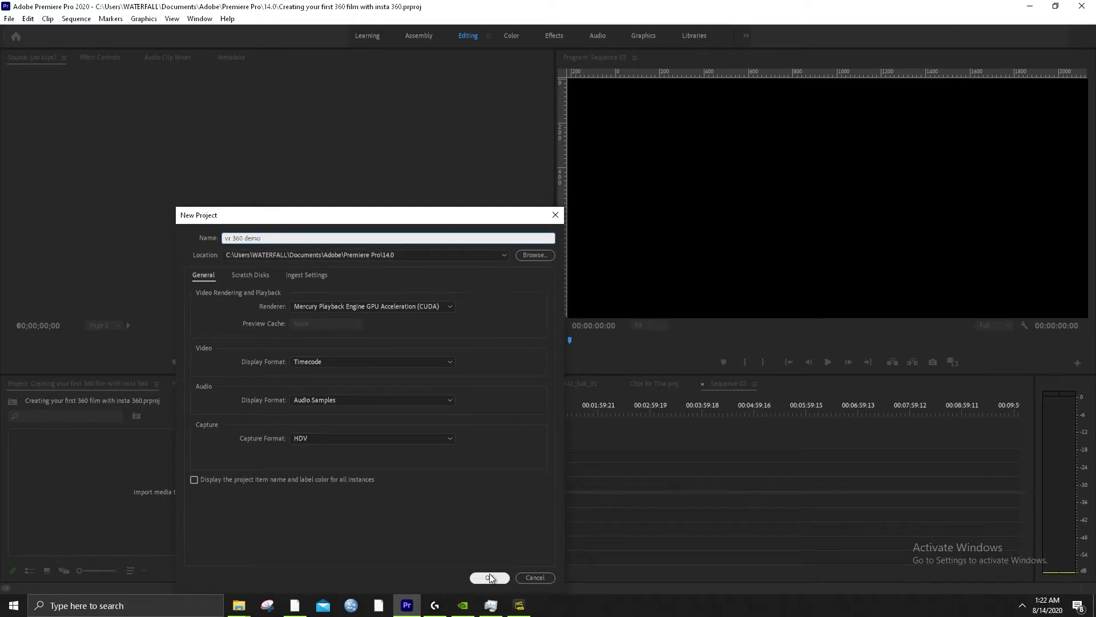
Review the Scratch Disks and Ingest Settings tabs, then create the project with default settings
left_click(250, 275)
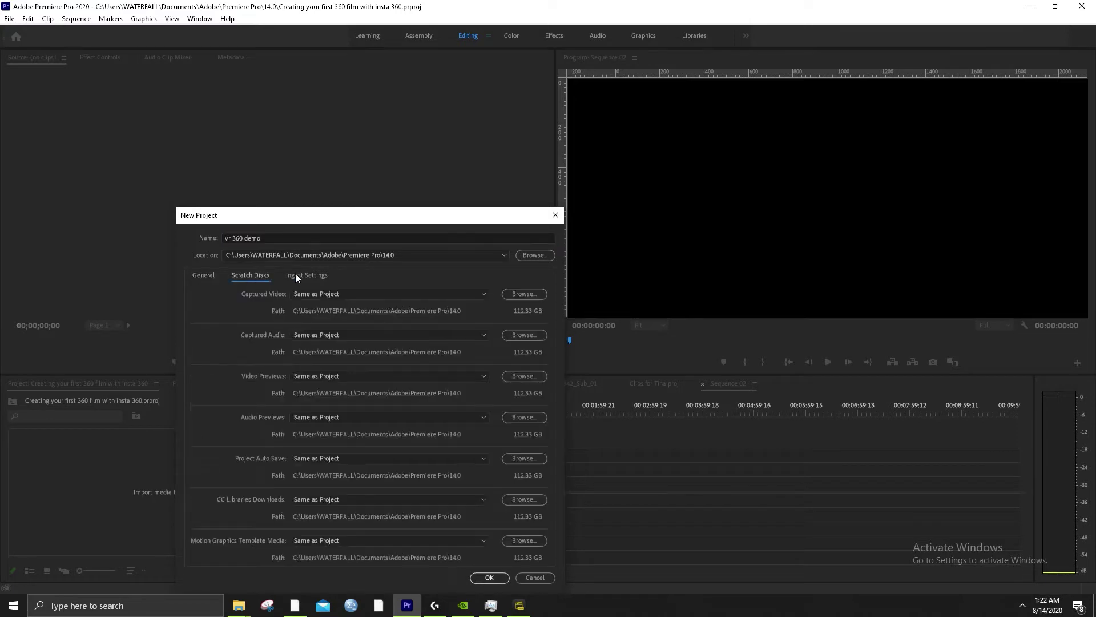
left_click(309, 275)
left_click(254, 275)
left_click(214, 273)
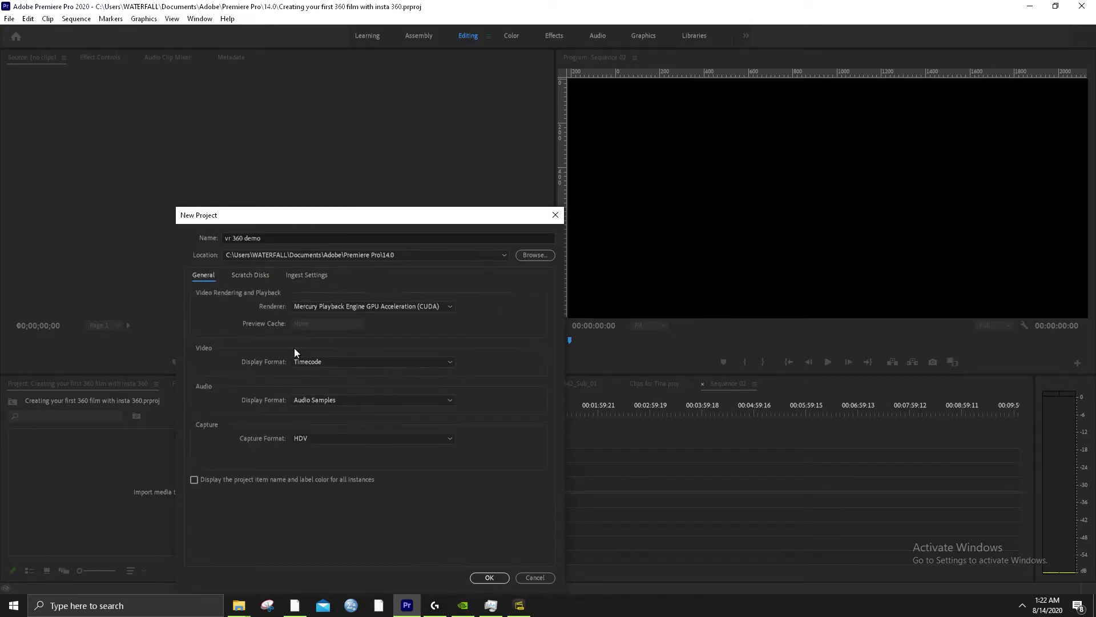
left_click(296, 276)
left_click(248, 276)
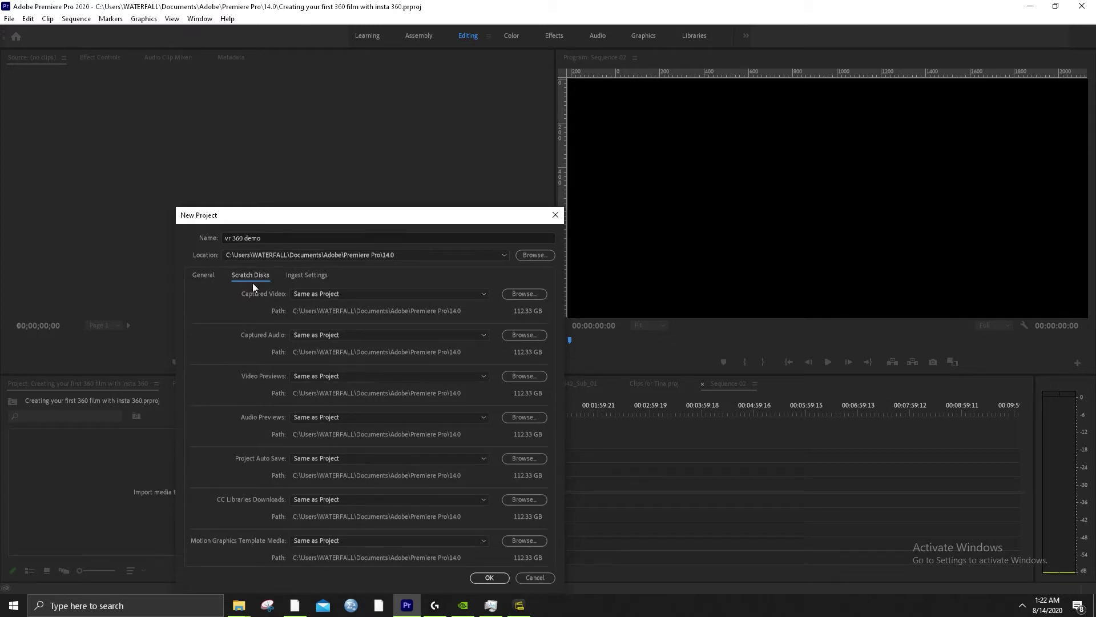
left_click(203, 275)
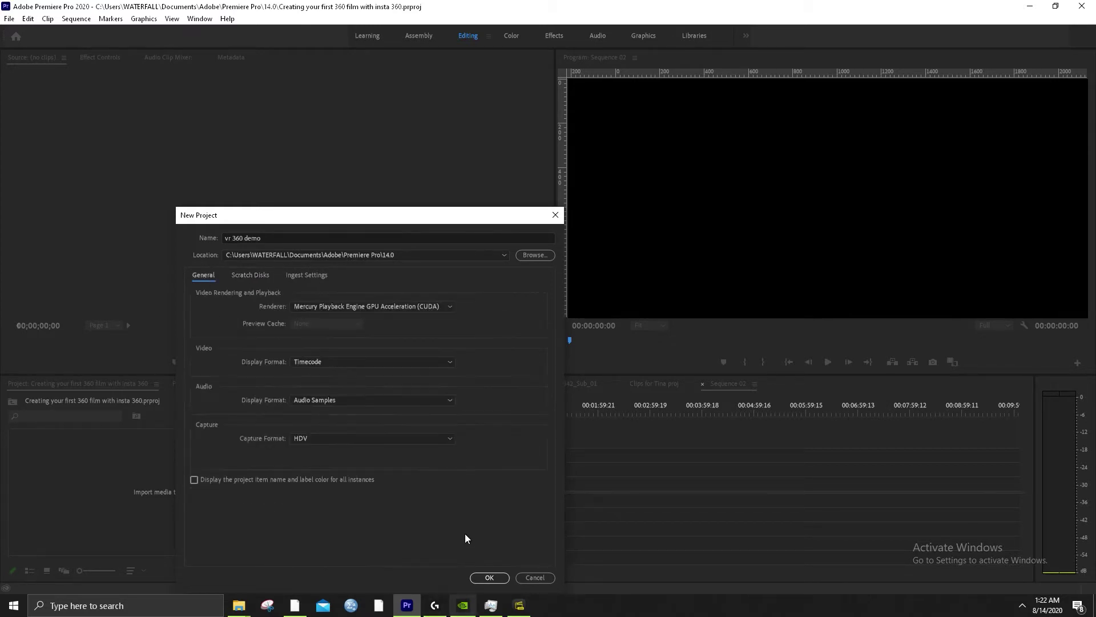
left_click(489, 577)
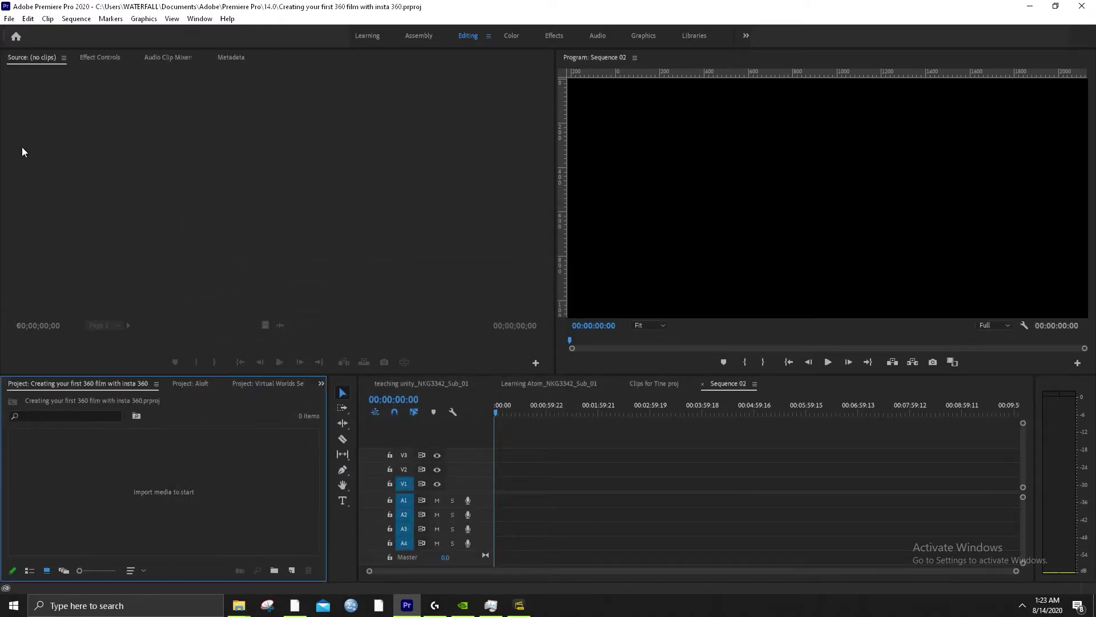
Browse the import dialog to USB Drive (G:)\DCIM\Camera01 and sort its files by size
left_click(9, 18)
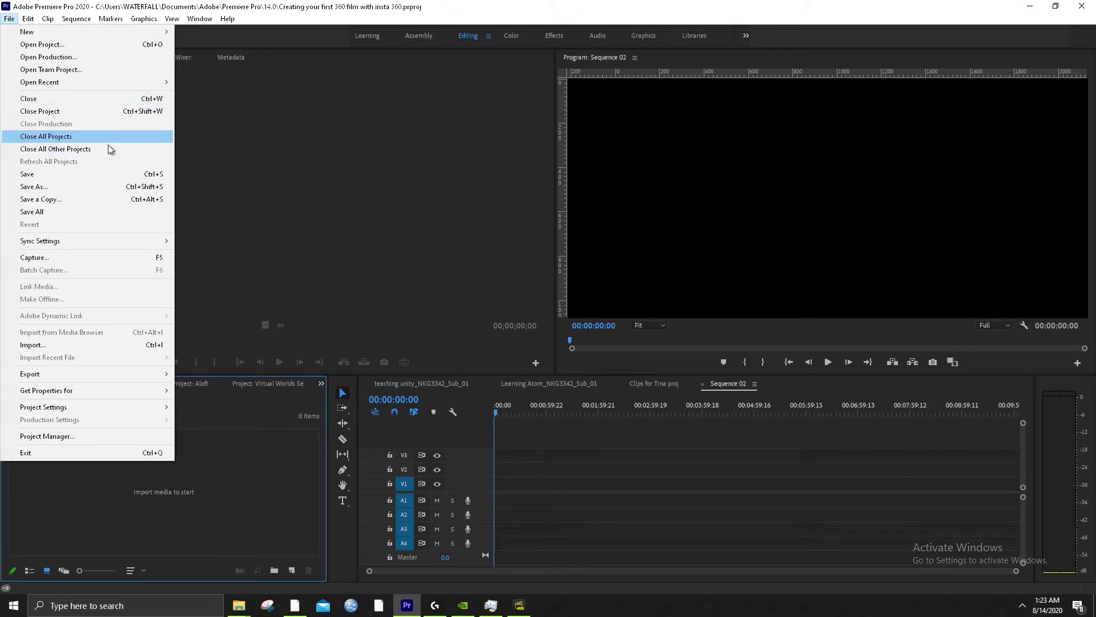
left_click(142, 345)
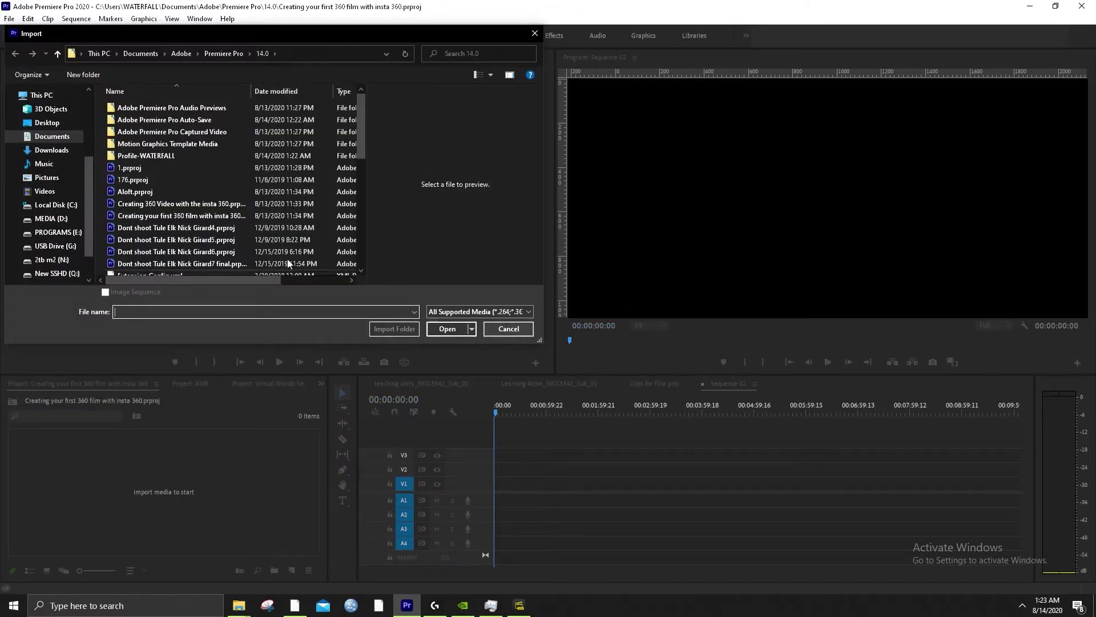
left_click(56, 205)
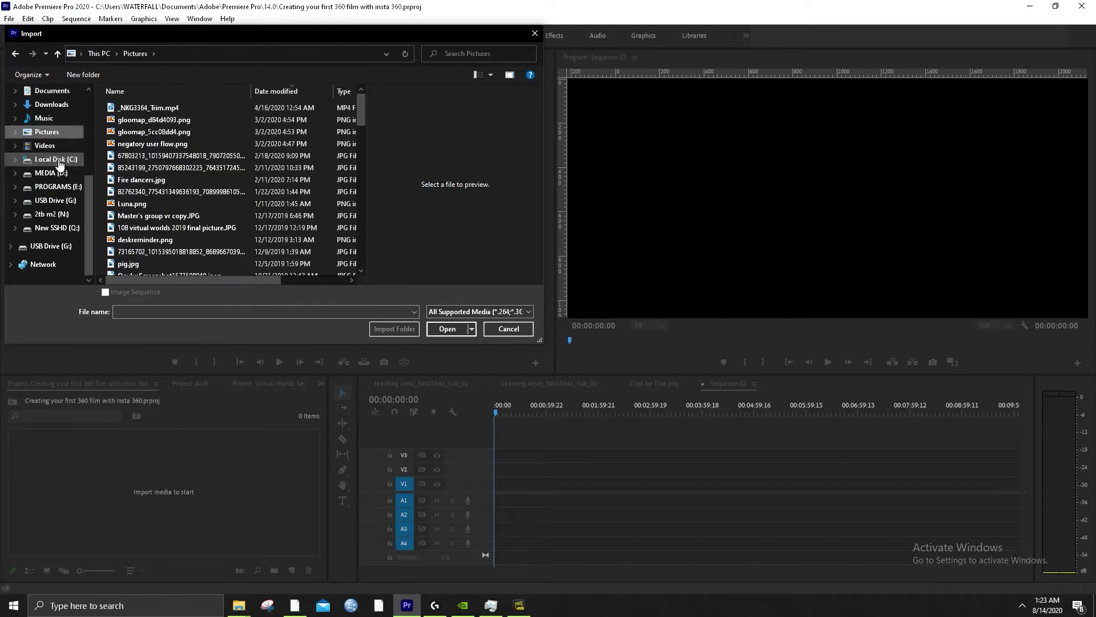
left_click(51, 246)
left_click(157, 107)
double_click(156, 107)
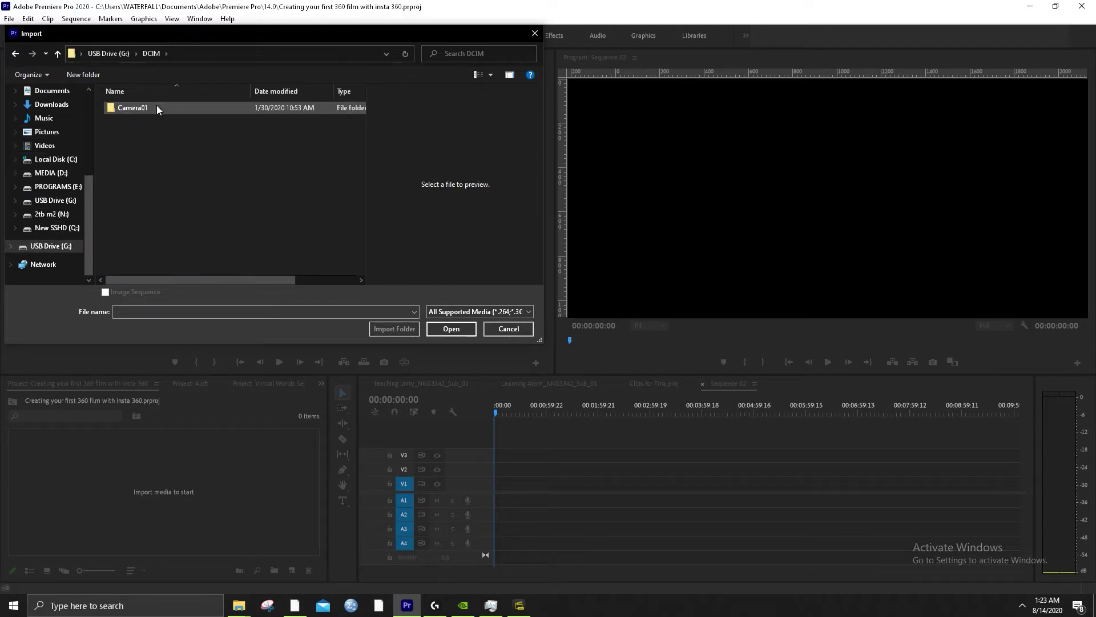
double_click(156, 108)
scroll(194, 209, "down", 2)
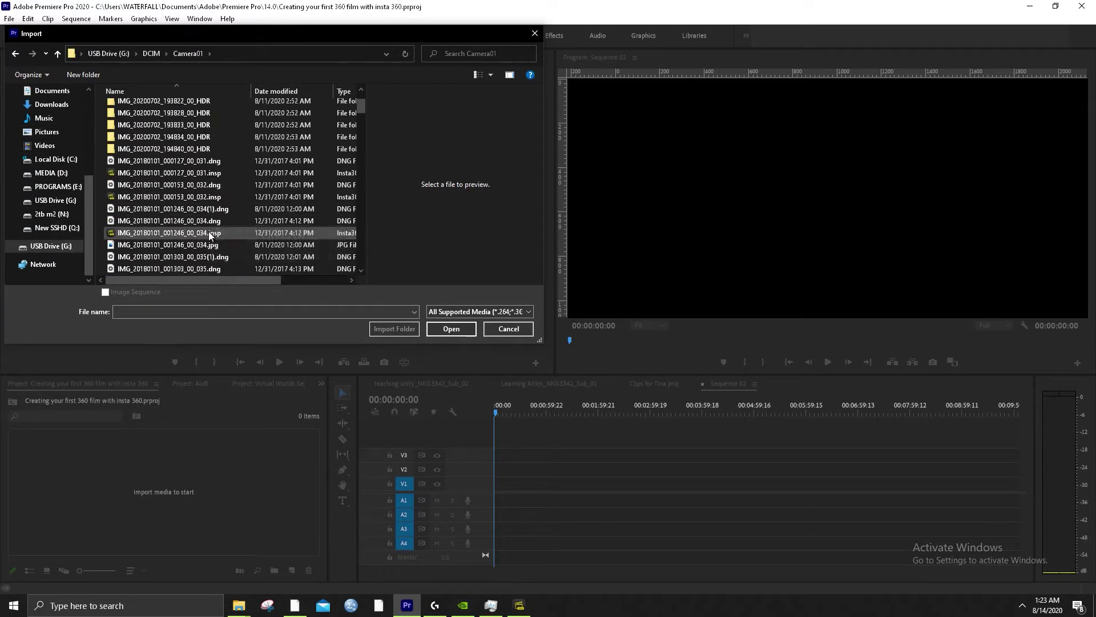
left_click(234, 197)
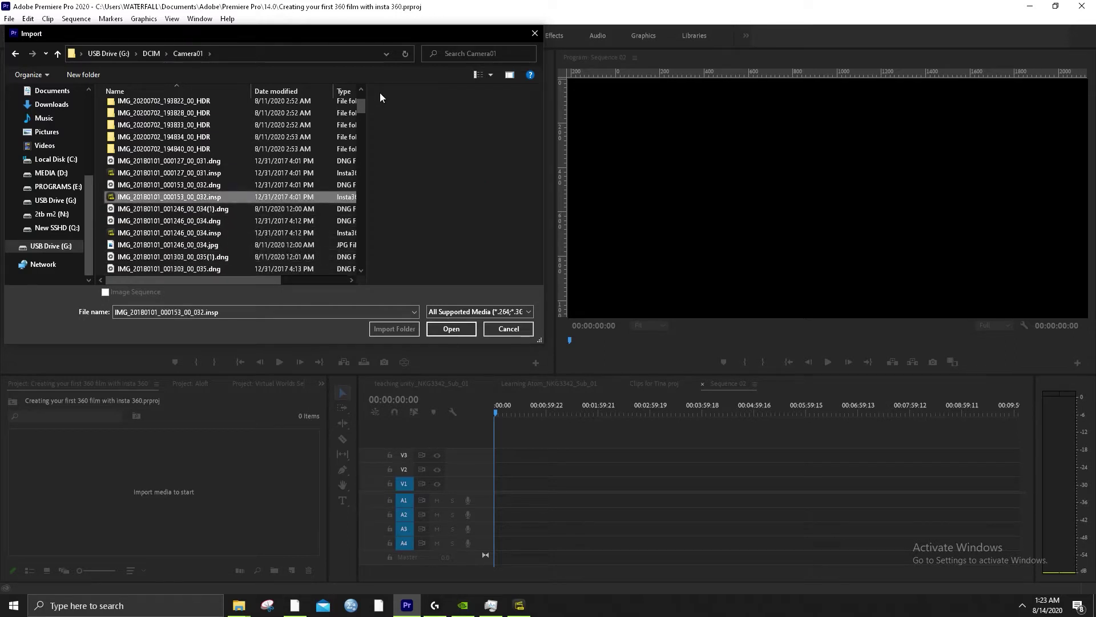
left_click_drag(545, 75, 920, 74)
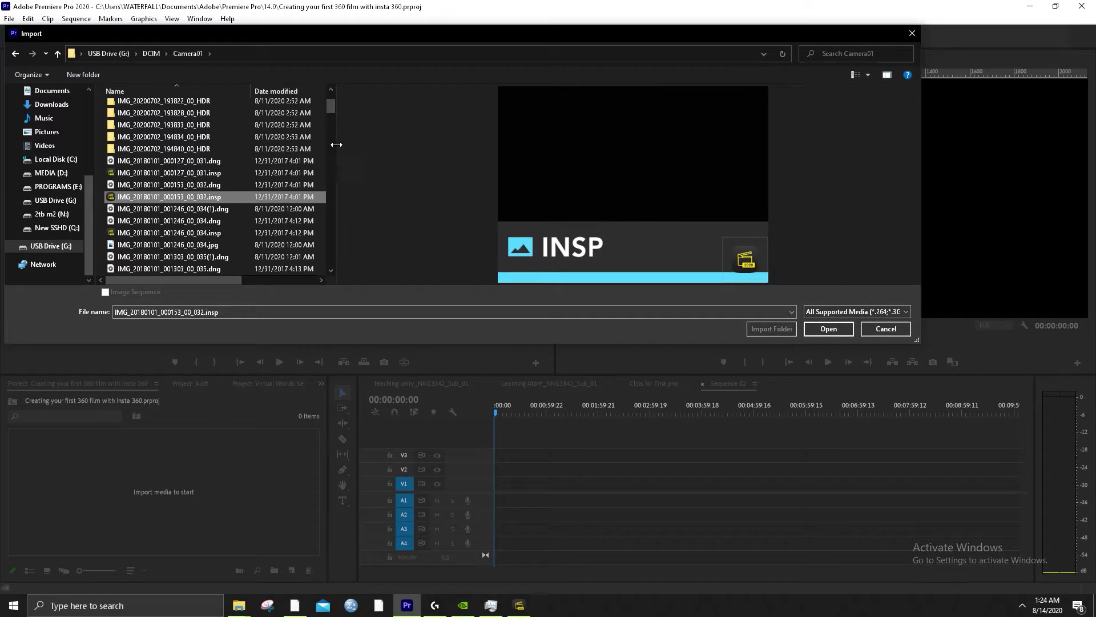
left_click_drag(335, 146, 578, 164)
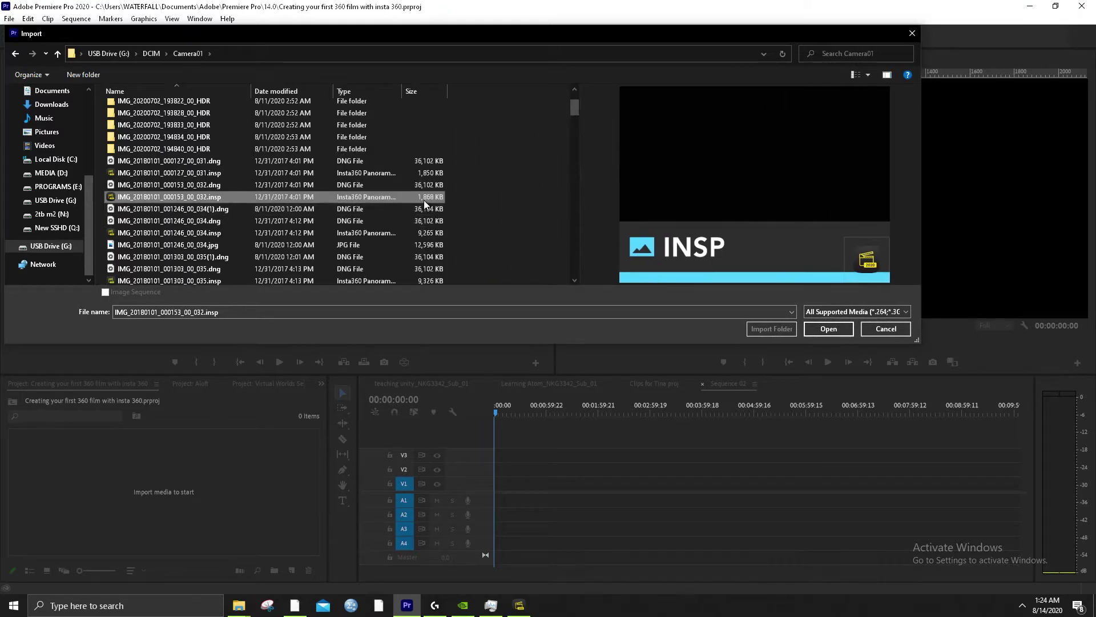
scroll(251, 217, "down", 4)
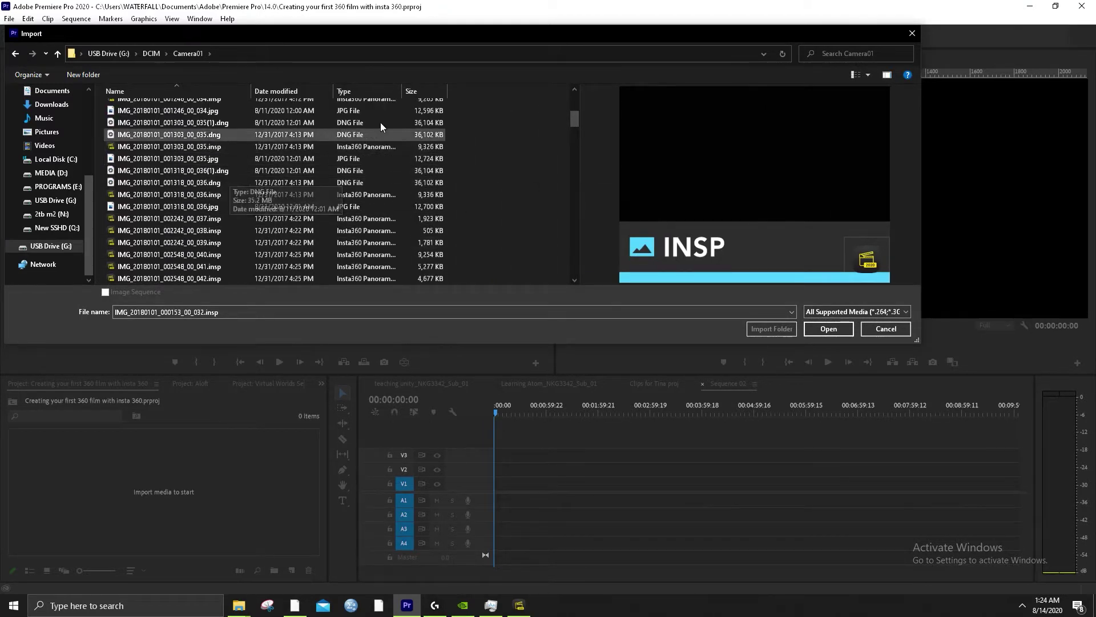
left_click(413, 90)
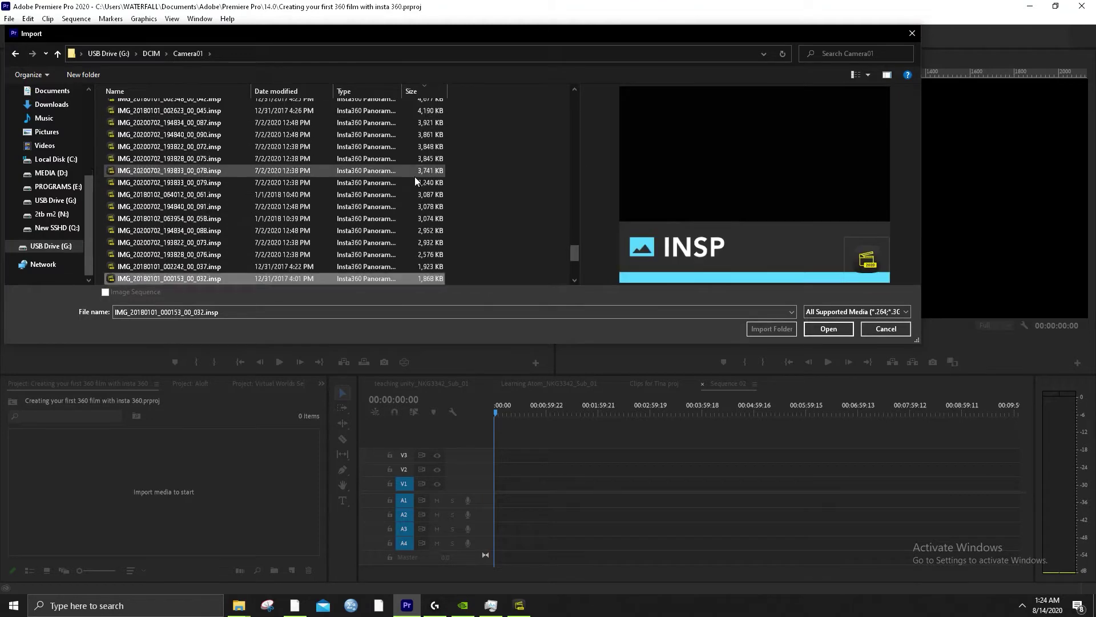
scroll(307, 196, "up", 15)
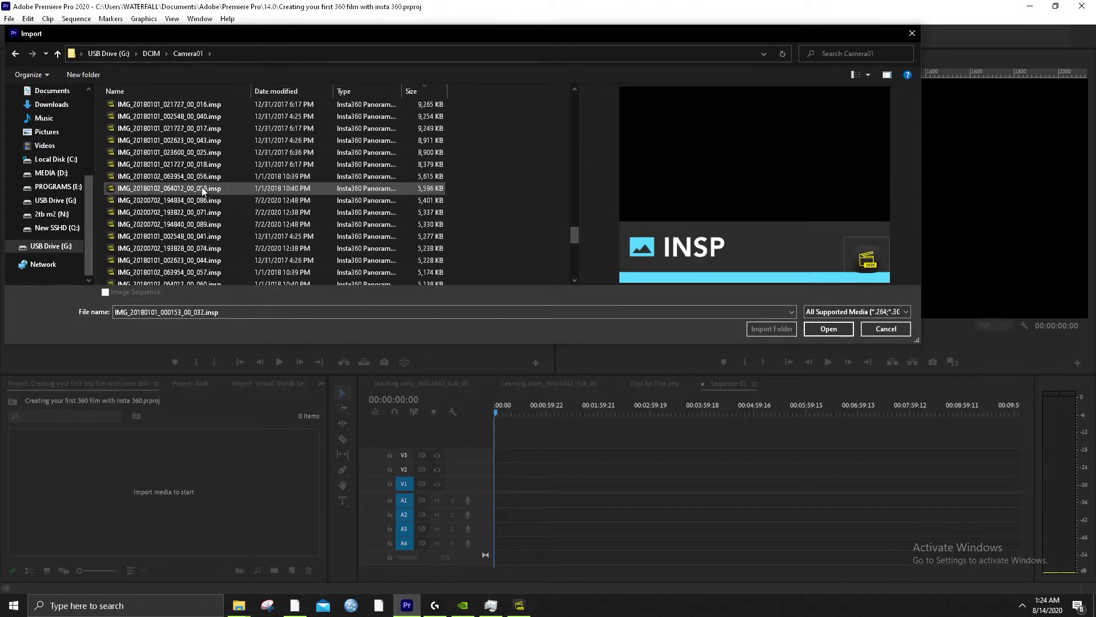
scroll(221, 171, "up", 2)
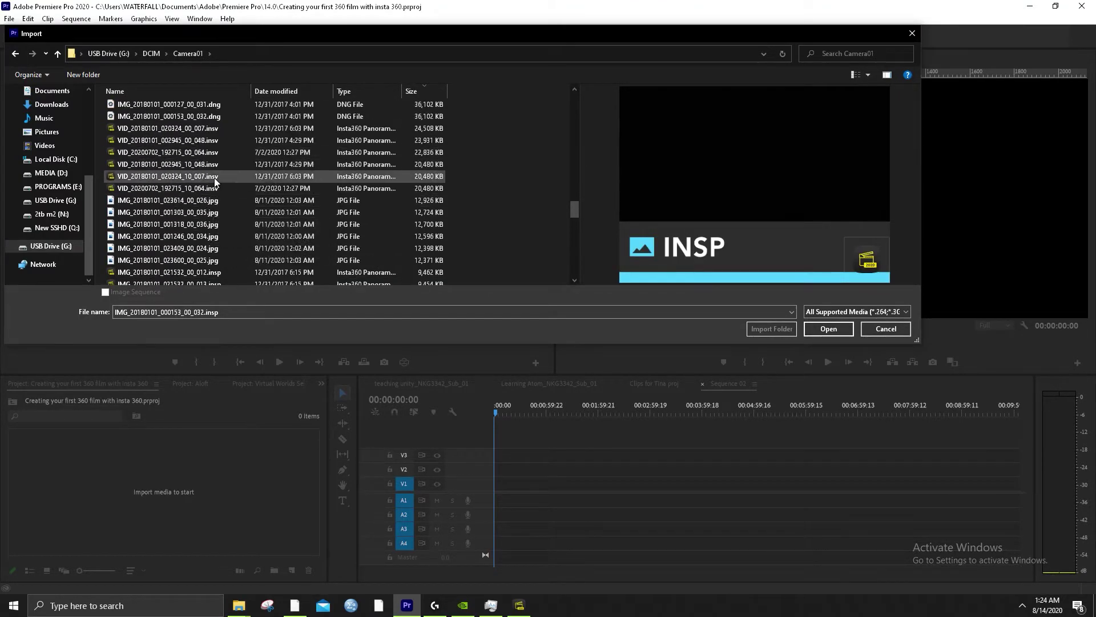
Preview the insv videos and import VID_20180101_020324_00_007.insv
left_click(218, 188)
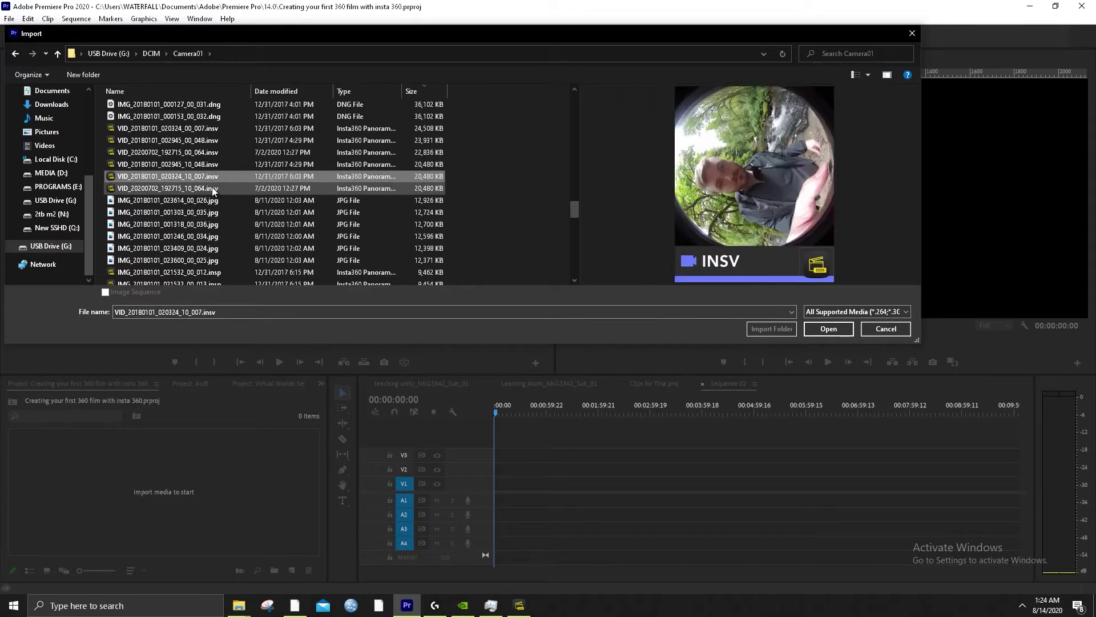
left_click(212, 177)
left_click(212, 165)
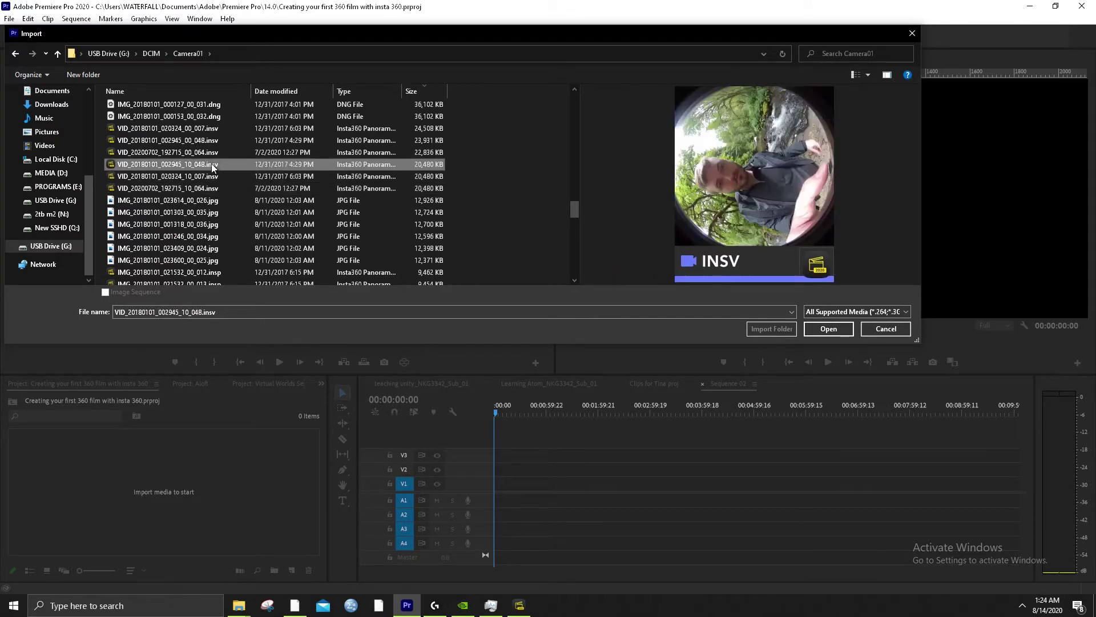
left_click(213, 153)
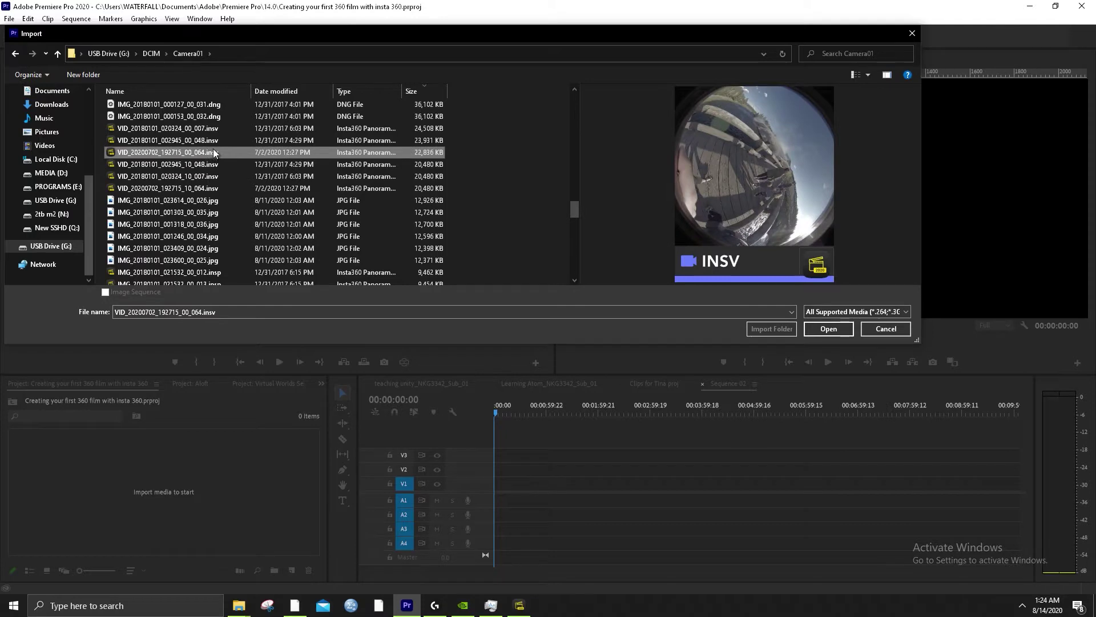
left_click(210, 117)
left_click(207, 129)
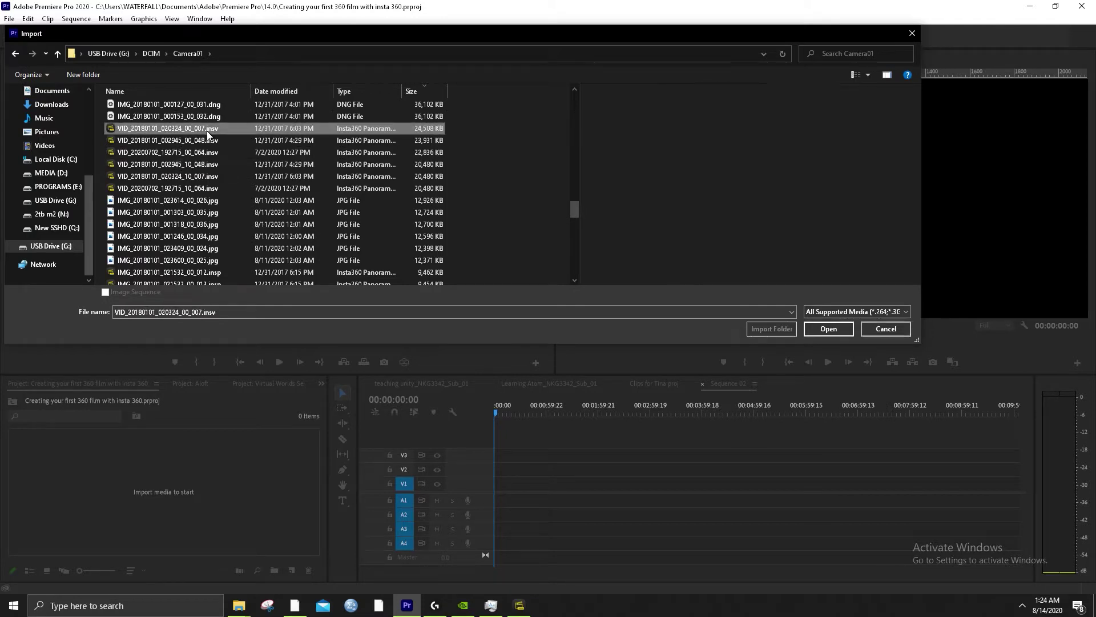
scroll(201, 216, "up", 2)
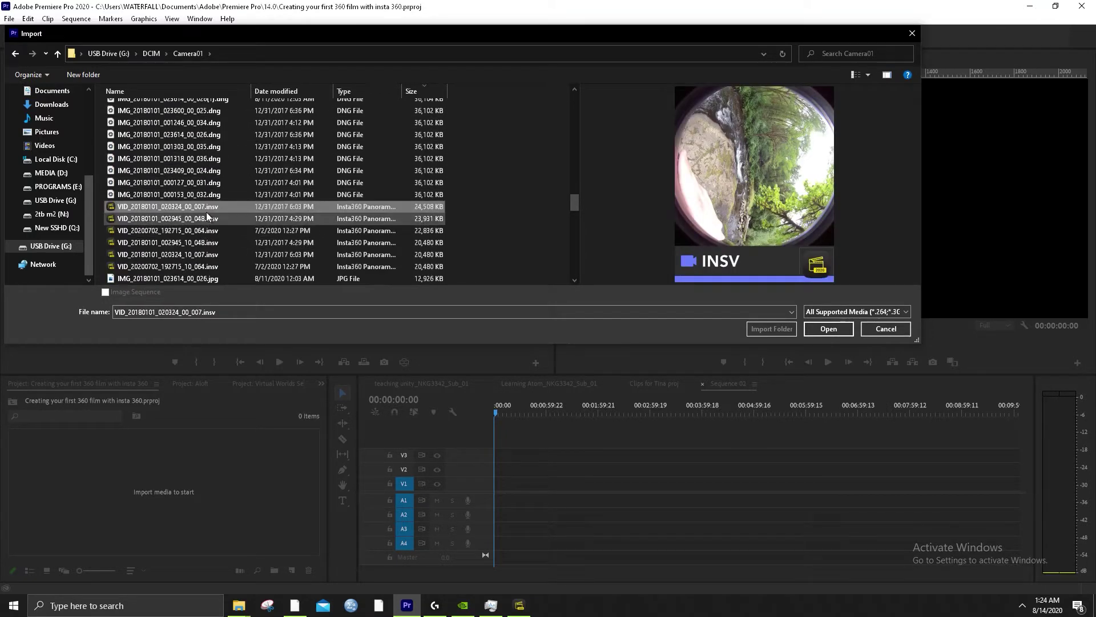
left_click(838, 331)
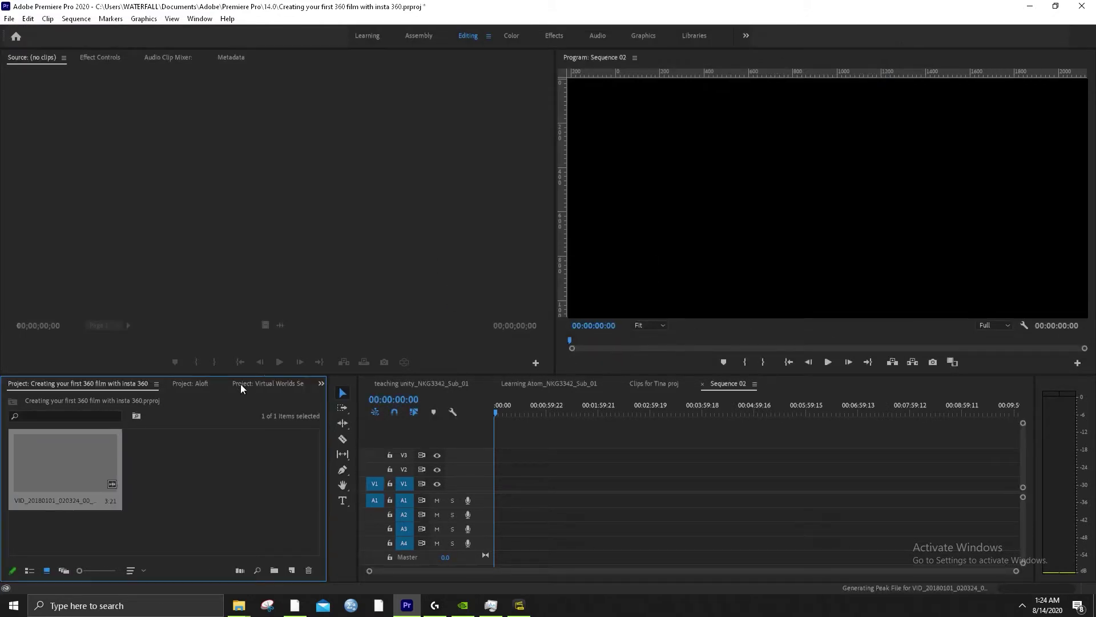
Load VID_20180101_020324_00_007.insv into the Source Monitor and play it to 00:00:03:17
left_click_drag(63, 463, 306, 333)
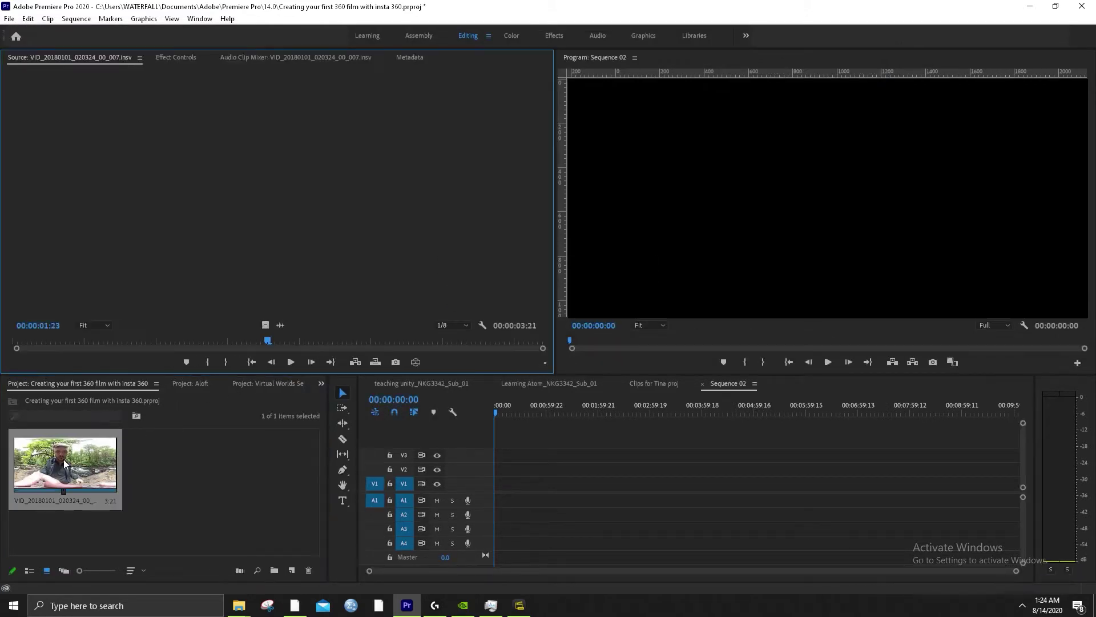
left_click(289, 368)
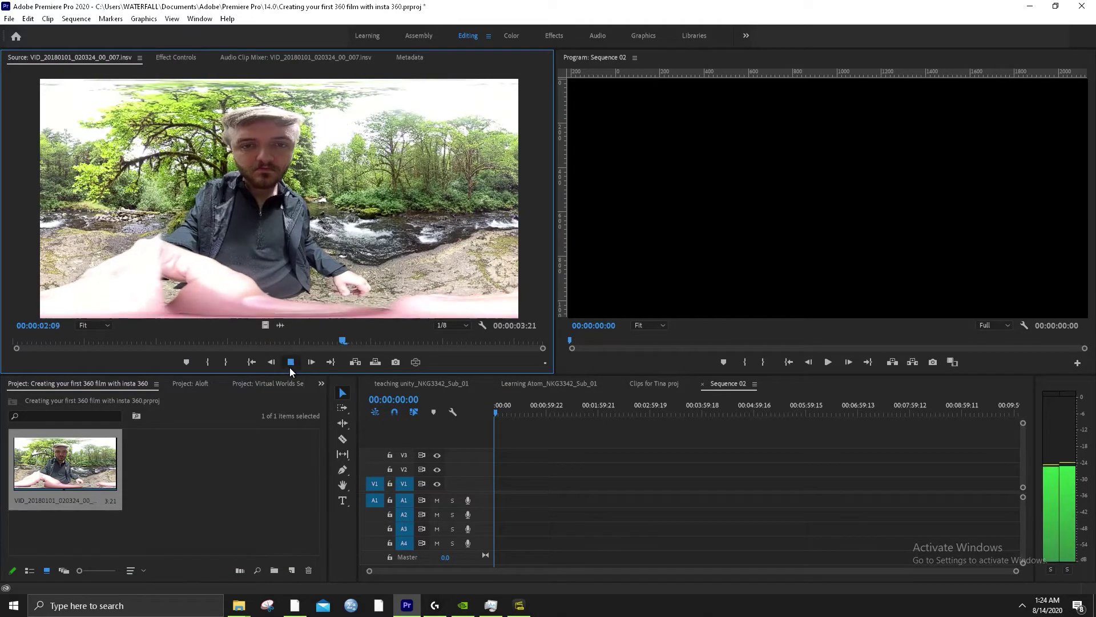
left_click(290, 363)
left_click(289, 363)
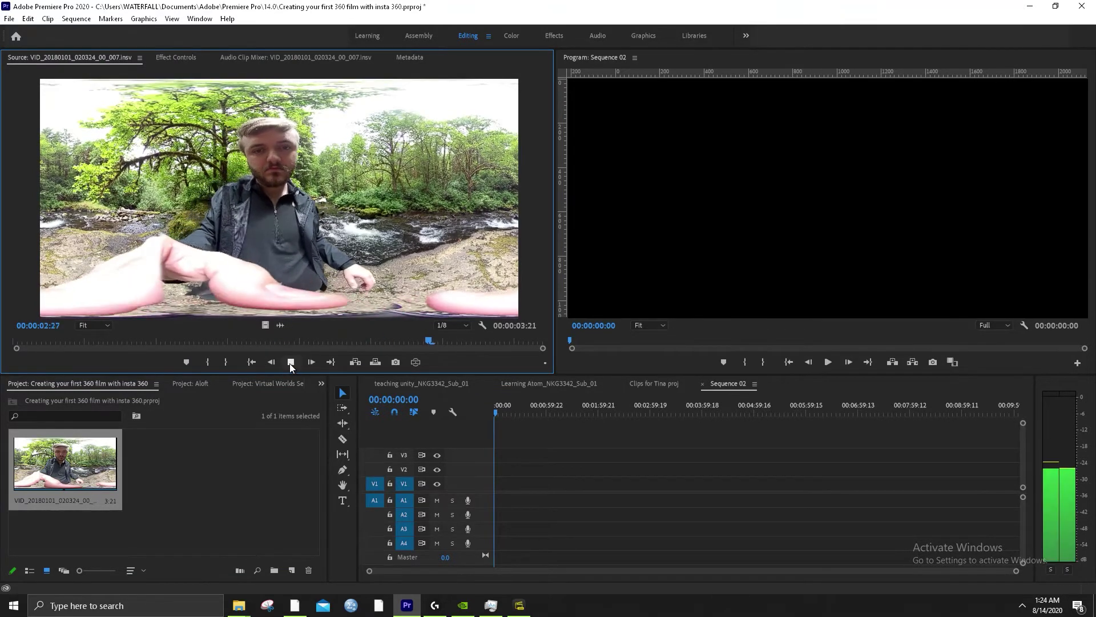
left_click(289, 363)
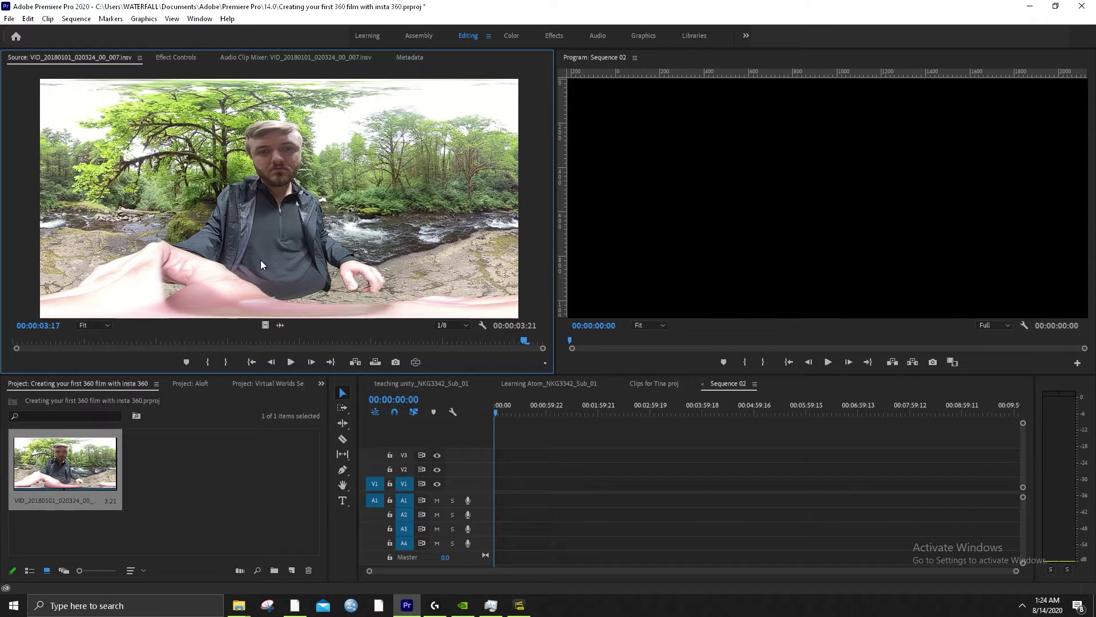
Look around the clip in VR Video Display, then return to the flat 360 frame
left_click(415, 362)
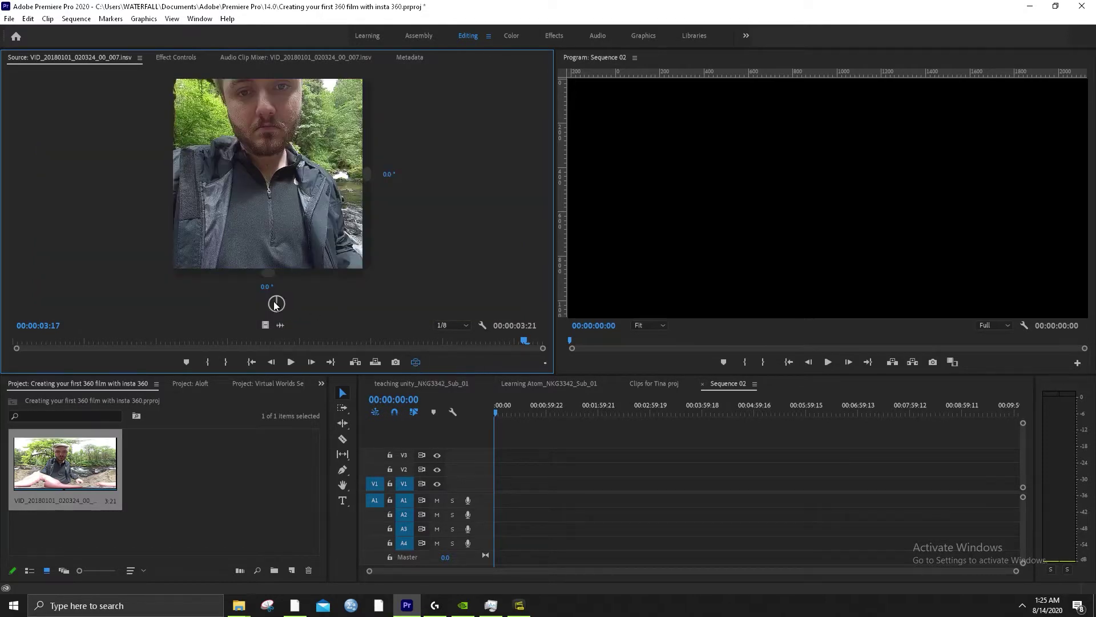
left_click_drag(275, 305, 279, 262)
left_click(419, 365)
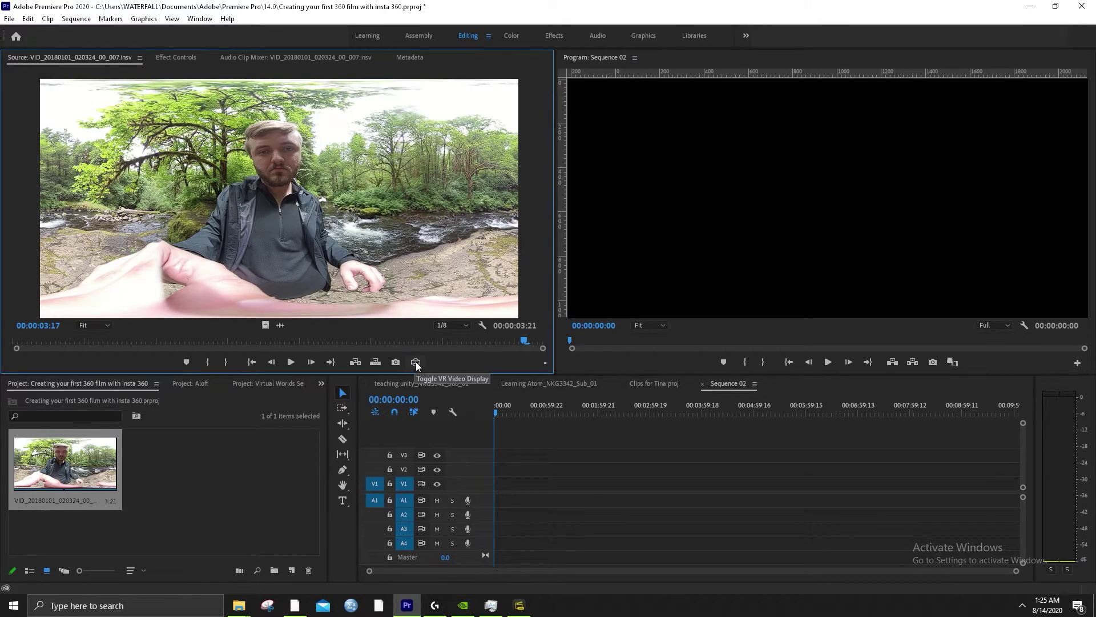
Bring up the Source Monitor's Button Editor for its transport controls
left_click(545, 363)
left_click(348, 321)
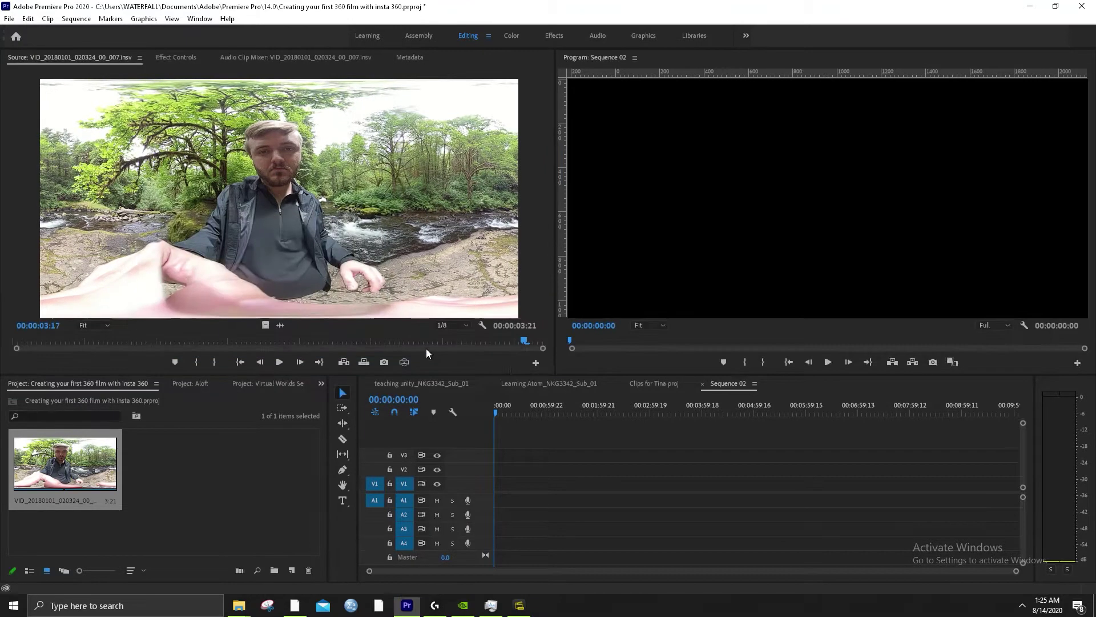
left_click(535, 363)
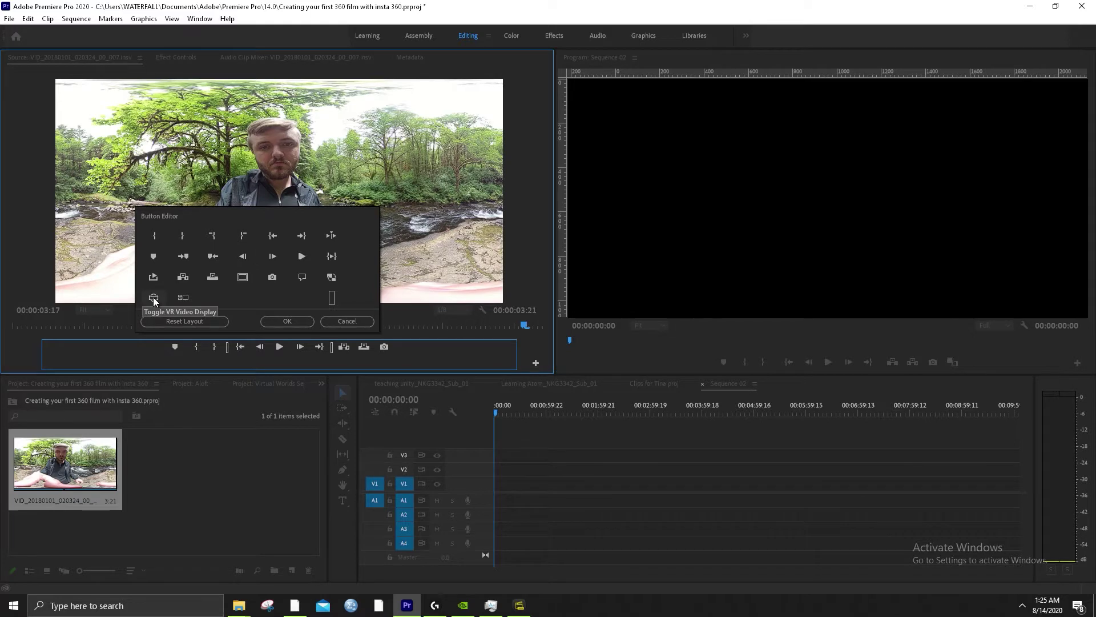
Add the Toggle VR Video Display button to both the Source and Program monitor bars
left_click_drag(153, 297, 425, 353)
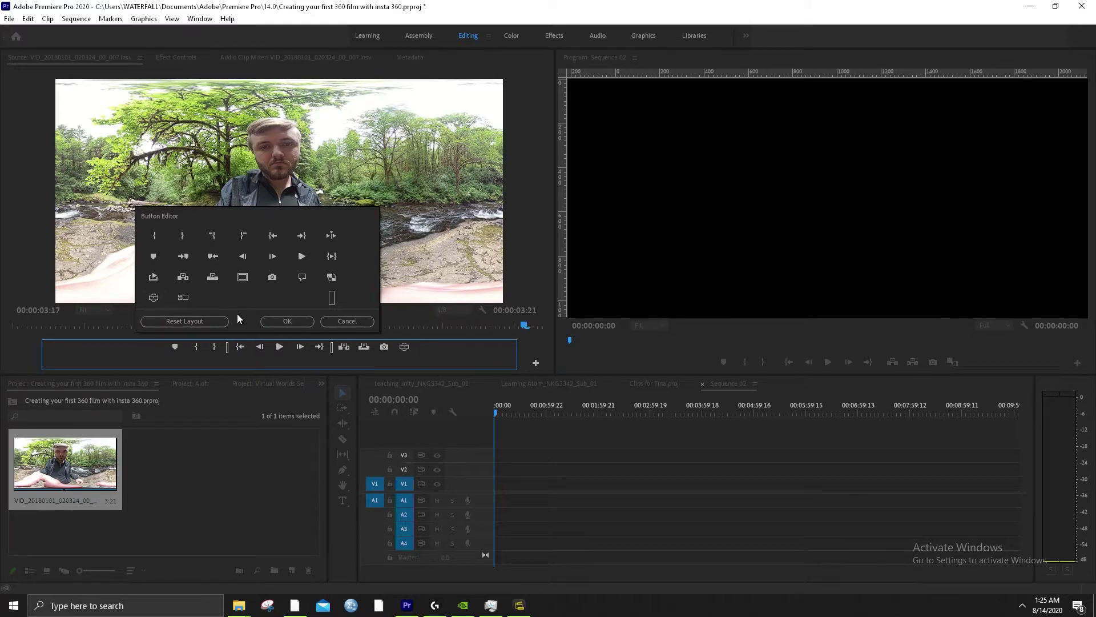
left_click(286, 321)
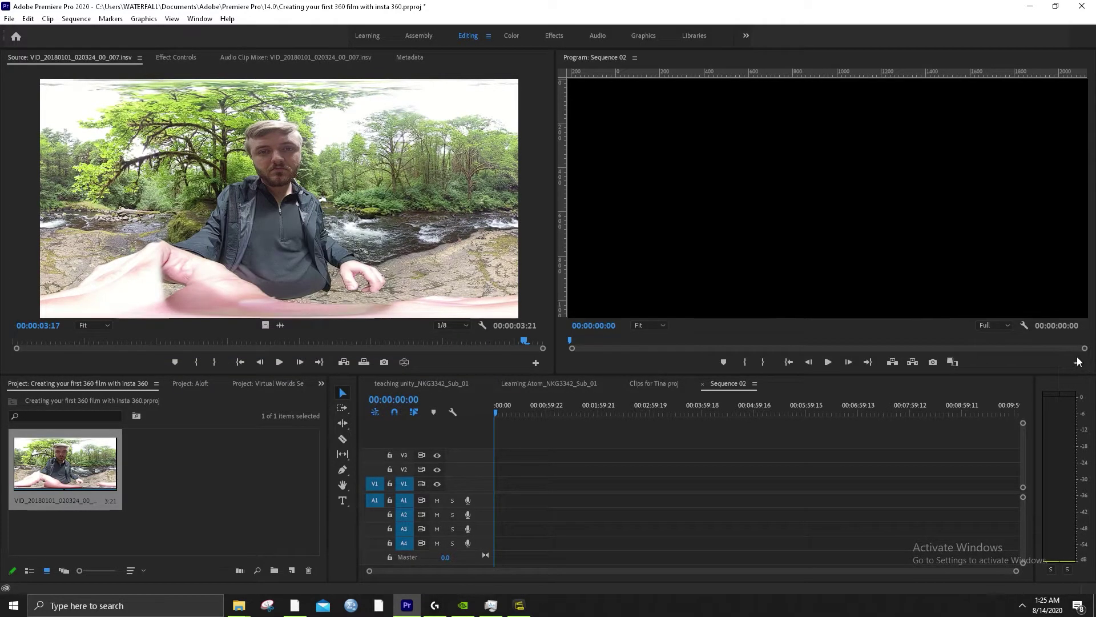
left_click(1078, 362)
left_click_drag(717, 297, 981, 350)
left_click(851, 322)
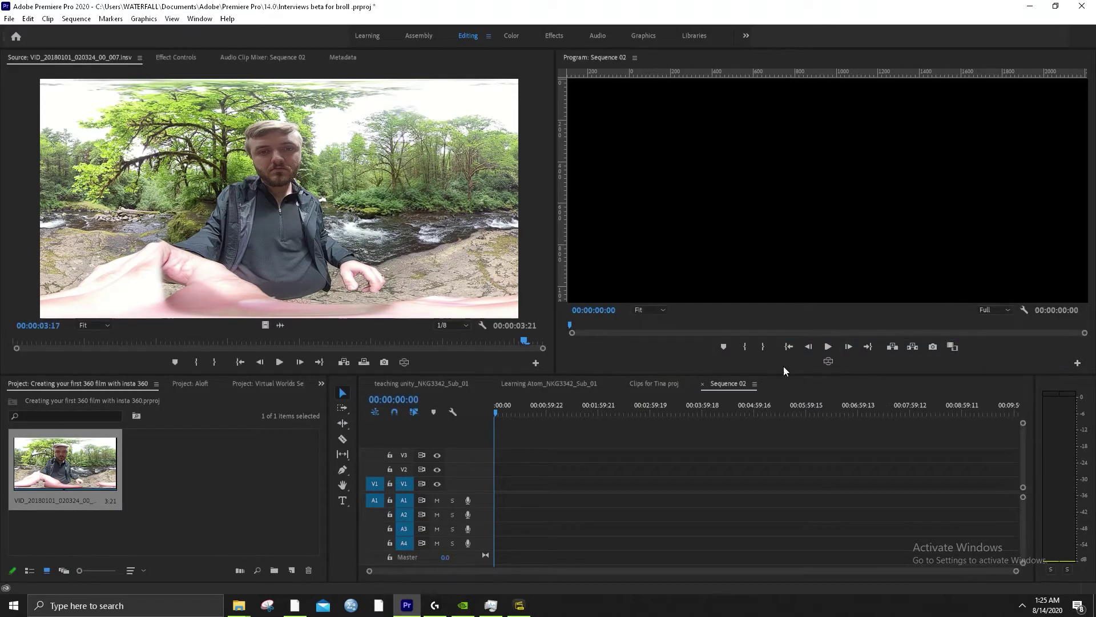
Show the source clip in VR view with vertical and horizontal angles set to 0°
left_click(405, 362)
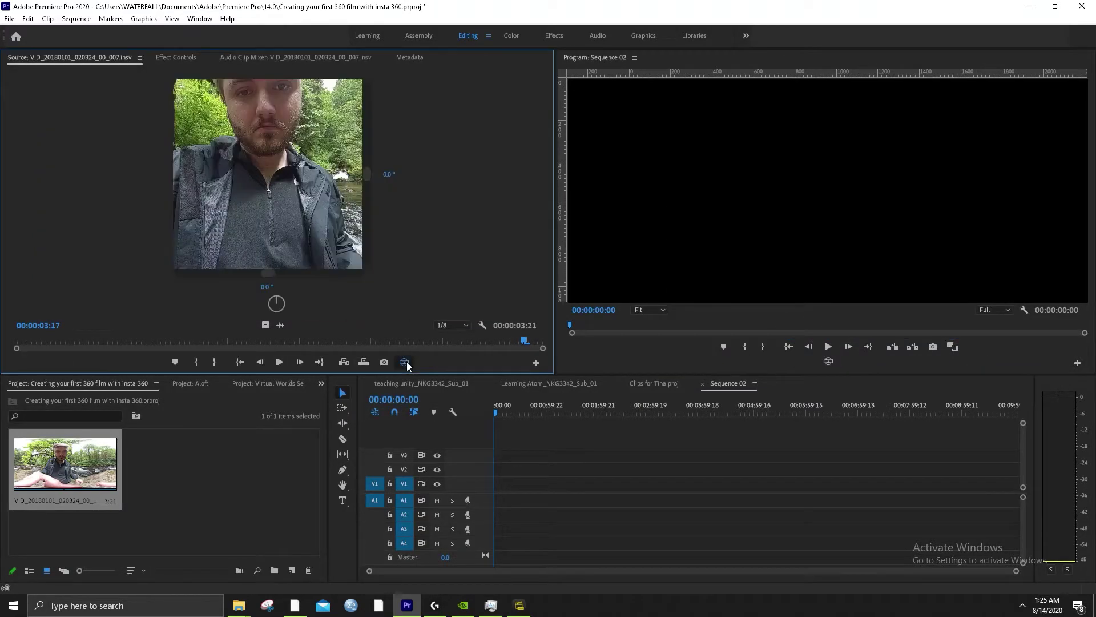
left_click_drag(292, 304, 317, 154)
left_click(386, 173)
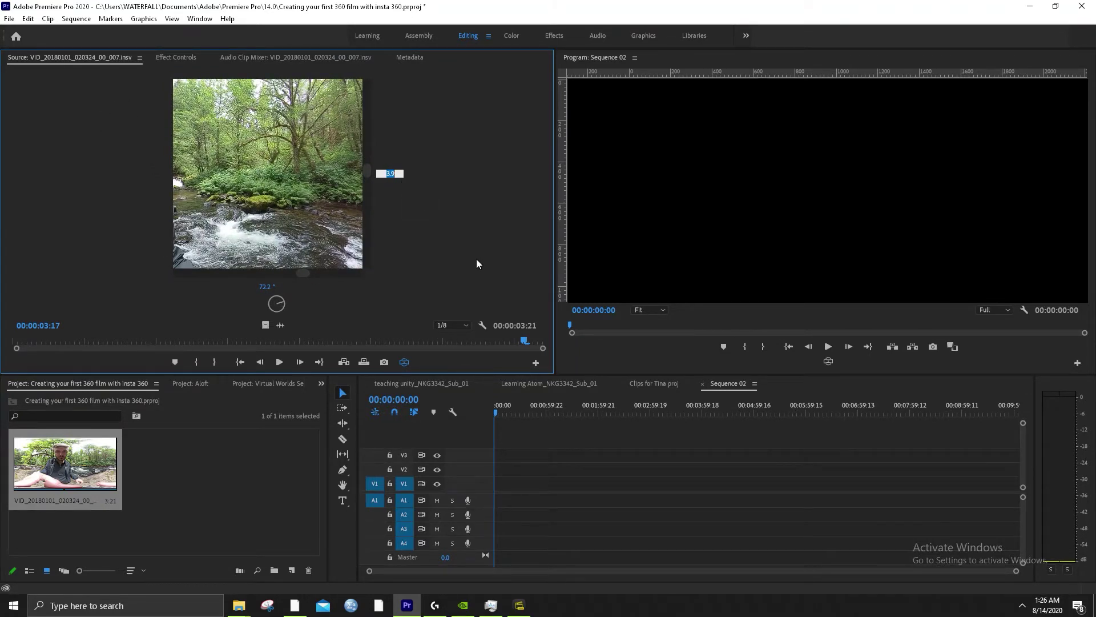
type("0")
key("Return")
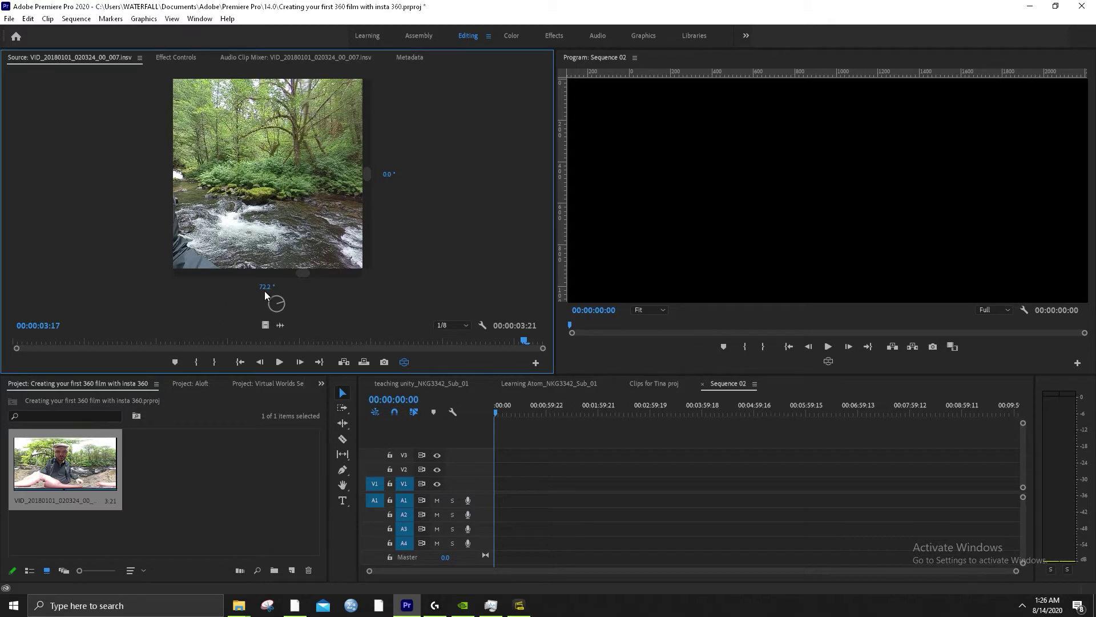
left_click(267, 287)
type("0")
key("Return")
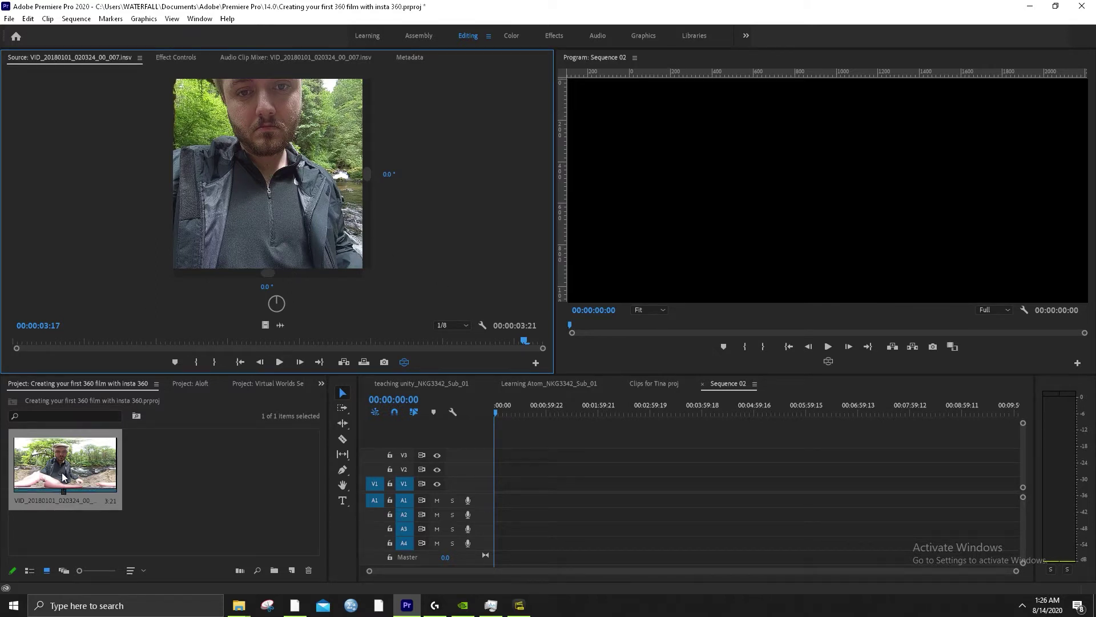
Drop the 360 clip at the start of V1/A1 in Sequence 02, changing sequence settings to match
left_click_drag(63, 468, 489, 500)
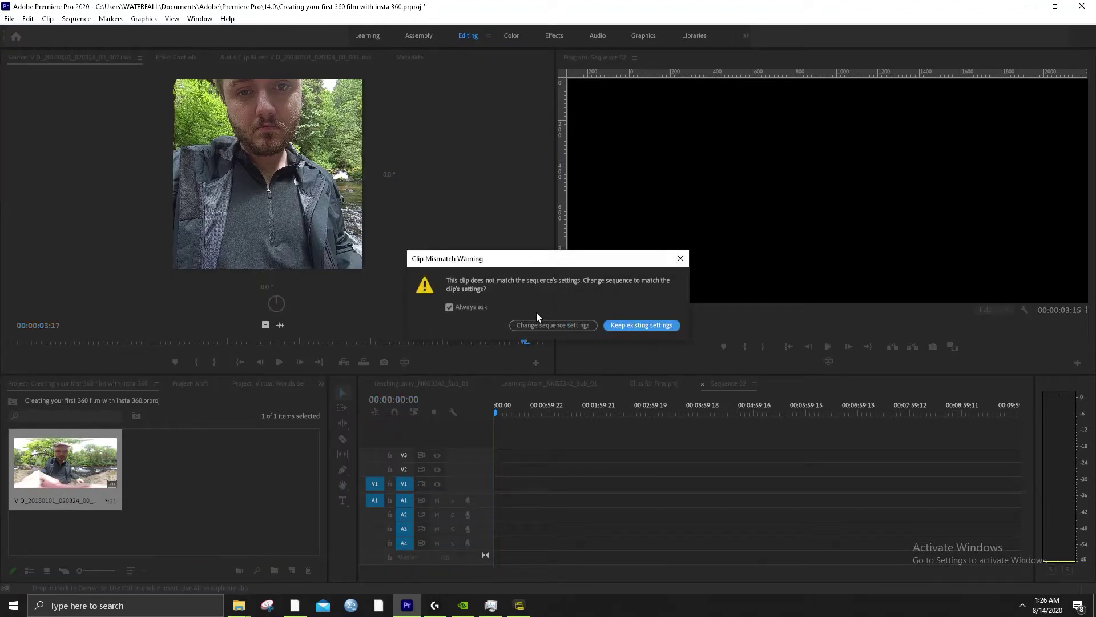
left_click(564, 324)
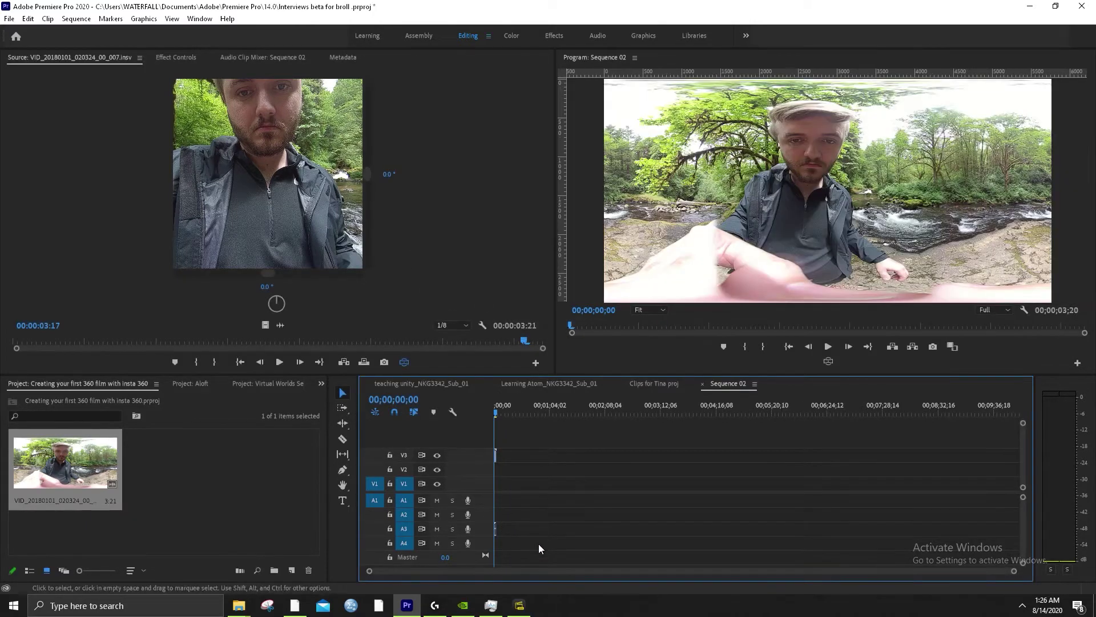
left_click_drag(1014, 570, 724, 582)
left_click_drag(636, 451, 578, 502)
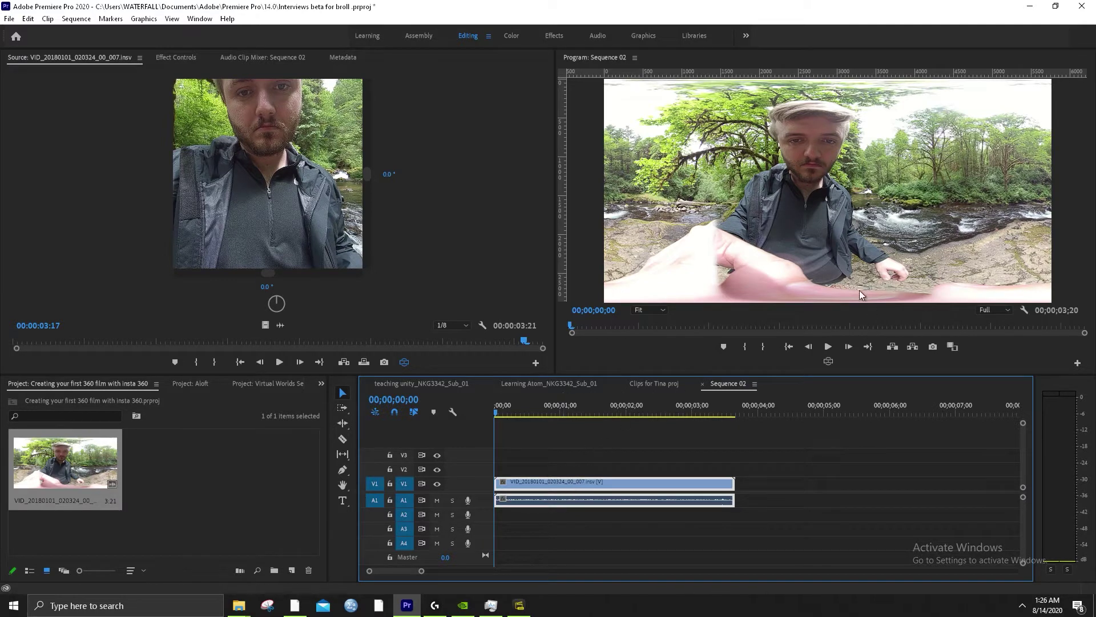
Show Sequence 02 in VR view at 0° horizontal and vertical angles, scrub it, then open Effect Controls
left_click(828, 361)
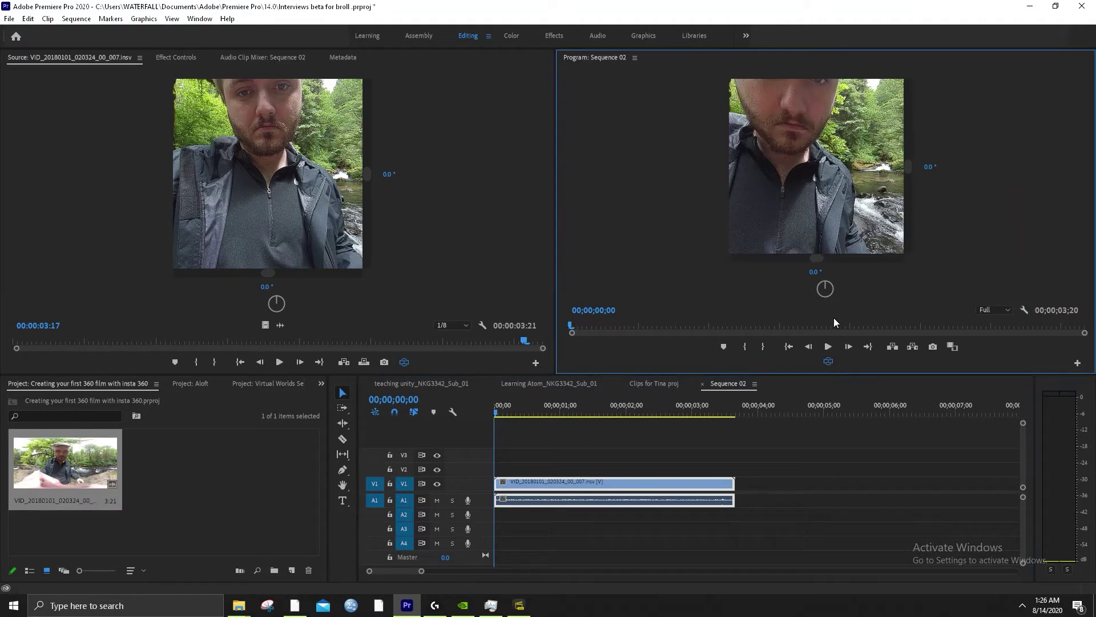
left_click_drag(840, 204, 691, 177)
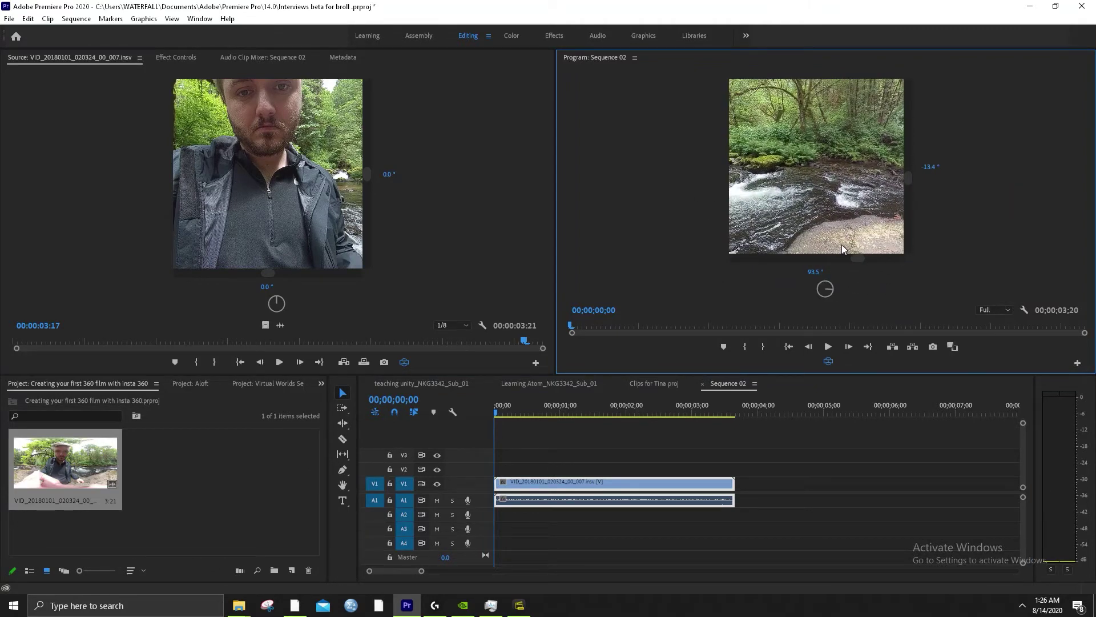
left_click(816, 271)
type("0")
key("Return")
left_click(931, 165)
type("0")
key("Return")
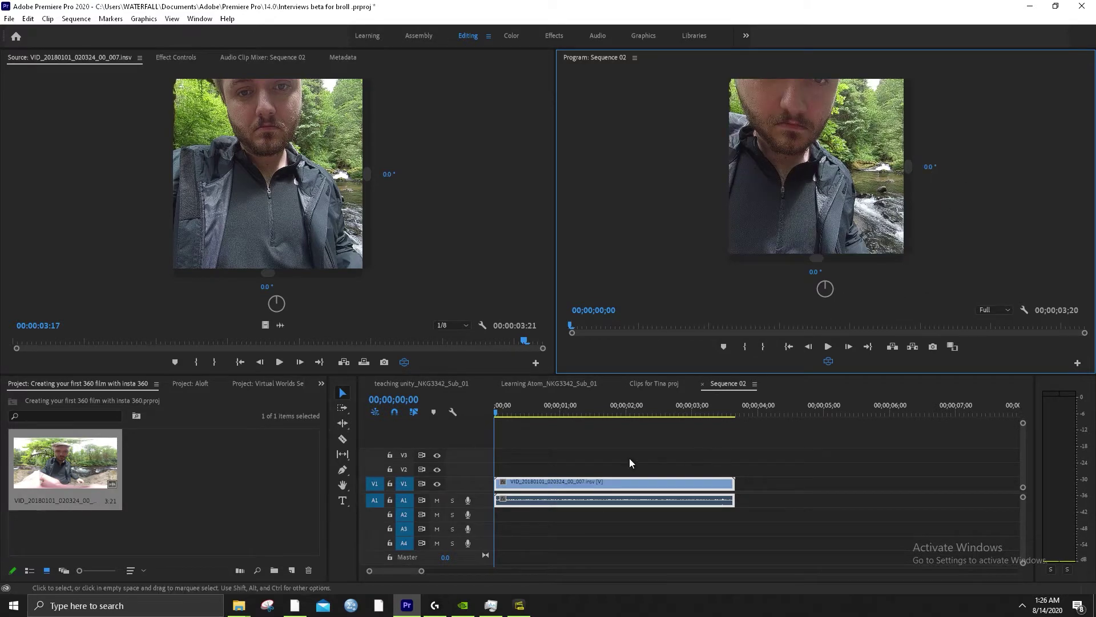
left_click_drag(522, 416, 499, 398)
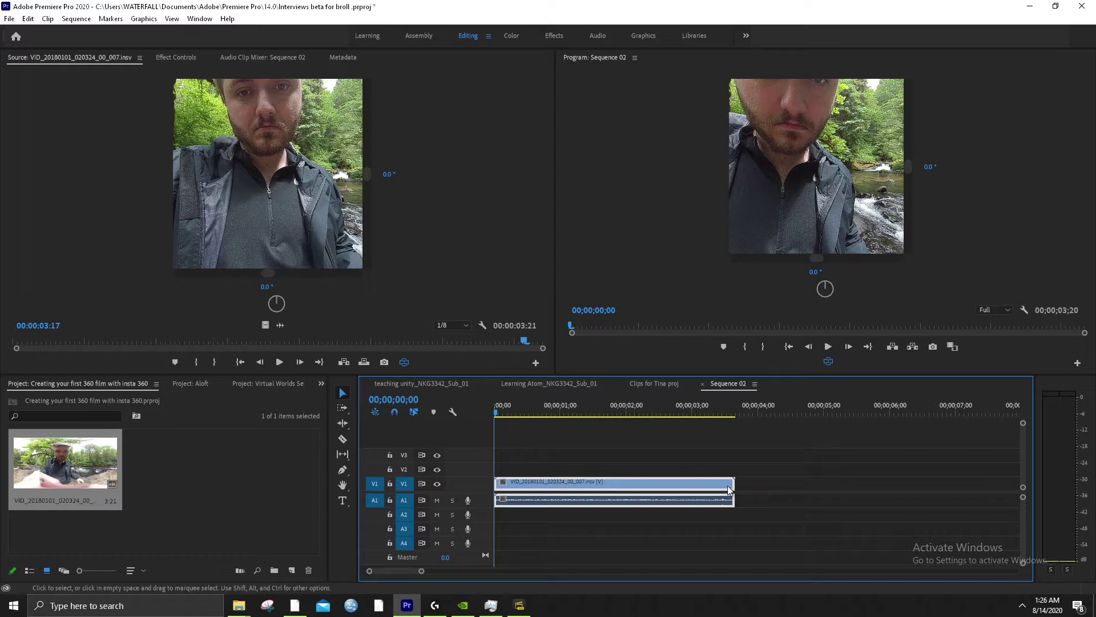
left_click(176, 57)
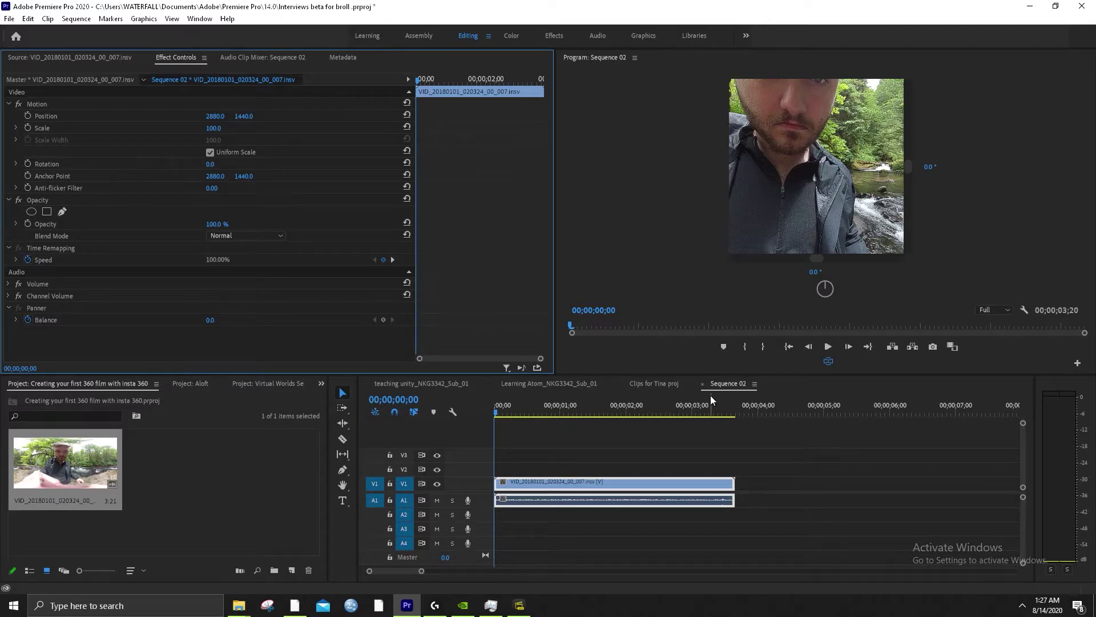
Try clip Rotation at 119° then 70°, checking the rotated clip in VR view before returning to flat
left_click(829, 361)
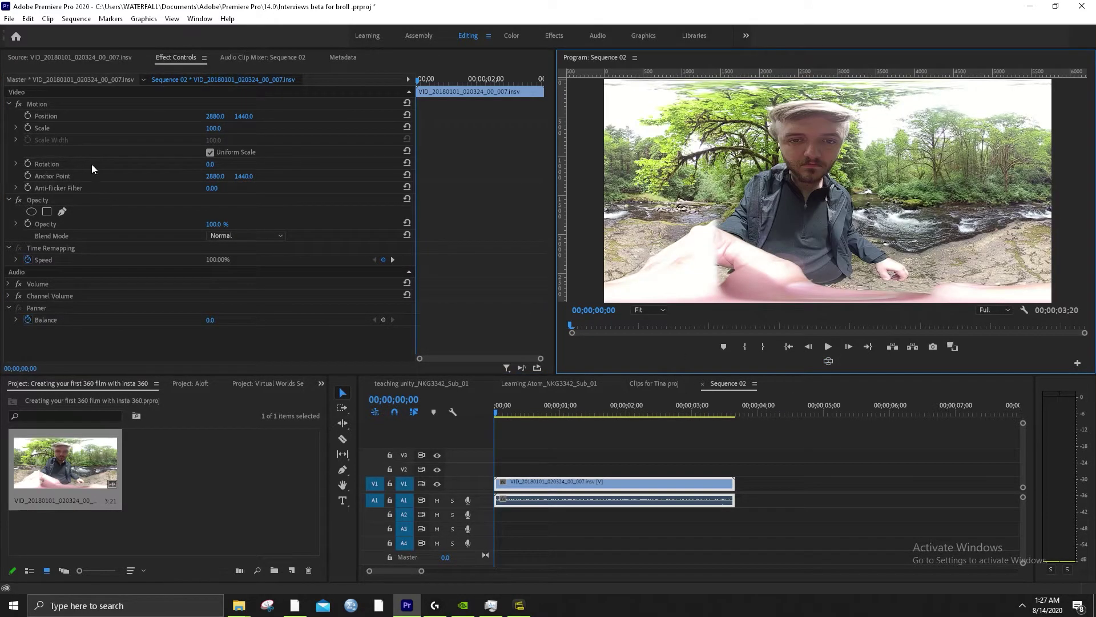
left_click(210, 164)
type("119")
key("Return")
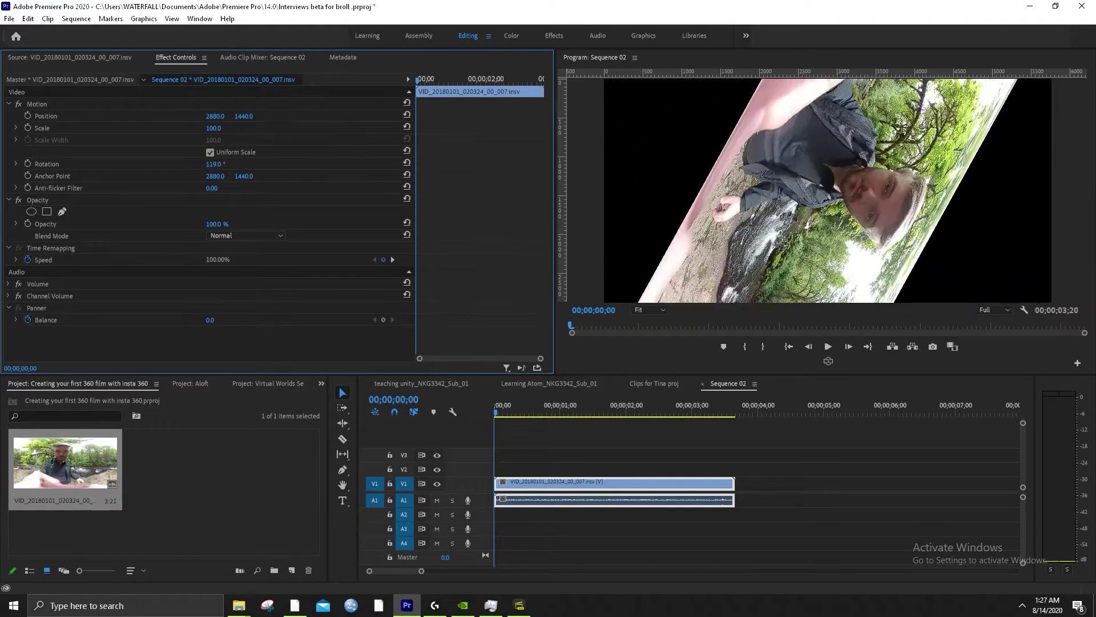
left_click_drag(213, 164, 197, 164)
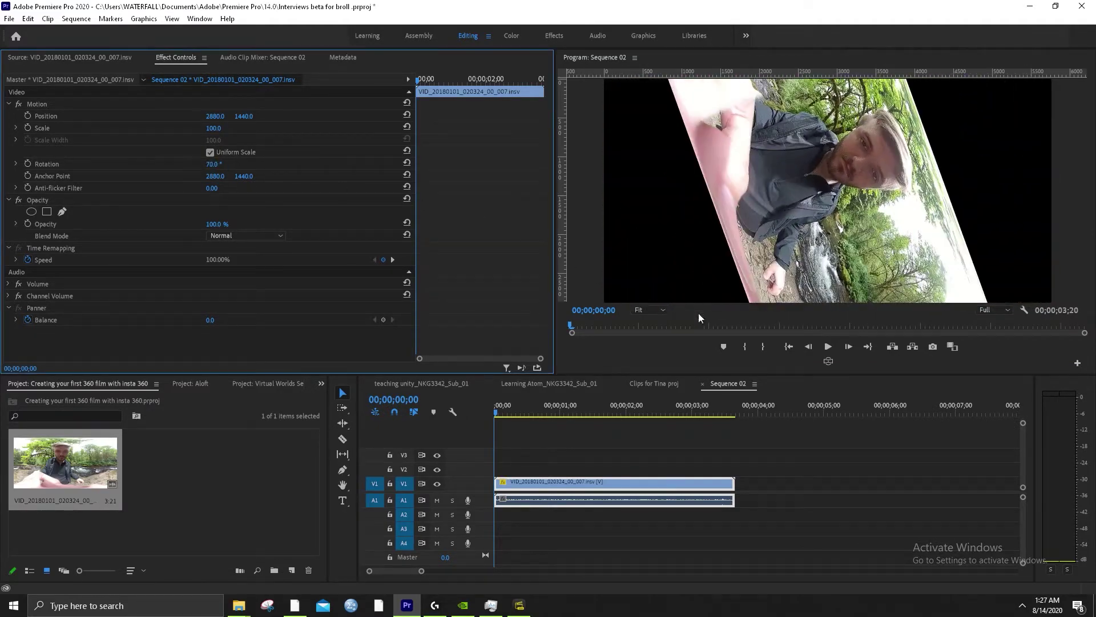
left_click(829, 360)
left_click_drag(817, 216, 836, 280)
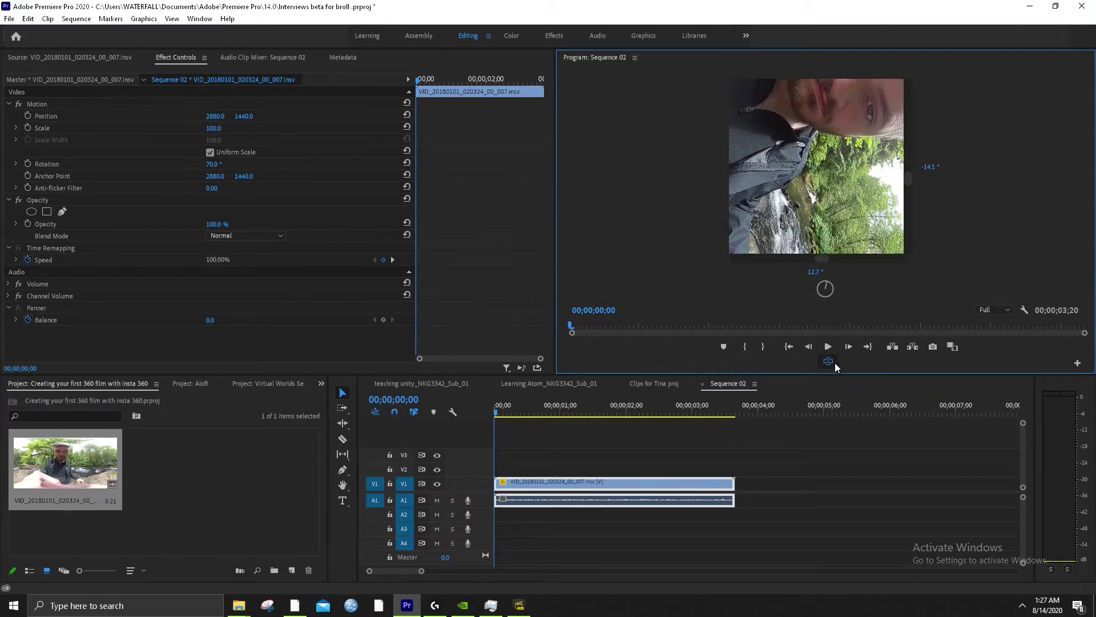
left_click(829, 362)
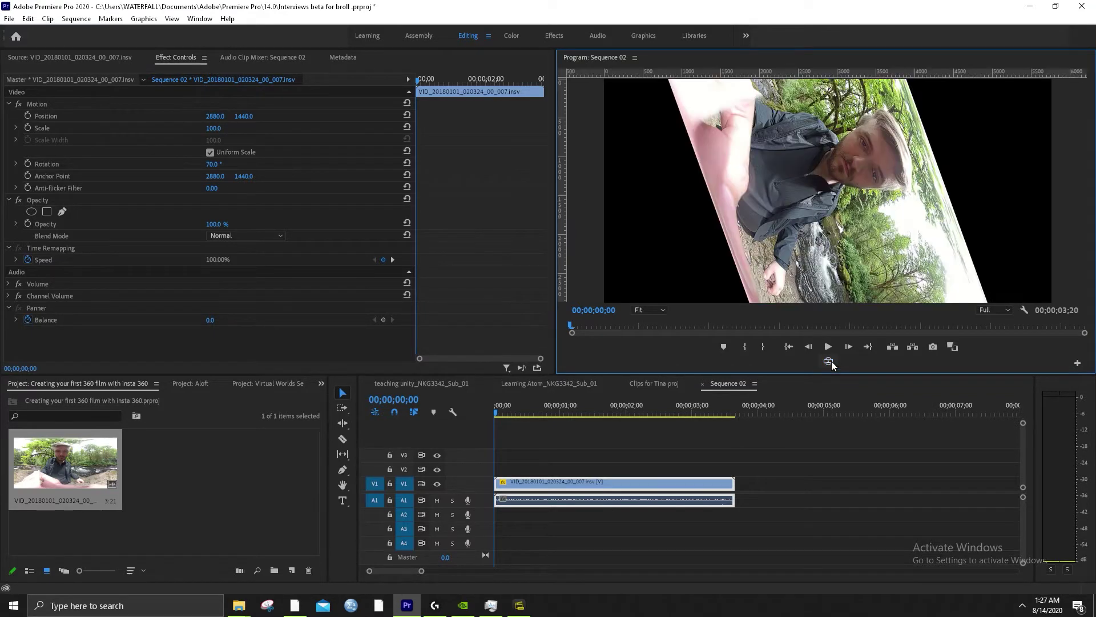
Try a Rotation of 100°, then reset the clip's Rotation to 0°
left_click(214, 164)
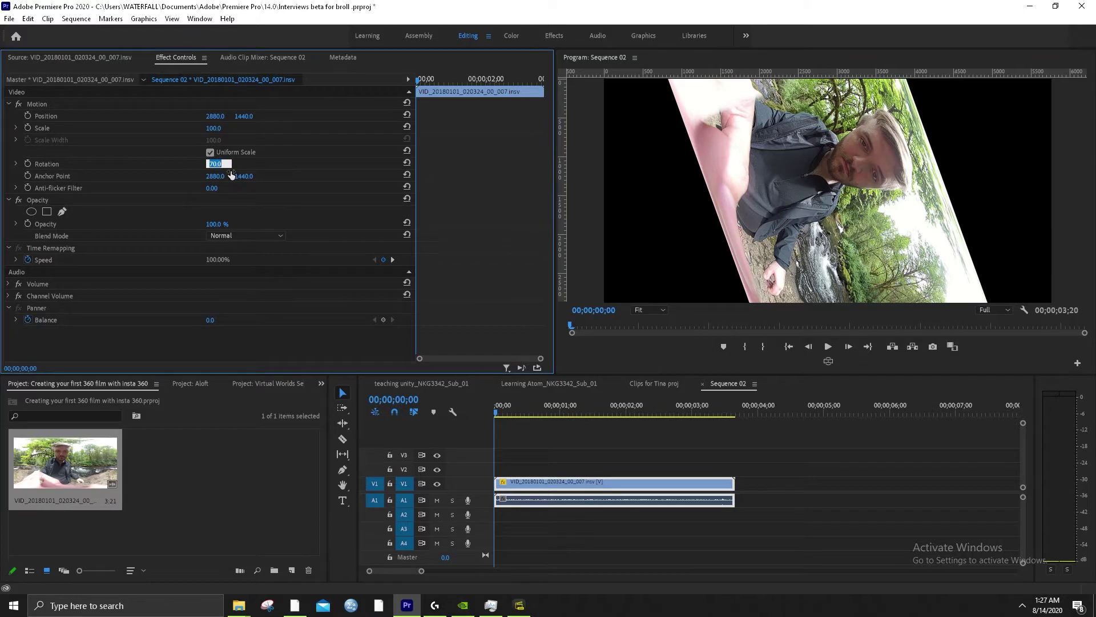
type("100")
key("Return")
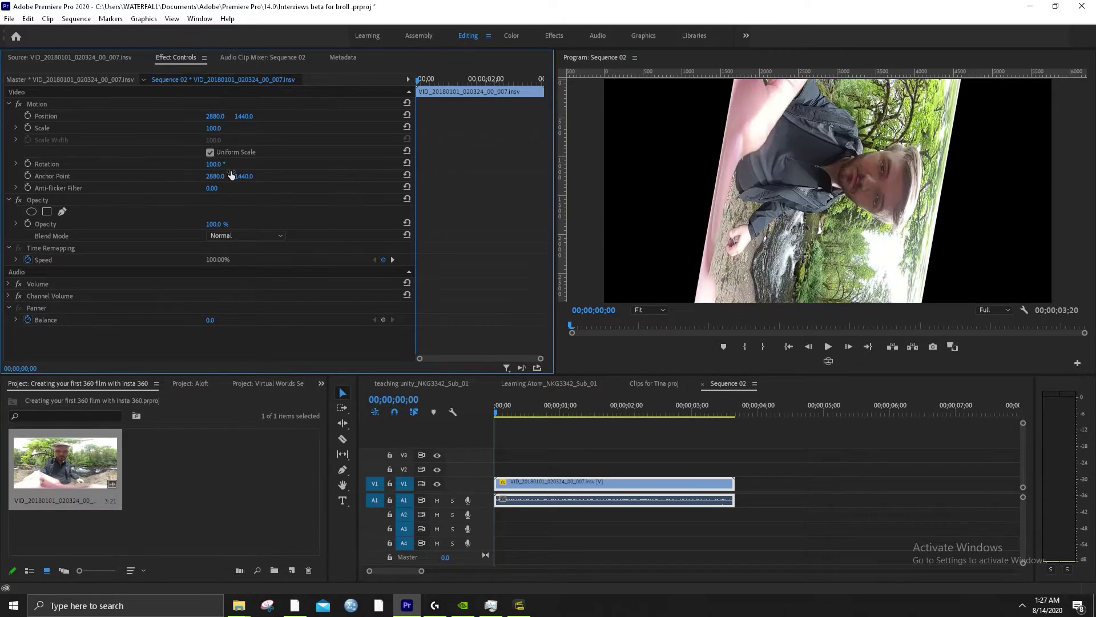
left_click(217, 163)
type("0")
key("Return")
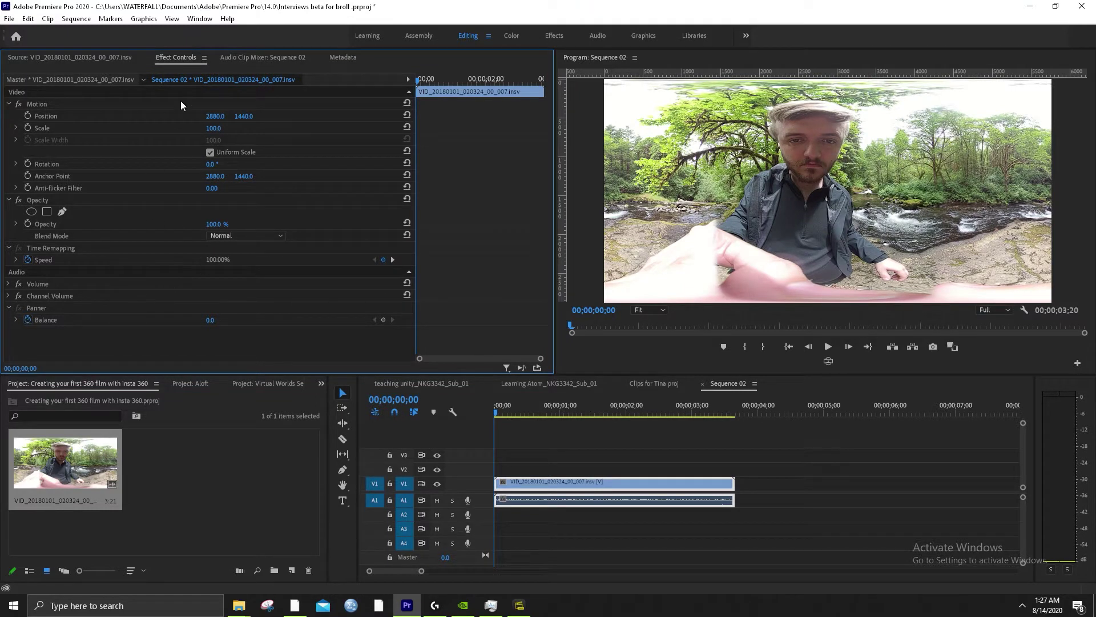
Browse the Window > Workspaces list, narrow the preview panel, and switch to the All Panels workspace
left_click(554, 36)
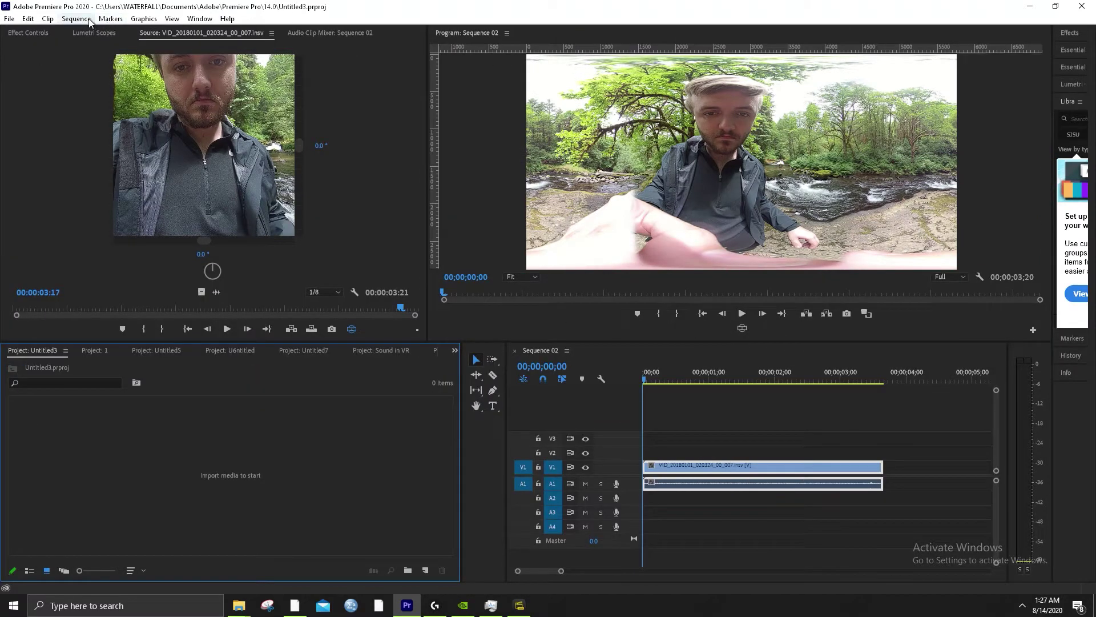
left_click(28, 18)
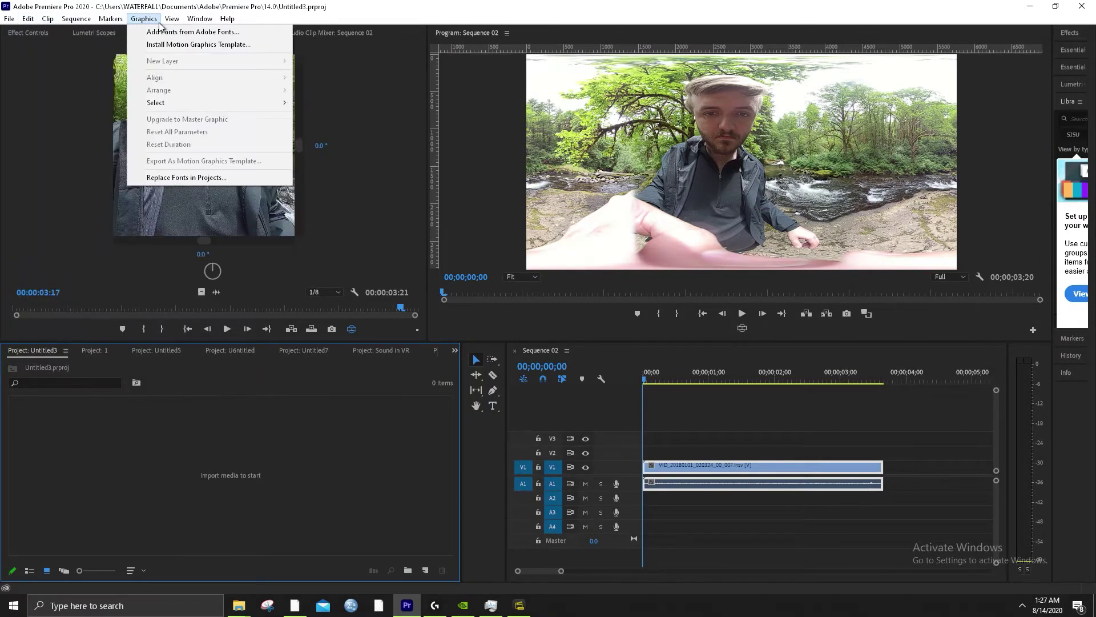
mouse_move(144, 18)
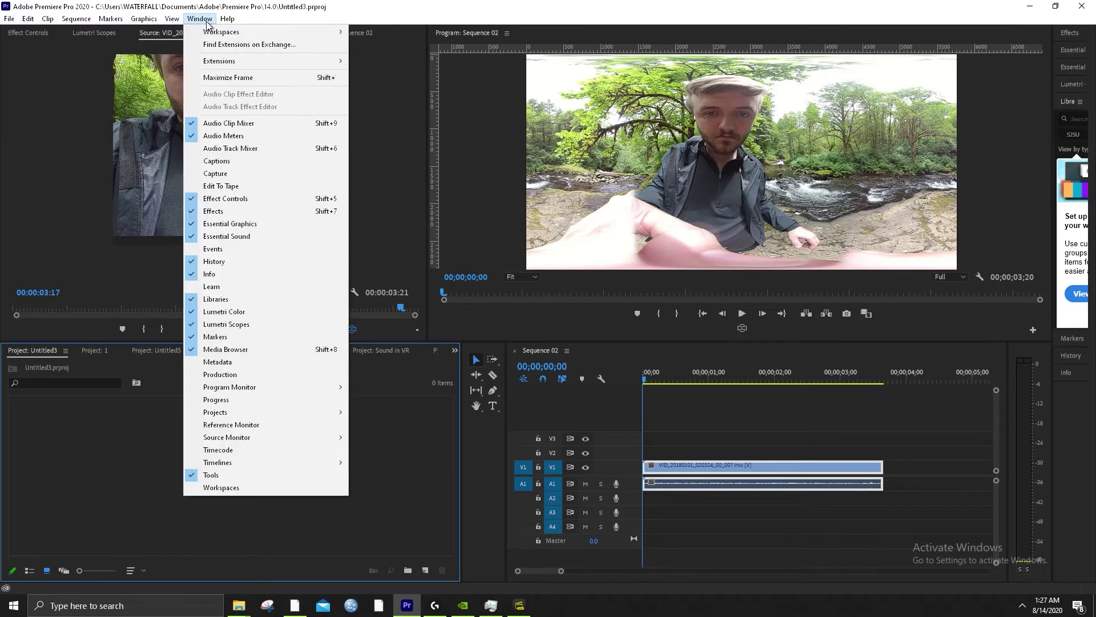
left_click(207, 24)
left_click(207, 24)
mouse_move(237, 33)
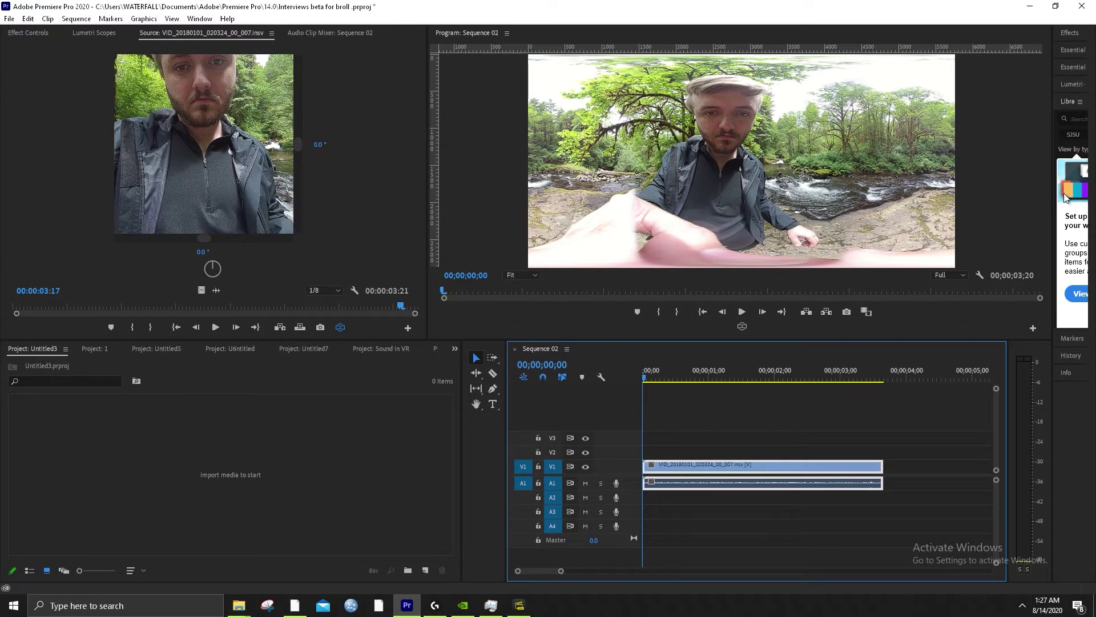
left_click_drag(1053, 167, 884, 182)
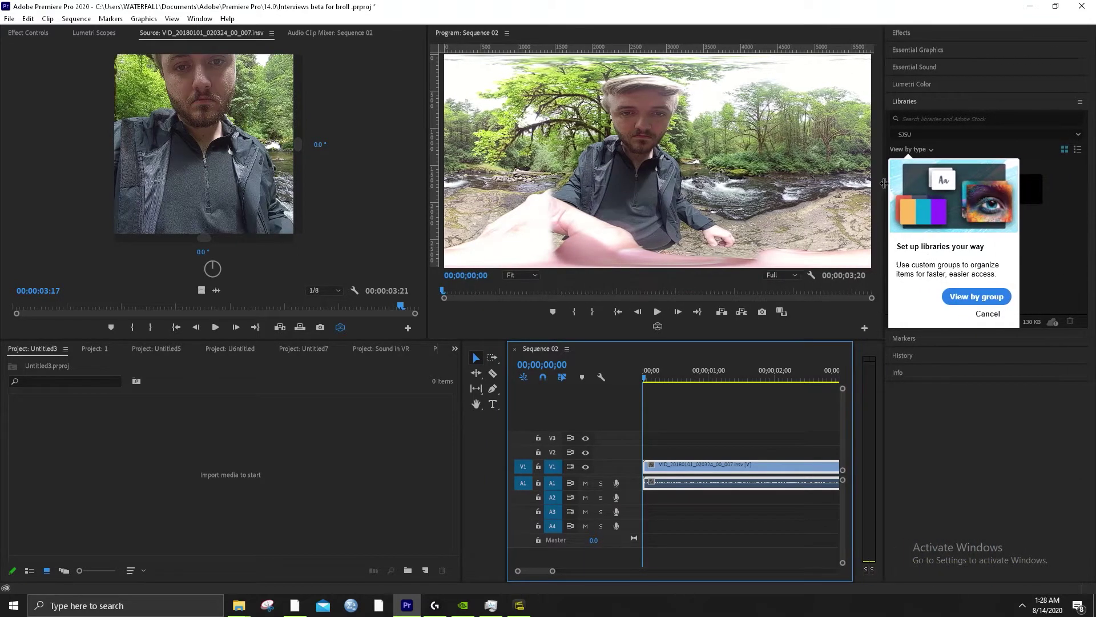
left_click(203, 21)
mouse_move(207, 33)
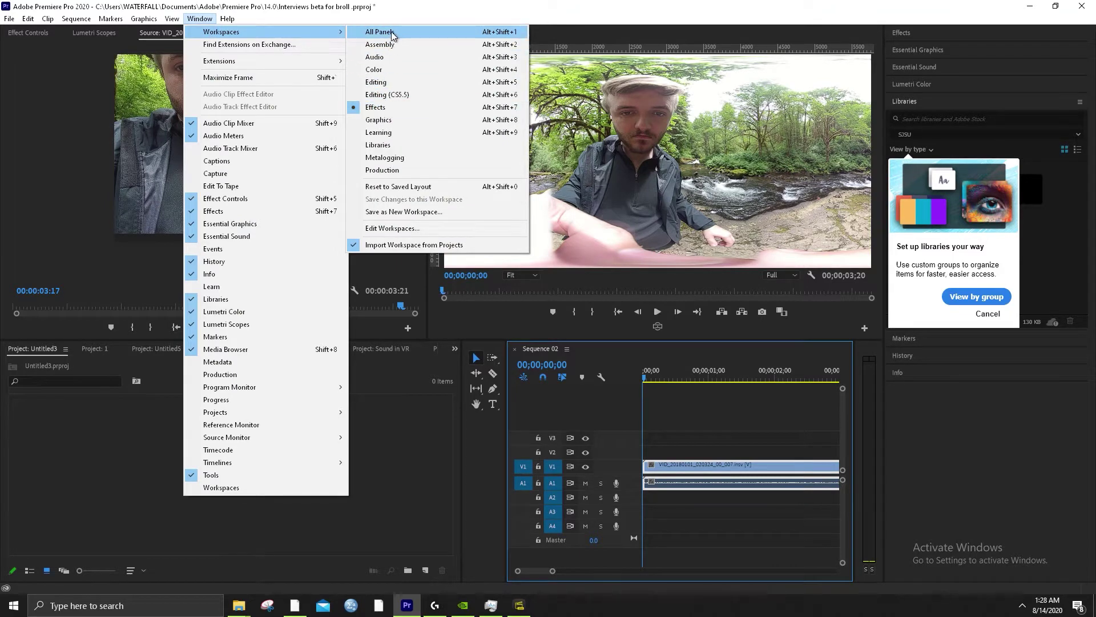
left_click(378, 32)
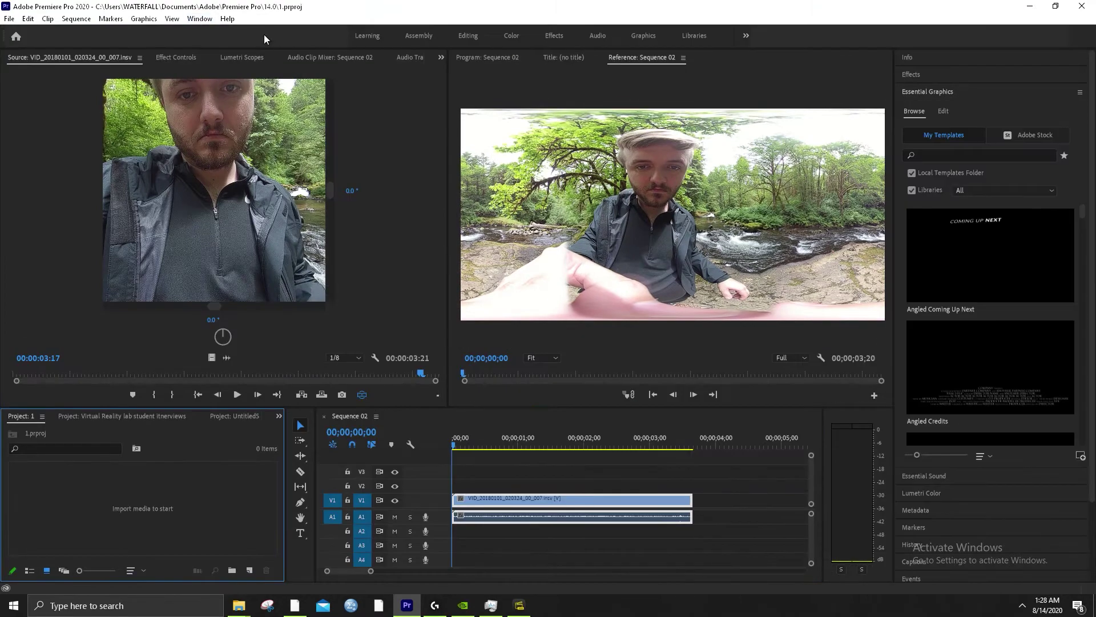
key("space")
Switch to the Effects workspace, cancel the Libraries tip, and expand the Effects panel list
left_click(200, 18)
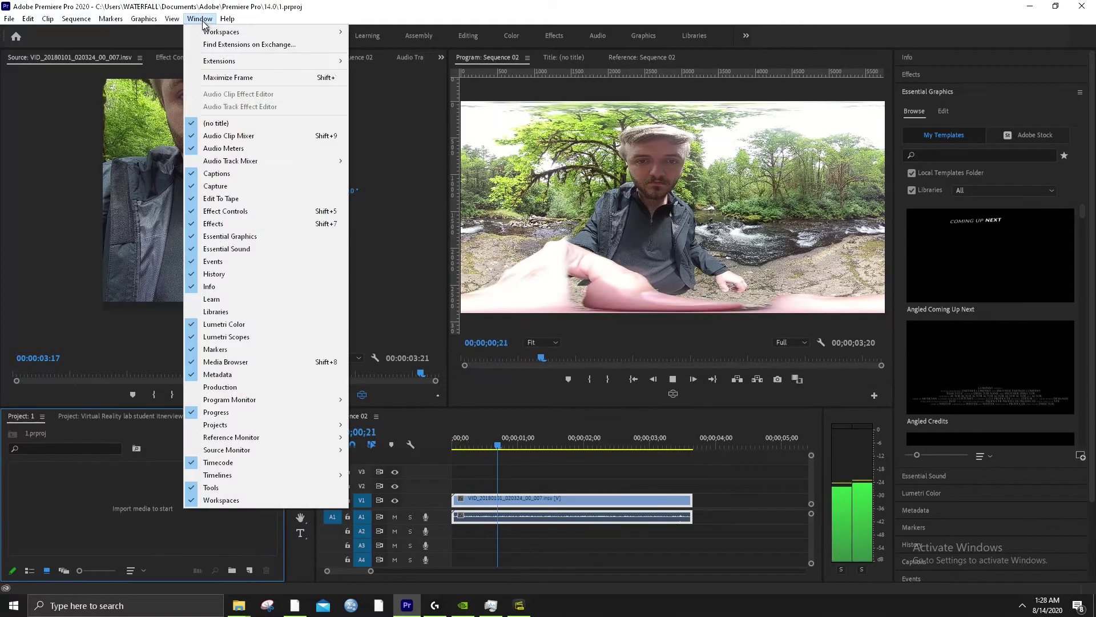
key("Escape")
left_click(200, 20)
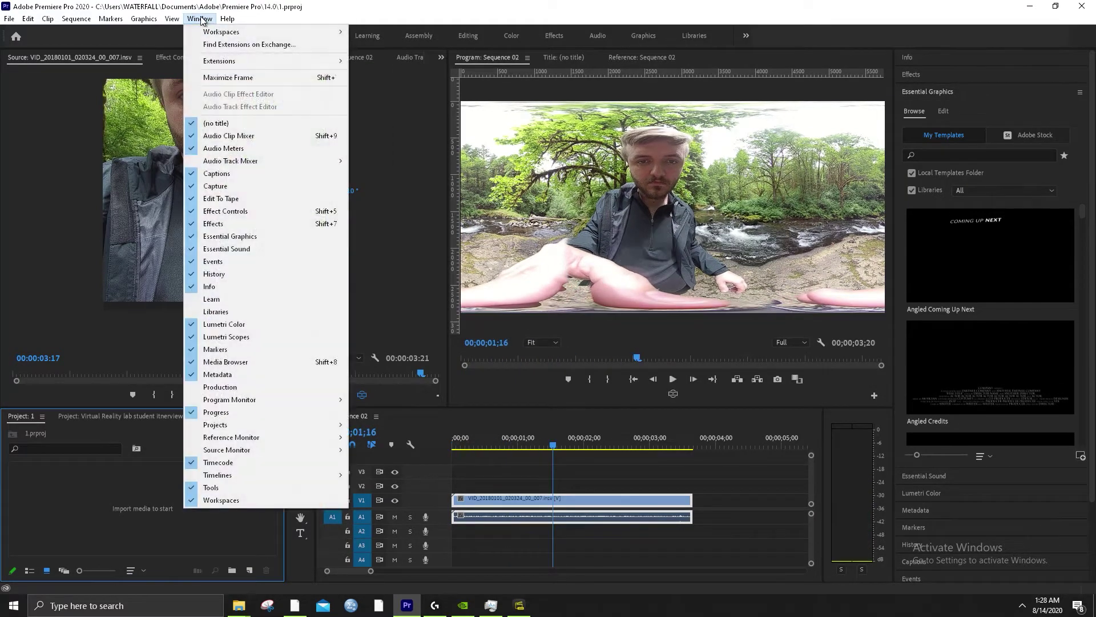
mouse_move(323, 37)
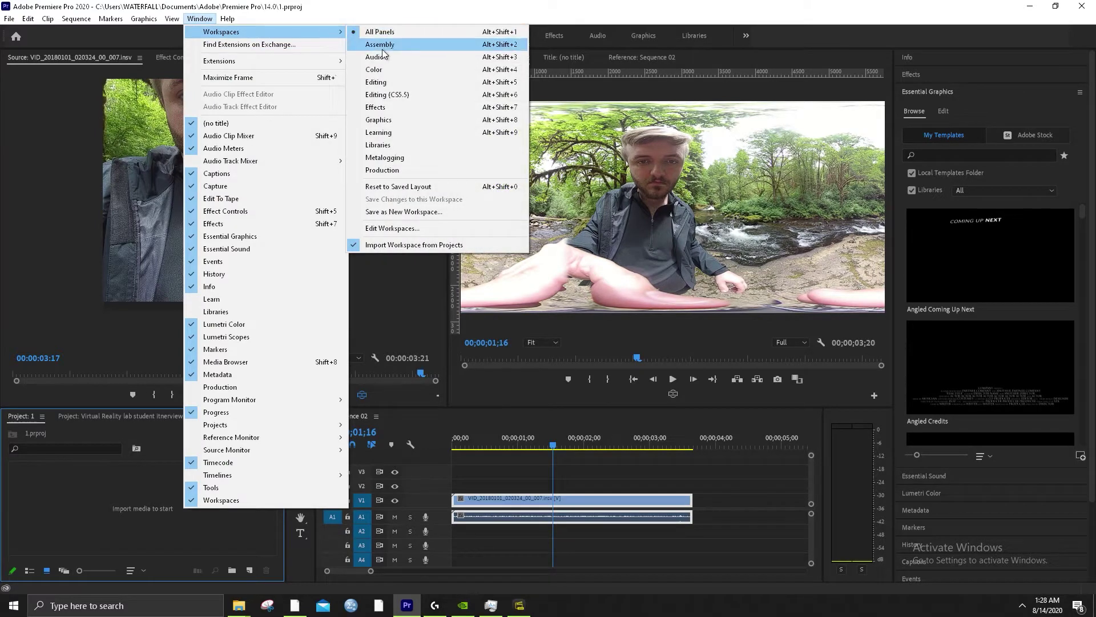
left_click(386, 106)
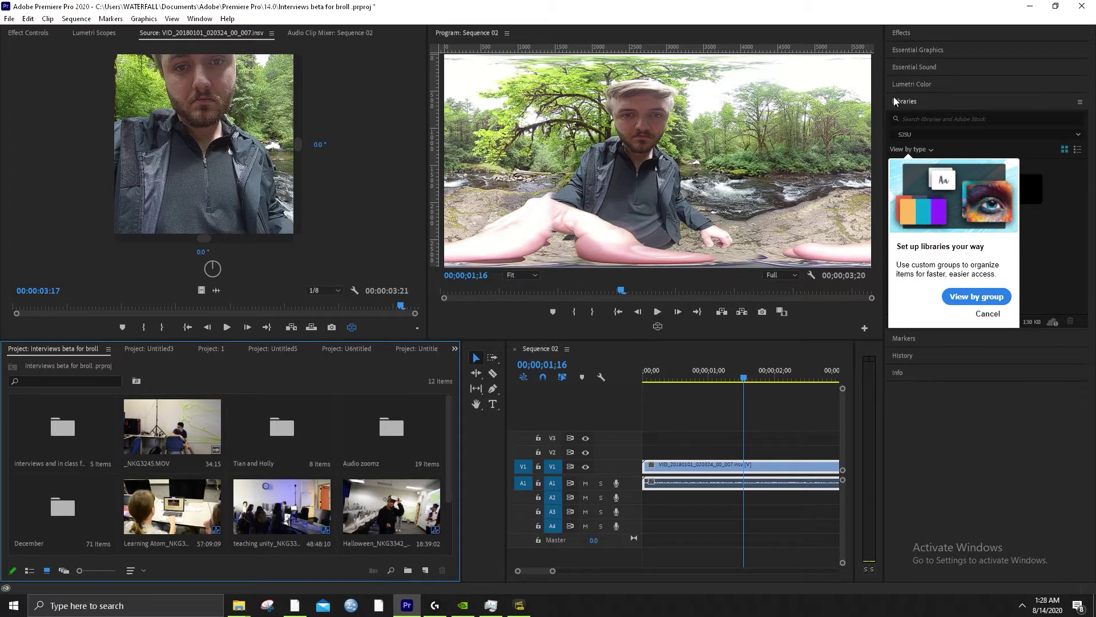
left_click(988, 314)
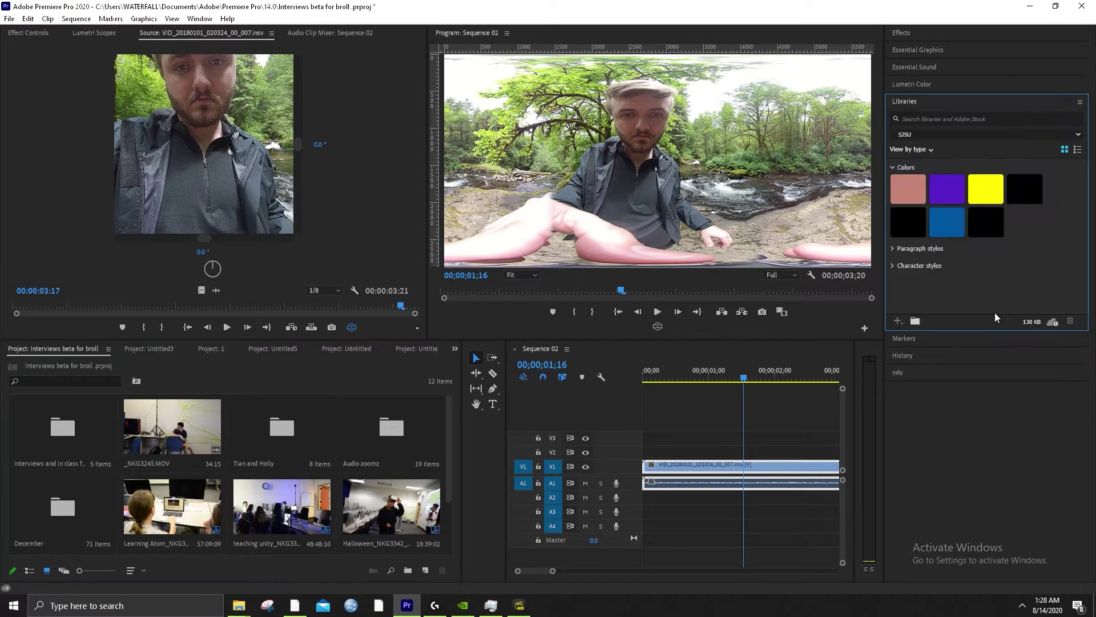
left_click(910, 42)
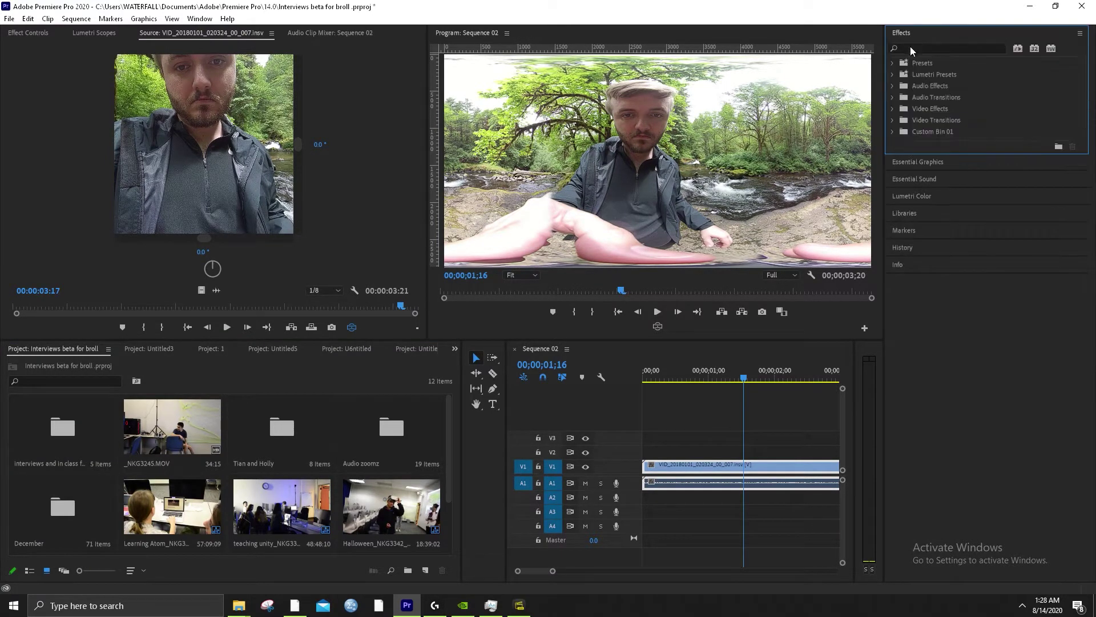
From Video Effects > Immersive Video, drag VR Rotate Sphere onto the V1 clip
left_click(893, 110)
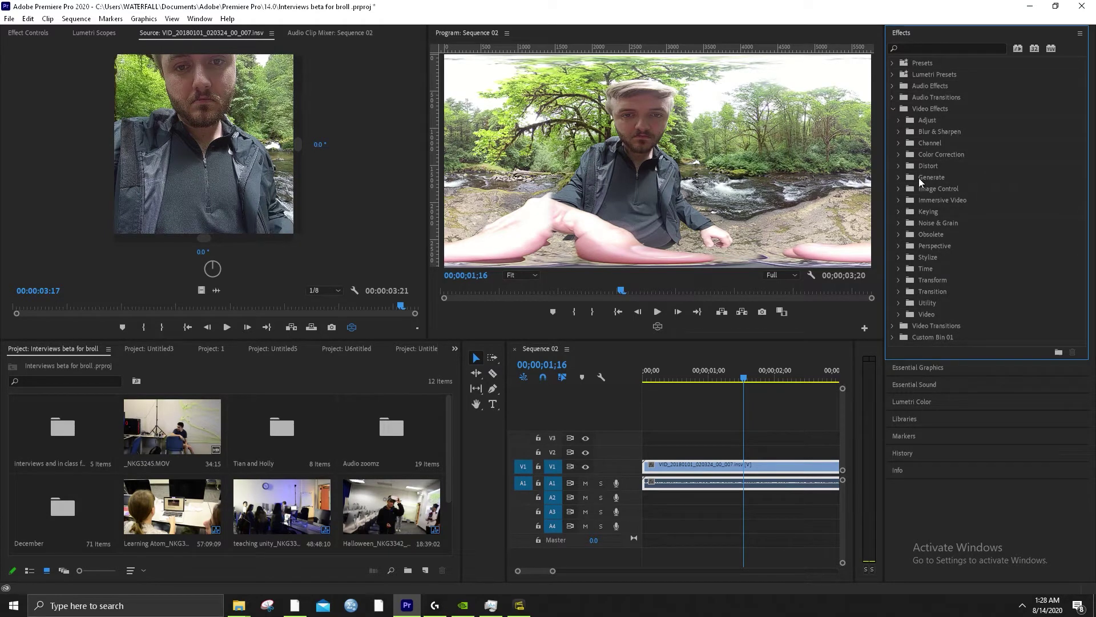
left_click(900, 199)
right_click(940, 200)
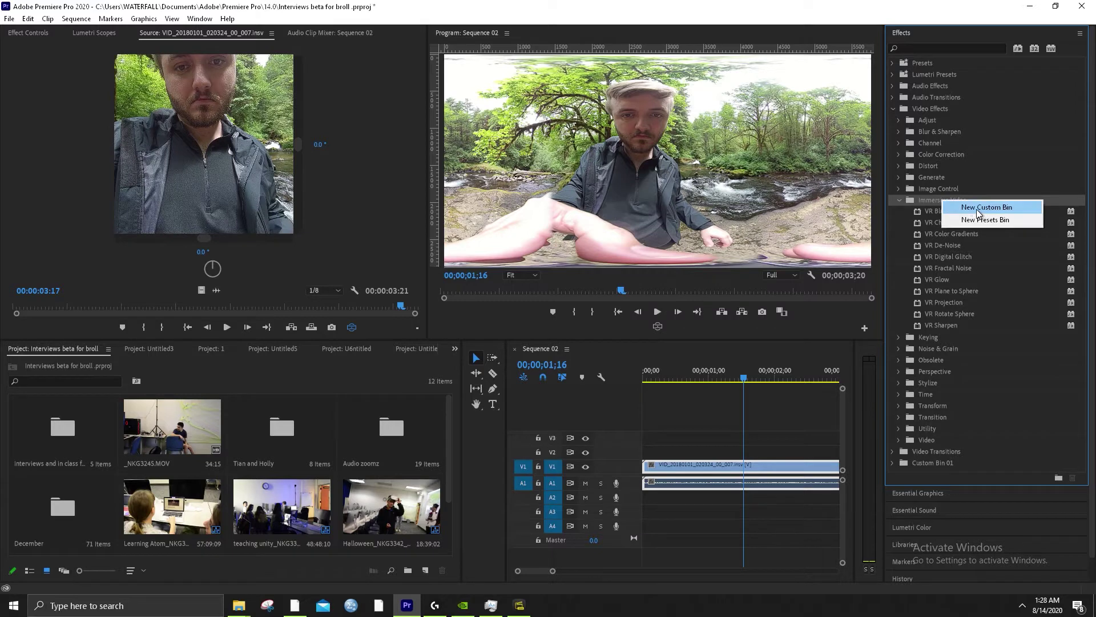
left_click(931, 197)
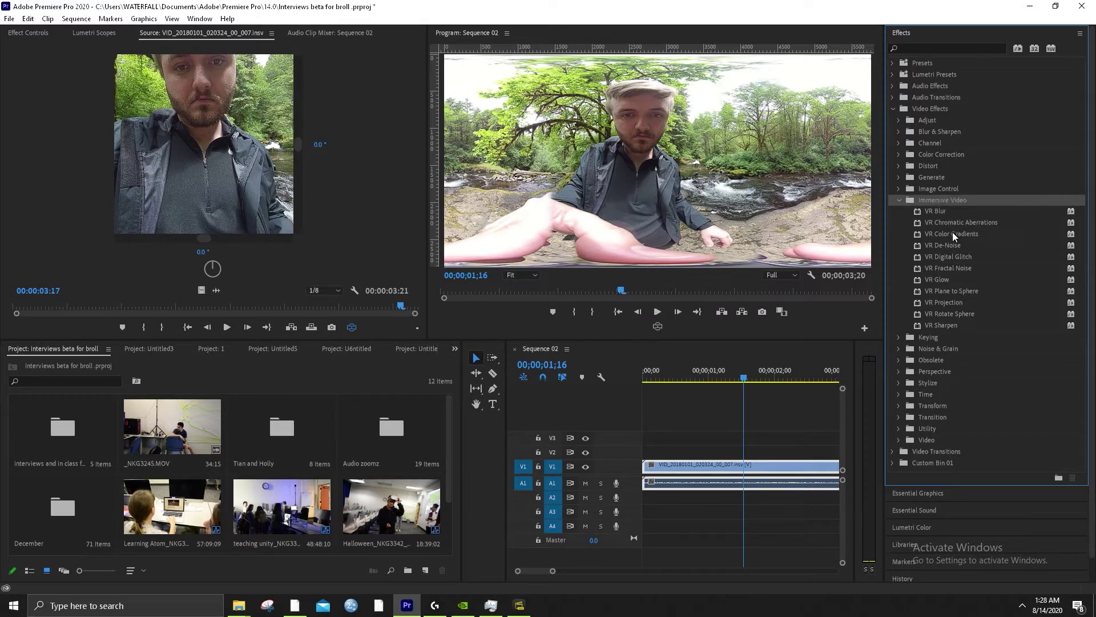
left_click(952, 292)
right_click(954, 292)
left_click(945, 289)
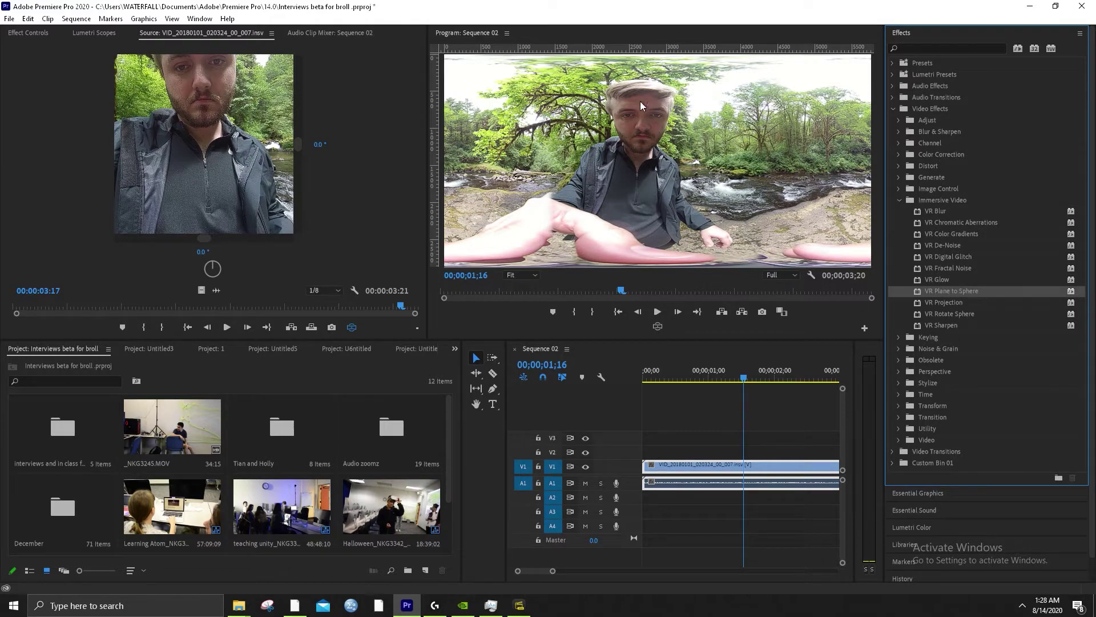
left_click(944, 313)
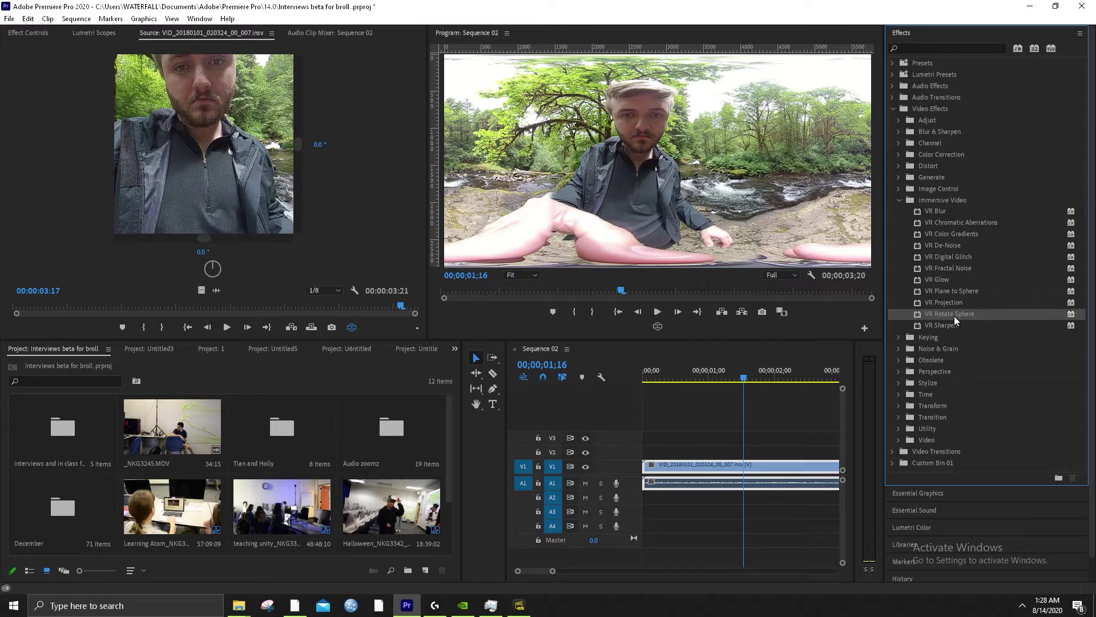
left_click_drag(955, 317, 708, 471)
In Effect Controls scrub VR Rotate Sphere's Pan (Y axis) to -67.0°, then turn on the Program monitor VR view
left_click(44, 33)
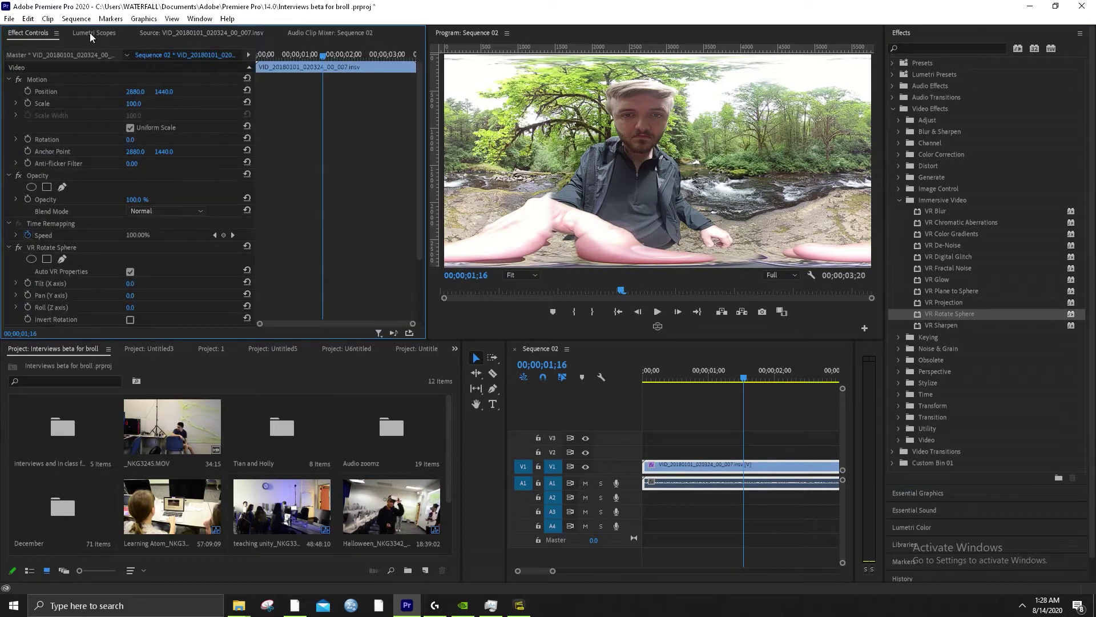
left_click(200, 19)
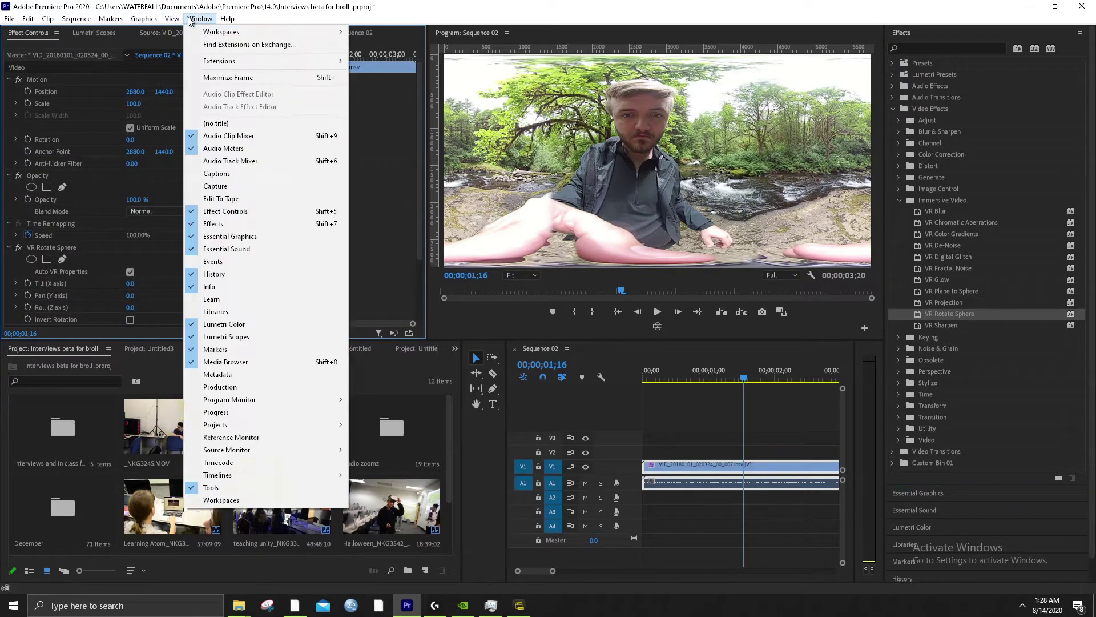
left_click(238, 216)
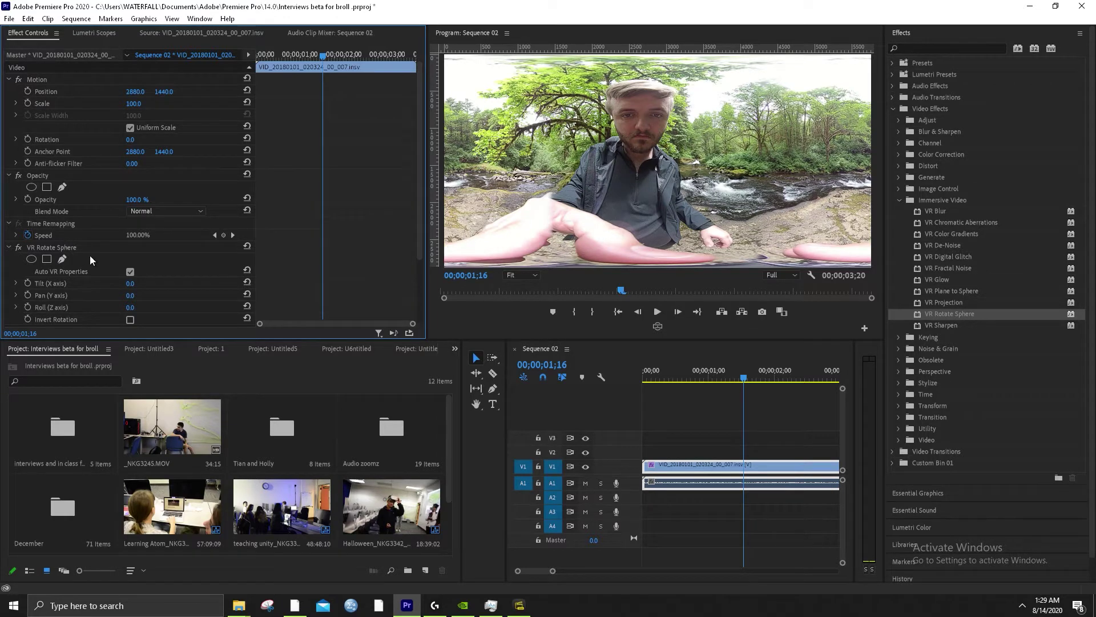
left_click(30, 249)
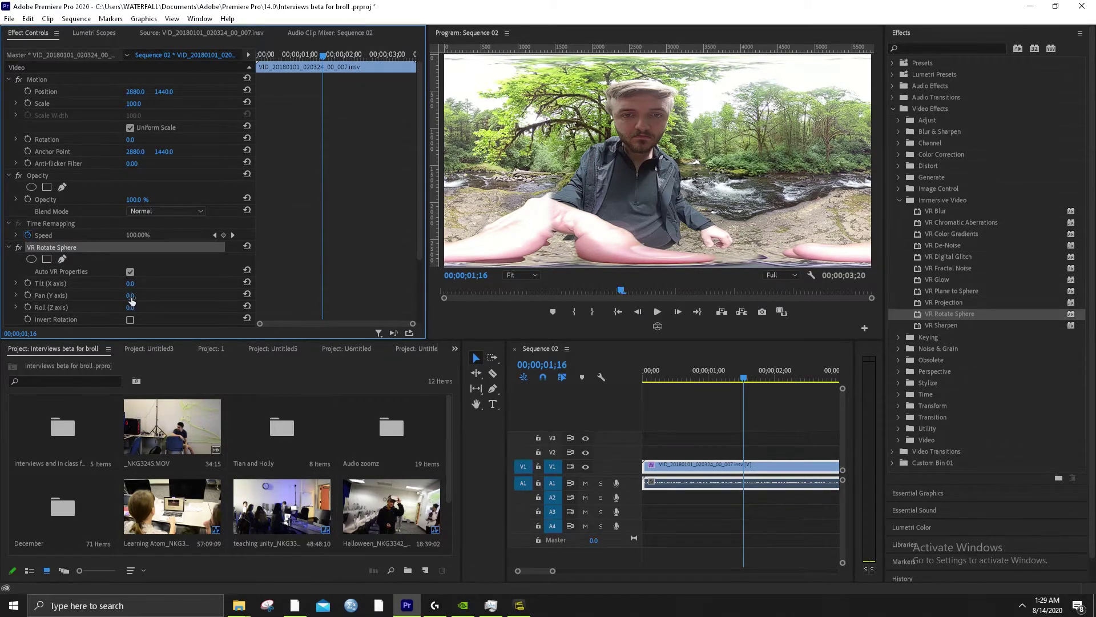
left_click_drag(131, 297, 125, 300)
left_click(656, 327)
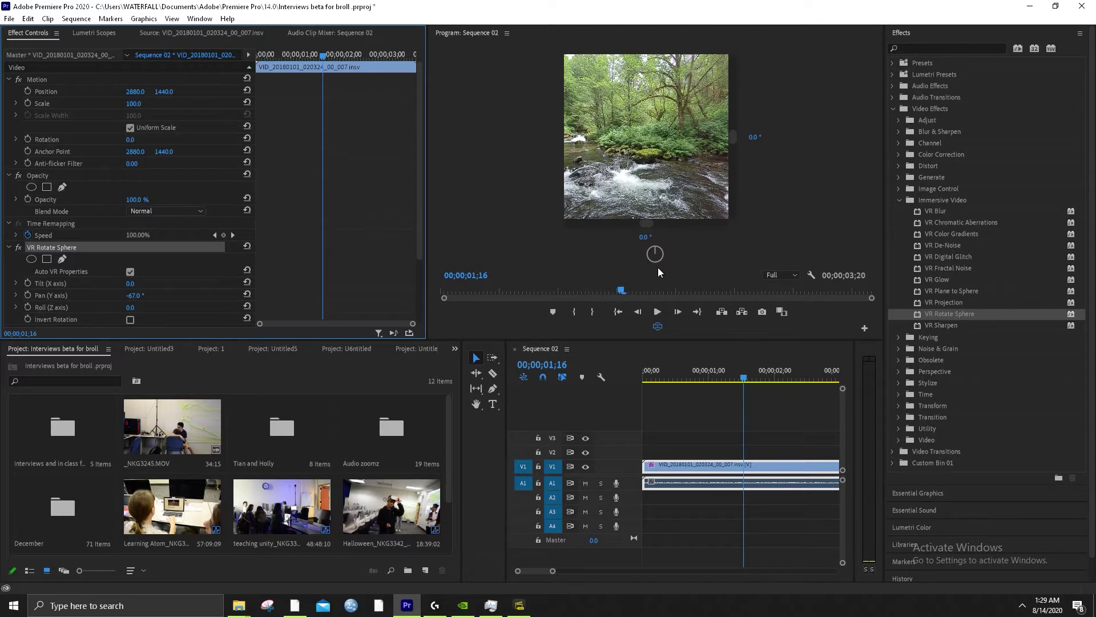
Look around the VR preview, reset its viewing angles to 0, and fine-tune Pan (Y axis) to -64.0°
left_click_drag(657, 255, 653, 235)
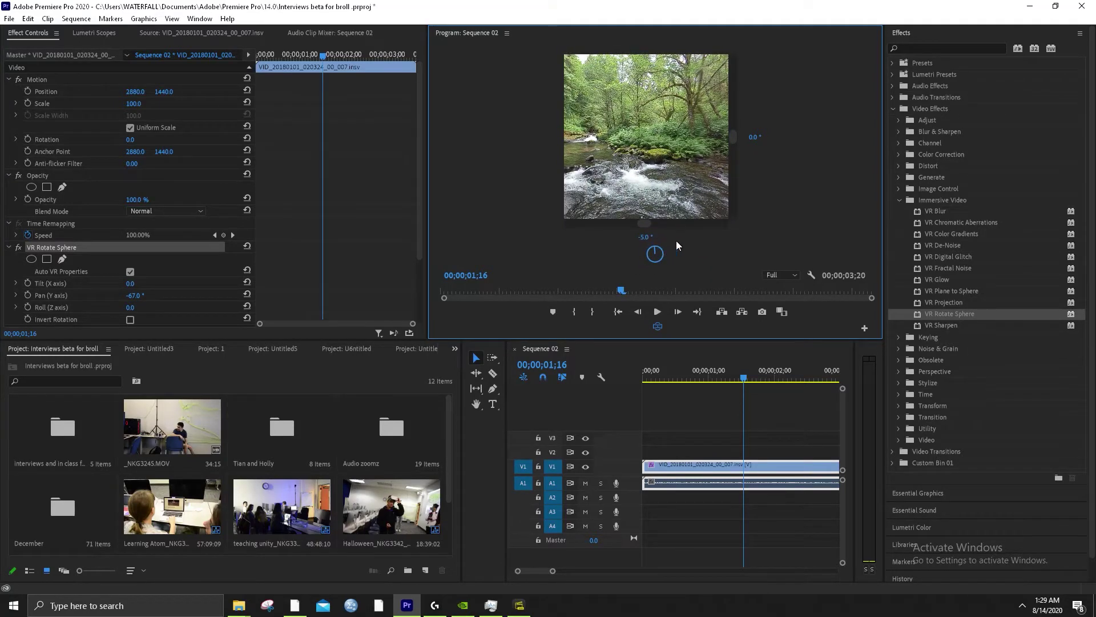
left_click(645, 236)
type("0")
key("Return")
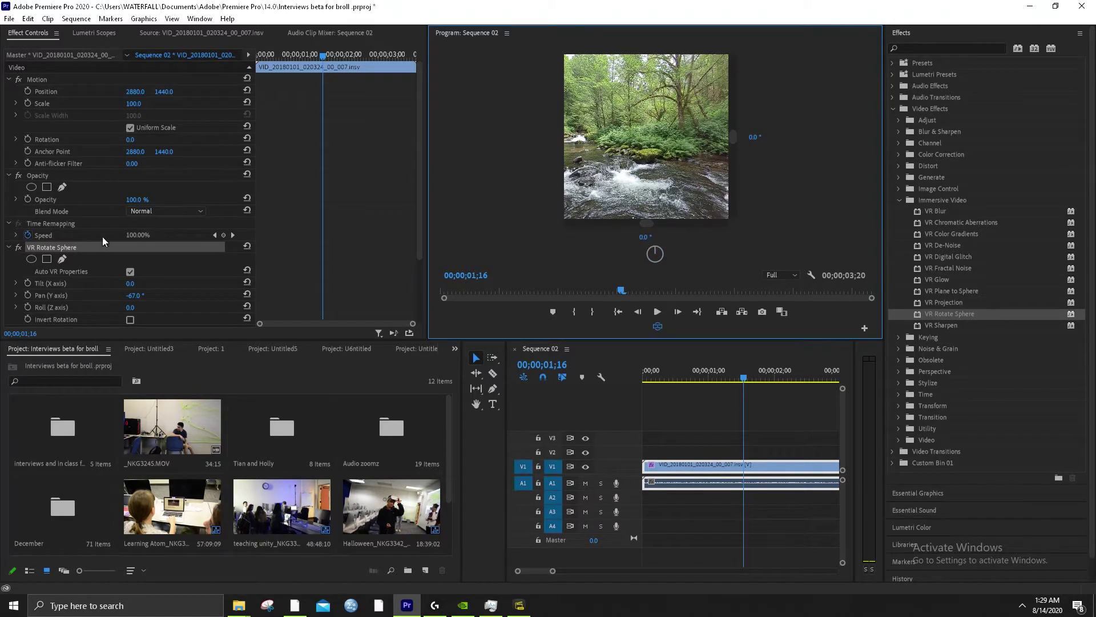
left_click_drag(135, 302, 139, 289)
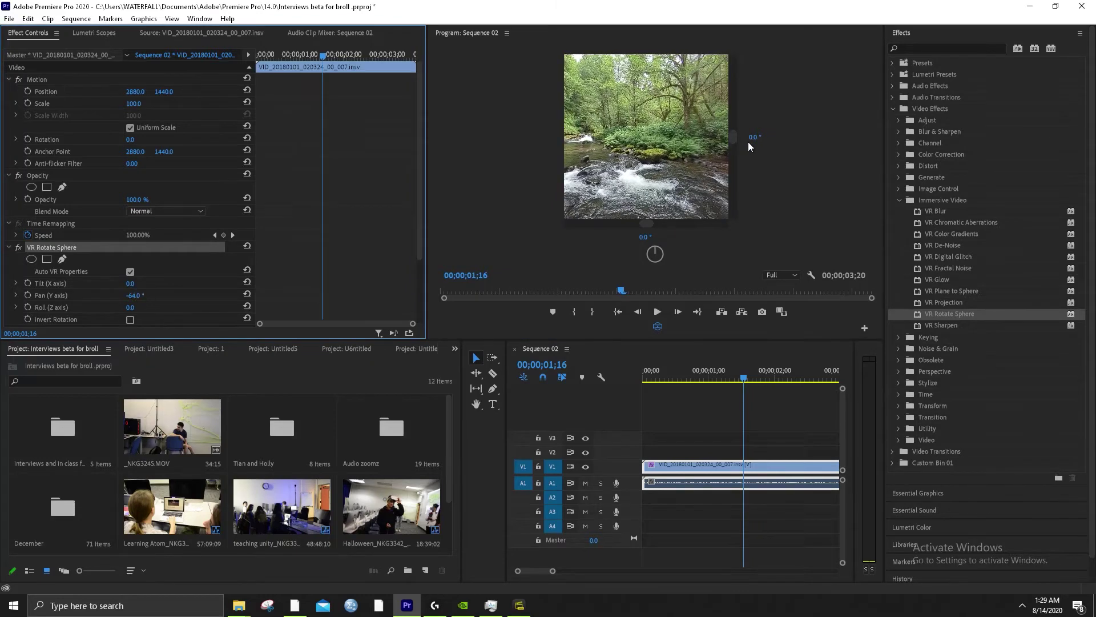
left_click_drag(667, 136, 656, 177)
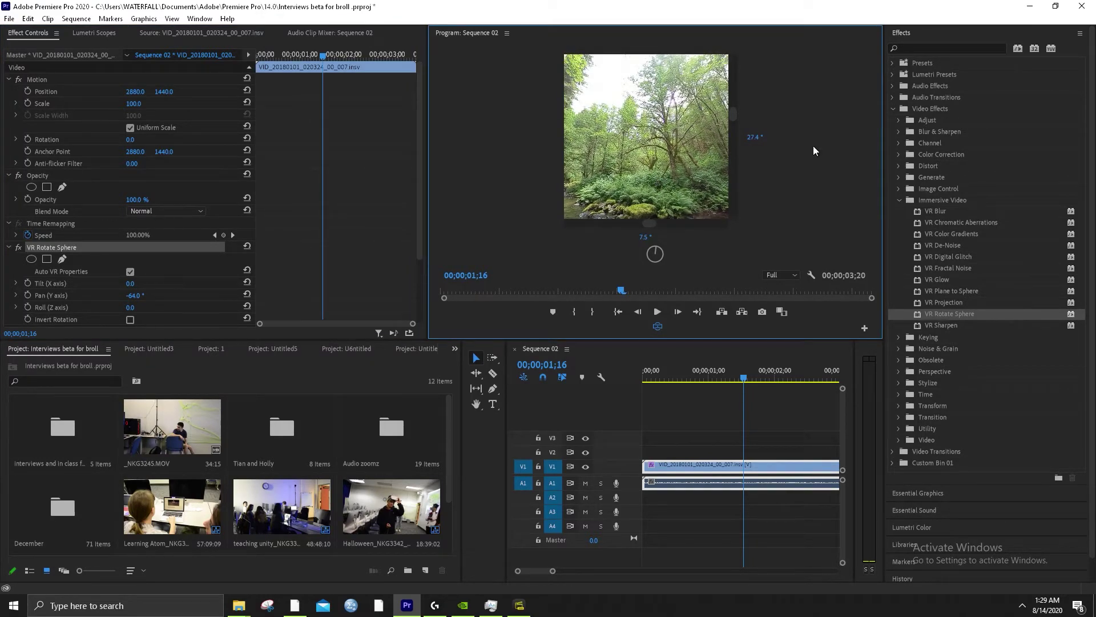
left_click_drag(653, 159, 631, 217)
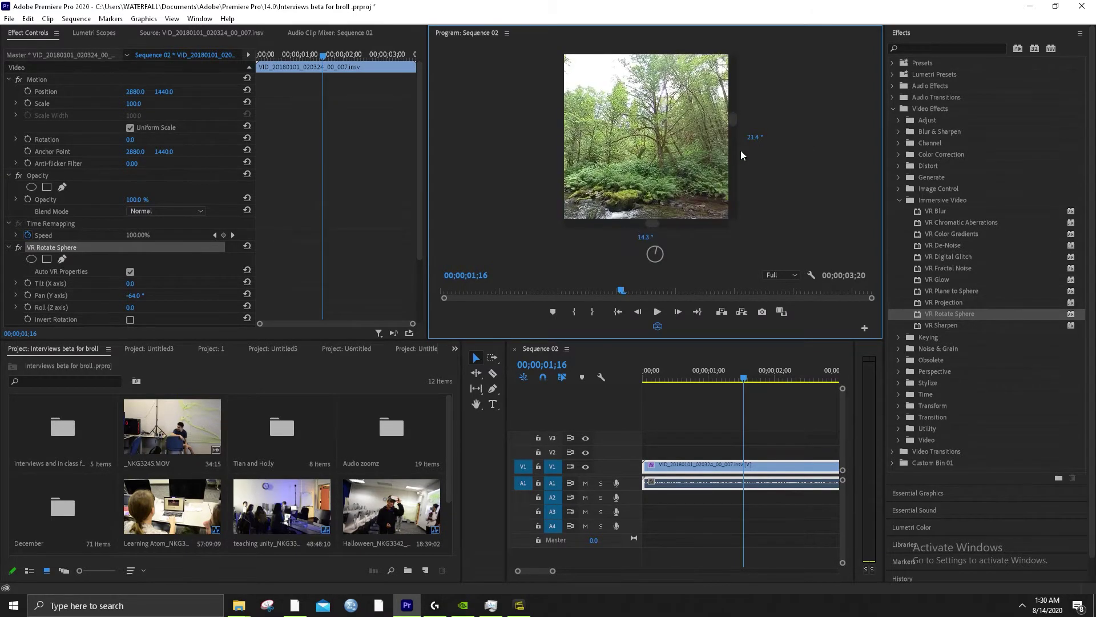
left_click(643, 238)
type("0")
key("Return")
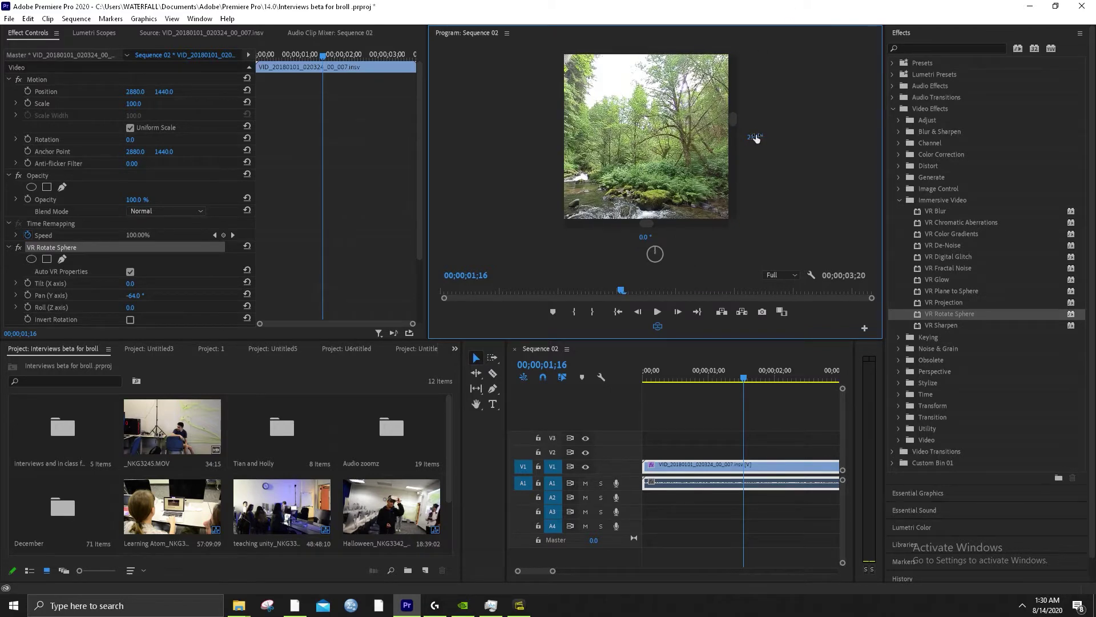
key("Return")
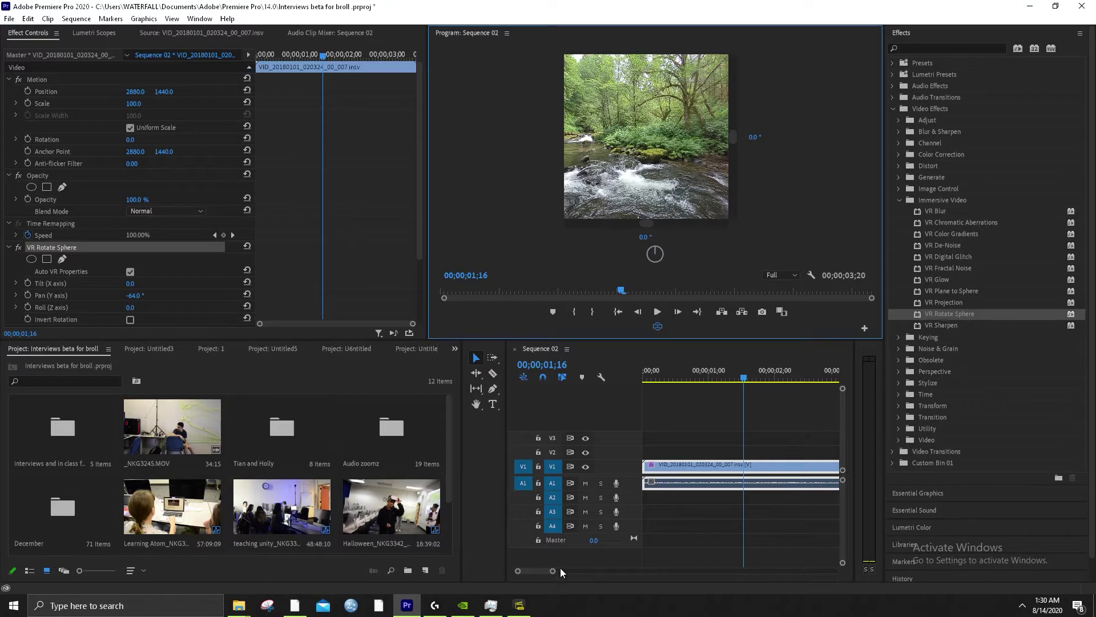
Zoom the timeline out and slide the clip later to start near 00;00;03;20
left_click_drag(560, 570, 573, 569)
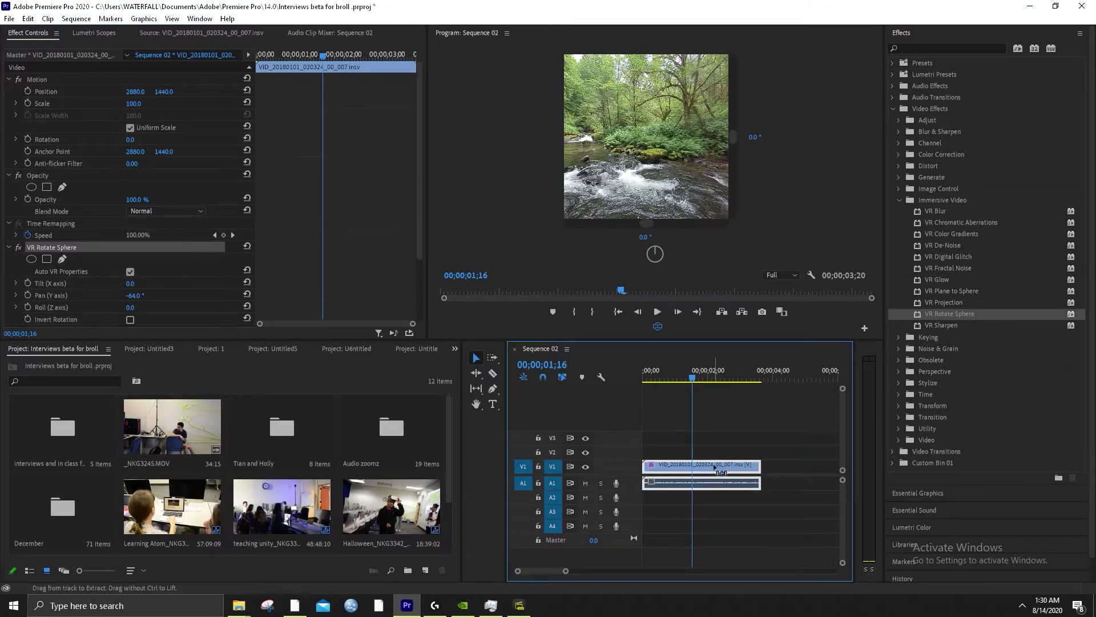
left_click_drag(714, 465, 866, 463)
scroll(724, 474, "down", 3)
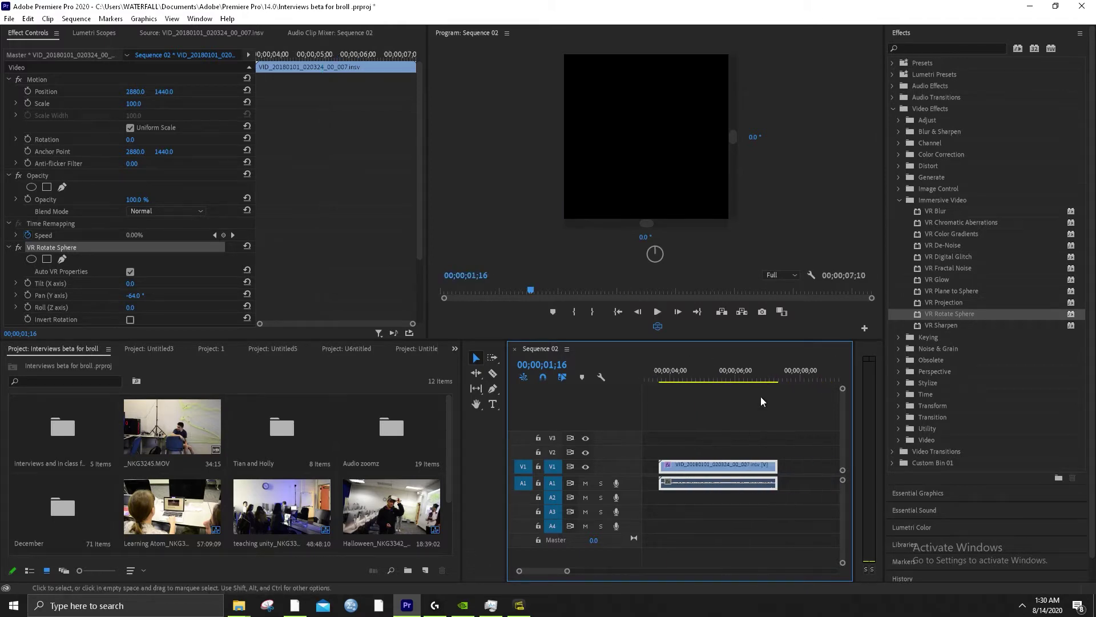
left_click_drag(763, 379, 775, 359)
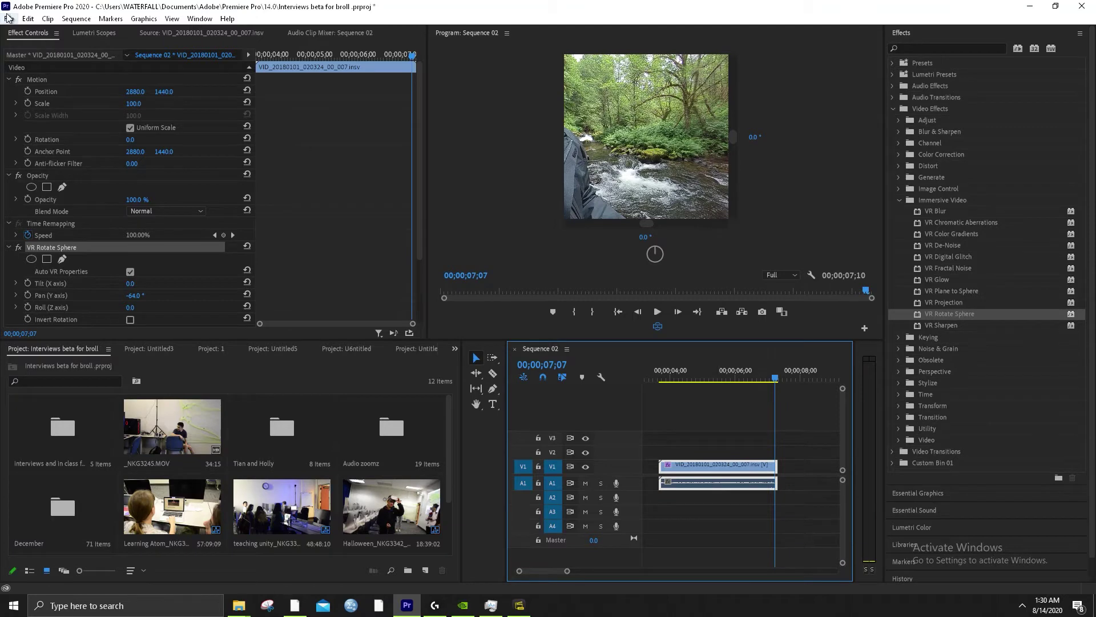
Cycle through the open project tabs and pick 'Creating 360 Video with the insta 360' from the overflow list
left_click(8, 18)
left_click(275, 390)
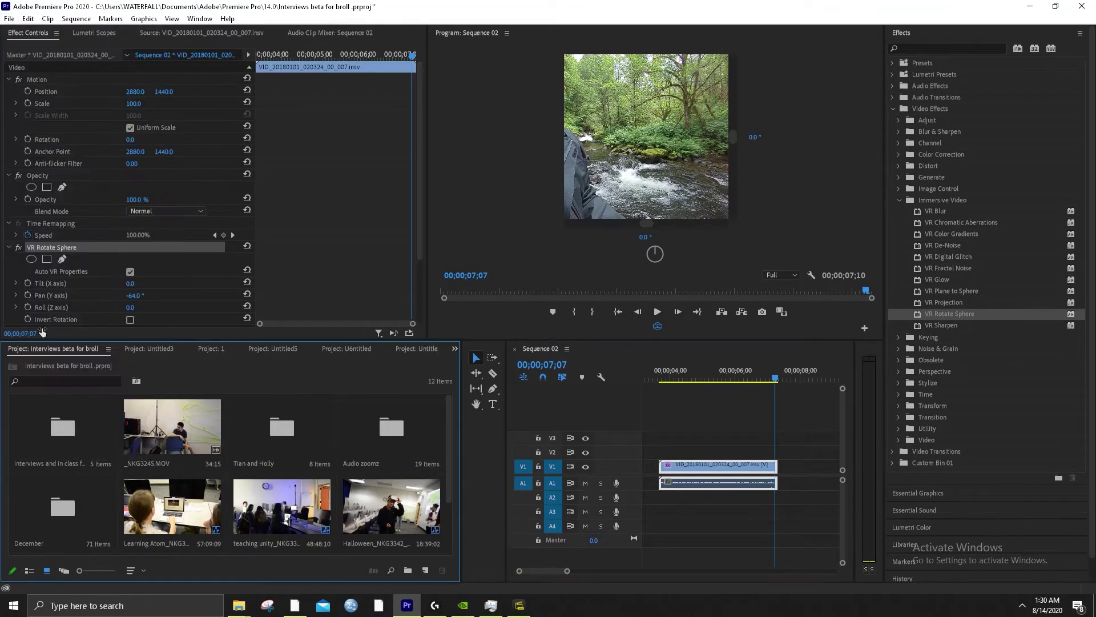
left_click(141, 349)
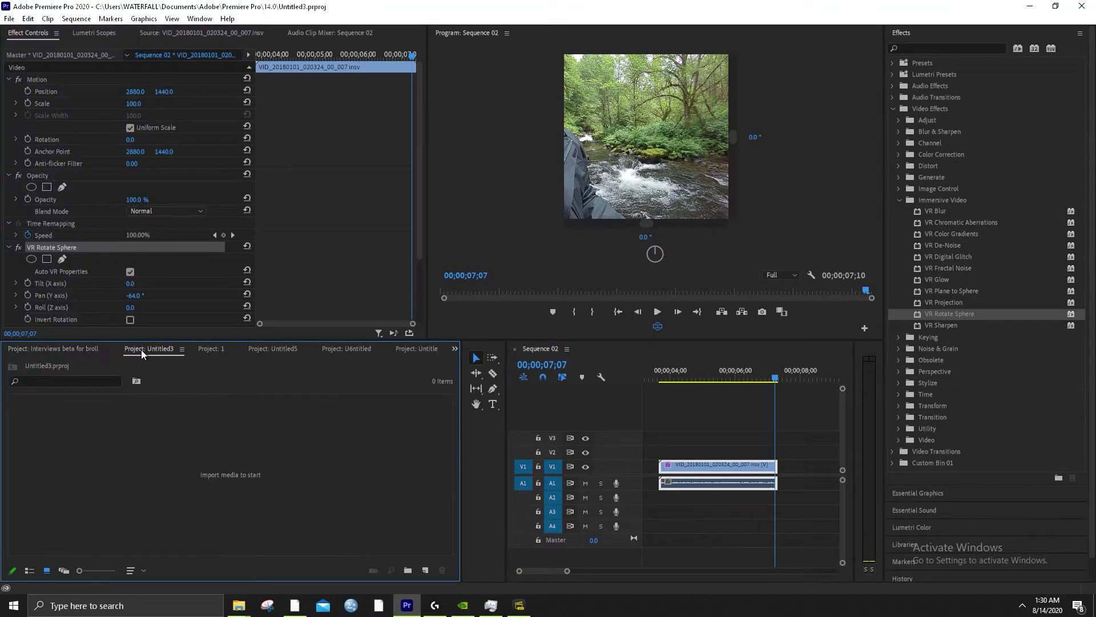
left_click(220, 348)
left_click(283, 349)
left_click(334, 348)
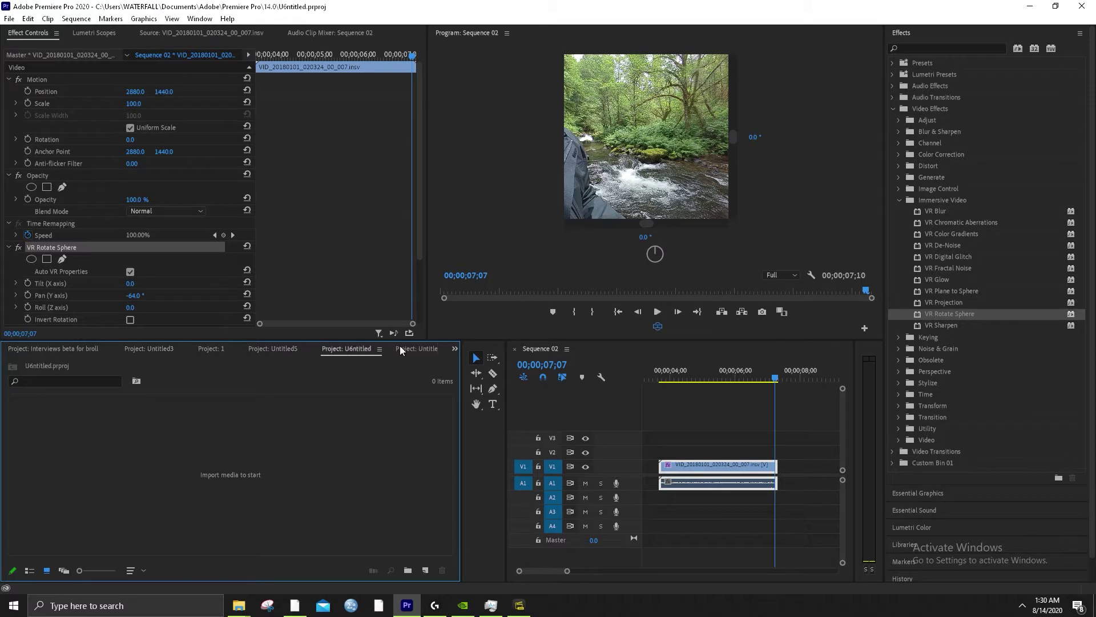
left_click(455, 348)
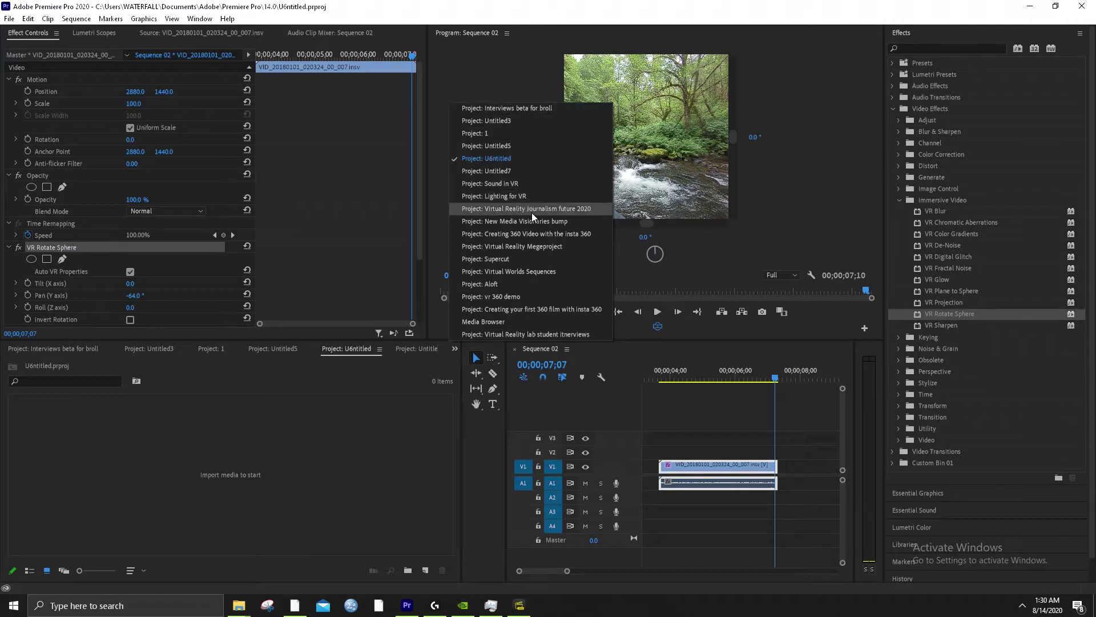
left_click(560, 235)
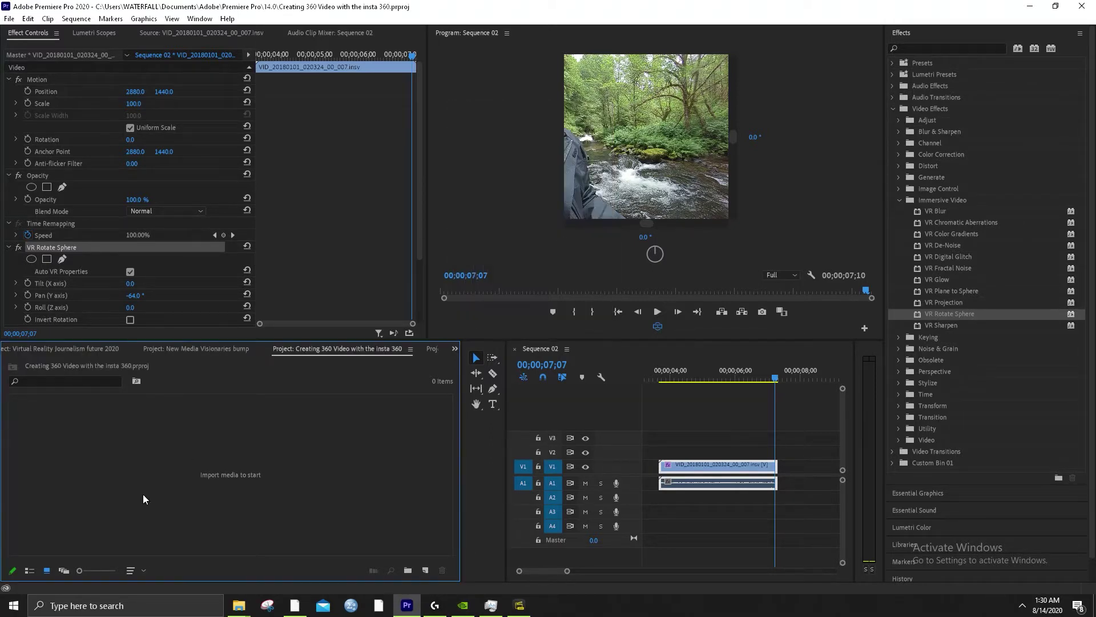
left_click(693, 463)
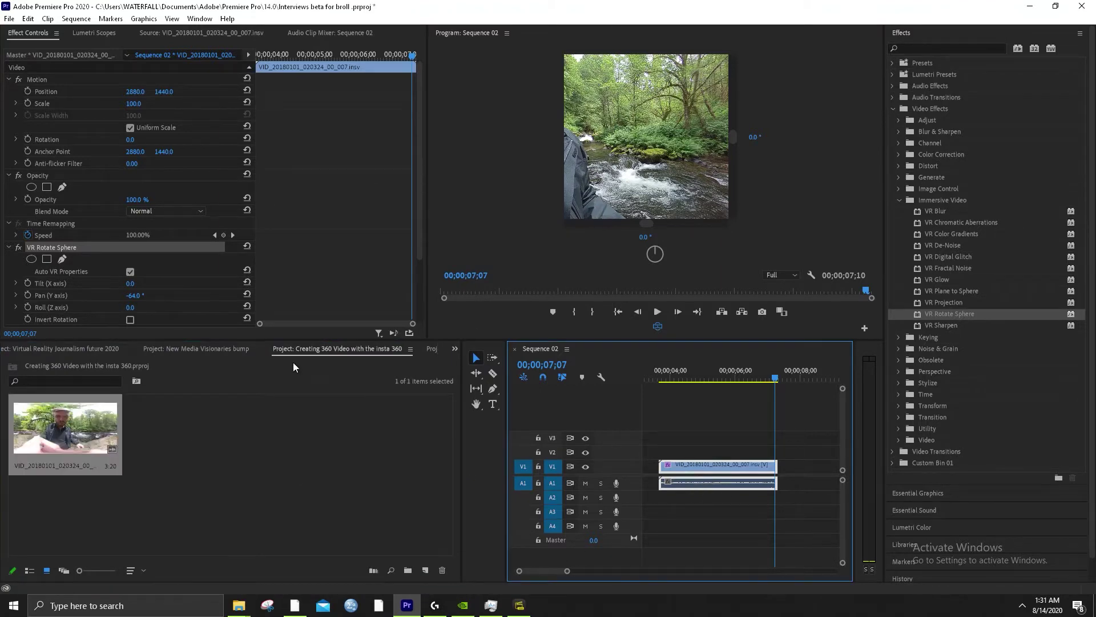
left_click(9, 18)
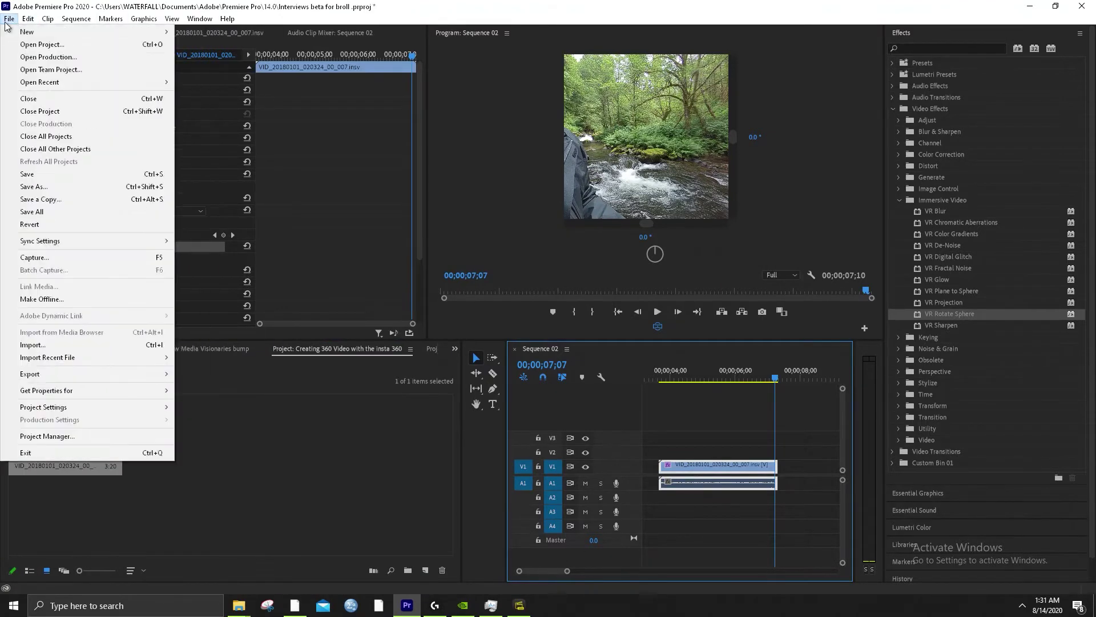
Import VID_20200702_185306_00_063.insv from USB Drive > DCIM > Camera01
left_click(70, 347)
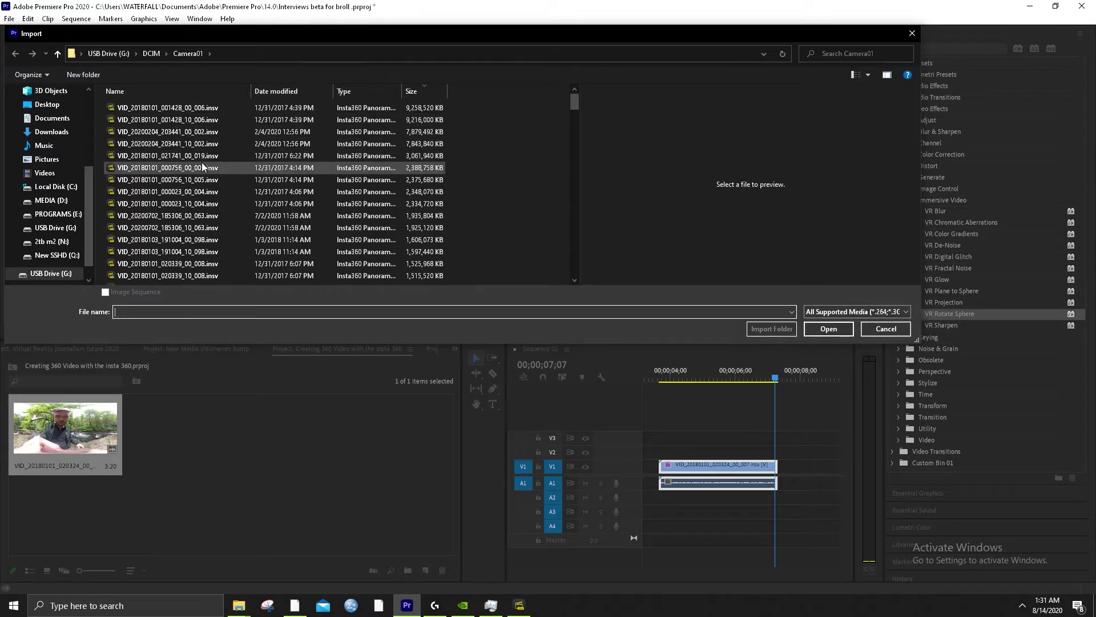
left_click(145, 122)
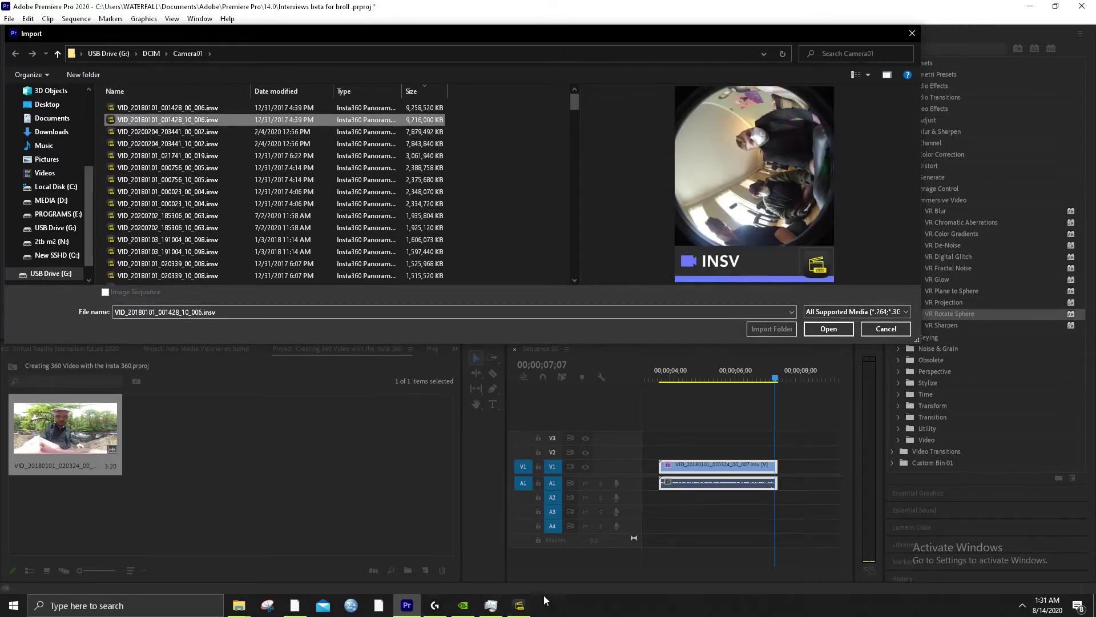
left_click(520, 604)
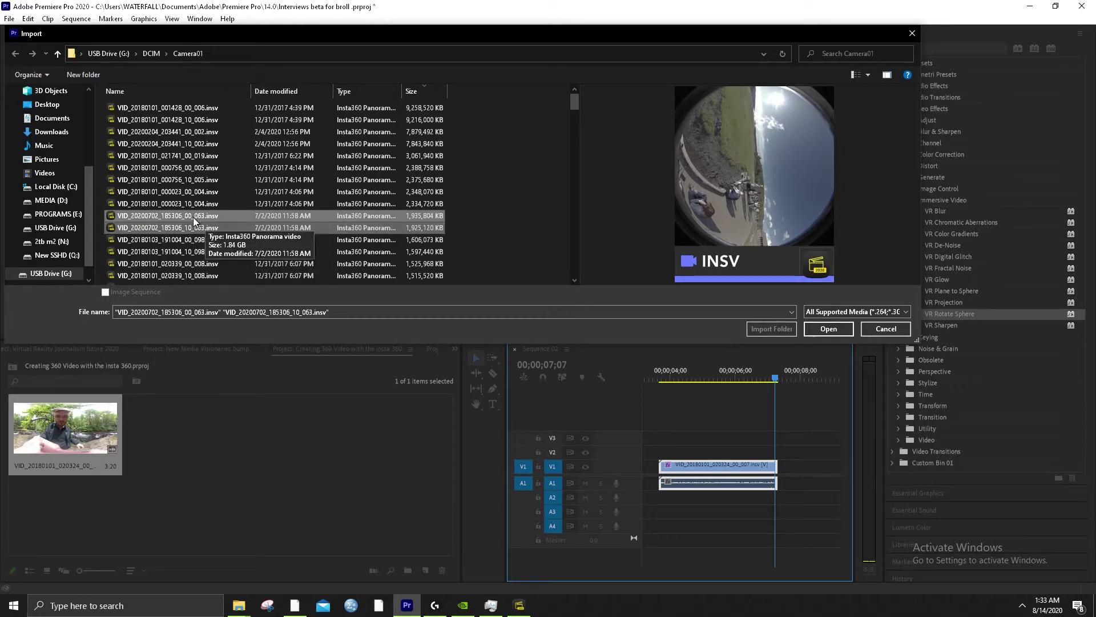
left_click(226, 224)
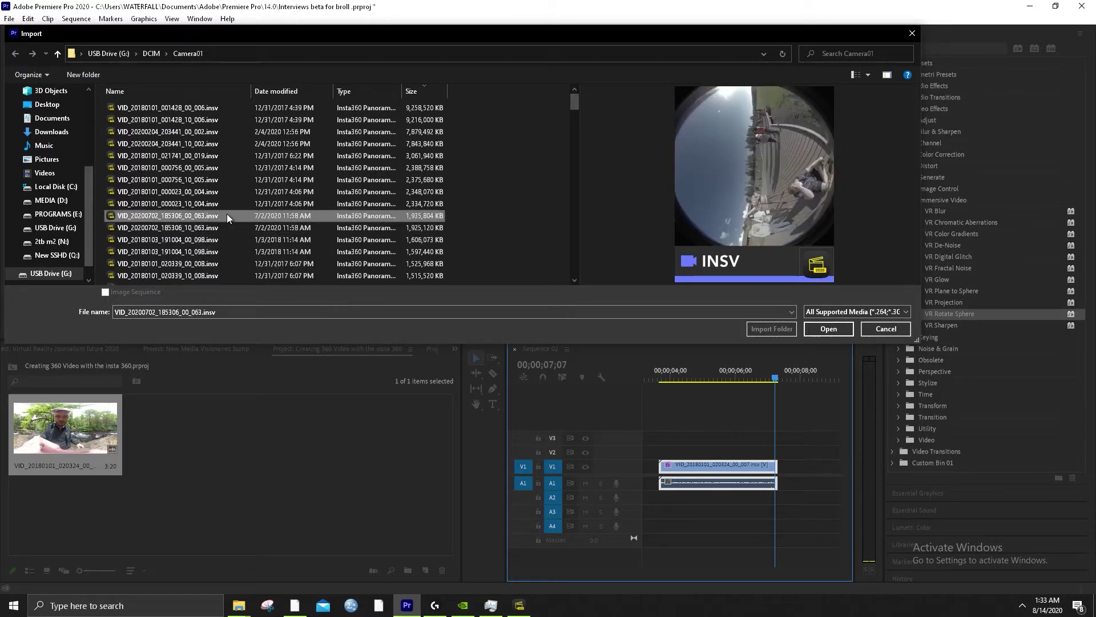
left_click(228, 216)
left_click(813, 330)
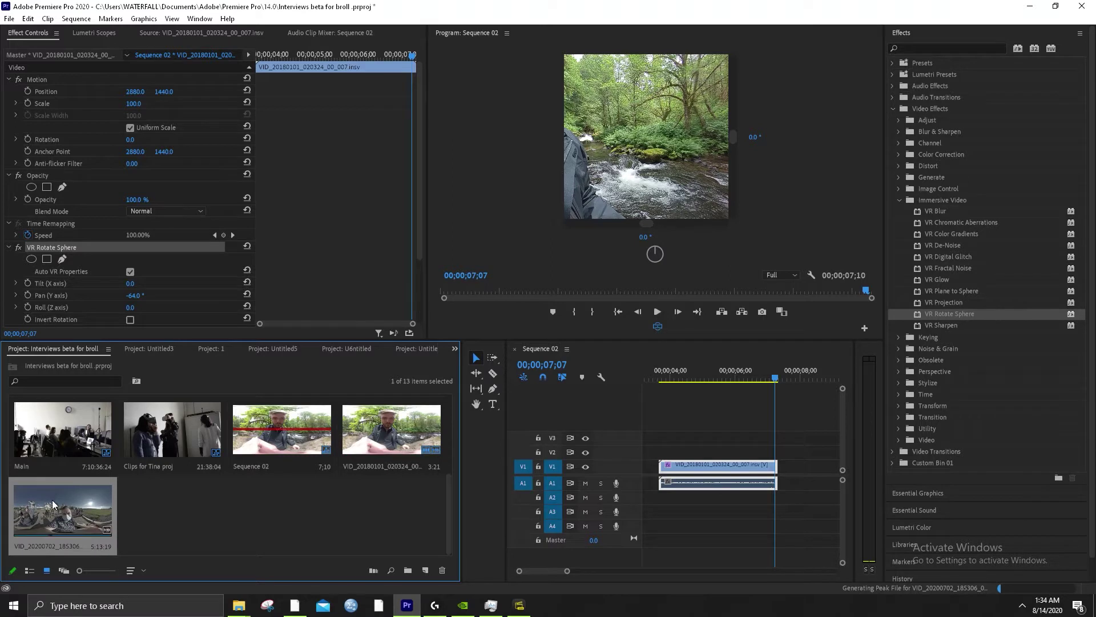
Open the imported clip in the Source monitor and scrub to the geyser eruption in VR view
double_click(51, 509)
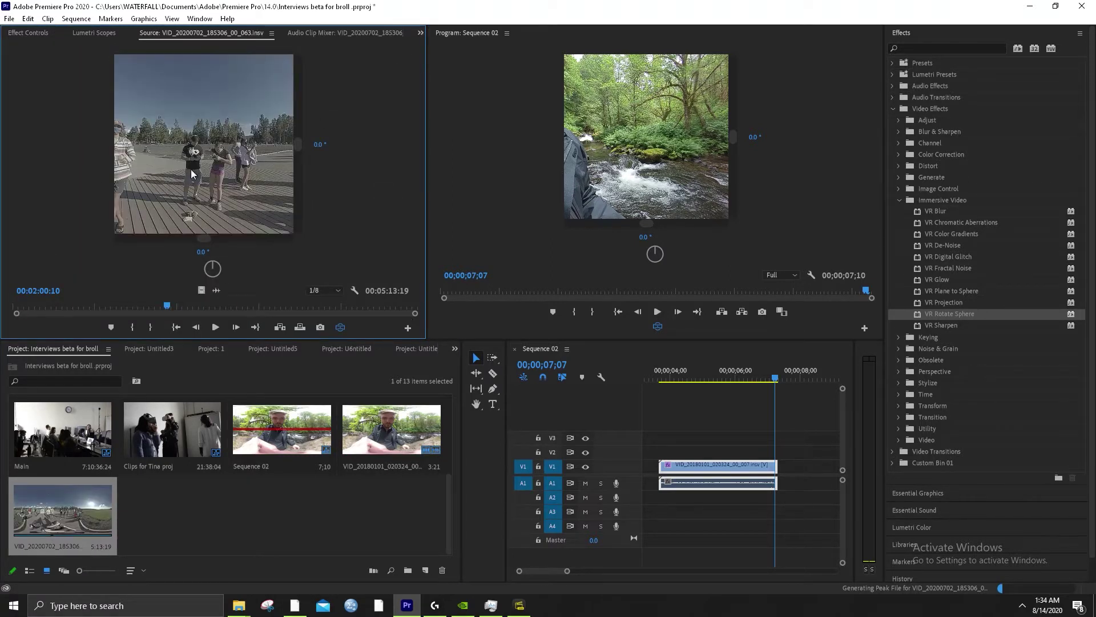
left_click(218, 325)
left_click_drag(186, 215, 214, 198)
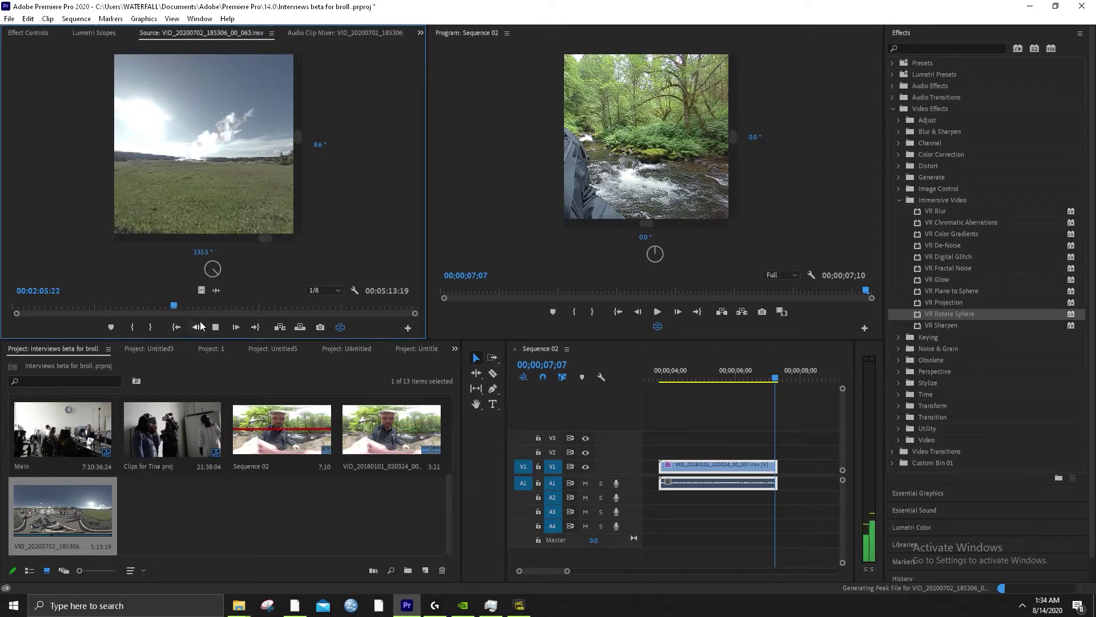
left_click(233, 307)
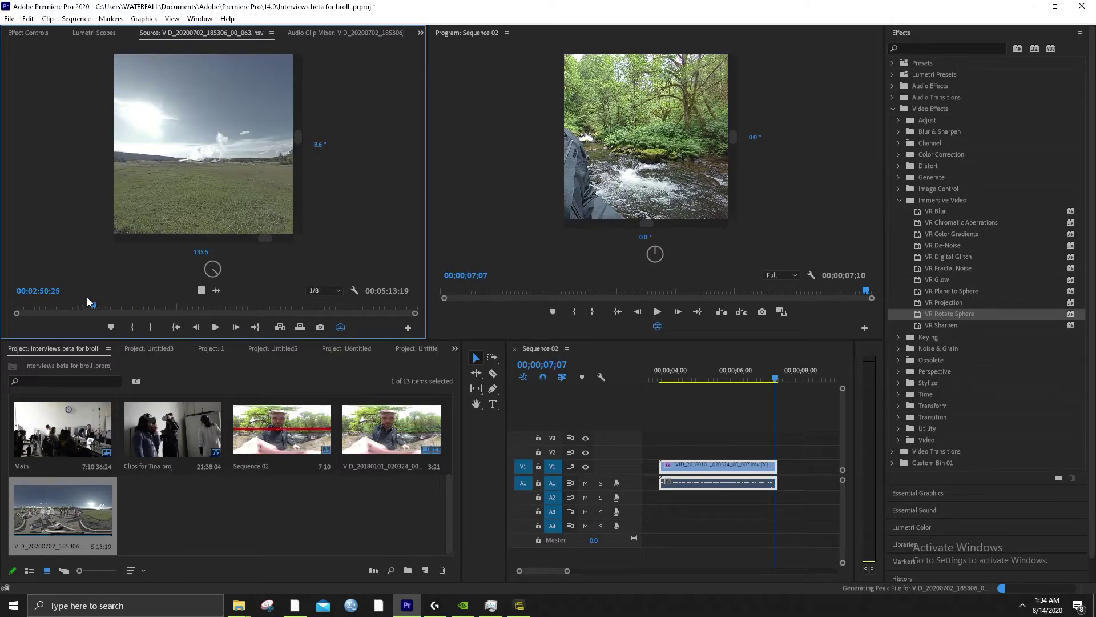
left_click_drag(86, 298, 27, 298)
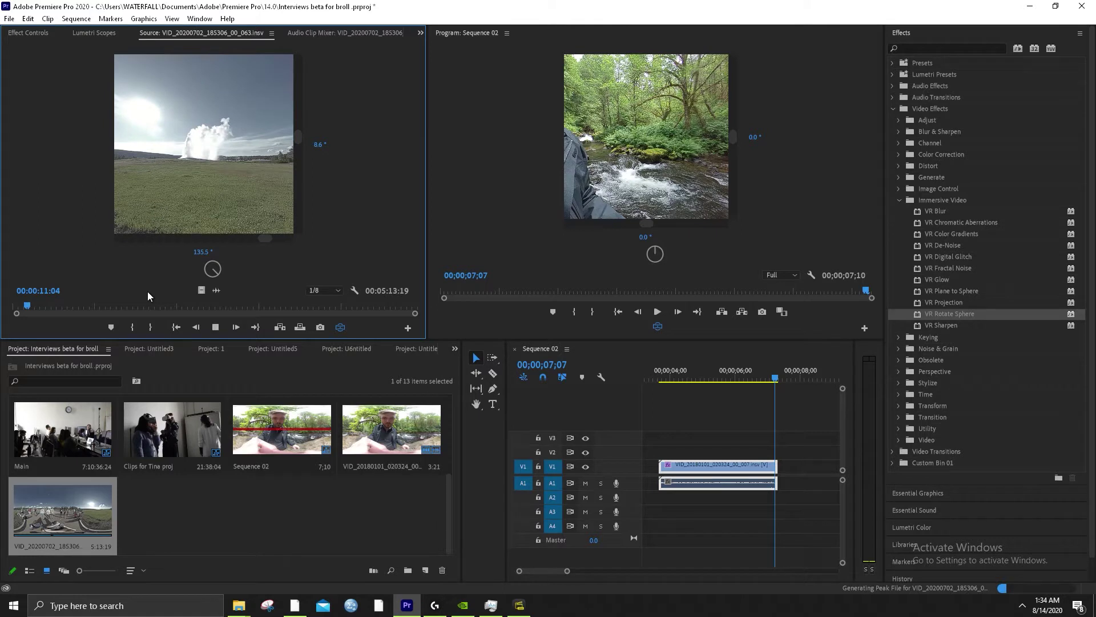
left_click(32, 310)
left_click_drag(178, 199, 215, 203)
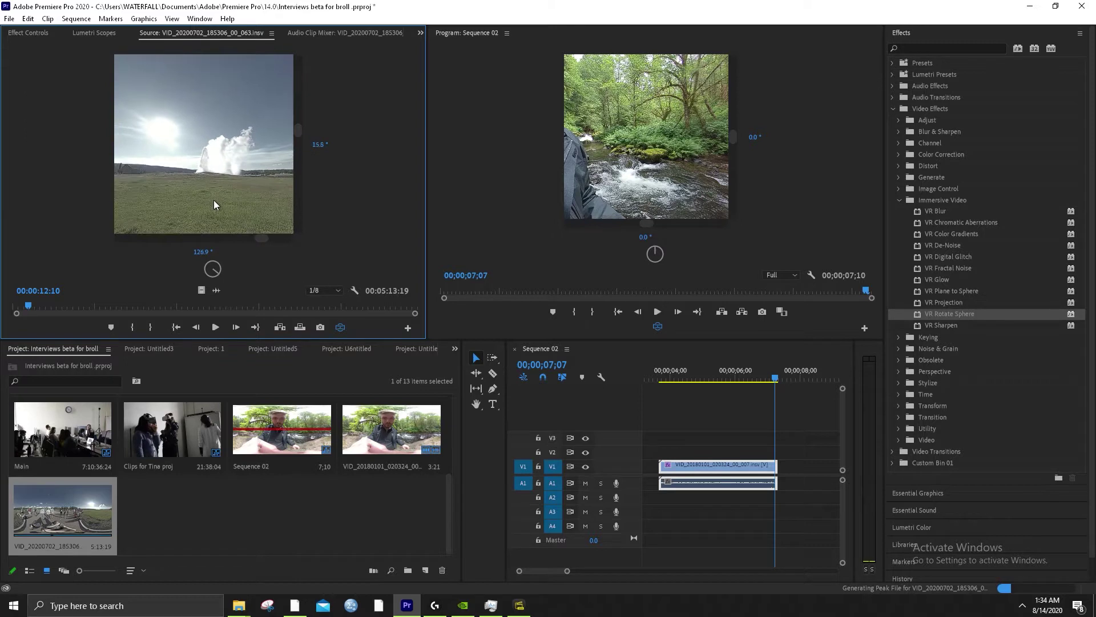
Reset the source view's yaw and pitch to 0° and drag the clip over the V1 clip in Sequence 02
left_click(208, 251)
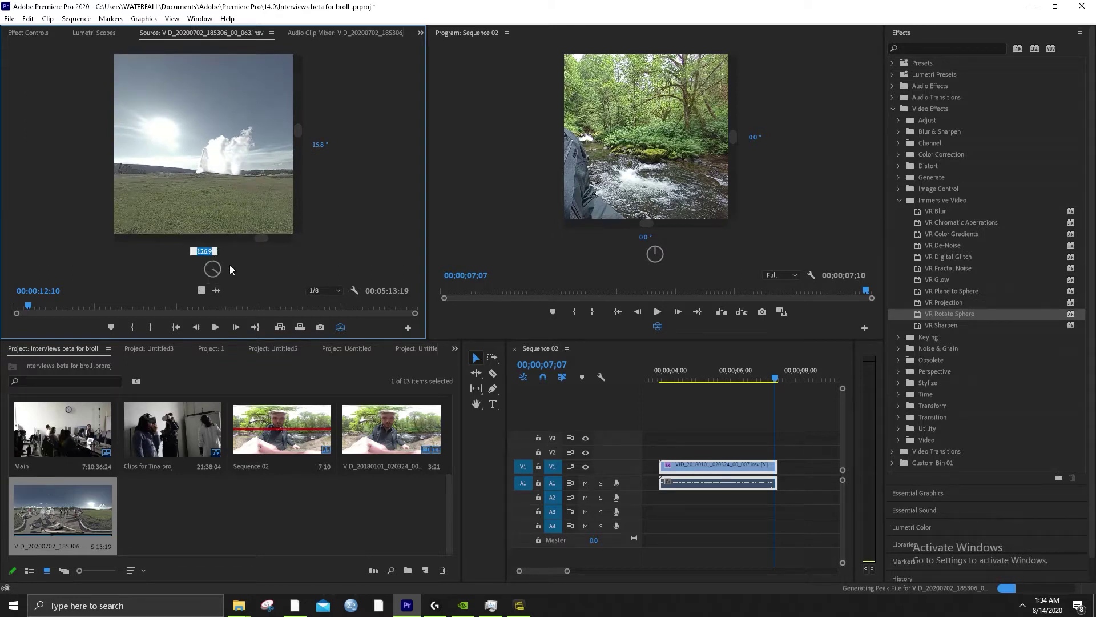
type("0")
key("Return")
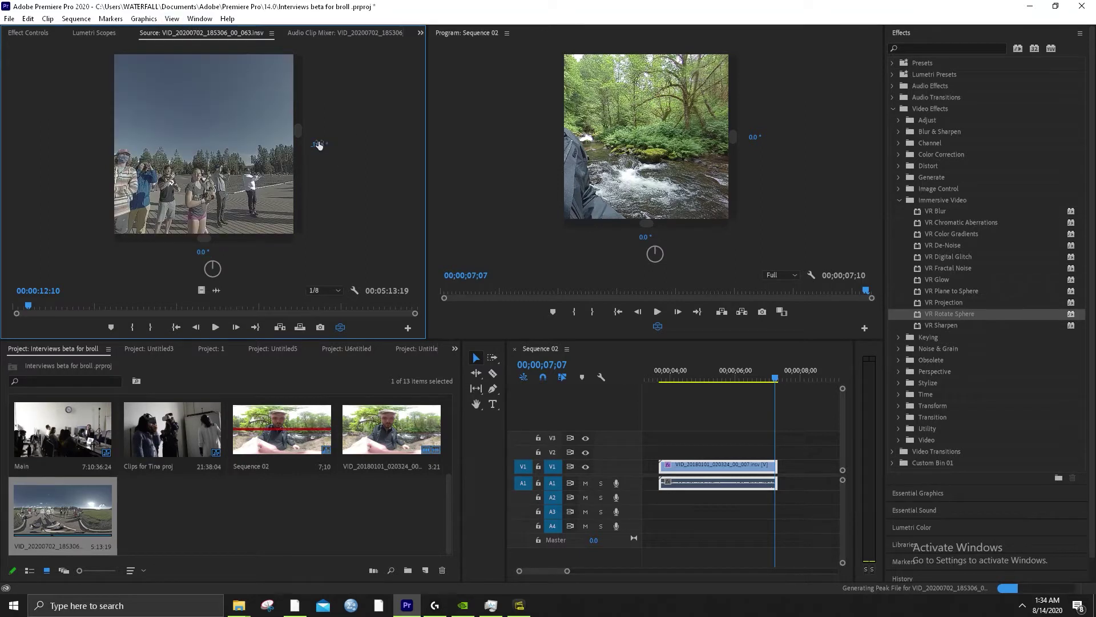
left_click(319, 144)
type("0")
key("Return")
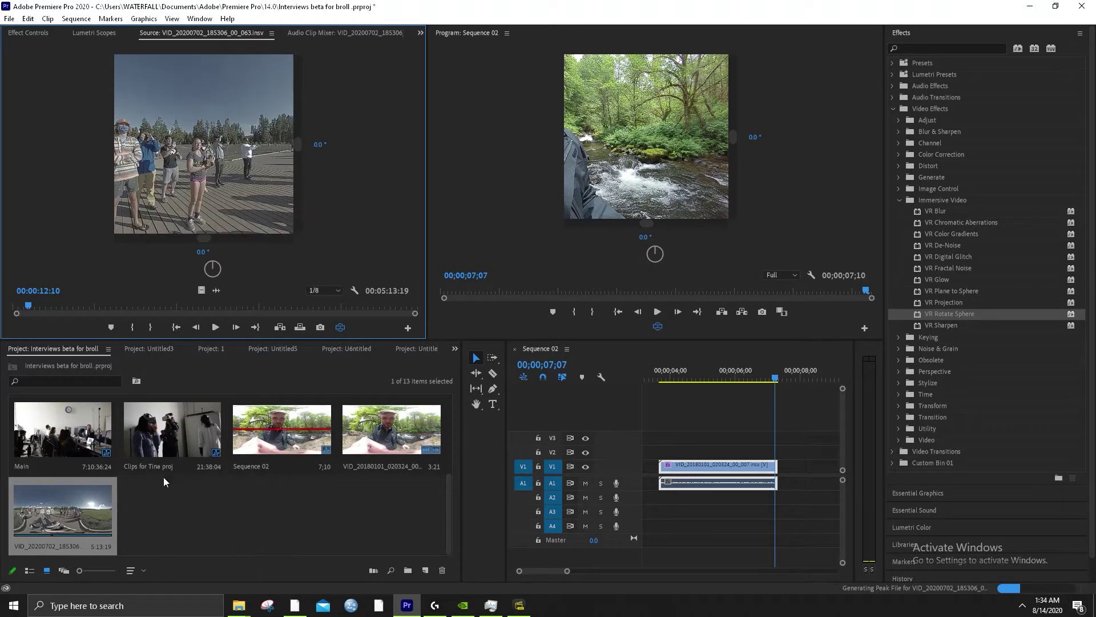
left_click_drag(66, 519, 719, 465)
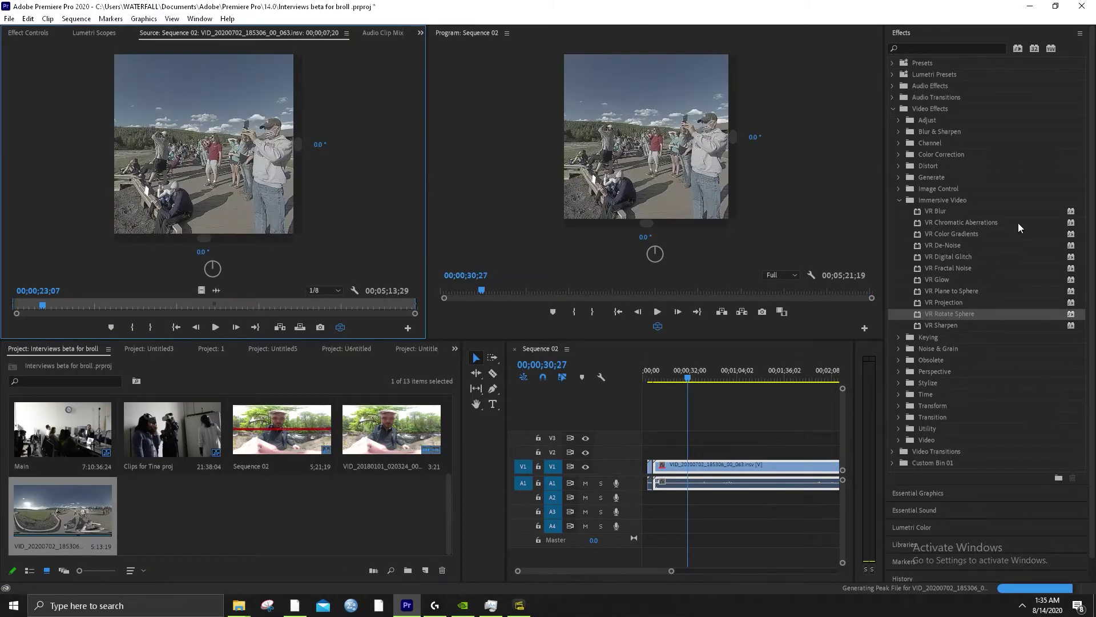
From Video Effects > Immersive Video, drag VR Rotate Sphere onto the V1 geyser clip
left_click(33, 35)
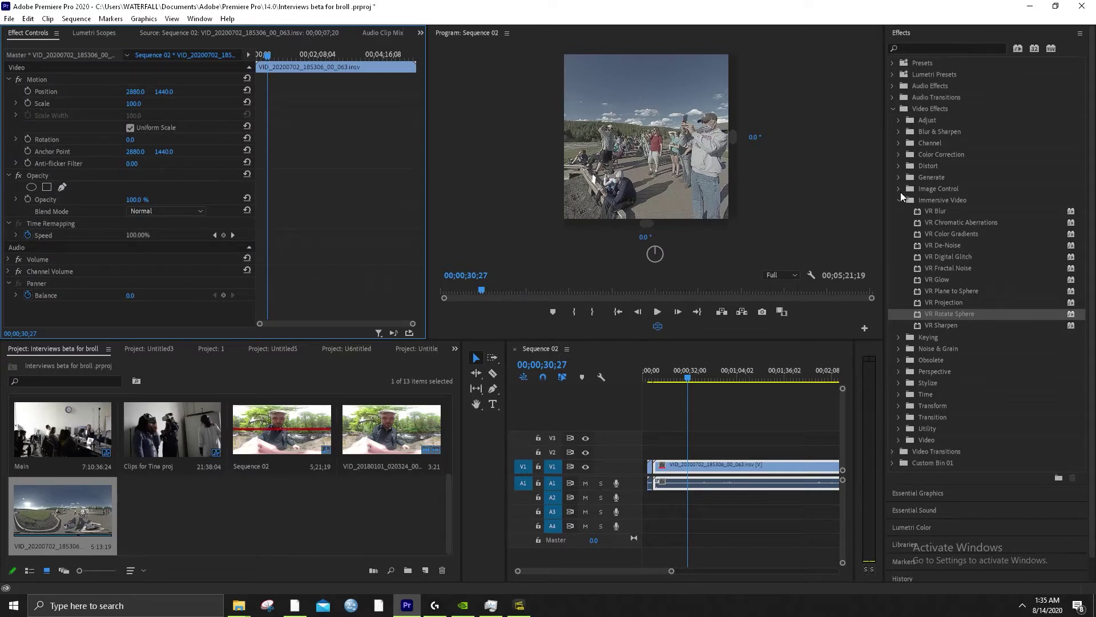
left_click(925, 201)
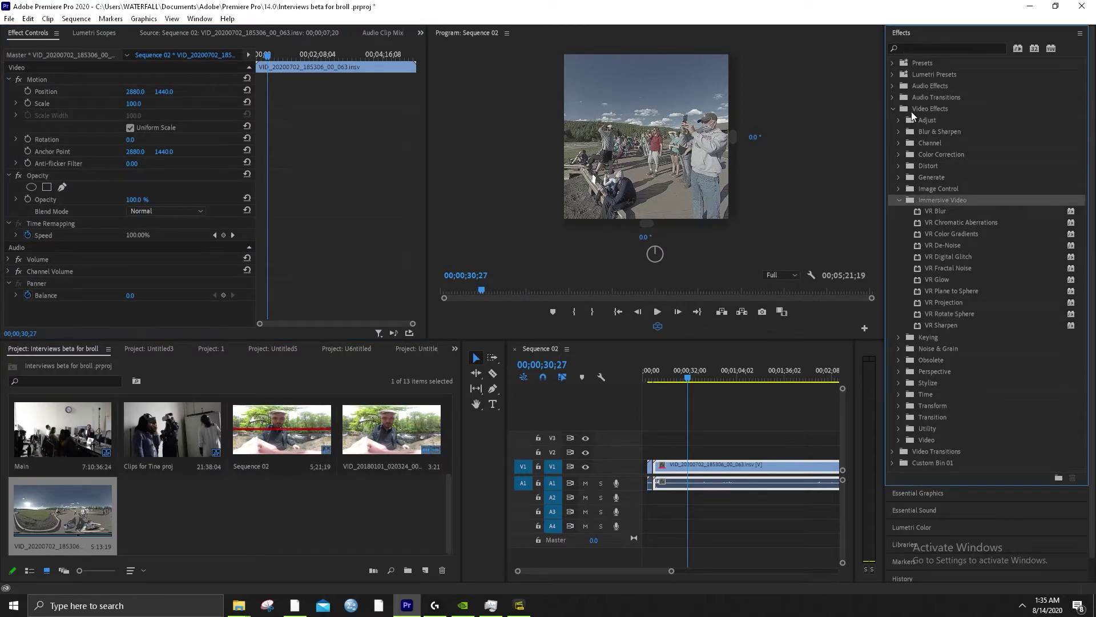
left_click(912, 111)
left_click(931, 200)
left_click(935, 314)
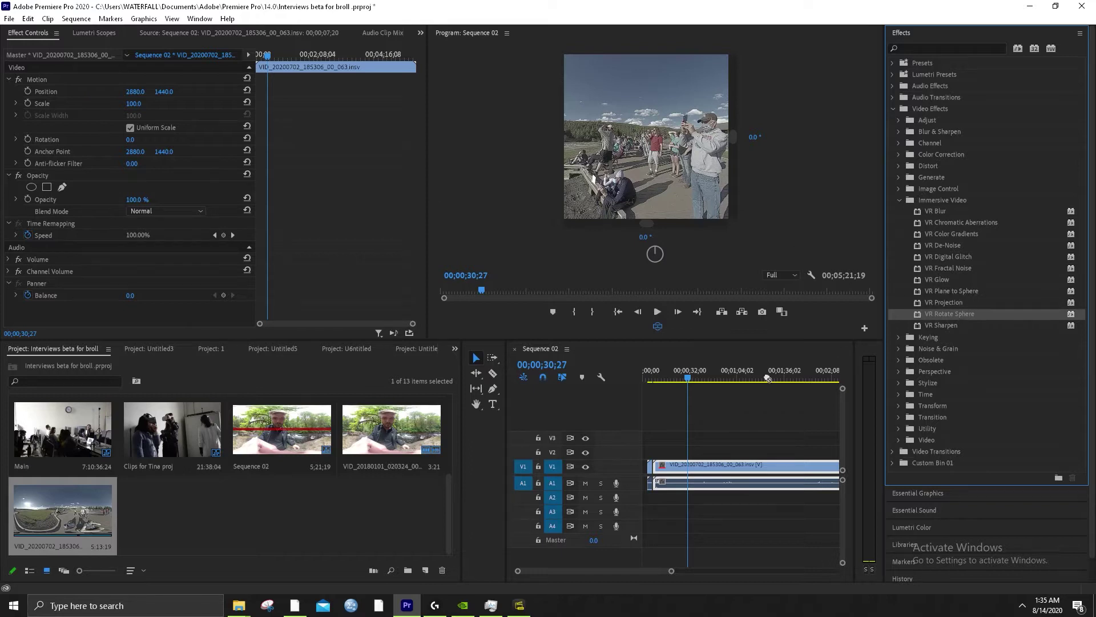
left_click_drag(768, 378, 710, 474)
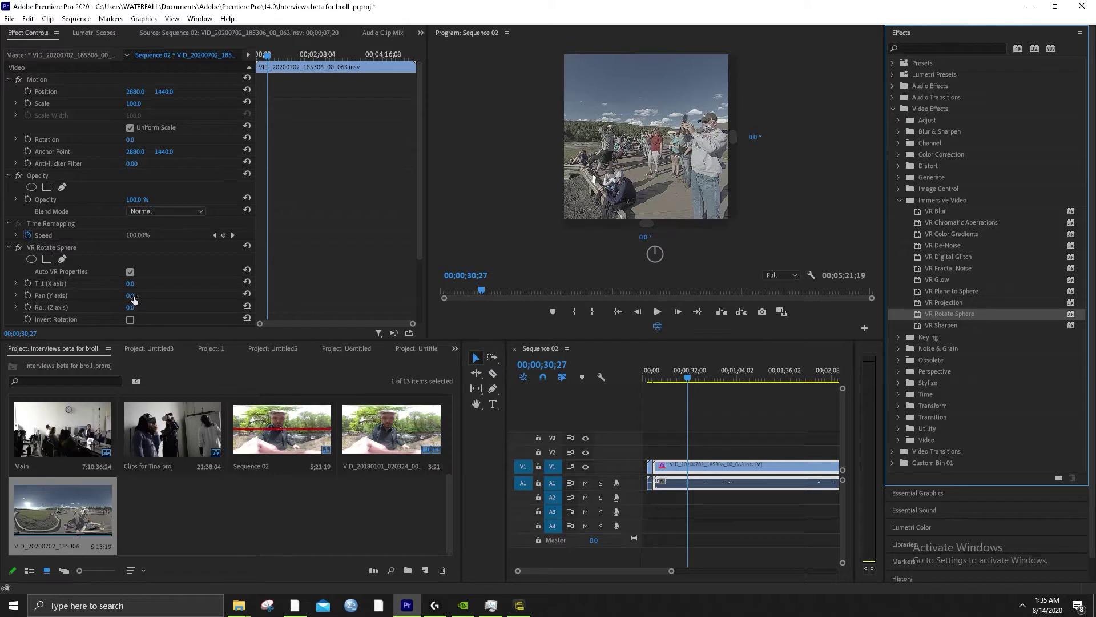
Scrub Pan (Y axis) to 104° so Old Faithful faces front, preview playback, then bring up Insta360 Studio
left_click_drag(132, 299, 187, 302)
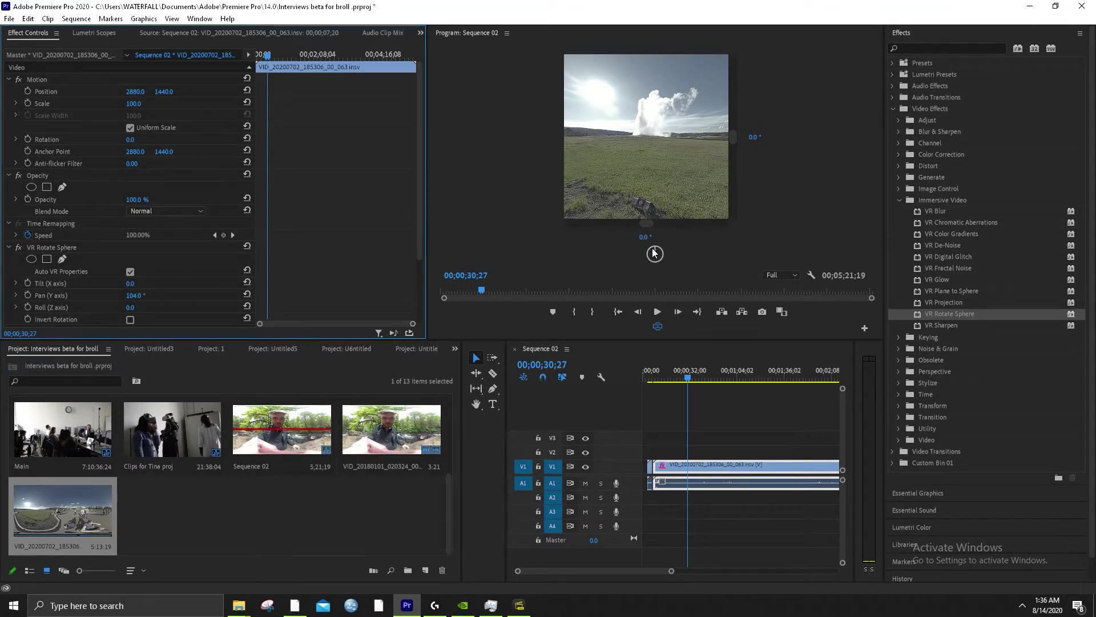
left_click(659, 312)
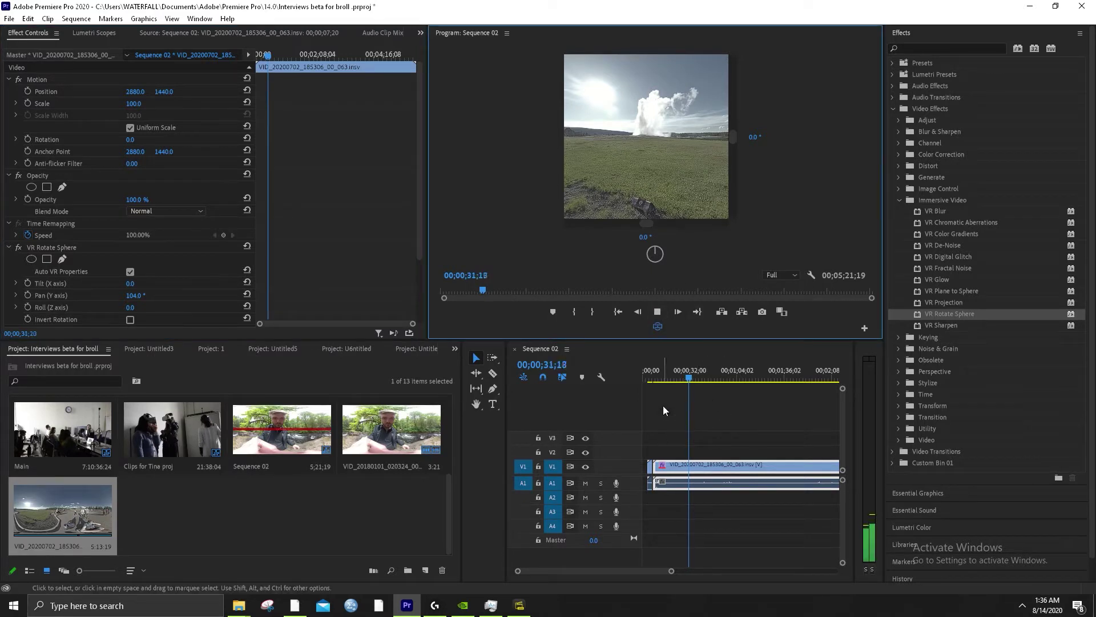
scroll(672, 573, "up", 4)
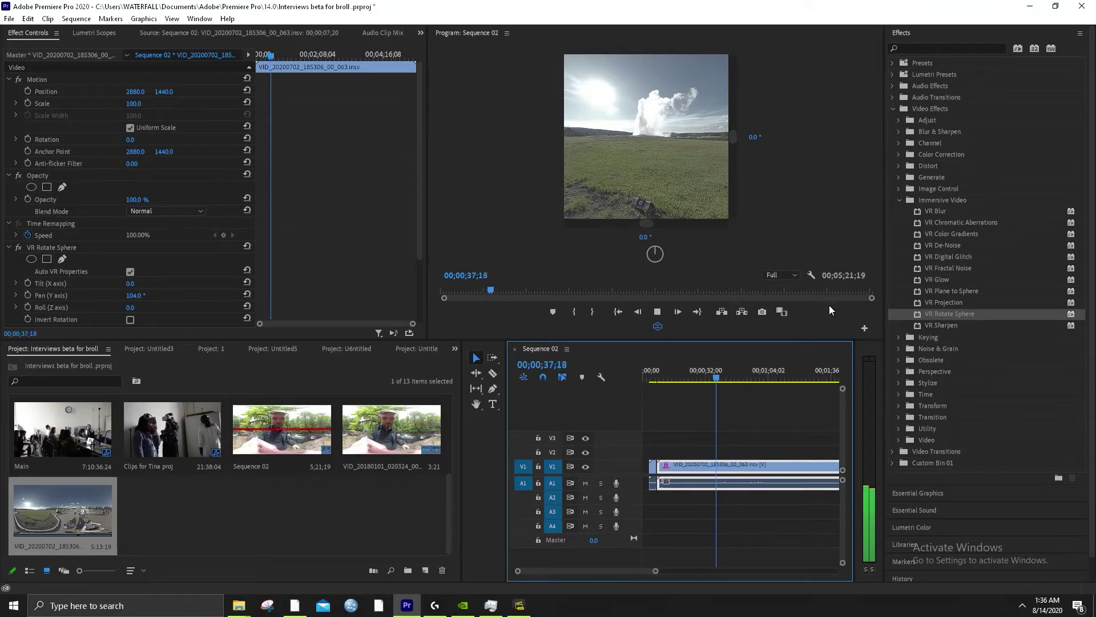
left_click(856, 312)
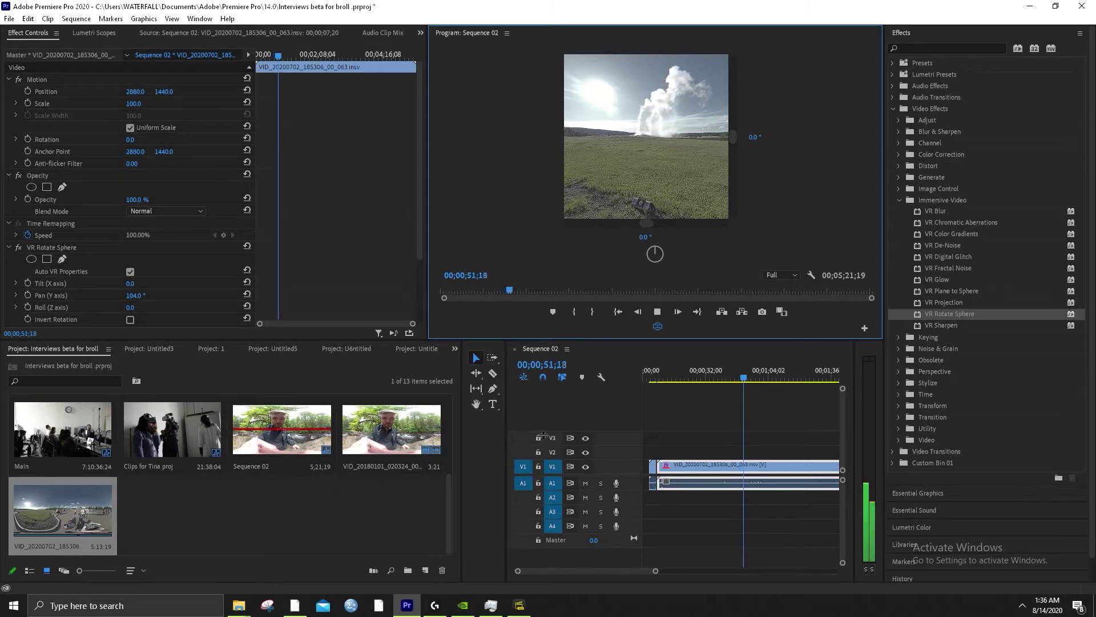
left_click(521, 606)
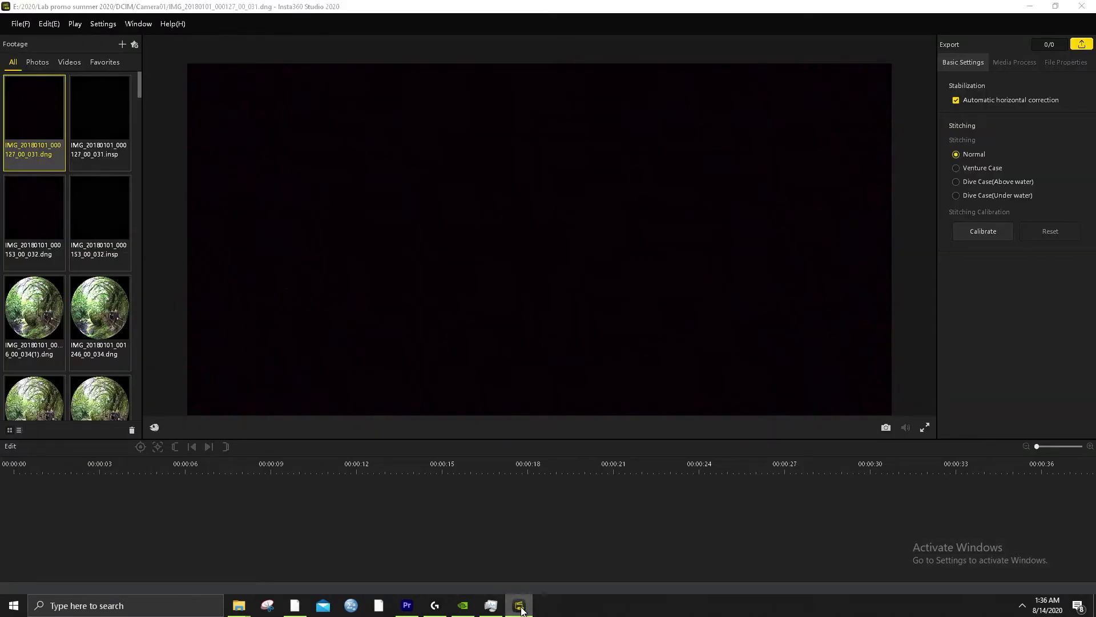
Back in Insta360 Studio, open the VID_20180101_001415_00_094 clip and permanently dismiss the plugin promo
left_click(521, 607)
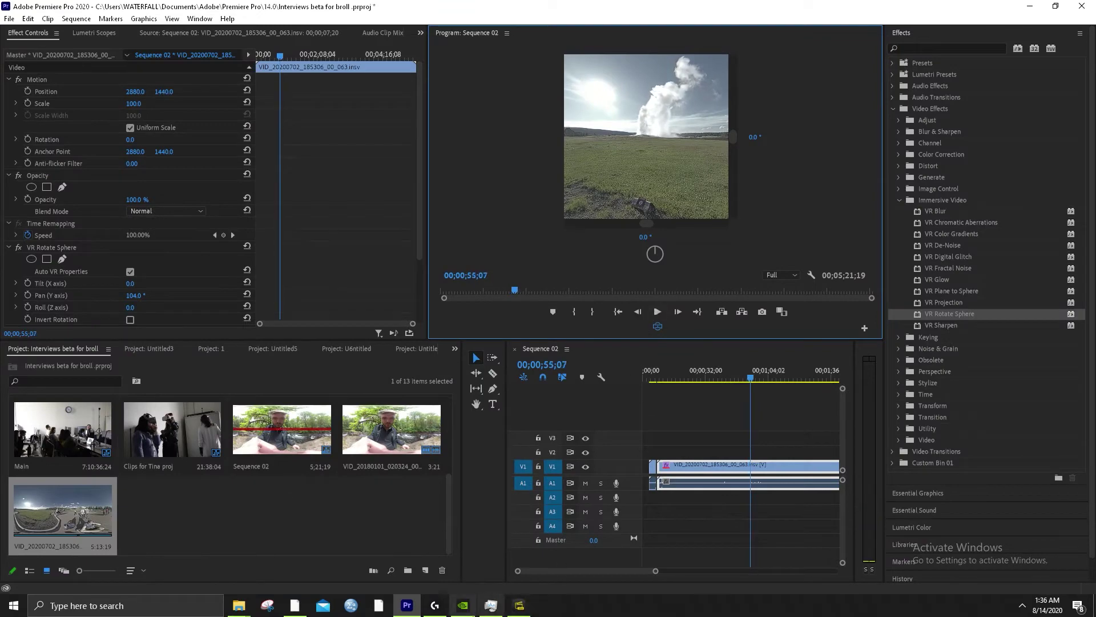
left_click(519, 605)
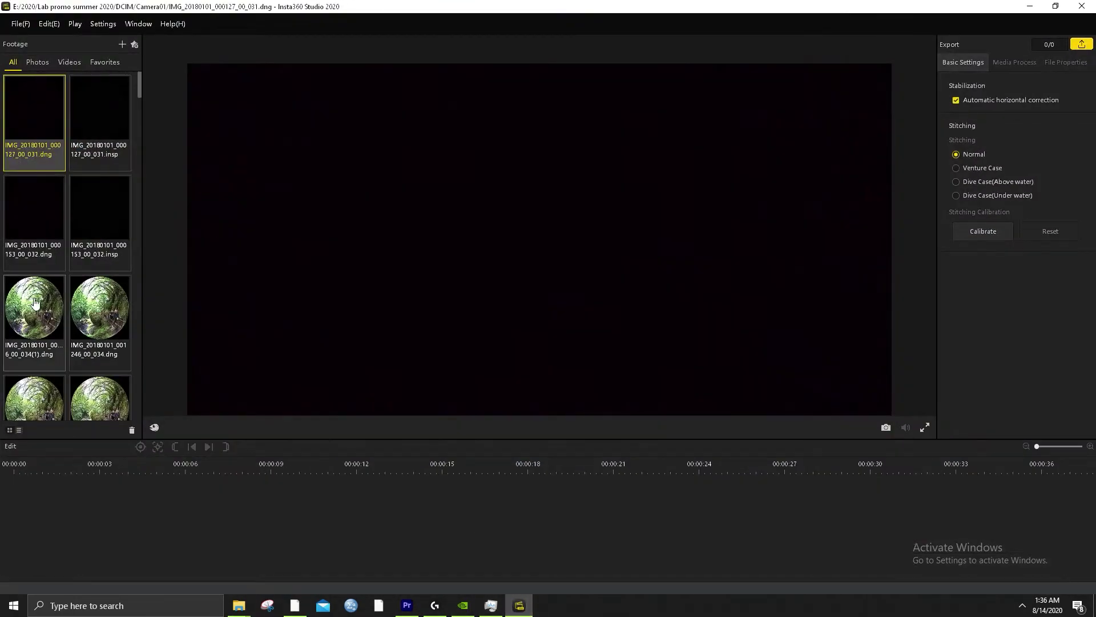
scroll(40, 312, "down", 8)
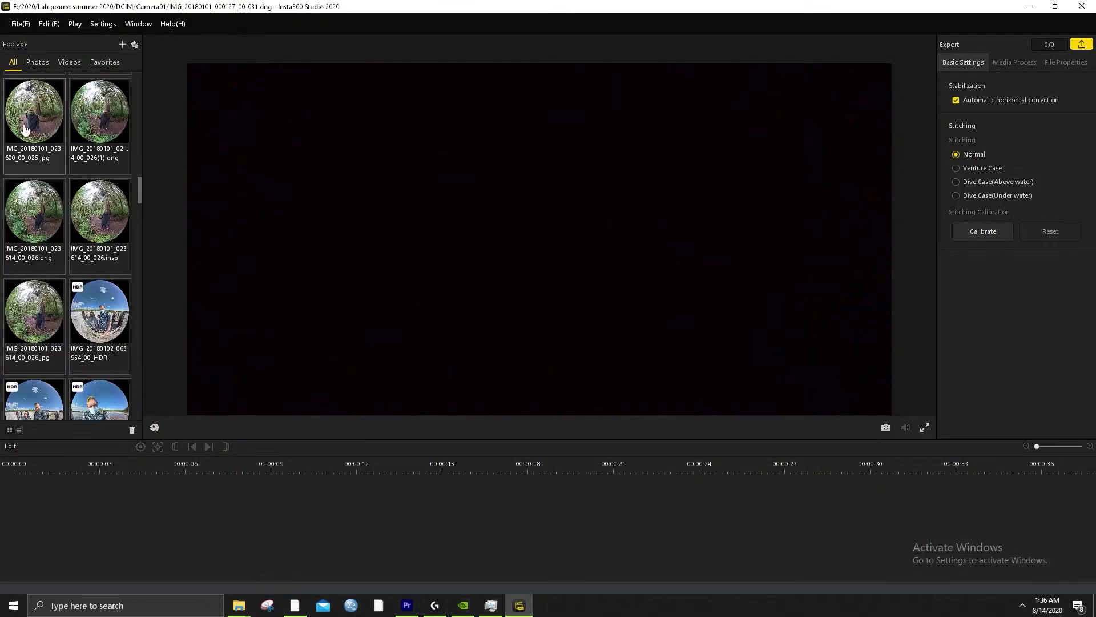
scroll(85, 261, "down", 5)
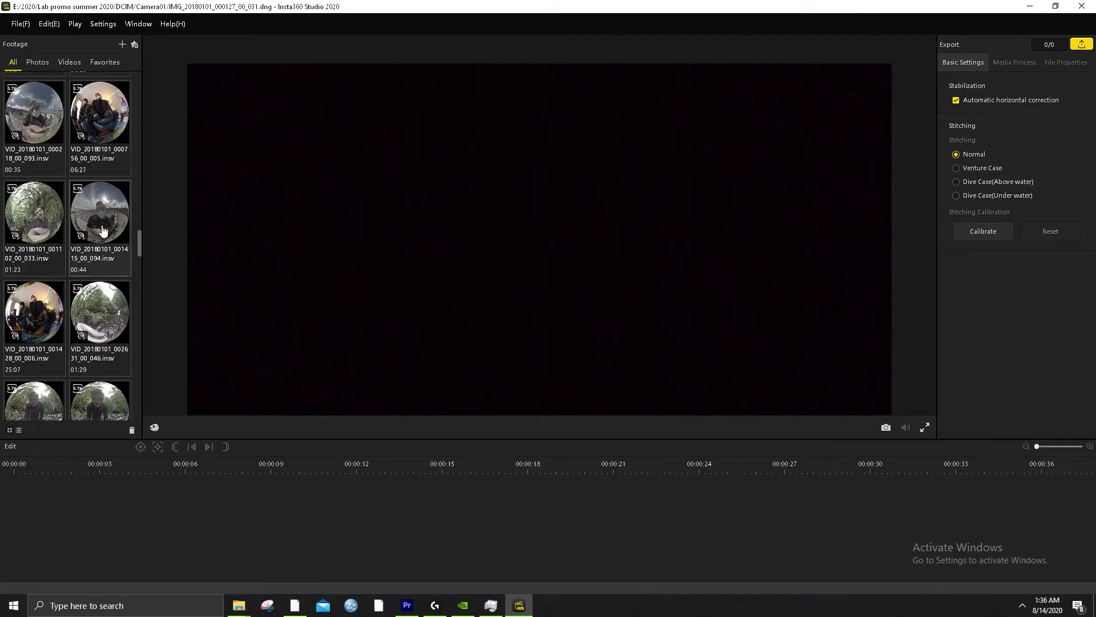
left_click(88, 215)
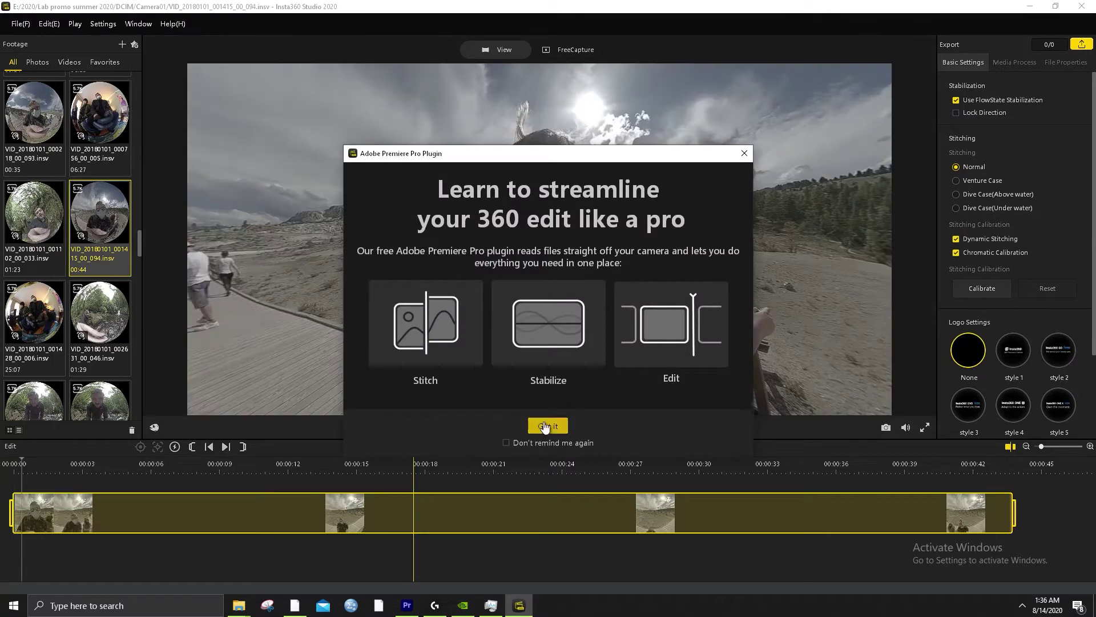
left_click(517, 445)
left_click(555, 432)
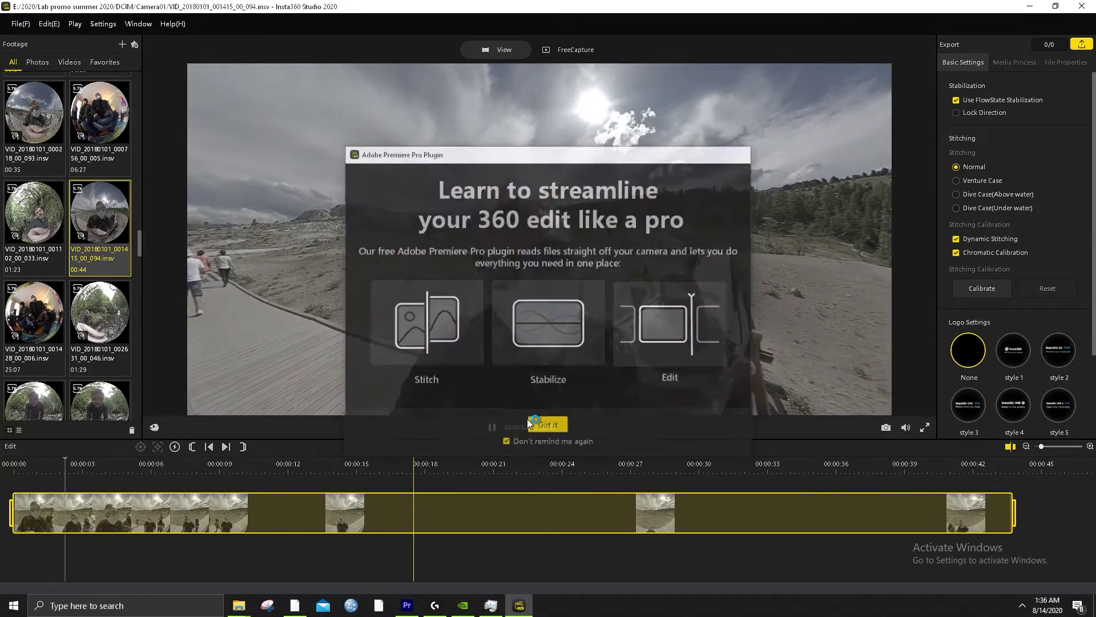
Pause the preview, filter the list to favourites, and open the starred VID_20180101_020339_00_008 clip
left_click(330, 317)
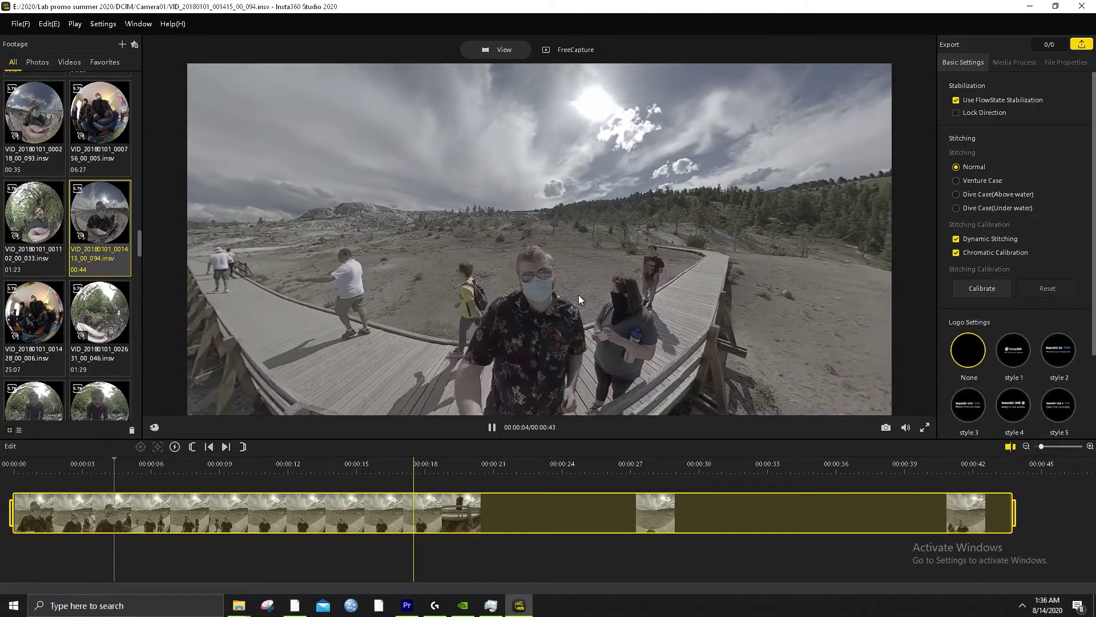
key("space")
scroll(93, 338, "down", 5)
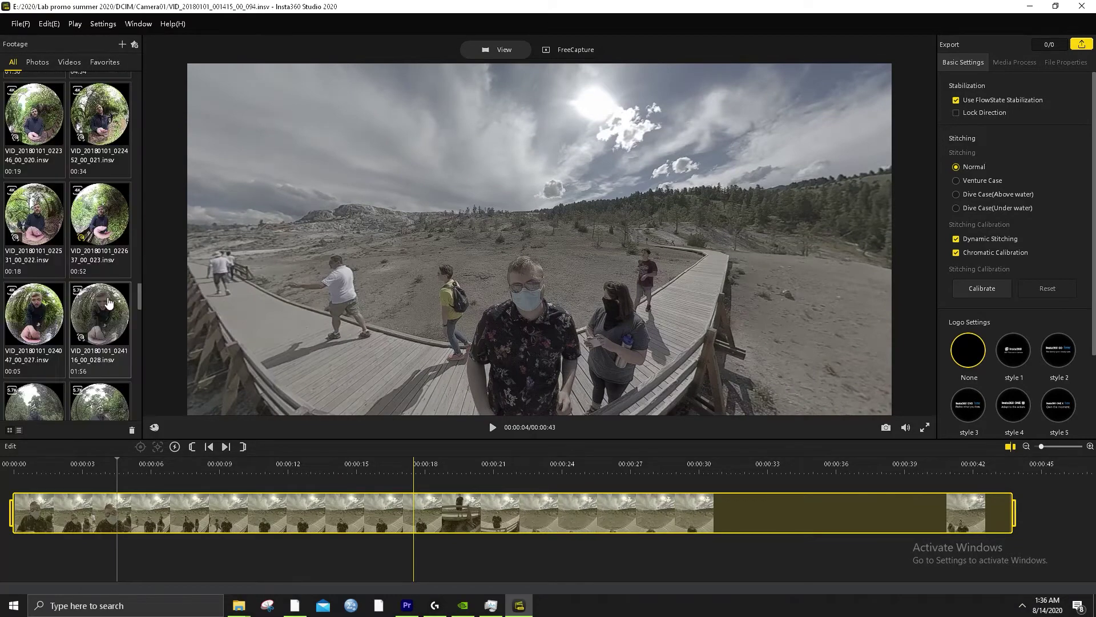
left_click(104, 62)
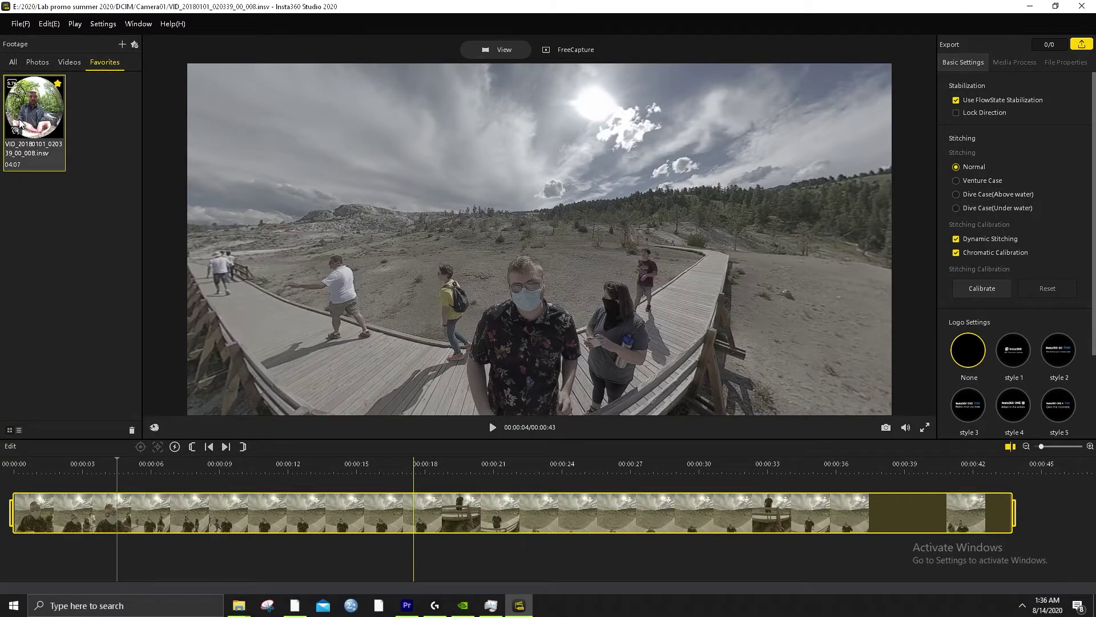
double_click(20, 123)
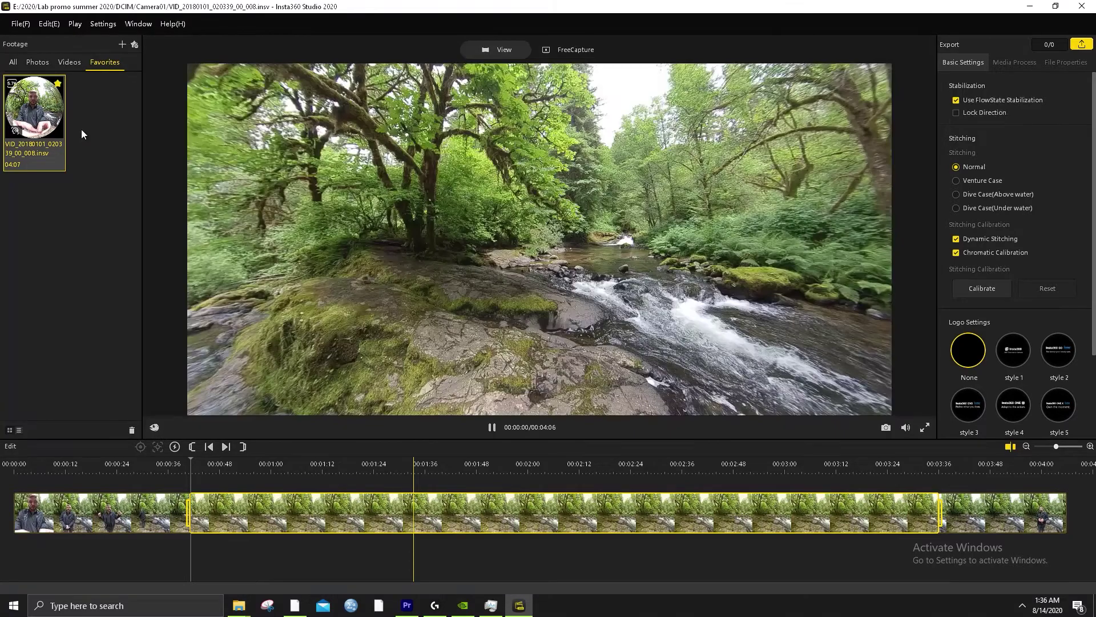
Pause the forest clip at 00:43 and rotate the 360° view to look upstream along the creek
left_click(492, 427)
key("space")
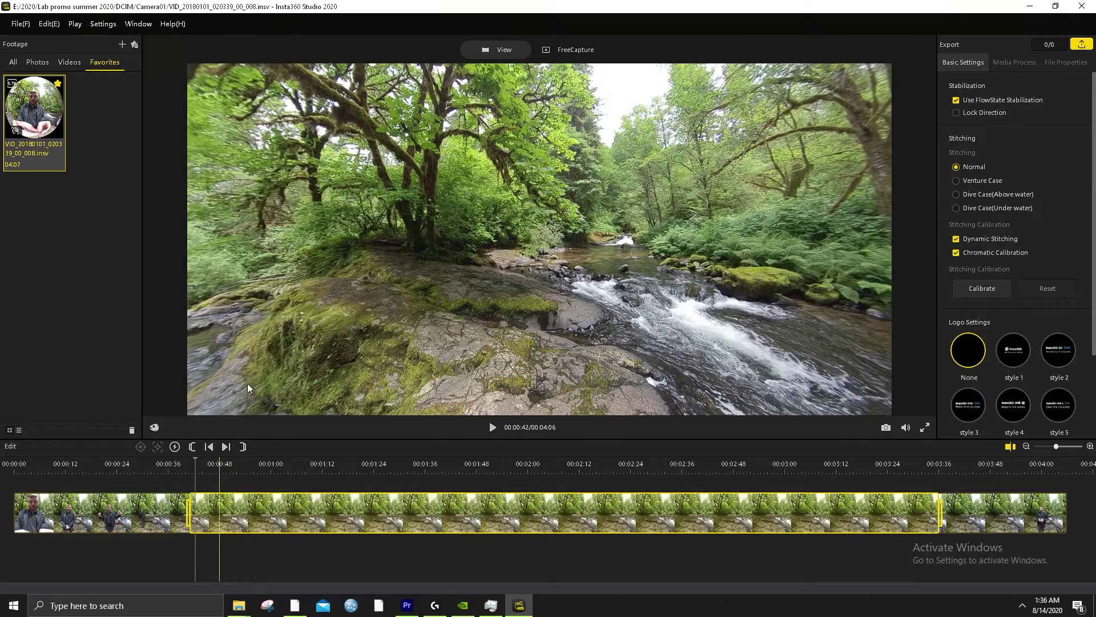
left_click_drag(342, 319, 495, 381)
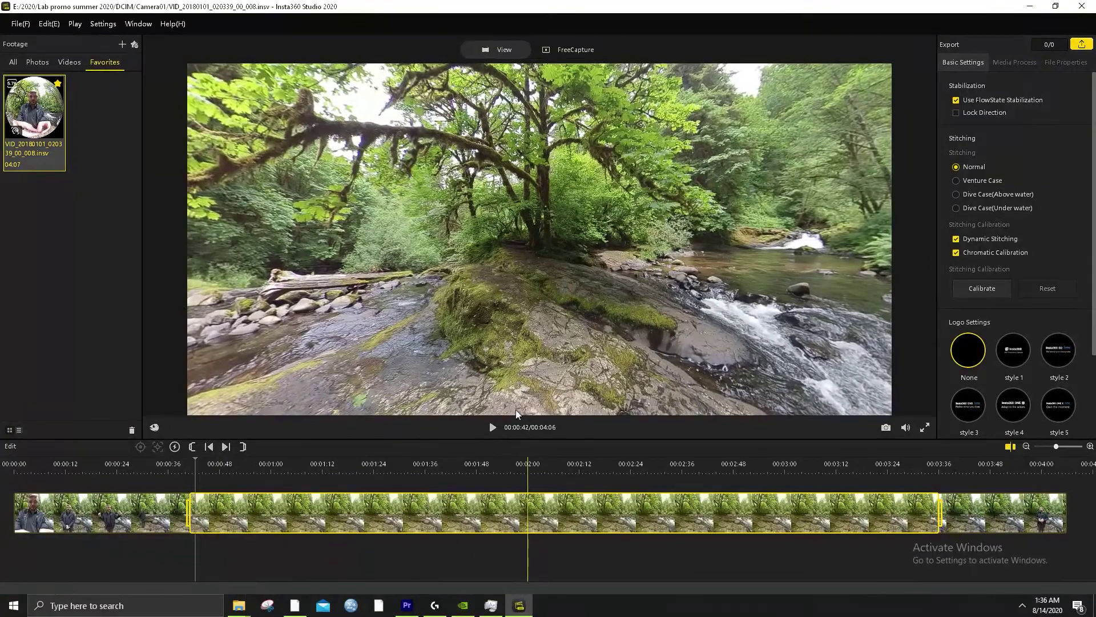
left_click(493, 429)
left_click(493, 428)
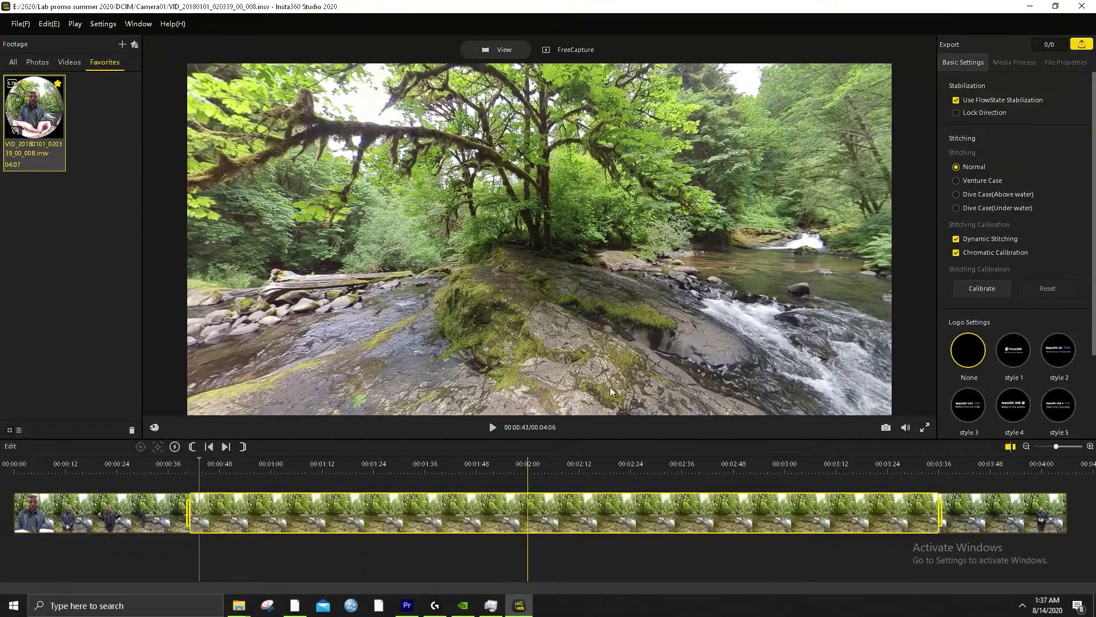
left_click_drag(593, 312, 214, 357)
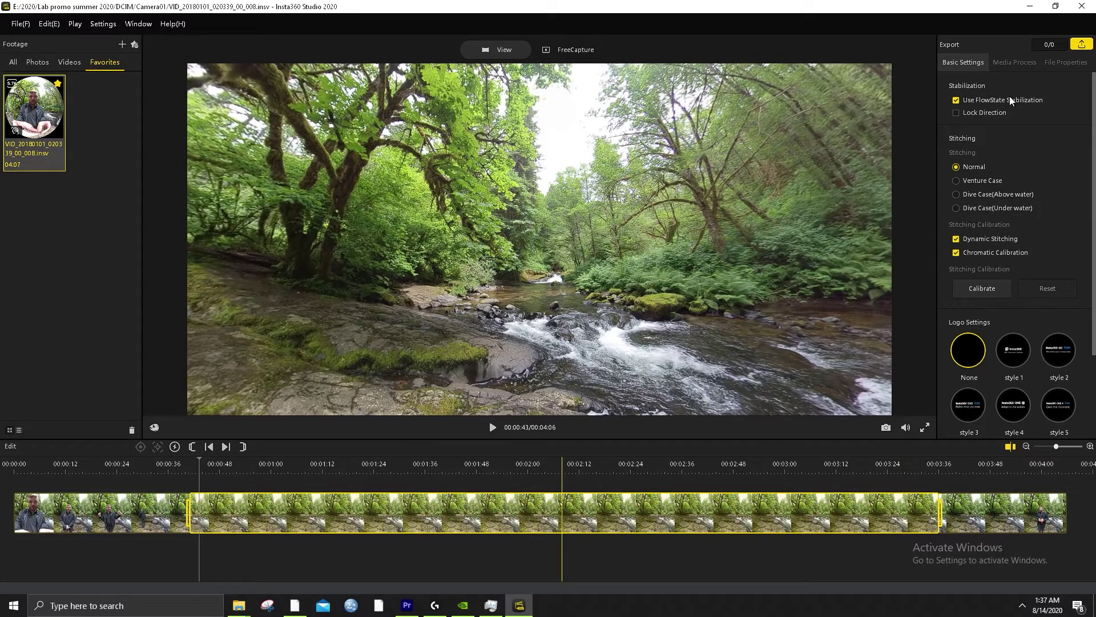
In video export settings, lower the bitrate to 161 Mbps, set DCIM as destination, then close
left_click(1081, 44)
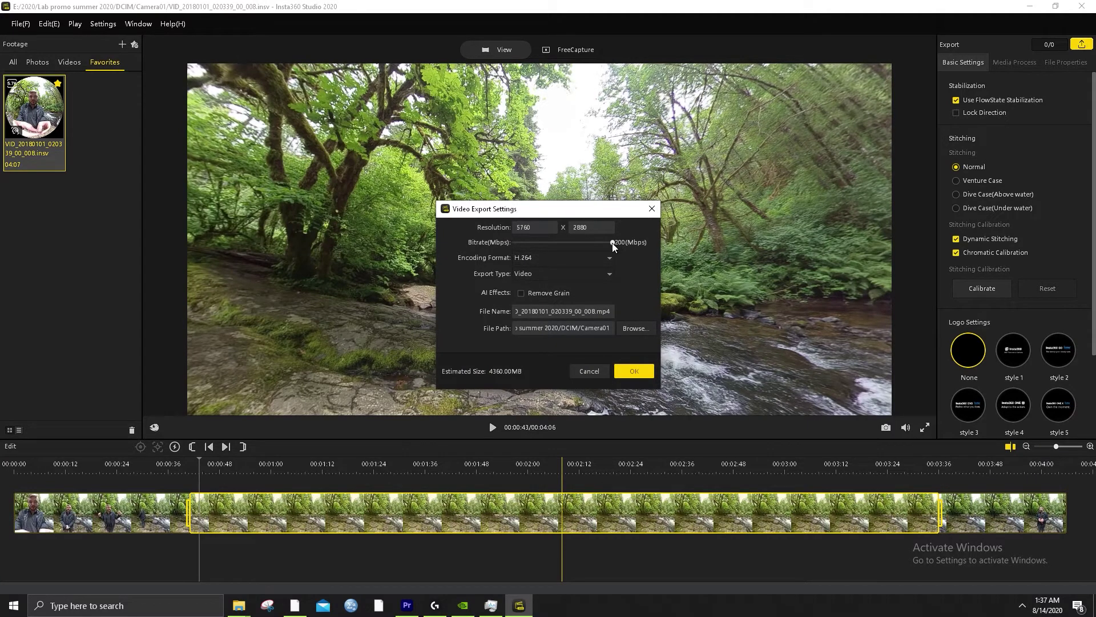
left_click_drag(614, 241, 564, 245)
left_click_drag(590, 249, 593, 249)
left_click(630, 329)
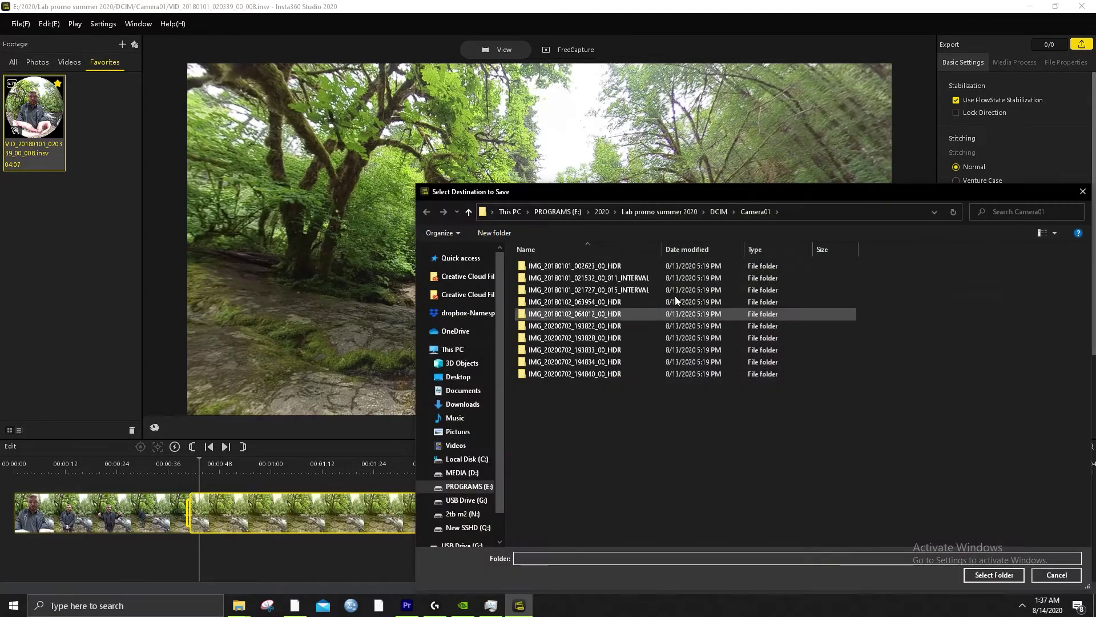
left_click(718, 210)
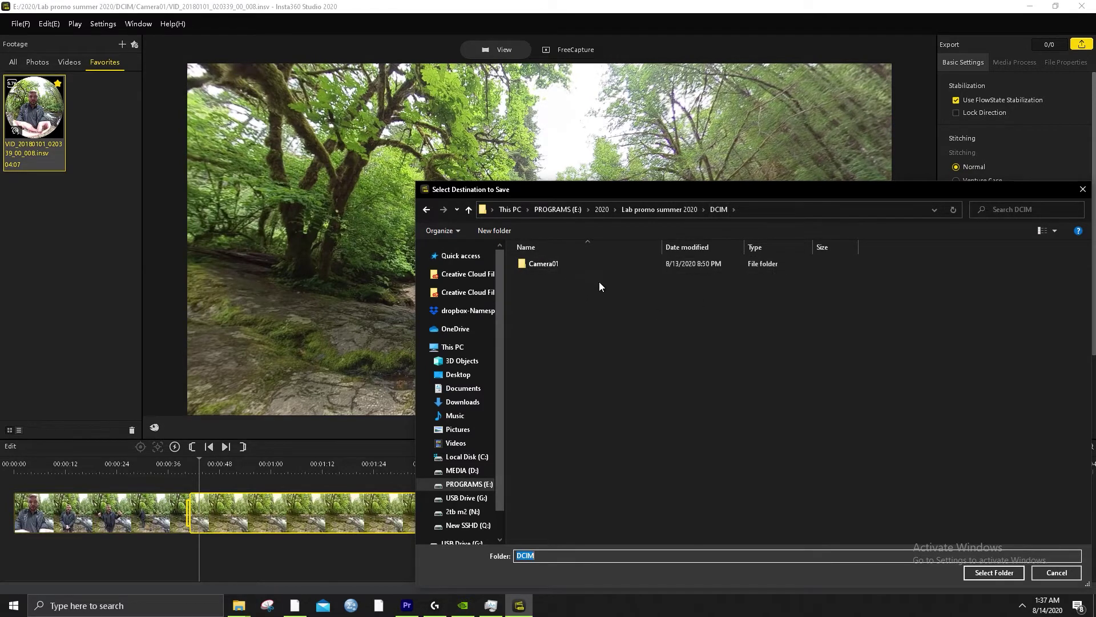
left_click(981, 577)
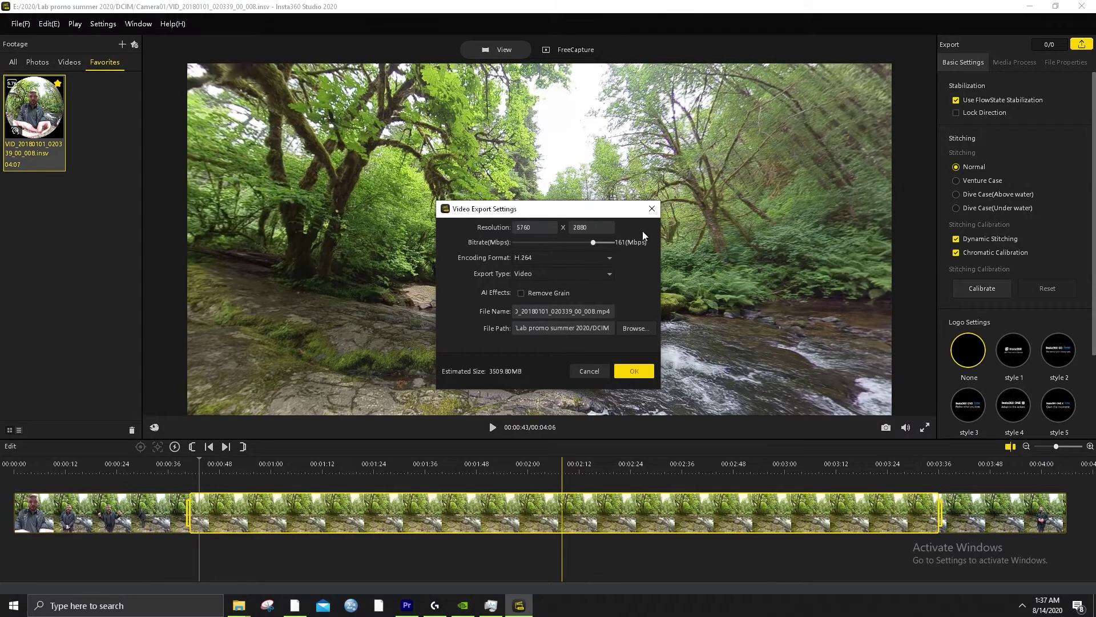
left_click(652, 209)
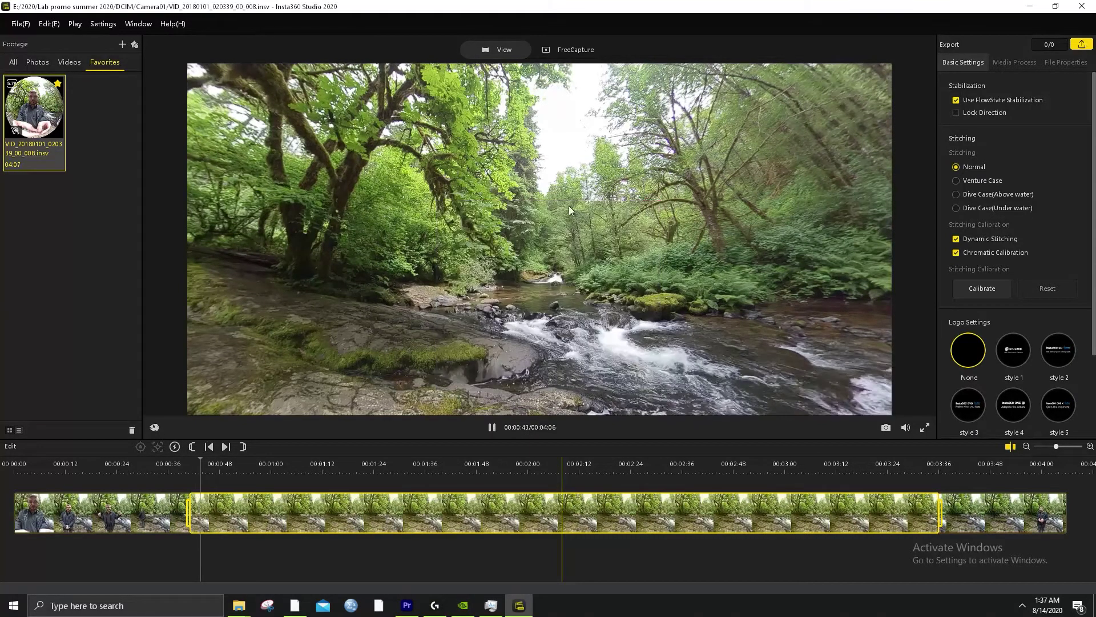
In the full Videos list, mark the VID_20180102_063004_00_051 clip as a favourite
left_click(69, 63)
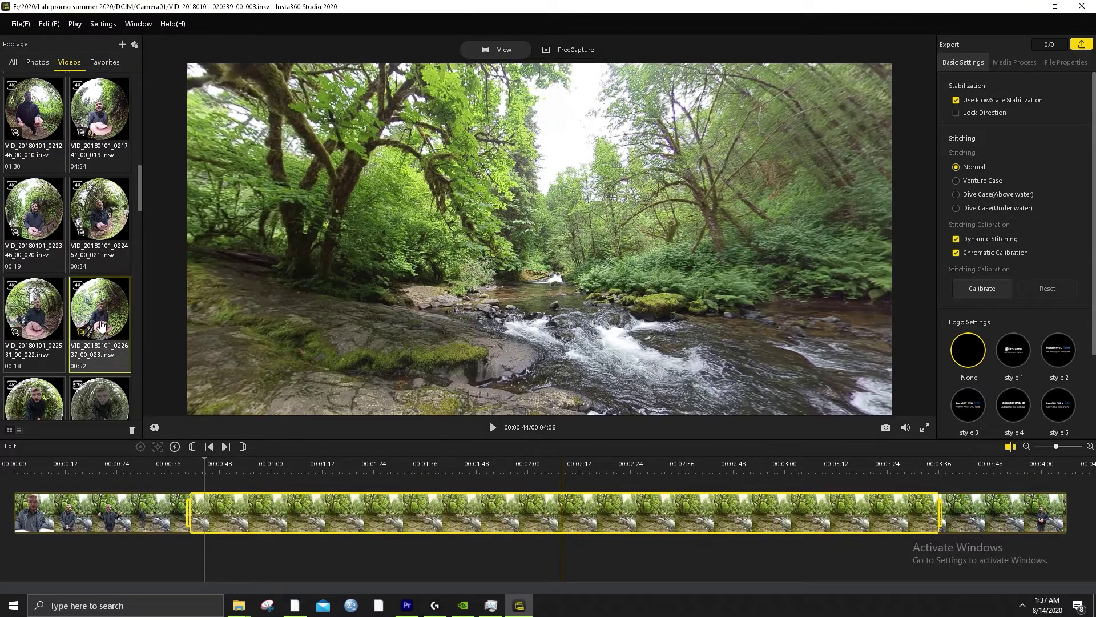
scroll(86, 320, "down", 10)
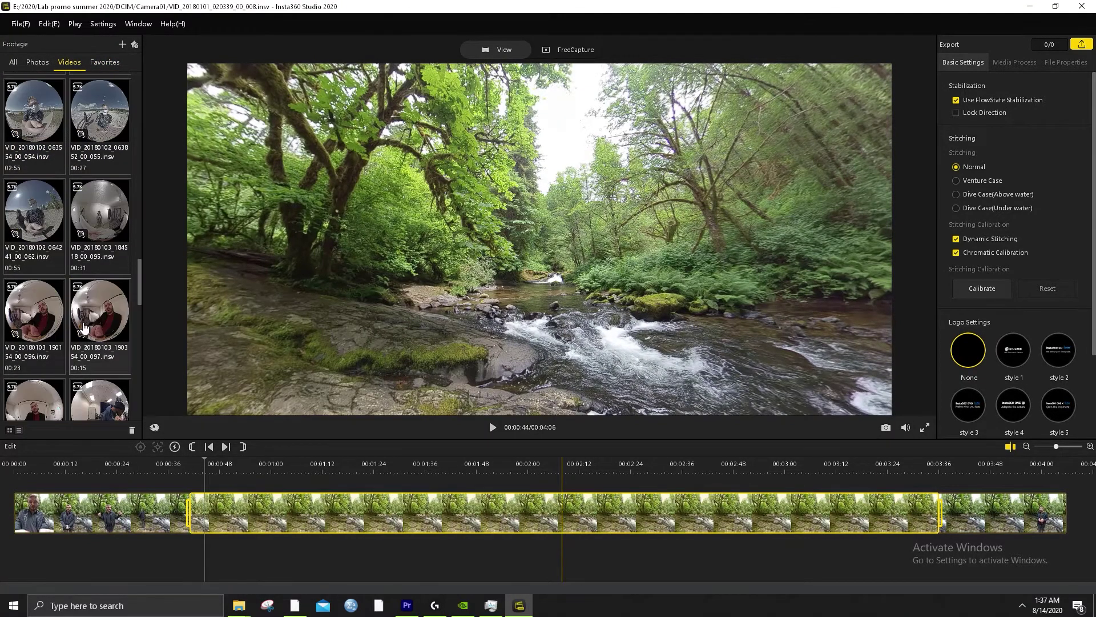
scroll(85, 323, "up", 5)
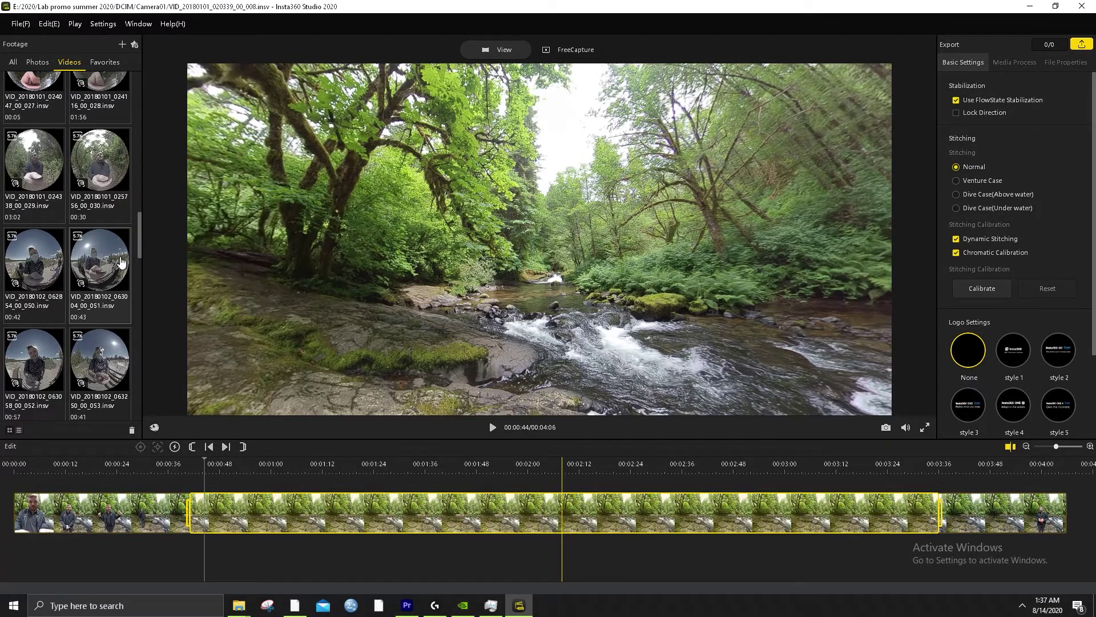
right_click(97, 271)
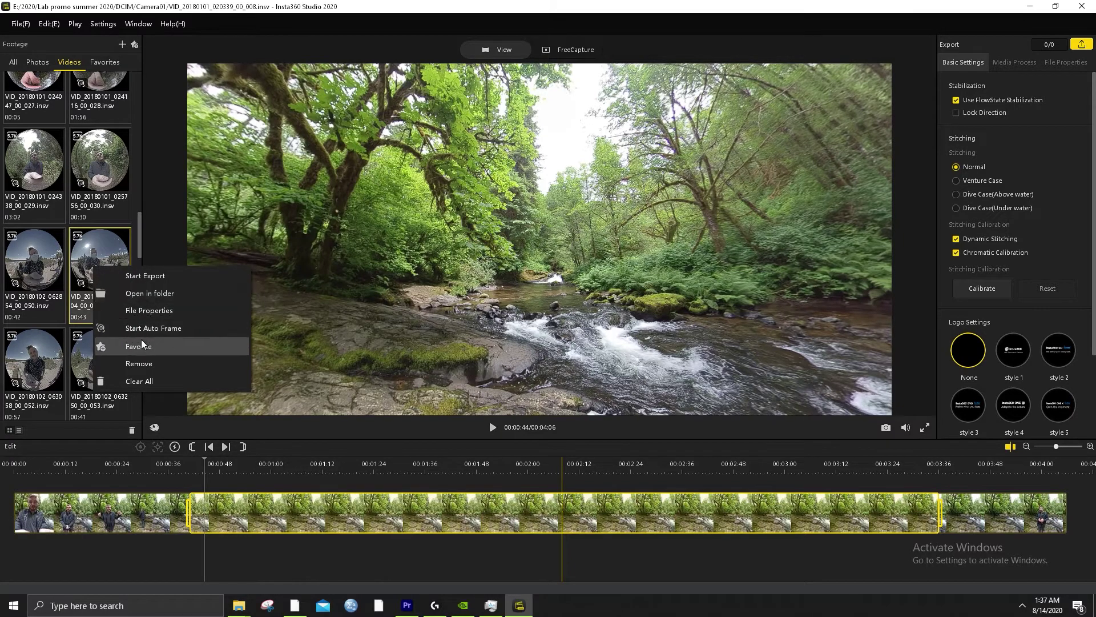
left_click(142, 343)
Load that clip, trim its start to about 00:27, and review it up to 00:35 in Favorites
left_click(101, 269)
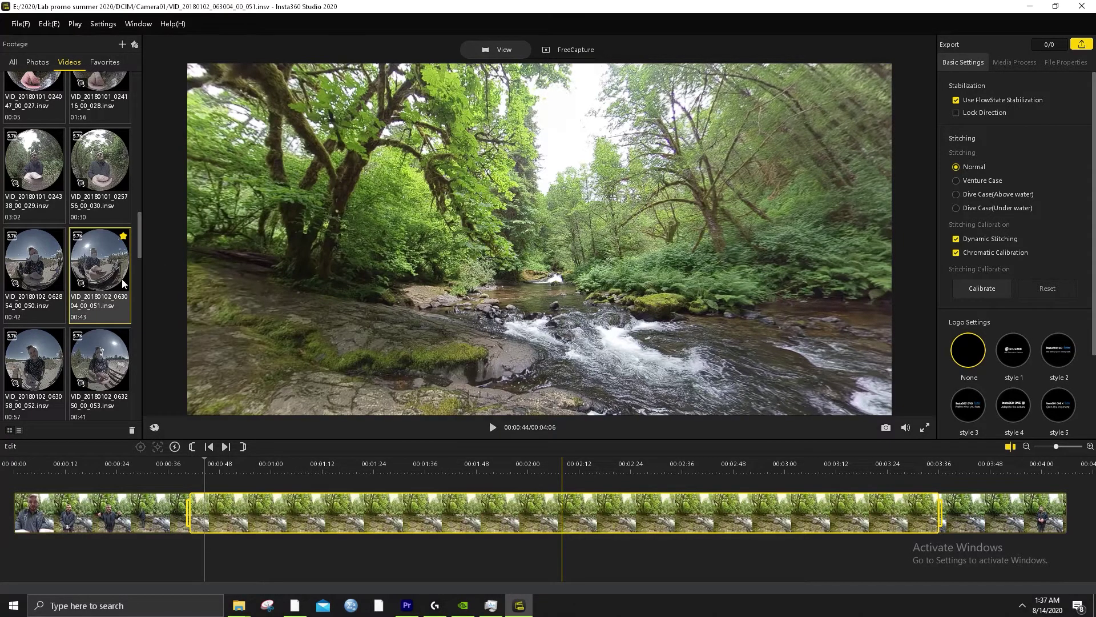
key("space")
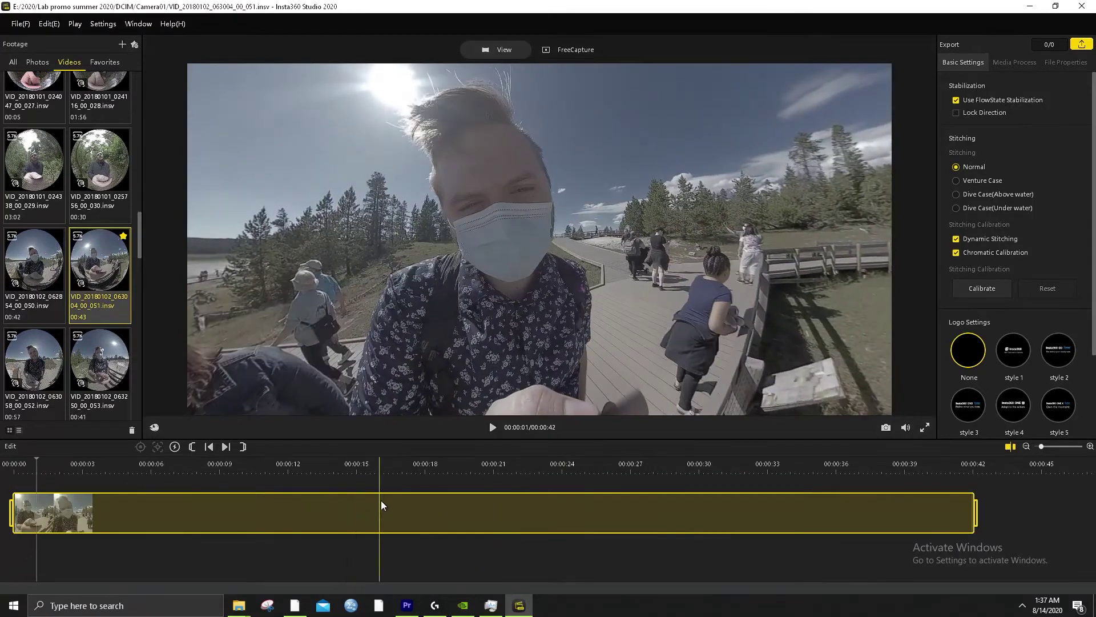
left_click_drag(19, 514, 625, 529)
left_click(676, 468)
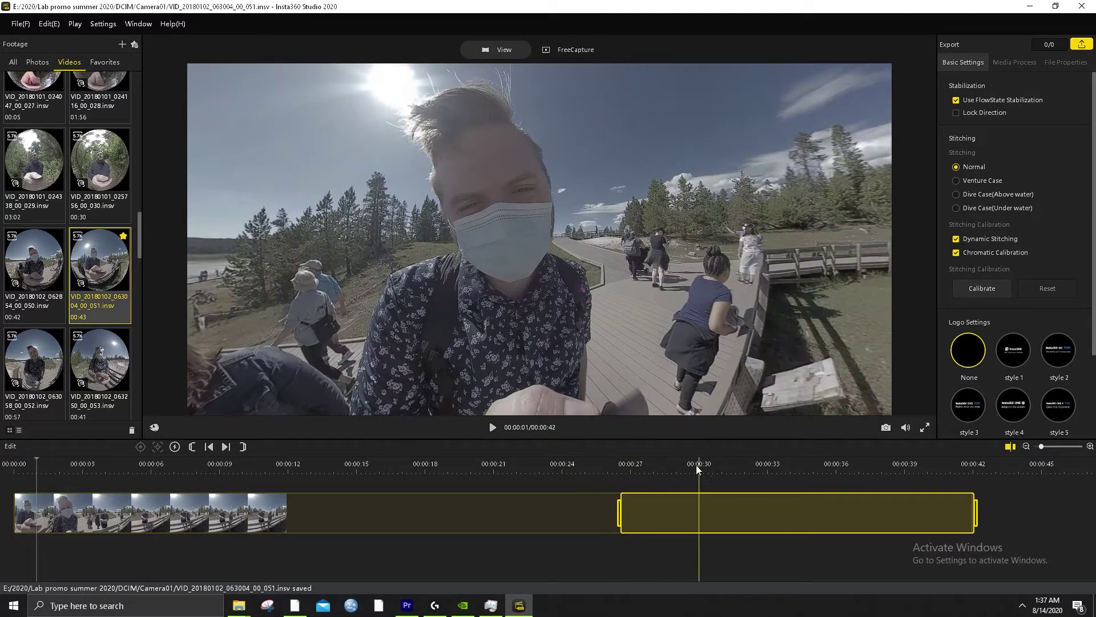
left_click(743, 462)
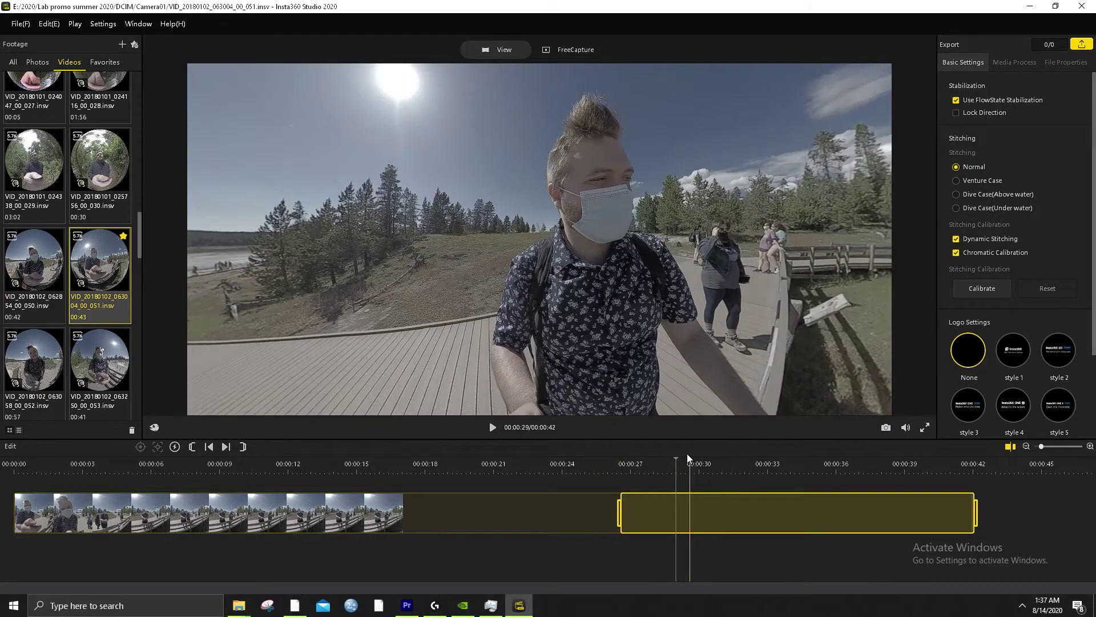
key("space")
key("space")
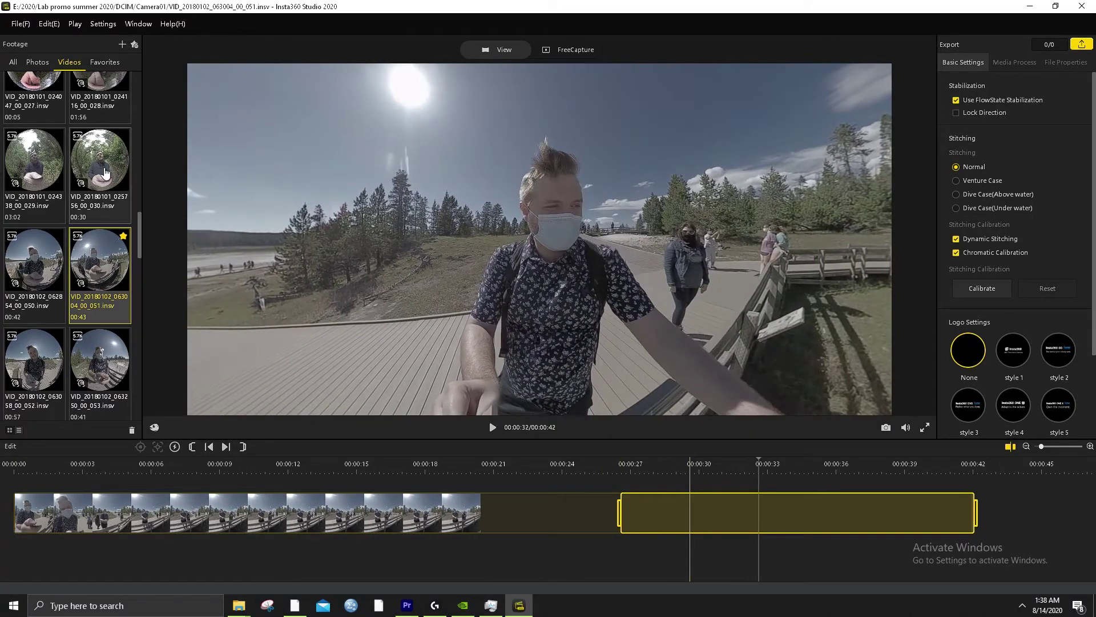
left_click(105, 62)
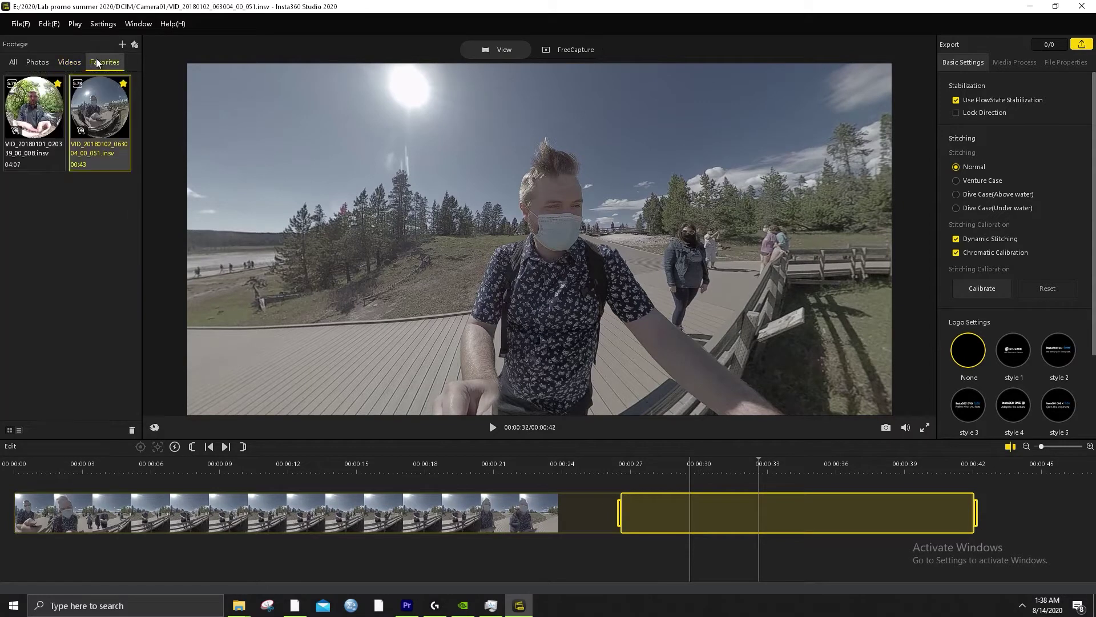
left_click(813, 472)
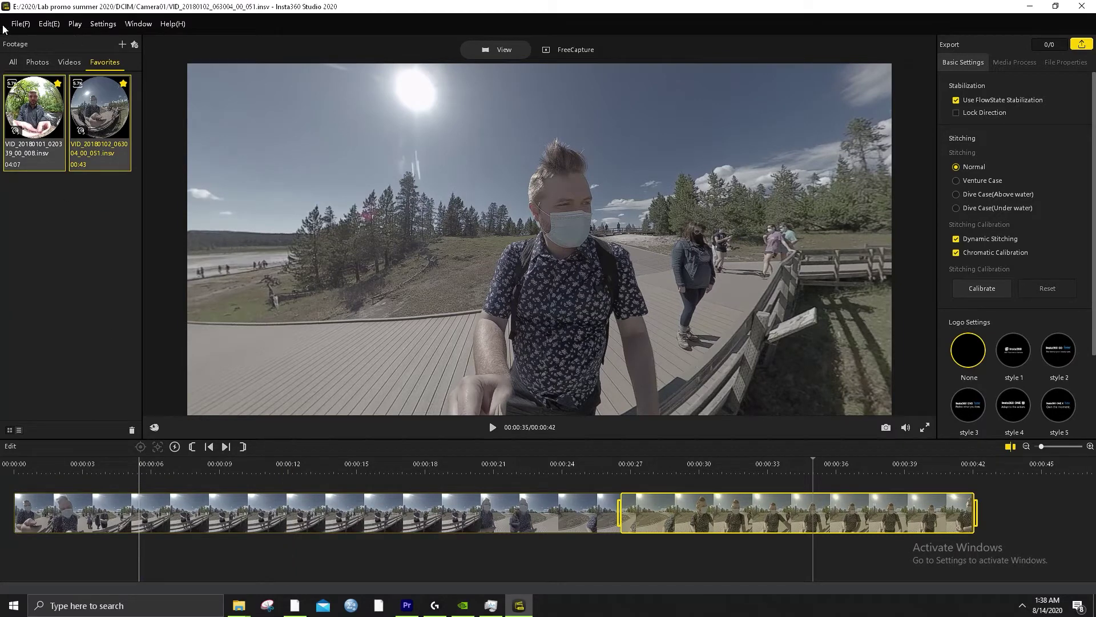
Open File > Batch Export and change its destination to E:/2020/Lab promo summer 2020
left_click(22, 28)
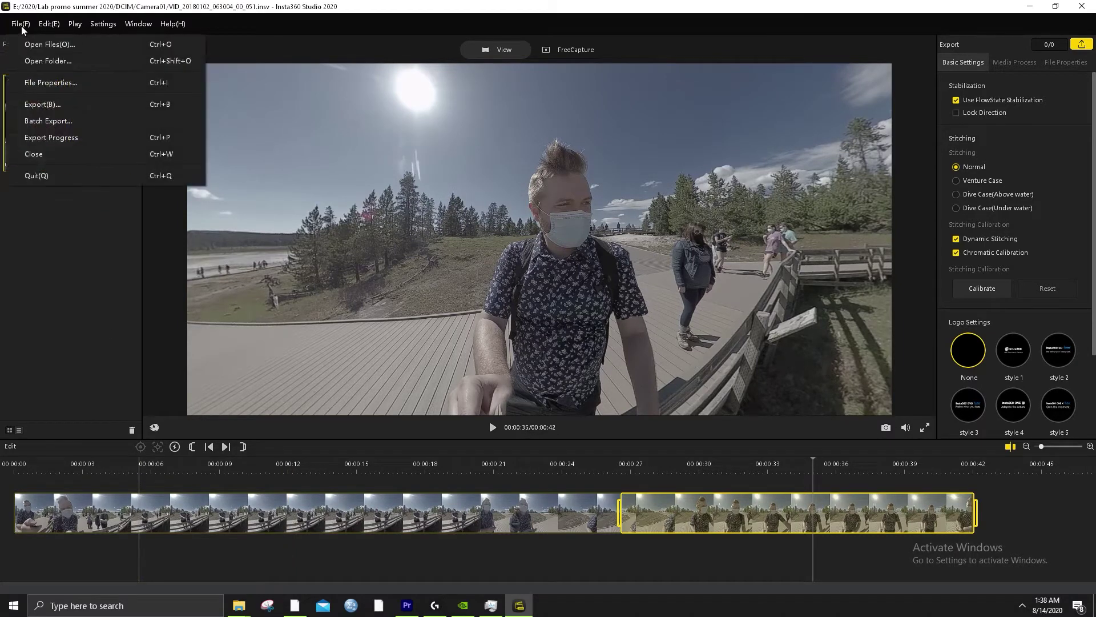
left_click(32, 128)
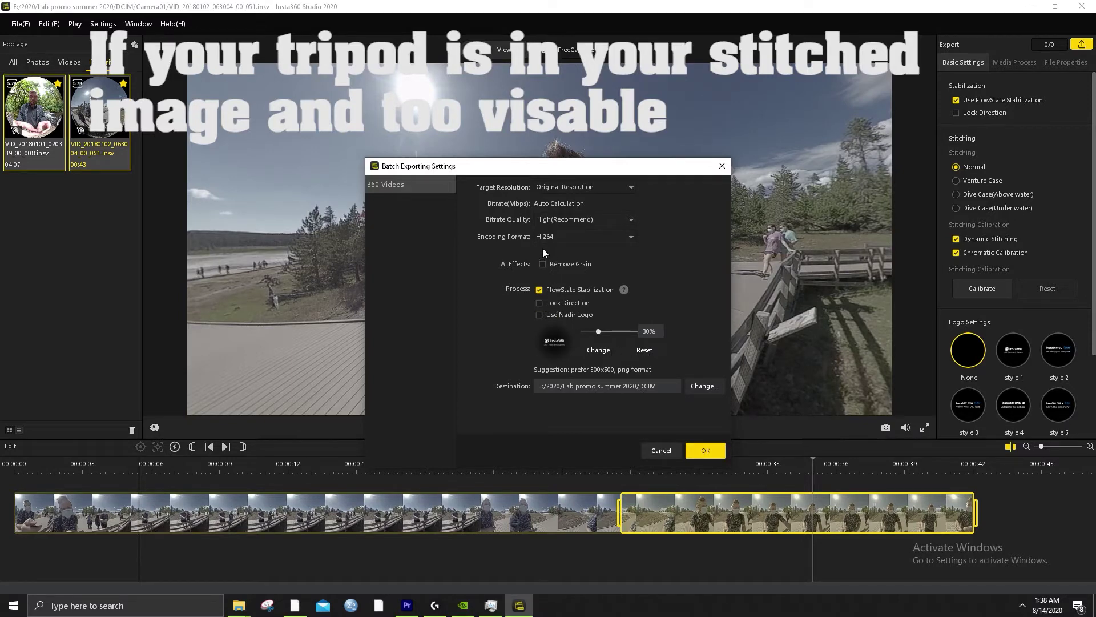
left_click(699, 386)
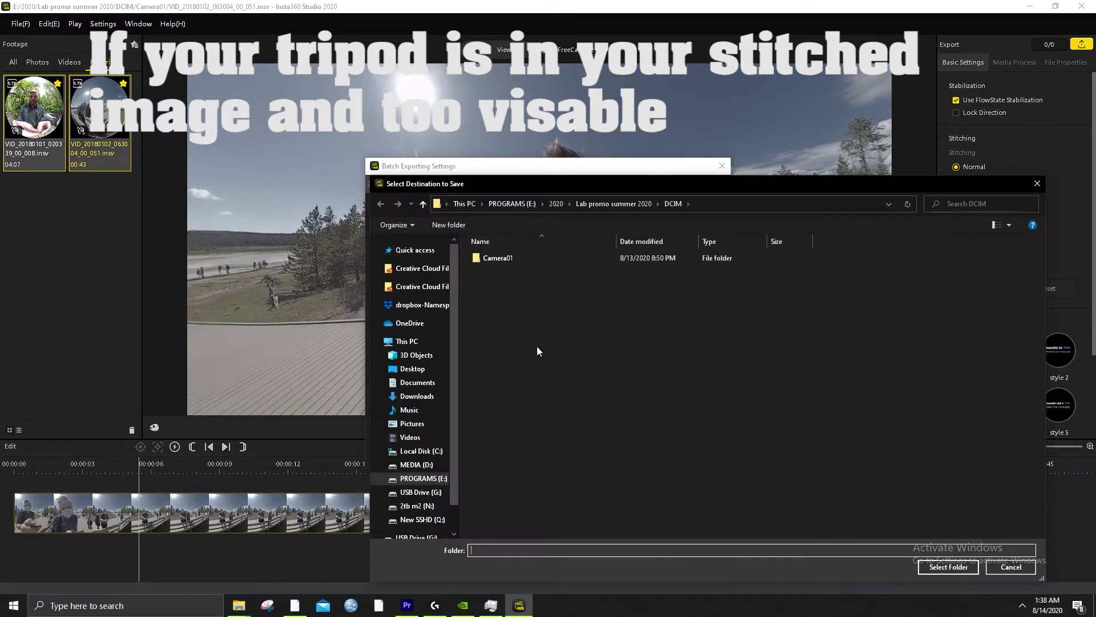
left_click(642, 203)
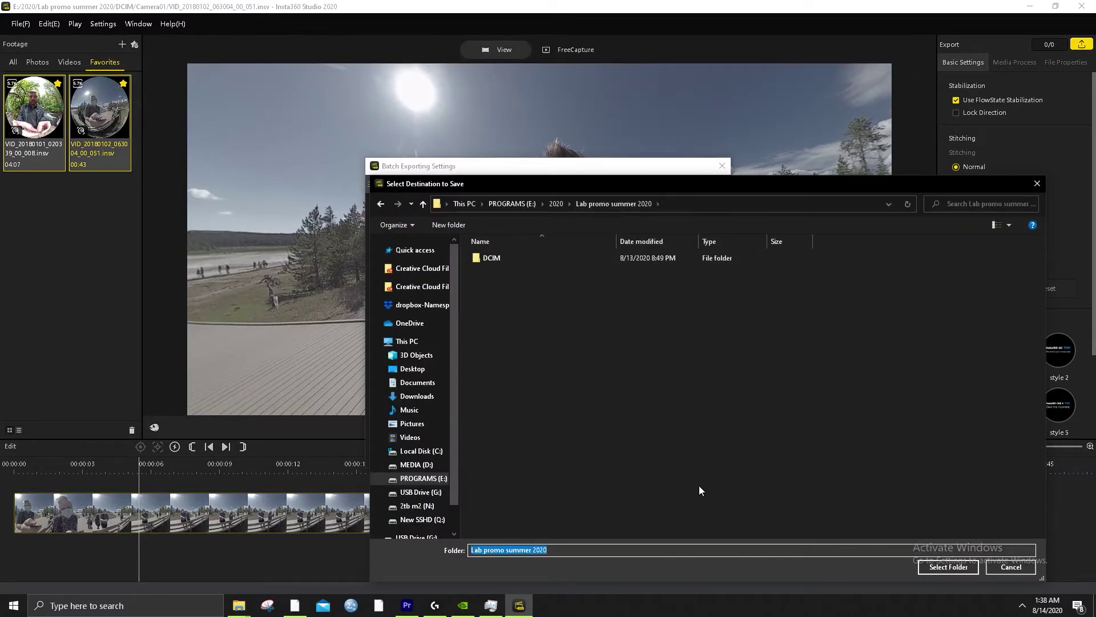
left_click(948, 566)
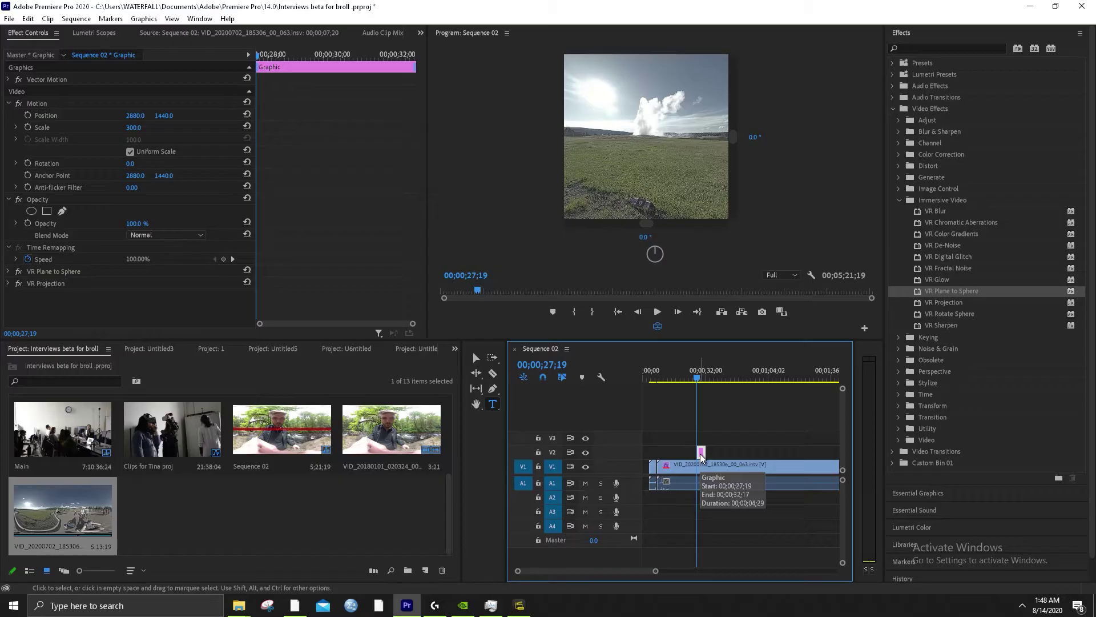
Deselect the timeline clip and create a 5760×2880 legacy title named 'Old Faithful'
key("ctrl+shift+a")
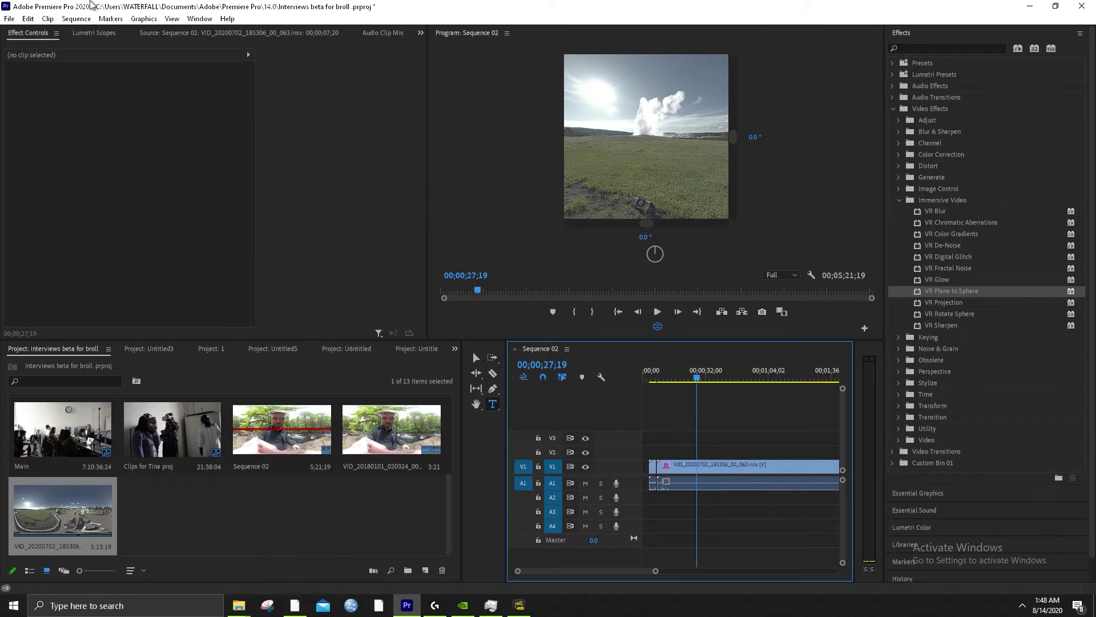
left_click(9, 18)
mouse_move(45, 32)
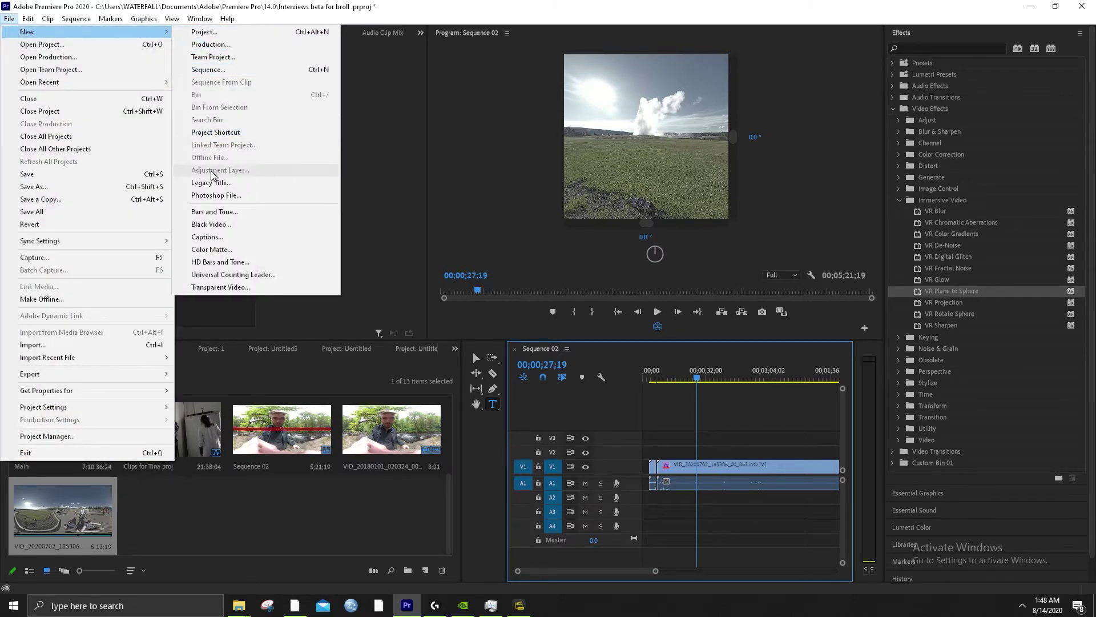
left_click(224, 184)
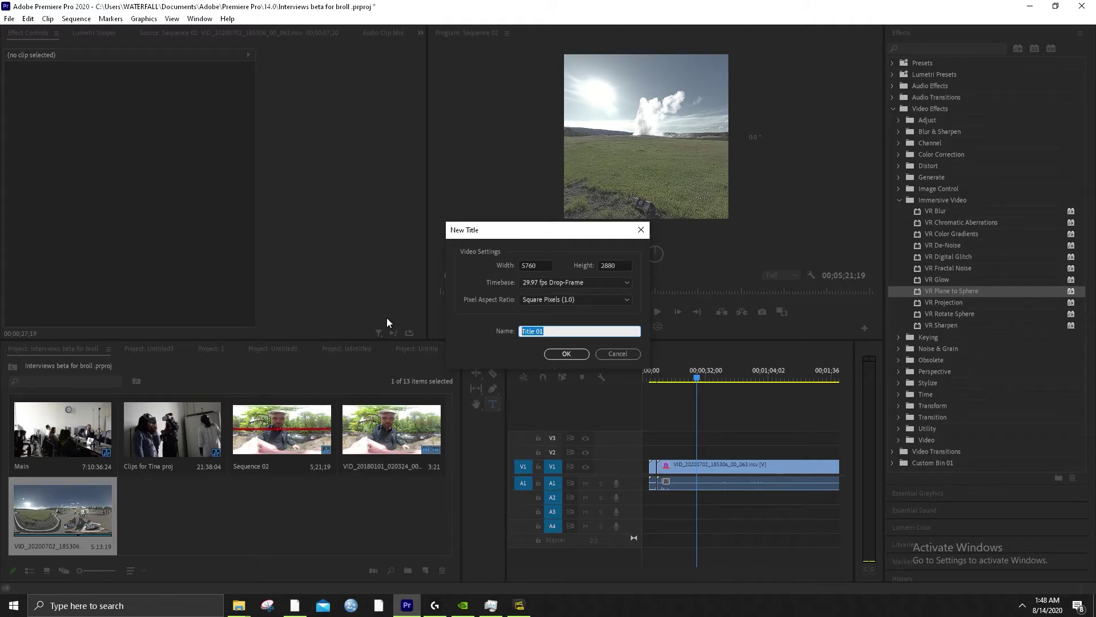
type("old faithfu")
key("BackSpace")
key("BackSpace")
key("BackSpace")
key("BackSpace")
key("BackSpace")
key("BackSpace")
key("BackSpace")
key("BackSpace")
key("BackSpace")
key("BackSpace")
key("BackSpace")
type("Old Faithful")
key("ctrl+a")
key("ctrl+c")
Paste 'Old Faithful' into a new text box, set size 300 in Aachen Bold, and centre-align it
left_click(564, 352)
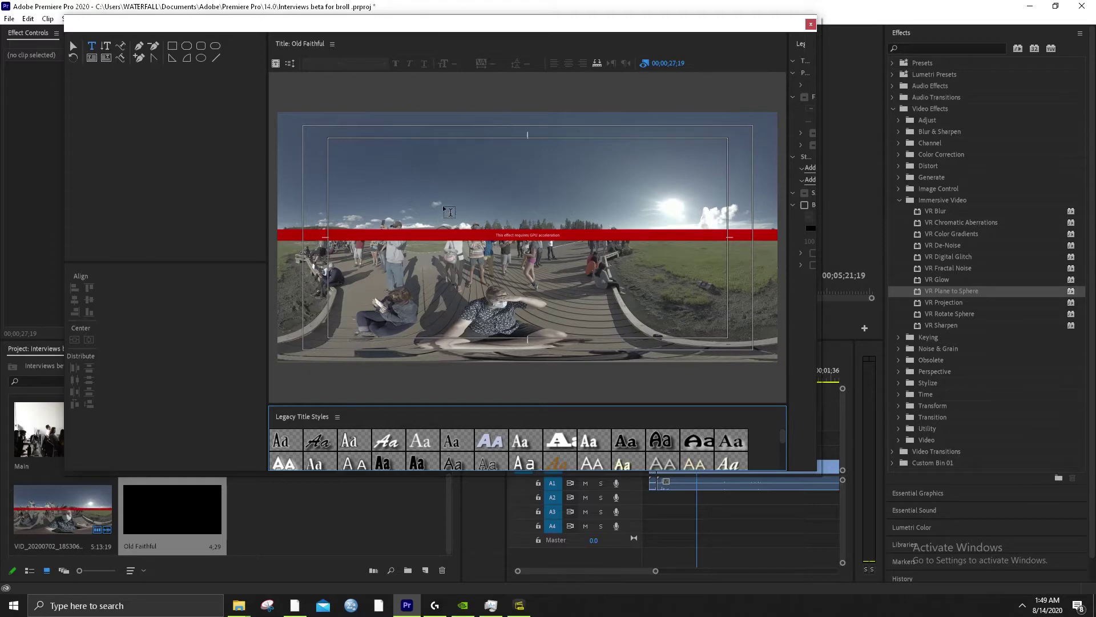
left_click_drag(442, 208, 603, 260)
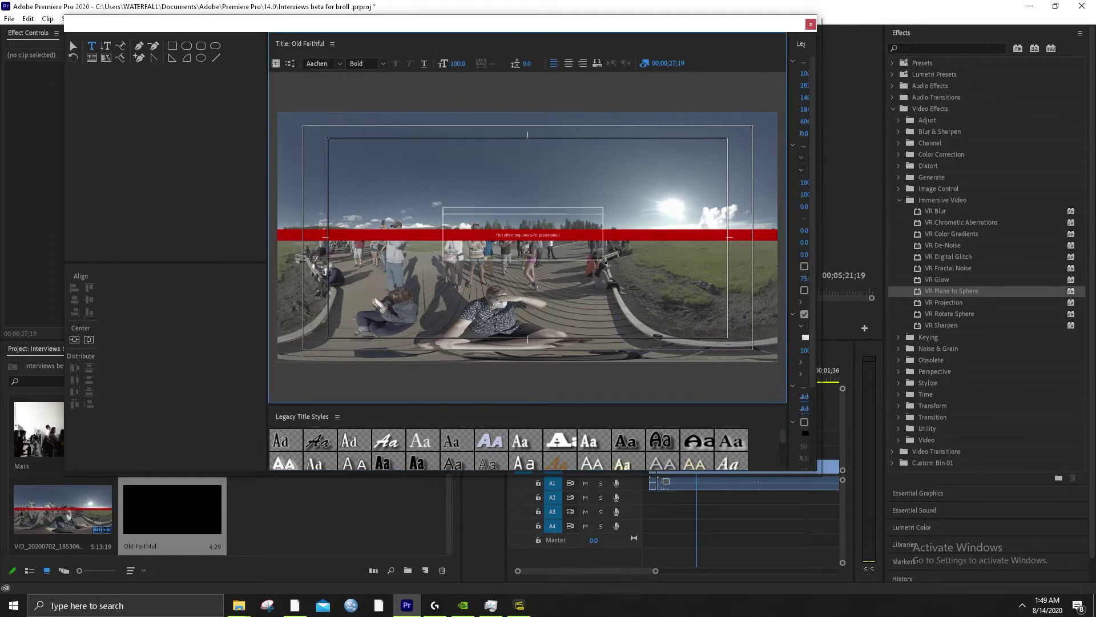
key("ctrl+v")
key("ctrl+a")
left_click(460, 63)
type("3")
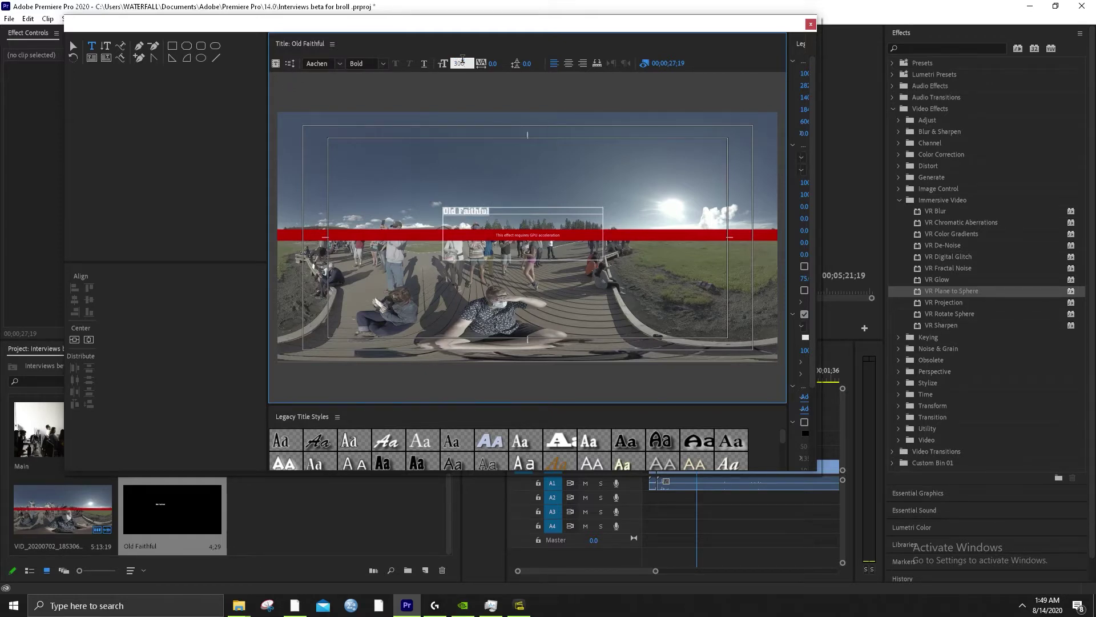
type("00")
key("Return")
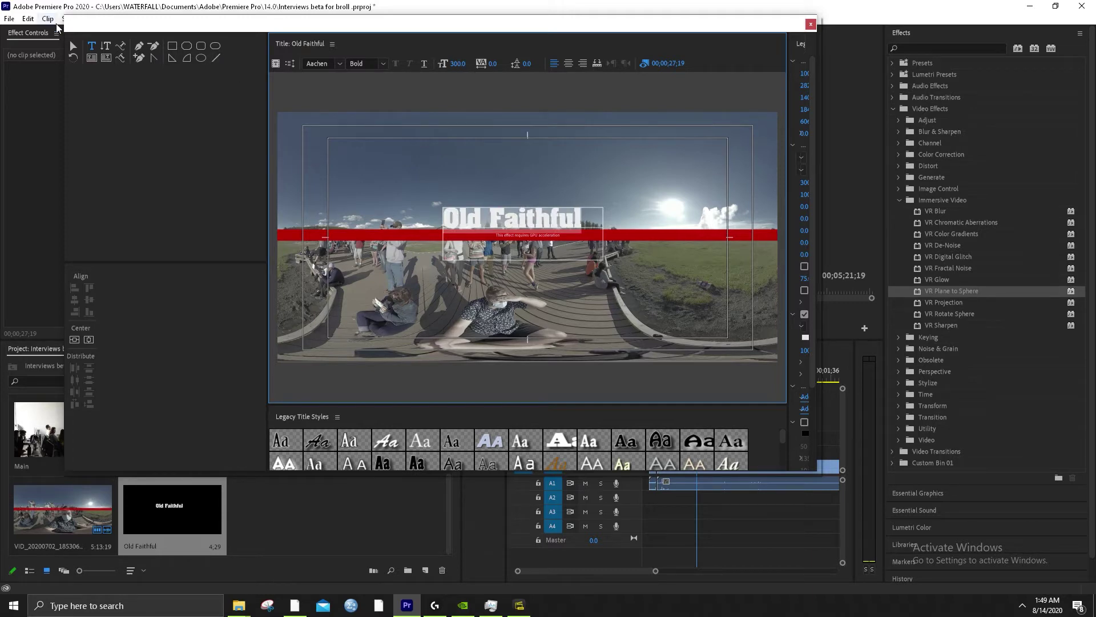
left_click(568, 64)
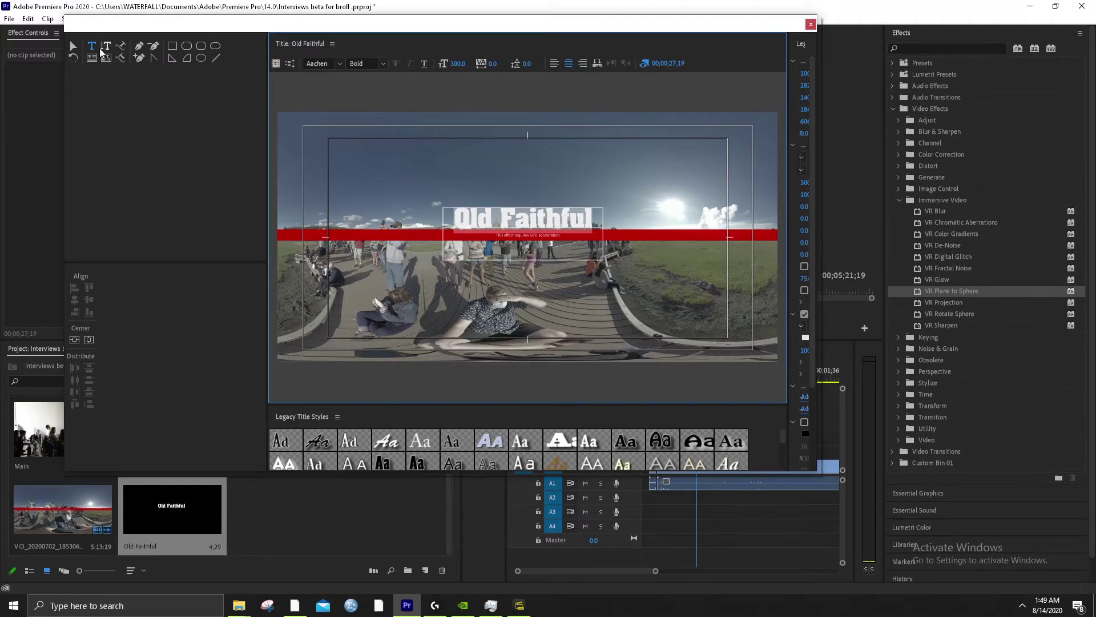
Move the text box down onto the red bar, widen it, and append twenty 'l' characters
left_click(73, 46)
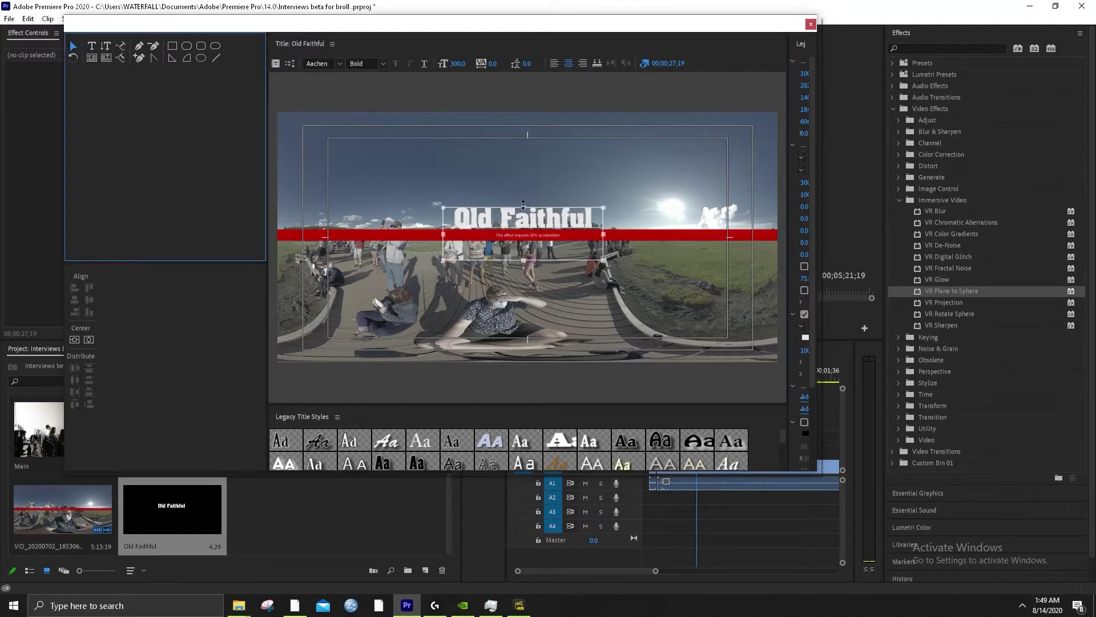
left_click_drag(523, 204, 523, 221)
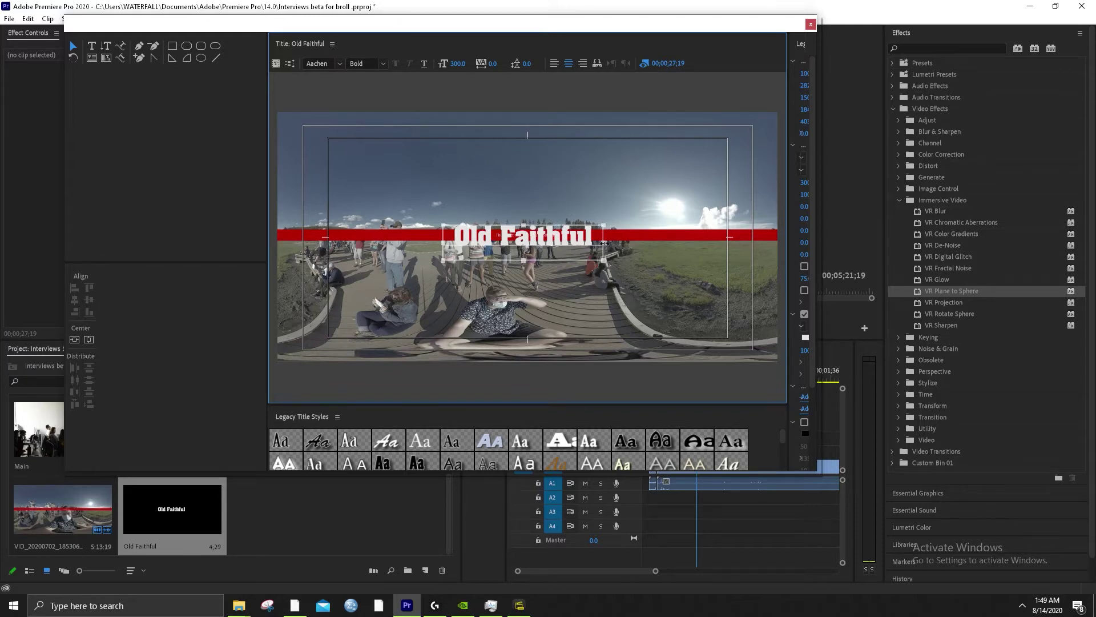
left_click_drag(751, 244, 760, 244)
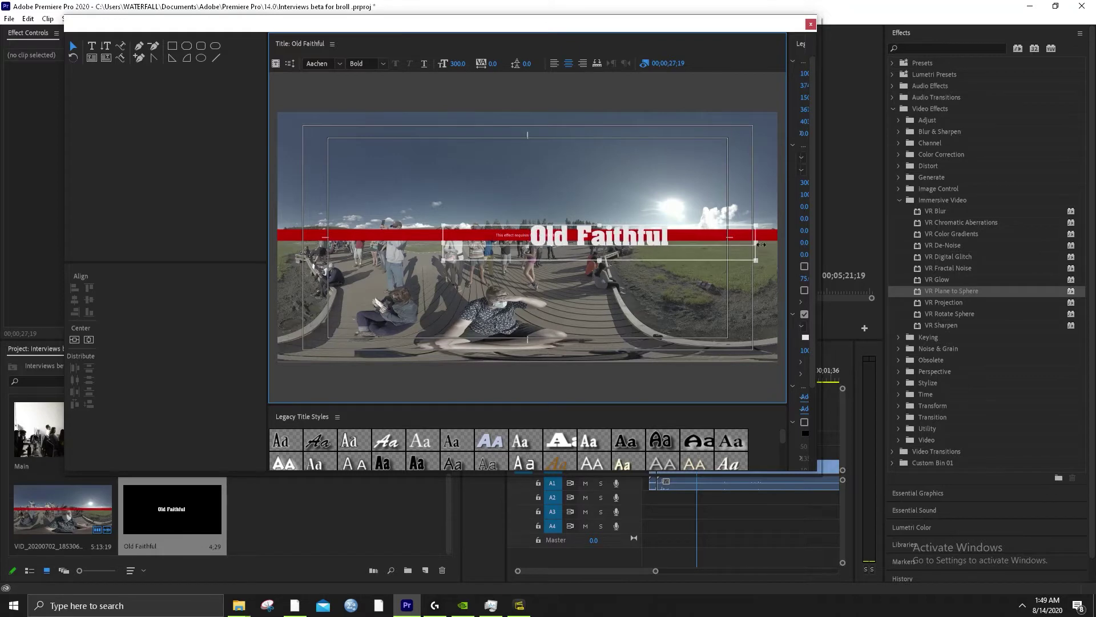
double_click(679, 232)
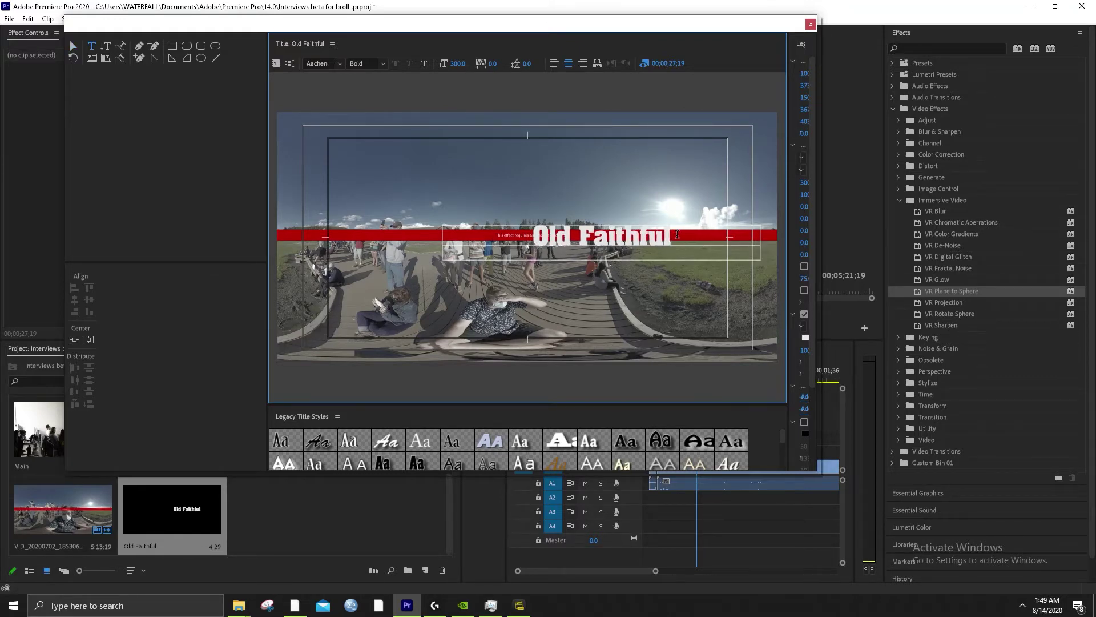
type("lllllllll")
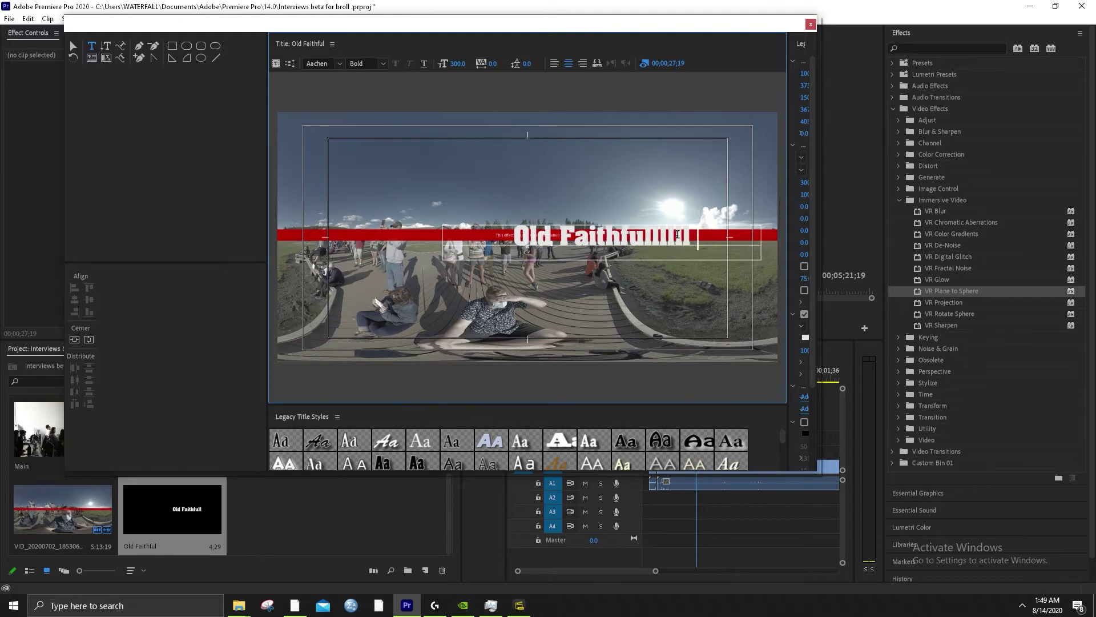
type("llllllllllll")
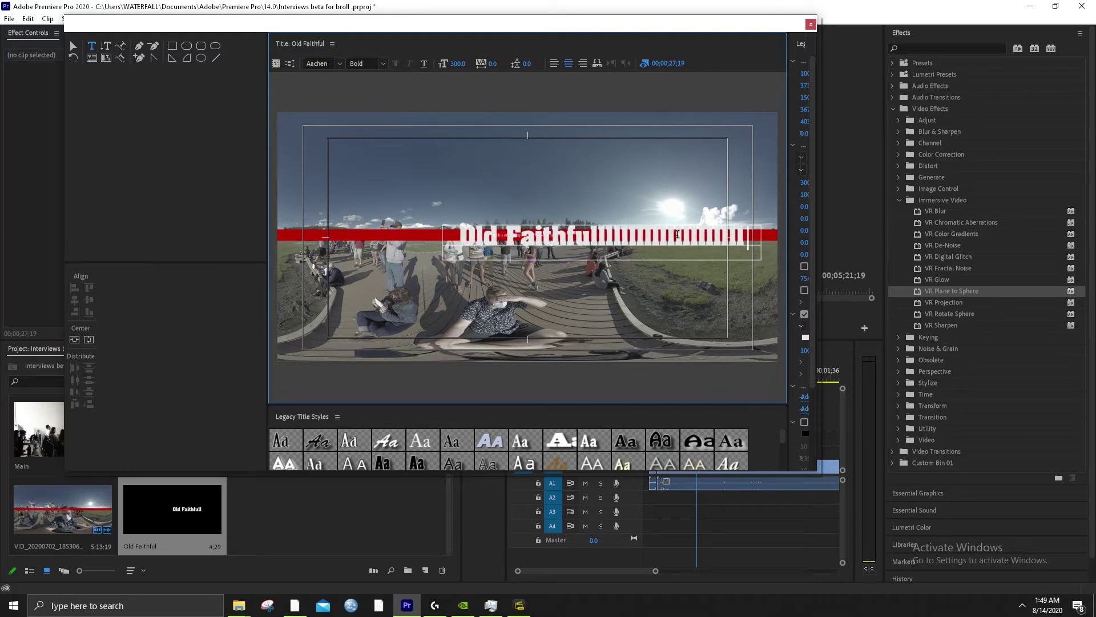
type("llll")
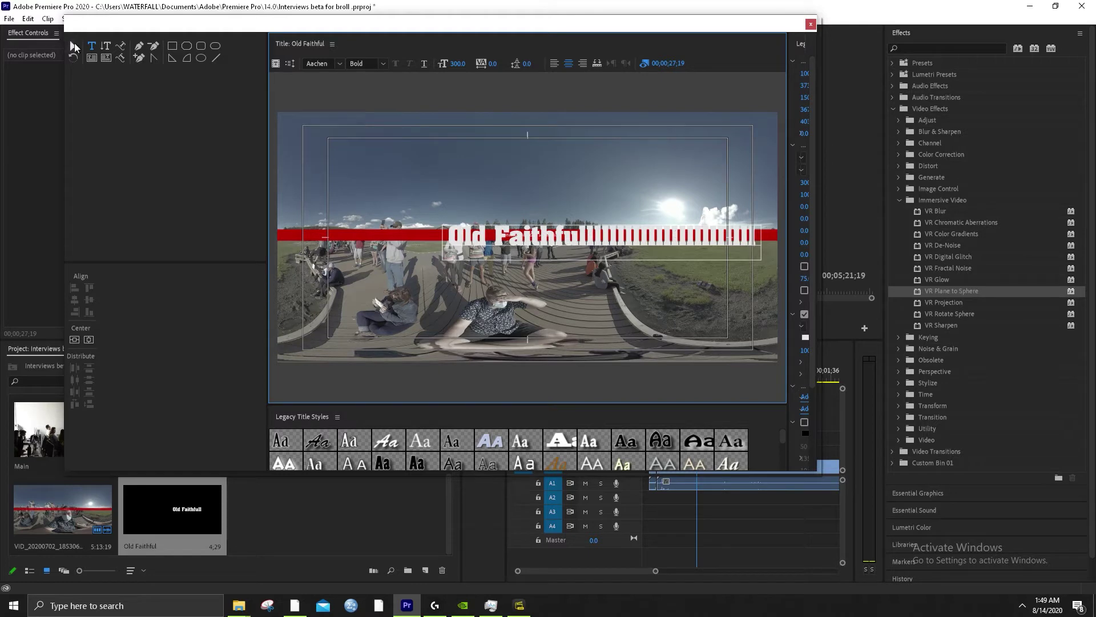
Centre the title vertically and horizontally, shorten the box, re-centre, and close the title editor
left_click(73, 45)
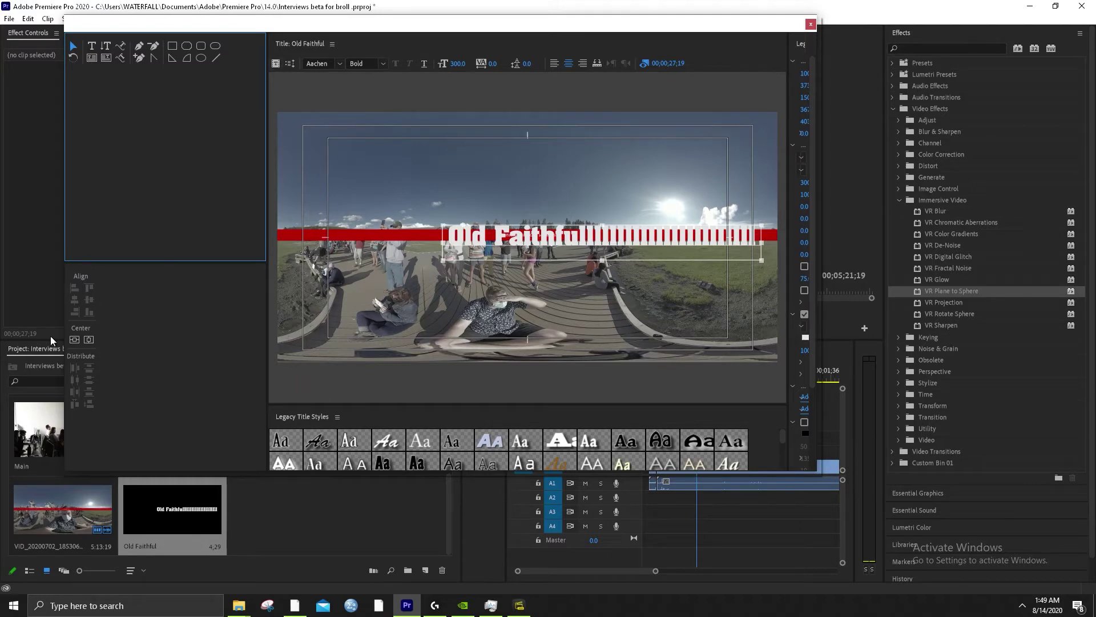
left_click(90, 340)
left_click(93, 340)
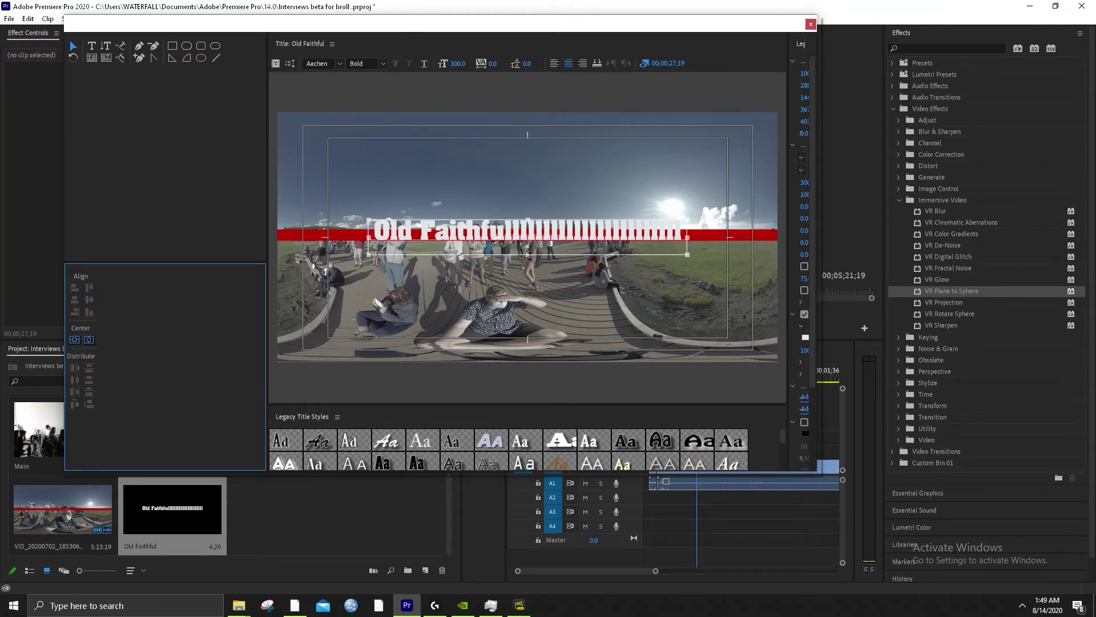
left_click_drag(530, 256, 530, 244)
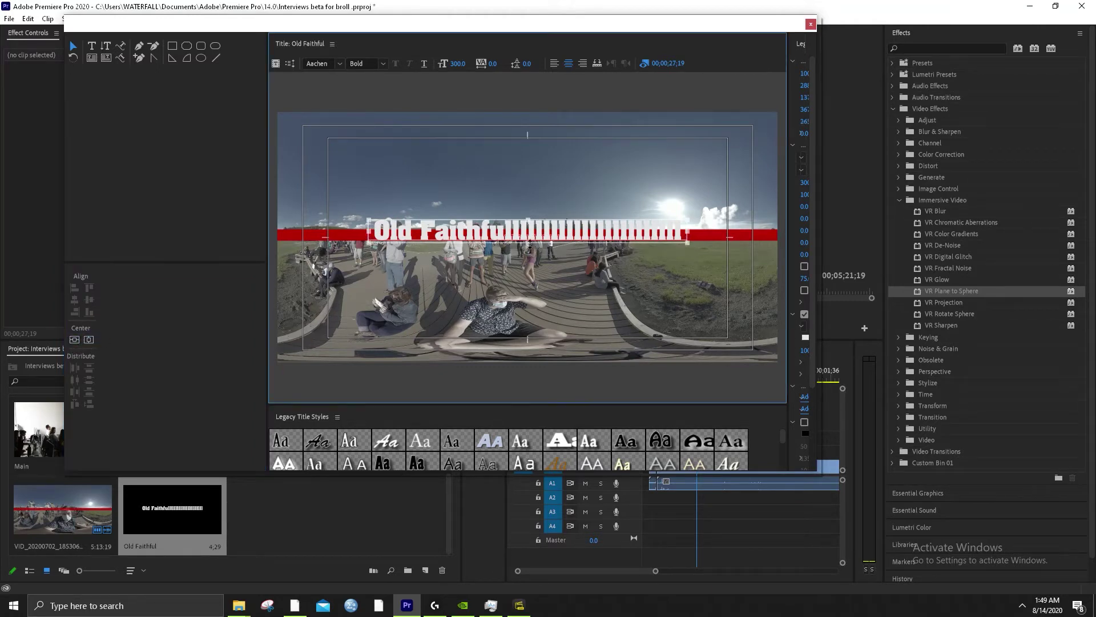
left_click(79, 341)
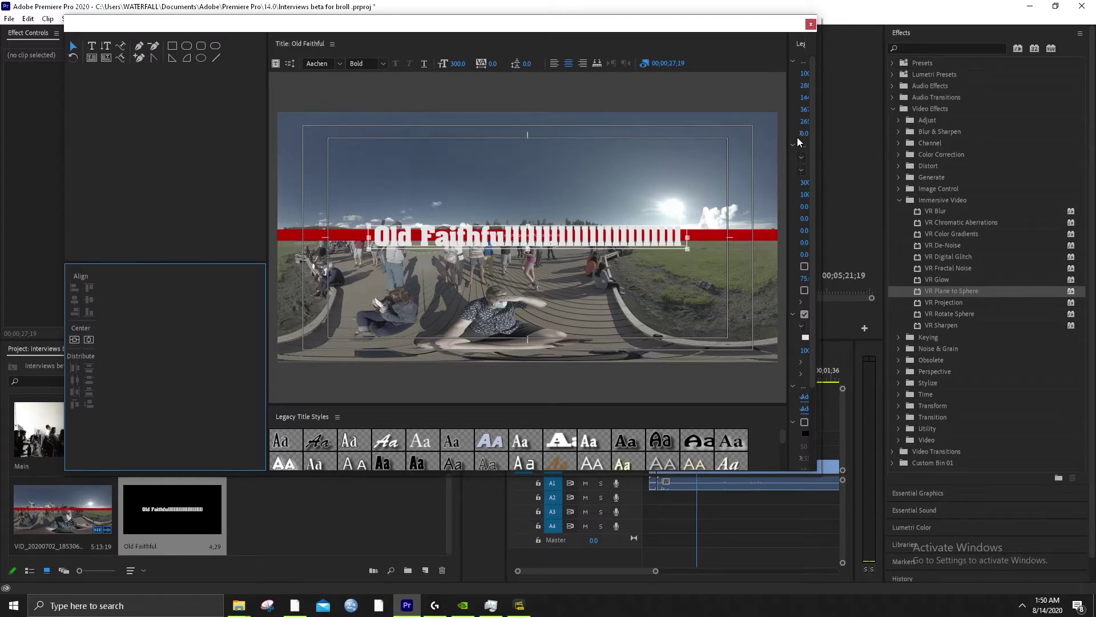
left_click(811, 25)
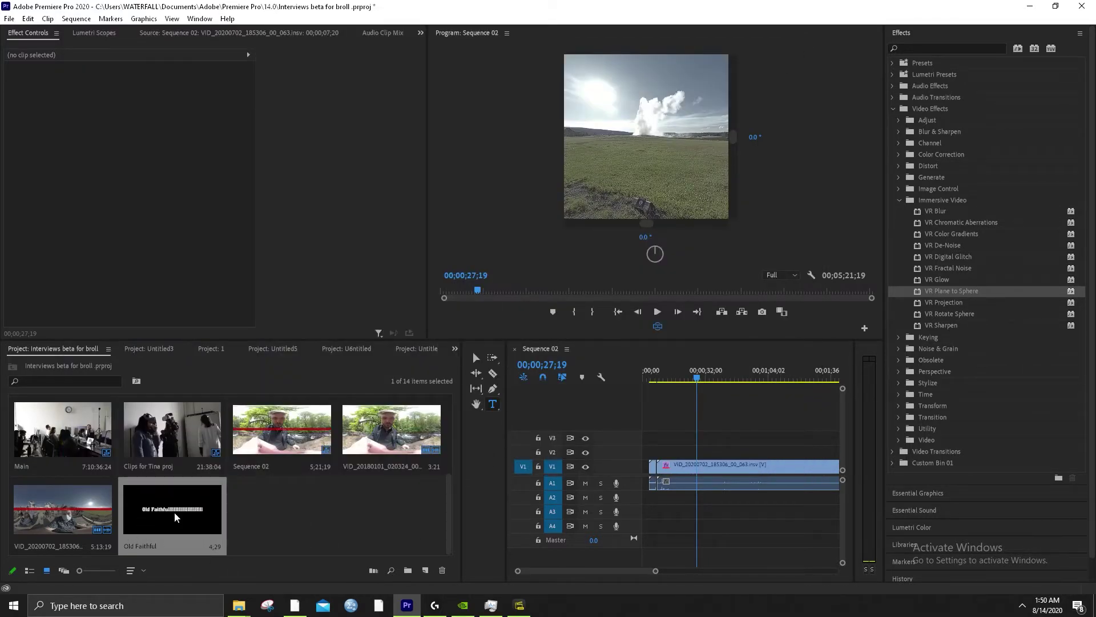
Place the Old Faithful title on track V2 and check it in the VR and flat previews
left_click_drag(189, 513, 710, 461)
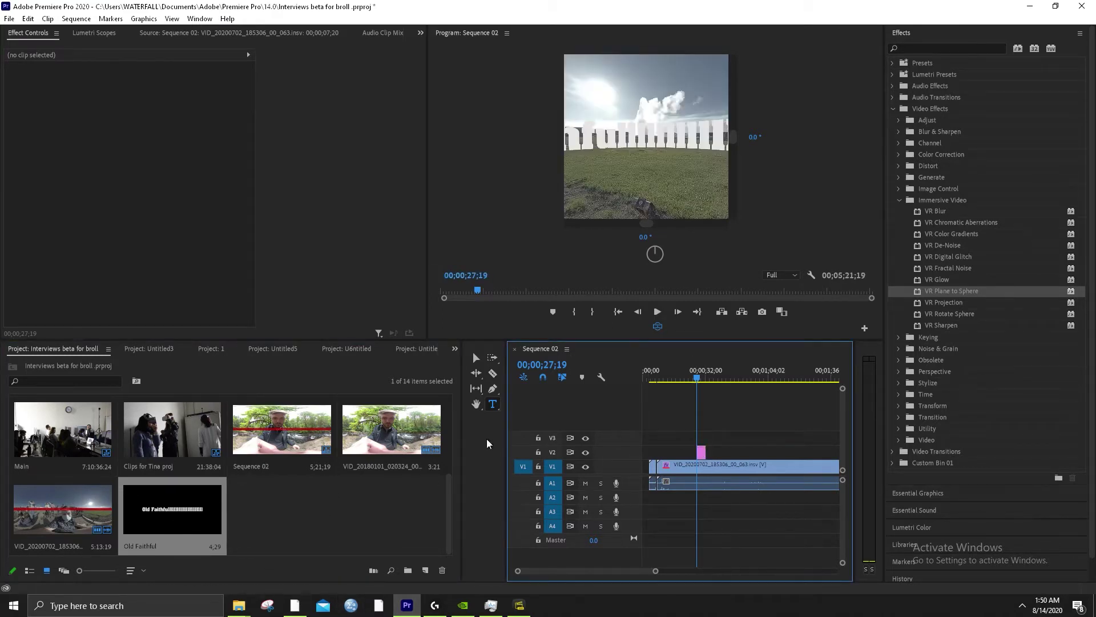
left_click(702, 452)
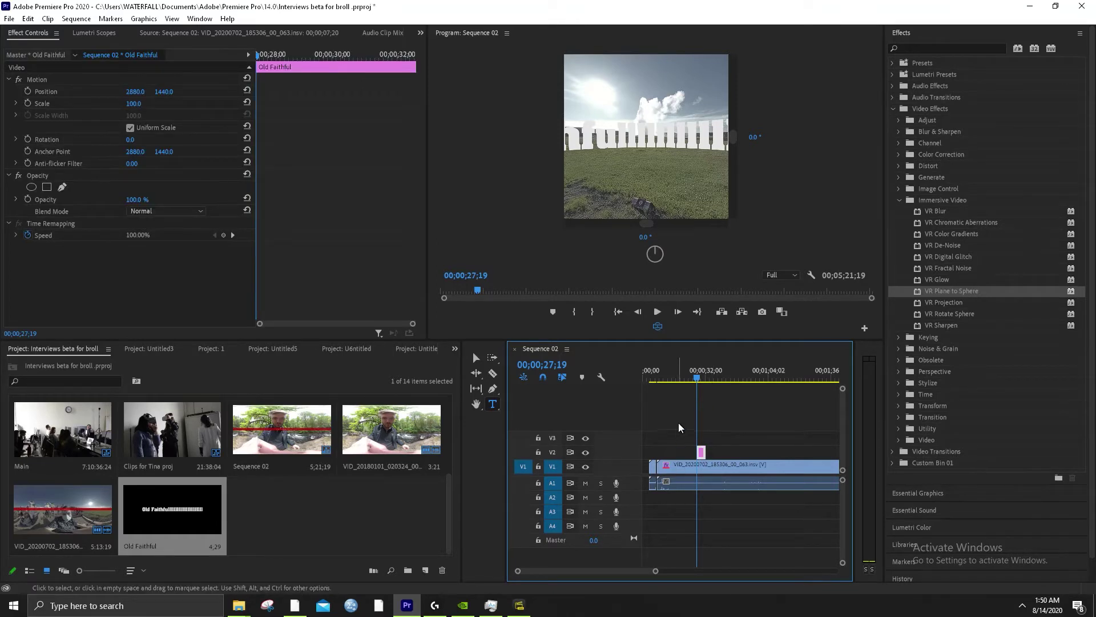
left_click(700, 370)
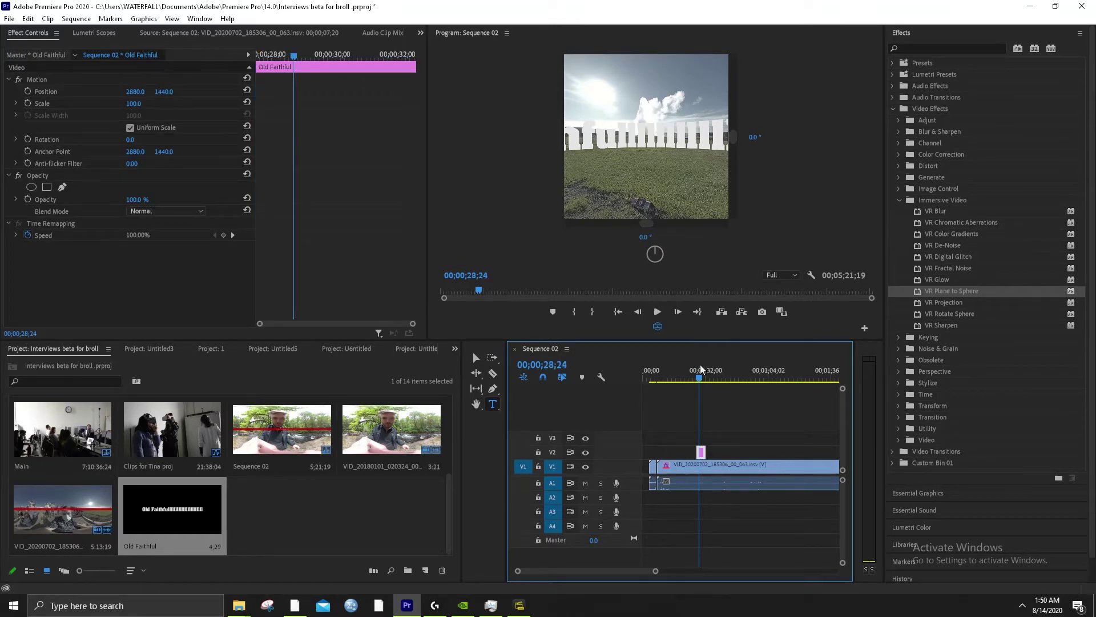
left_click(658, 326)
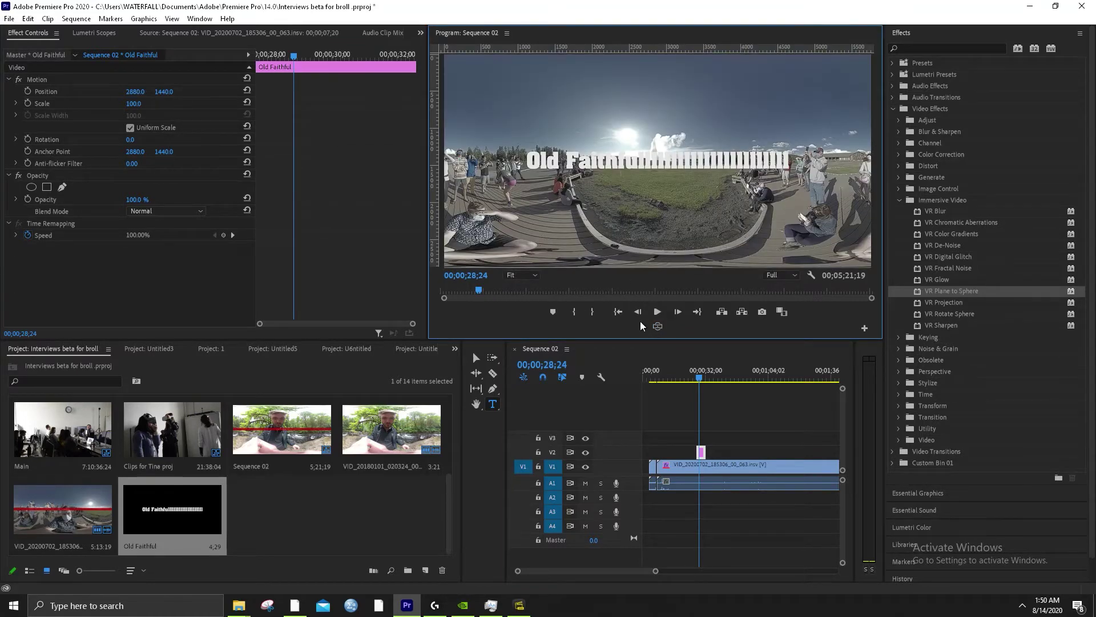
left_click(657, 326)
left_click_drag(628, 164, 628, 243)
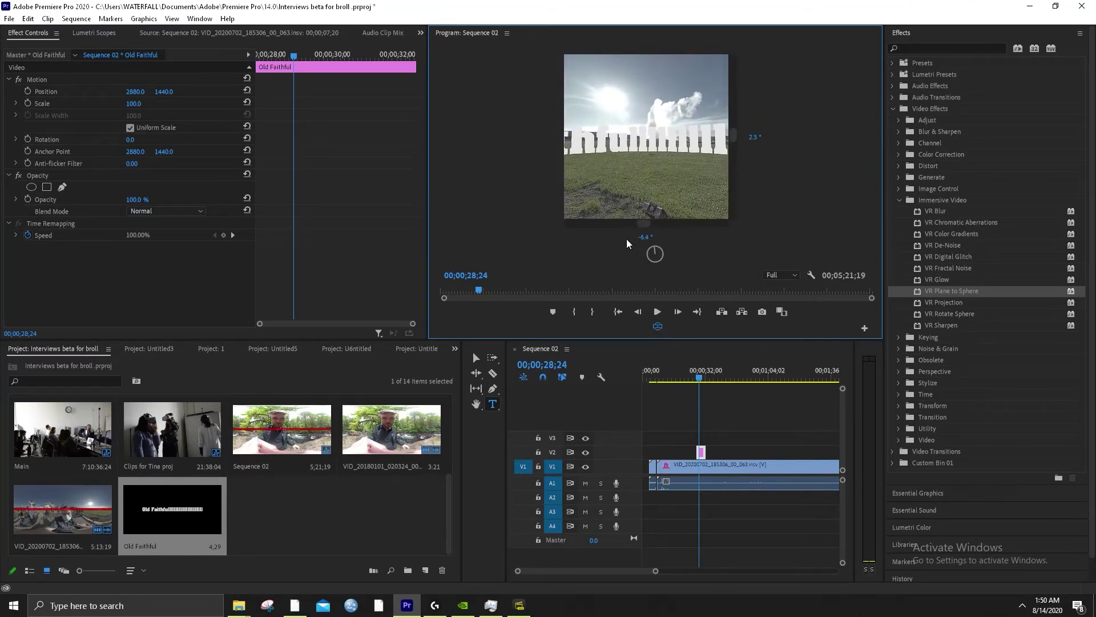
left_click(657, 327)
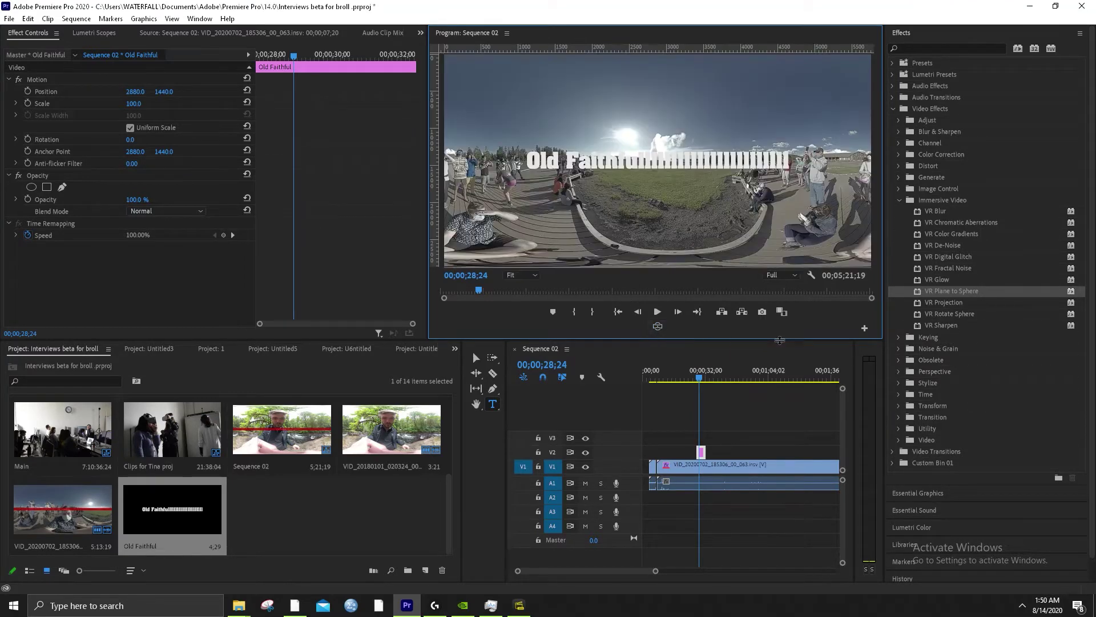
Apply Immersive Video > VR Plane to Sphere to the title clip
left_click(946, 302)
left_click(952, 292)
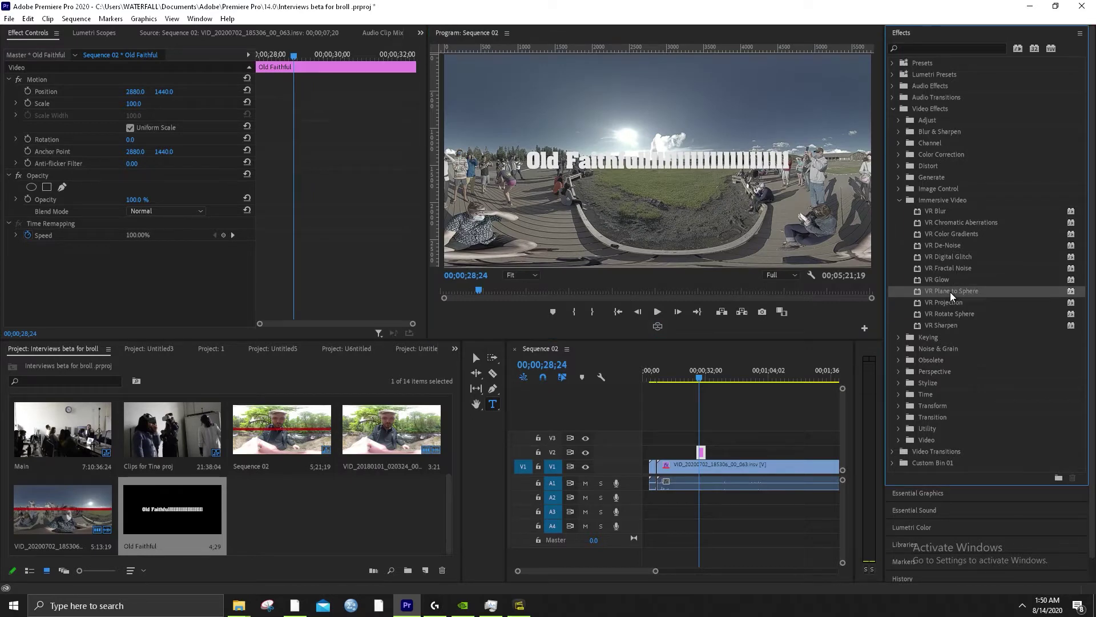
left_click_drag(952, 294, 704, 451)
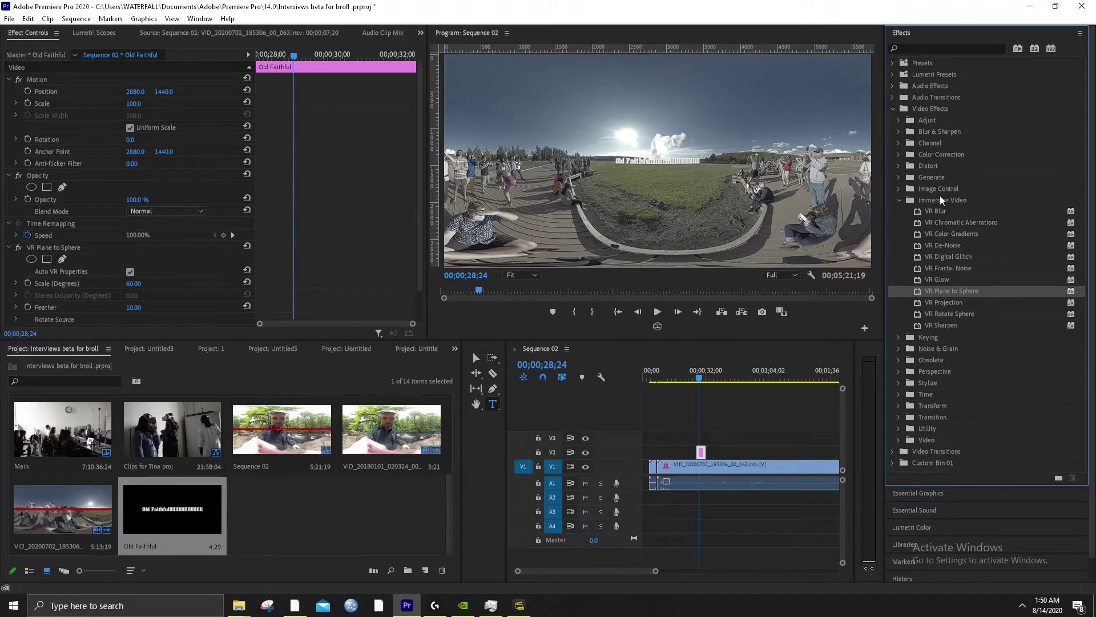
Search the effects for 'vr plane' and apply VR Plane to Sphere to the title again
left_click(900, 201)
left_click(896, 109)
left_click(907, 48)
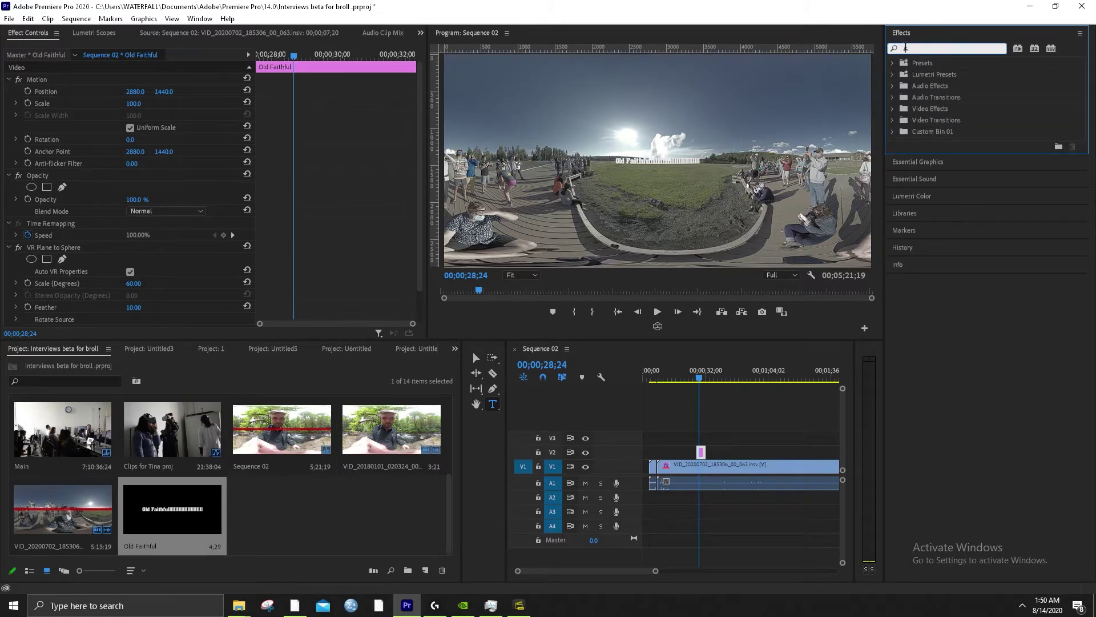
type("immer")
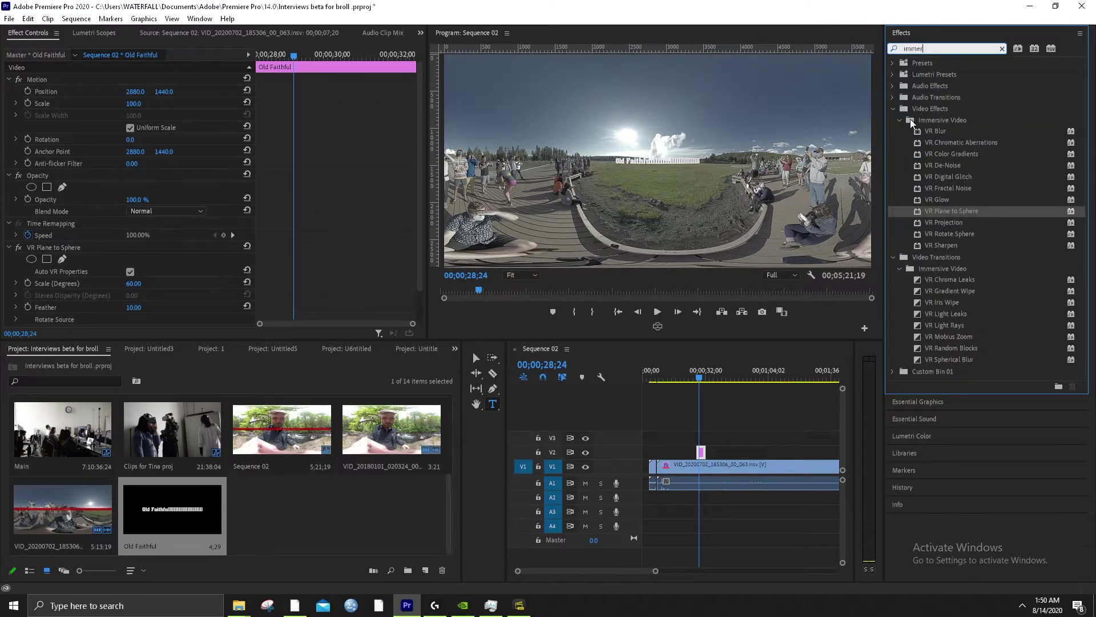
left_click(902, 113)
left_click(901, 121)
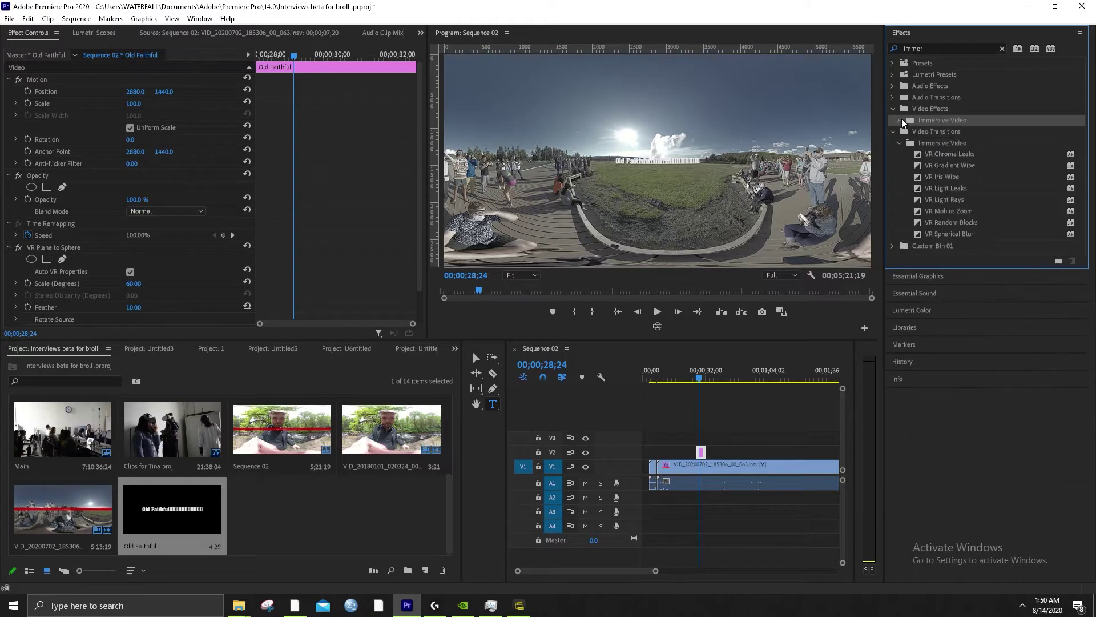
left_click(900, 121)
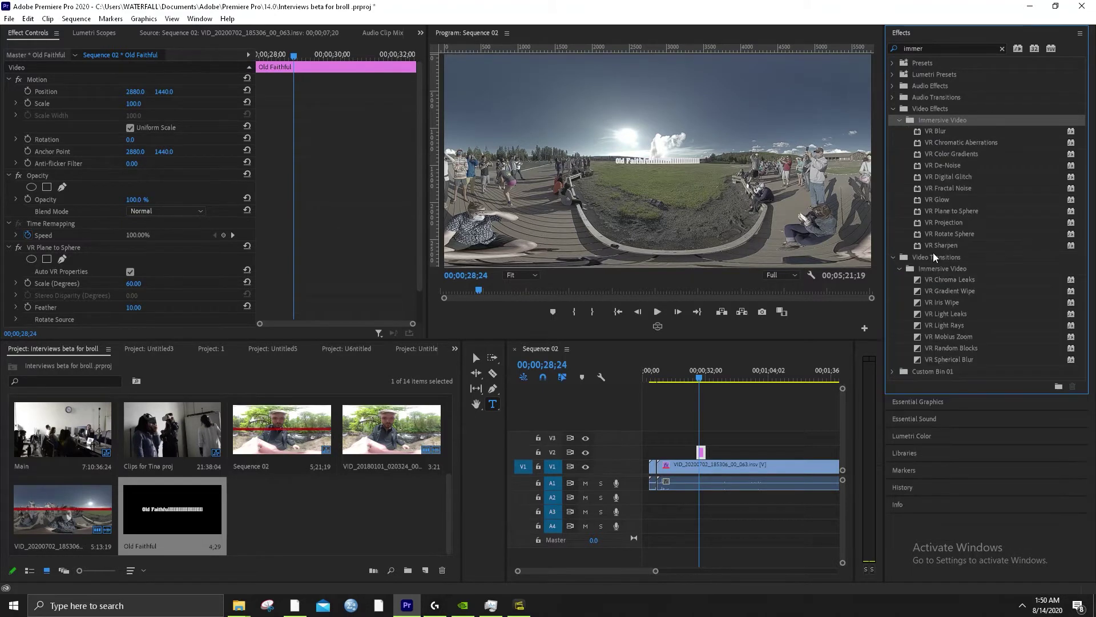
left_click(936, 213)
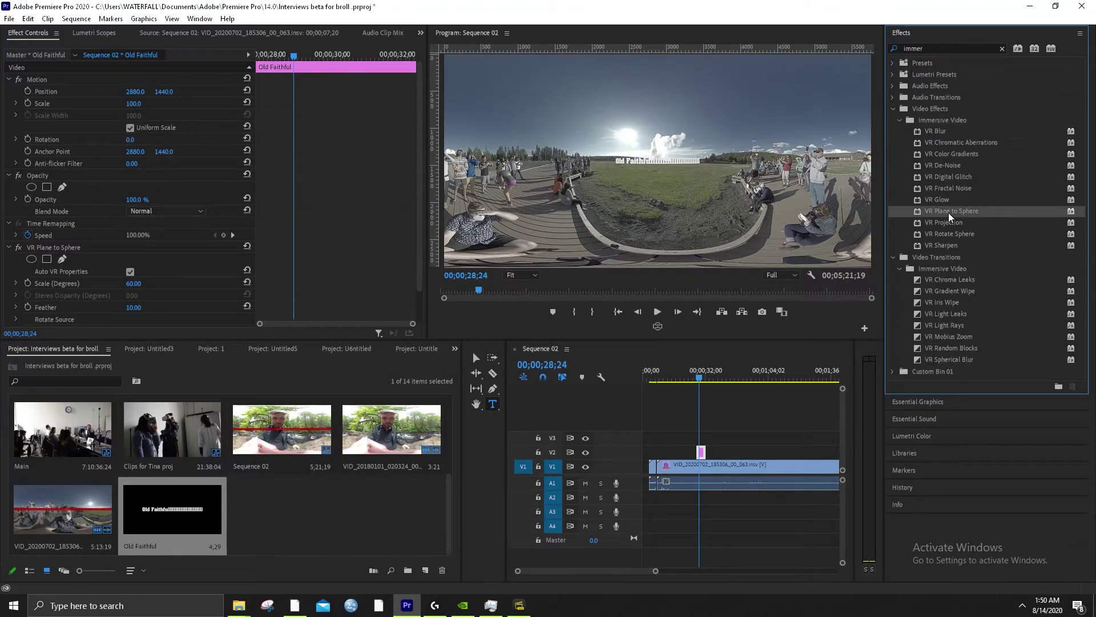
left_click(951, 48)
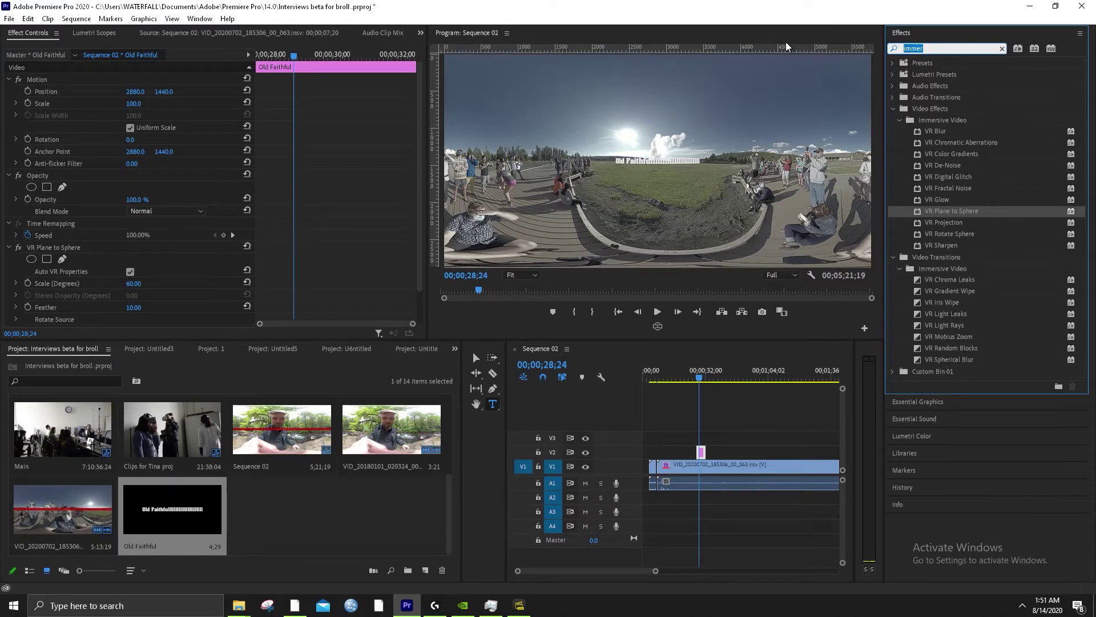
type("vr plane")
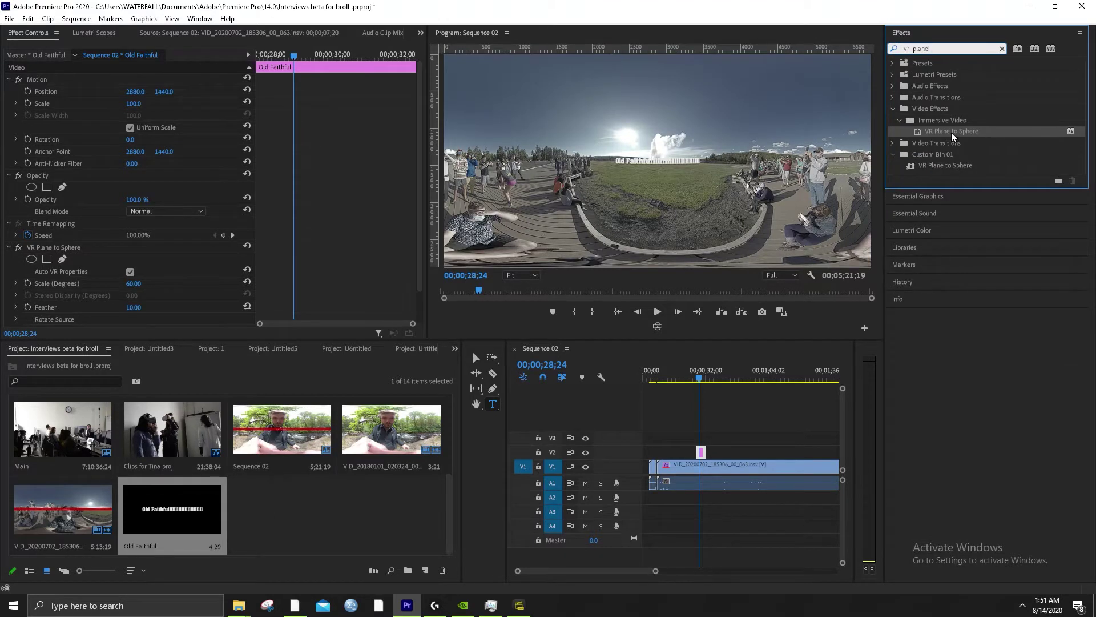
left_click_drag(955, 133, 705, 455)
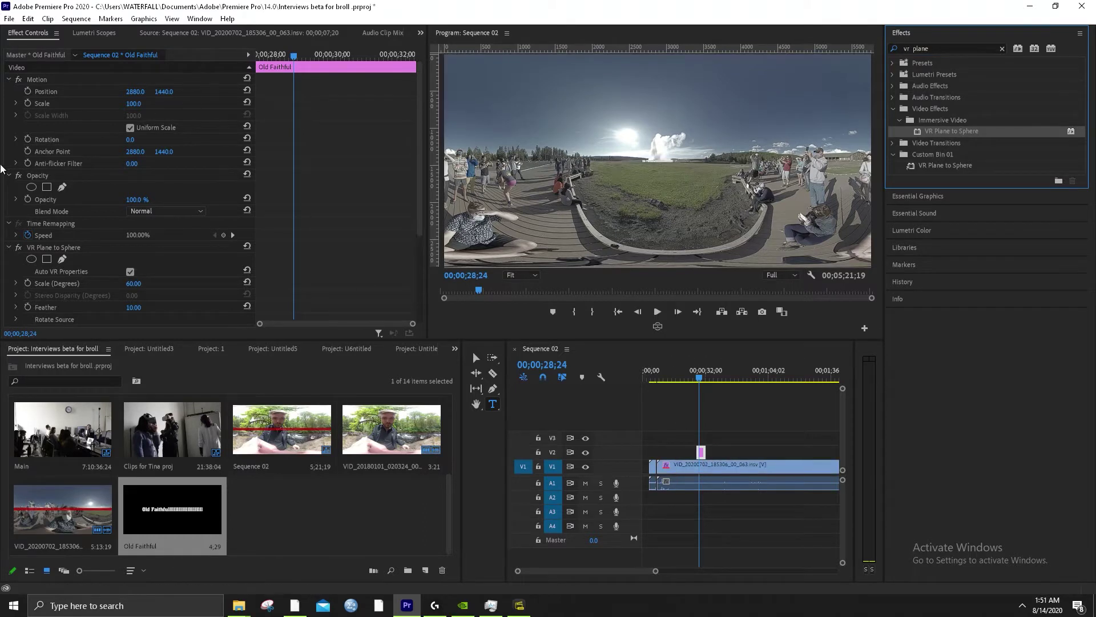
Delete one of the two VR Plane to Sphere effects in Effect Controls
scroll(97, 289, "down", 2)
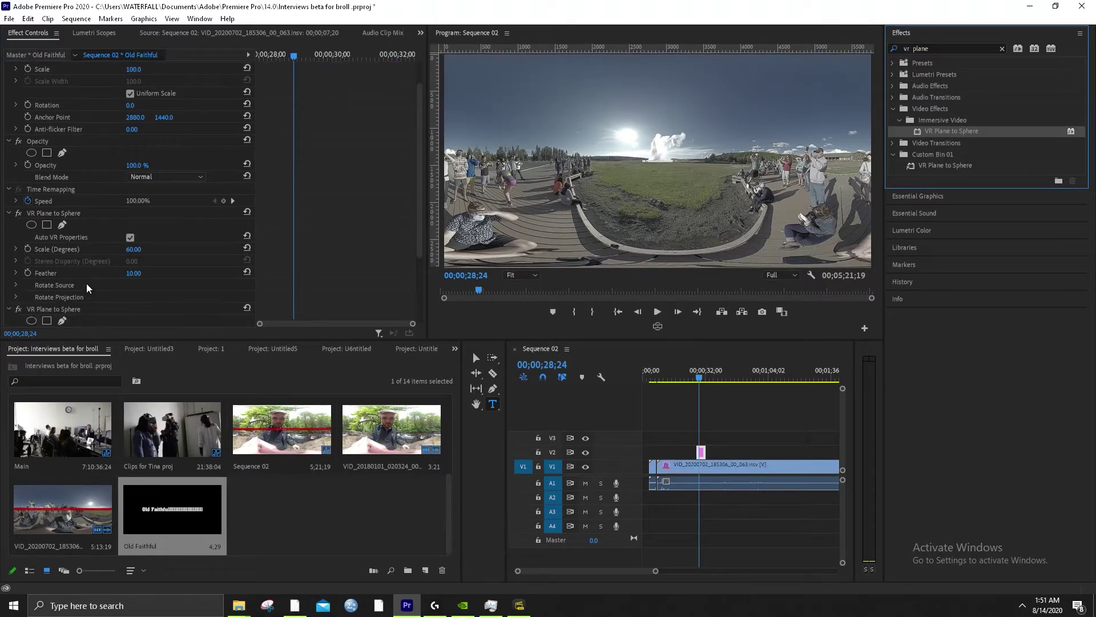
left_click(97, 212)
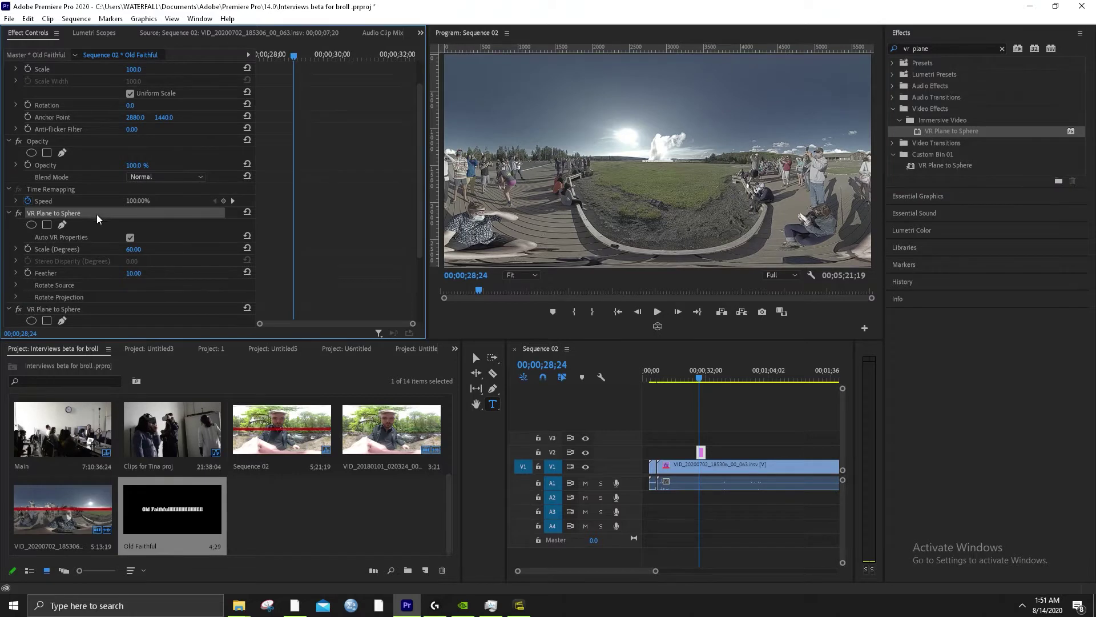
scroll(97, 214, "down", 3)
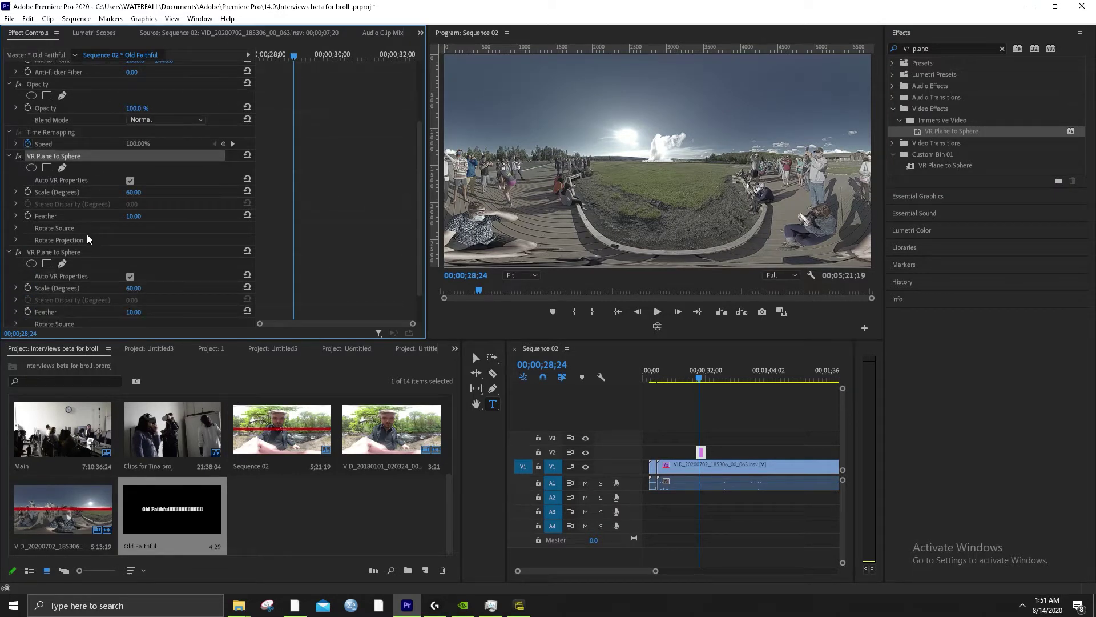
key("Delete")
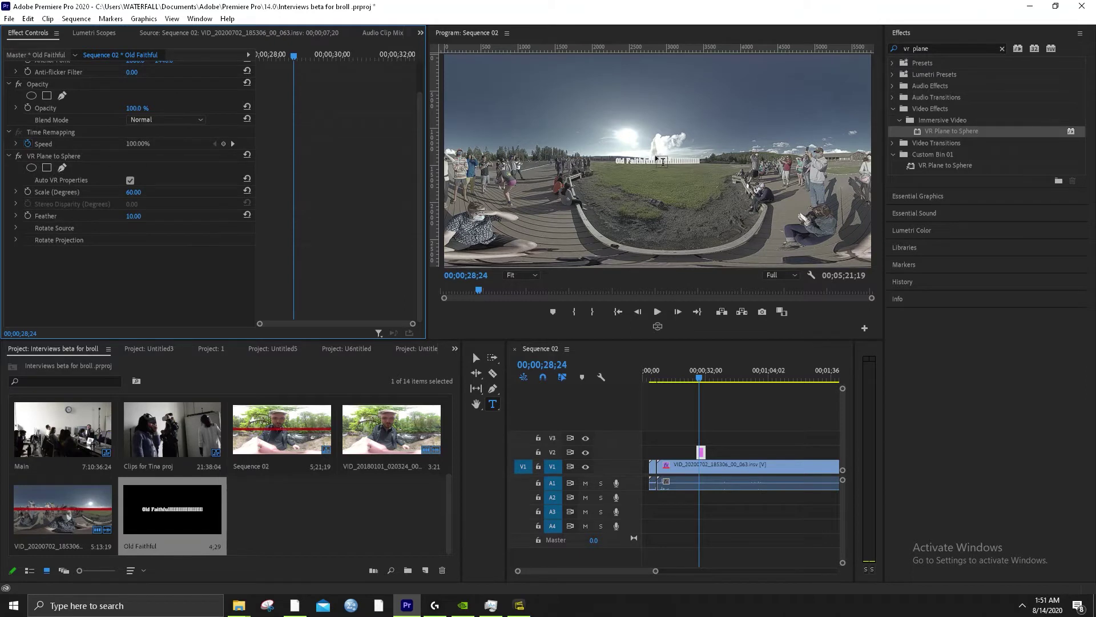
Switch the Program monitor to VR view and rotate it to face the Old Faithful title above the geysers
left_click(658, 326)
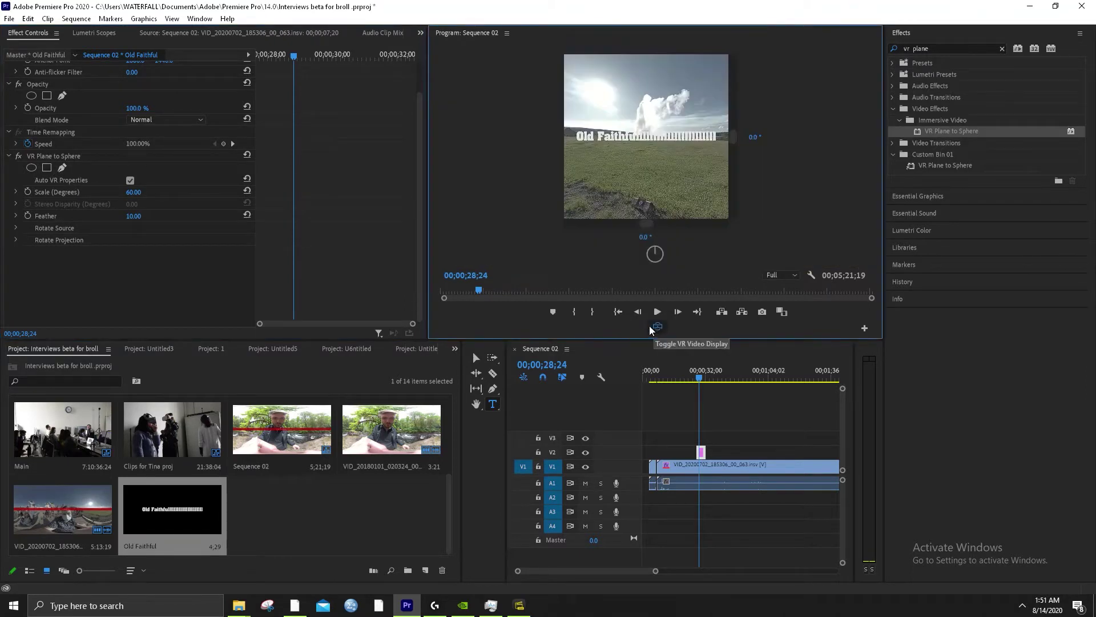
left_click(658, 326)
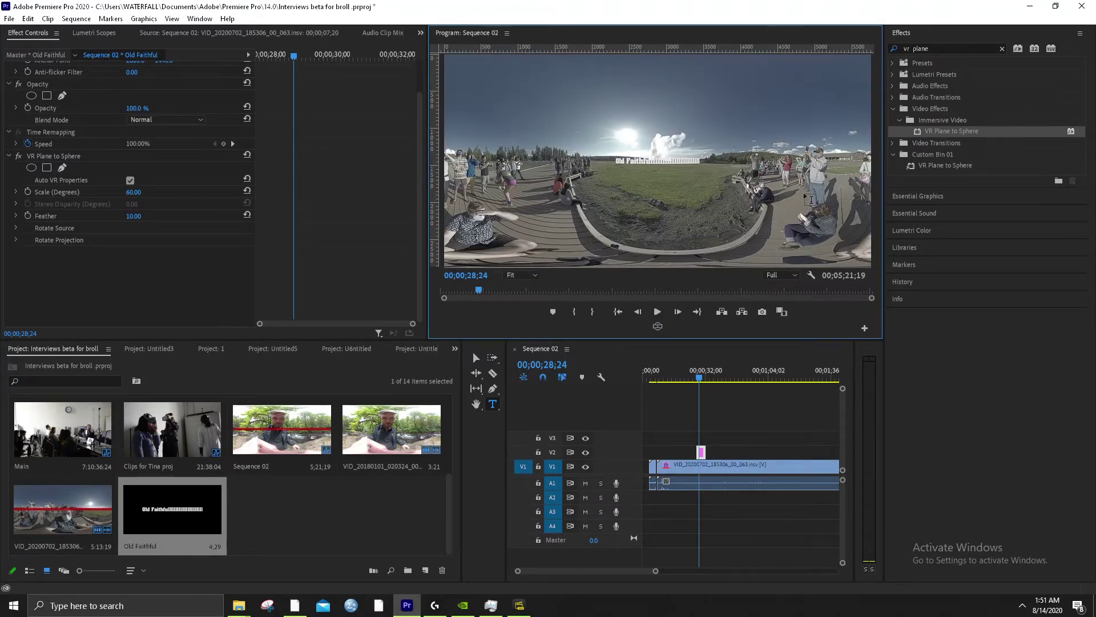
left_click(657, 326)
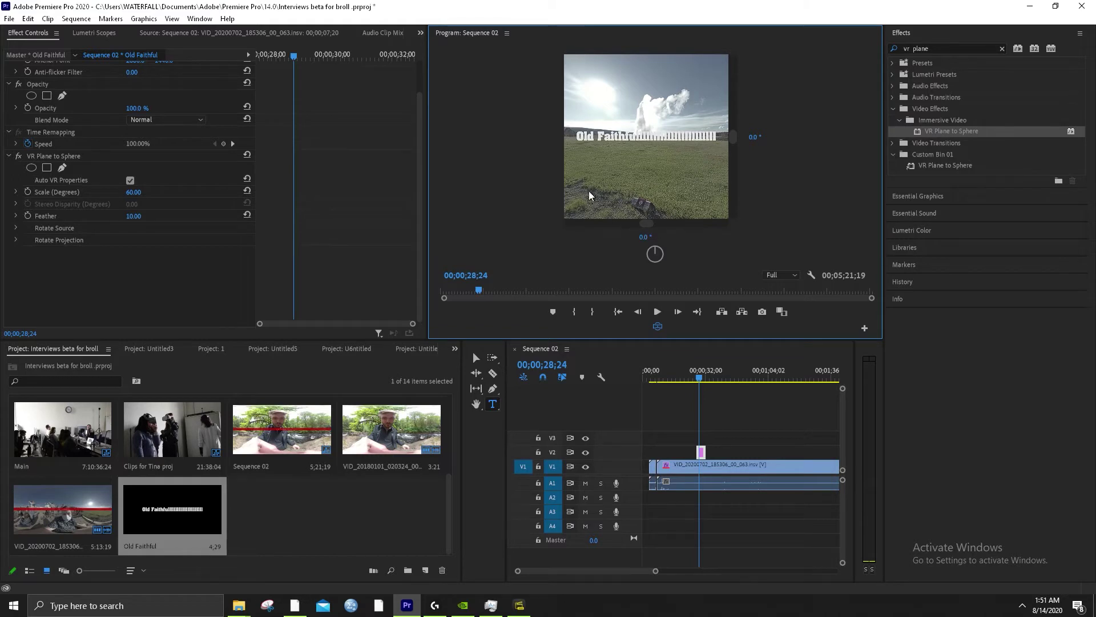
left_click(658, 329)
left_click(658, 329)
left_click_drag(645, 126, 594, 143)
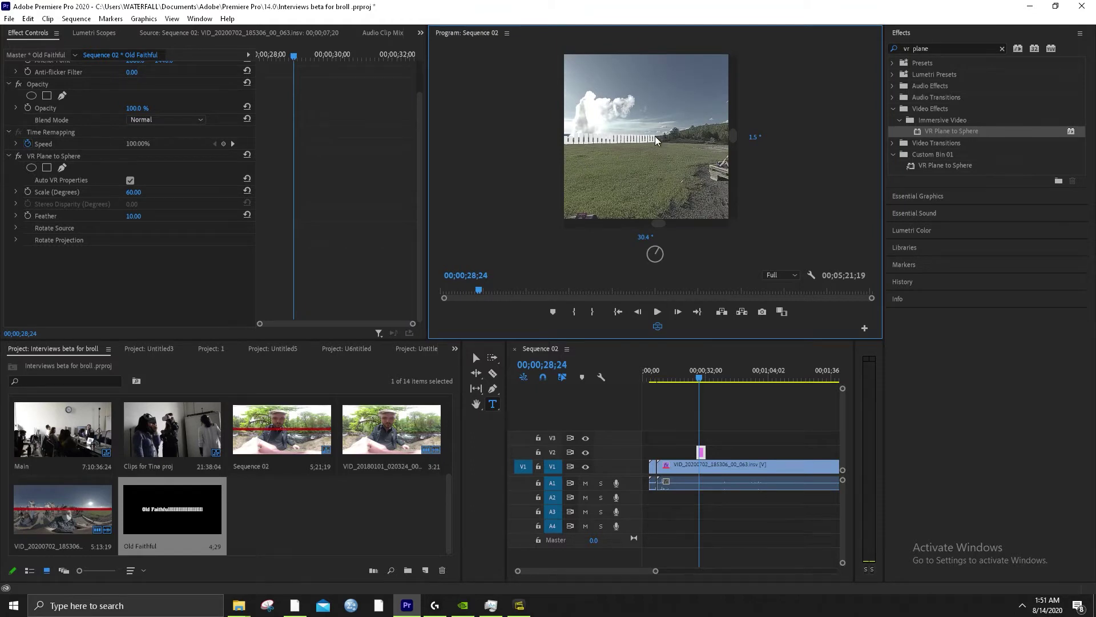
left_click_drag(655, 146, 641, 169)
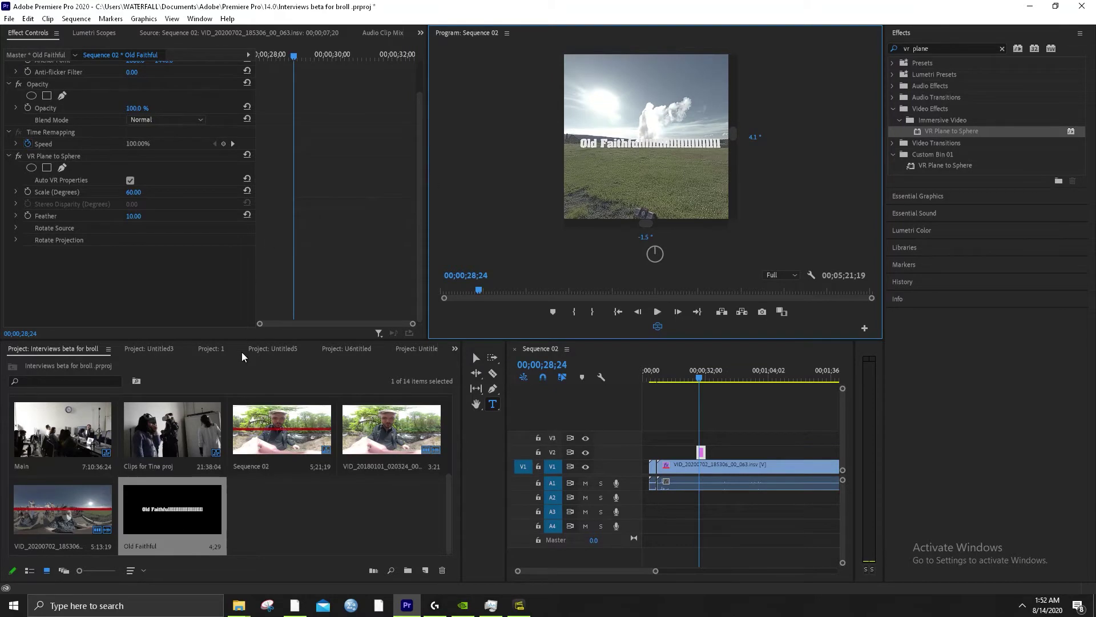
Open the Old Faithful title and correct its text to read OLD FAITHFUL
double_click(216, 499)
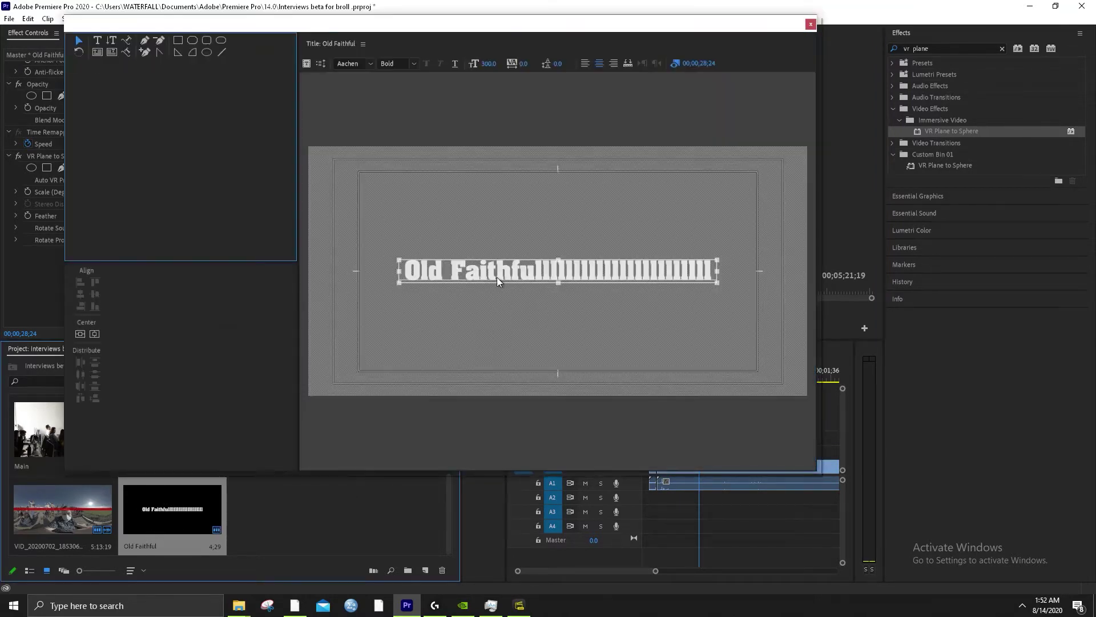
double_click(500, 236)
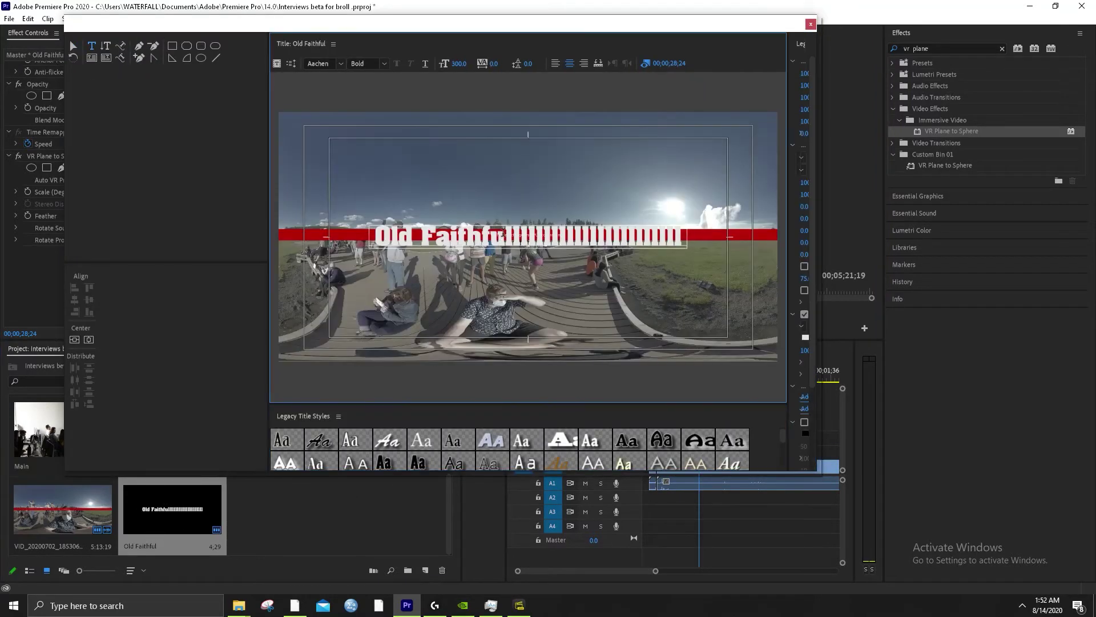
key("BackSpace")
key("BackSpace")
key("BackSpace")
key("BackSpace")
key("BackSpace")
key("BackSpace")
key("BackSpace")
key("BackSpace")
key("BackSpace")
key("BackSpace")
key("BackSpace")
key("BackSpace")
key("BackSpace")
key("BackSpace")
key("BackSpace")
key("BackSpace")
key("BackSpace")
key("BackSpace")
key("BackSpace")
key("BackSpace")
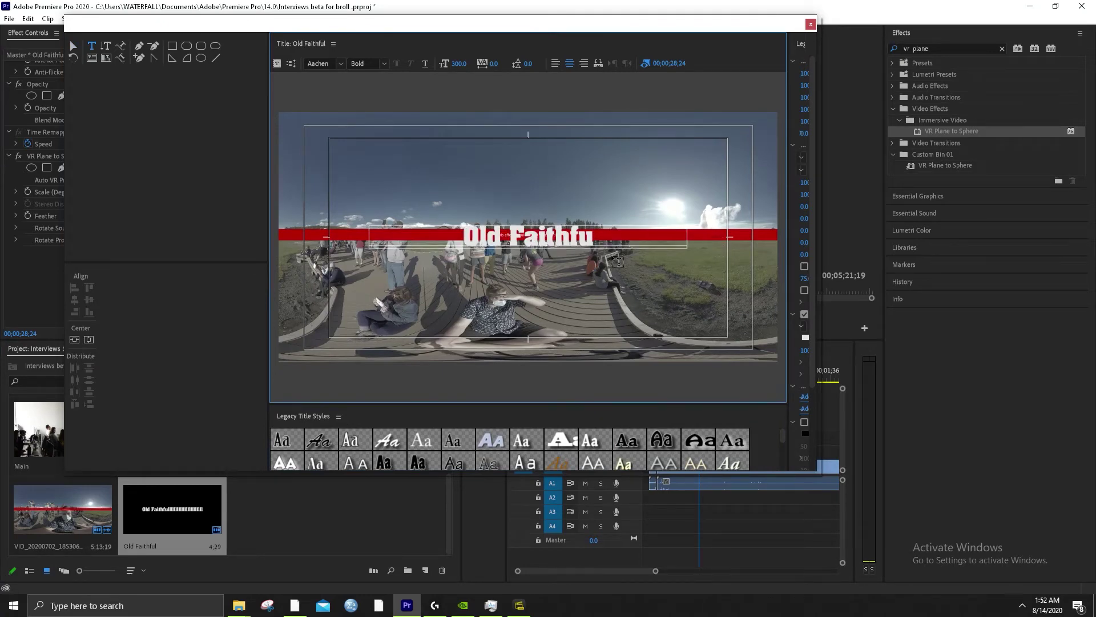
type("l")
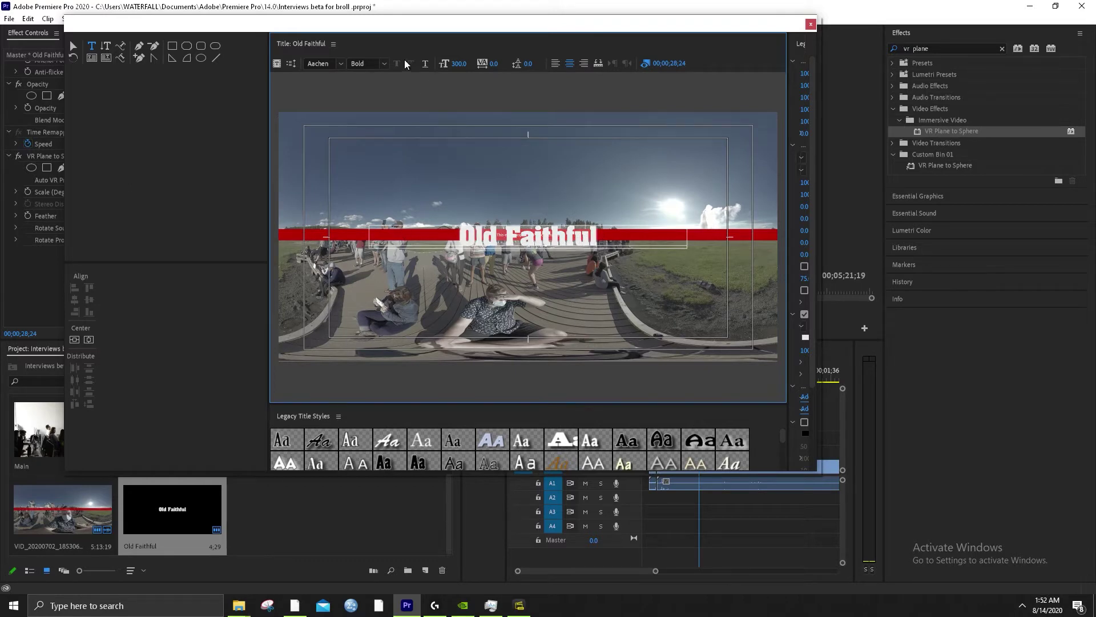
Change the title font to Algerian
left_click(341, 64)
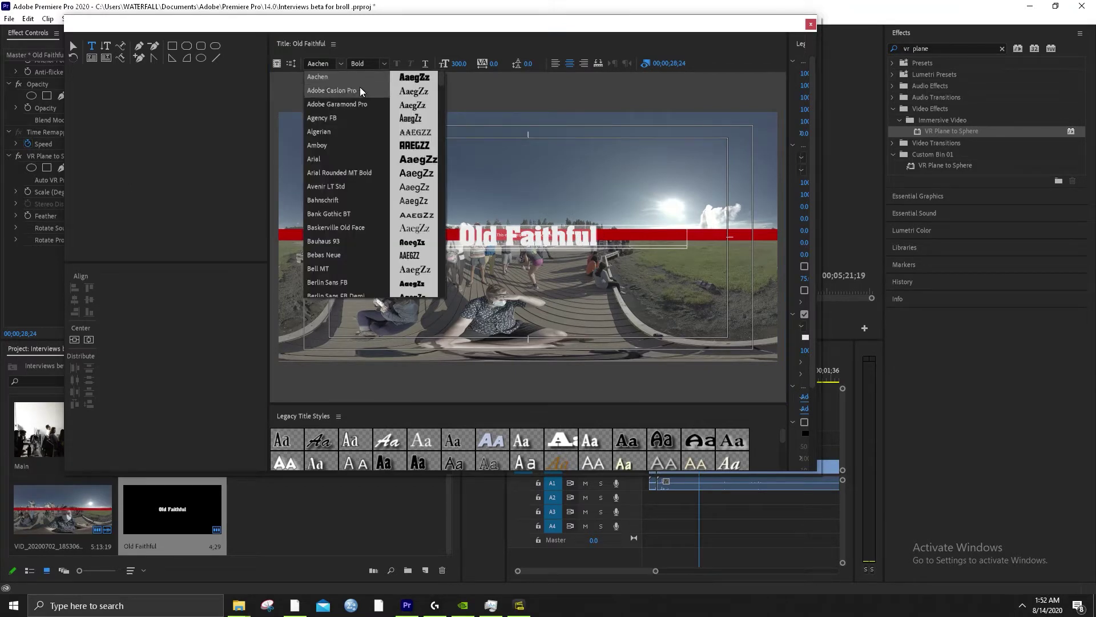
left_click(373, 131)
left_click(343, 62)
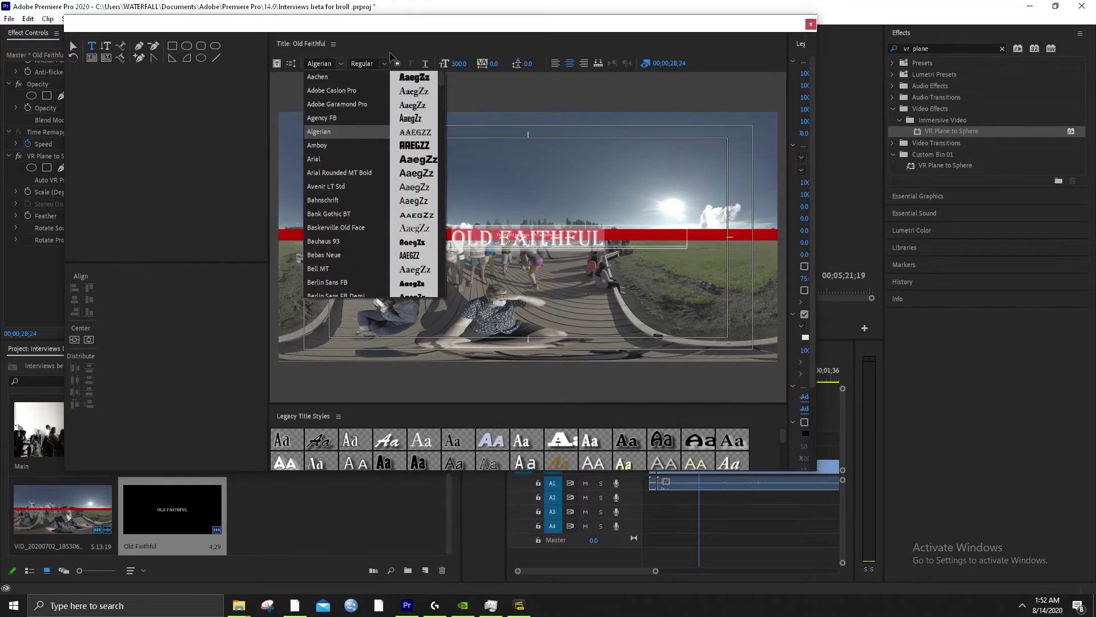
left_click(440, 64)
Try a font size of 400, then drop it to 300 so the title reappears
left_click(458, 64)
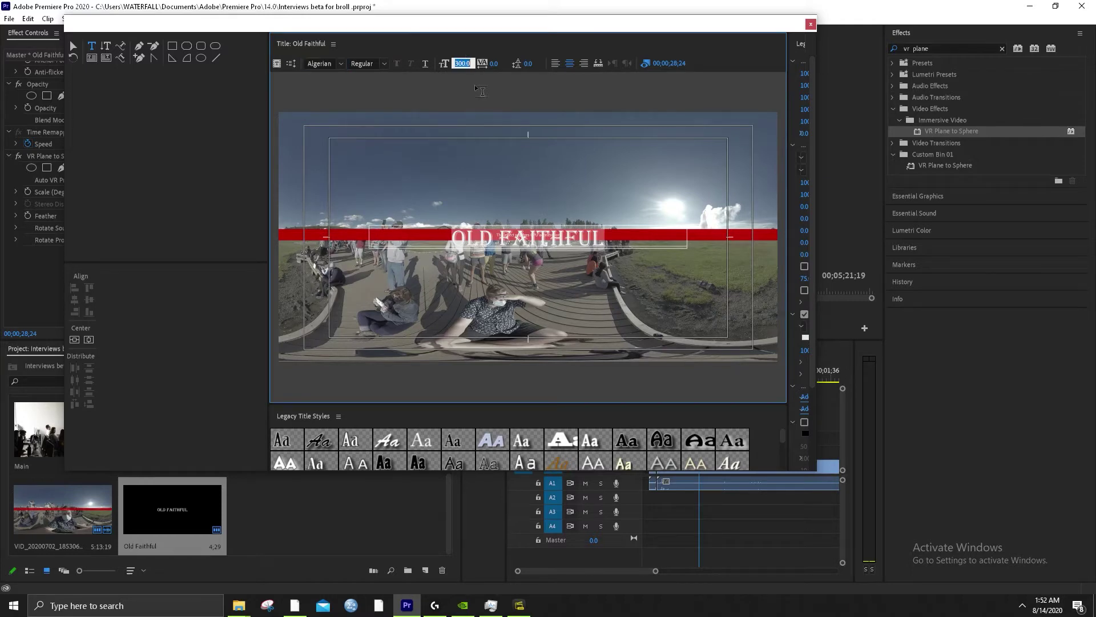
type("400")
key("Return")
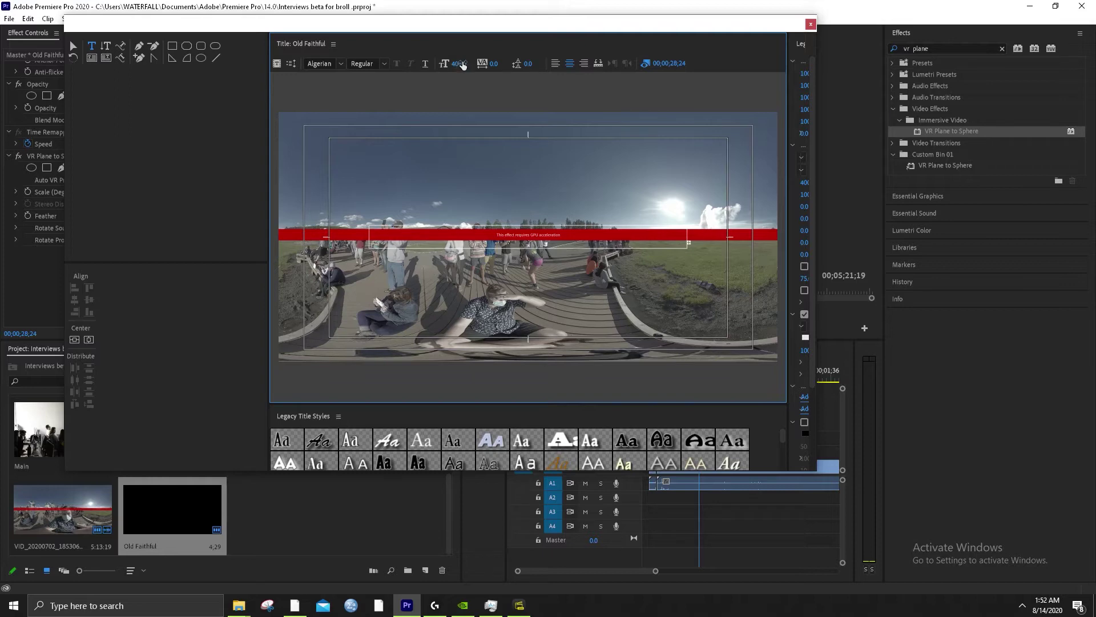
left_click(463, 63)
type("300")
key("Return")
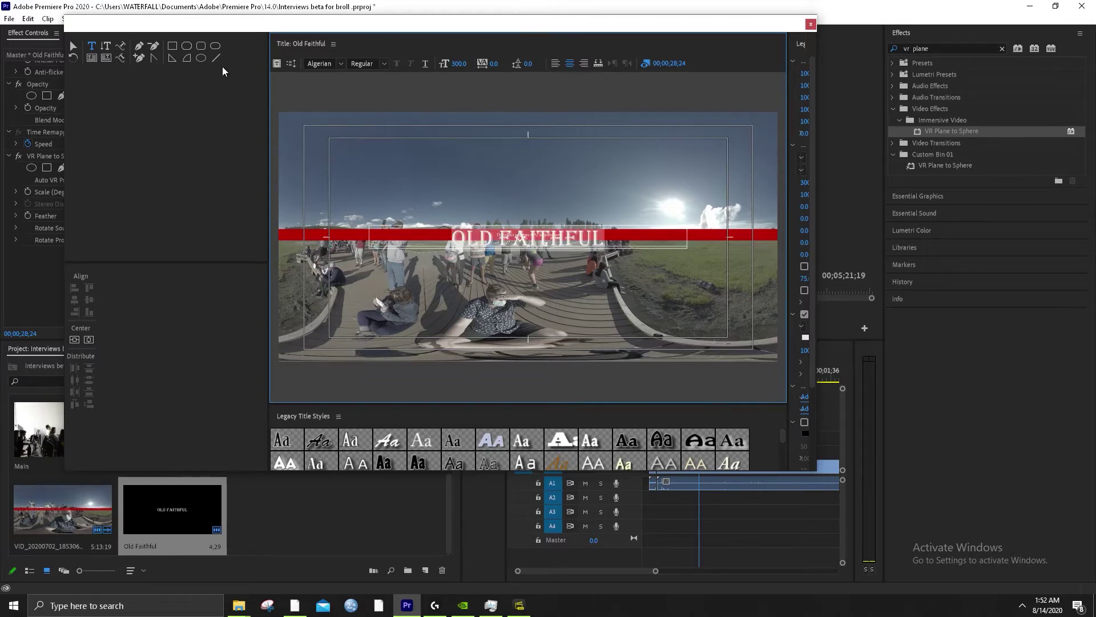
Heighten the text box, select all the OLD FAITHFUL text, and set its size to 400
left_click(73, 46)
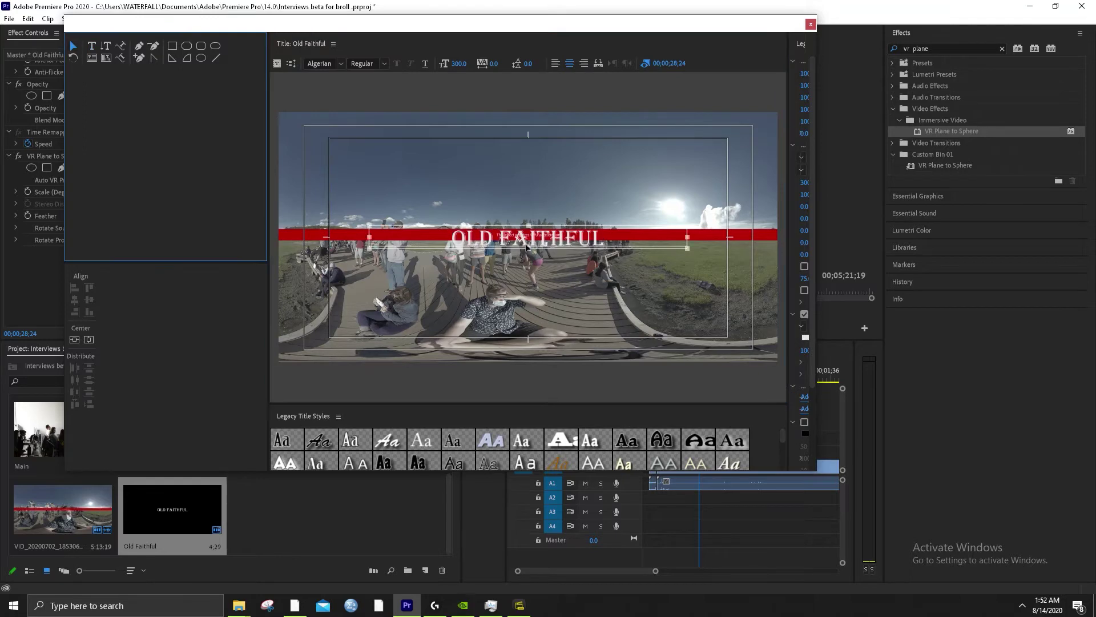
left_click_drag(531, 250, 531, 278)
double_click(587, 239)
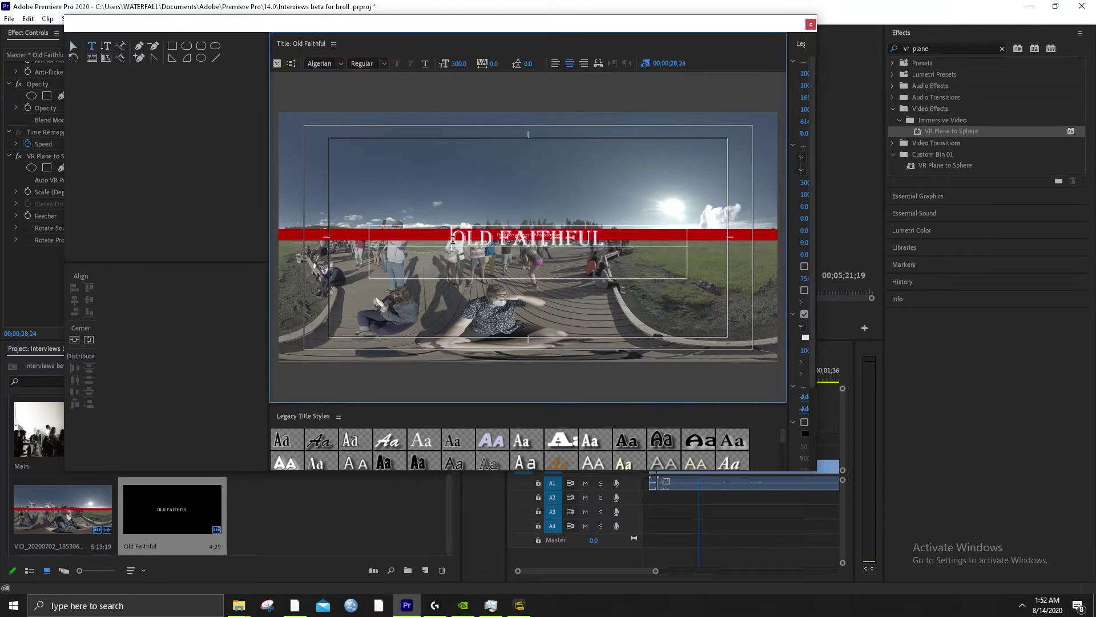
left_click_drag(450, 239, 664, 240)
left_click(461, 63)
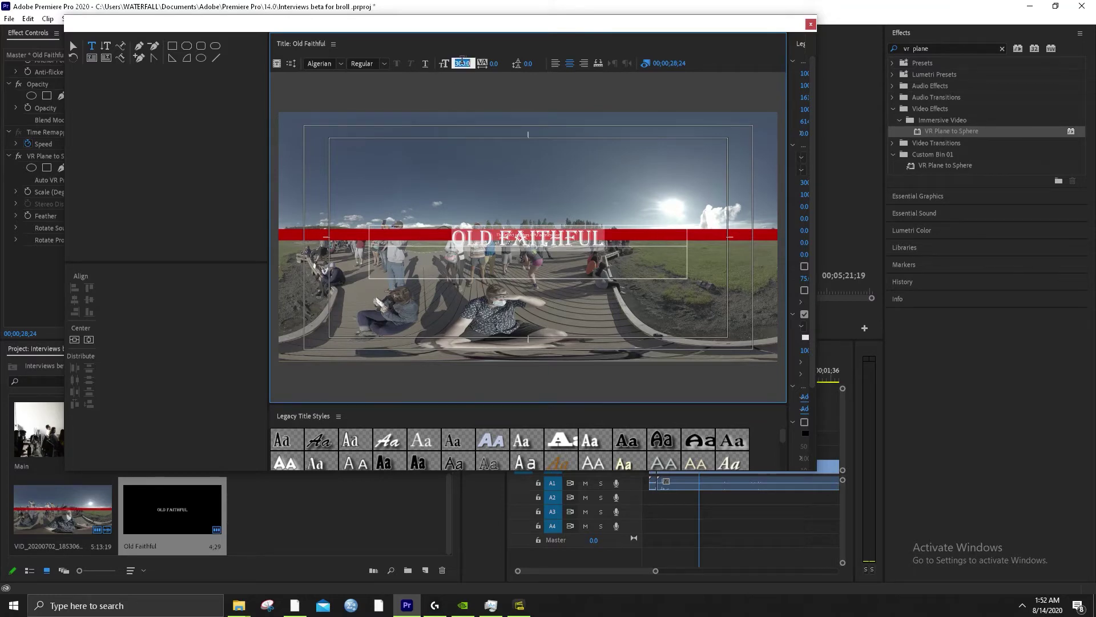
type("400")
key("Return")
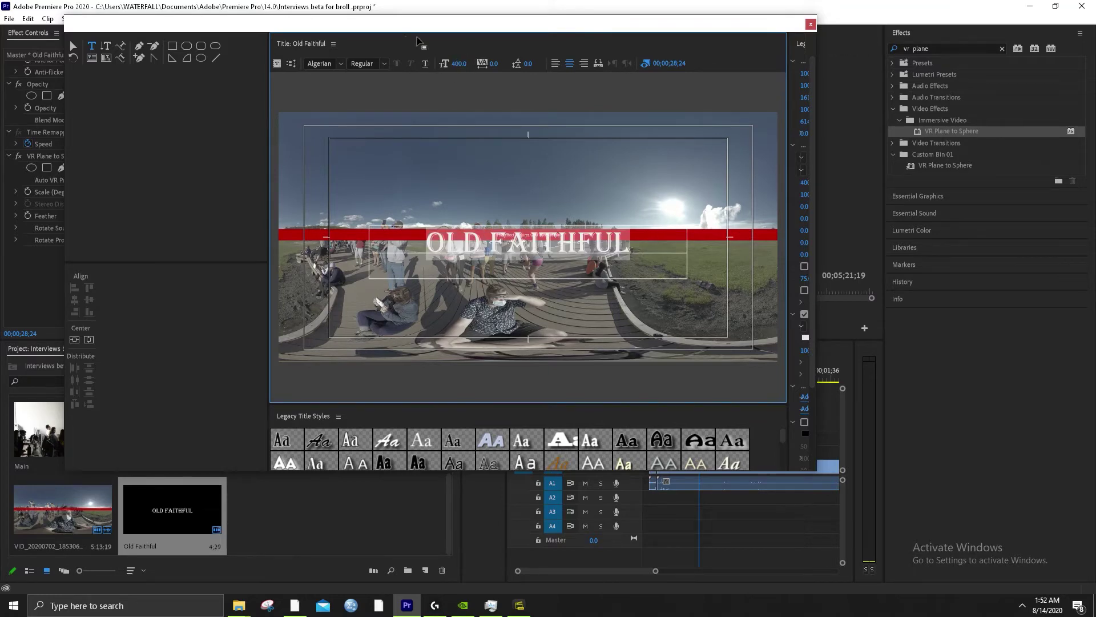
left_click_drag(448, 64, 463, 64)
left_click(455, 64)
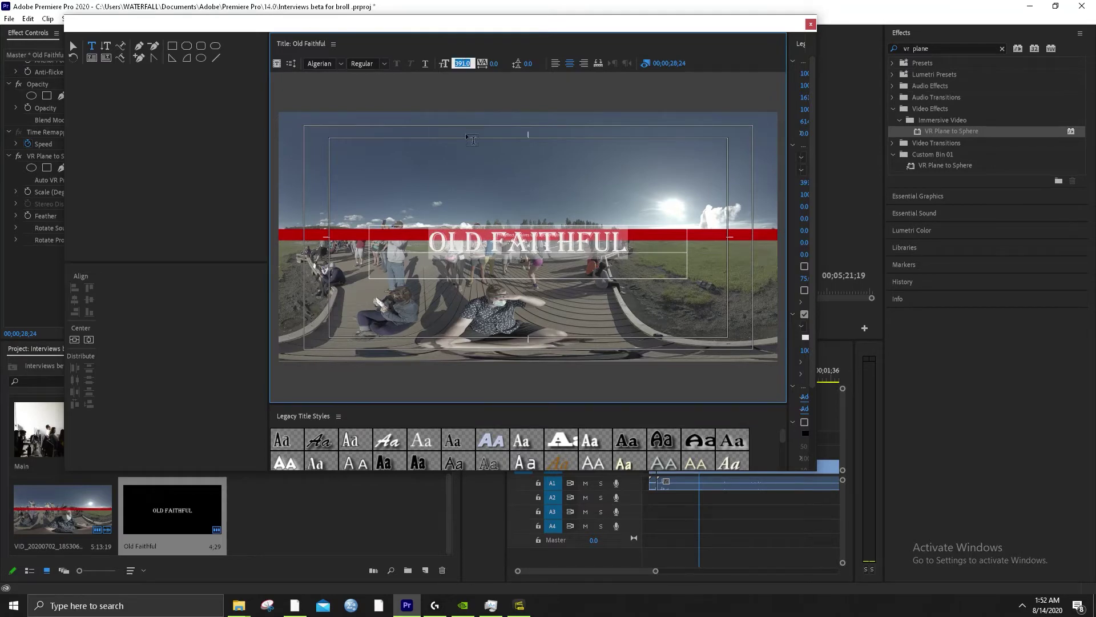
type("400")
key("Return")
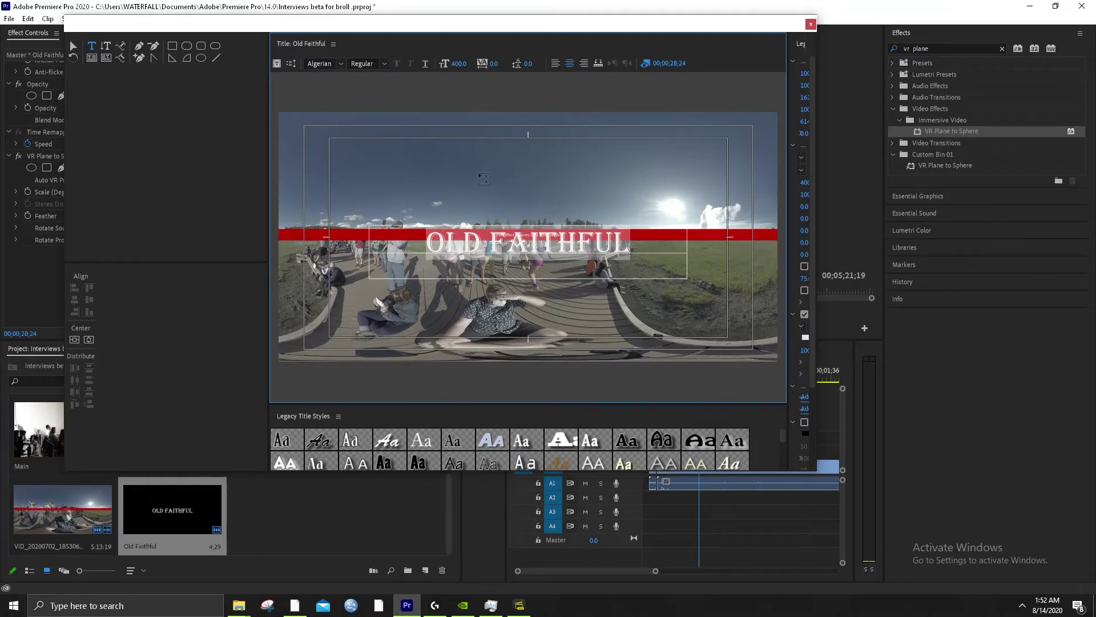
Shorten the text box to fit, centre the title vertically, and close the Titler
left_click(74, 45)
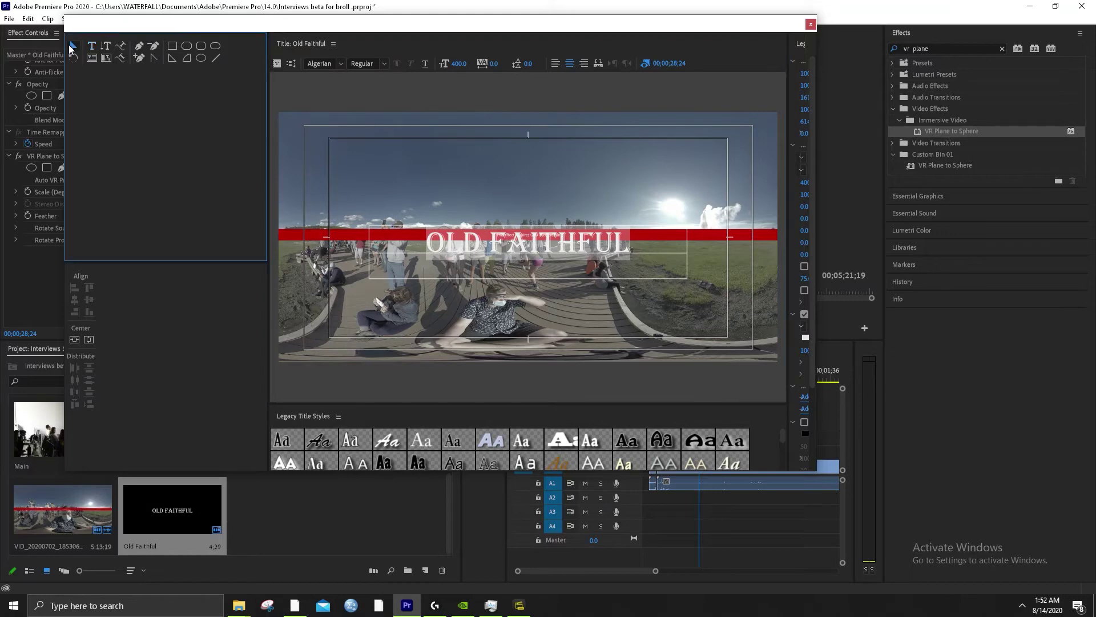
left_click_drag(531, 279, 533, 257)
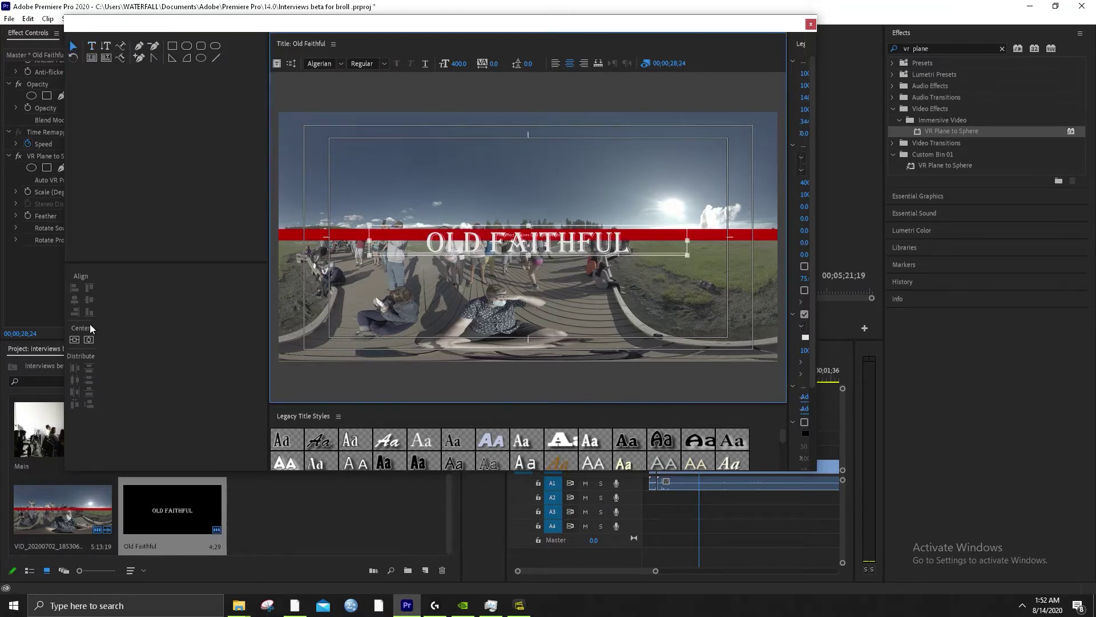
left_click(89, 339)
left_click(74, 339)
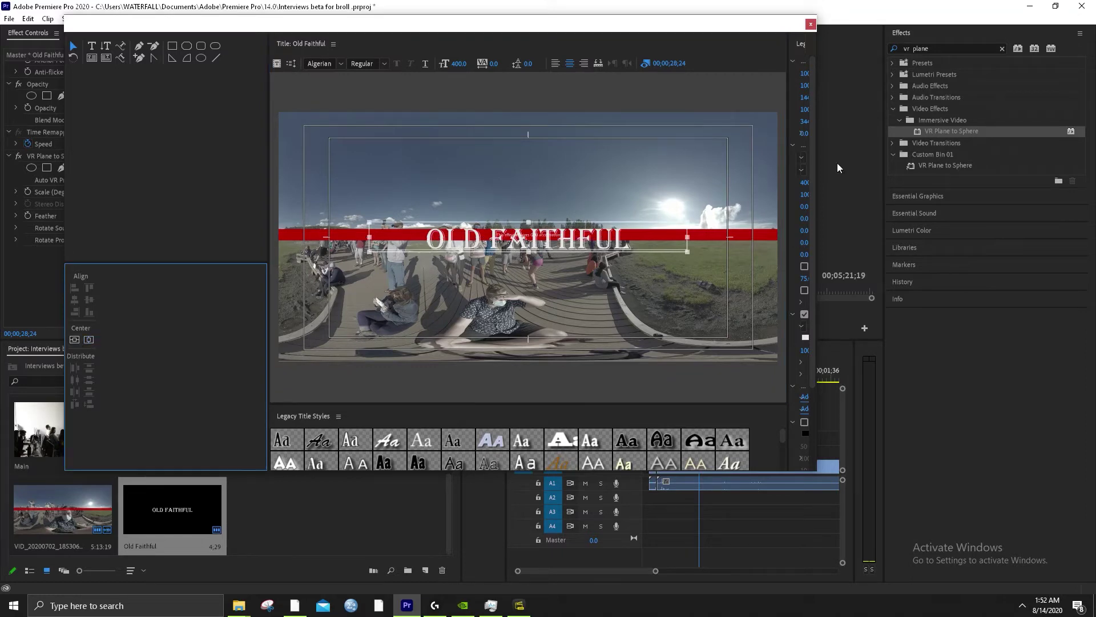
left_click(811, 26)
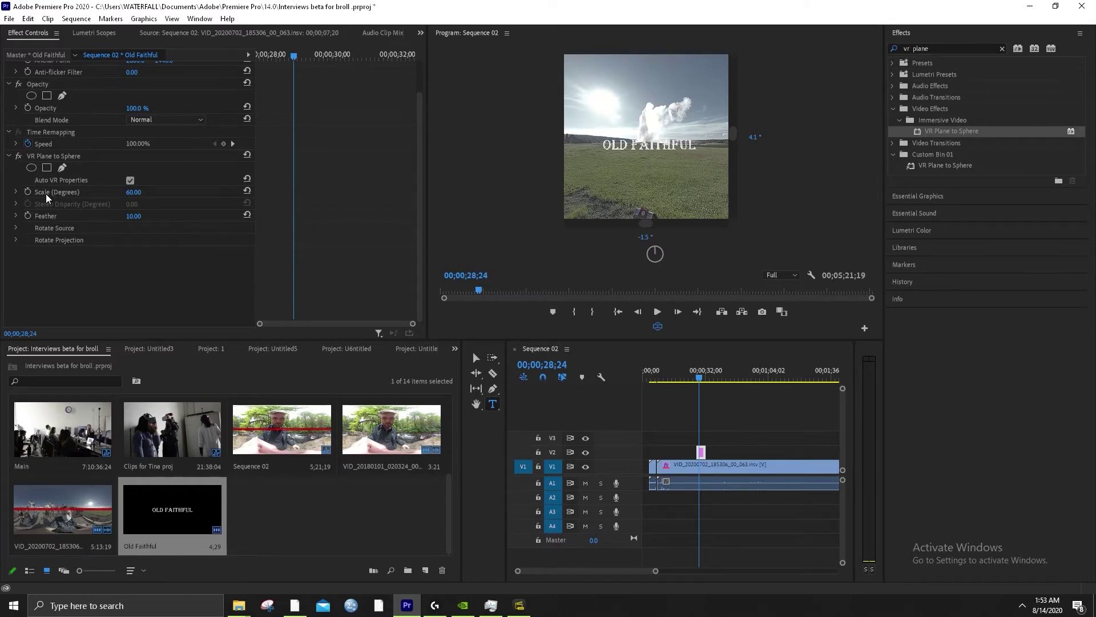
Under Rotate Projection, keep Projection Pan at 0° and tilt the projection to about 9°
left_click(17, 240)
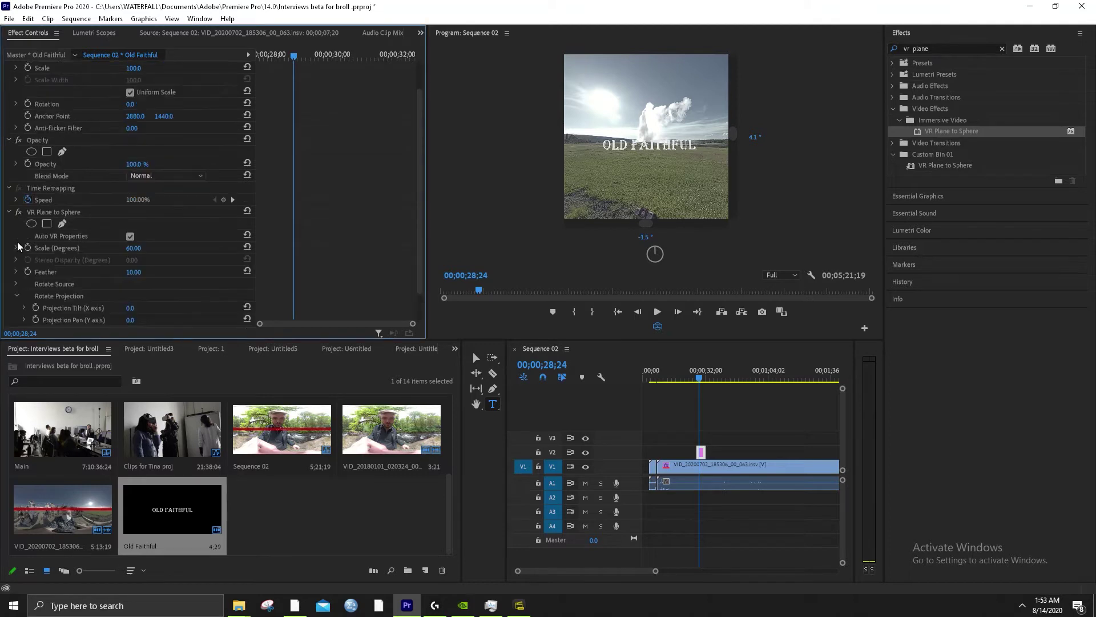
scroll(125, 314, "up", 1)
scroll(88, 307, "down", 1)
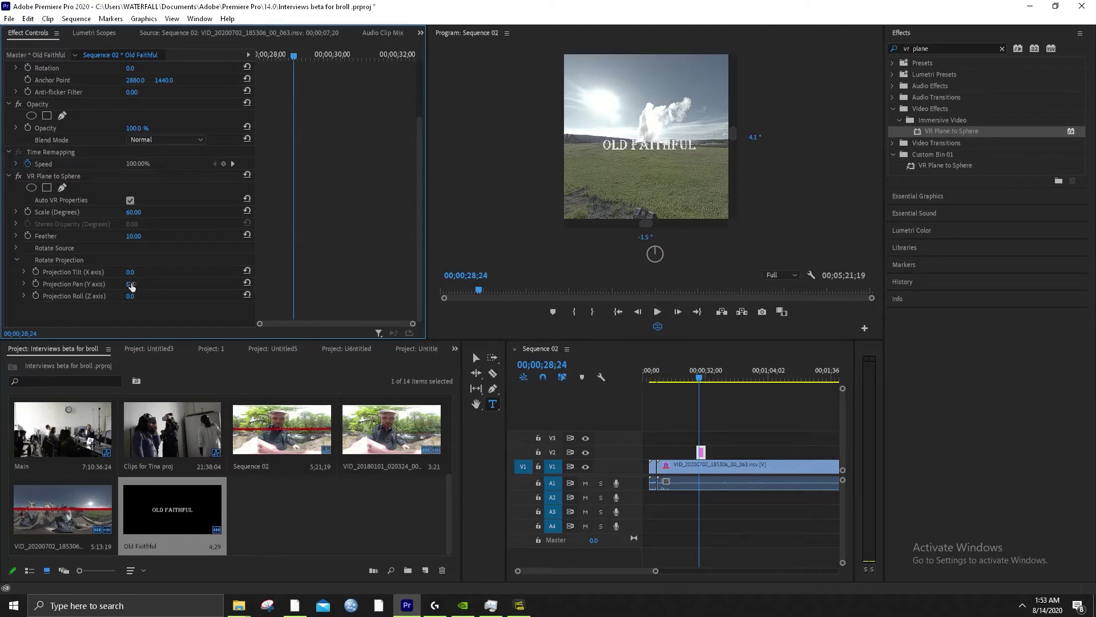
left_click_drag(131, 286, 133, 288)
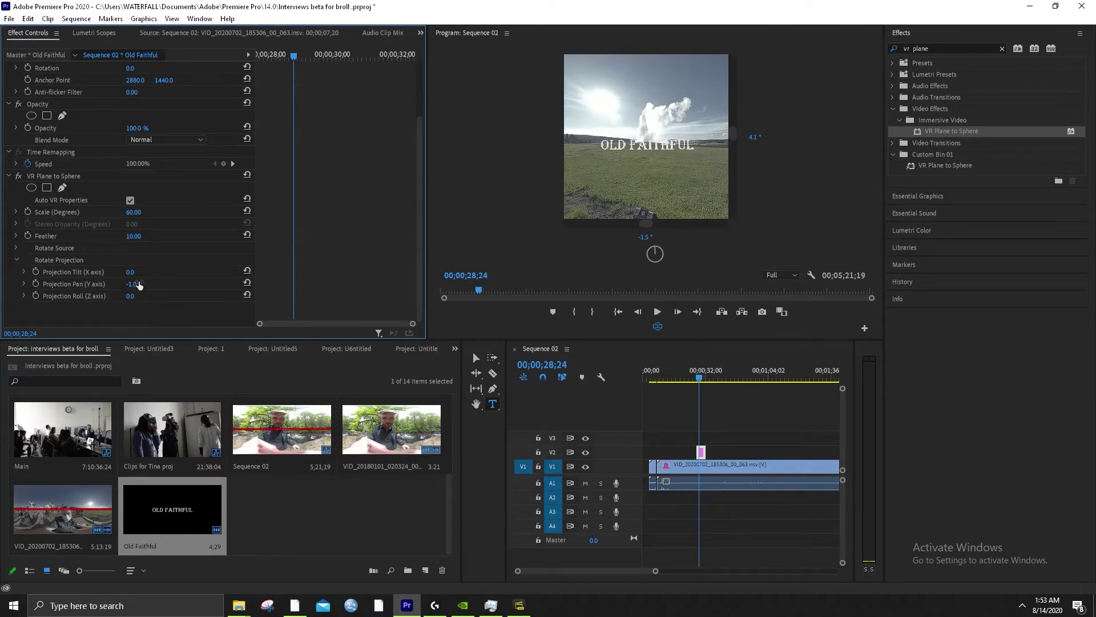
key("ctrl+z")
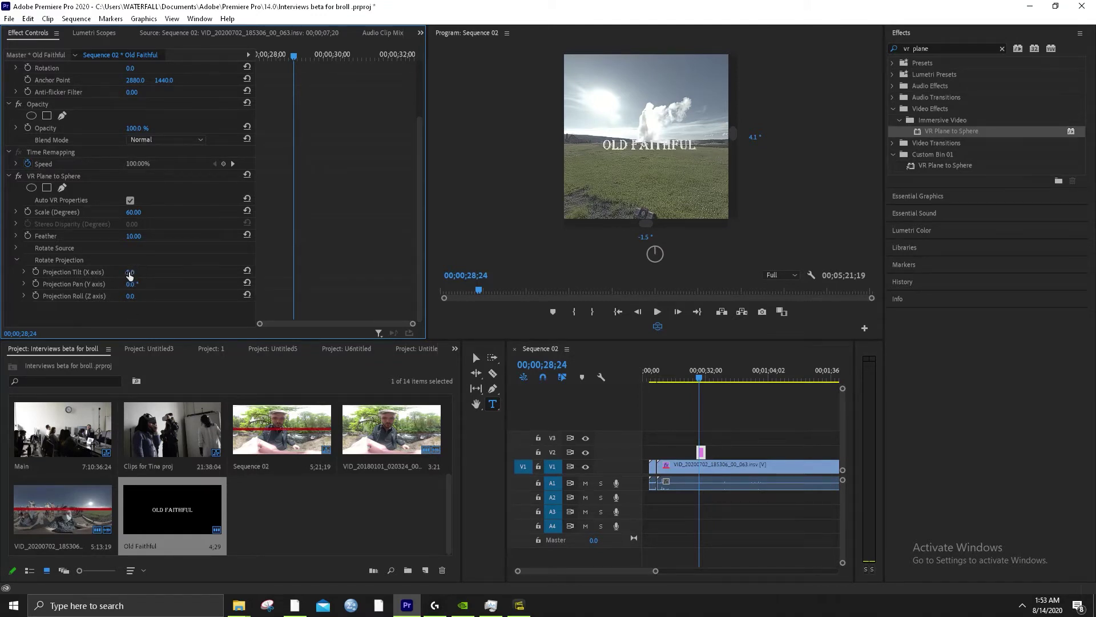
left_click_drag(130, 276, 137, 277)
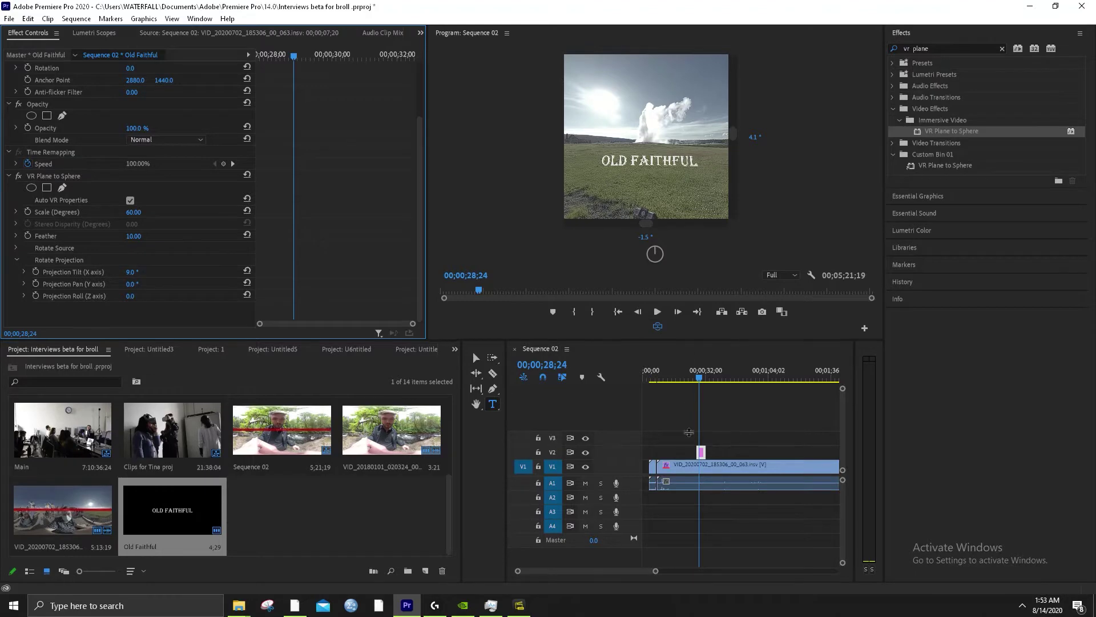
left_click_drag(687, 340, 688, 564)
Widen the Program monitor and look down toward the boardwalk and back up to the geyser
left_click_drag(428, 260, 36, 260)
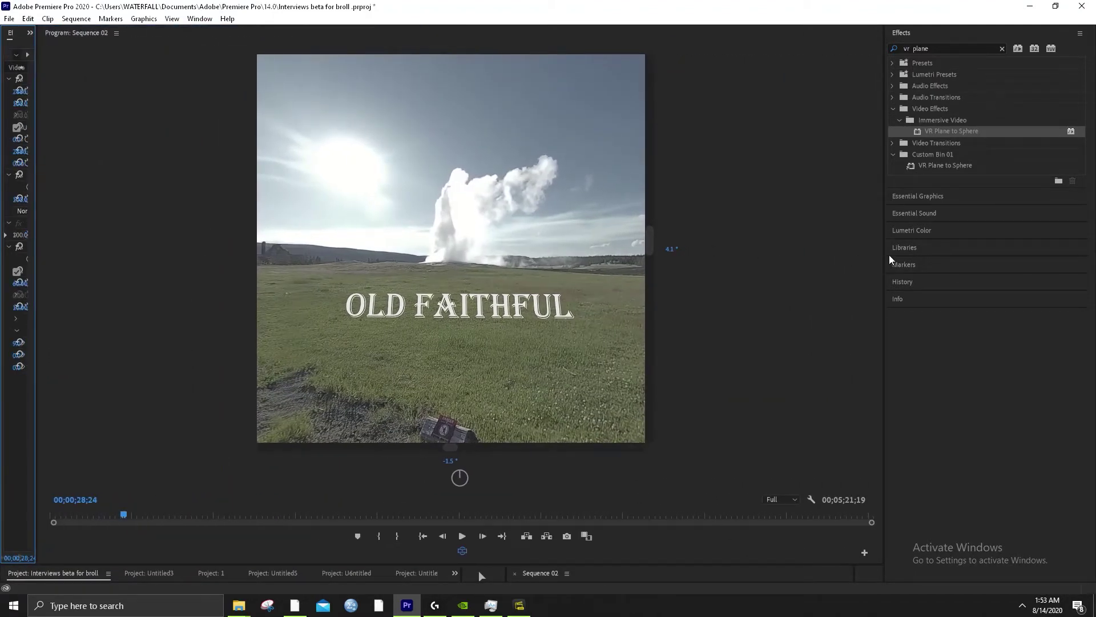
left_click_drag(889, 259, 987, 253)
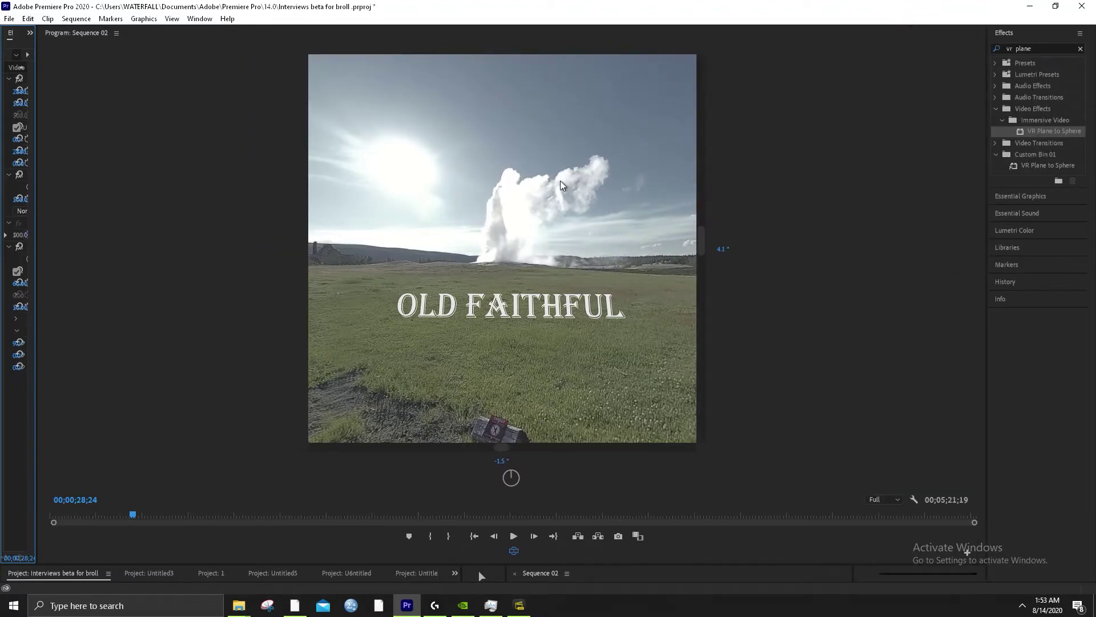
left_click_drag(494, 263, 464, 276)
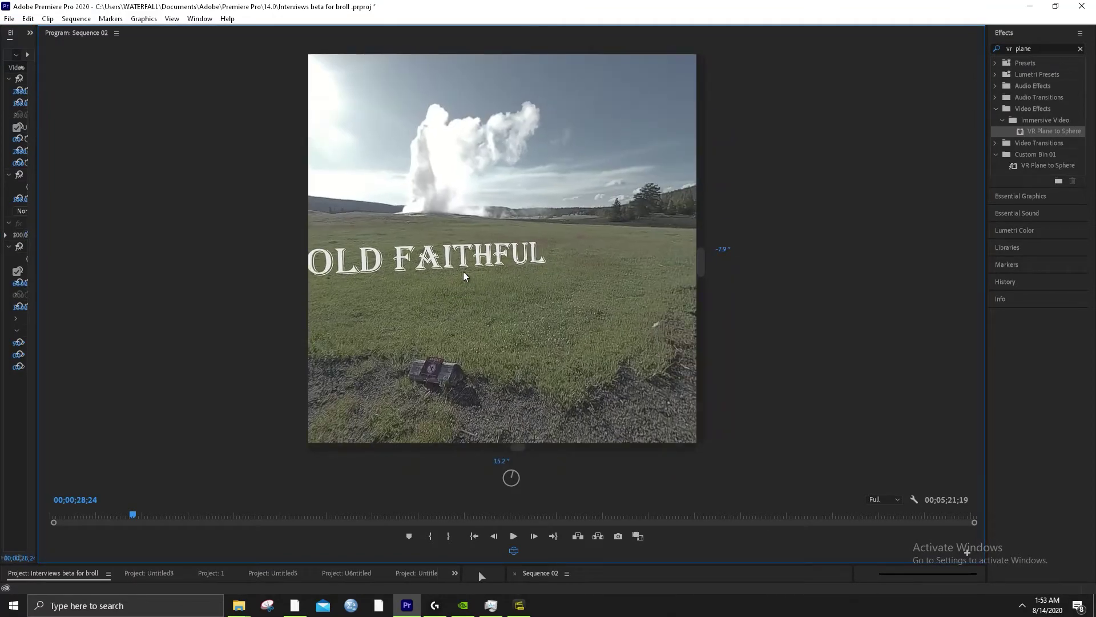
left_click_drag(537, 274, 528, 374)
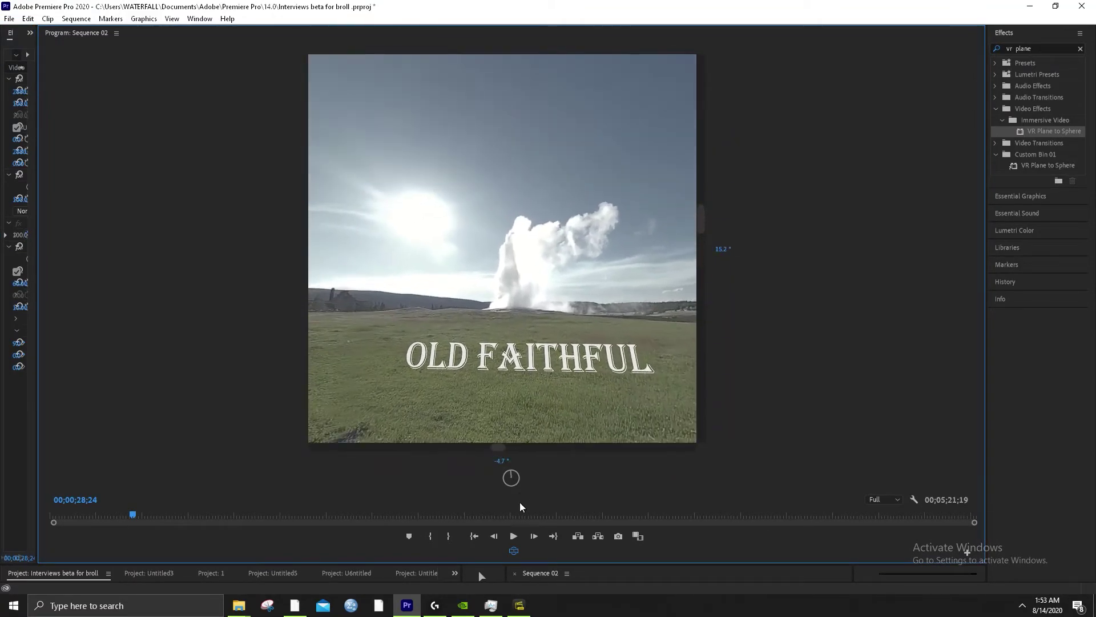
Play the 360° preview, jumping to around 55 seconds and then back to about 49 seconds
left_click(514, 537)
left_click(209, 516)
left_click(512, 535)
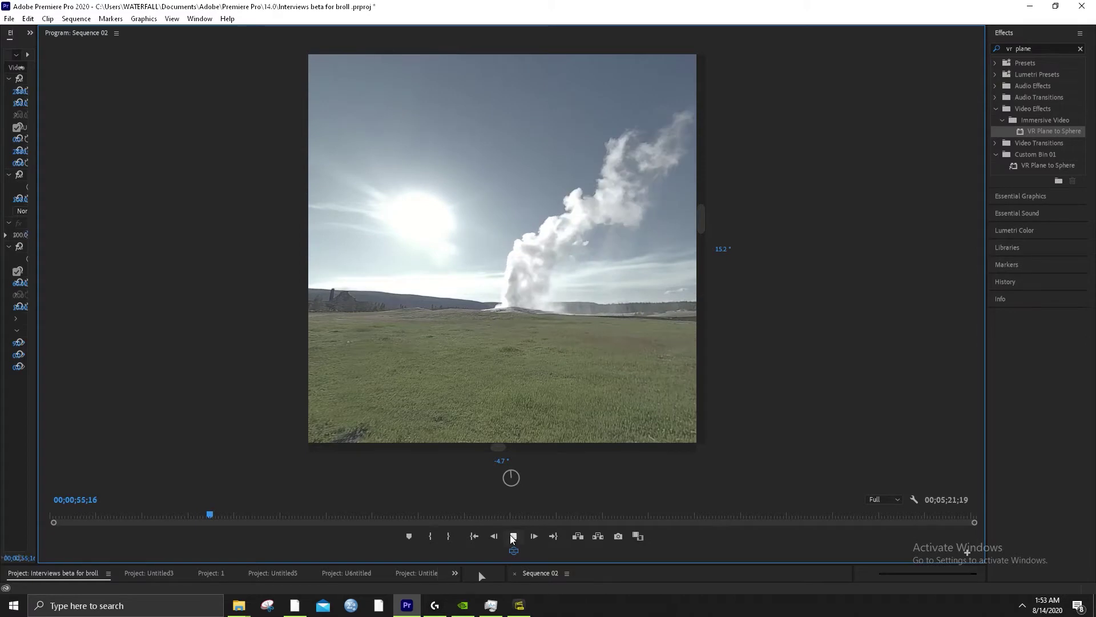
left_click(513, 535)
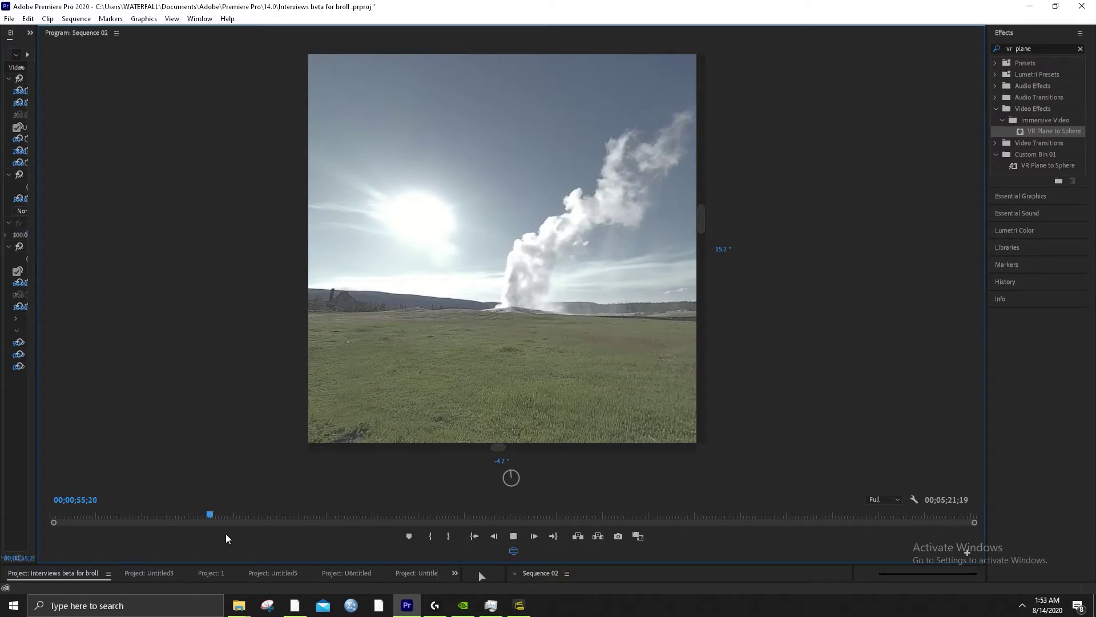
left_click(194, 518)
left_click(513, 538)
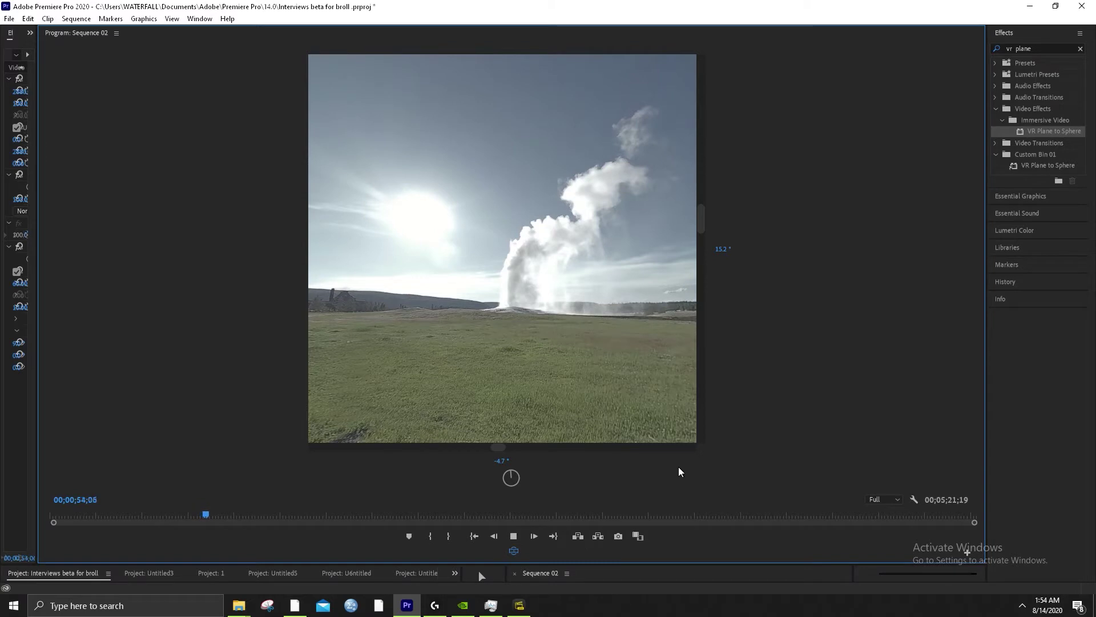
Set playback resolution to 1/16 and stop playback
left_click(890, 501)
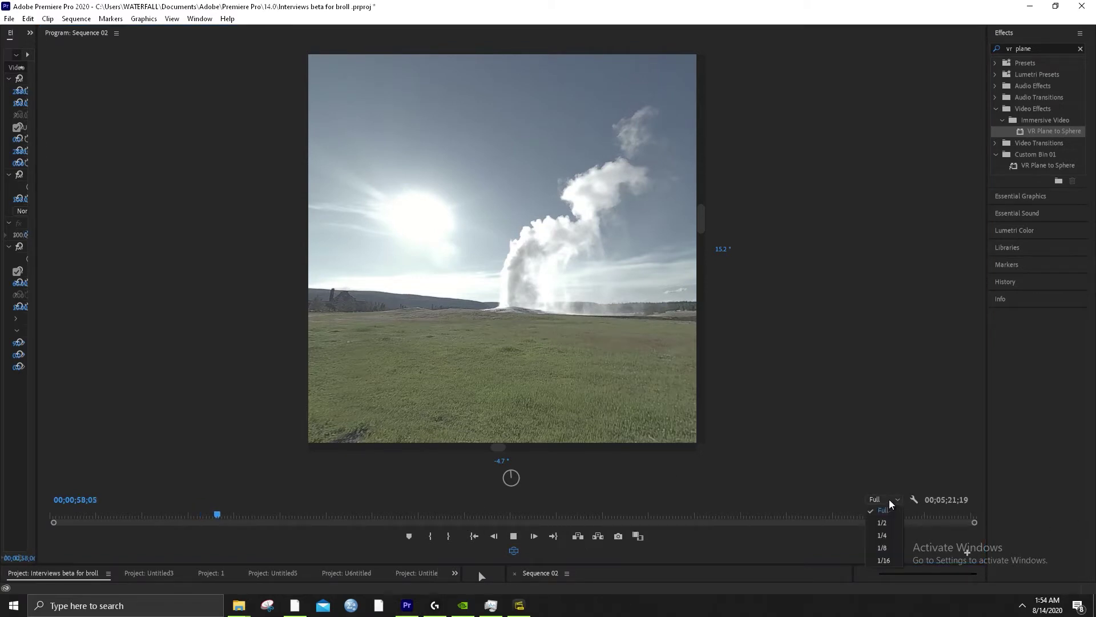
left_click(883, 560)
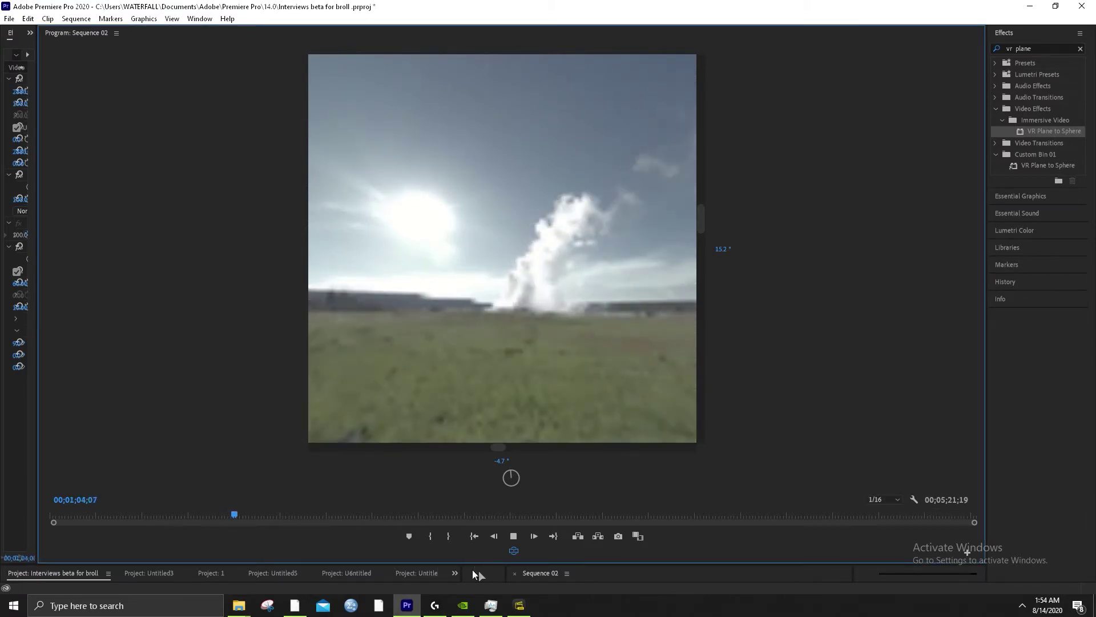
left_click(513, 536)
Minimize Insta360 Studio, glance at Task Manager, hide it, and resume the geyser preview in Premiere
left_click(522, 610)
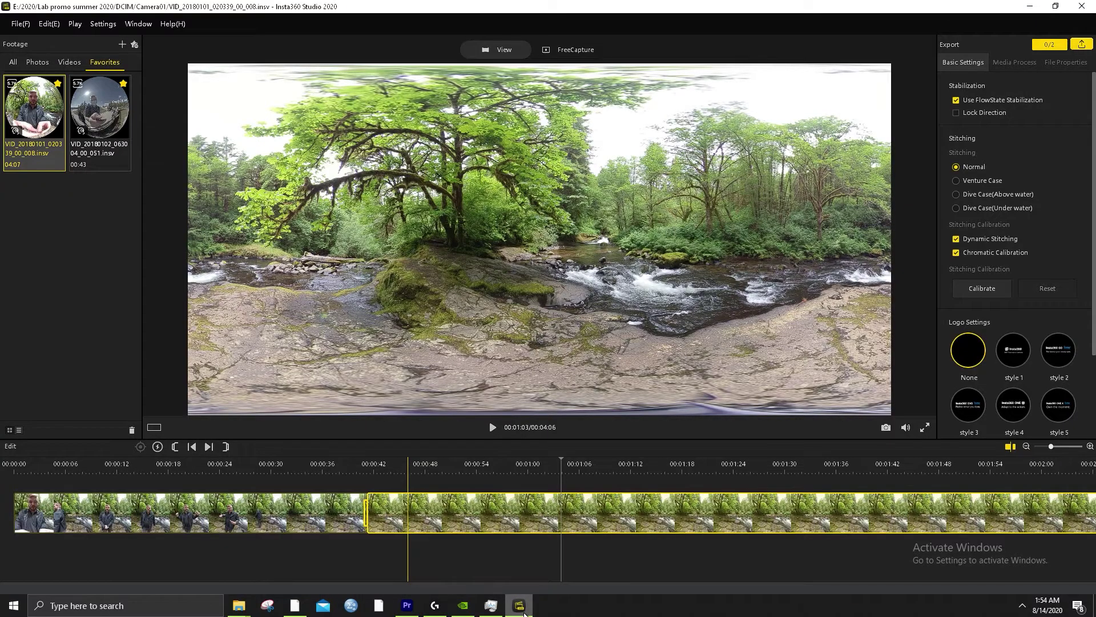
left_click(521, 610)
left_click(489, 608)
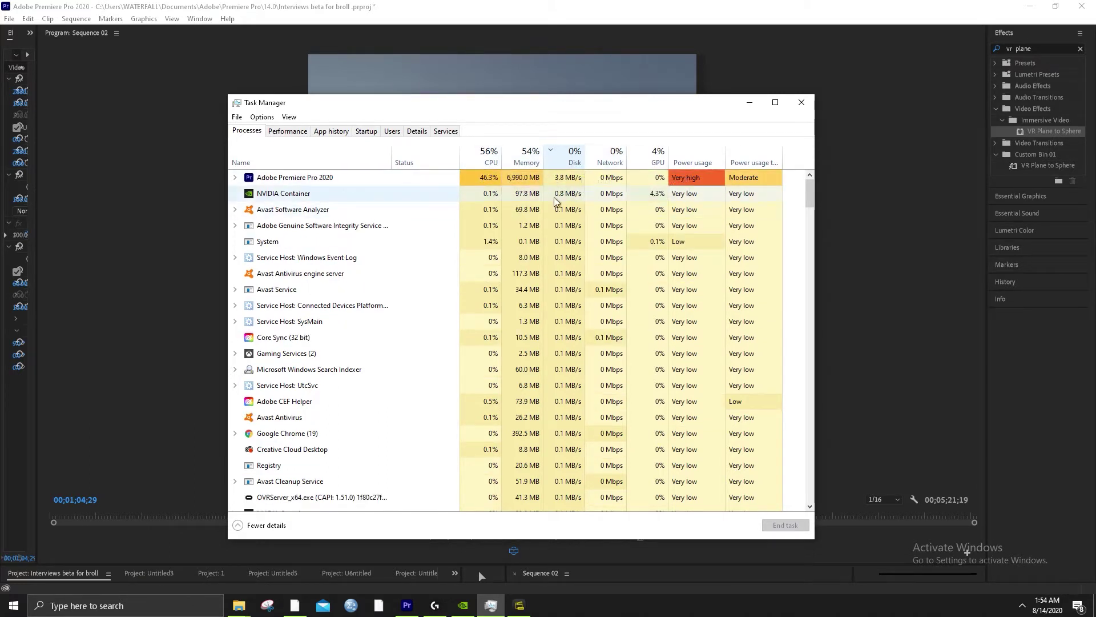
left_click(751, 104)
left_click(518, 536)
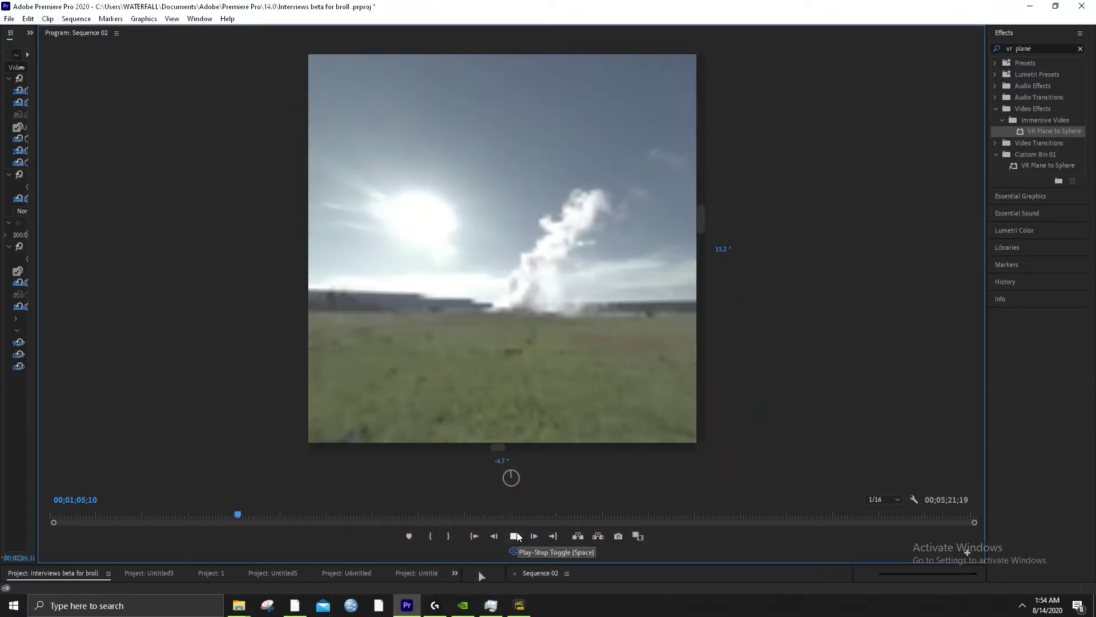
Step playback resolution from 1/8 through 1/4 to 1/2, then restore the normal layout with `
left_click(888, 501)
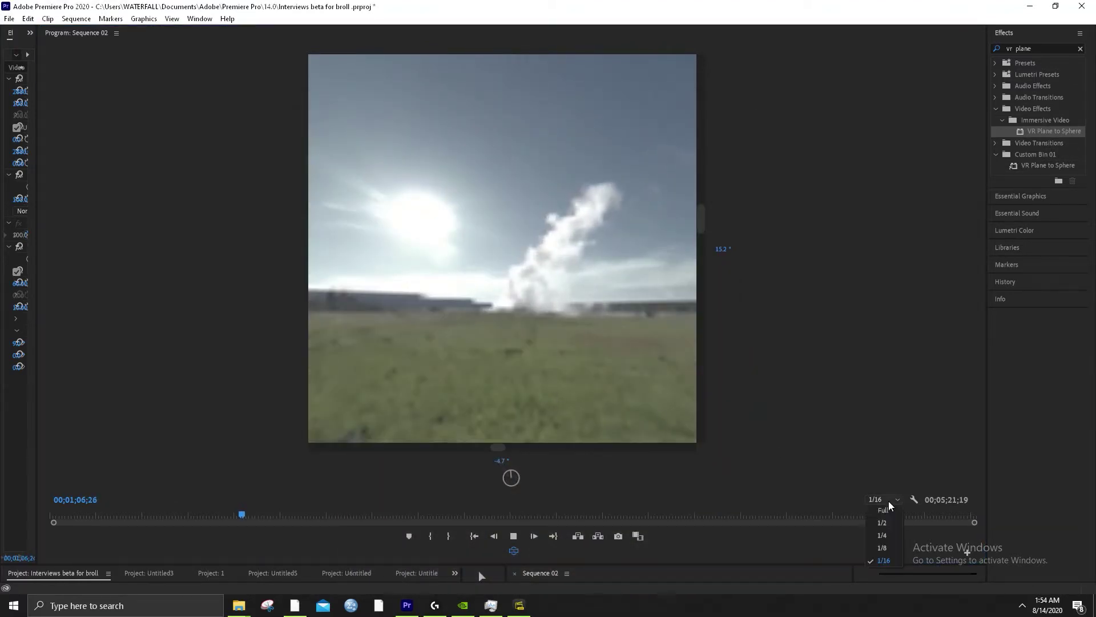
left_click(882, 547)
left_click(887, 500)
left_click(882, 535)
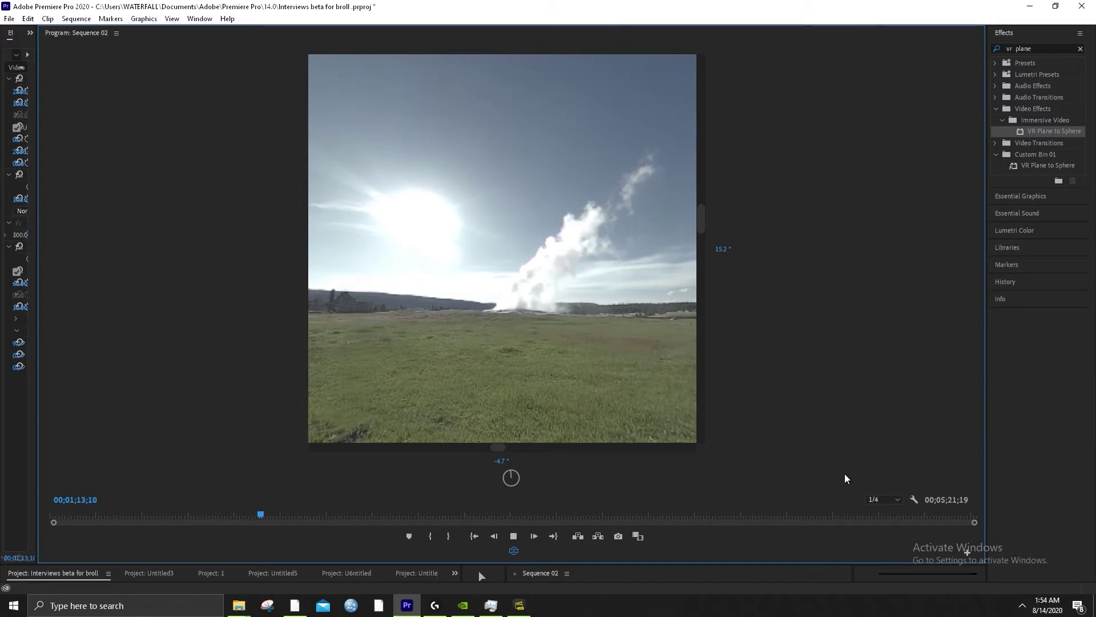
left_click(888, 503)
left_click(873, 453)
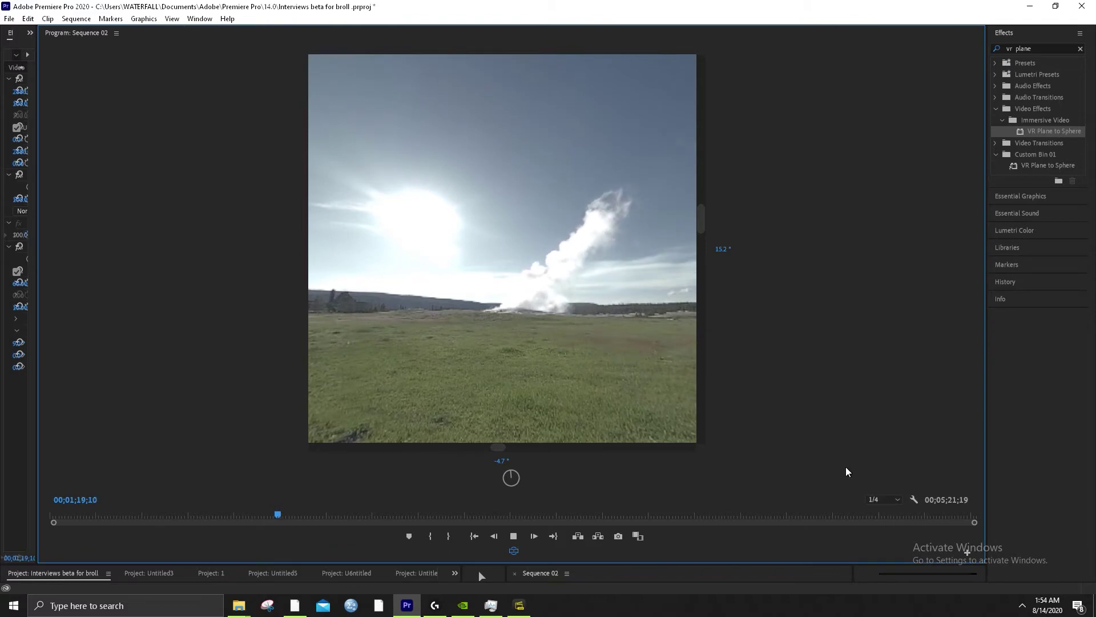
left_click_drag(694, 494, 548, 316)
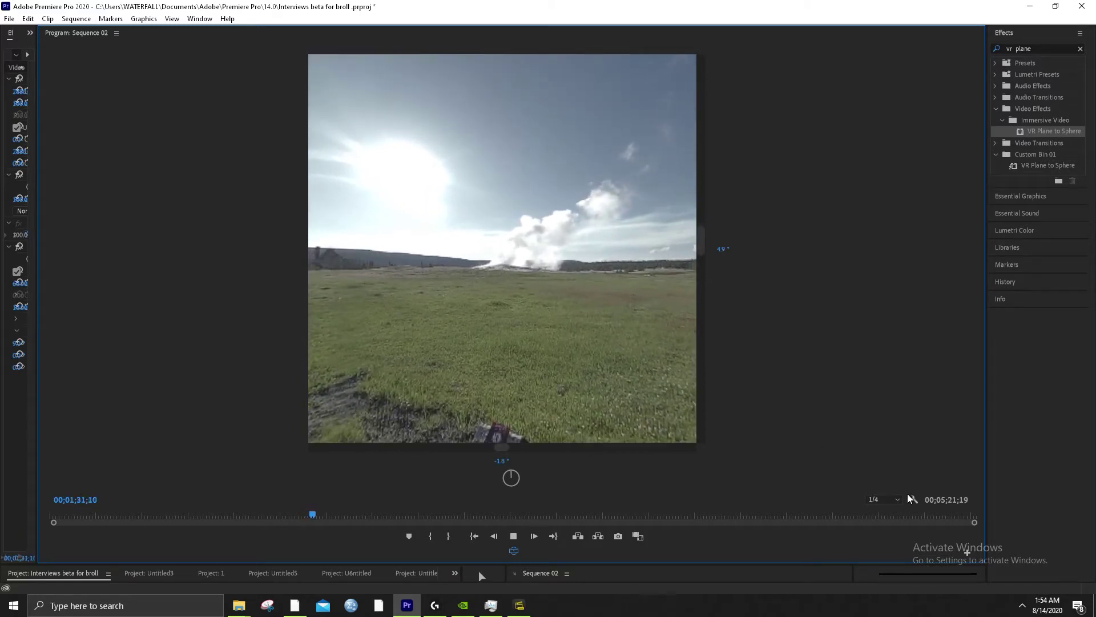
left_click(884, 499)
left_click(885, 523)
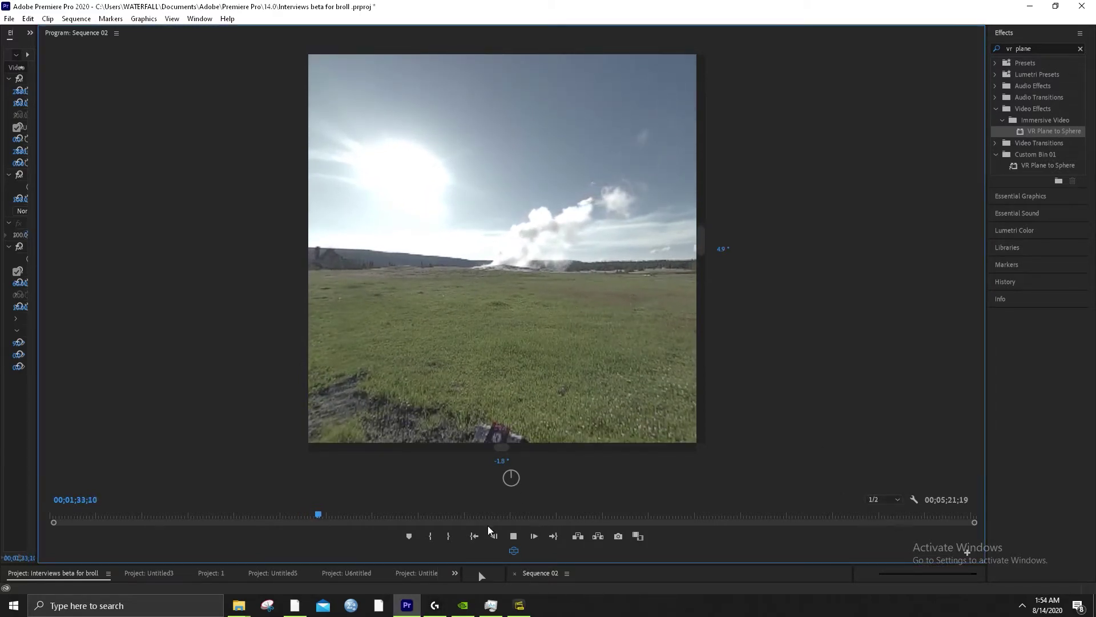
key("grave")
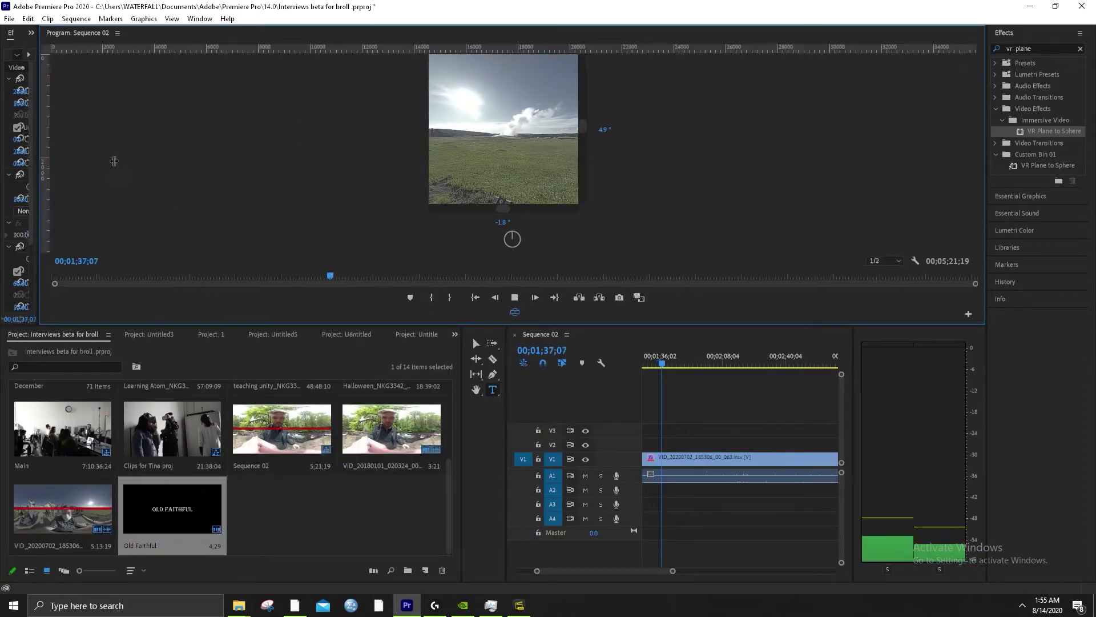
Widen Effect Controls, heighten the top row, and play the sequence from about 8 seconds
left_click_drag(36, 165, 479, 165)
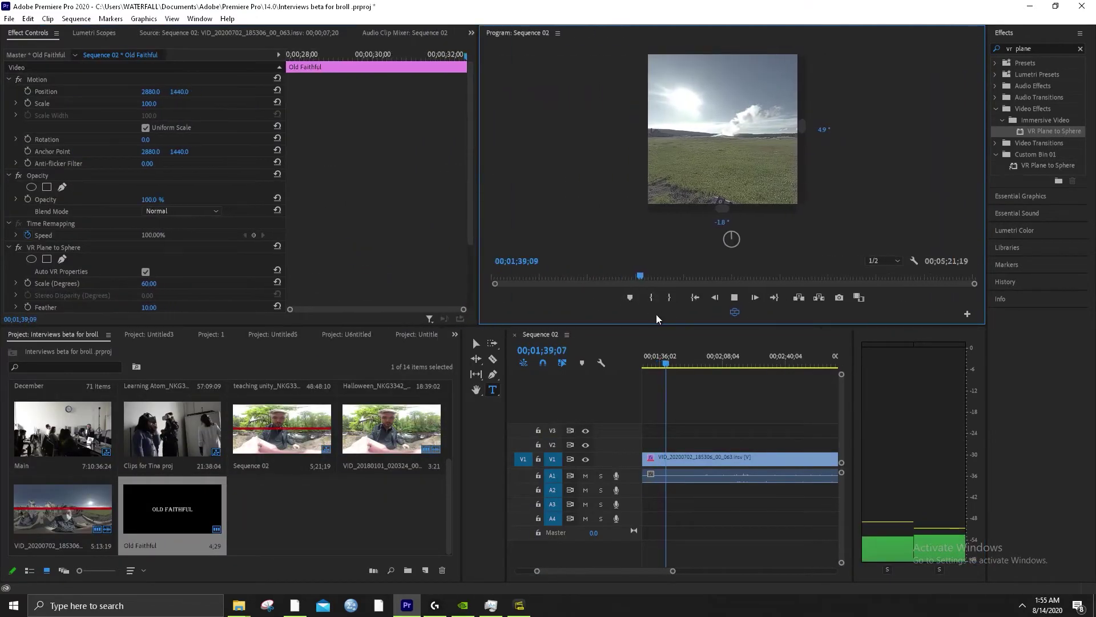
left_click_drag(656, 328, 616, 441)
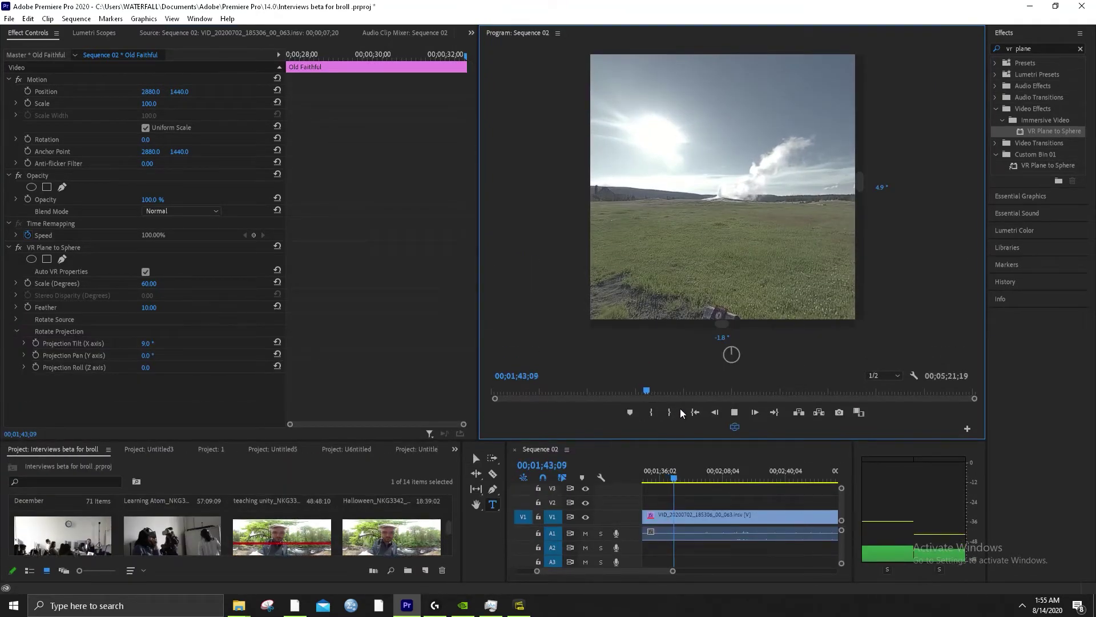
left_click_drag(559, 398, 502, 395)
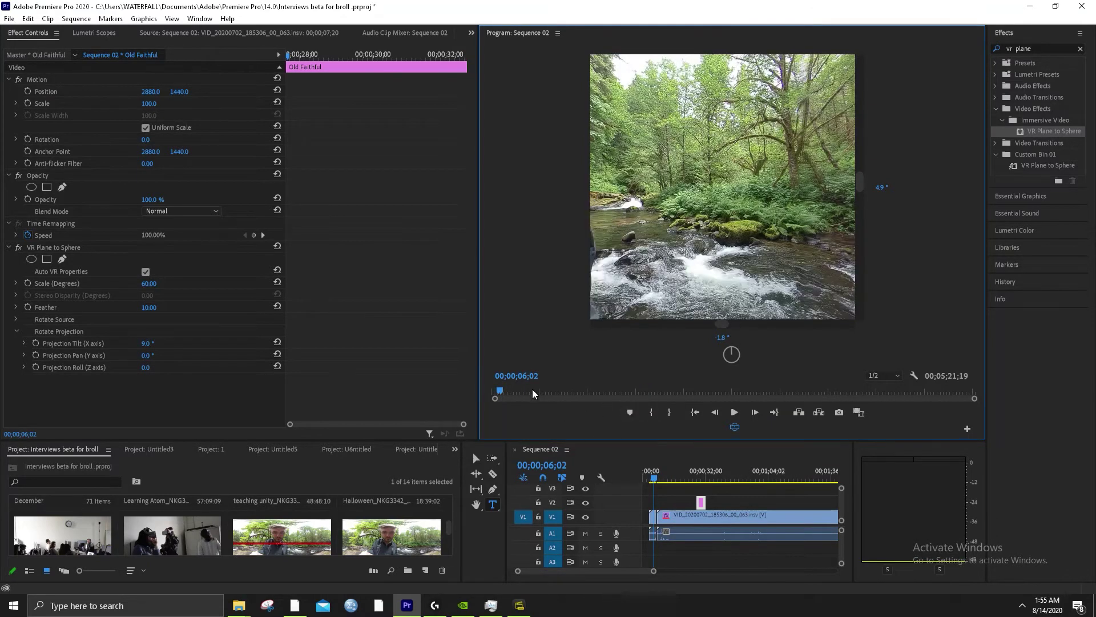
left_click(736, 413)
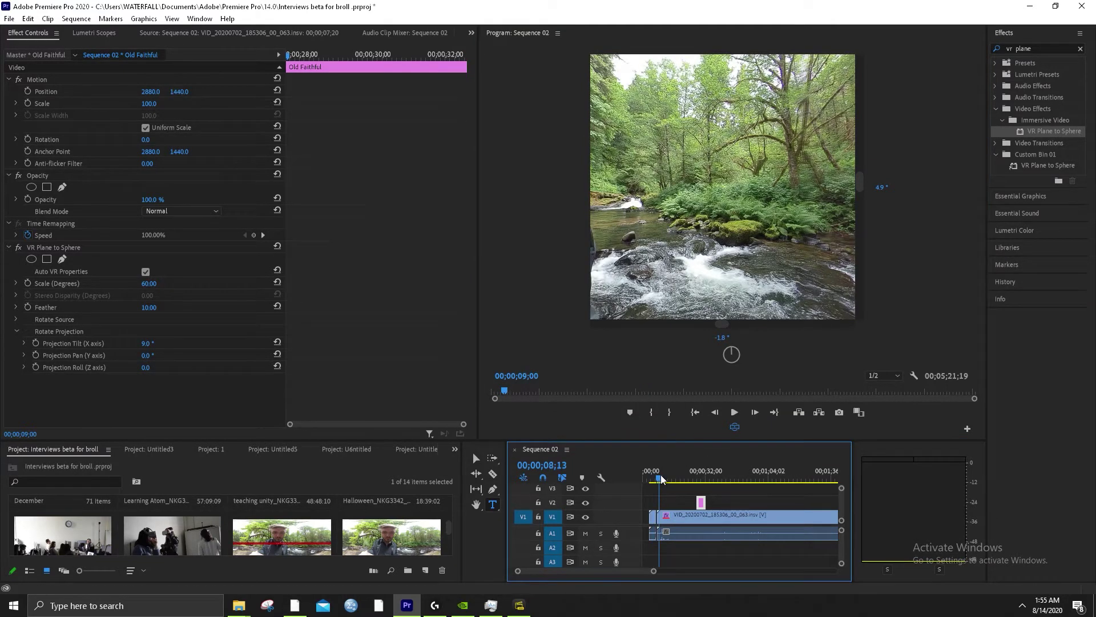
left_click(736, 413)
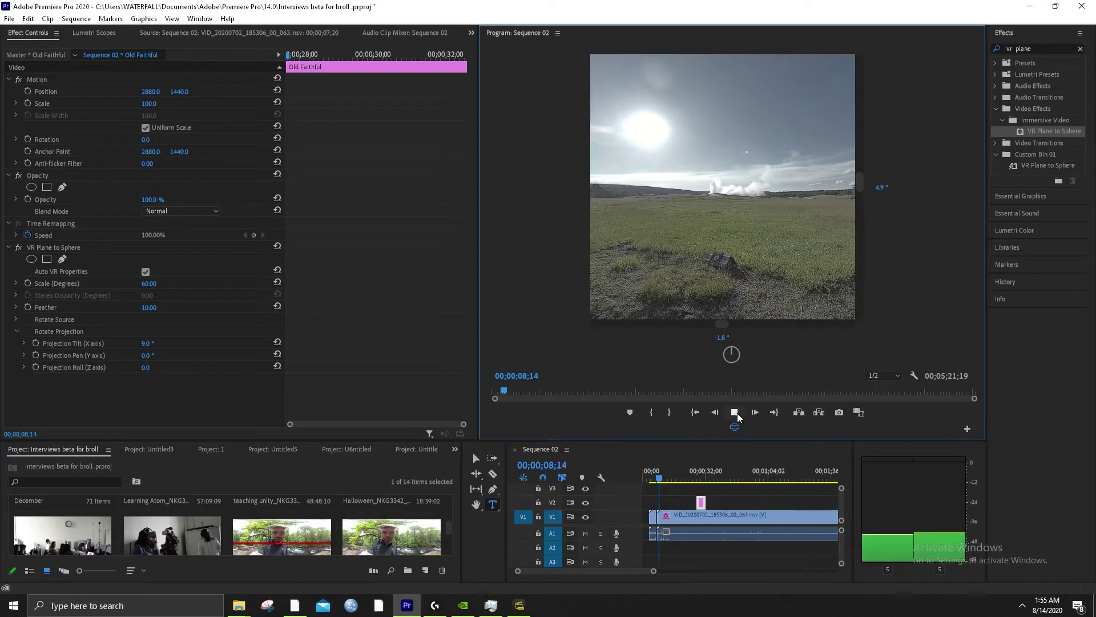
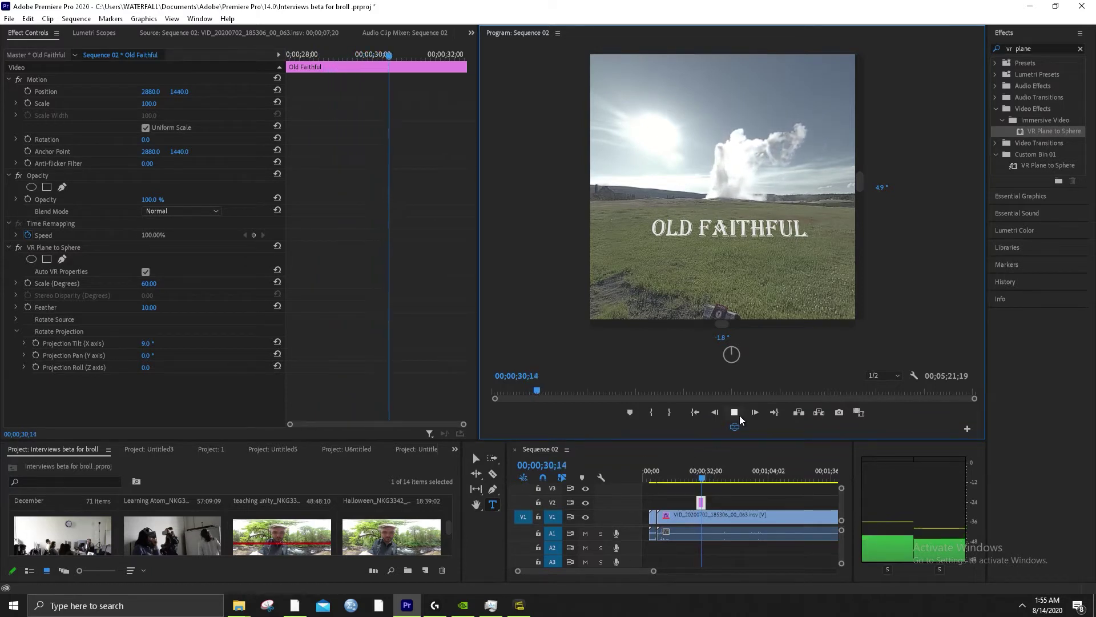
Stop playback, zoom into the V1 timeline, and trim the second clip's head left to meet the first clip
key("space")
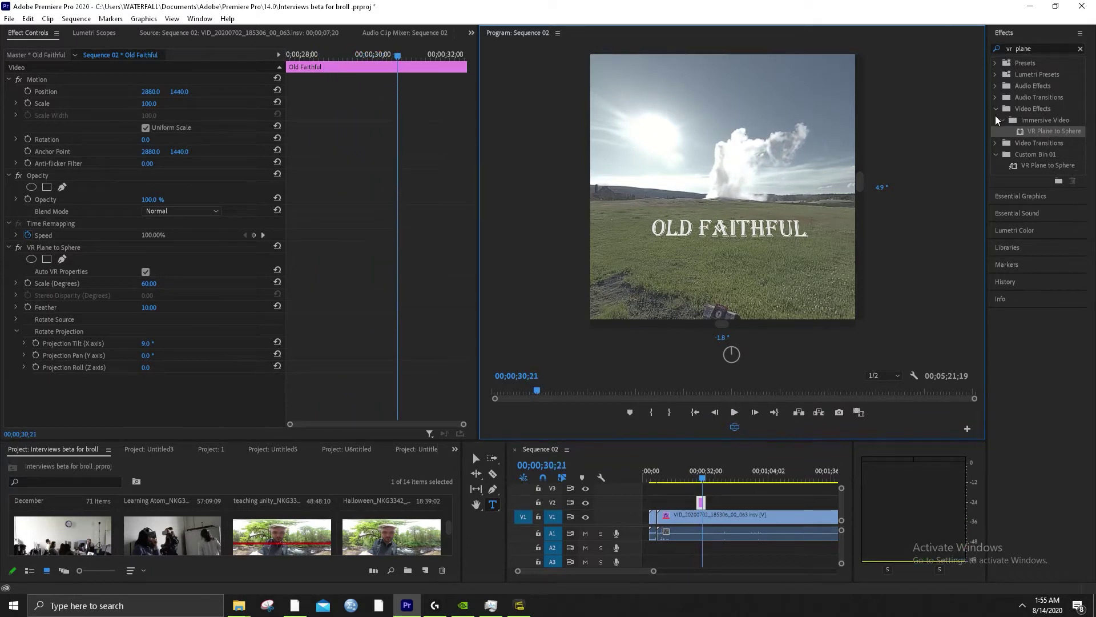
left_click(997, 109)
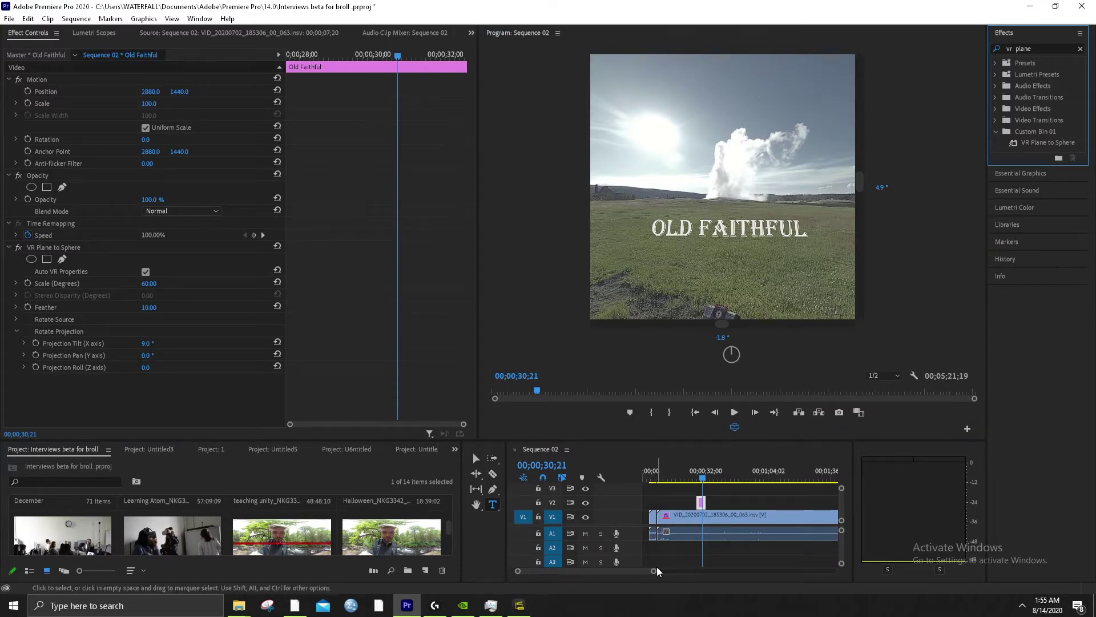
left_click(606, 581)
key("=")
key("=")
key("=")
key("=")
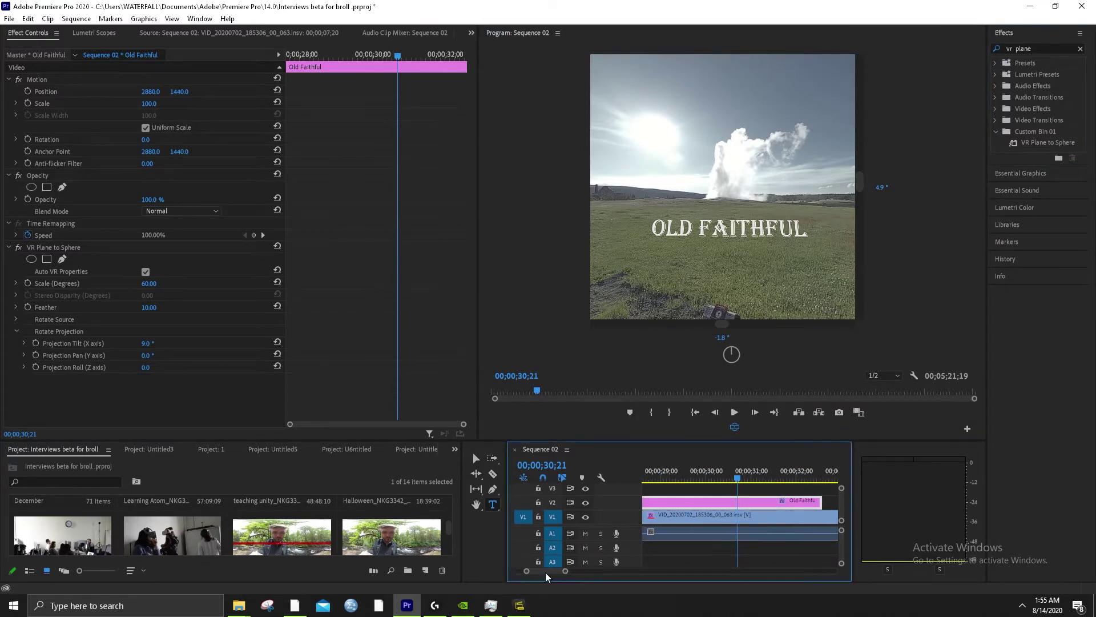
left_click_drag(553, 572, 539, 577)
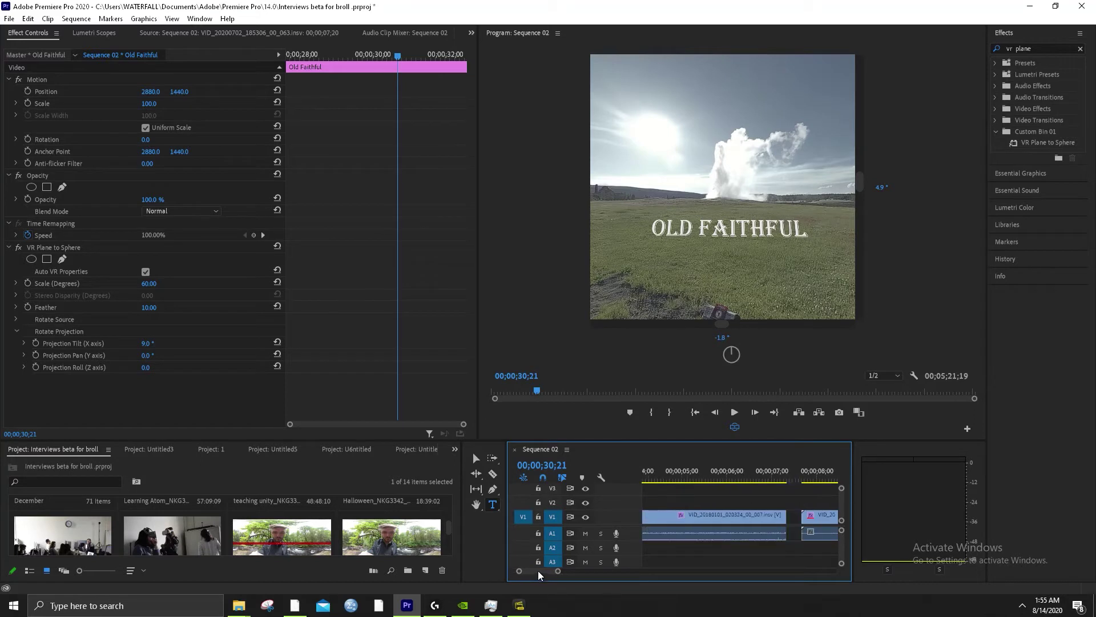
left_click(792, 515)
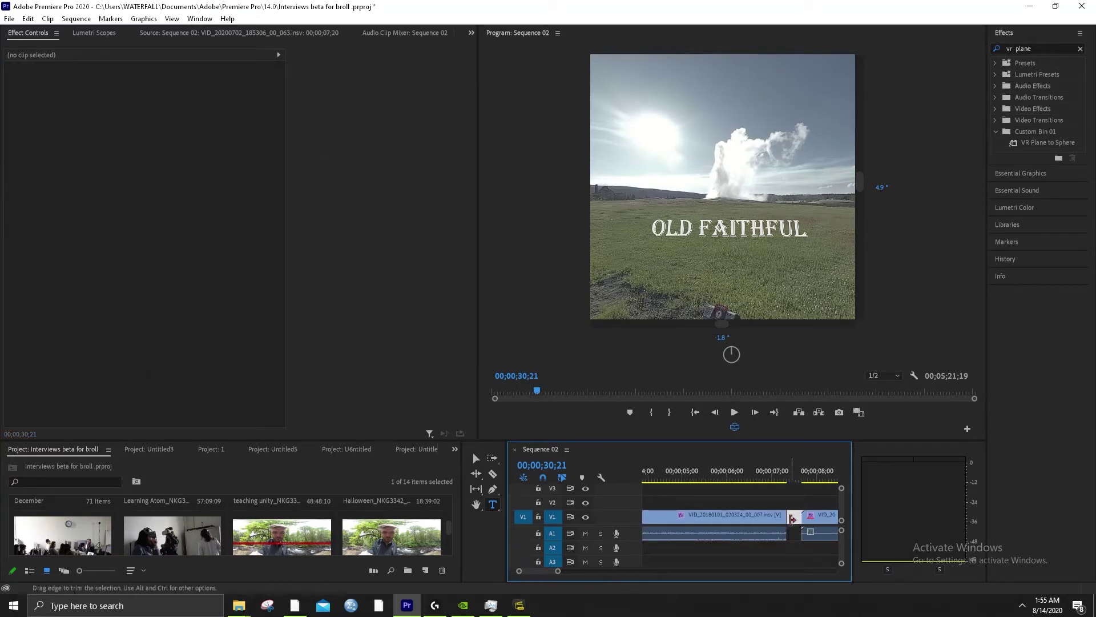
left_click_drag(792, 518, 788, 519)
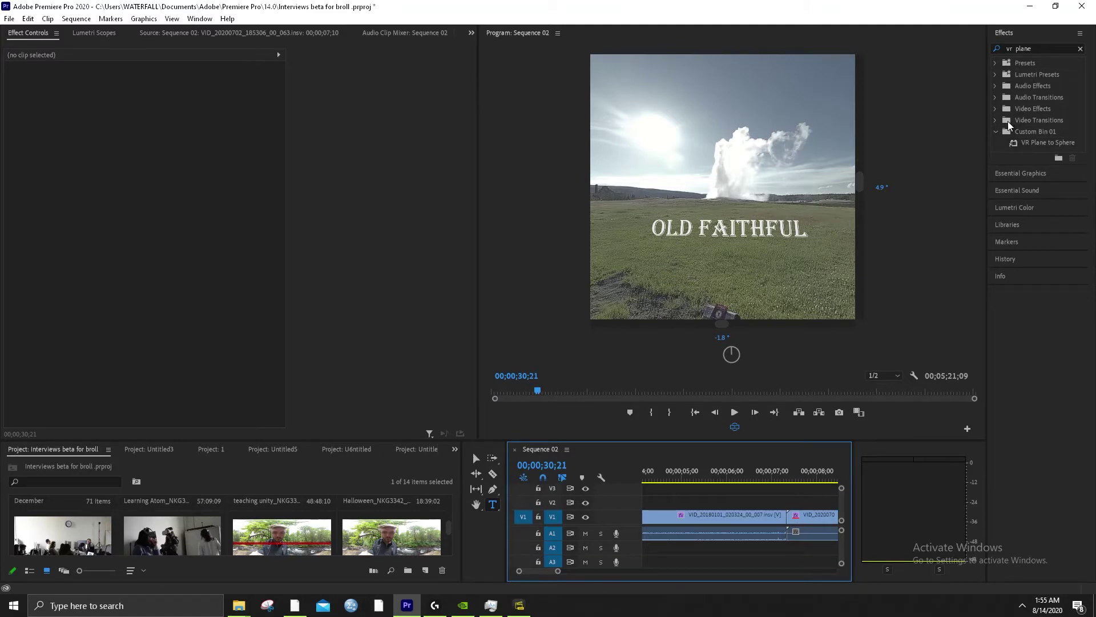
Clear the Effects search and expand Video Transitions > Immersive Video
left_click(996, 132)
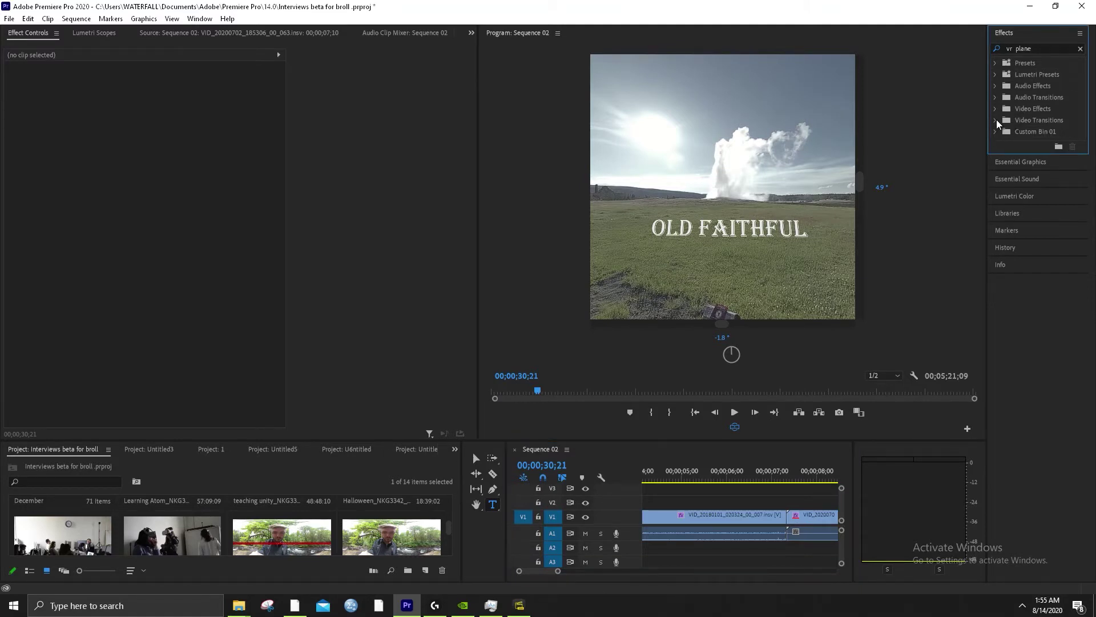
left_click(1081, 51)
left_click(996, 120)
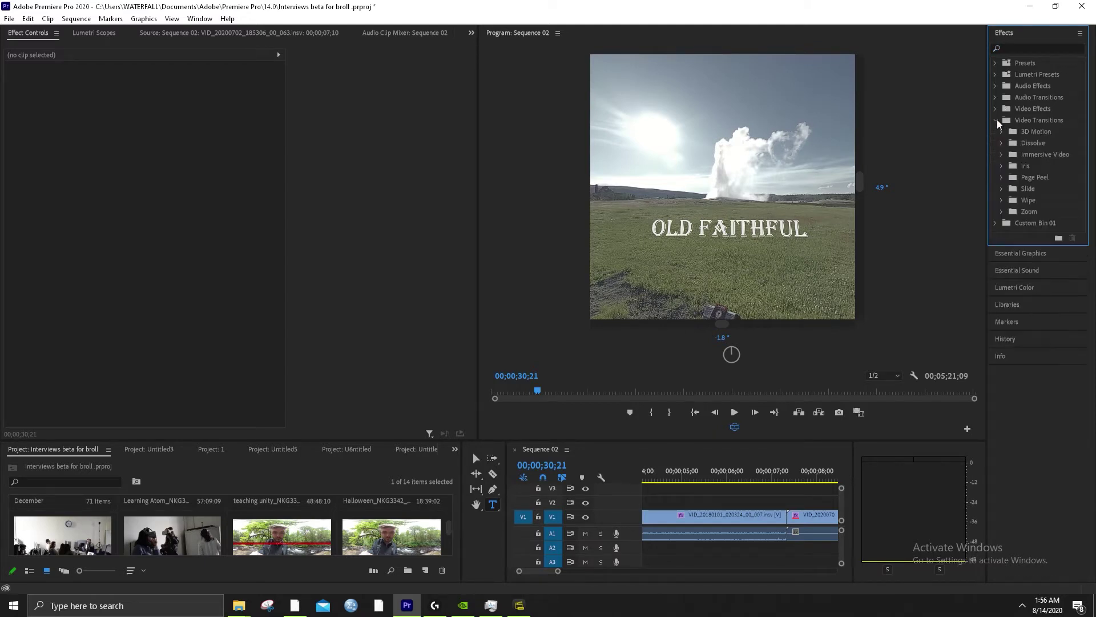
left_click(1003, 154)
left_click(1004, 154)
left_click(1001, 155)
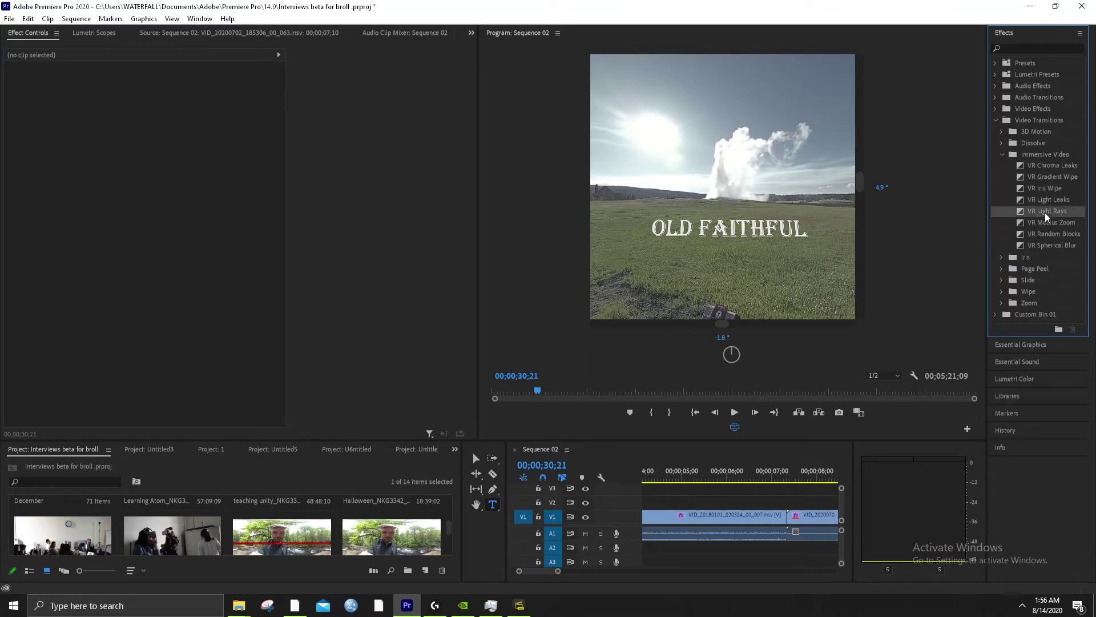
Move the playhead to 00;00;07;07 and drop VR Light Leaks on the V1 edit point
left_click_drag(1047, 210, 631, 563)
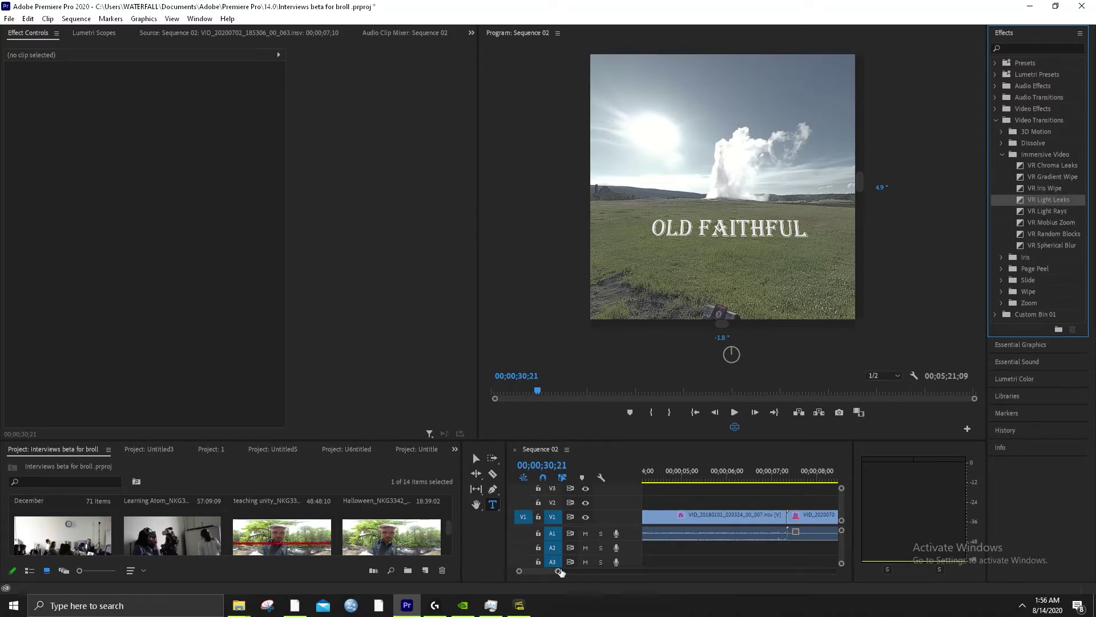
left_click(783, 472)
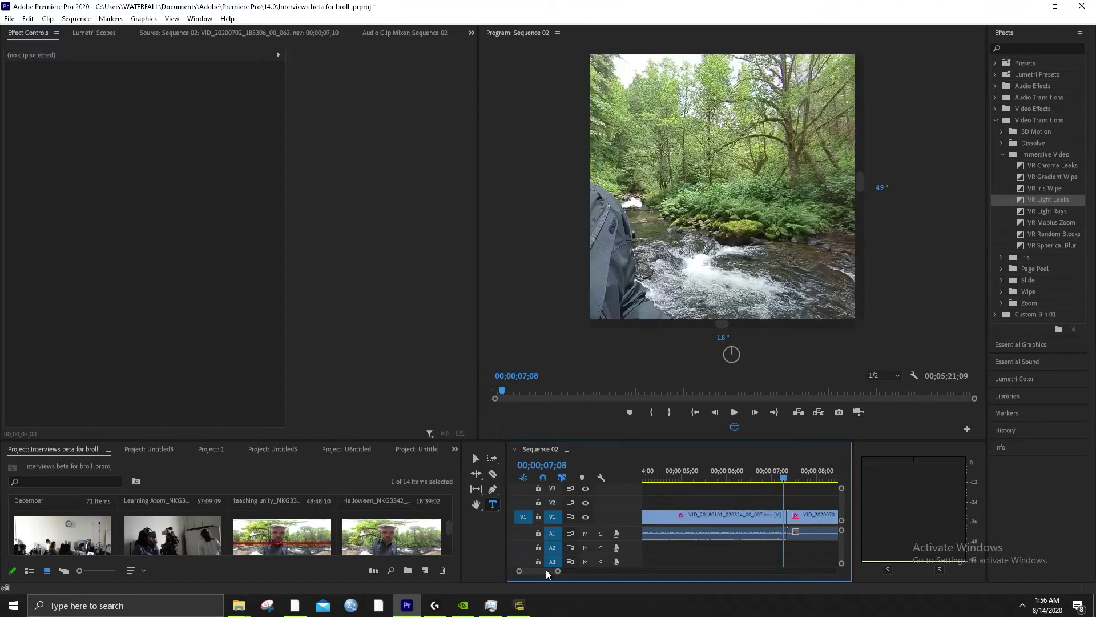
scroll(786, 474, "up", 5)
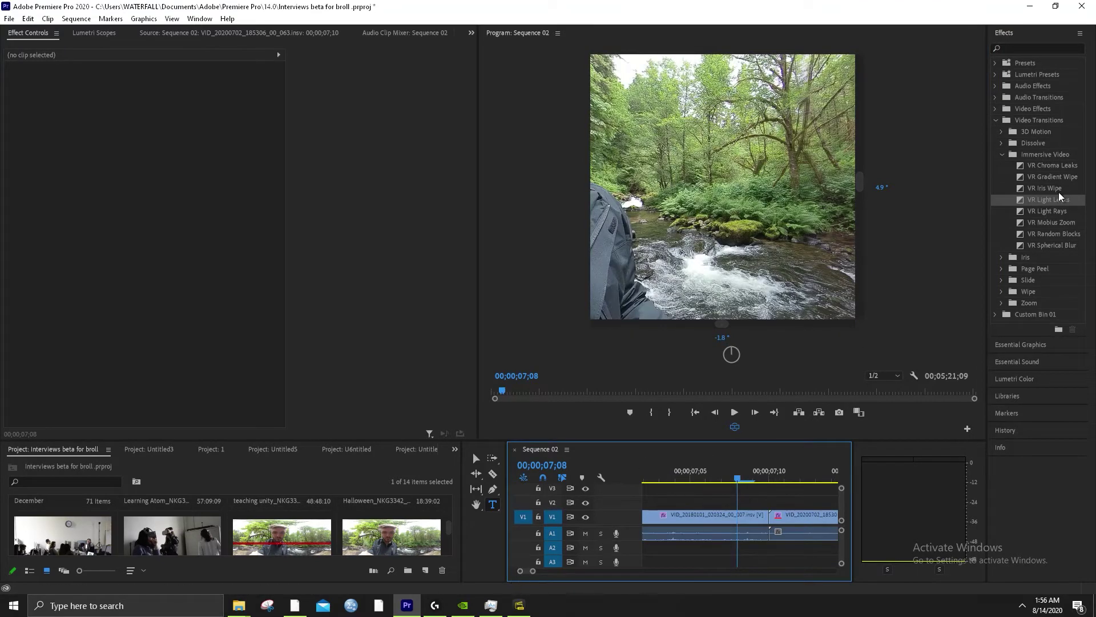
left_click_drag(1052, 203, 774, 519)
Delete the VR Light Leaks transition, trim the first clip's end, and remove the leftover V1 gap
left_click(776, 518)
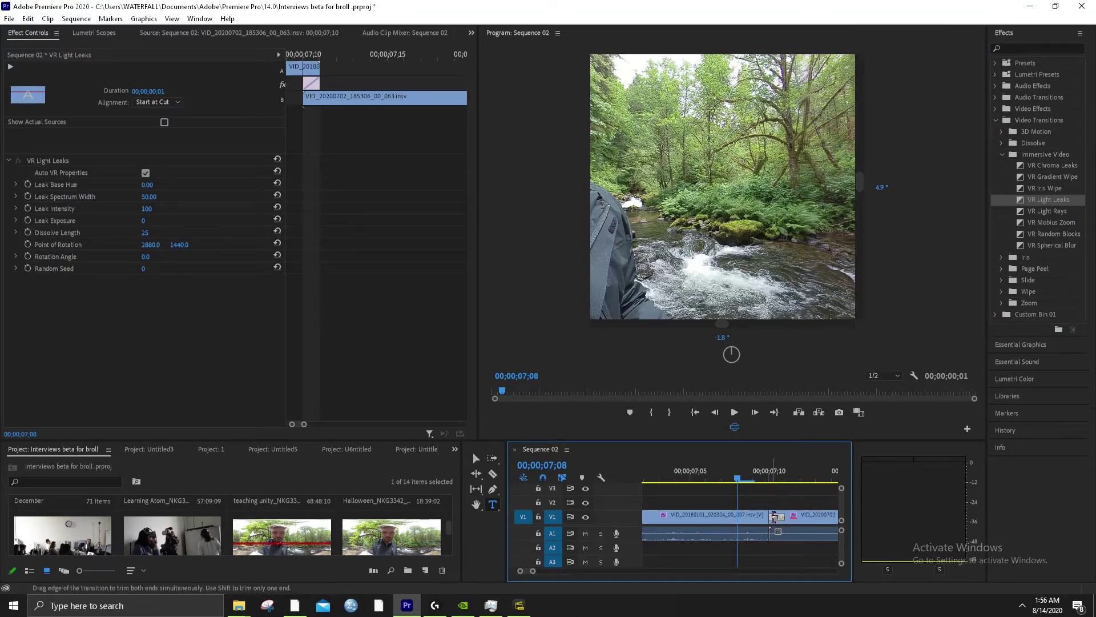
key("Delete")
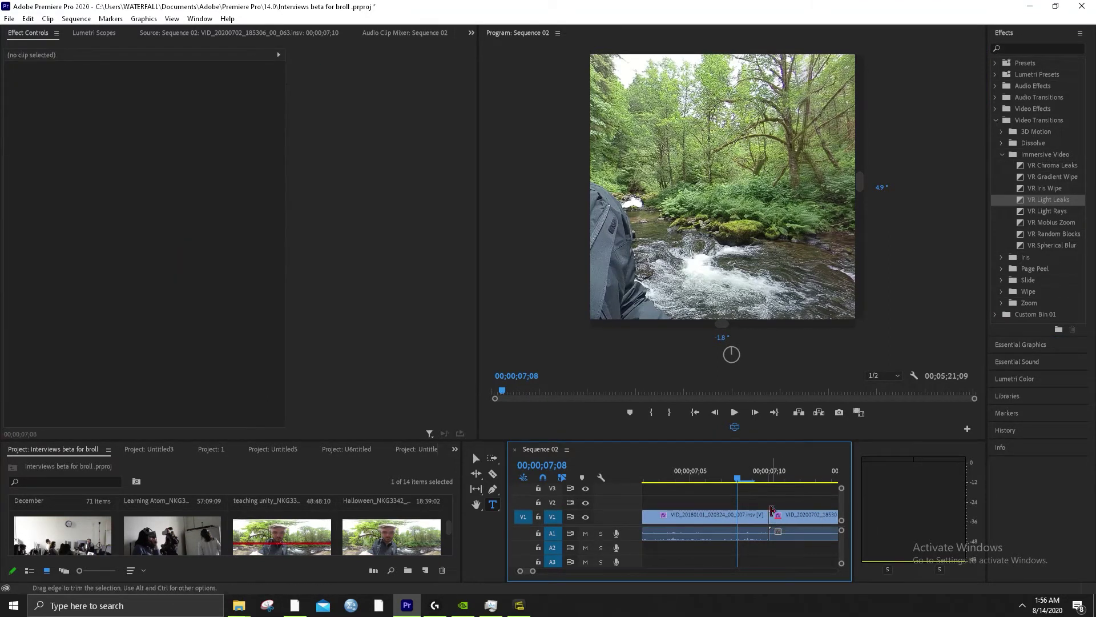
left_click_drag(771, 517, 753, 519)
left_click(765, 524)
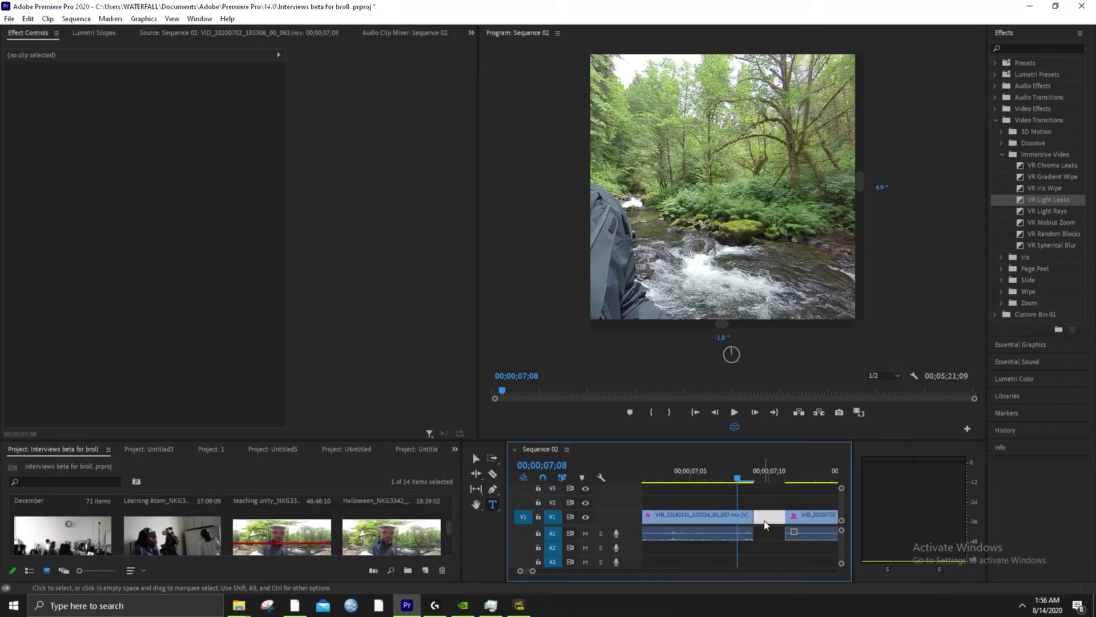
key("Delete")
Reapply VR Light Leaks to the cut, preview it, then delete it and collapse Immersive Video
left_click(1038, 202)
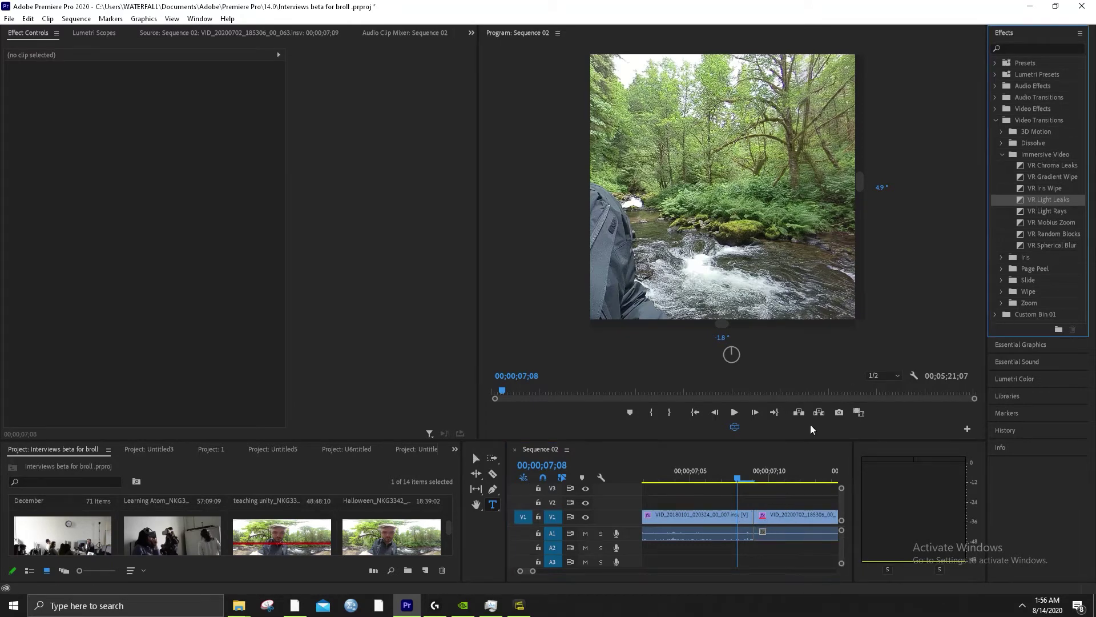
left_click_drag(811, 429, 751, 522)
left_click(688, 492)
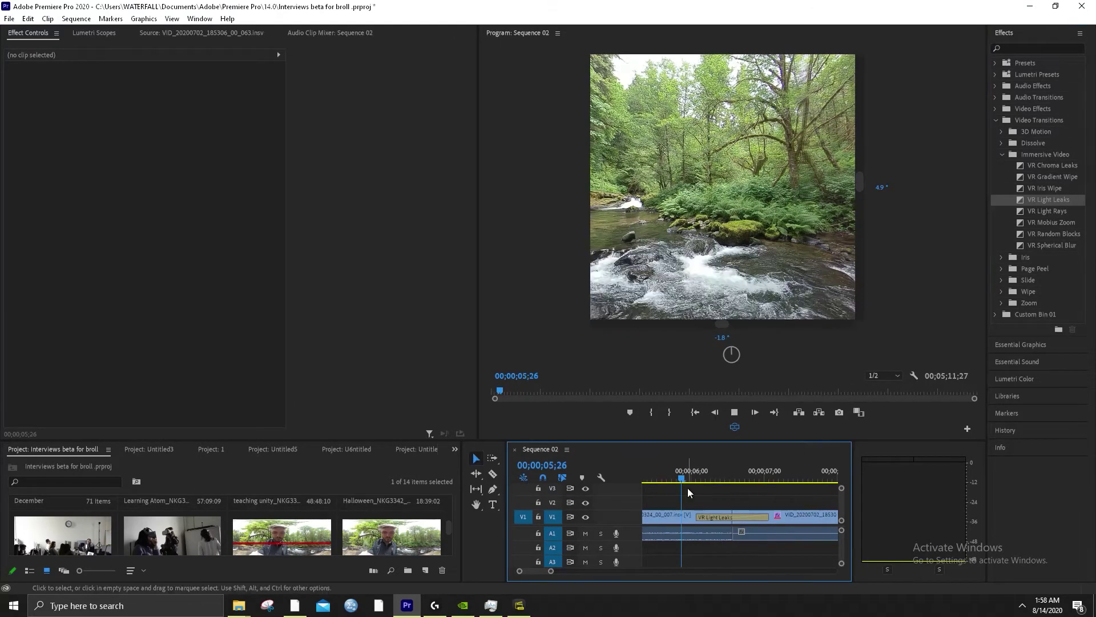
key("space")
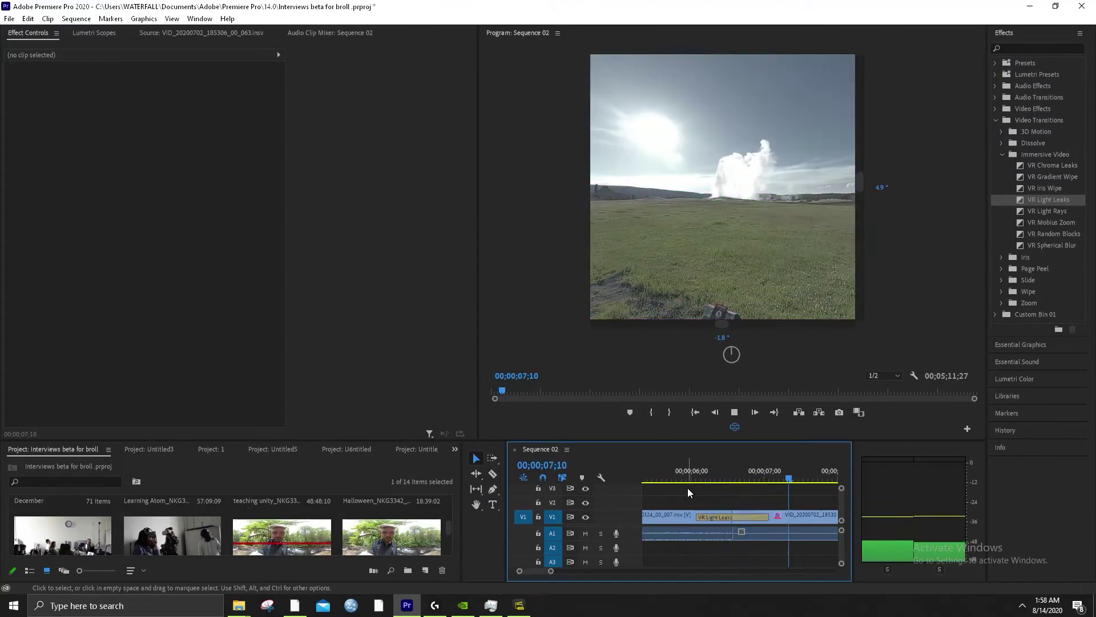
key("space")
left_click(760, 516)
key("Delete")
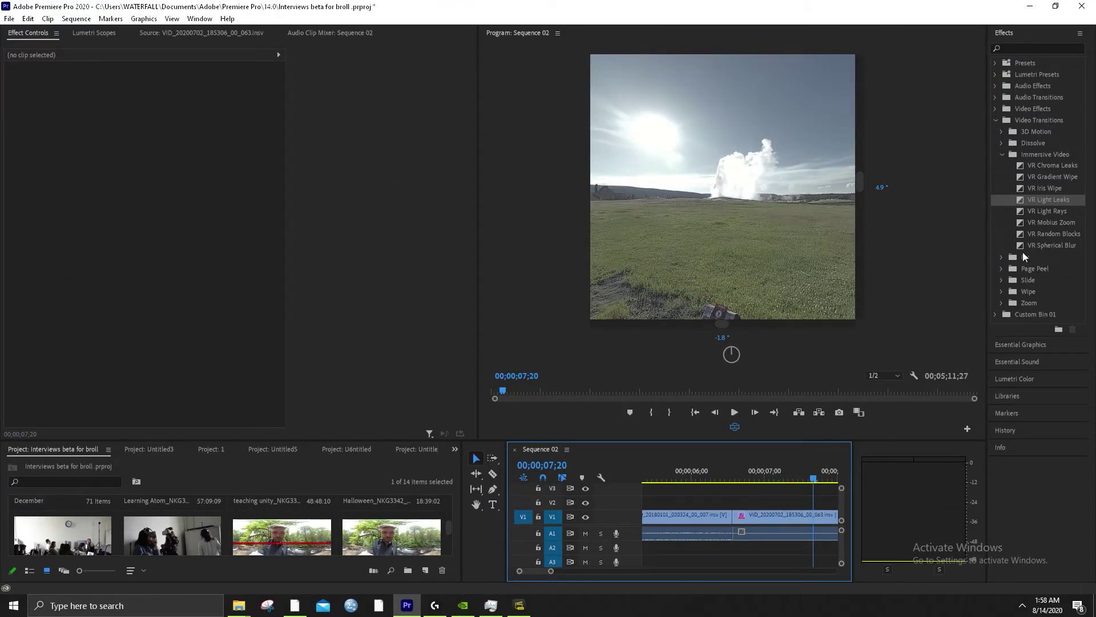
left_click(1000, 154)
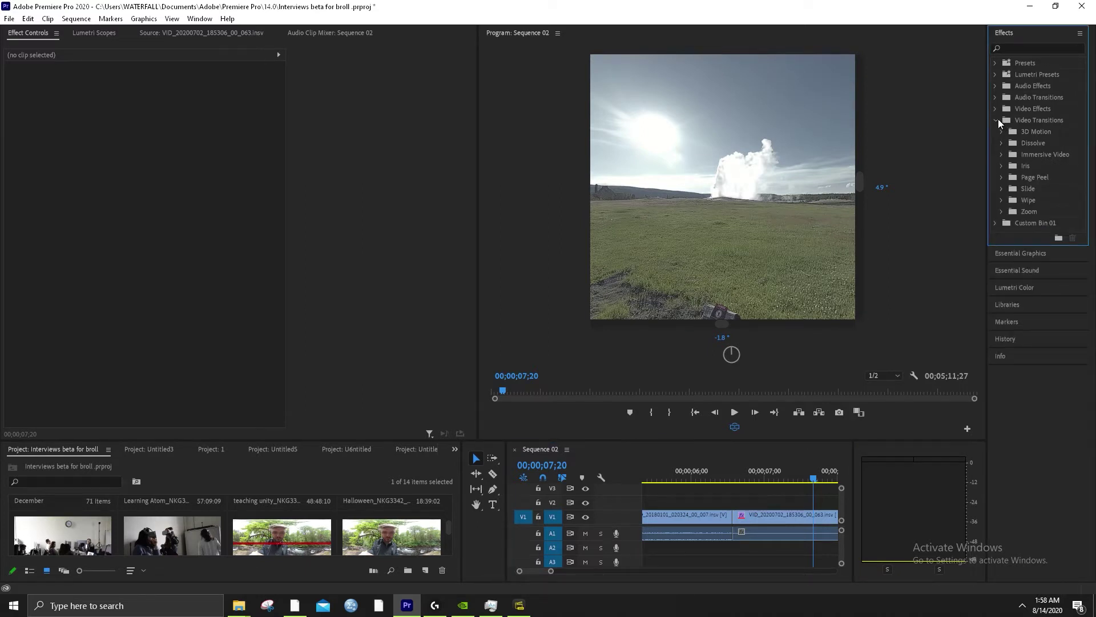
Place Dip to Black from Video Transitions > Dissolve on the V1 edit point
left_click(998, 119)
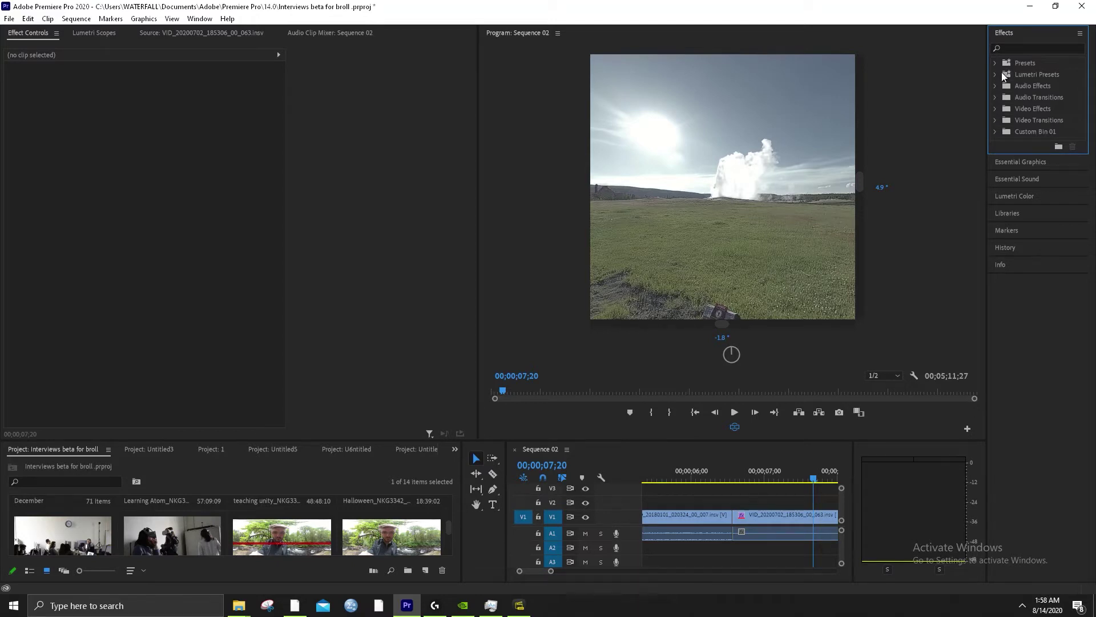
left_click(997, 119)
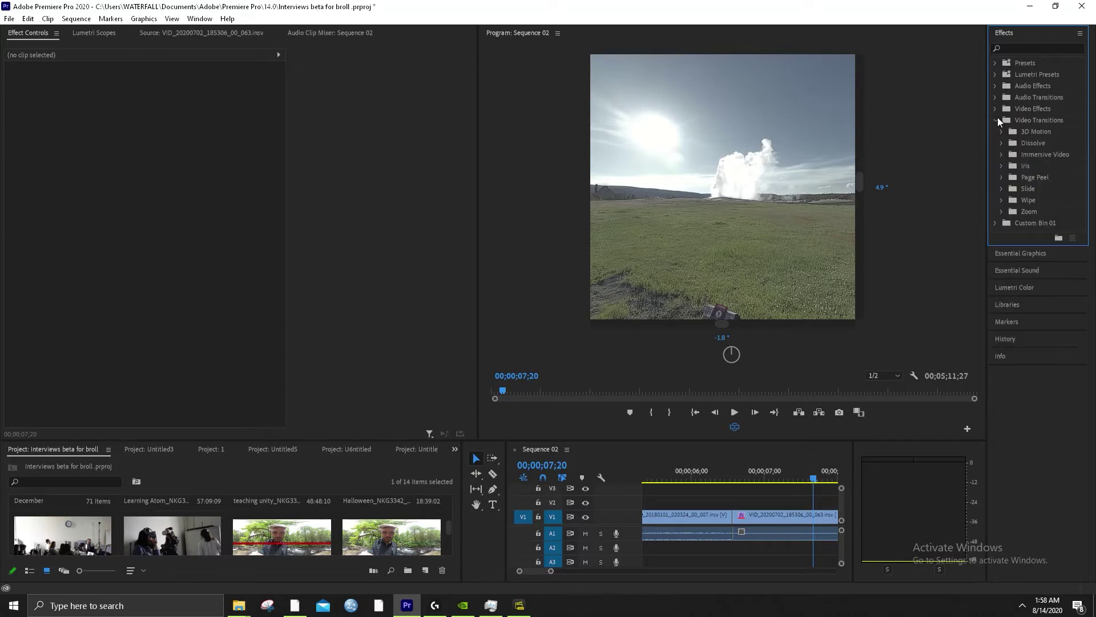
left_click(1000, 143)
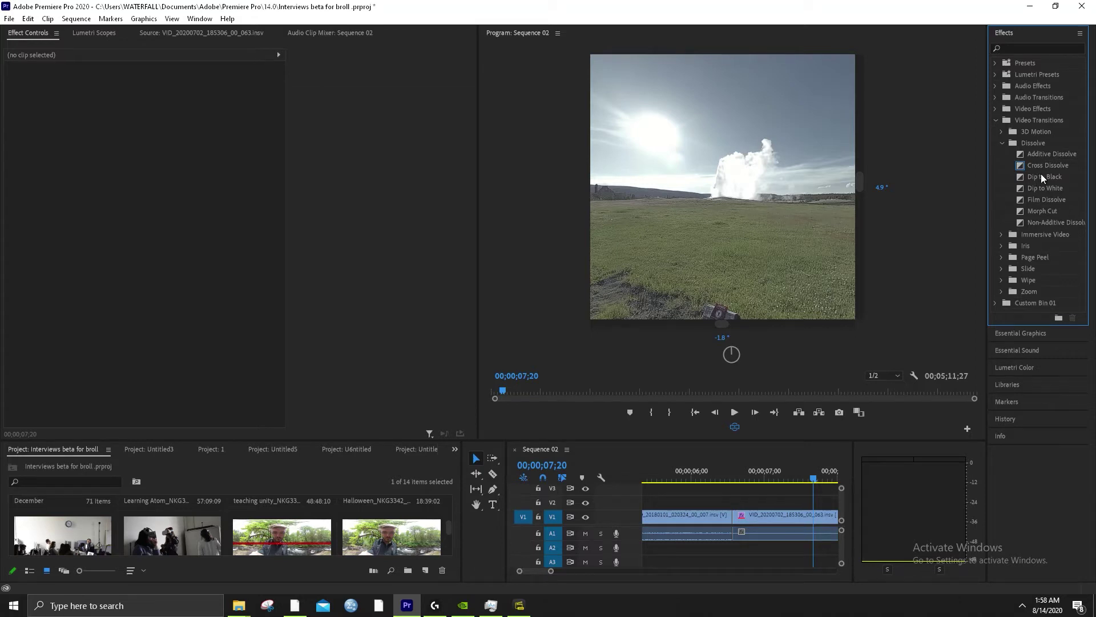
left_click_drag(1044, 173, 732, 519)
Select the Dip to Black transition and preview it from 00;00;05;15
left_click(740, 518)
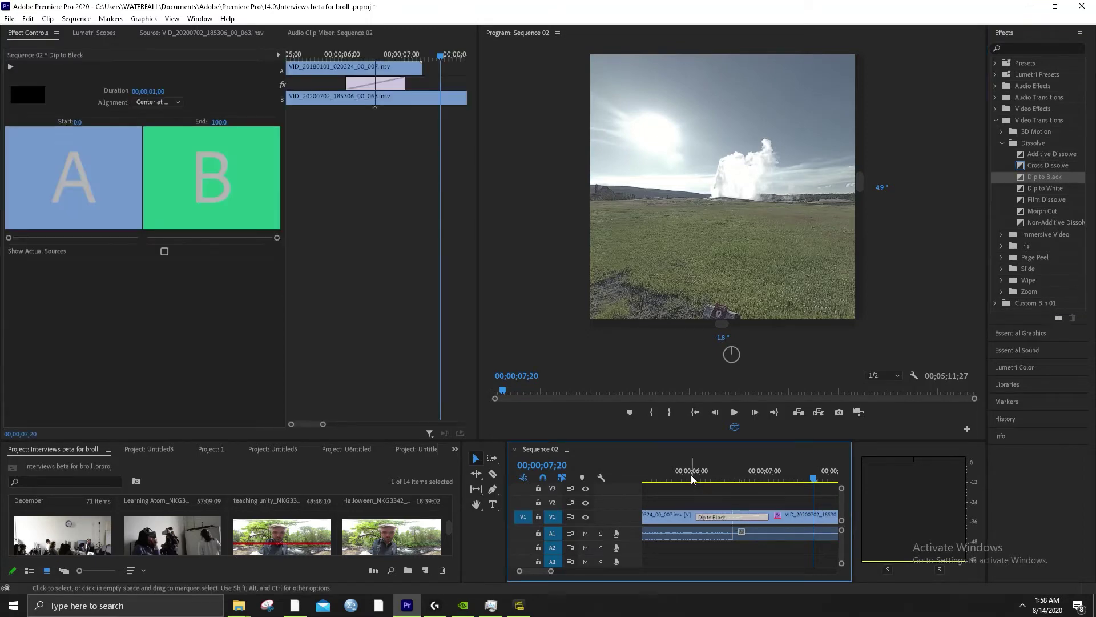
left_click_drag(681, 474, 655, 476)
key("space")
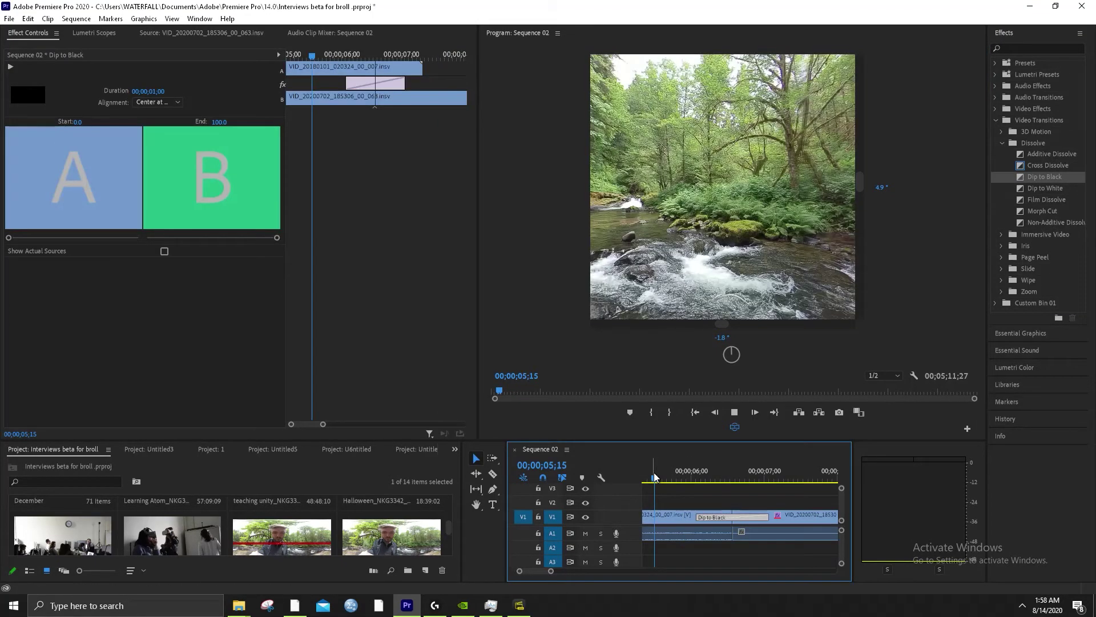
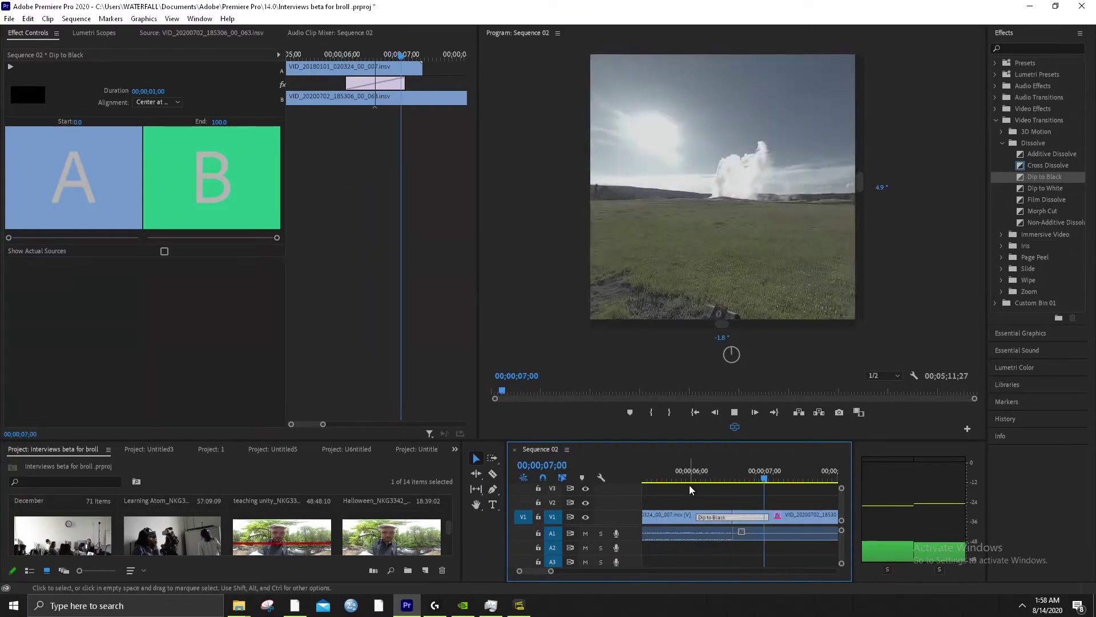
Shorten the first V1 clip, ripple-delete the gap, and drop Dip to Black on the edit point
key("space")
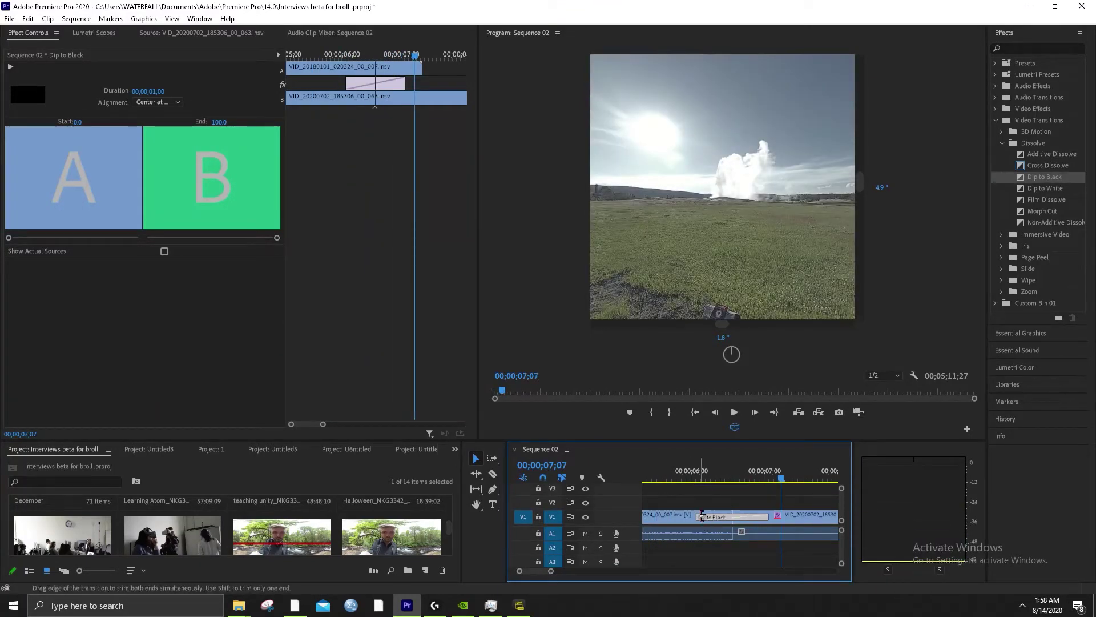
left_click_drag(699, 517, 655, 516)
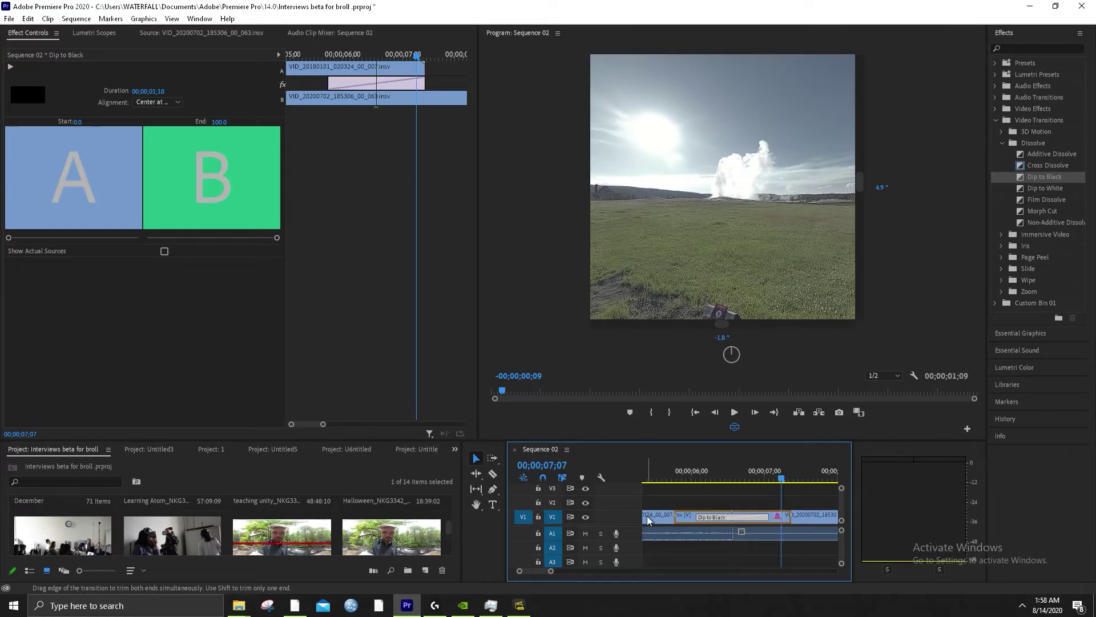
left_click(710, 510)
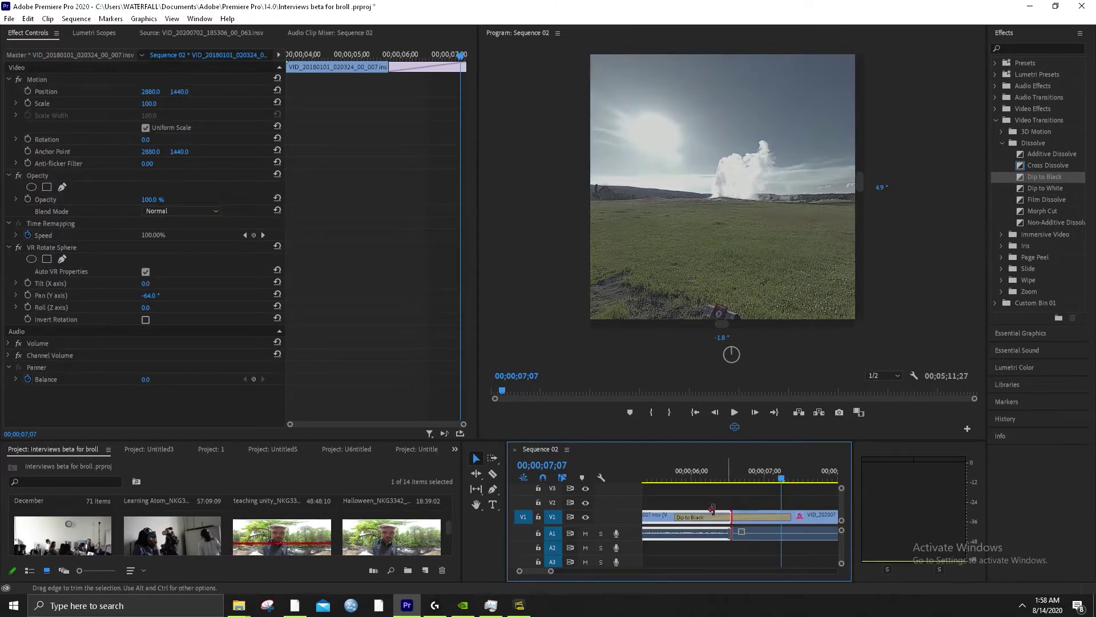
left_click_drag(723, 510, 704, 517)
left_click(714, 515)
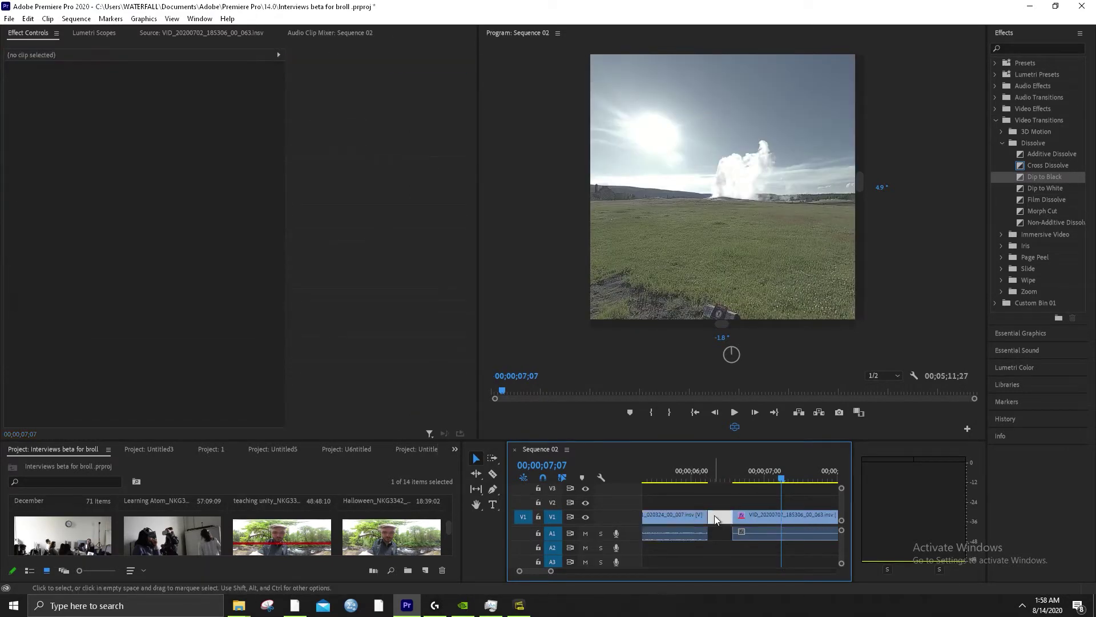
key("Delete")
left_click_drag(1050, 178, 625, 515)
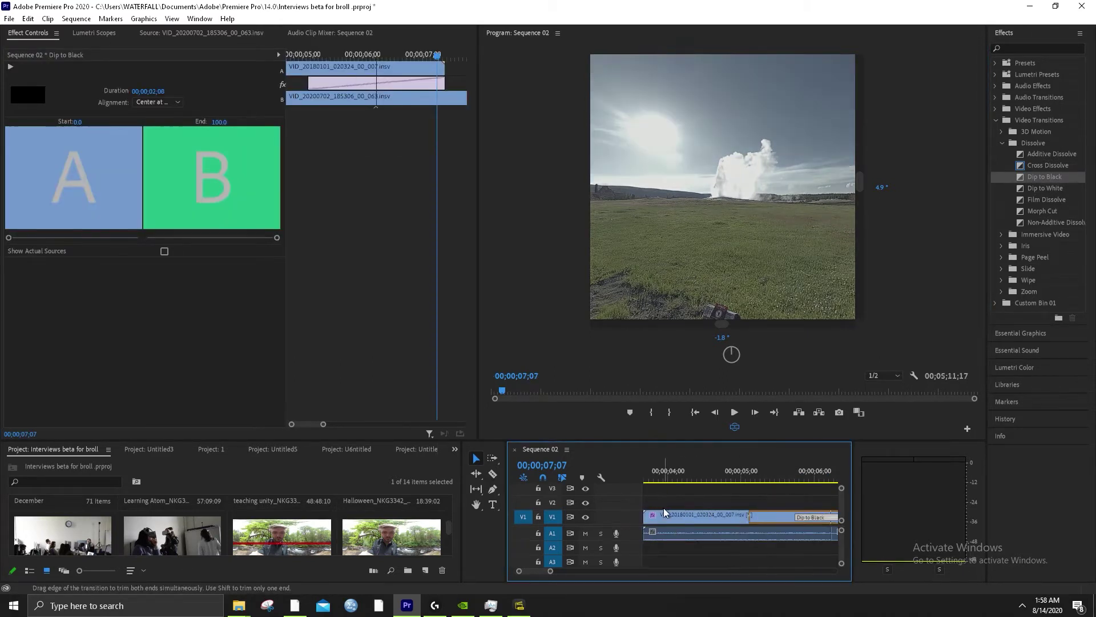
Preview the dip to black from 00;00;04;09 into the geyser clip and mark its span
left_click_drag(552, 572, 572, 571)
left_click(740, 478)
key("space")
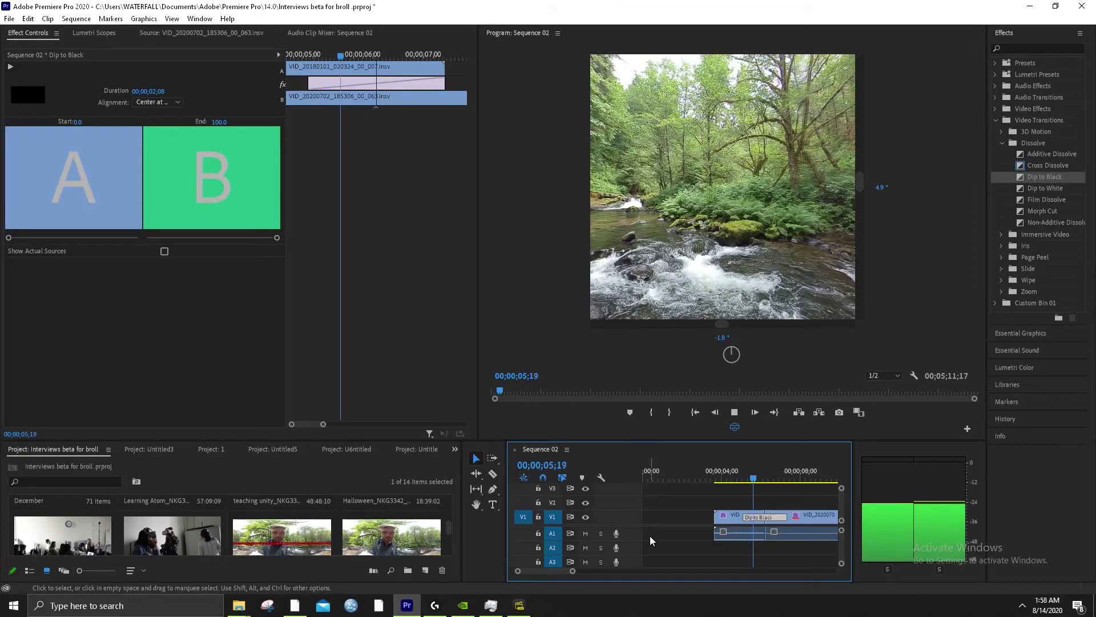
key("space")
left_click(728, 480)
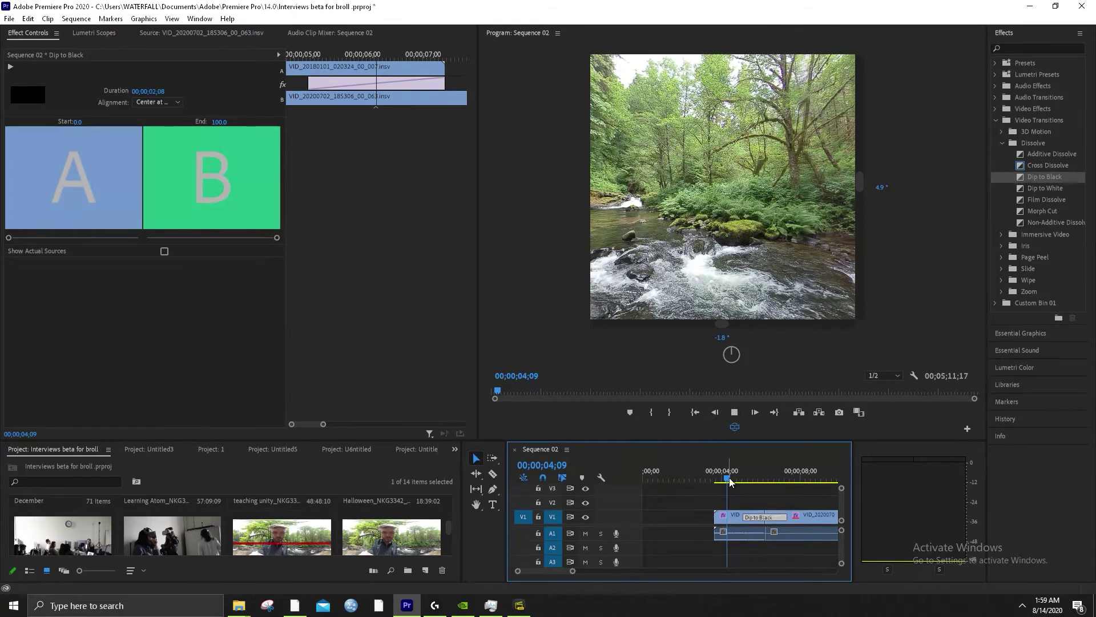
key("space")
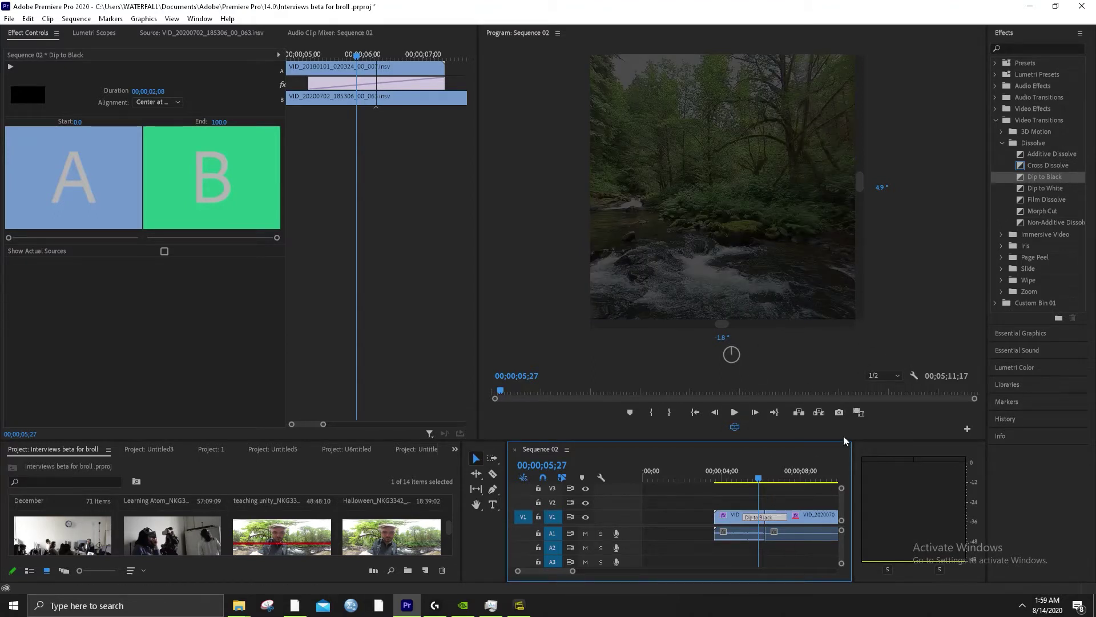
key("space")
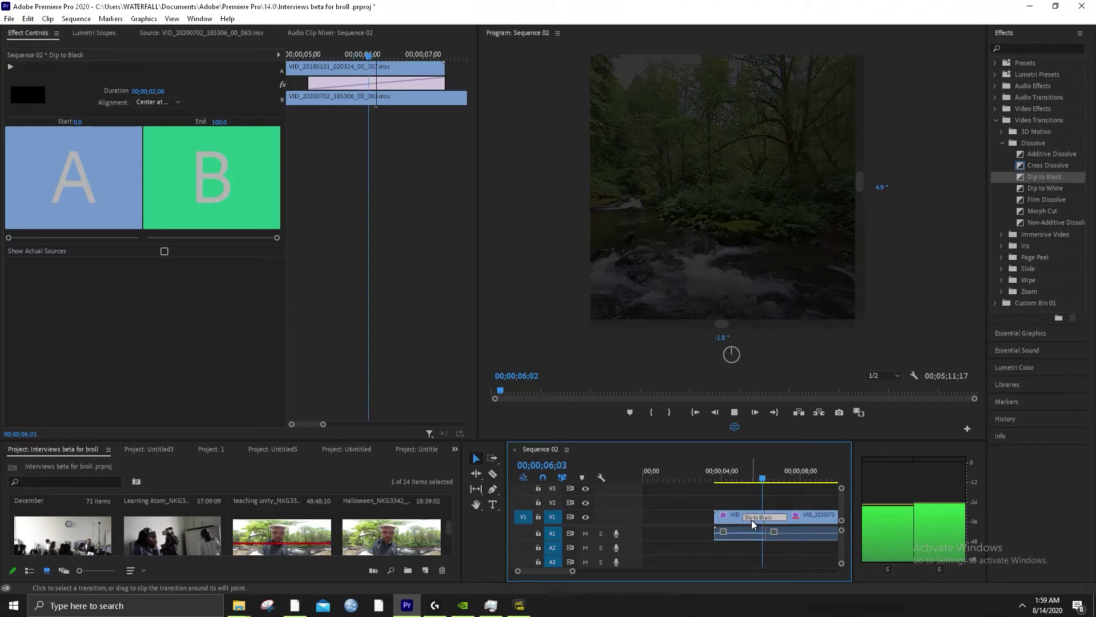
key("space")
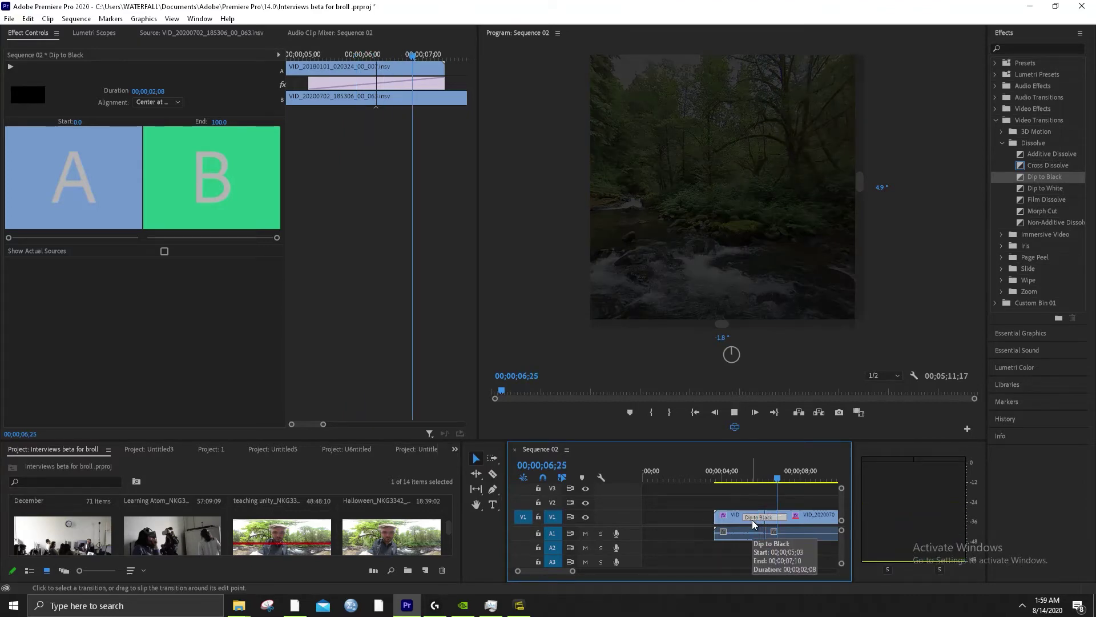
key("space")
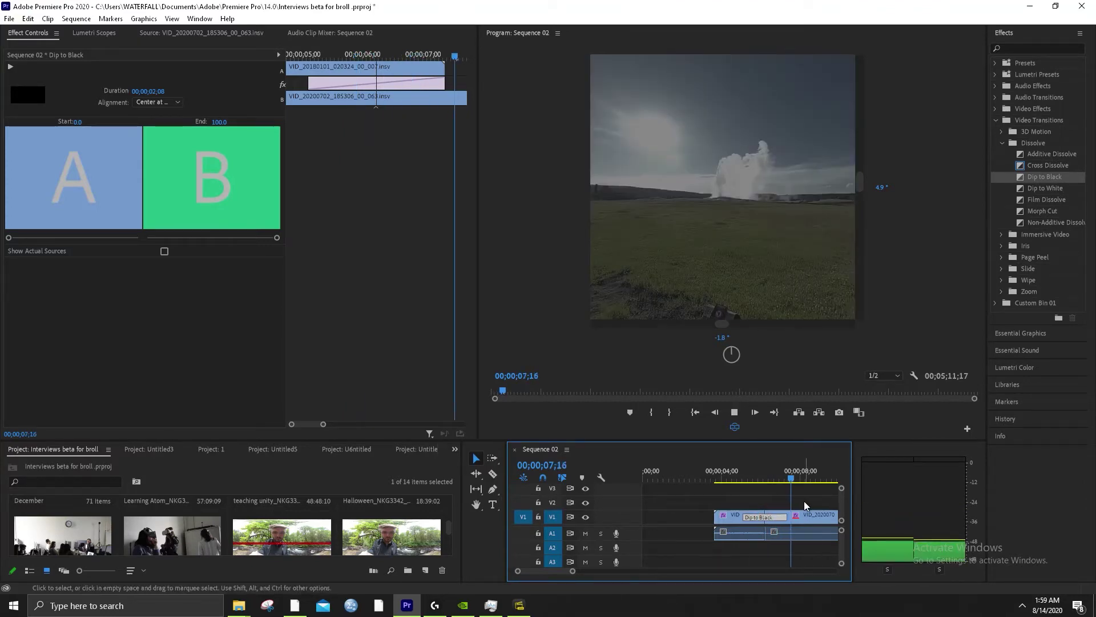
key("space")
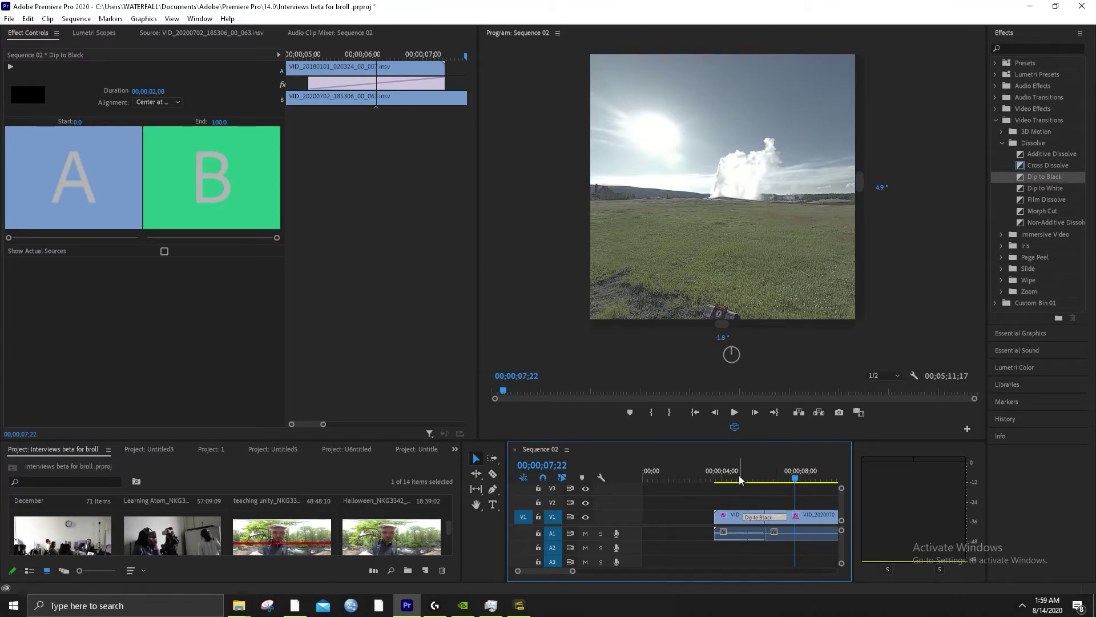
key("Up")
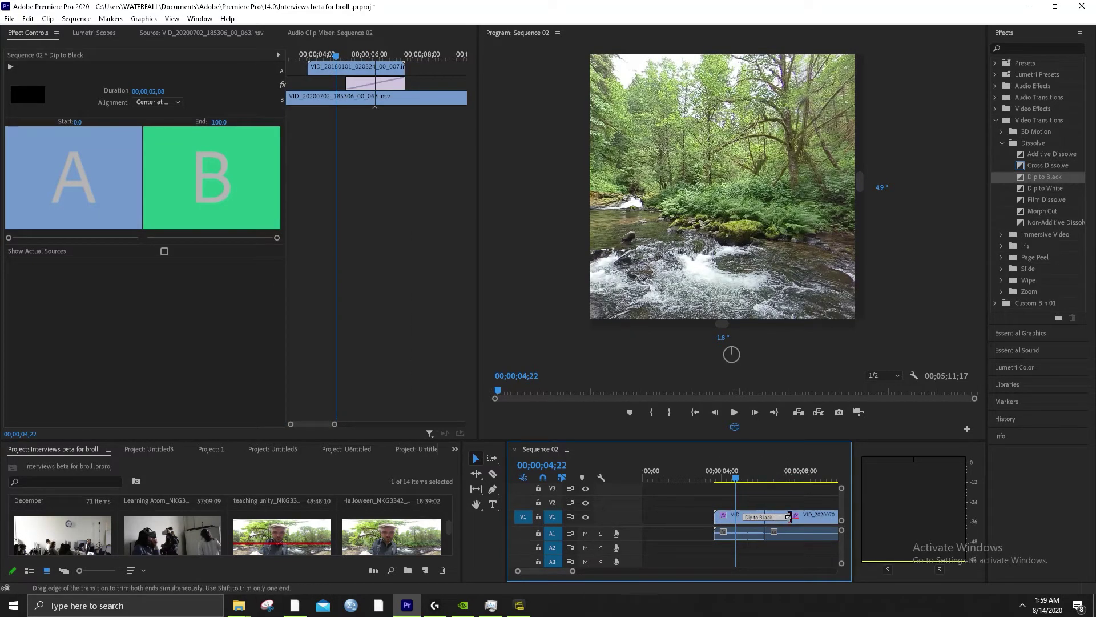
key("slash")
Trim the forest clip's end shorter and drop Dip to Black onto the new edit point
left_click(729, 525)
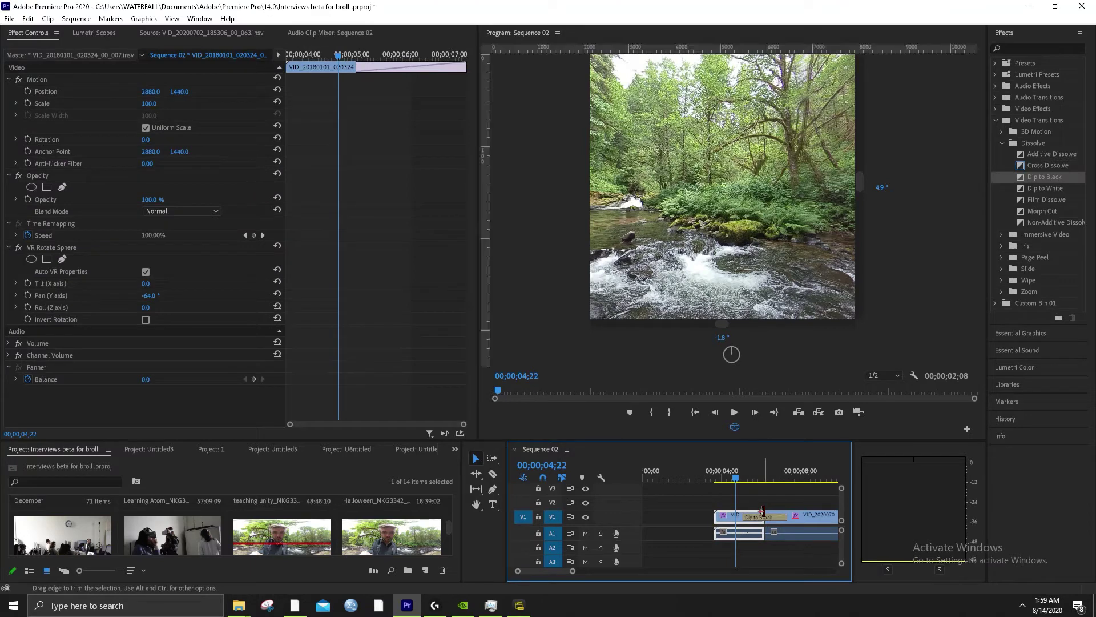
left_click_drag(766, 514, 750, 515)
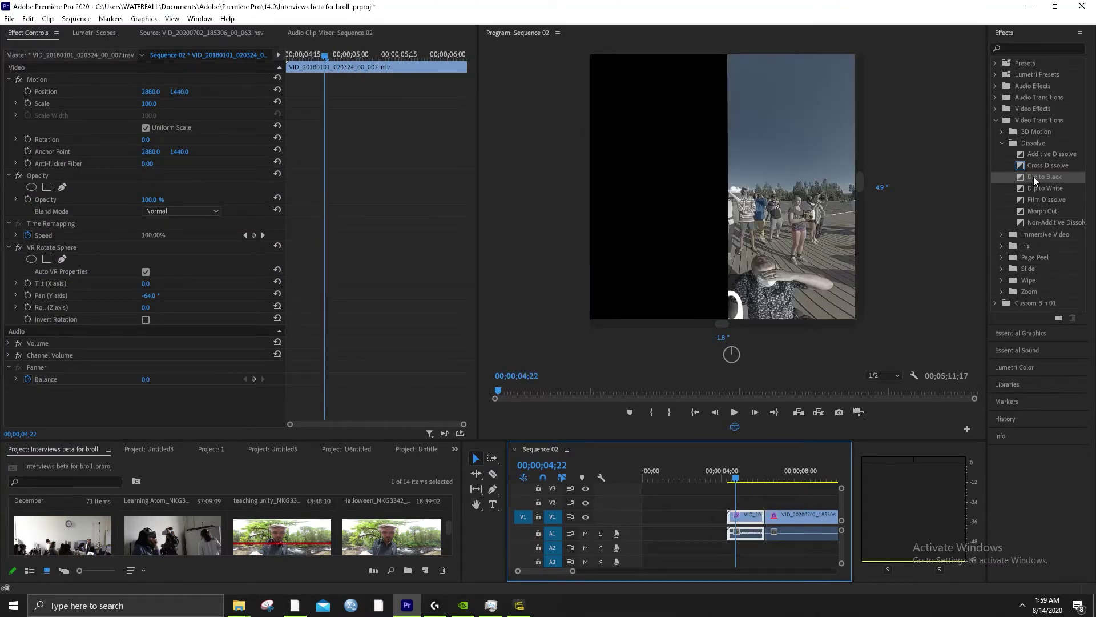
left_click_drag(1035, 180, 808, 430)
left_click_drag(780, 474, 800, 519)
left_click(744, 522)
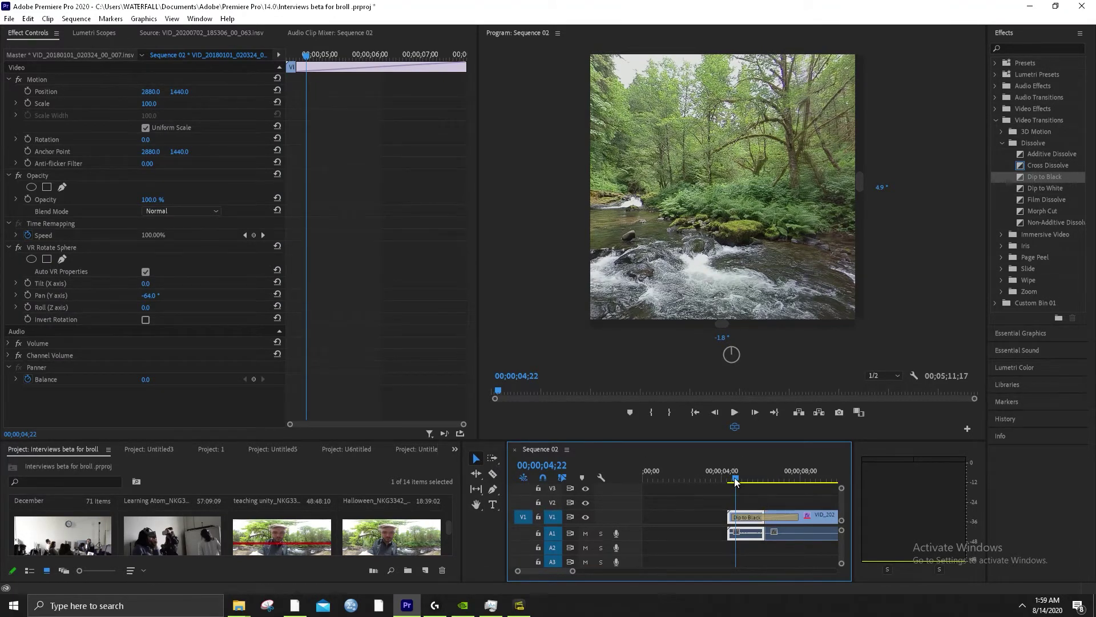
Play through the dip into the geyser shot from 00;00;08;02, then switch to Insta360 Studio
key("space")
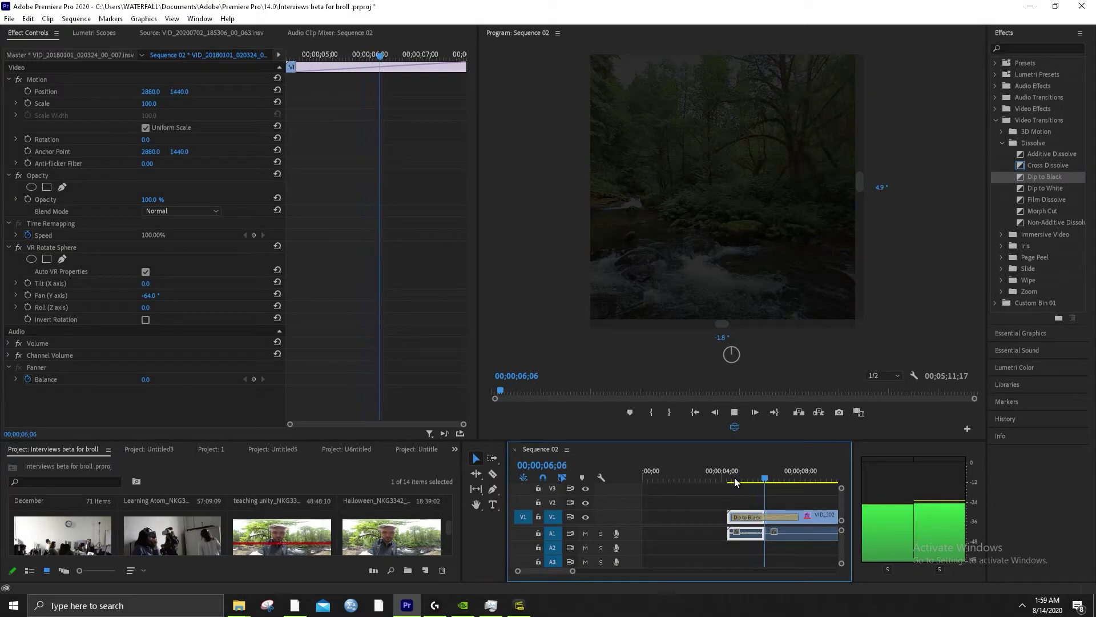
key("space")
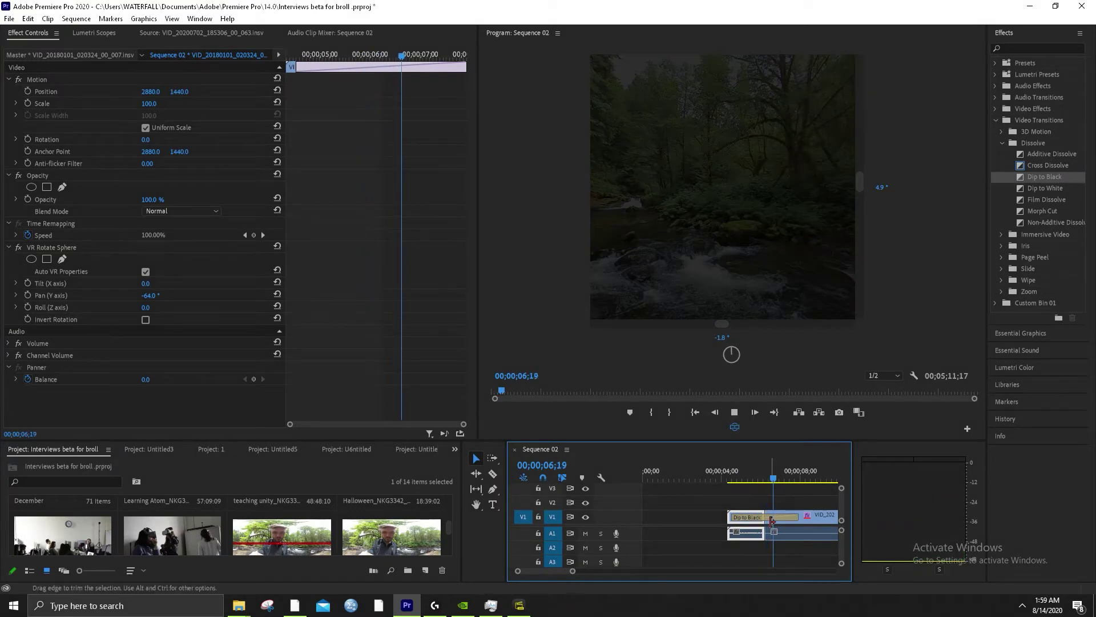
key("space")
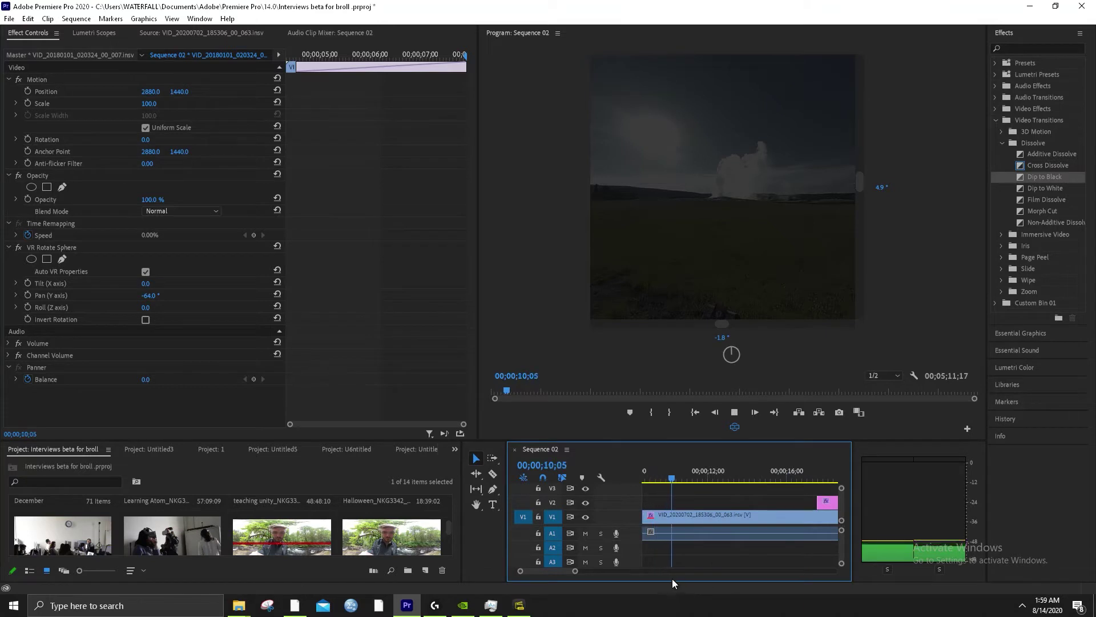
key("space")
scroll(667, 532, "up", 3)
left_click(733, 477)
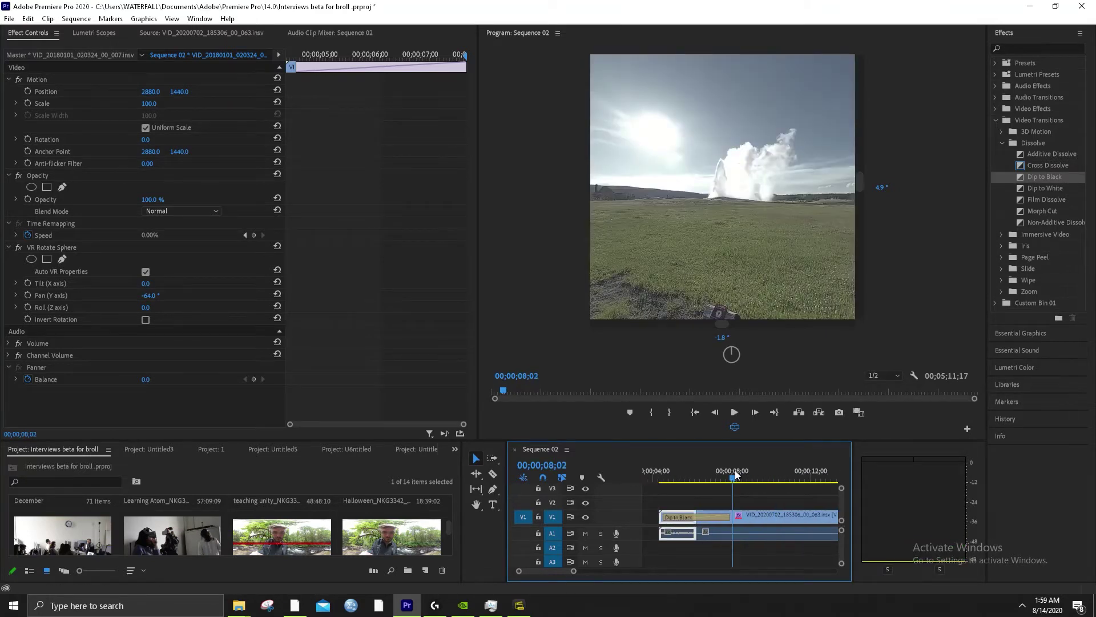
key("space")
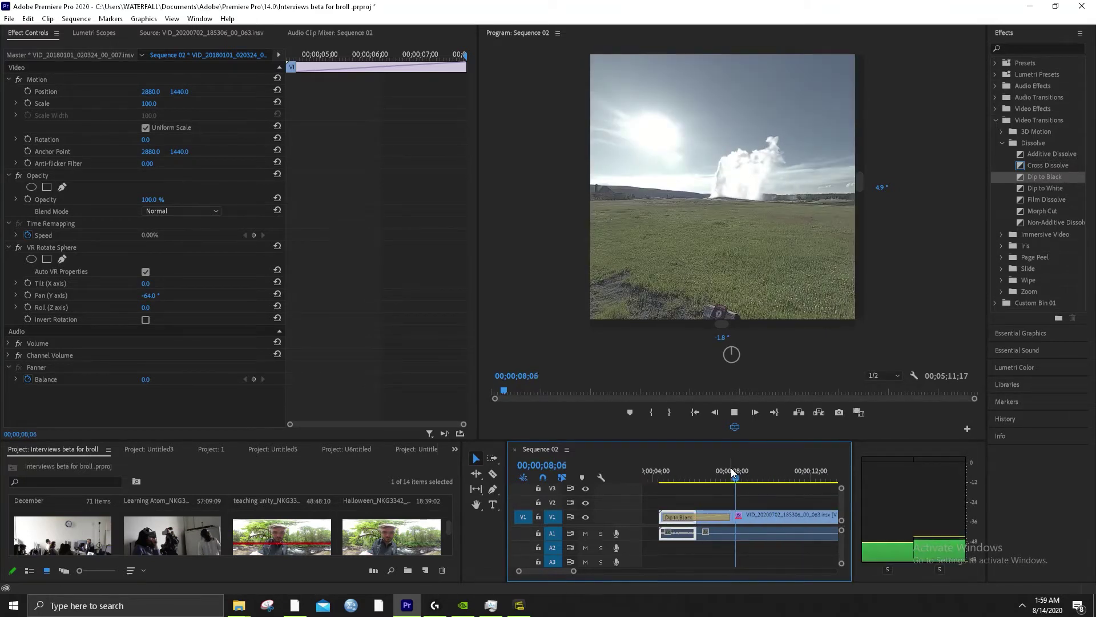
key("space")
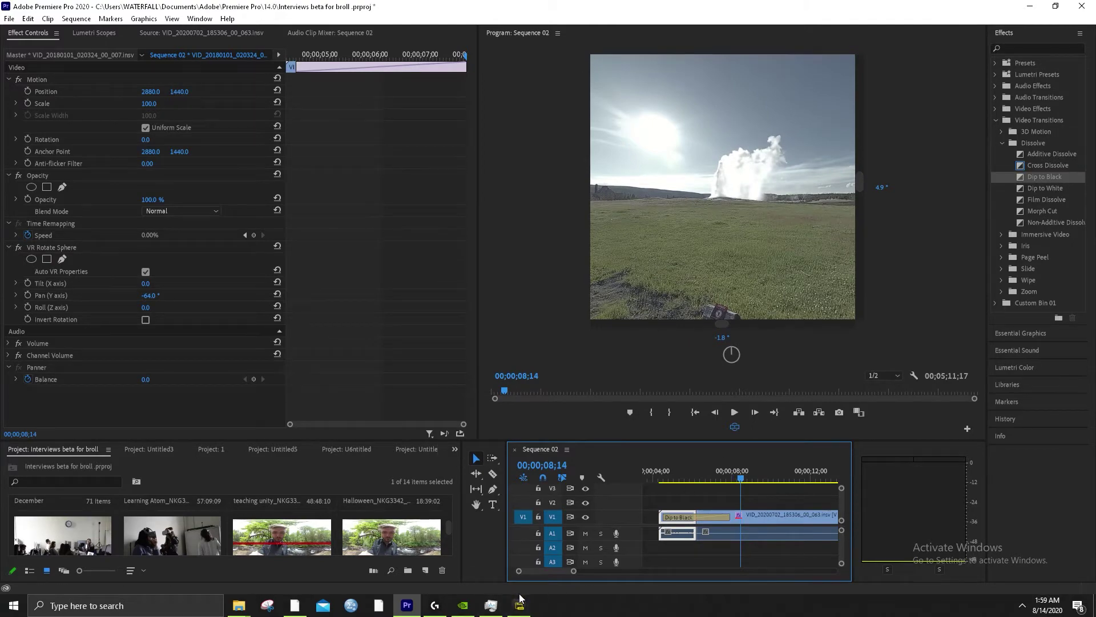
left_click(519, 602)
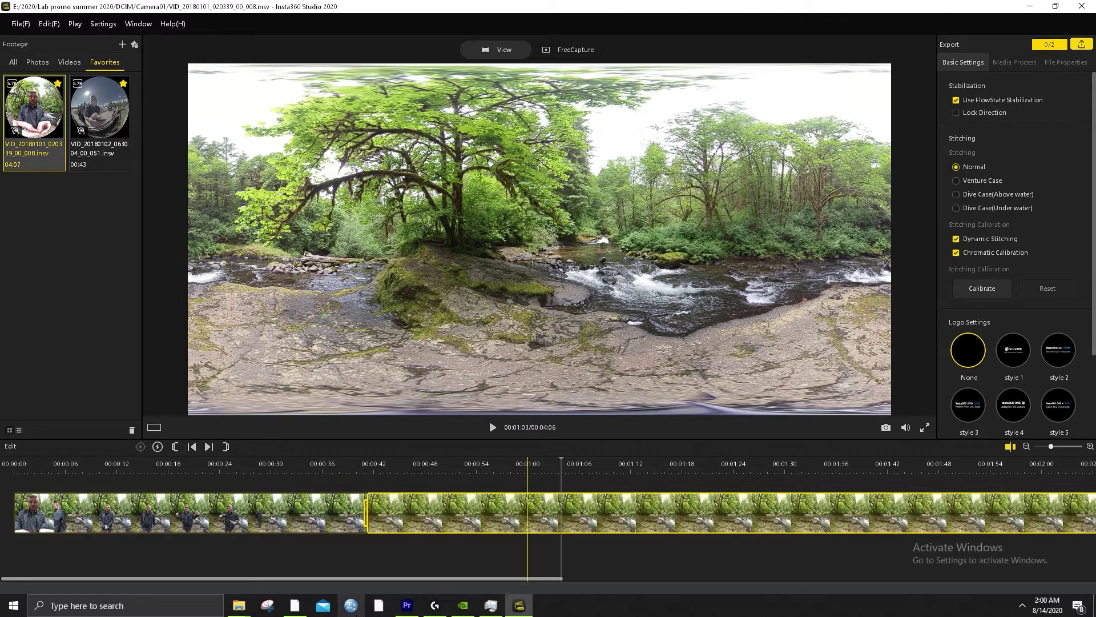
left_click(407, 606)
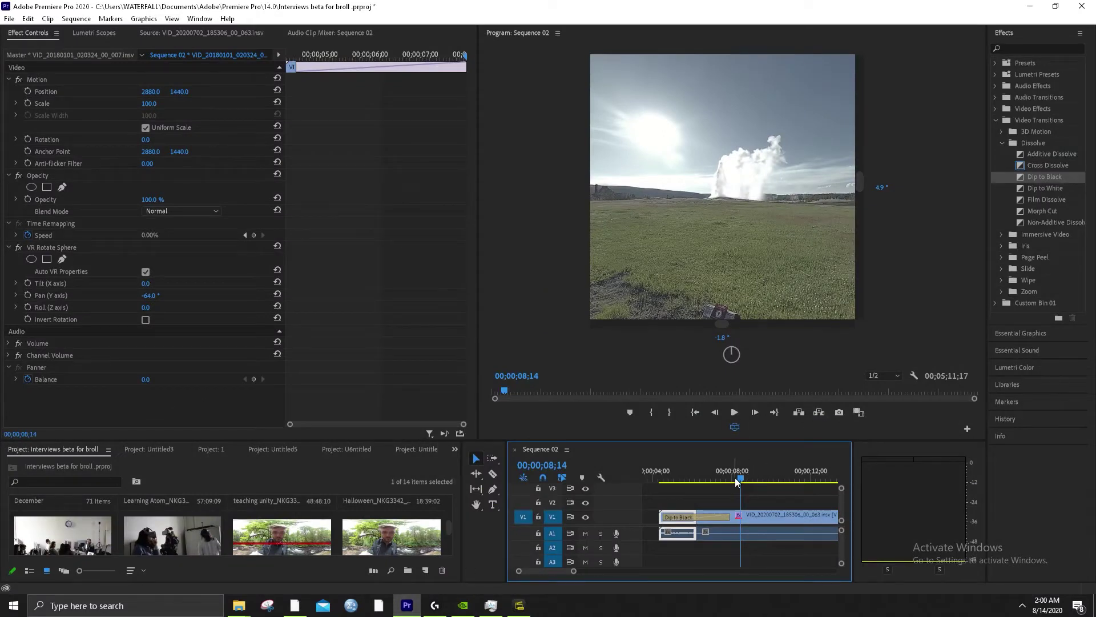
Scrub and play through the forest-to-geyser cut from around 00;00;06;08
left_click_drag(740, 482, 688, 475)
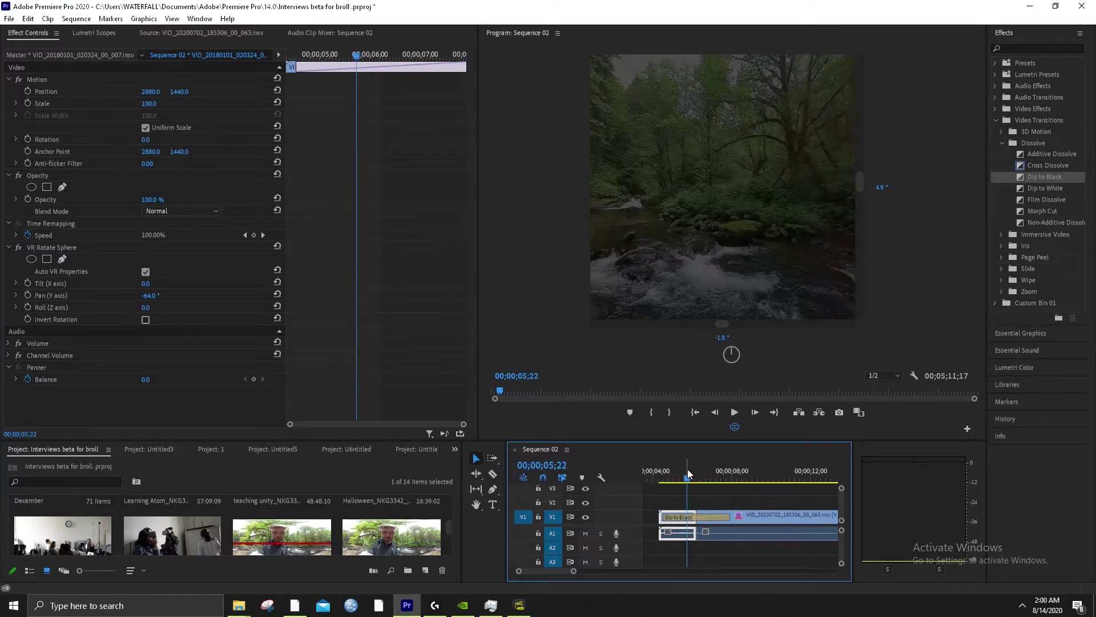
left_click(698, 475)
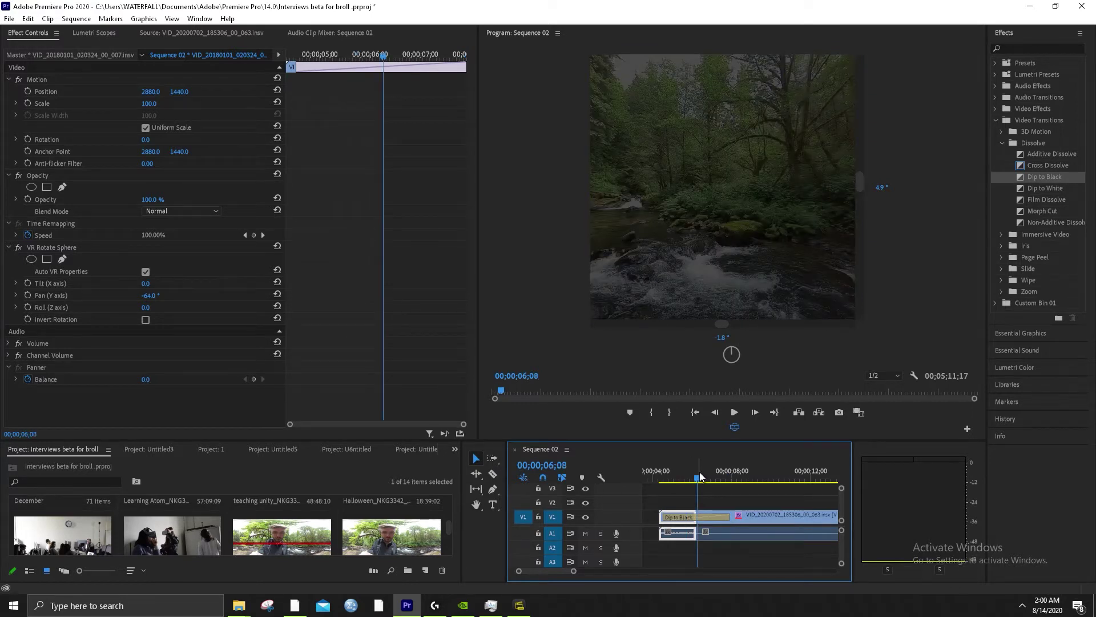
left_click_drag(700, 477, 735, 479)
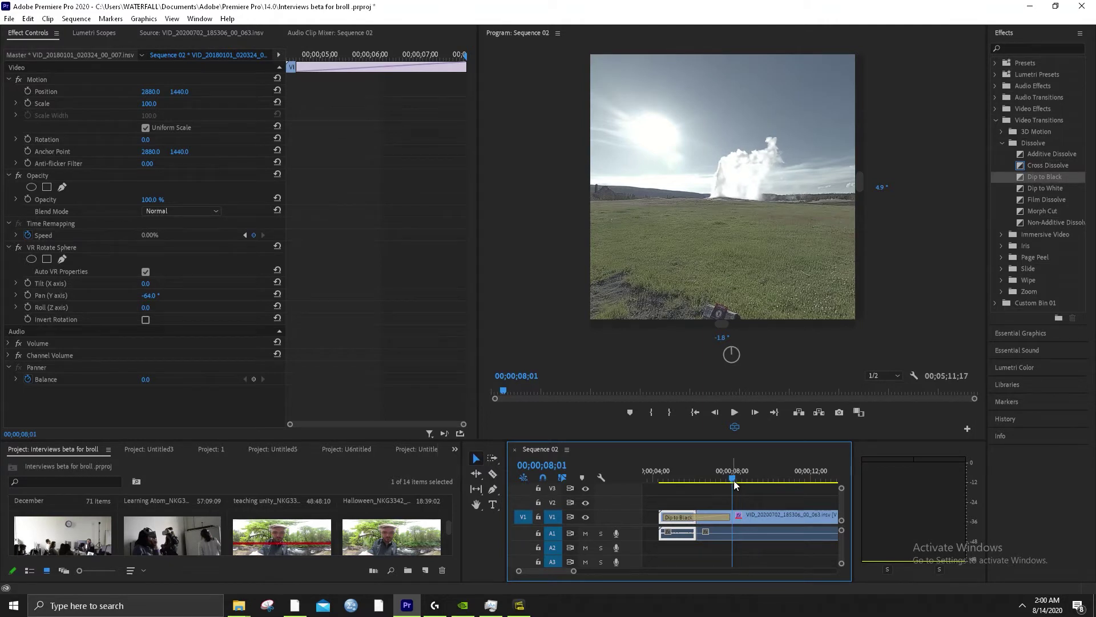
key("space")
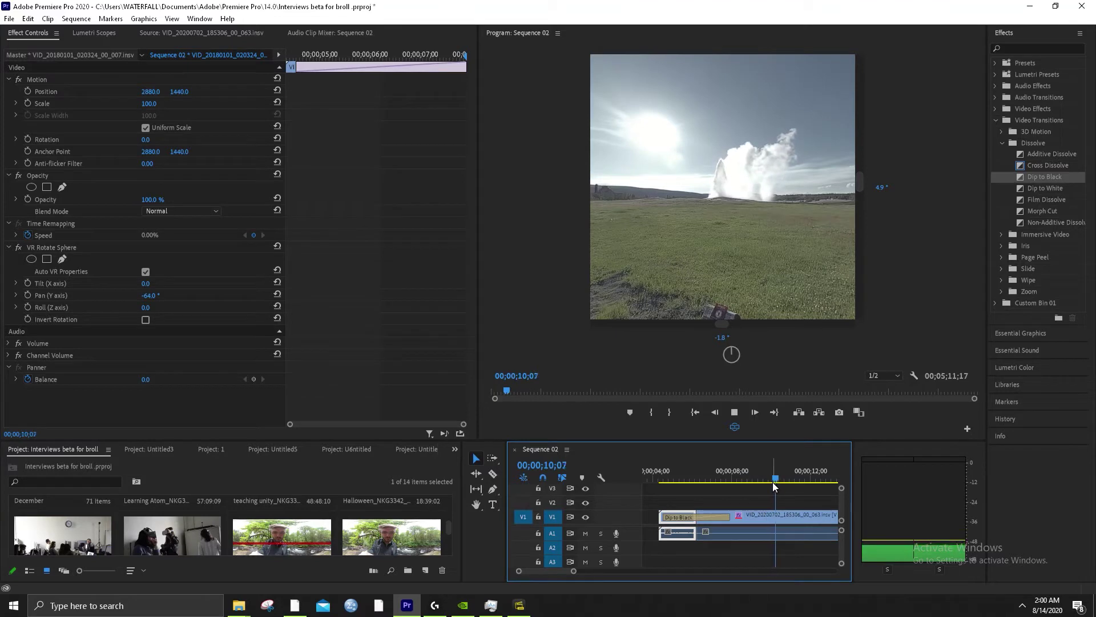
key("space")
Zoom out and drag the Old Faithful title on V2 about 9 seconds earlier
key("minus")
left_click_drag(660, 466, 687, 473)
scroll(652, 519, "up", 2)
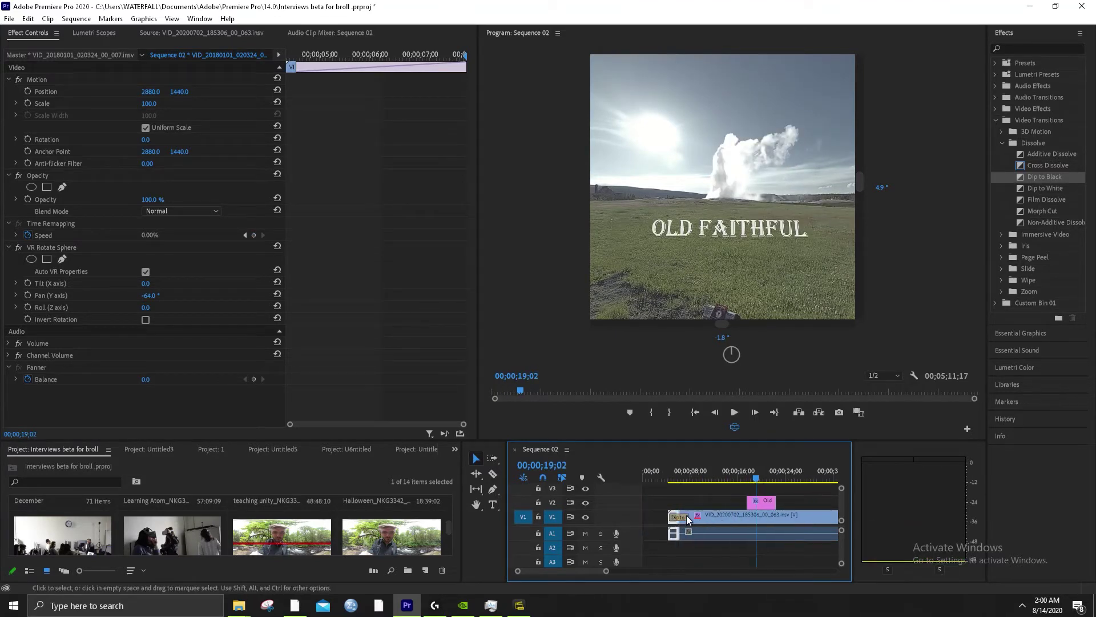
left_click_drag(765, 502, 708, 508)
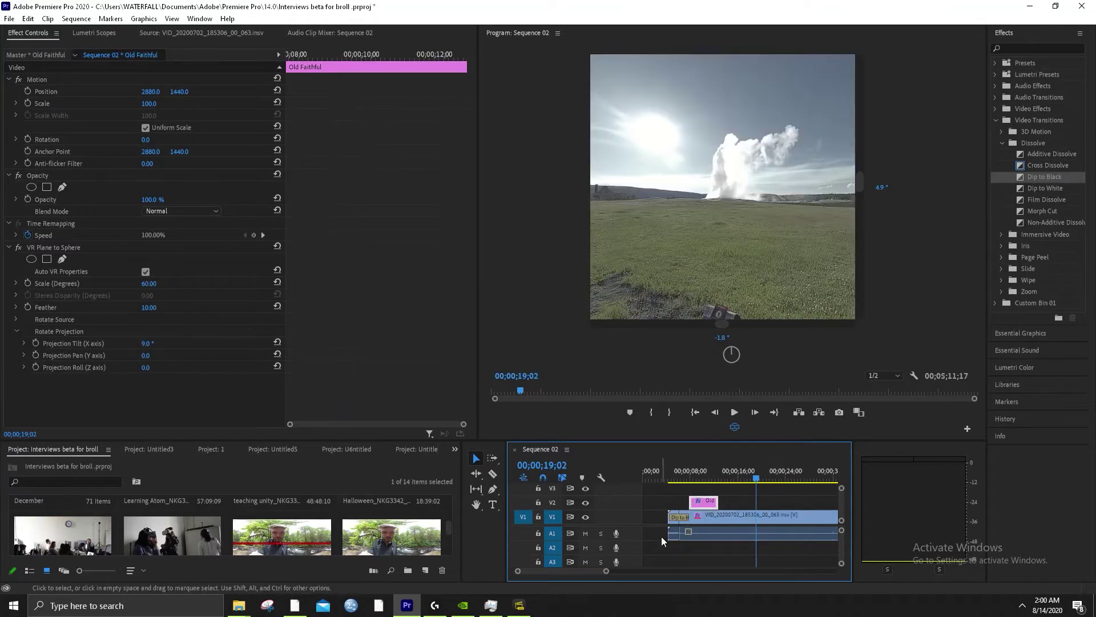
Drop Cross Dissolve onto the start and the end of the Old Faithful title on V2
left_click(681, 480)
key("=")
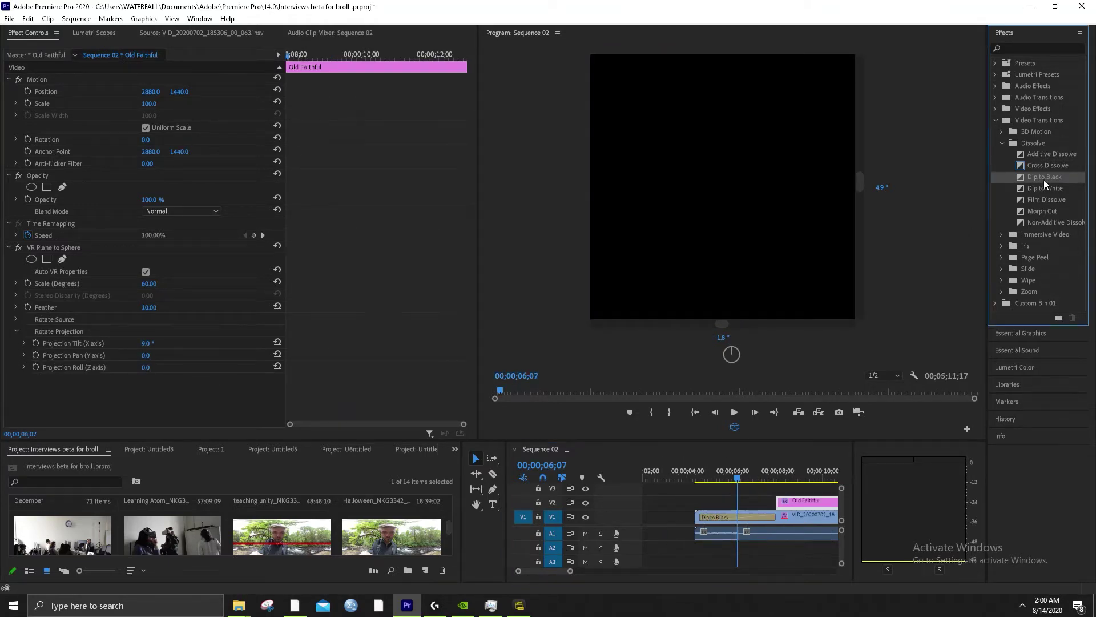
left_click(1049, 168)
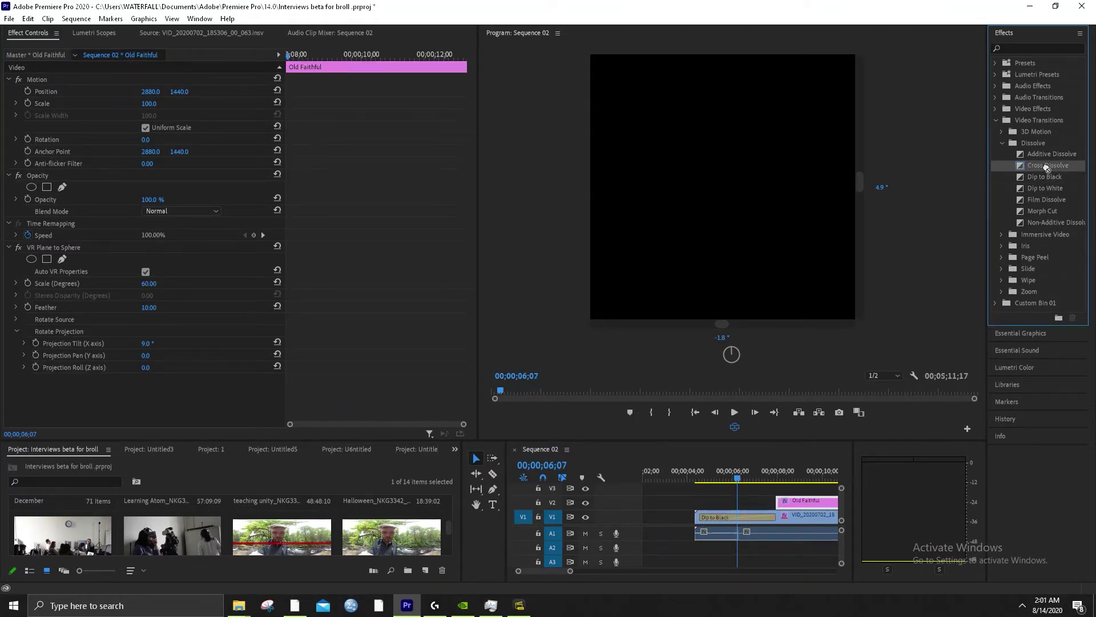
left_click_drag(1048, 165, 779, 501)
scroll(765, 491, "down", 2)
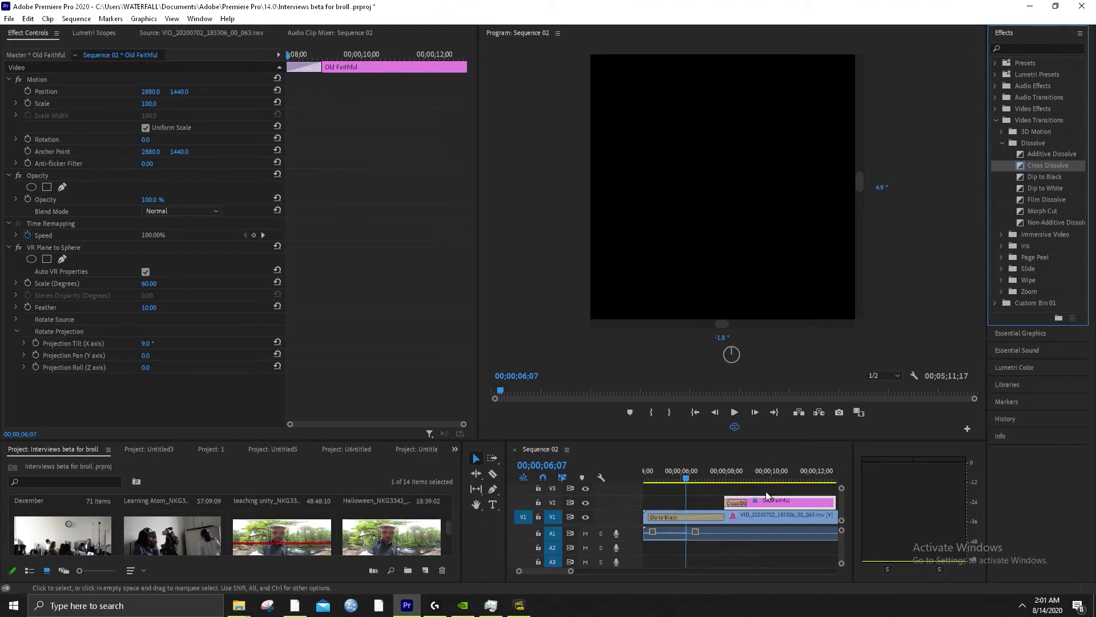
scroll(765, 491, "down", 2)
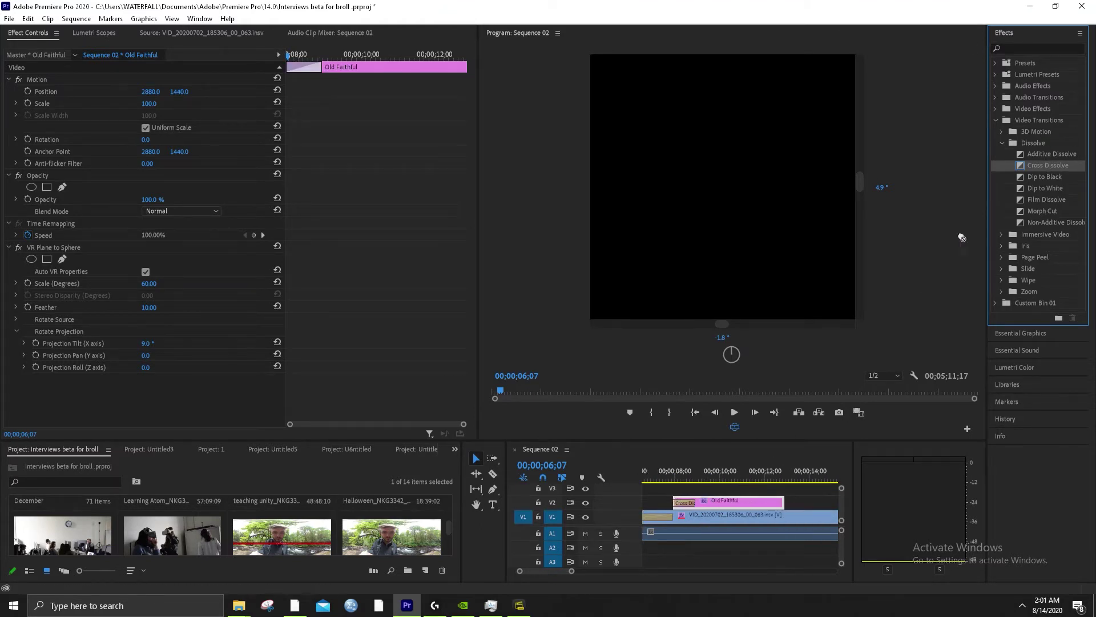
left_click_drag(961, 237, 780, 506)
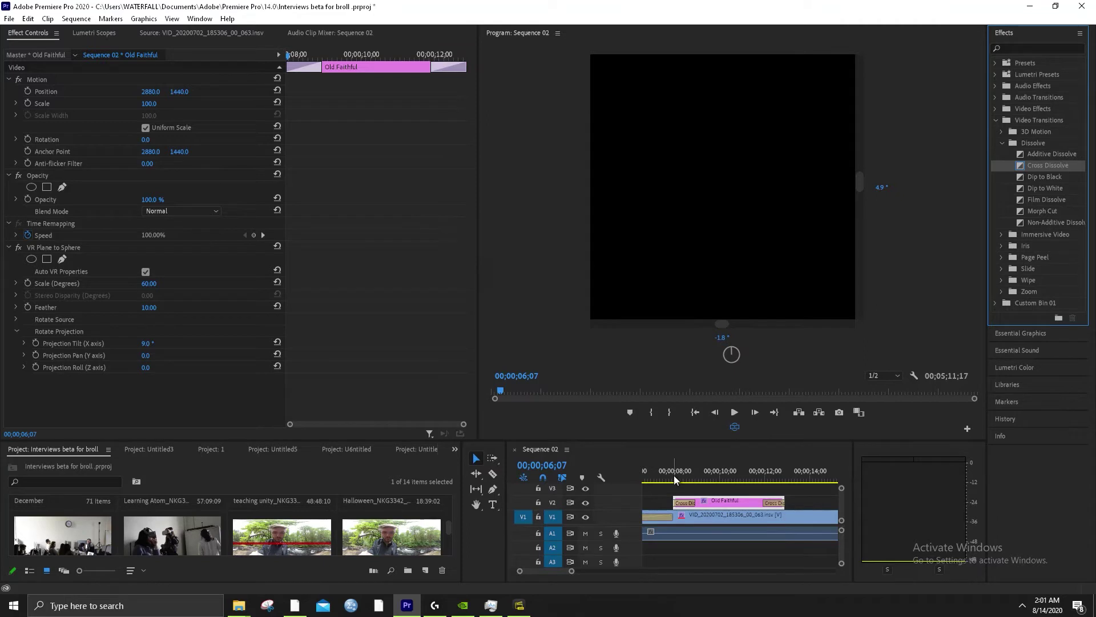
Play the title from just before it to watch it fade in and out
left_click(663, 475)
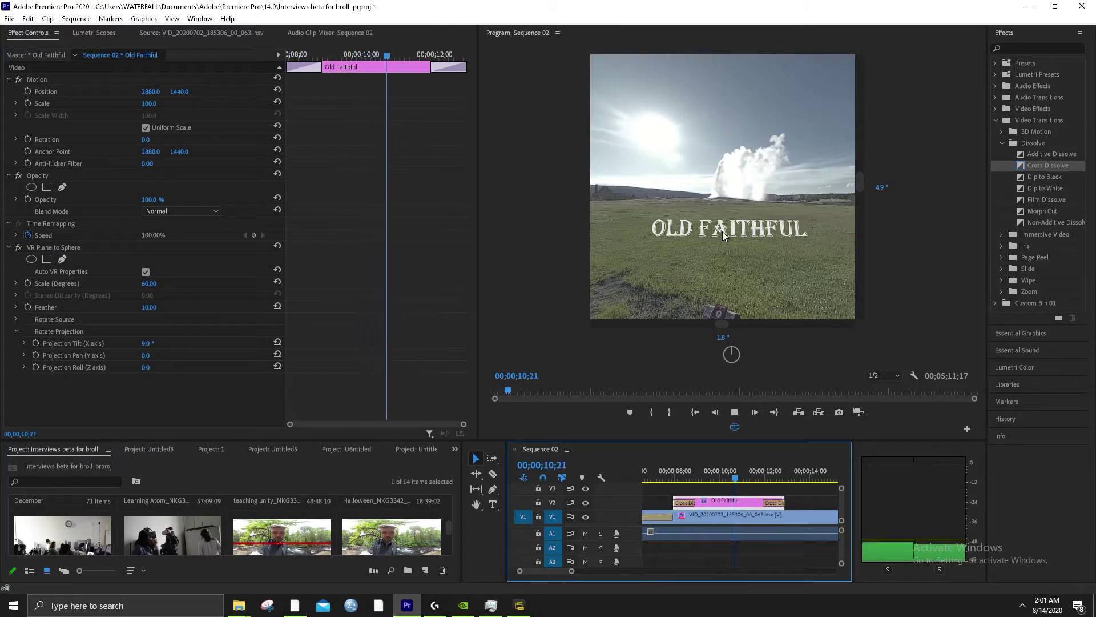
key("space")
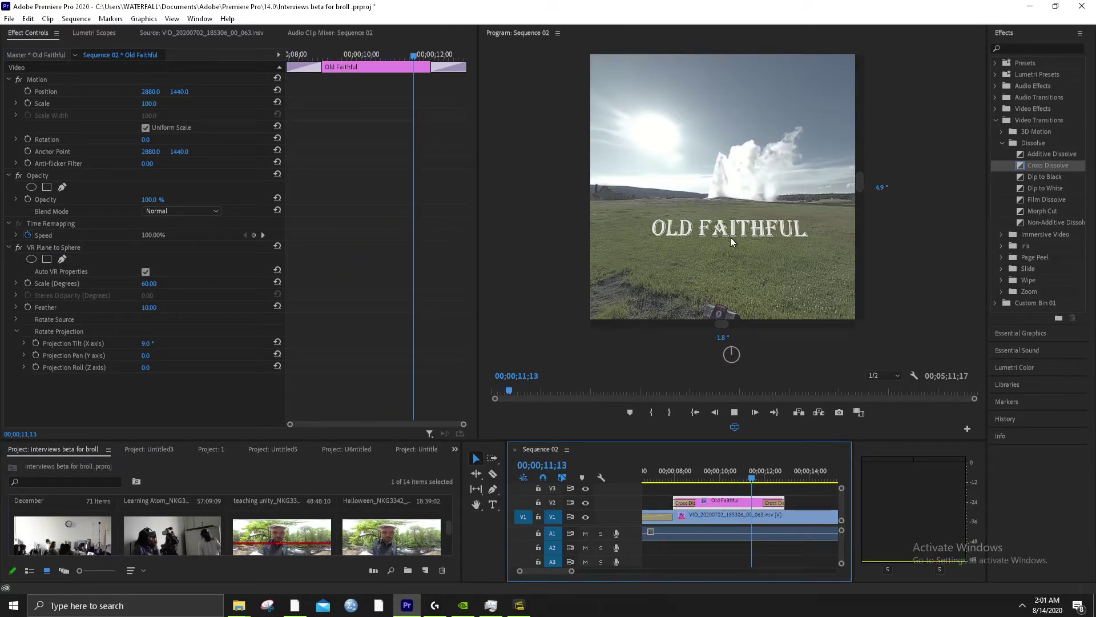
key("space")
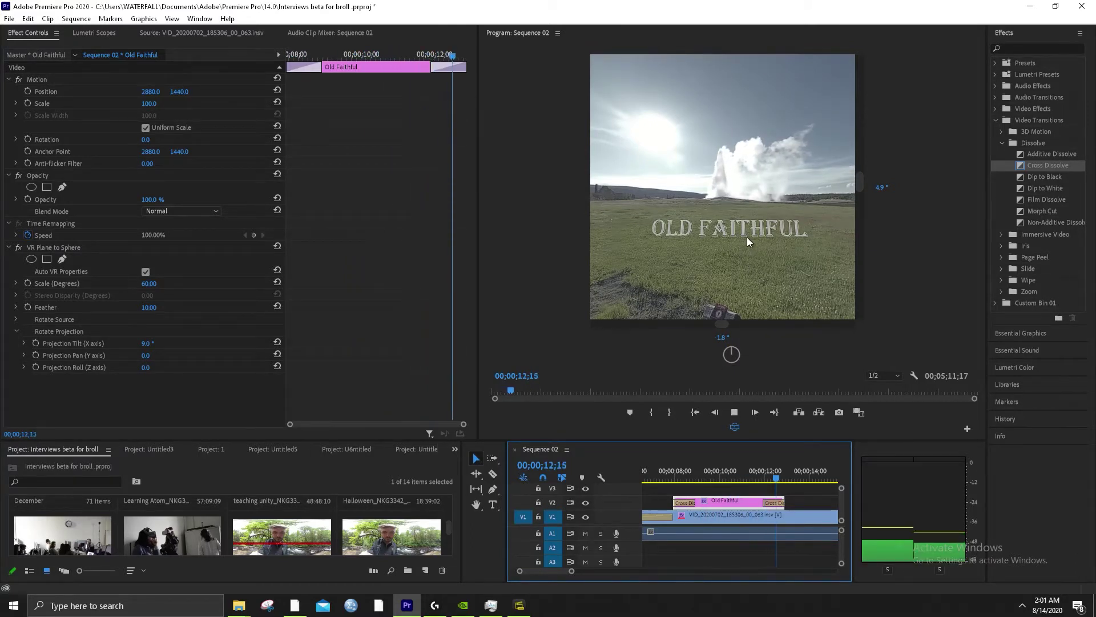
key("space")
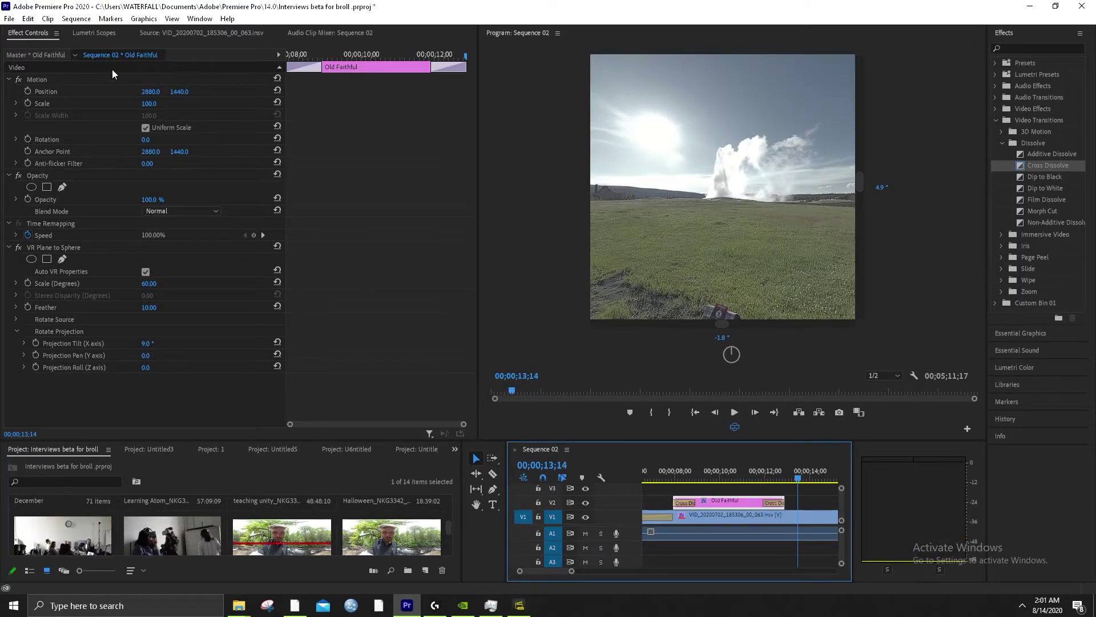
Create a new legacy title from the File > New menu, keeping the name Title 02
left_click(10, 18)
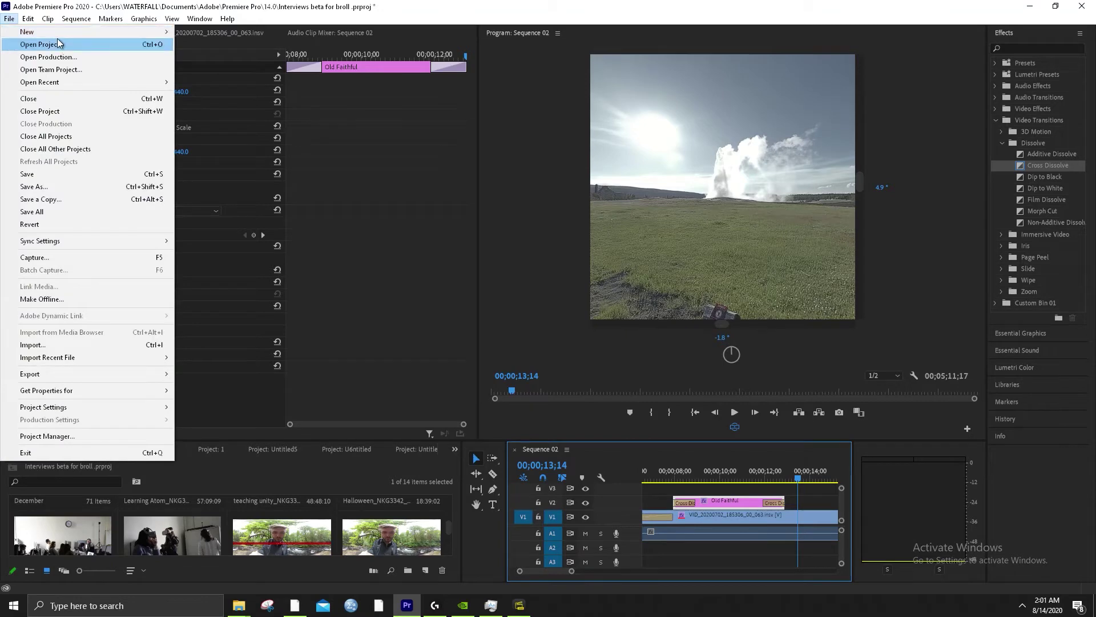
mouse_move(98, 32)
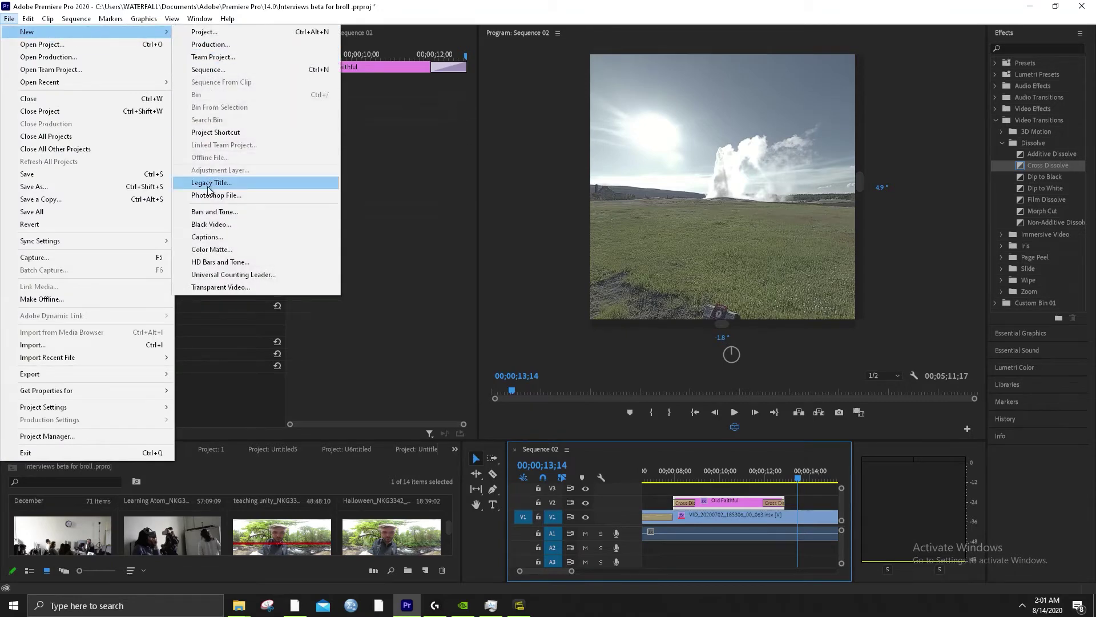
left_click(209, 184)
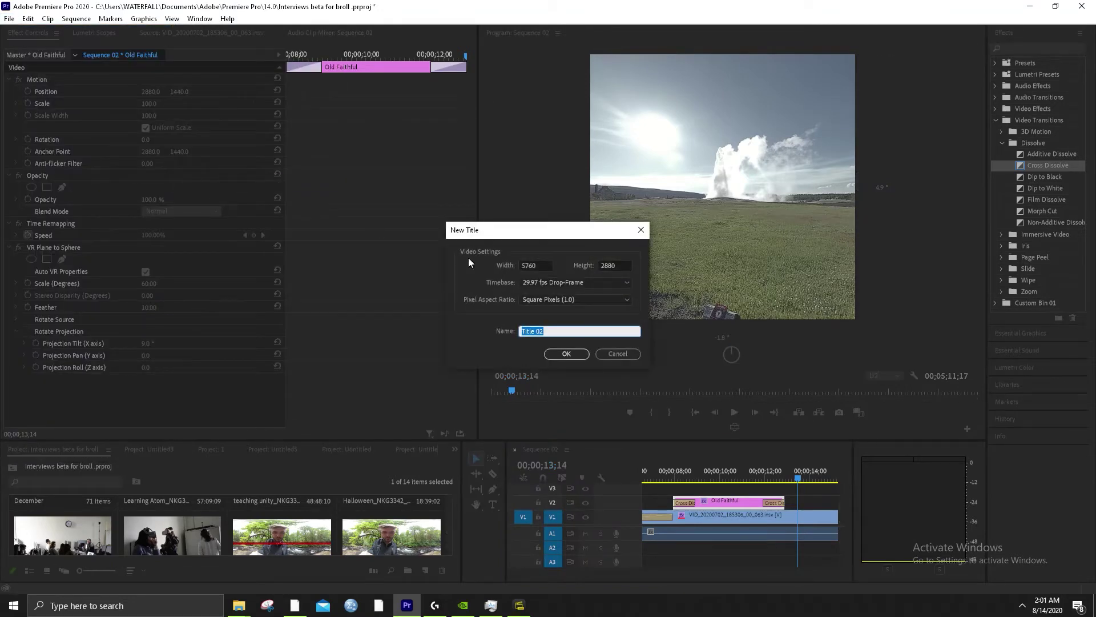
left_click(564, 354)
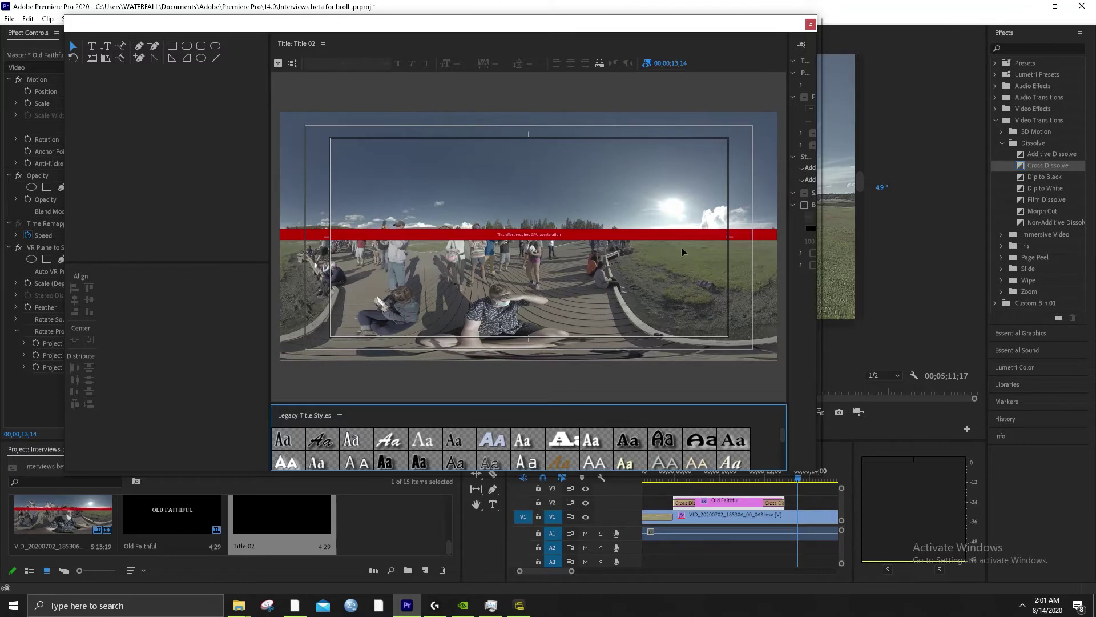
Draw a text box near the top, type the law-blog title, and set it to size 200
left_click(91, 46)
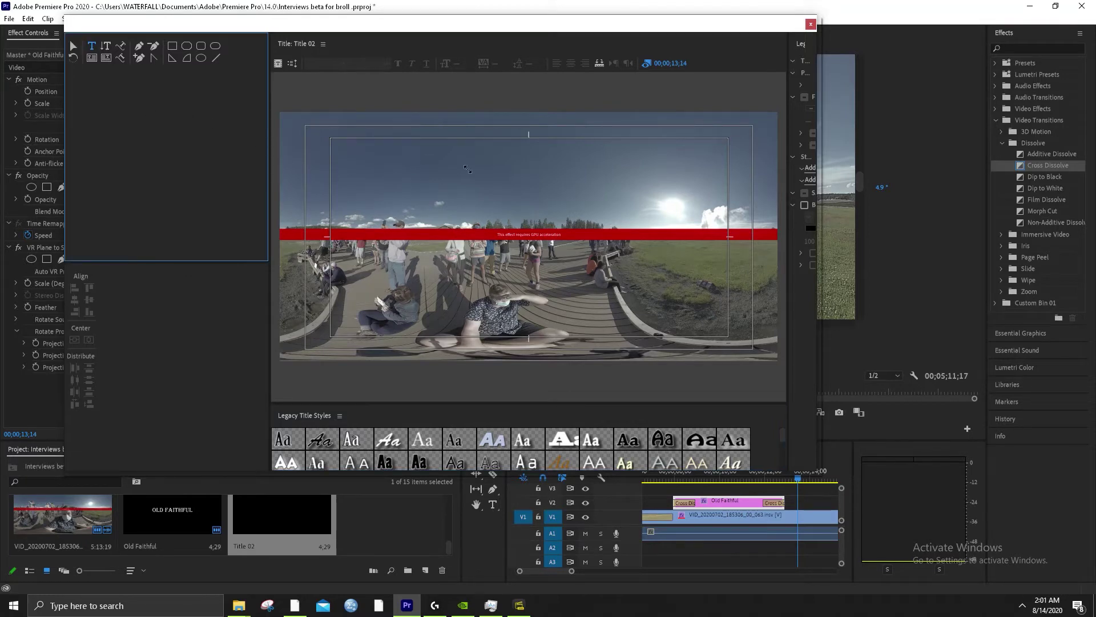
left_click_drag(407, 149, 624, 207)
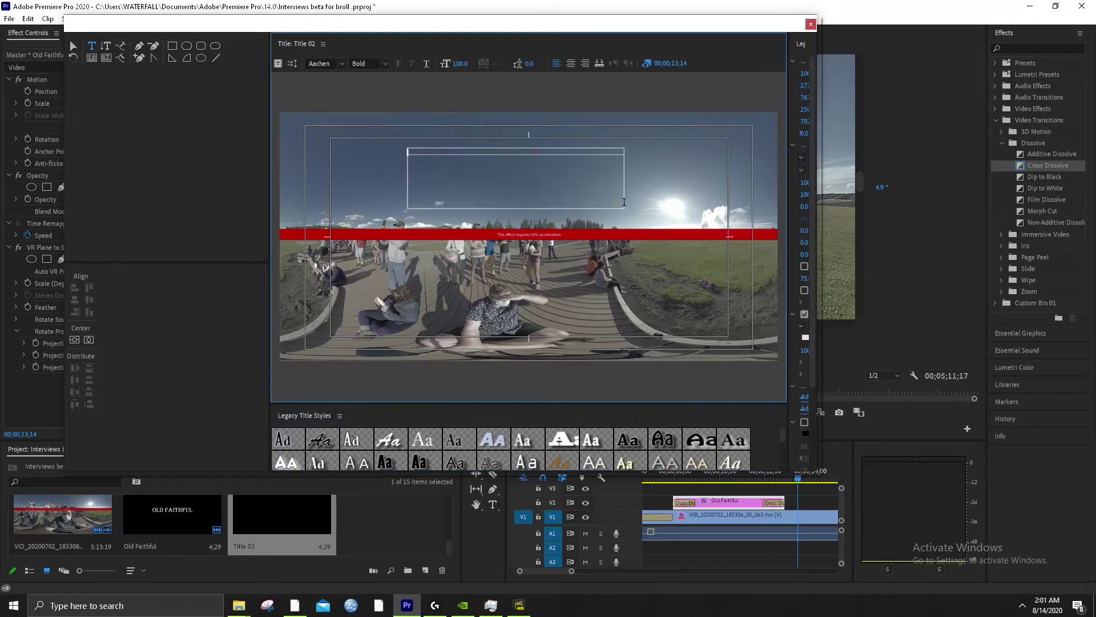
key("Escape")
key("w")
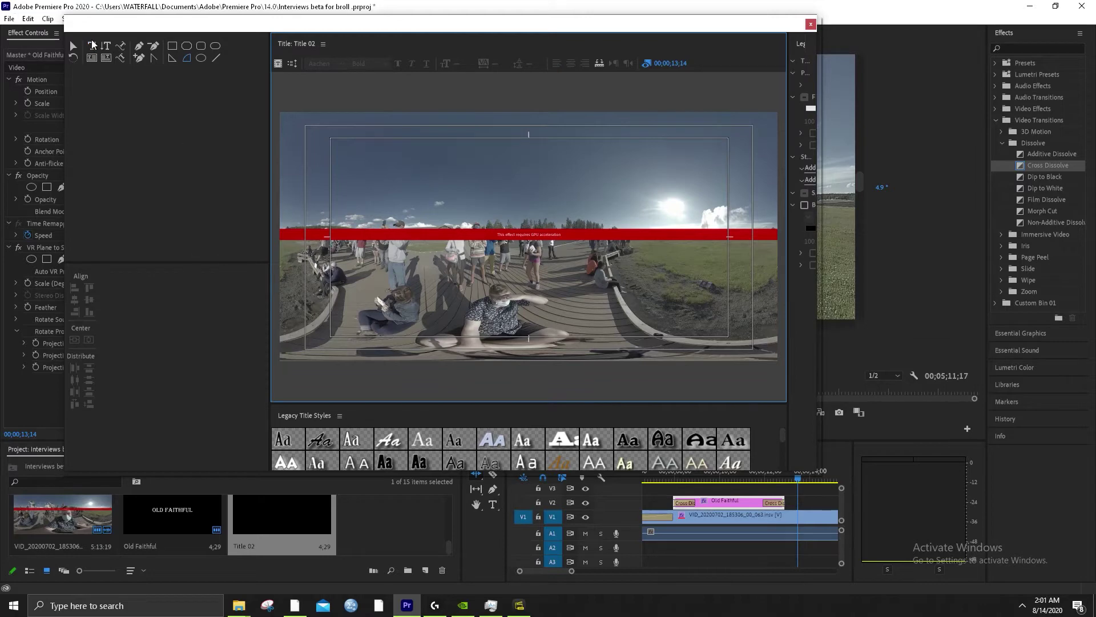
left_click(91, 45)
left_click_drag(359, 147, 543, 194)
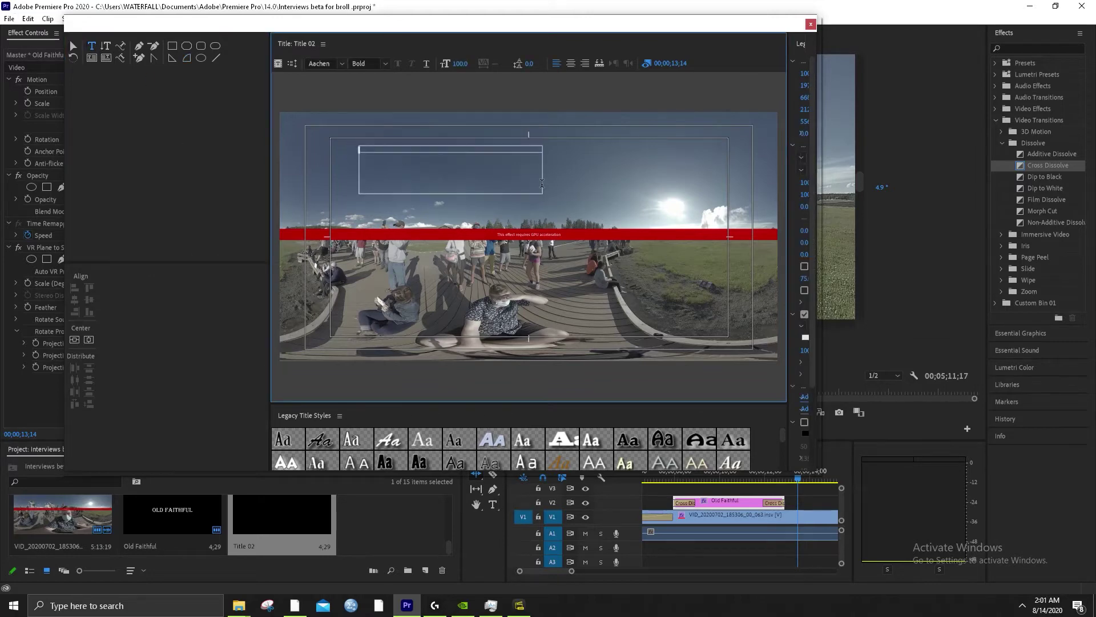
type("Bob Loblah's Law Blog")
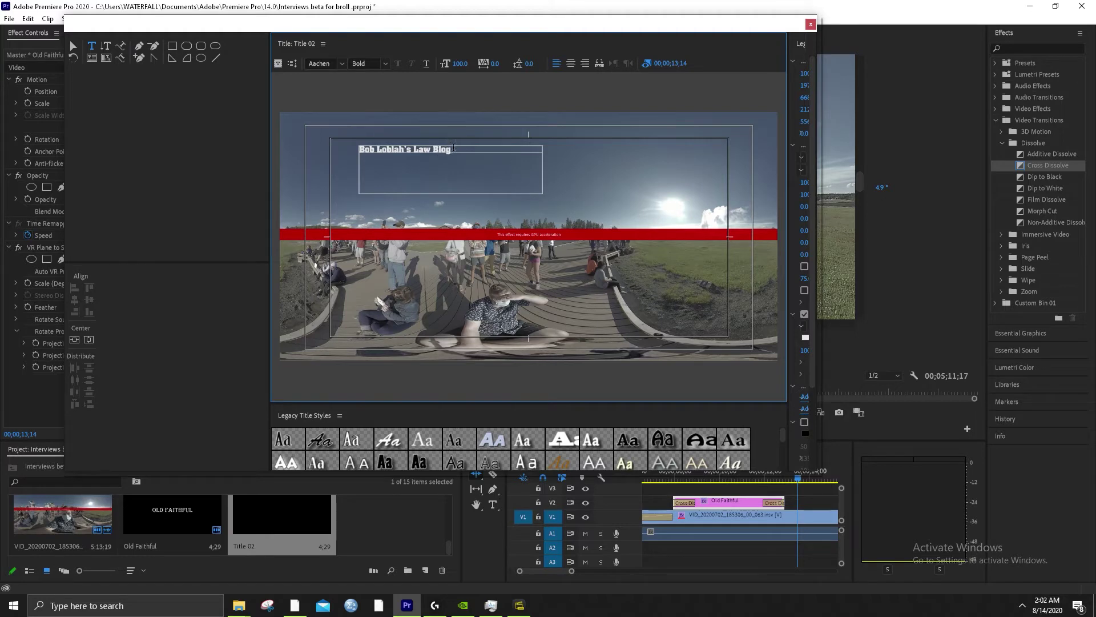
left_click_drag(450, 150, 351, 147)
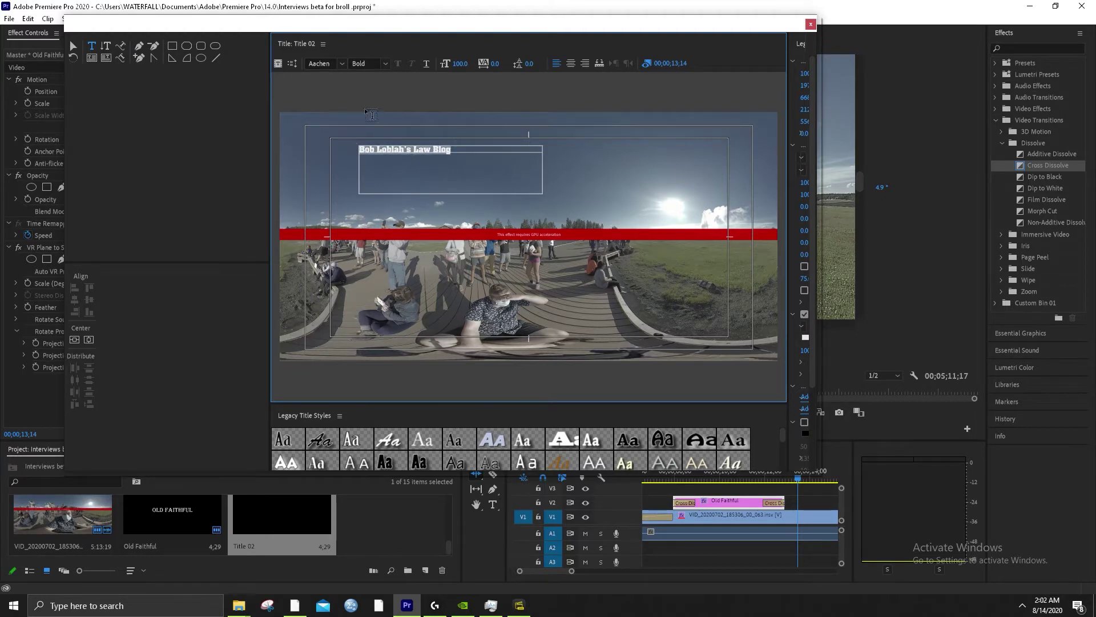
left_click(464, 62)
type("200")
key("Return")
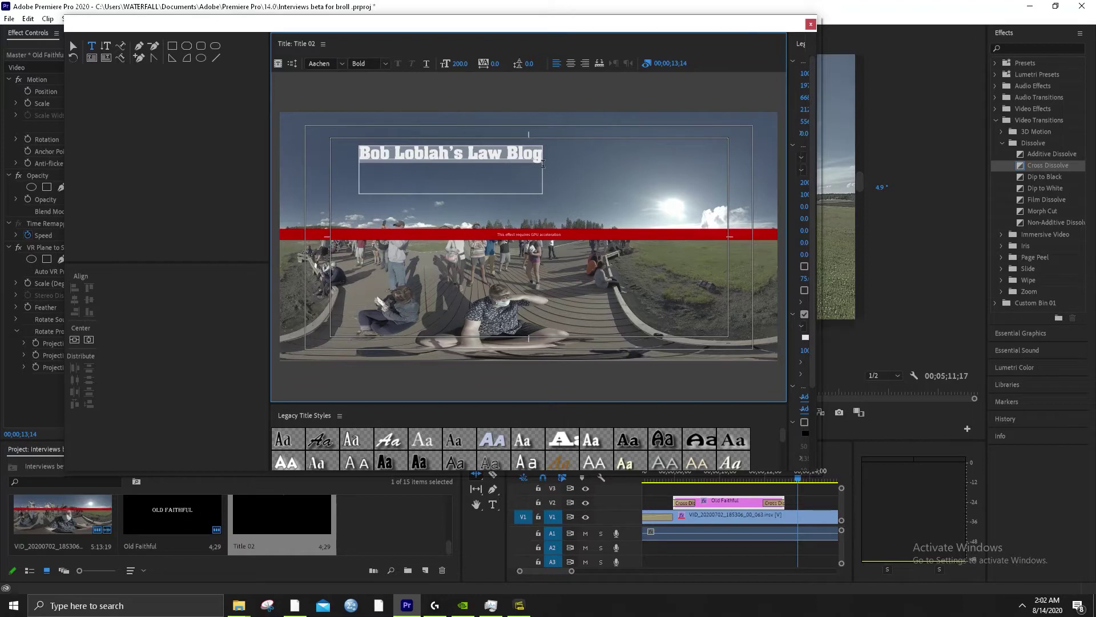
Widen the text box and enlarge the whole title line to font size 300
left_click(68, 45)
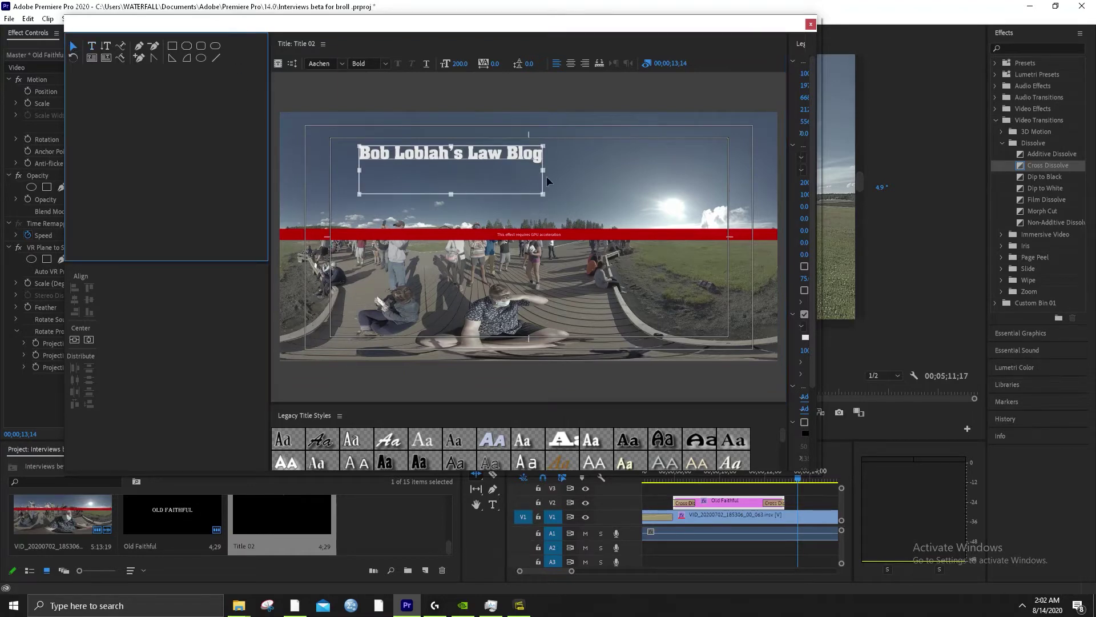
left_click_drag(544, 171, 655, 180)
left_click_drag(725, 187, 727, 188)
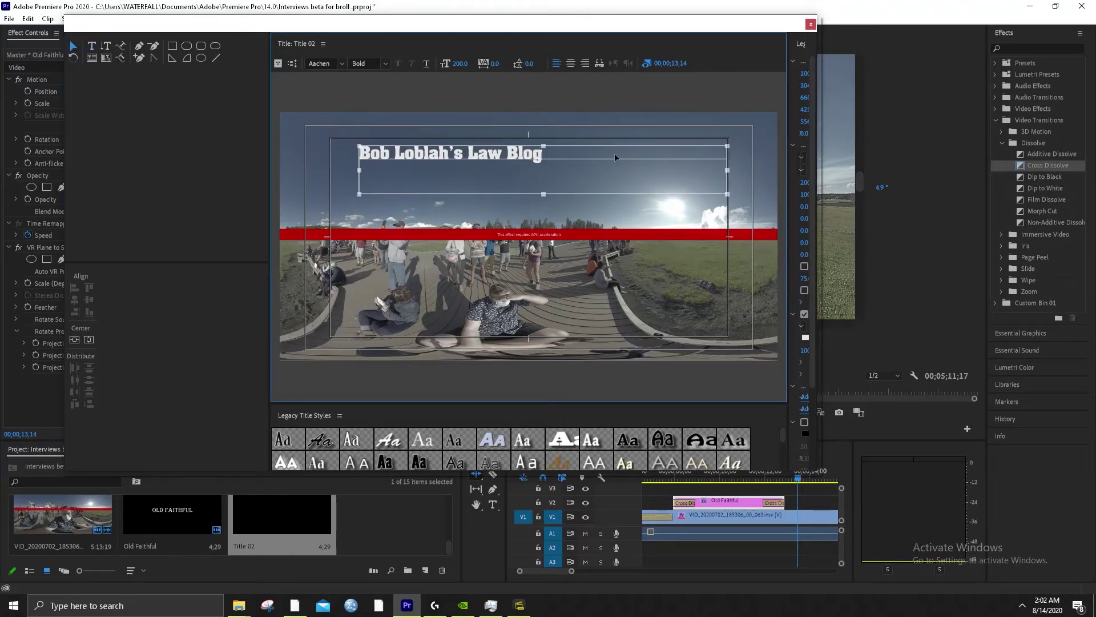
double_click(545, 153)
double_click(524, 152)
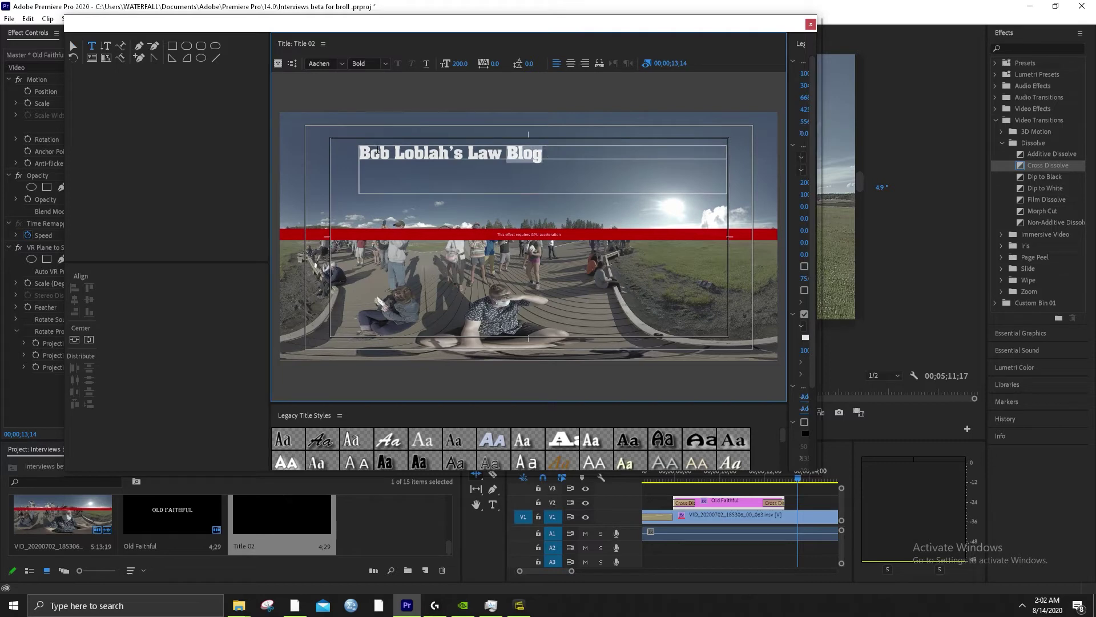
left_click(363, 156)
left_click_drag(362, 154, 611, 159)
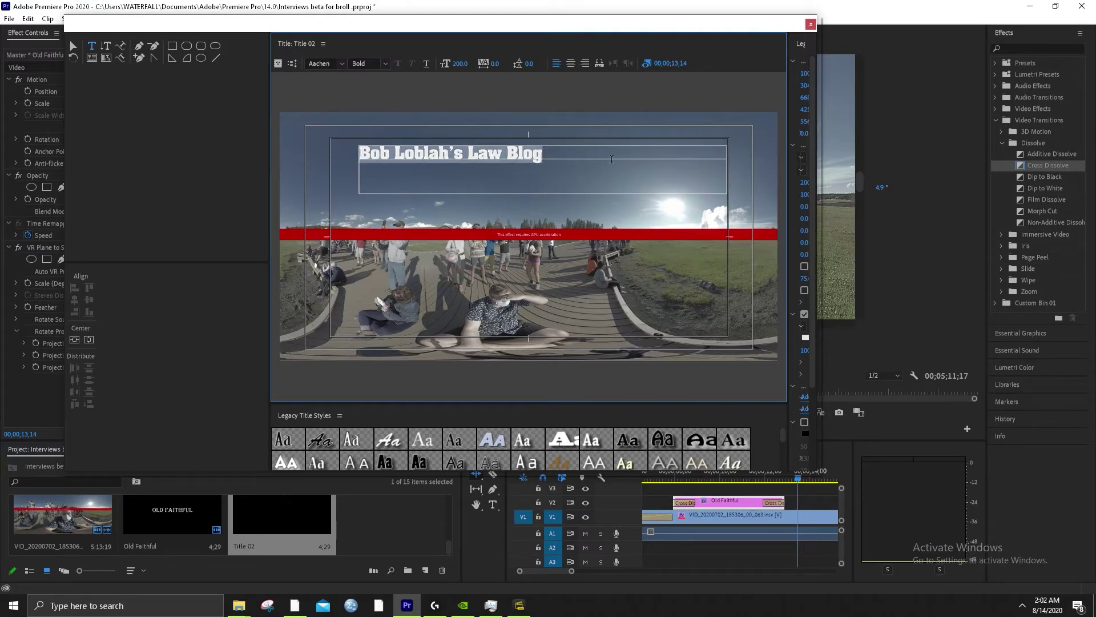
left_click(465, 61)
type("300")
key("Return")
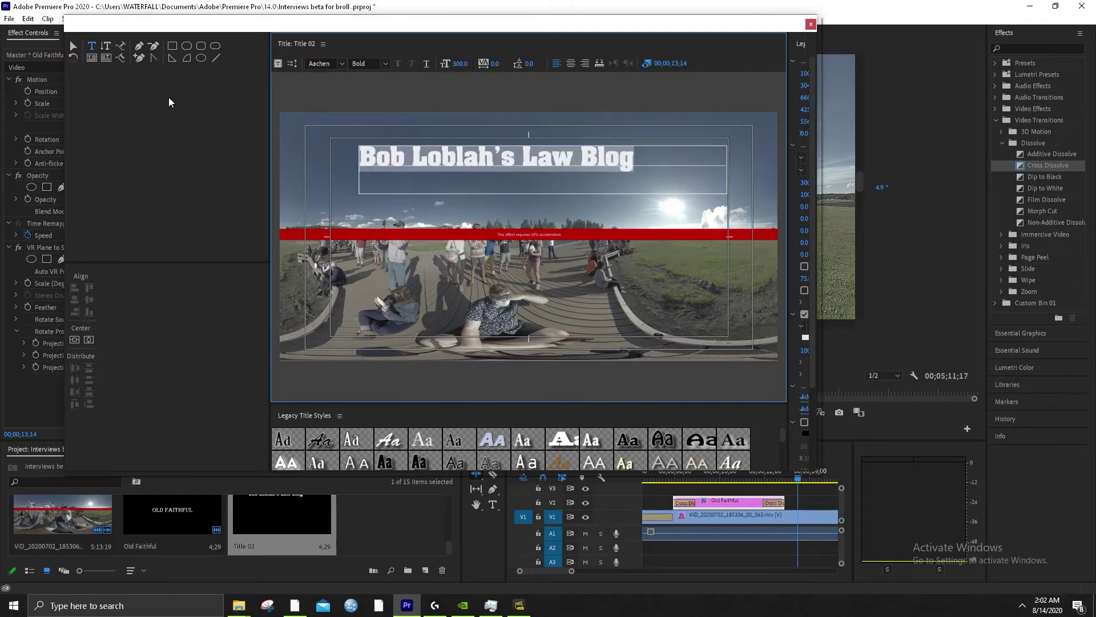
Fit the text box to one line, centre it both ways, and close the title editor
left_click(74, 340)
left_click(88, 340)
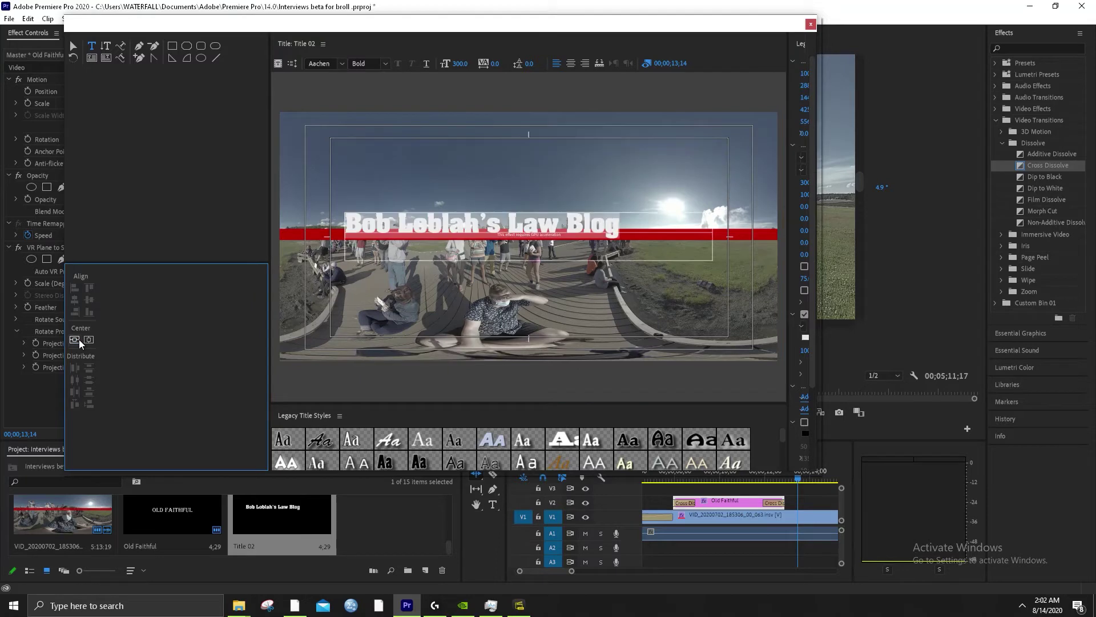
left_click(456, 198)
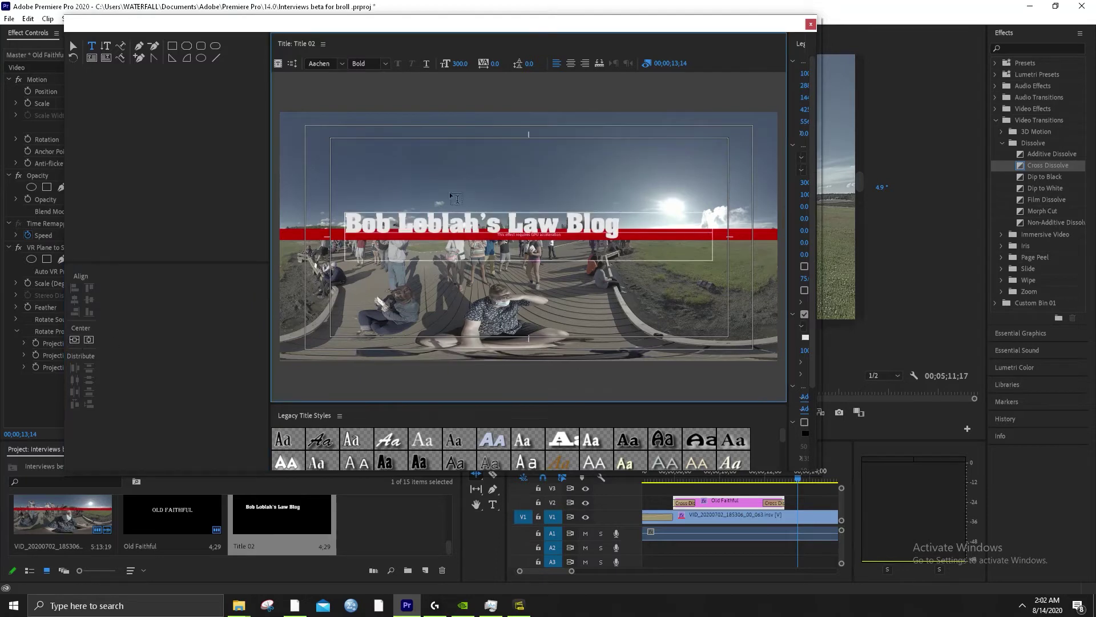
left_click(71, 47)
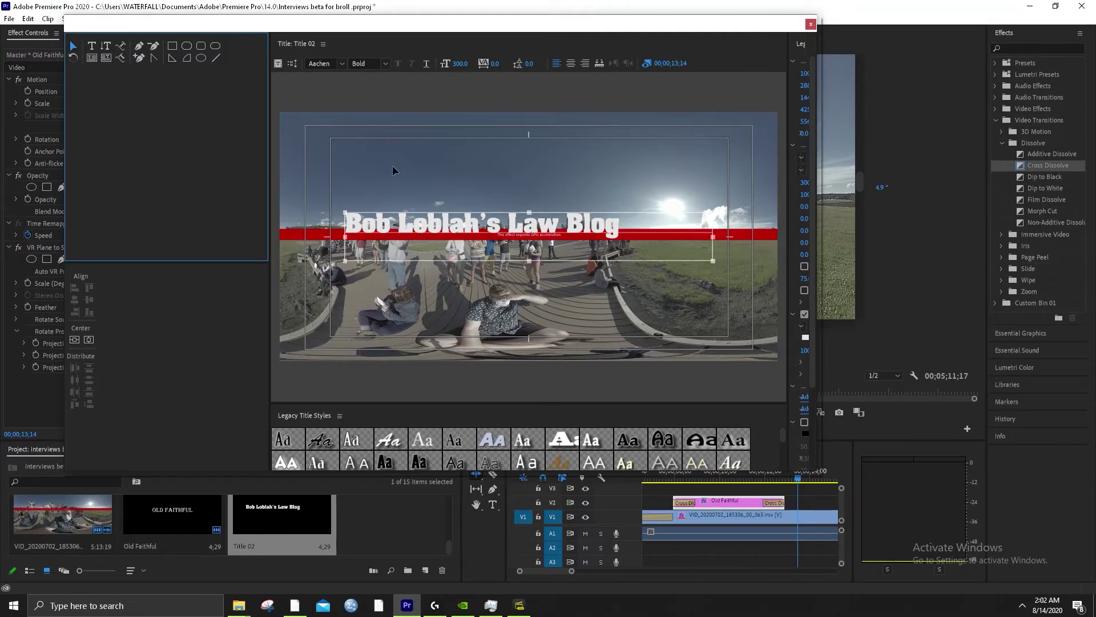
left_click_drag(713, 238, 623, 236)
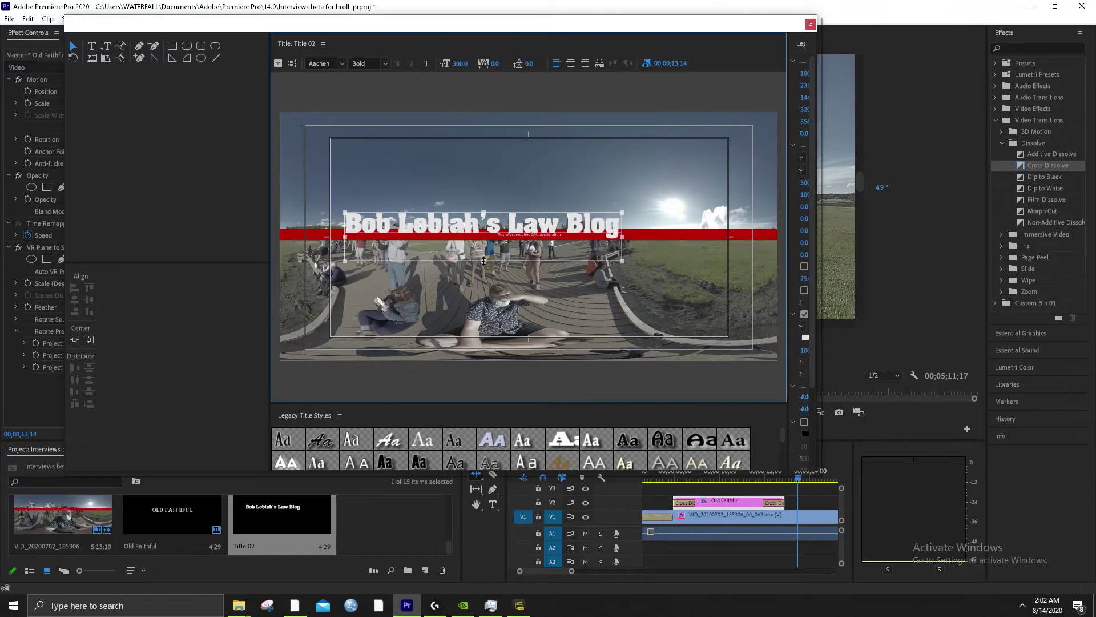
left_click_drag(484, 261, 483, 236)
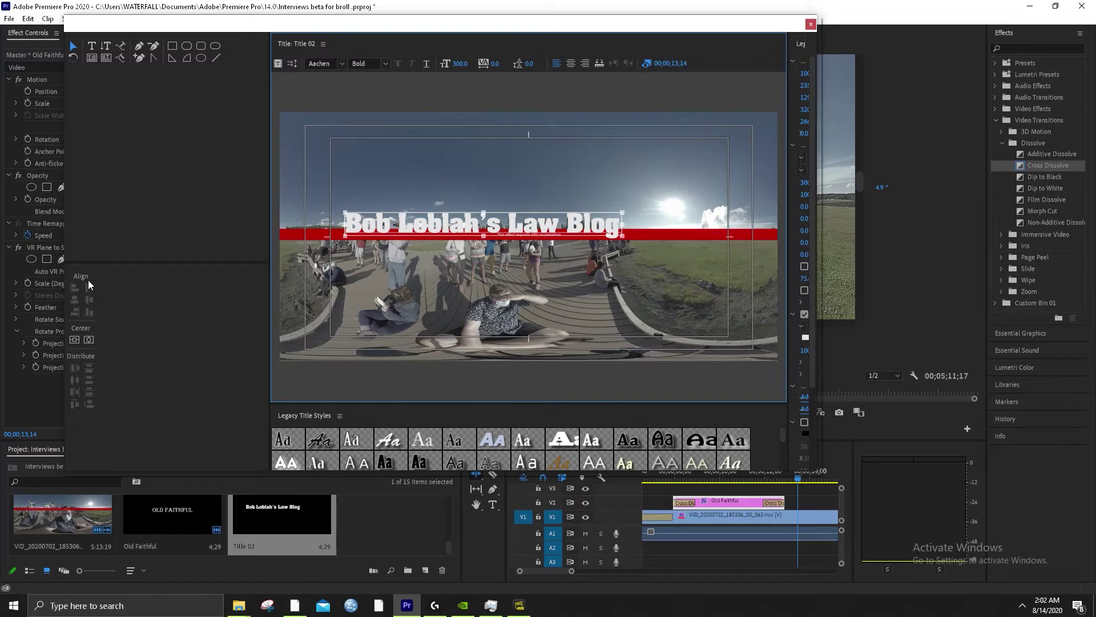
left_click(74, 339)
left_click(88, 339)
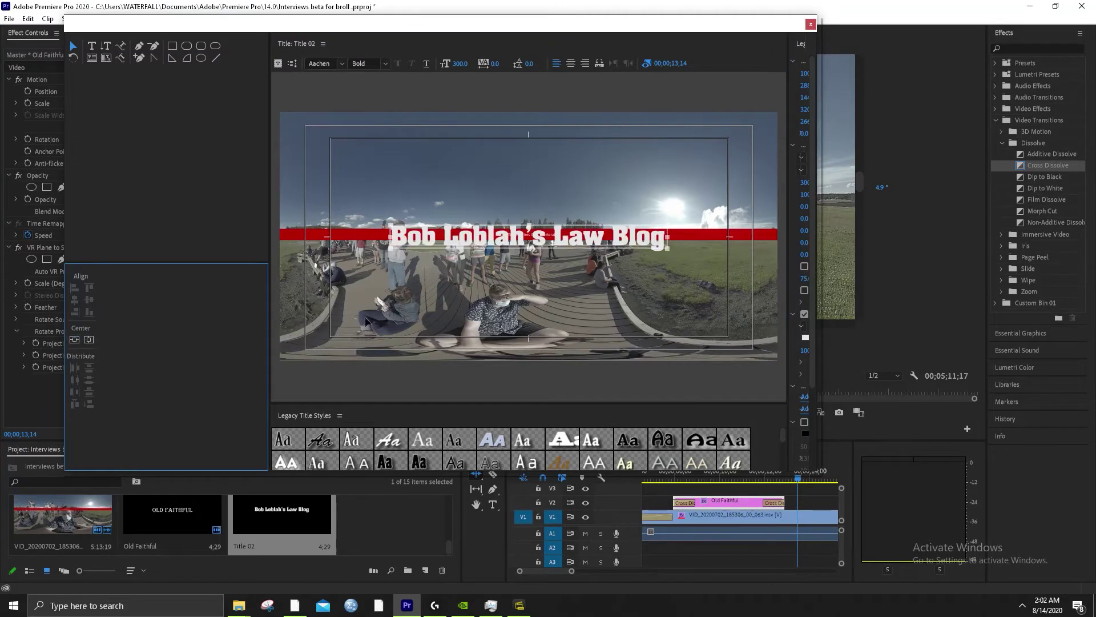
left_click(811, 25)
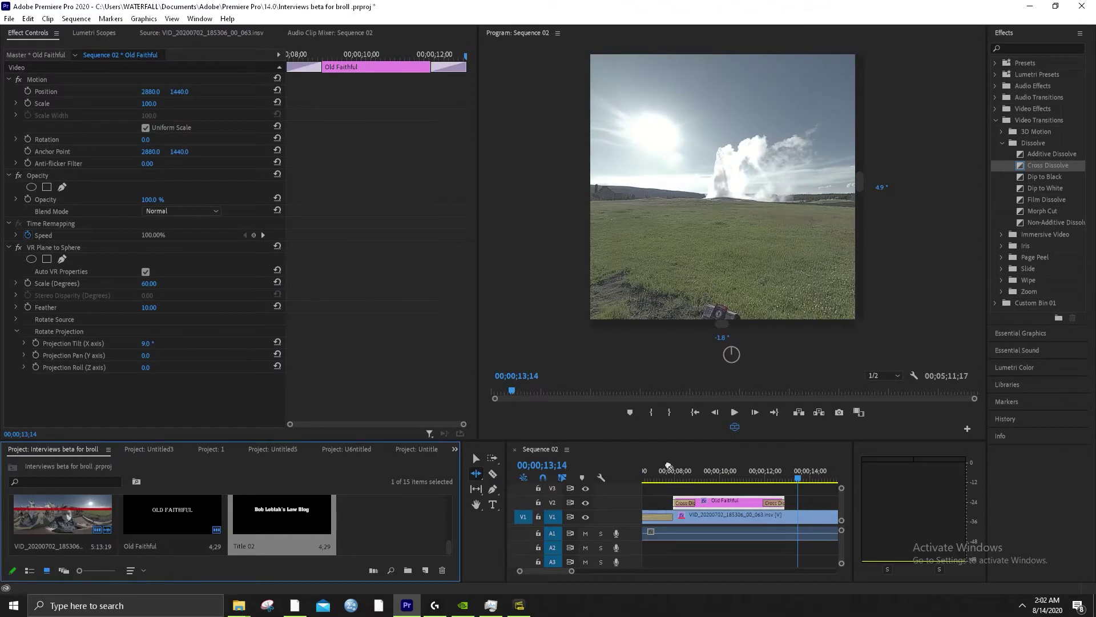
Drag VR Plane to Sphere from Video Effects > Immersive Video onto the Title 02 clip
scroll(762, 509, "down", 3)
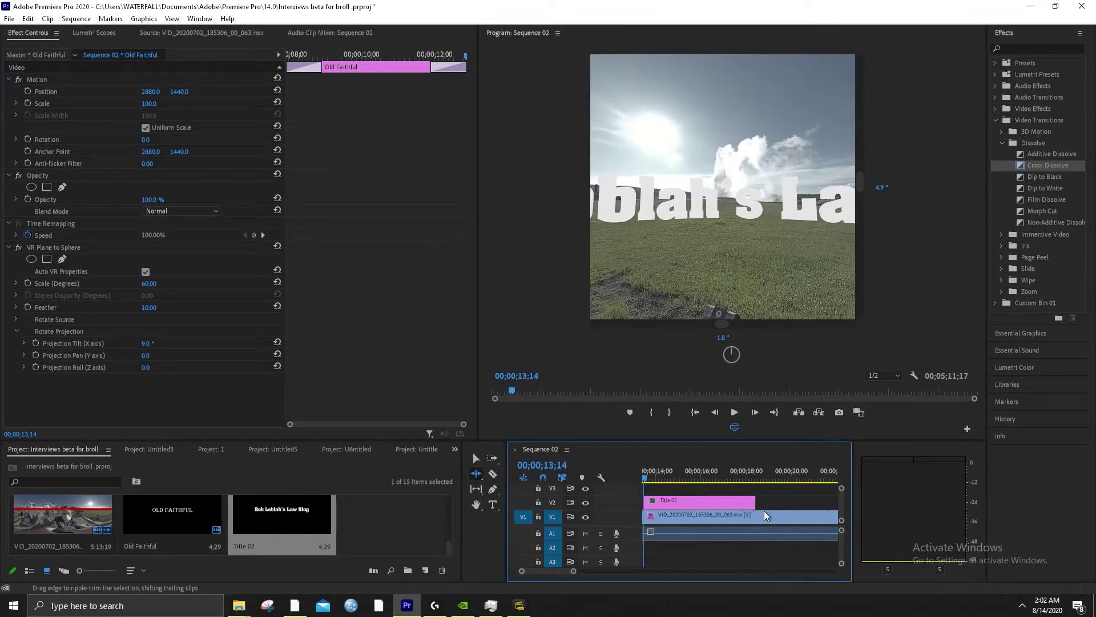
scroll(764, 511, "up", 2)
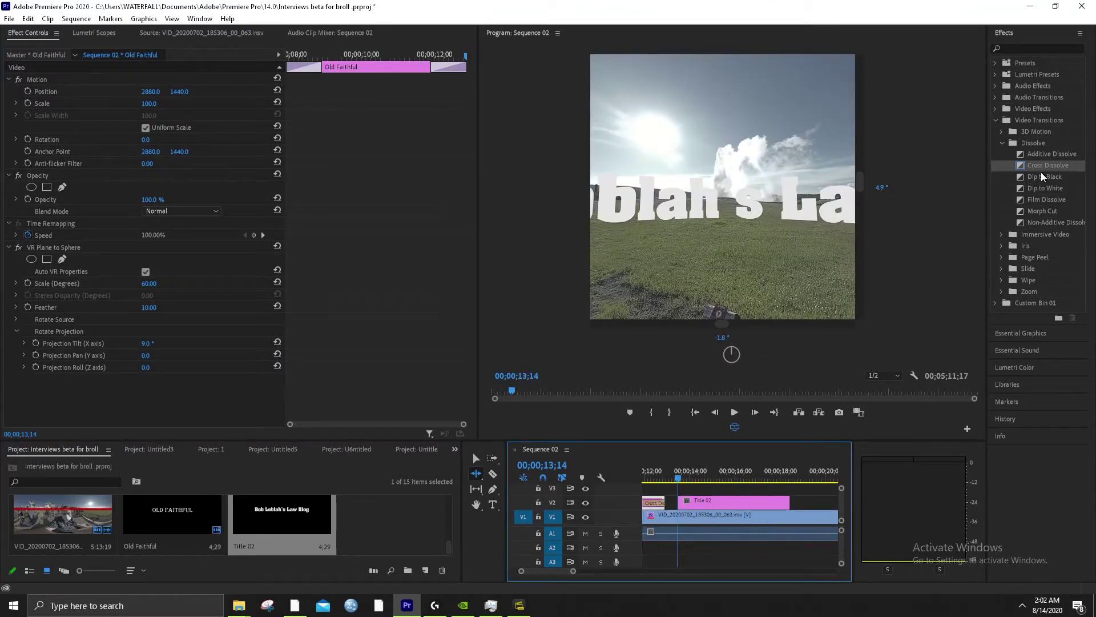
left_click(996, 121)
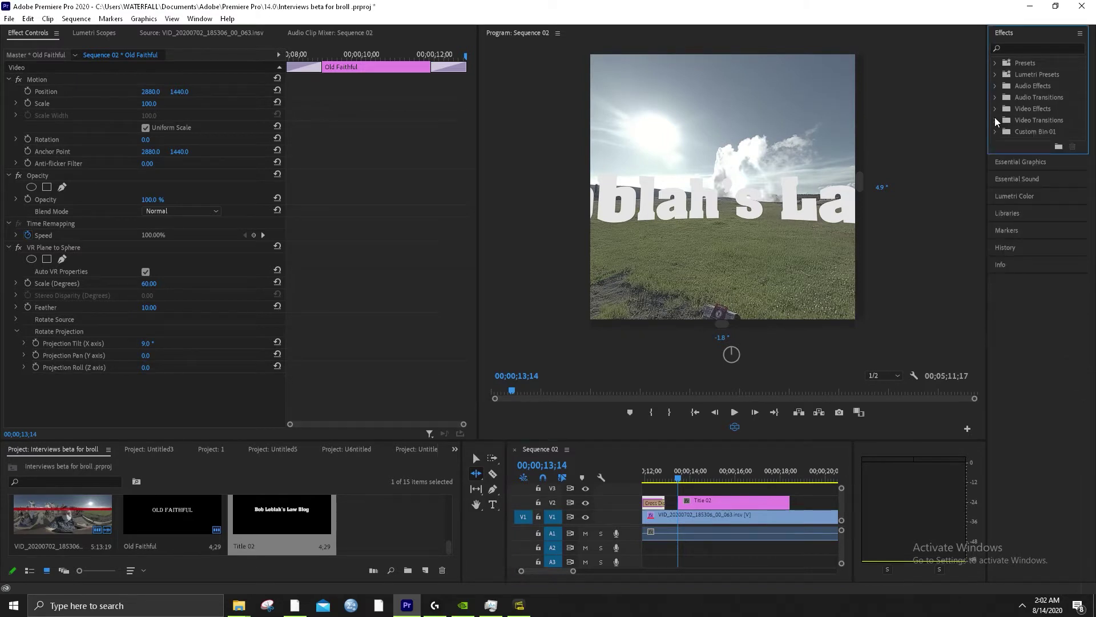
left_click(996, 108)
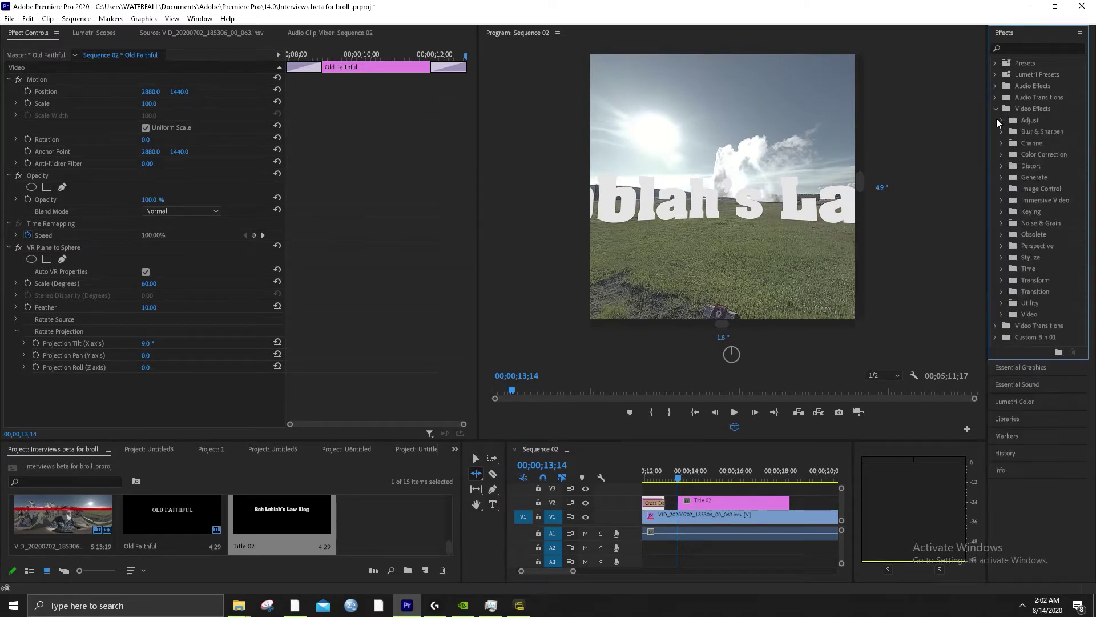
left_click(1001, 200)
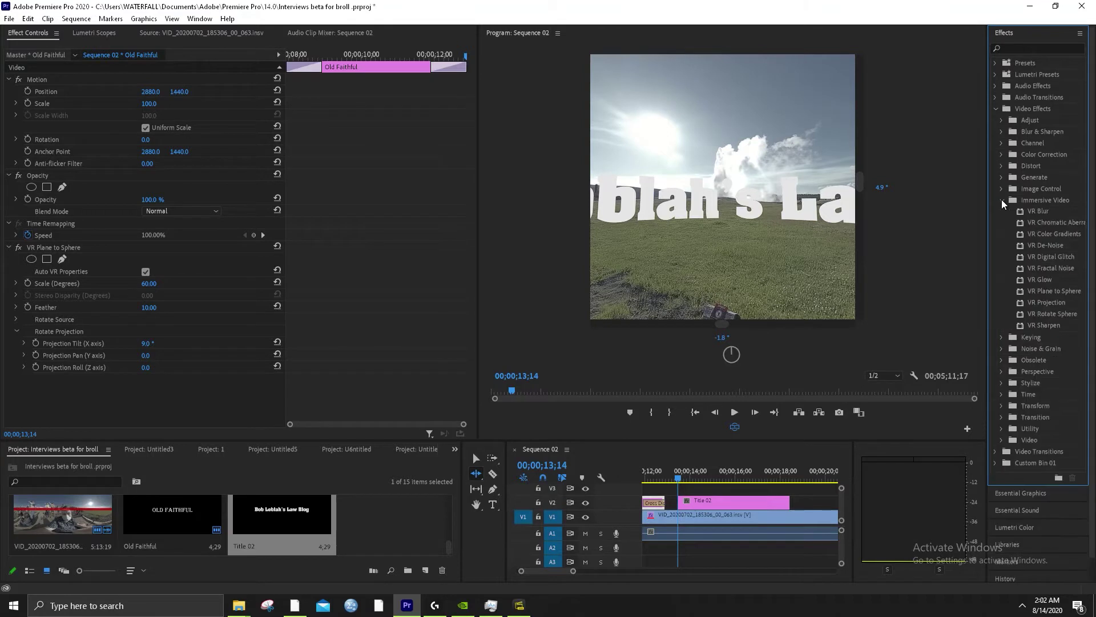
left_click(1031, 288)
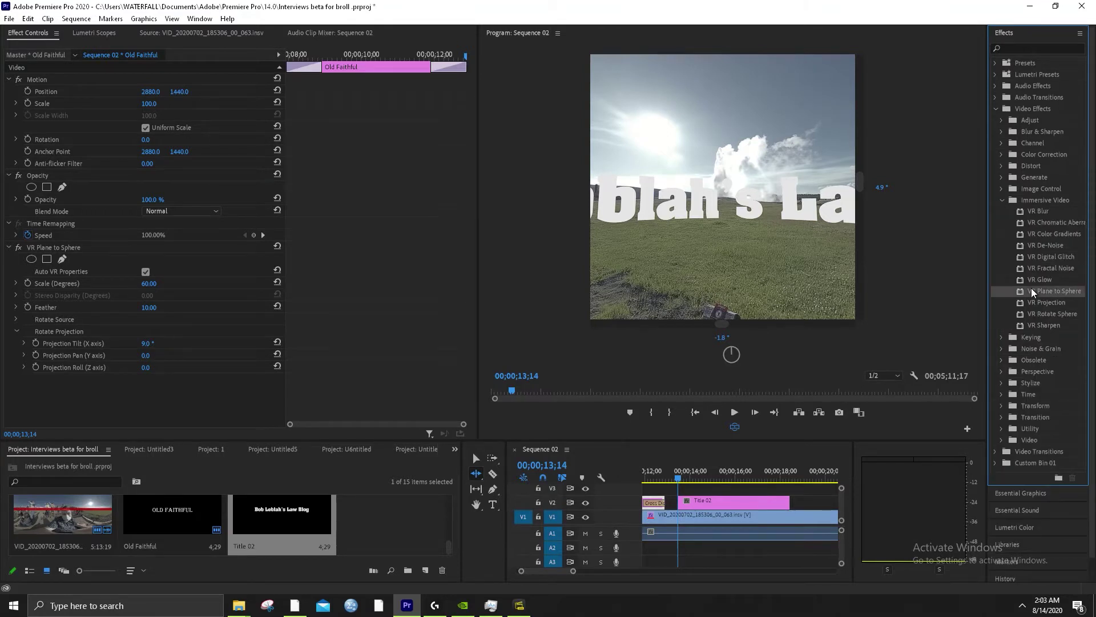
left_click_drag(1047, 289, 726, 500)
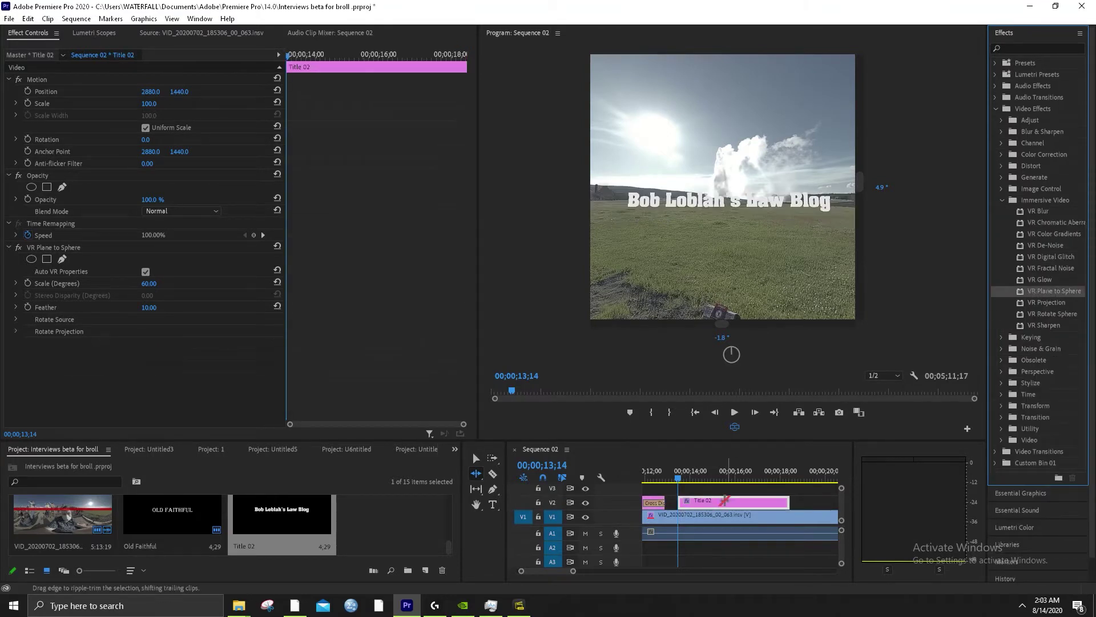
Copy the 9.0 Projection Tilt value from the Old Faithful title's VR Plane to Sphere
left_click(674, 190)
scroll(687, 507, "up", 2)
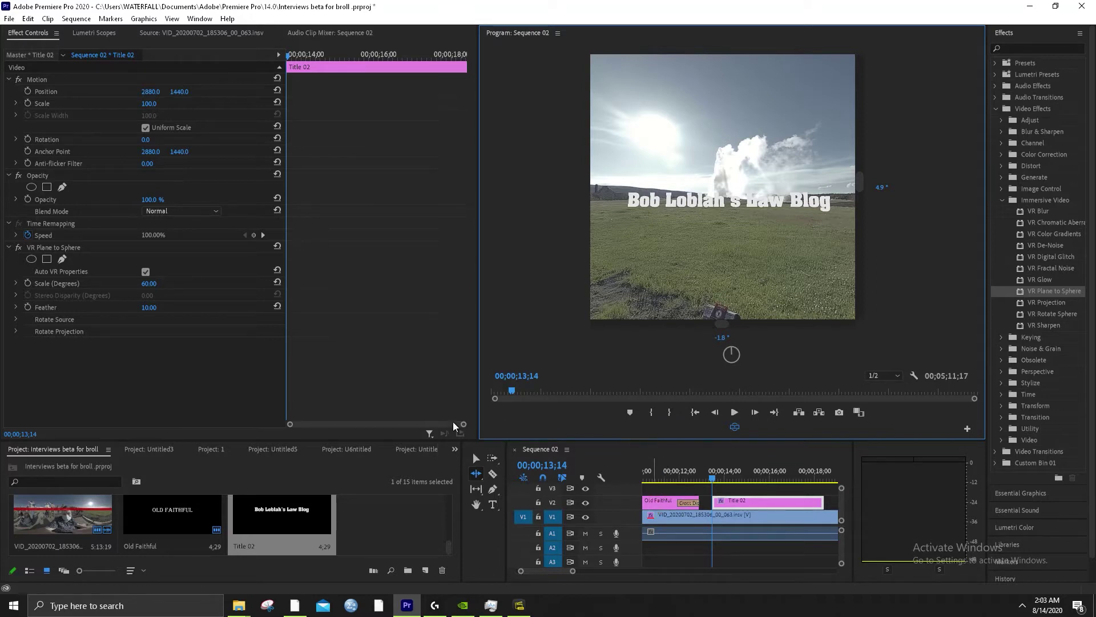
left_click(475, 459)
left_click(658, 504)
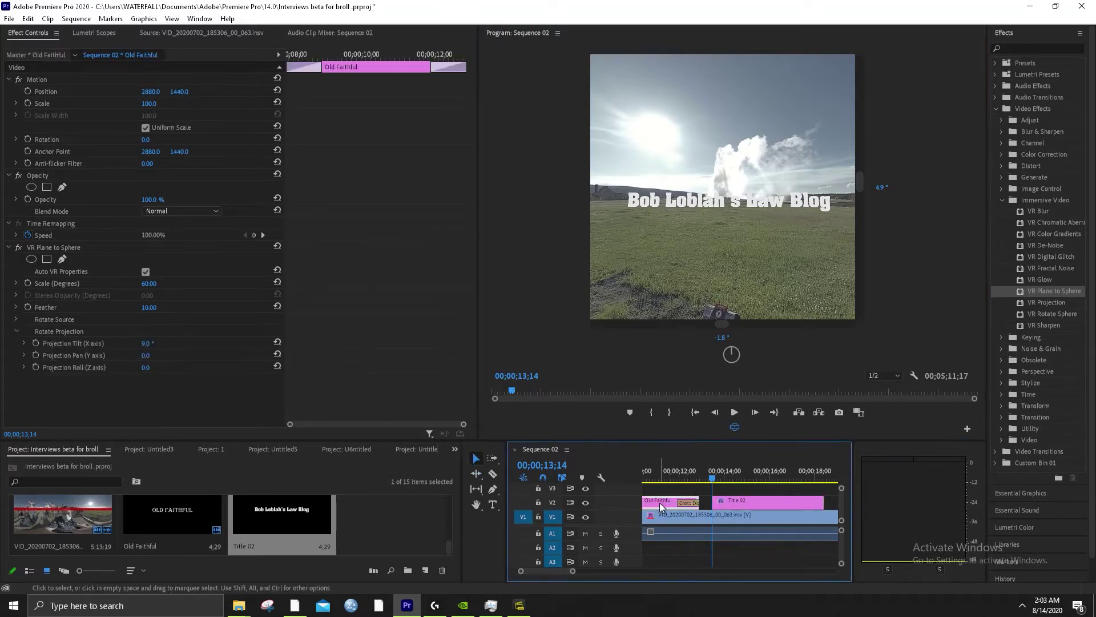
left_click(675, 474)
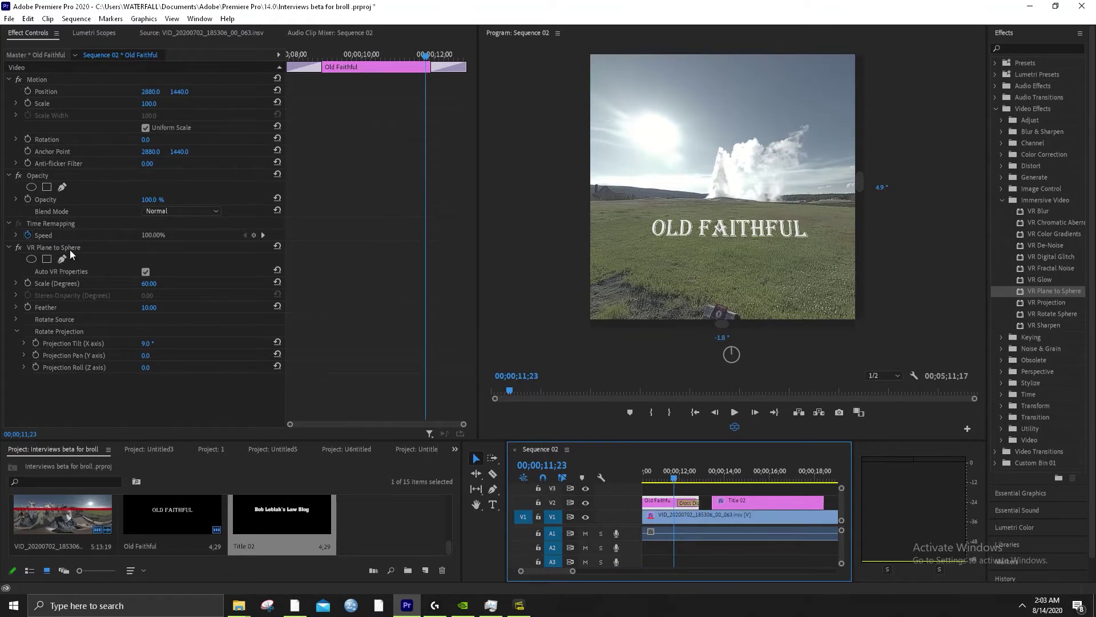
left_click(107, 248)
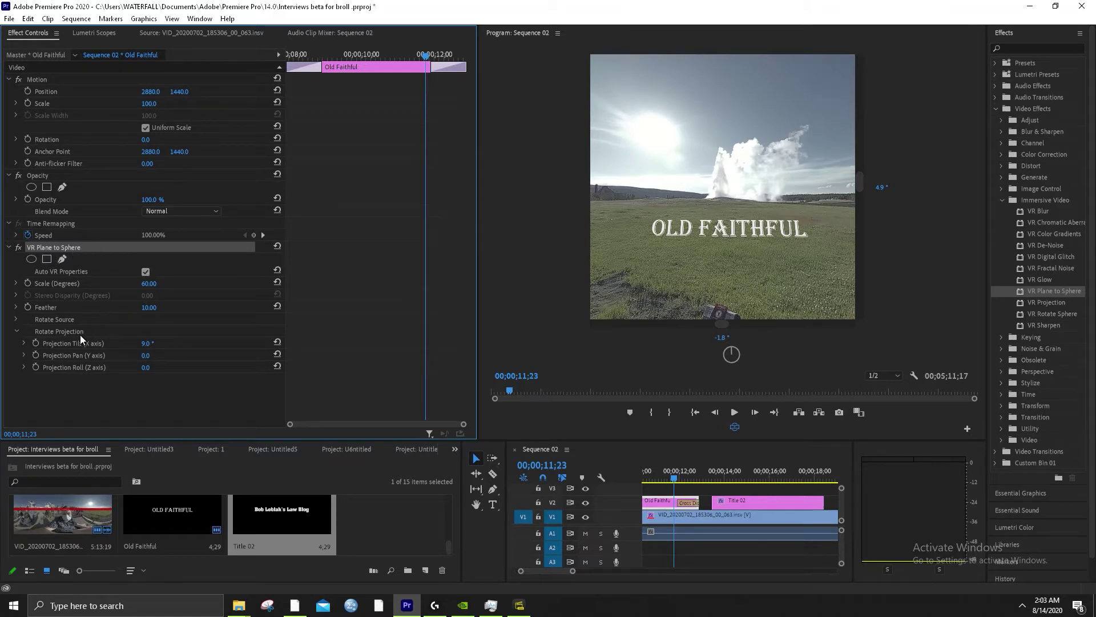
left_click(149, 344)
right_click(157, 346)
left_click(187, 379)
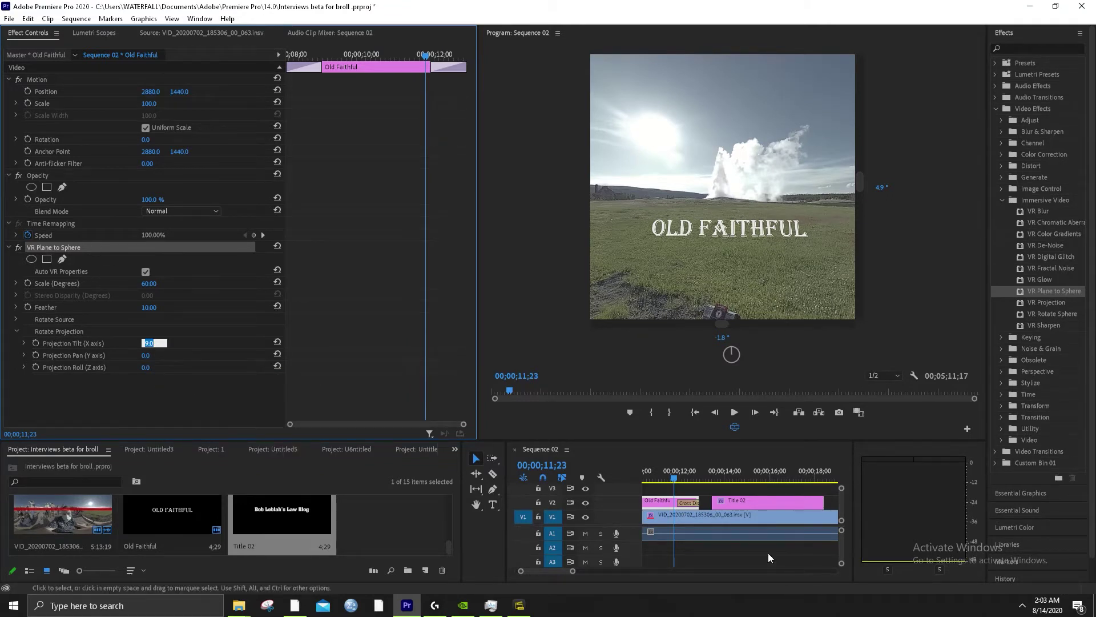
Set Title 02's Projection Tilt under Rotate Projection to 9
left_click(743, 500)
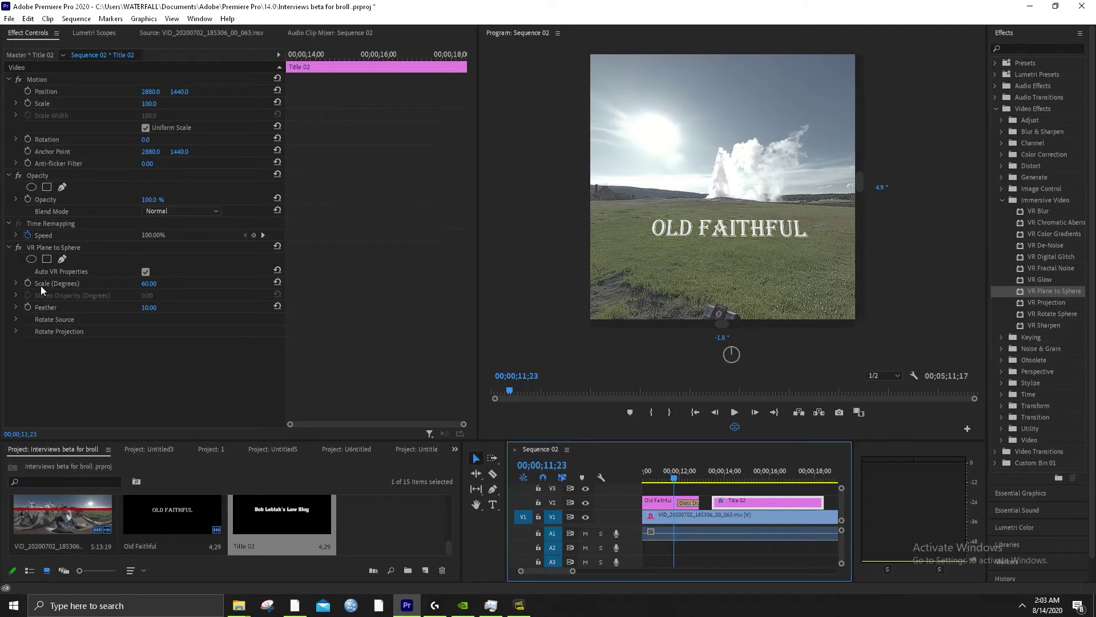
left_click(15, 331)
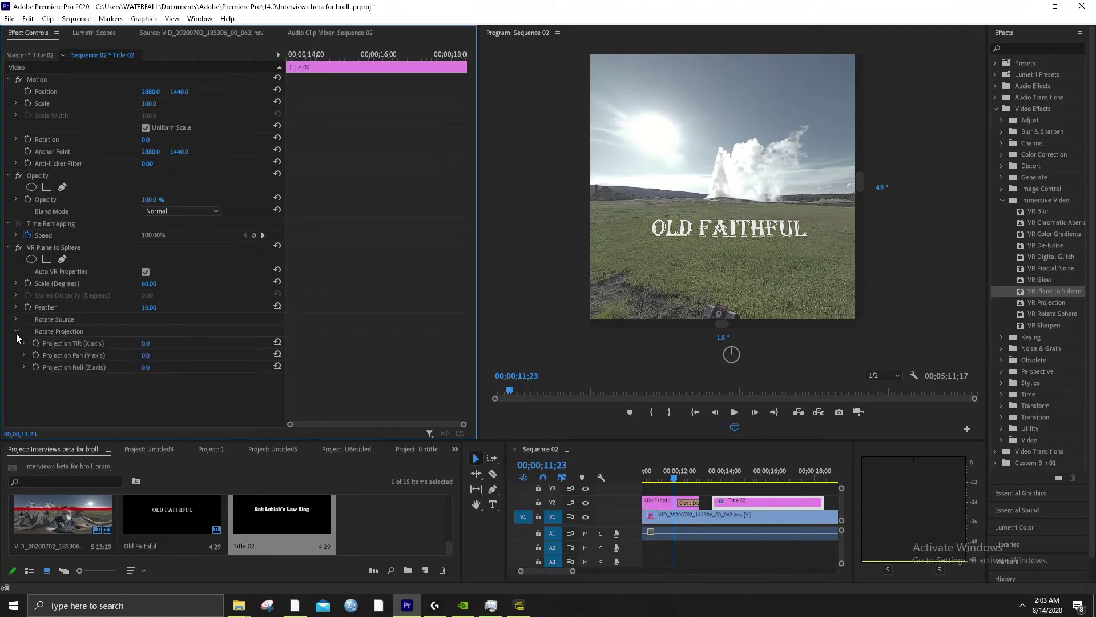
left_click(147, 356)
left_click(150, 343)
type("9")
key("Return")
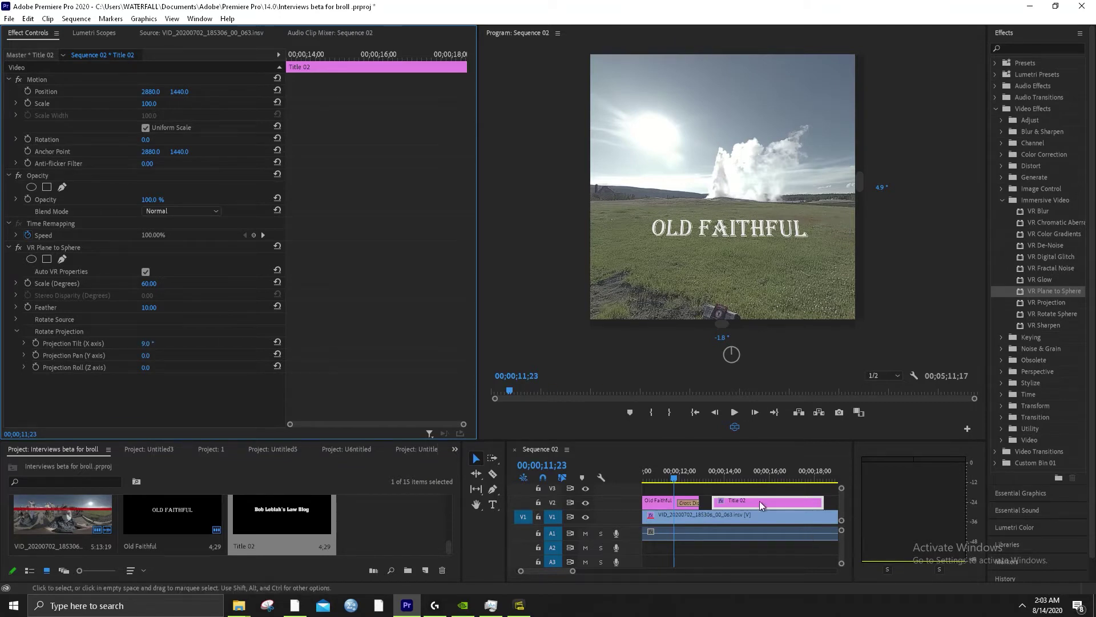
Jump between the blog title and the Old Faithful title to compare their tilt
left_click(730, 475)
left_click_drag(731, 477, 754, 477)
left_click(671, 475)
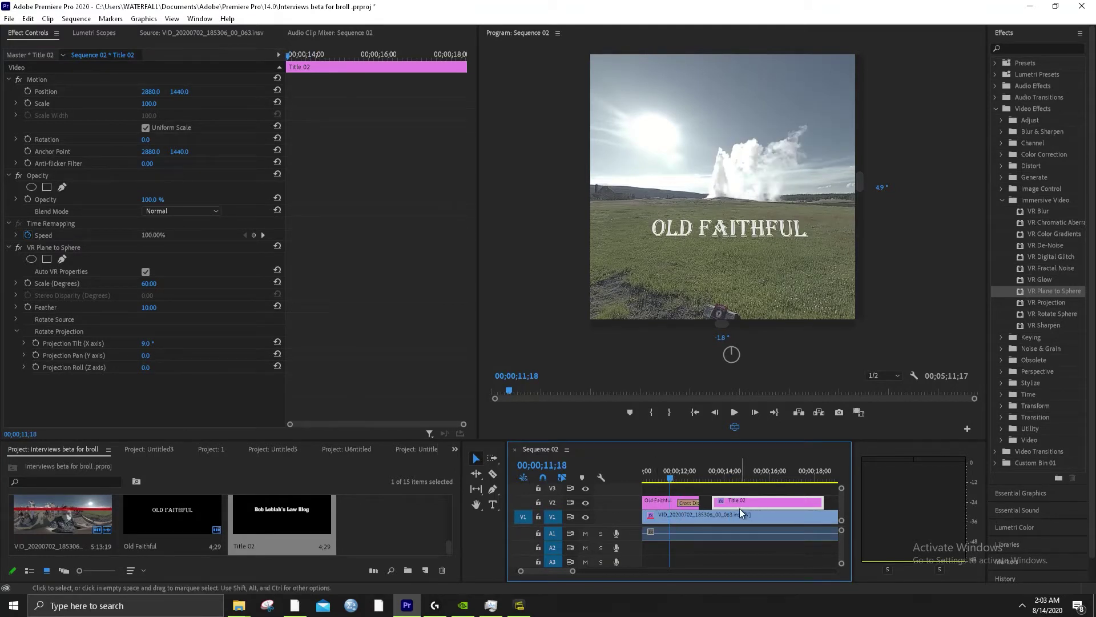
left_click(735, 474)
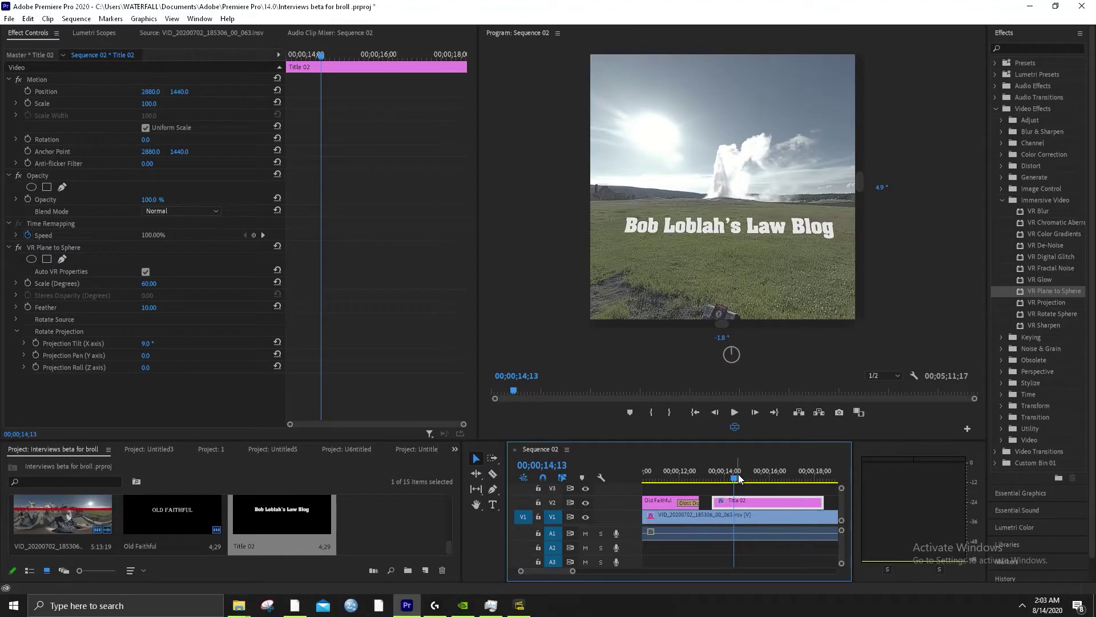
left_click(664, 474)
left_click(668, 504)
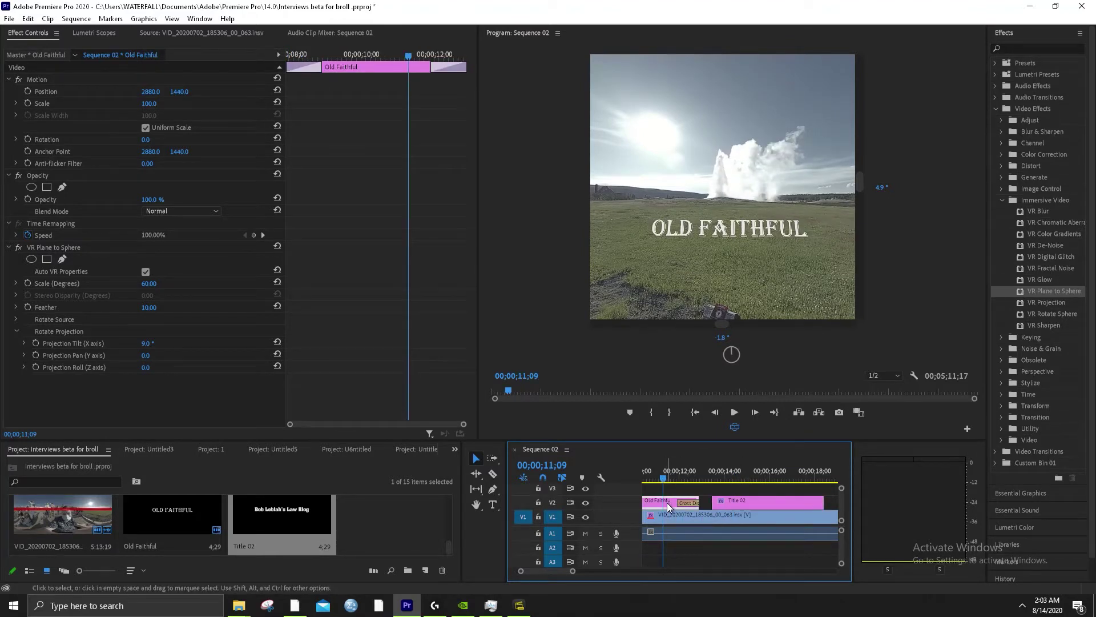
Duplicate the Old Faithful title item in the Project panel, creating Old Faithful Copy 01
right_click(668, 503)
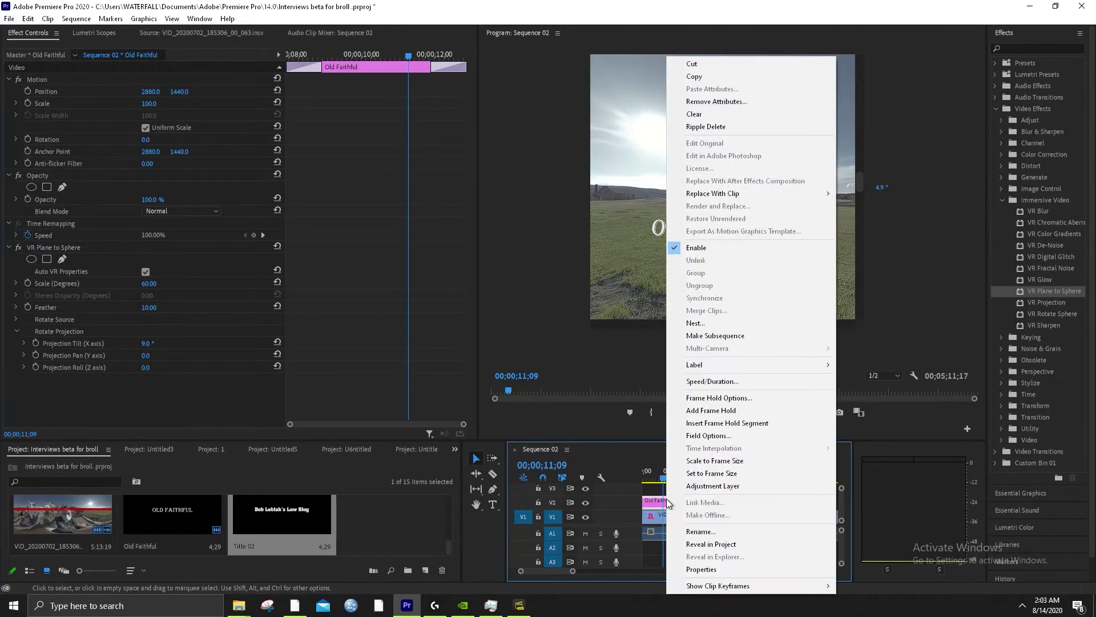
left_click(662, 499)
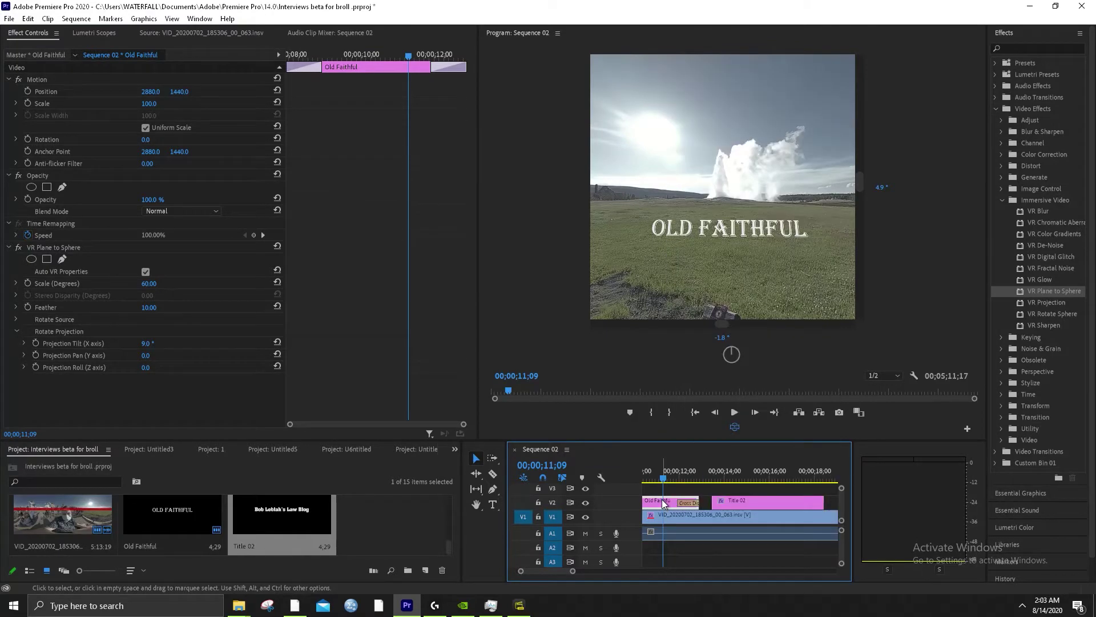
right_click(660, 499)
double_click(658, 500)
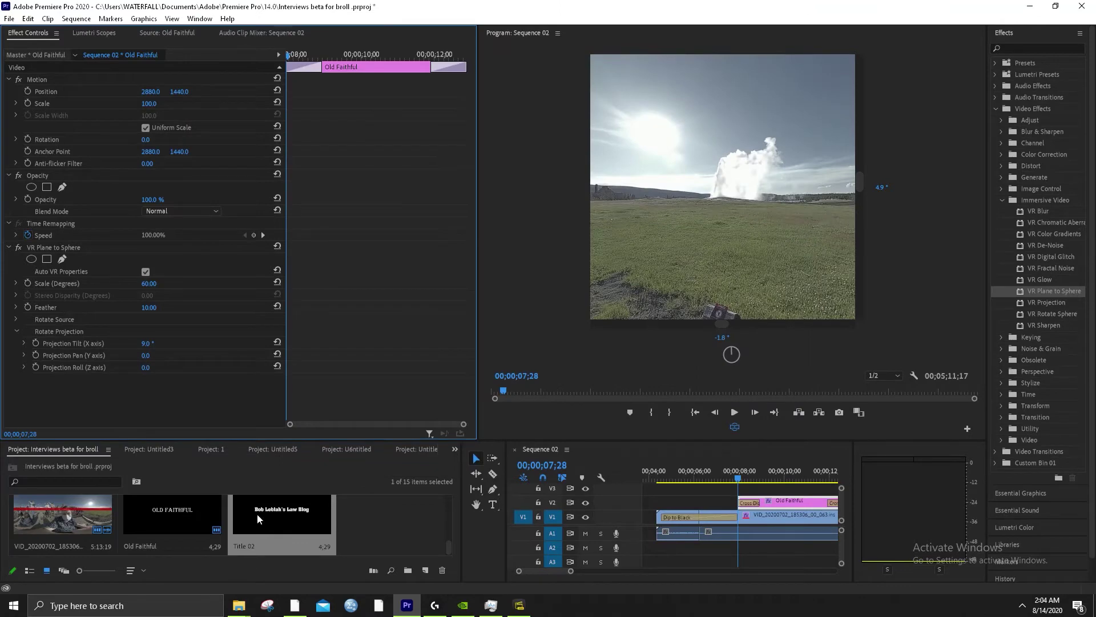
right_click(190, 511)
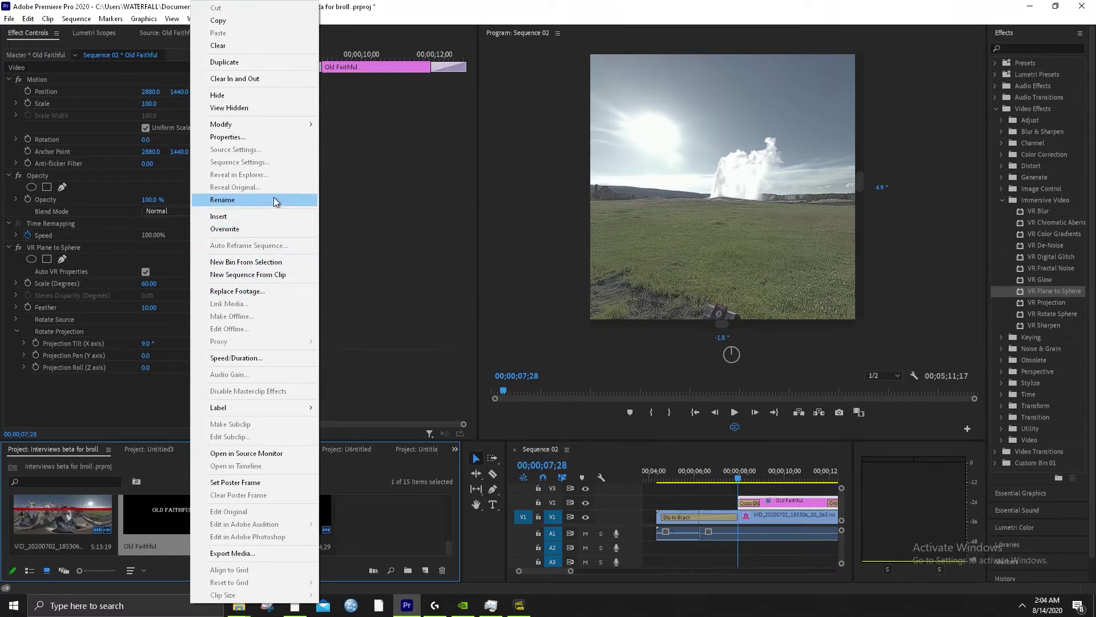
left_click(244, 62)
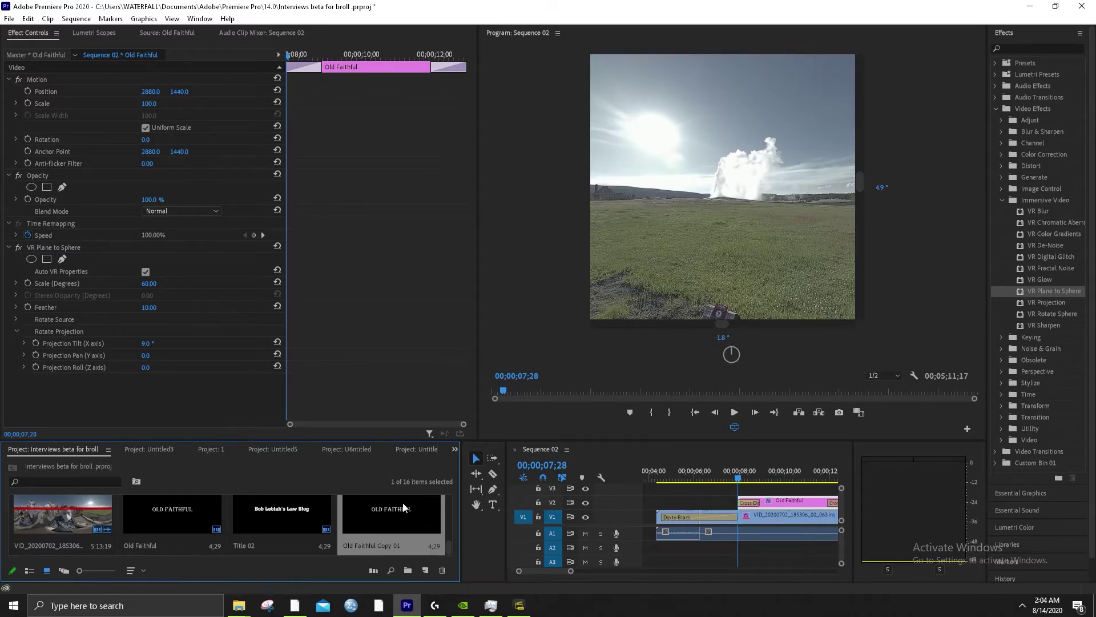
Try placing Old Faithful Copy 01 on the timeline, pasting at 00;00;27;05, then undo it
left_click_drag(403, 508, 718, 518)
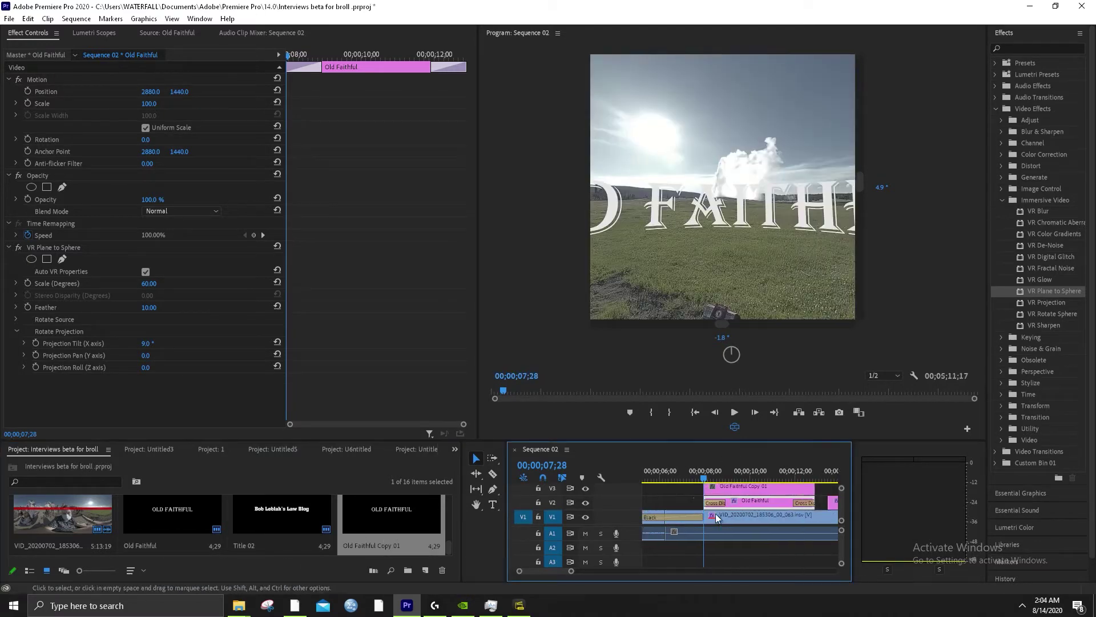
scroll(704, 519, "down", 3)
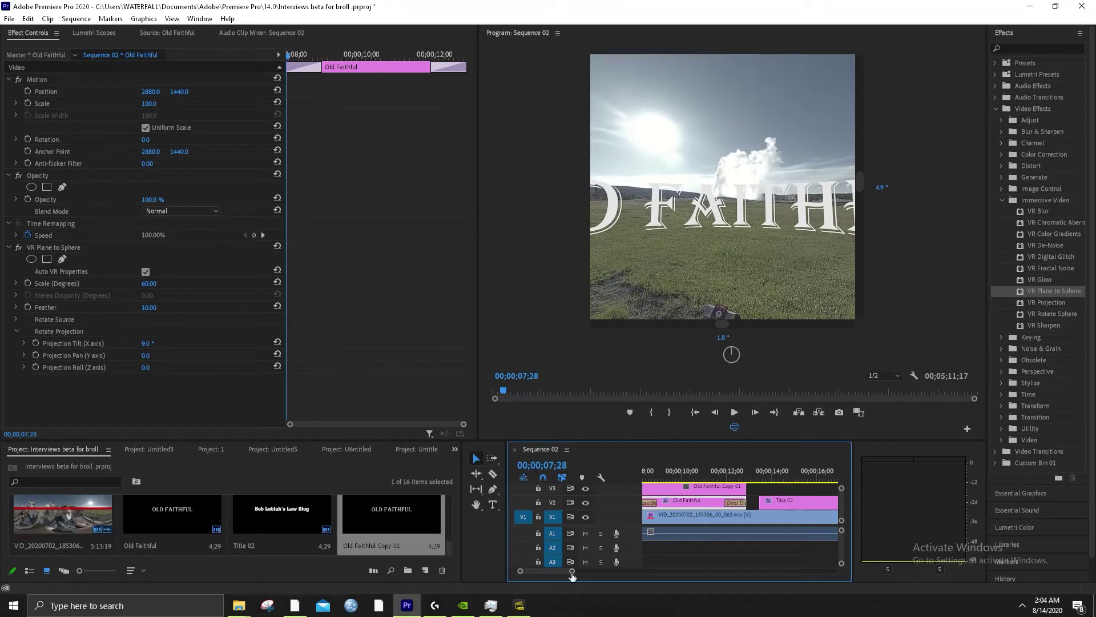
left_click_drag(572, 571, 608, 571)
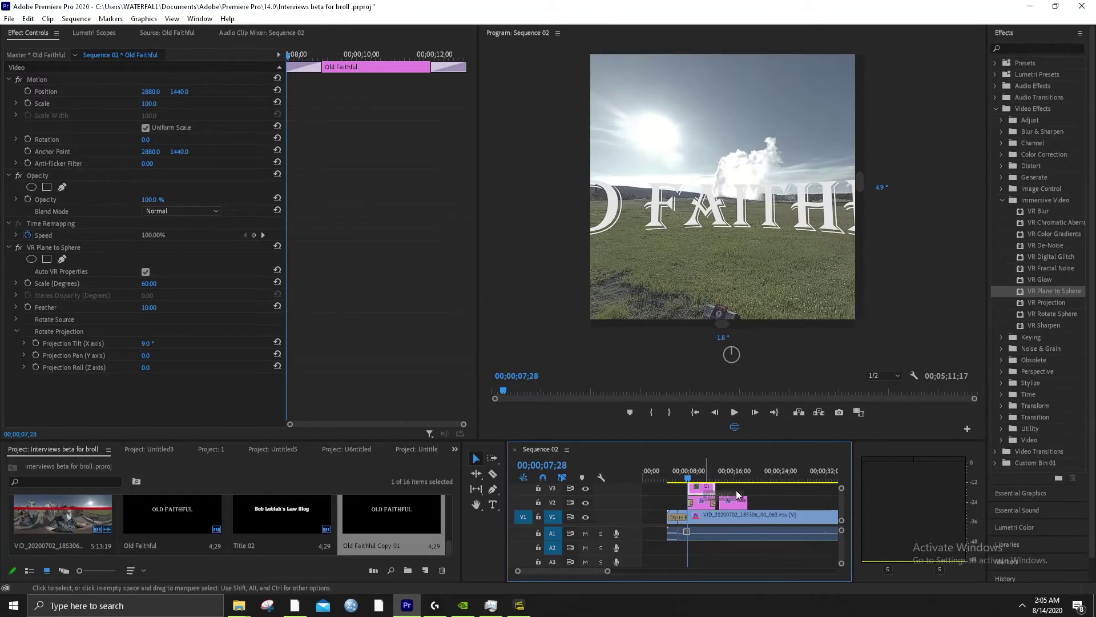
left_click_drag(737, 495, 772, 502)
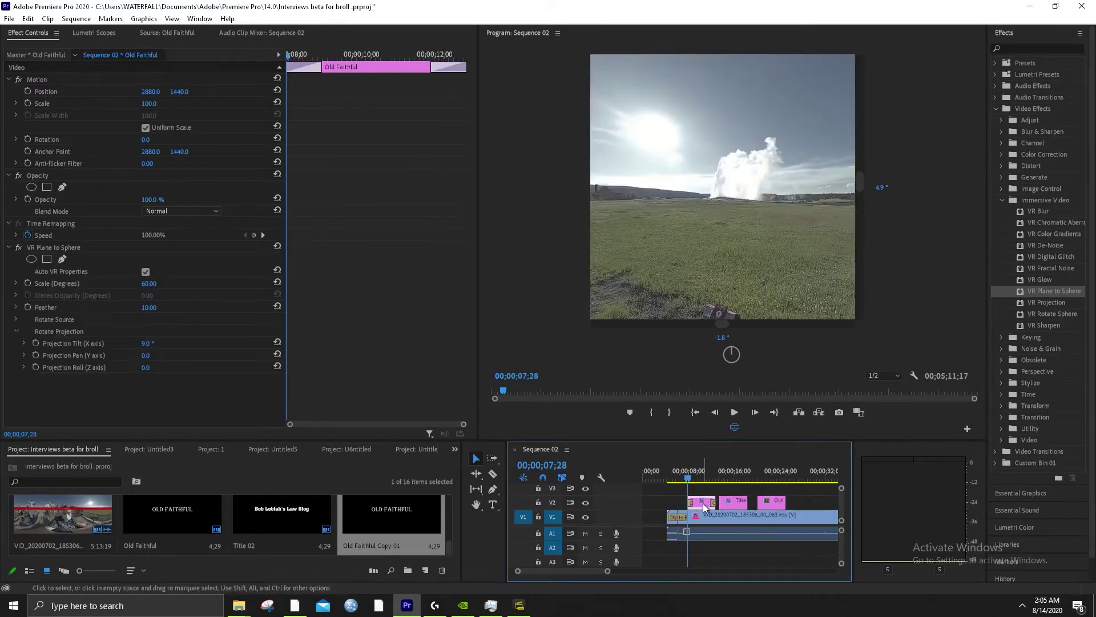
left_click(800, 480)
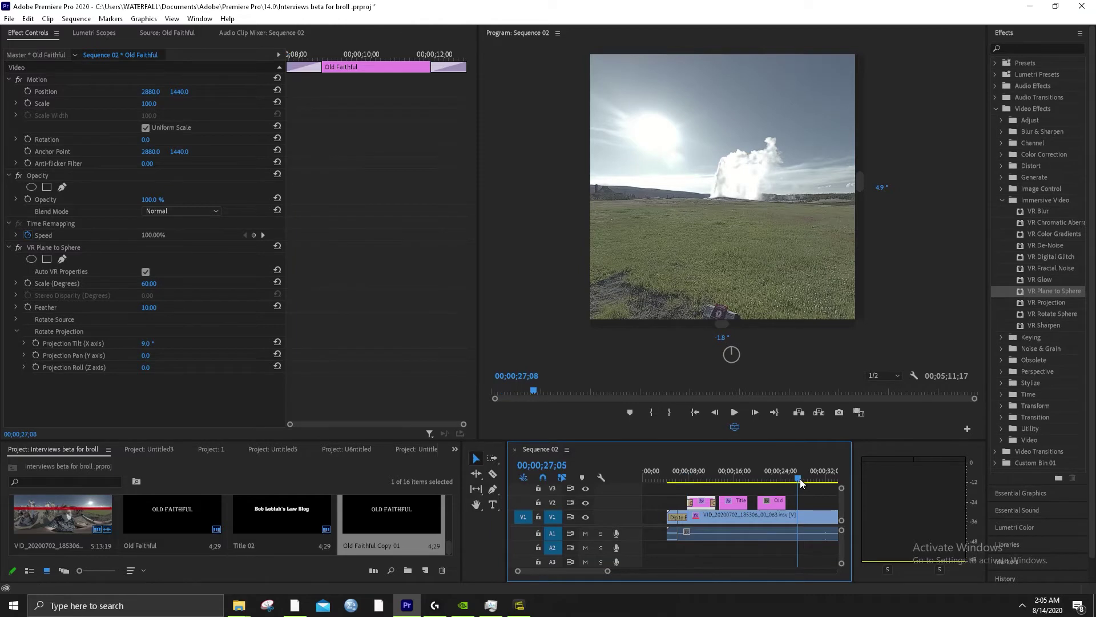
key("ctrl+v")
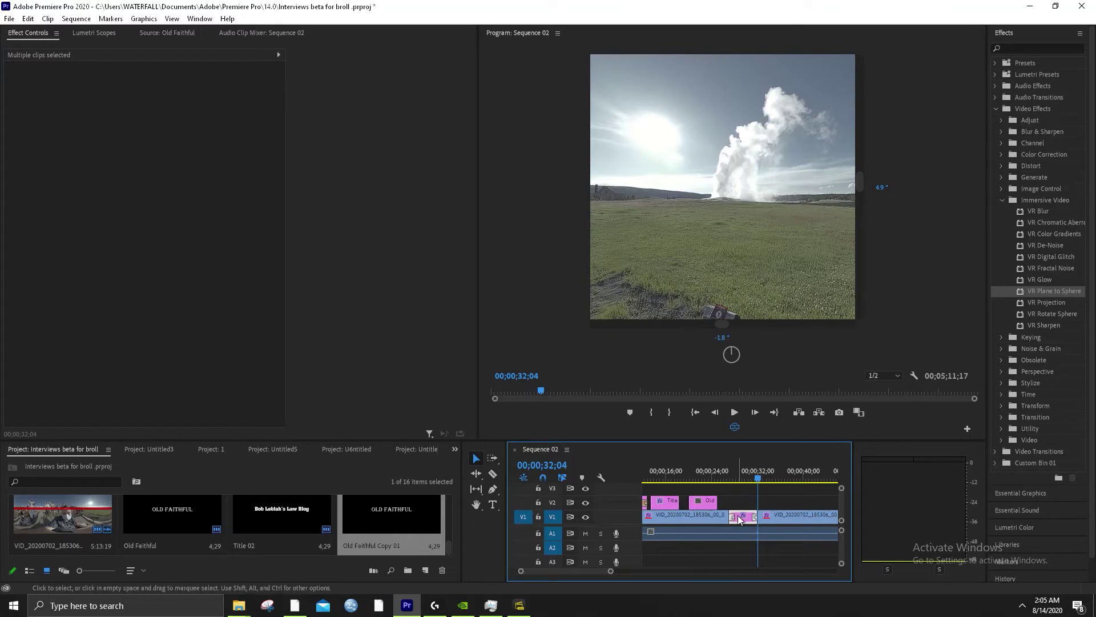
left_click_drag(742, 518, 742, 503)
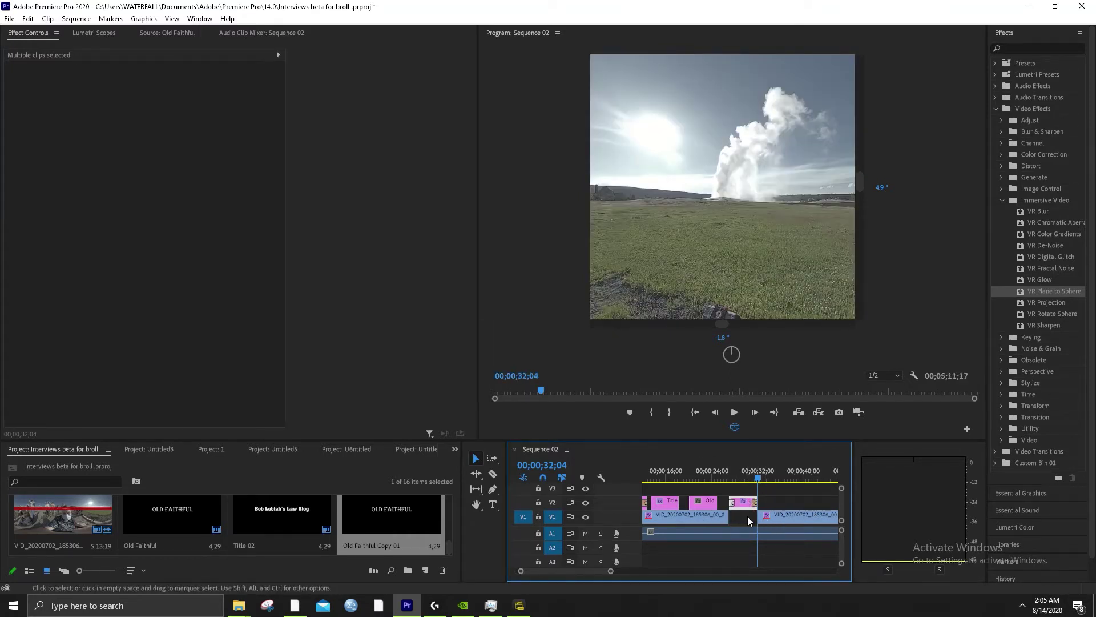
left_click(741, 476)
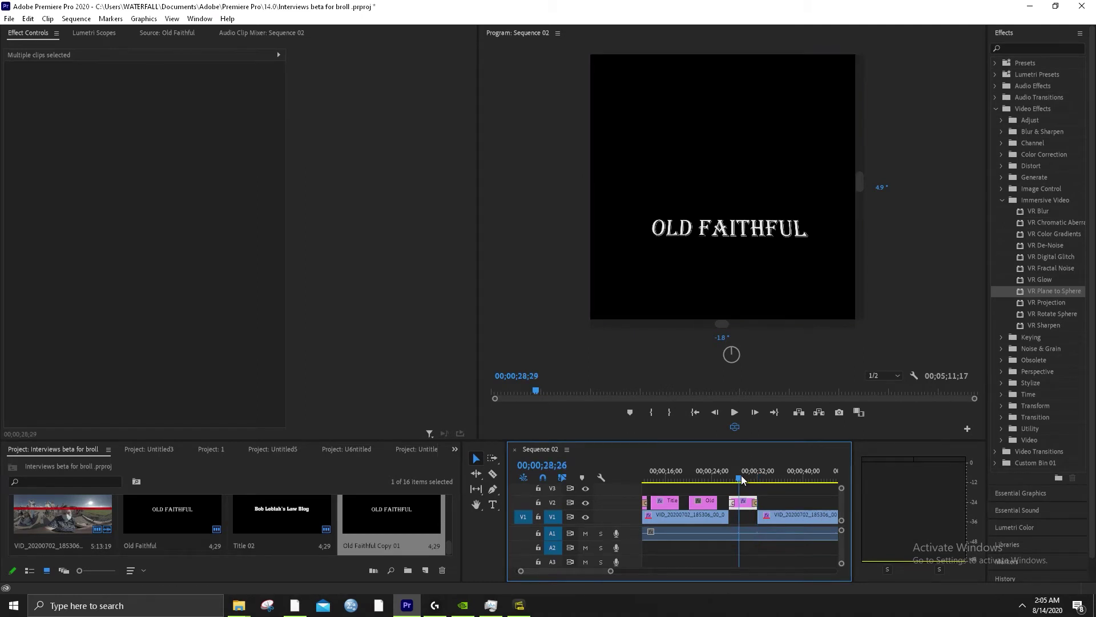
key("ctrl+z")
key("ctrl+z")
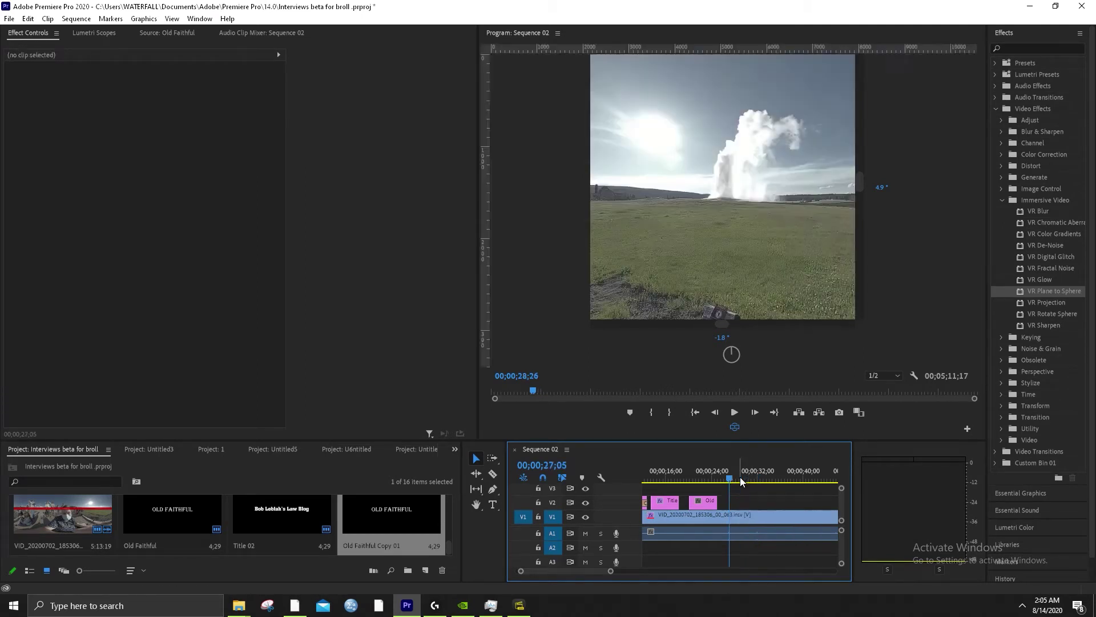
Move the title clip from V1 up to V2 and lift the 360 video clip toward V3
left_click_drag(609, 571, 759, 573)
left_click(774, 477)
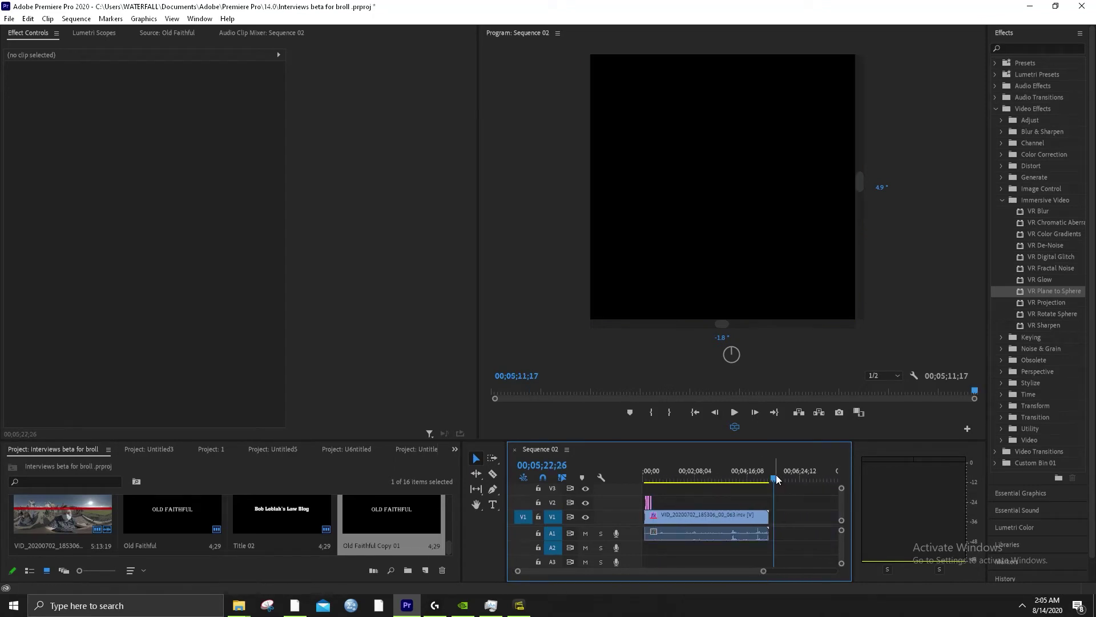
left_click_drag(775, 517, 767, 500)
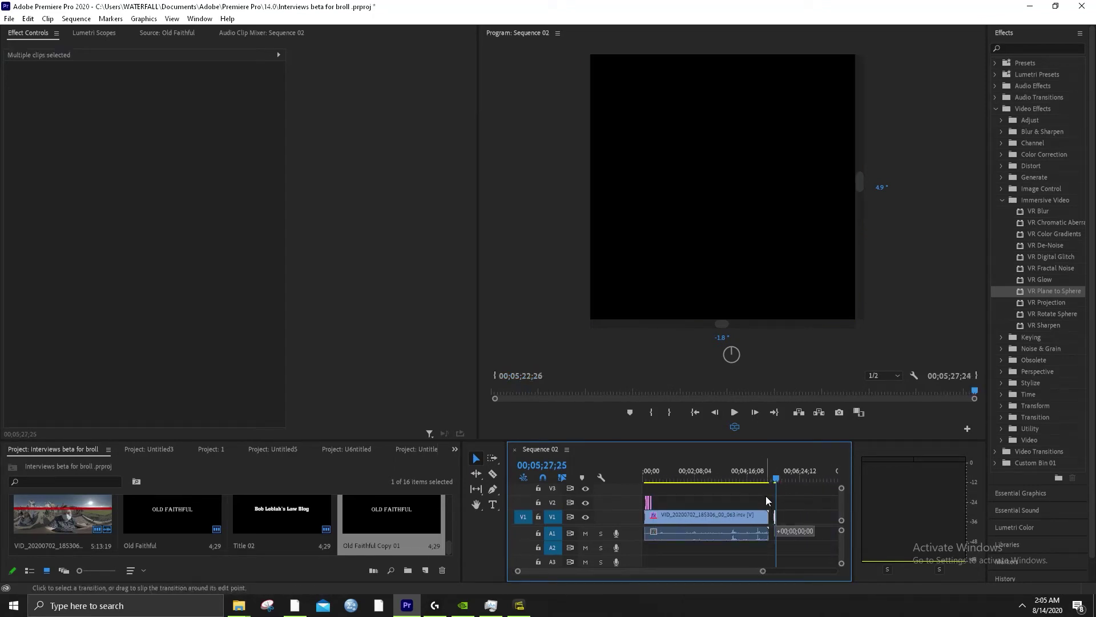
left_click_drag(686, 498, 669, 498)
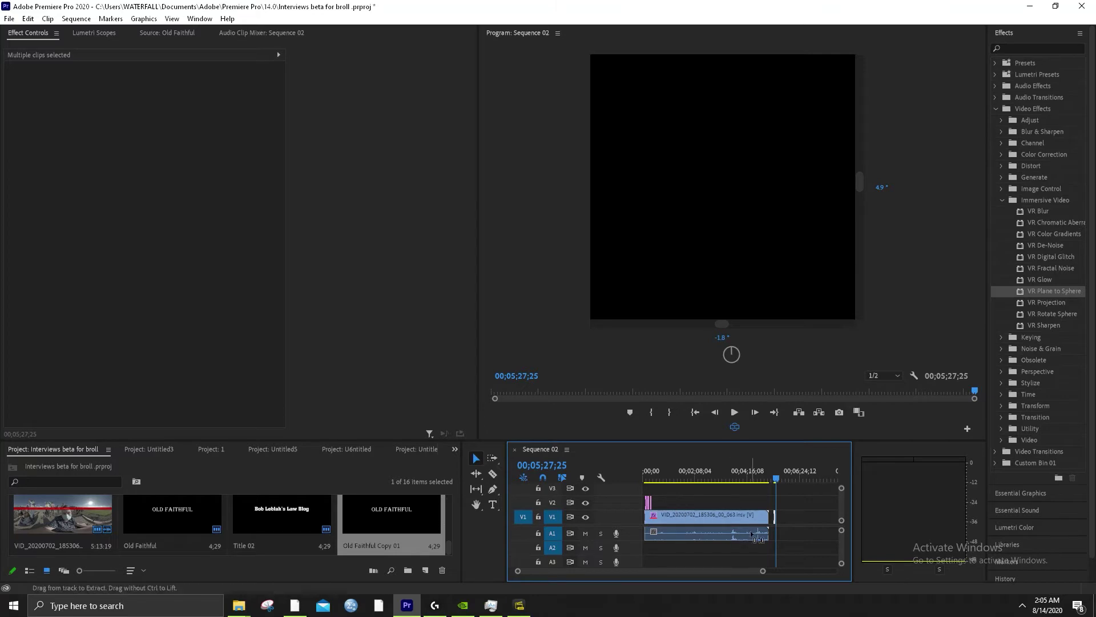
left_click(743, 562)
left_click(782, 520)
key("=")
key("=")
key("=")
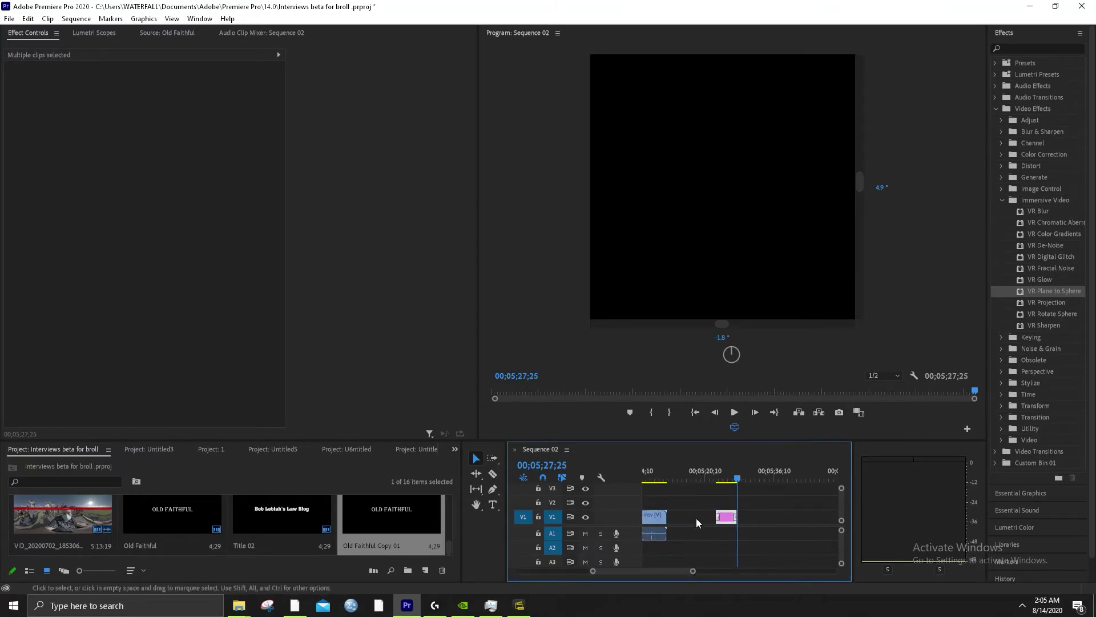
left_click_drag(725, 519, 726, 504)
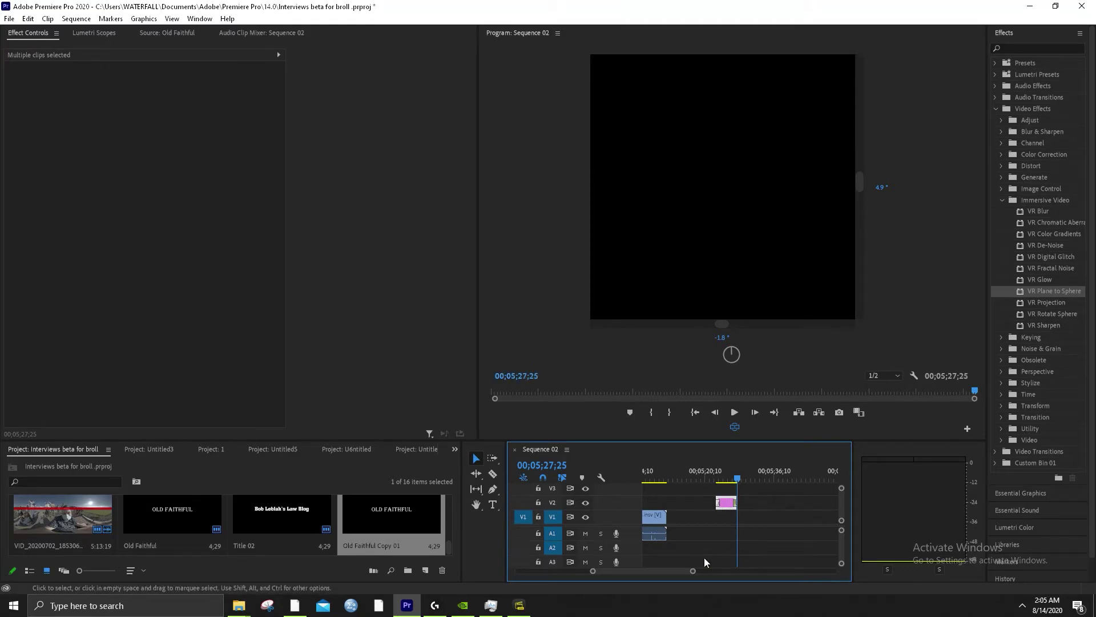
left_click_drag(697, 568, 789, 578)
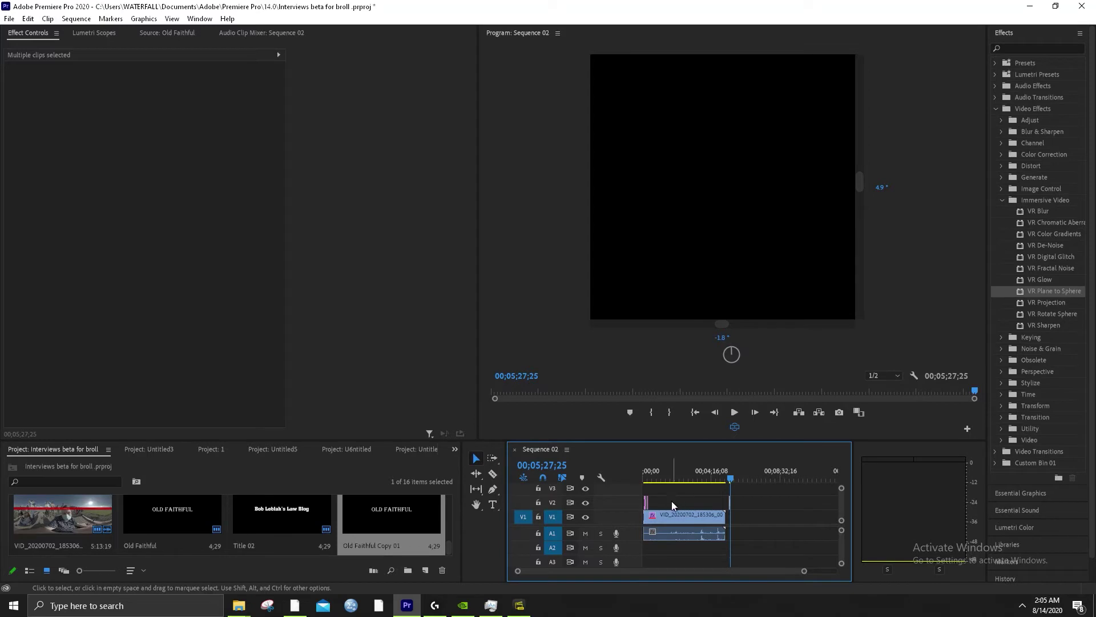
left_click_drag(671, 513, 678, 489)
Move the 360 geyser clip back to V1 and shift the stray title clip on V2 toward the other titles
left_click(646, 474)
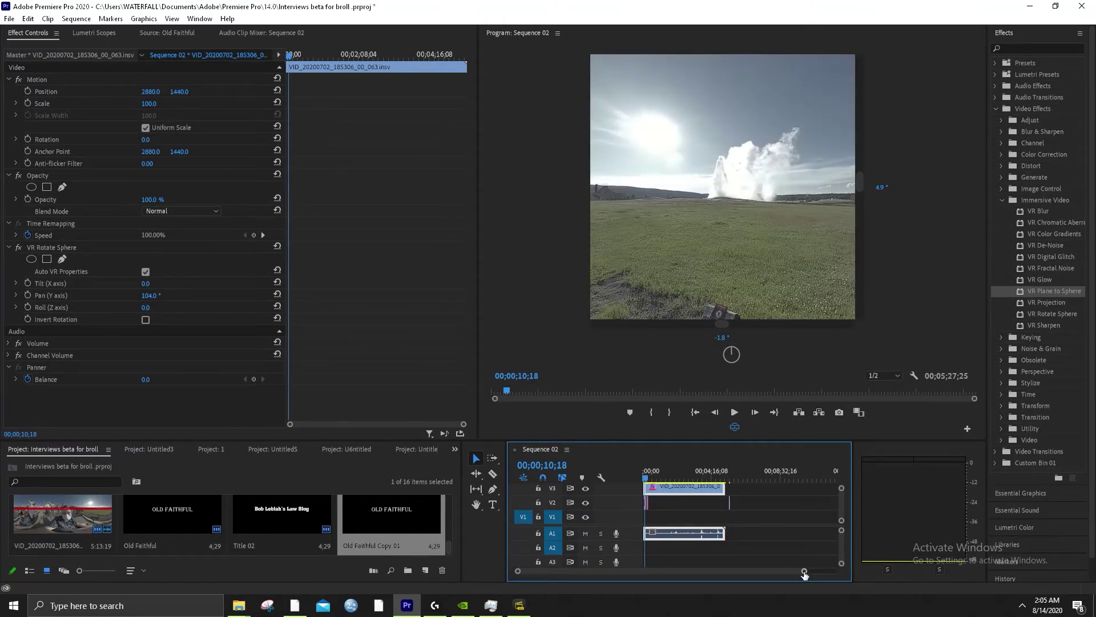
left_click_drag(805, 574, 623, 571)
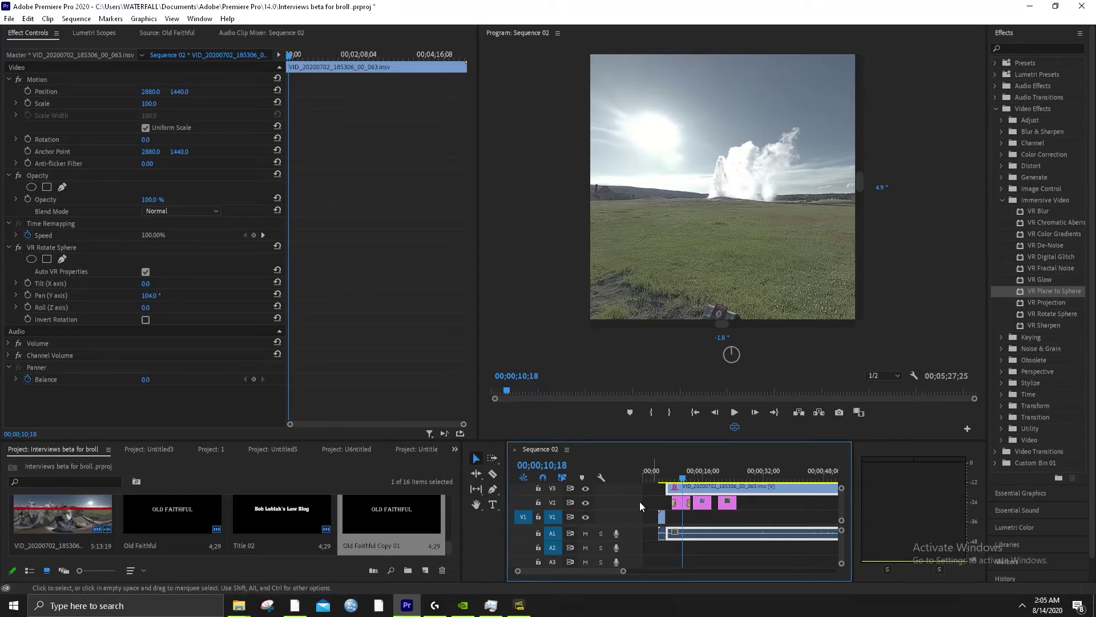
left_click_drag(724, 489, 723, 516)
left_click(703, 503)
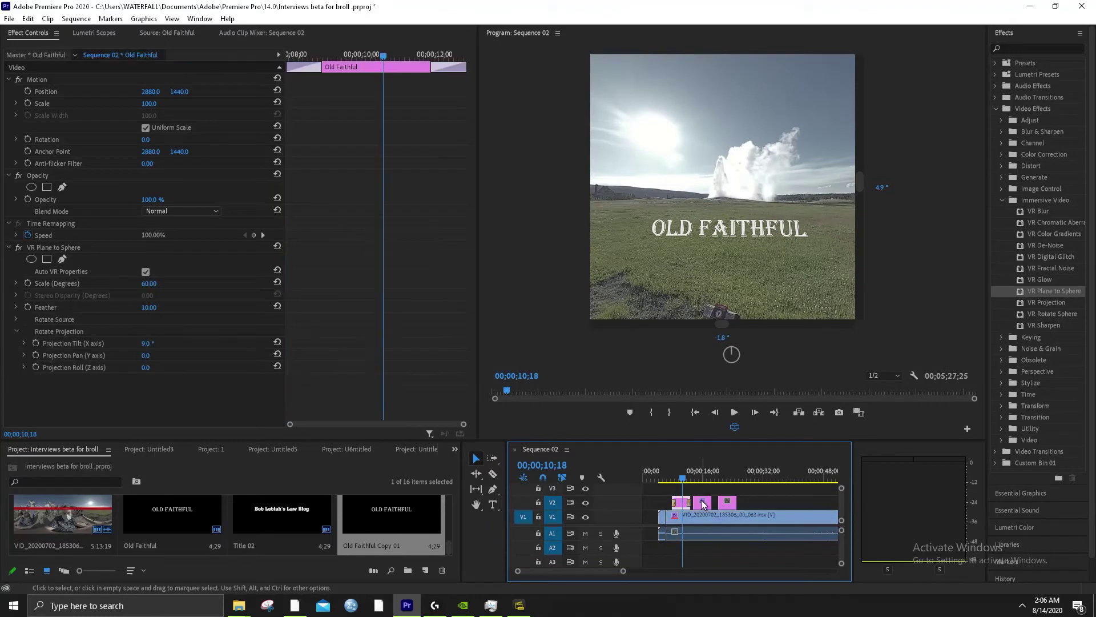
scroll(687, 523, "down", 2)
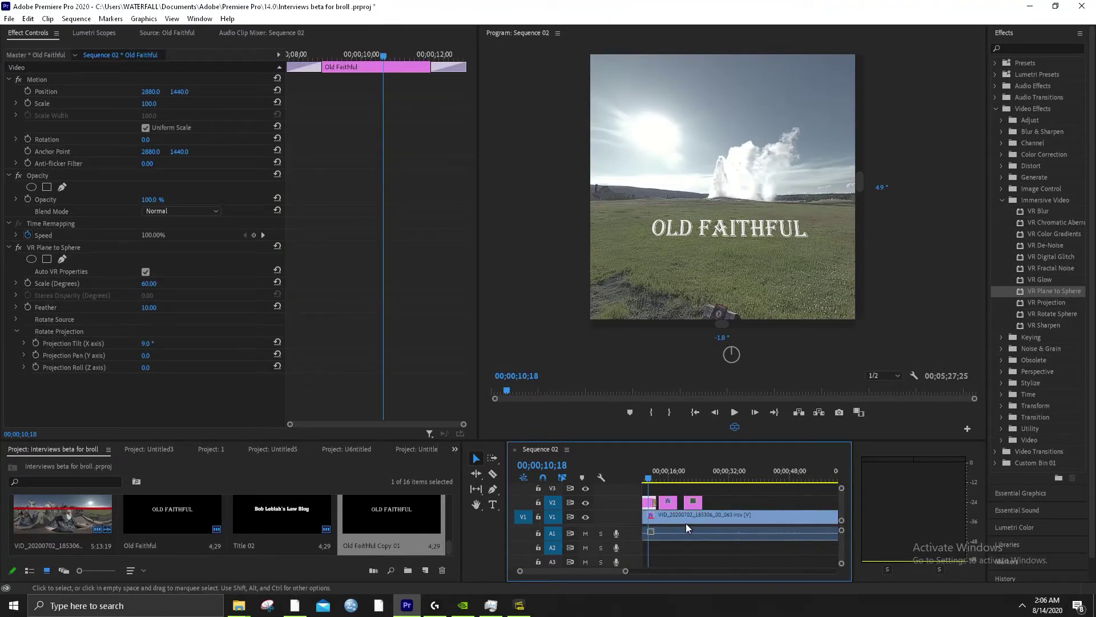
left_click_drag(625, 571, 768, 571)
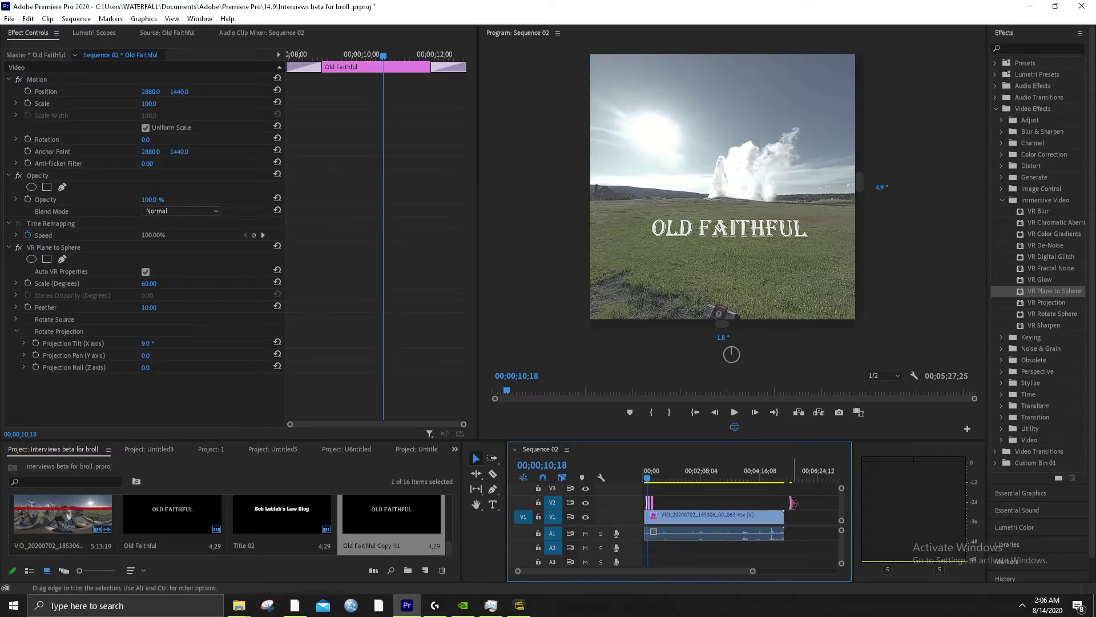
left_click_drag(790, 502, 669, 510)
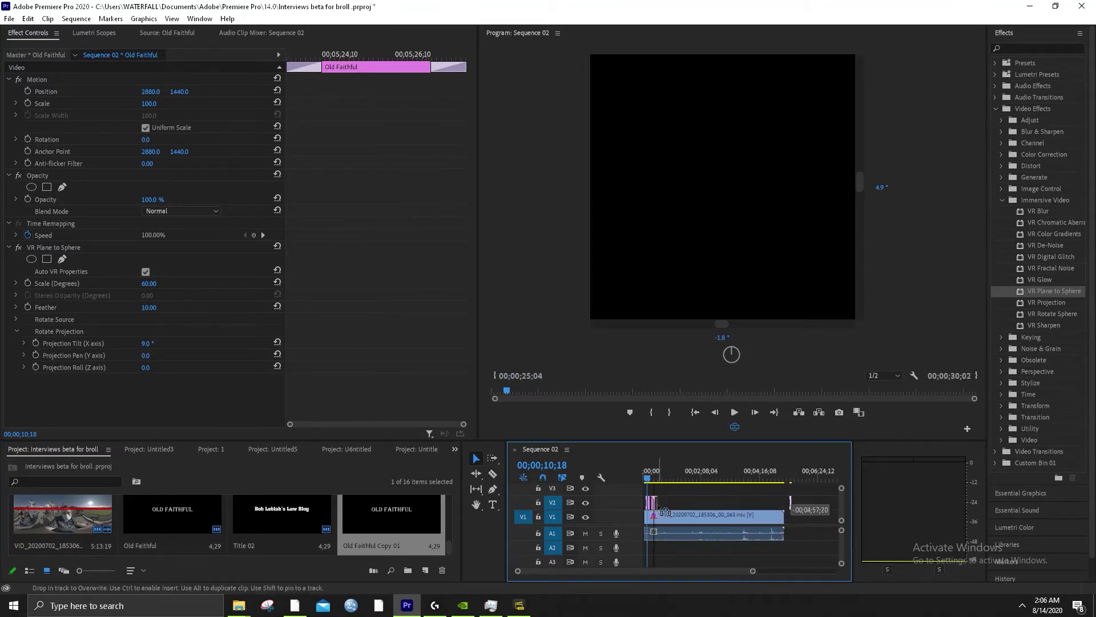
Play back around 00;00;21–00;00;25 to check the titles, then select Old Faithful Copy 01
scroll(710, 572, "up", 3)
scroll(677, 567, "up", 3)
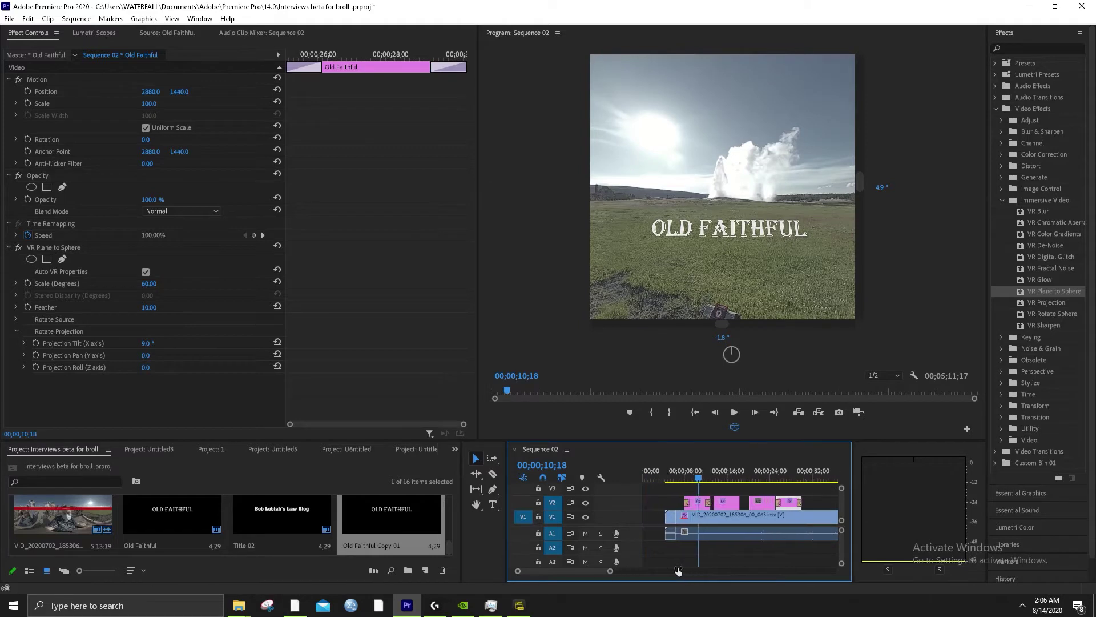
left_click(806, 479)
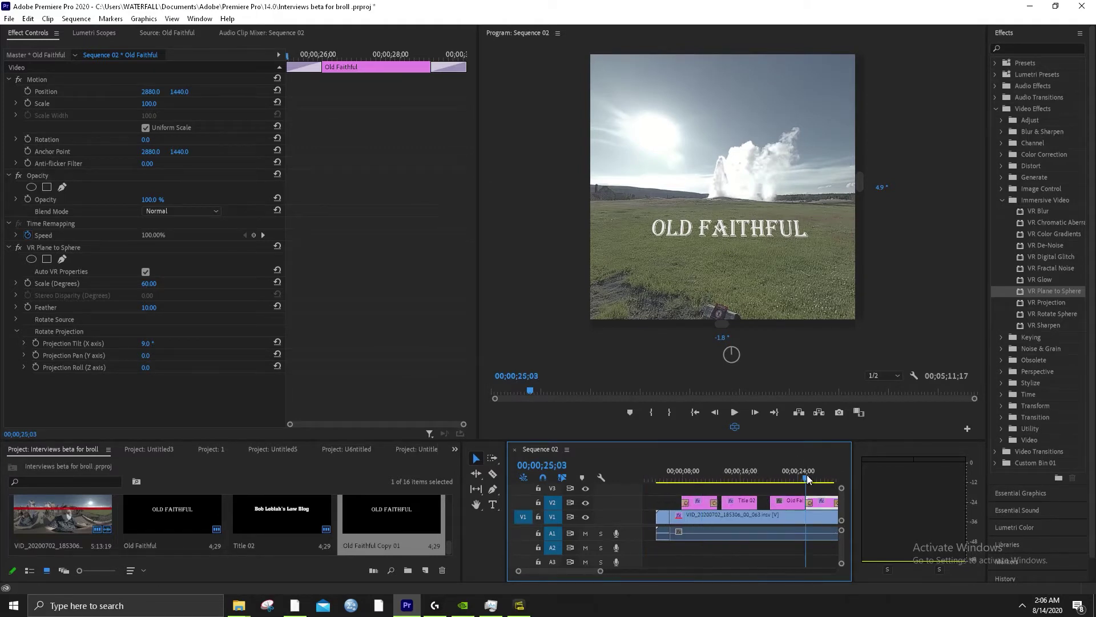
scroll(807, 479, "down", 2)
key("space")
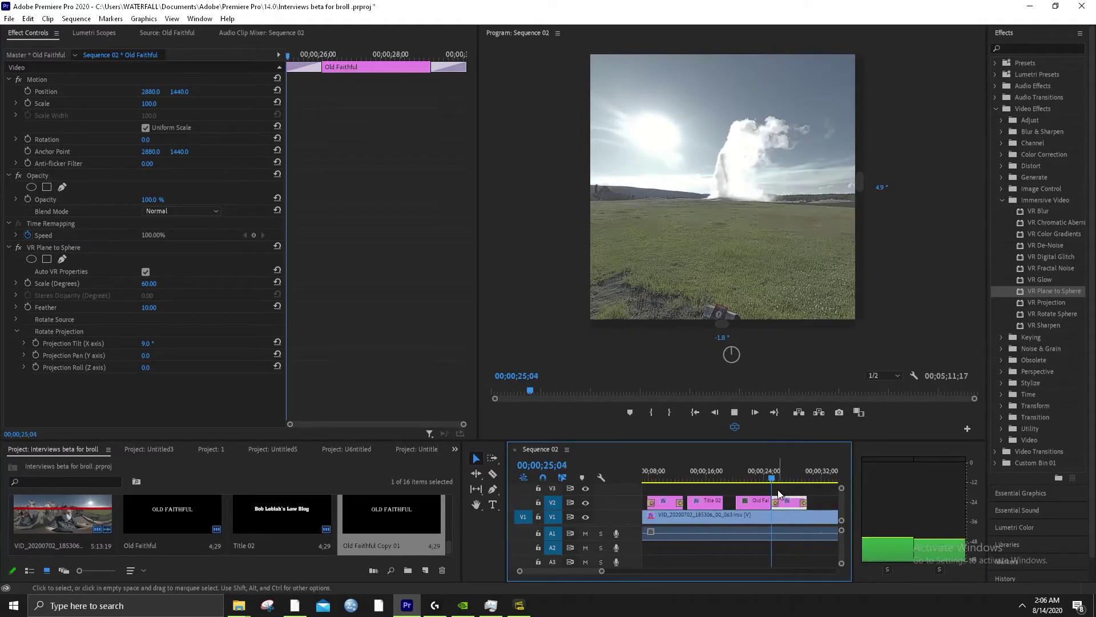
key("space")
left_click(754, 480)
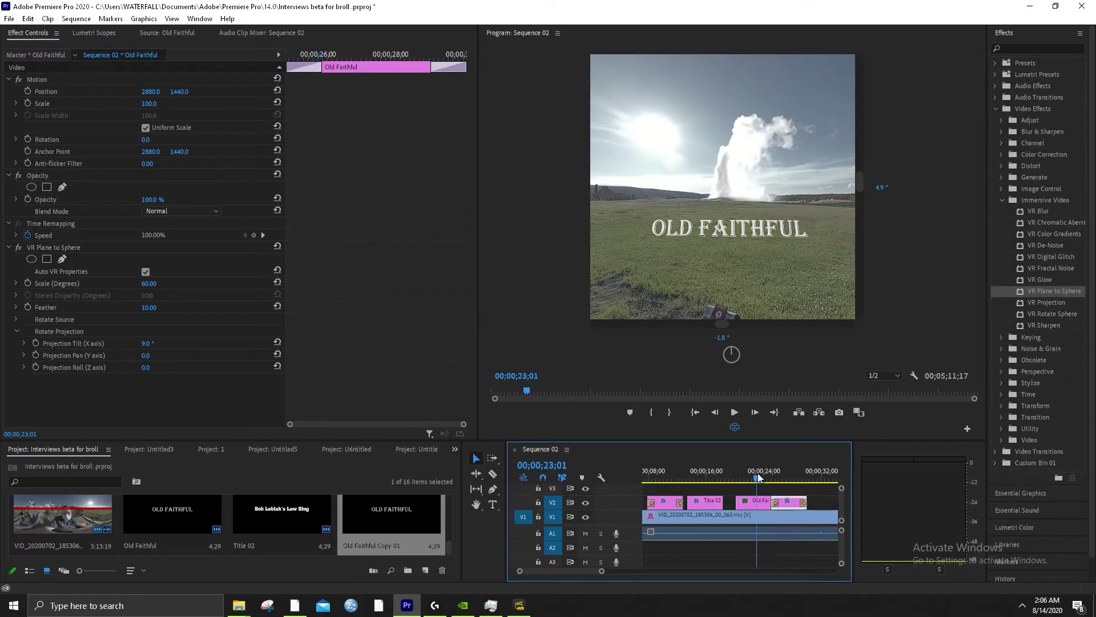
left_click(746, 479)
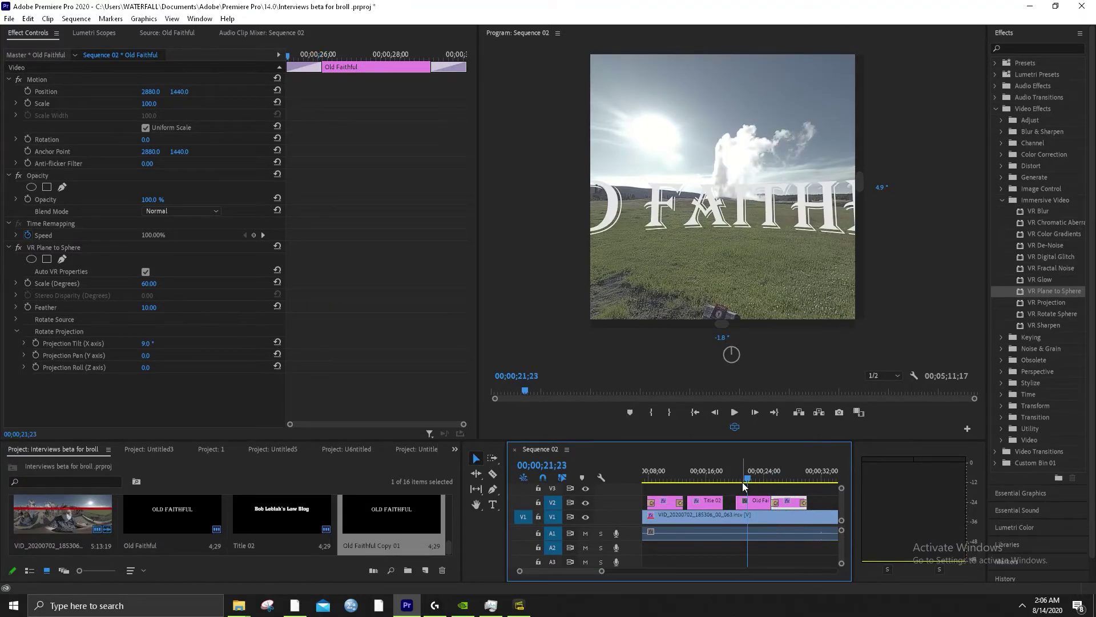
left_click(668, 481)
left_click(659, 506)
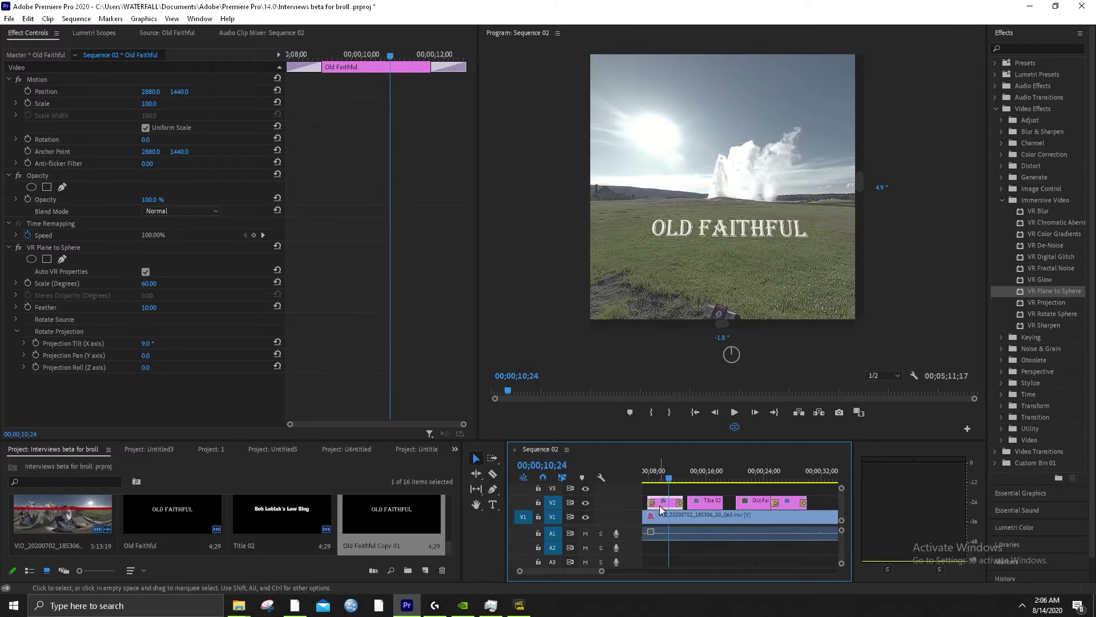
left_click(751, 502)
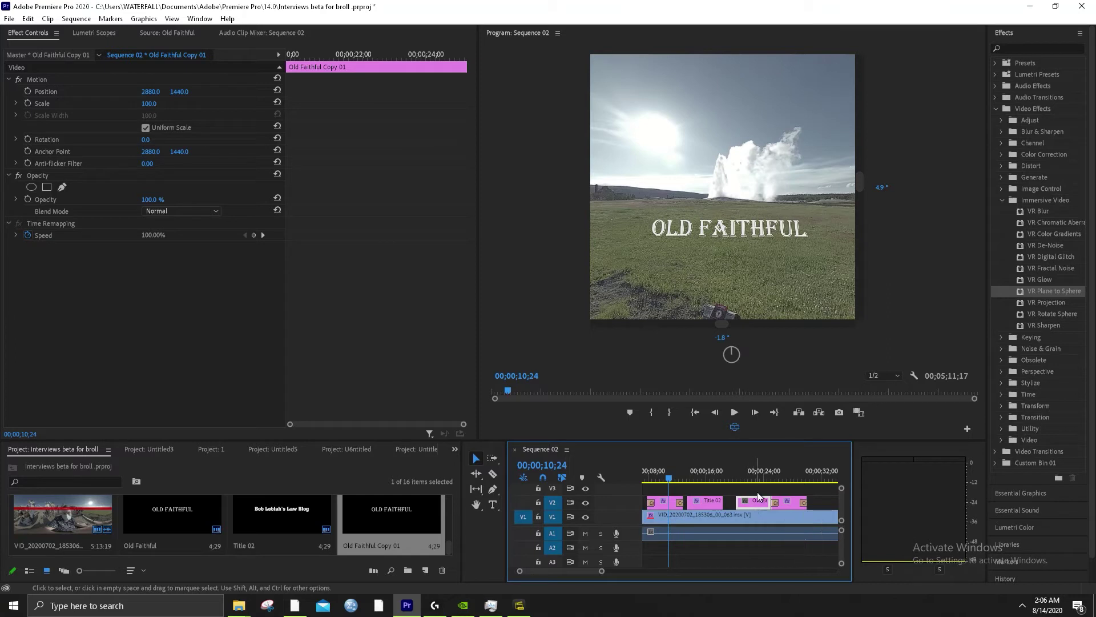
Copy the VR Plane to Sphere effect from the first Old Faithful title clip
left_click(755, 478)
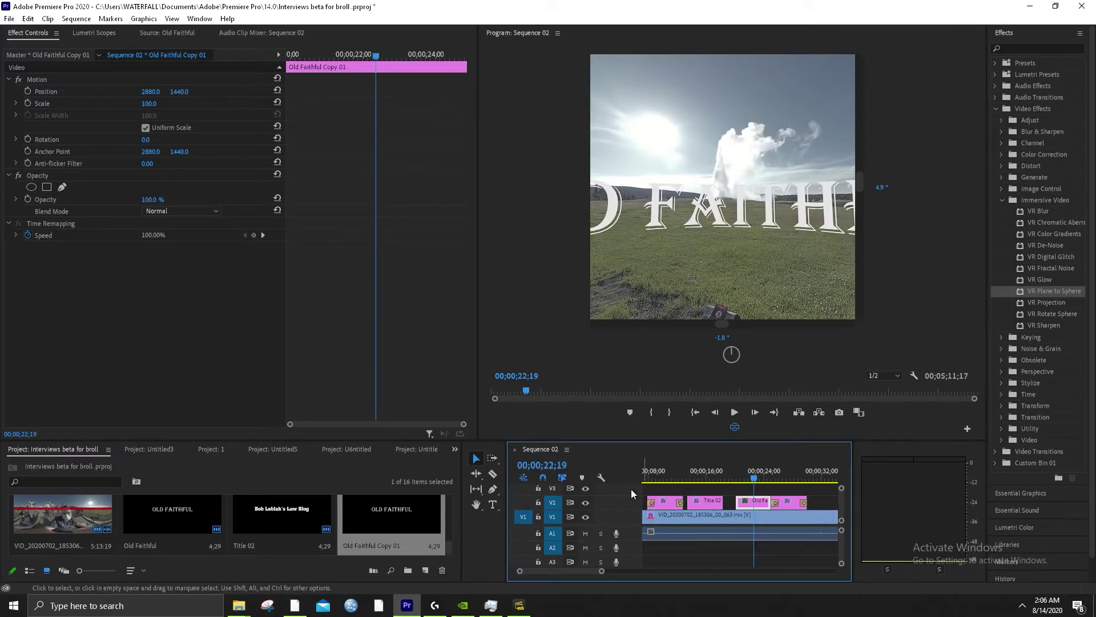
left_click(662, 476)
left_click(663, 505)
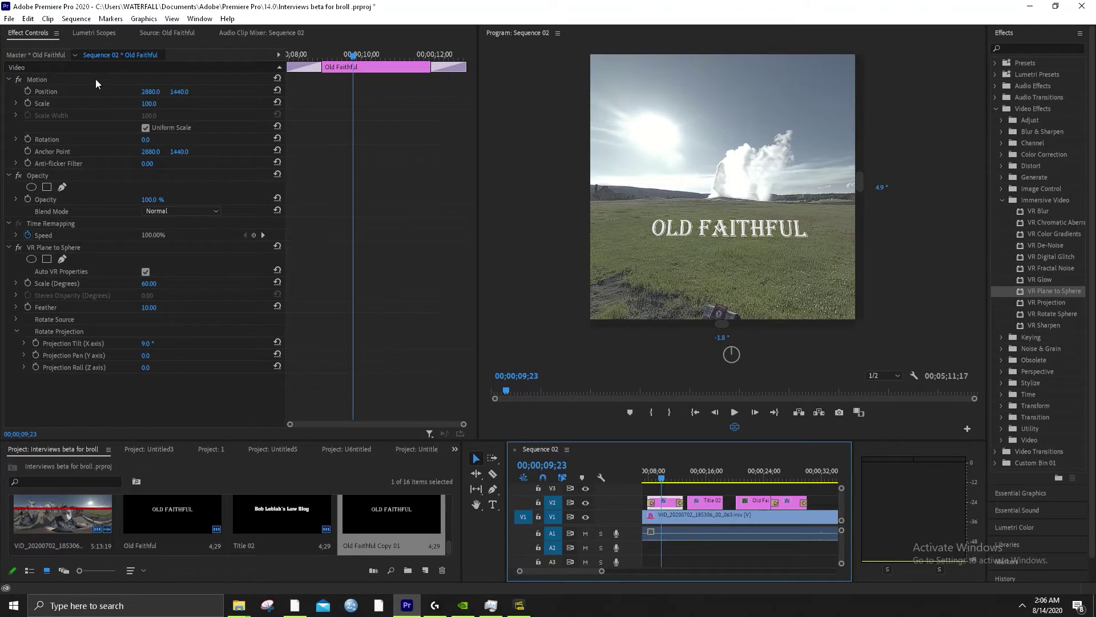
left_click(105, 248)
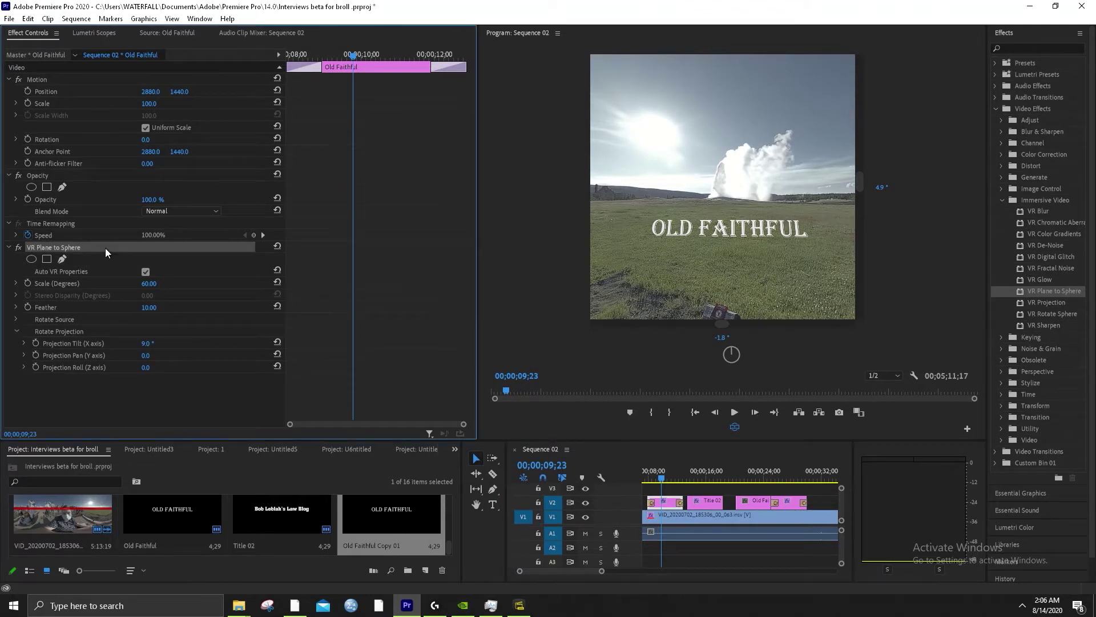
right_click(105, 247)
left_click(121, 284)
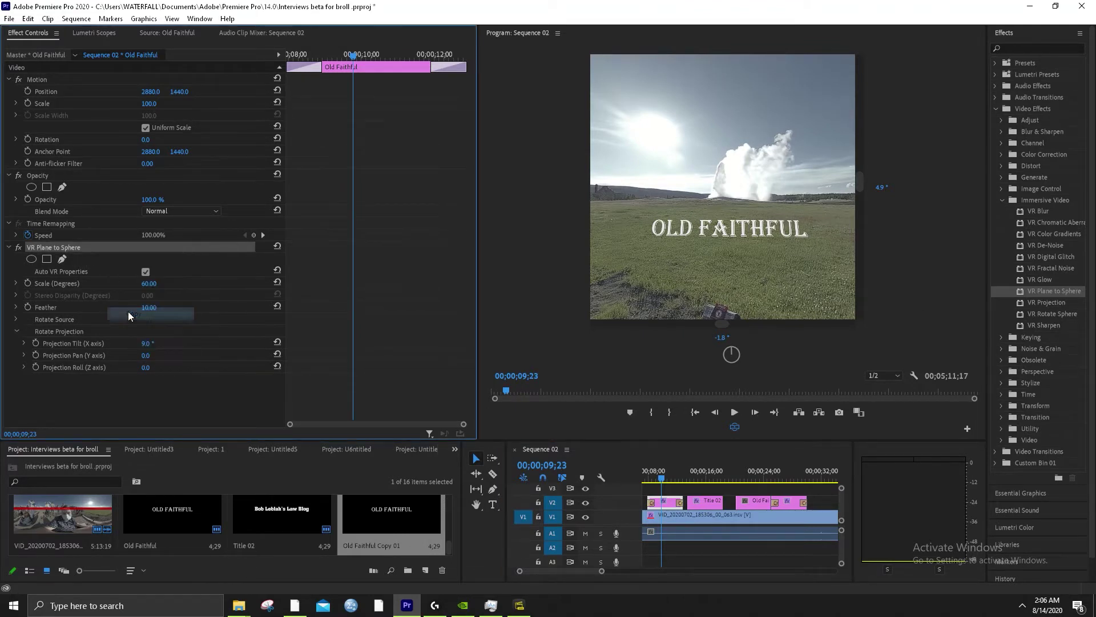
Paste VR Plane to Sphere onto Old Faithful Copy 01 and check it near 00;00;26;06
key("ctrl+shift+z")
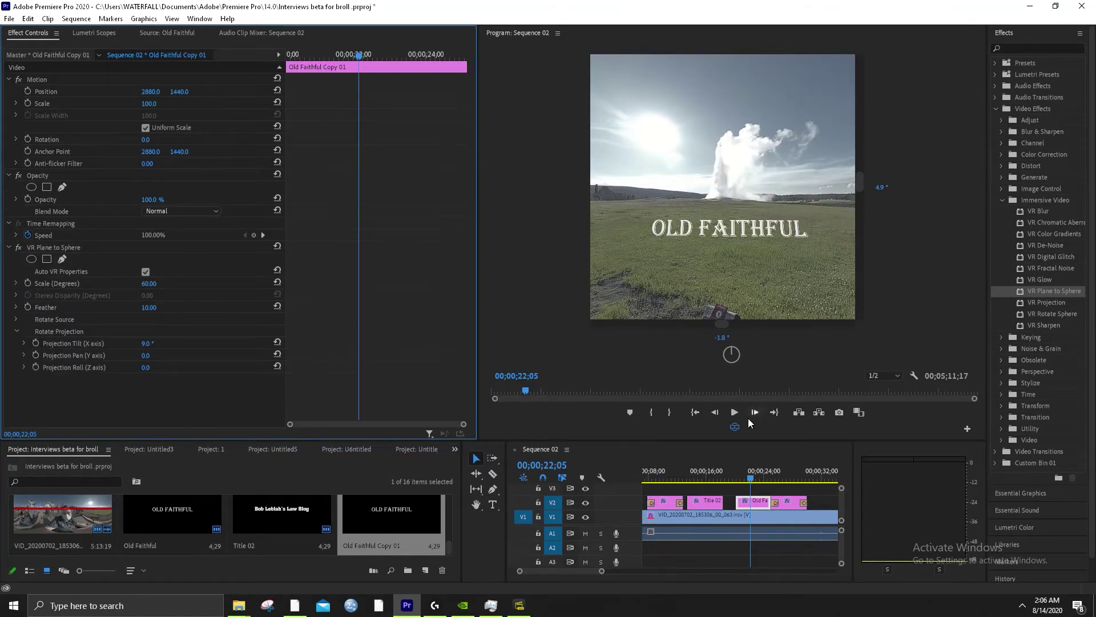
left_click(779, 477)
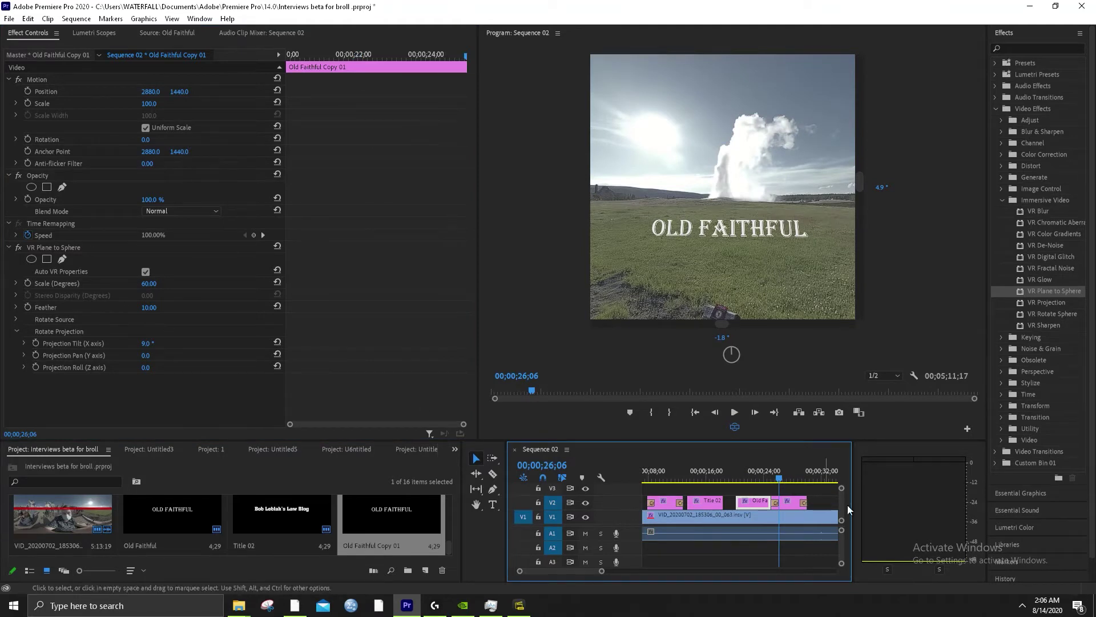
key("space")
left_click(787, 501)
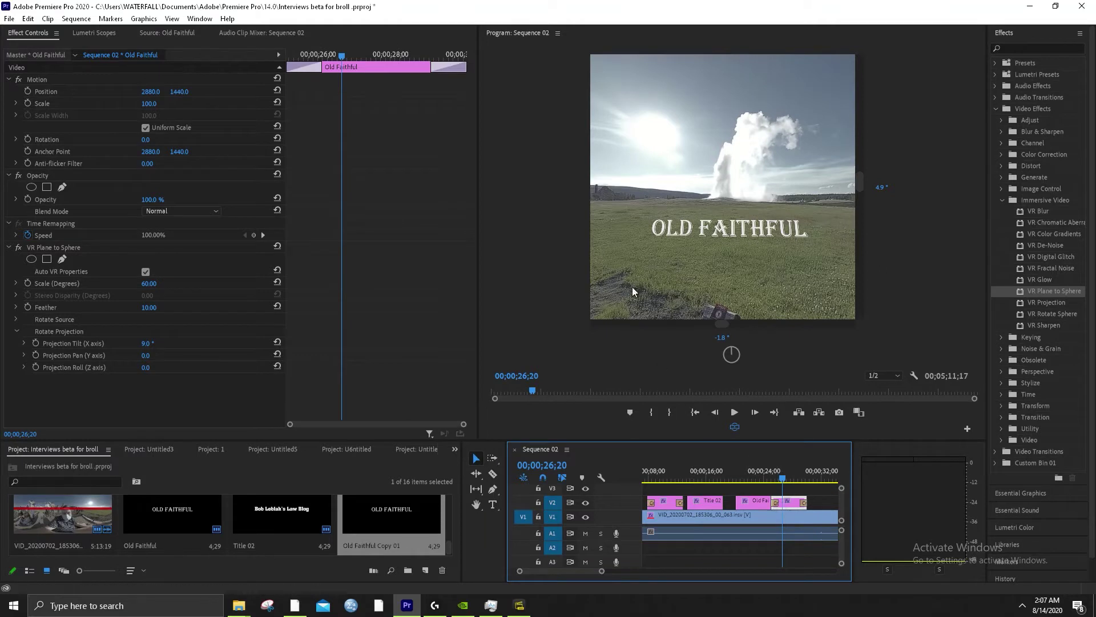
Open the last Old Faithful title in the title editor, then close it again
left_click(713, 504)
left_click(669, 502)
left_click(788, 505)
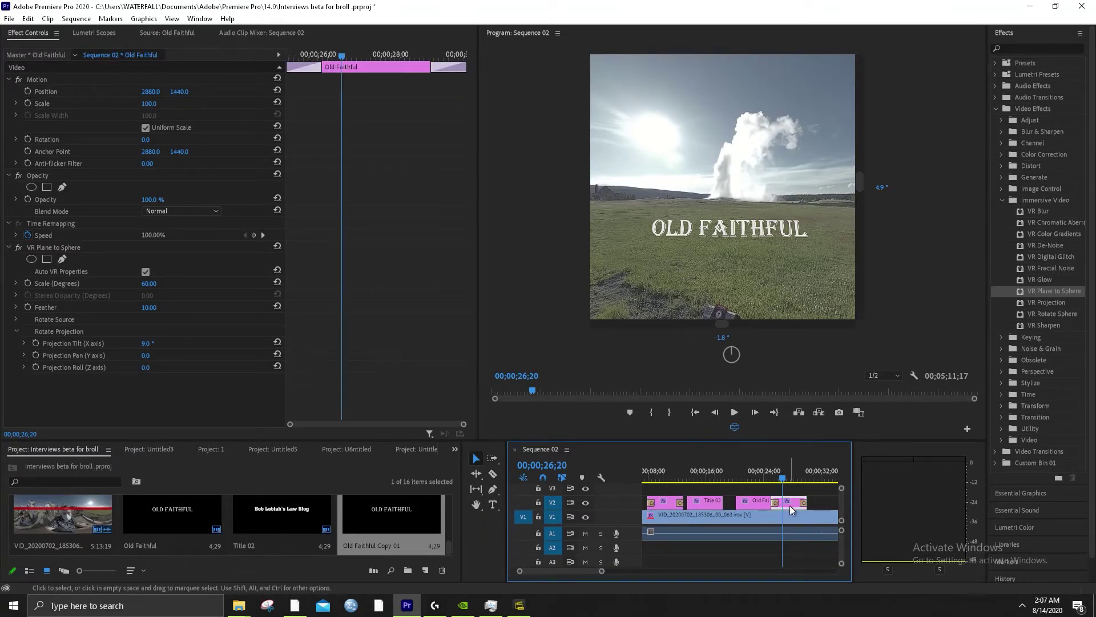
double_click(790, 506)
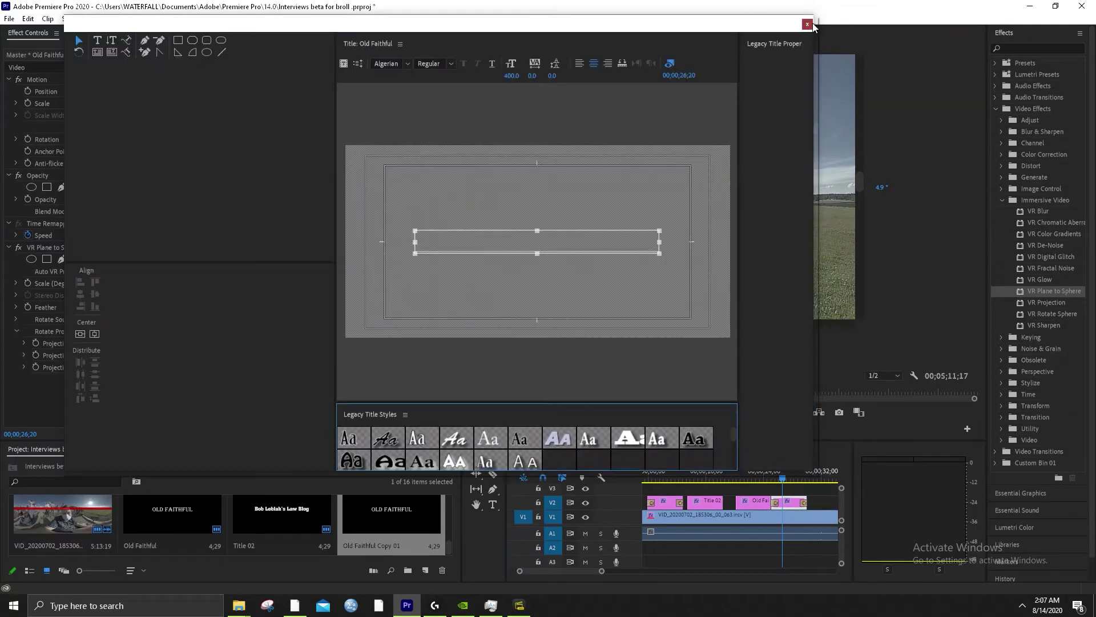
left_click(807, 25)
Edit the last title clip's text, adding a 2, and close the editor
left_click(668, 501)
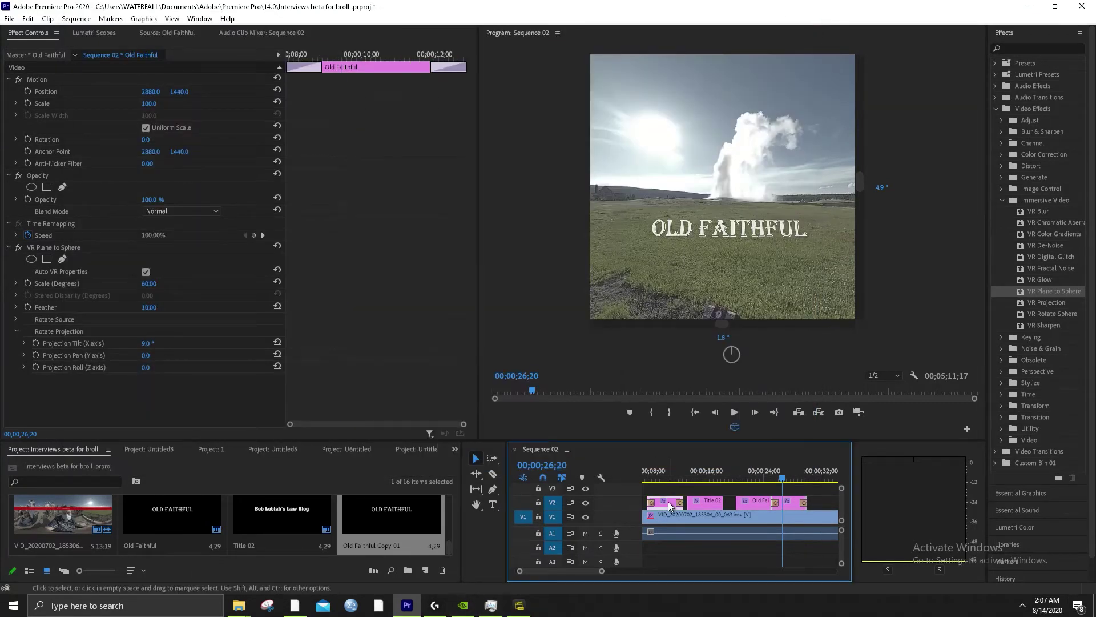
double_click(793, 502)
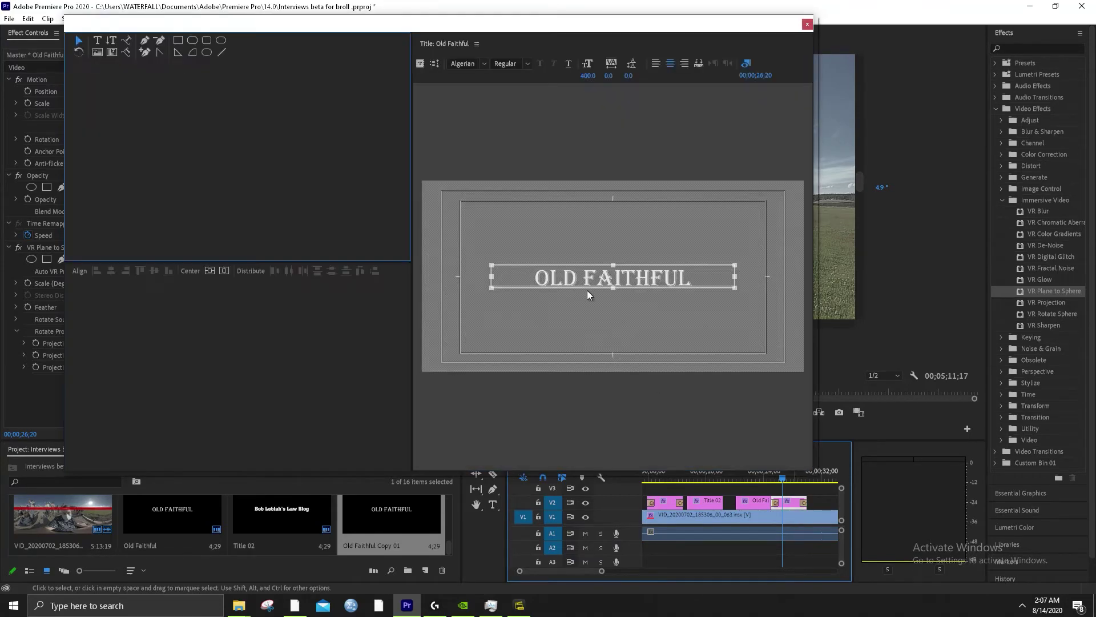
double_click(651, 240)
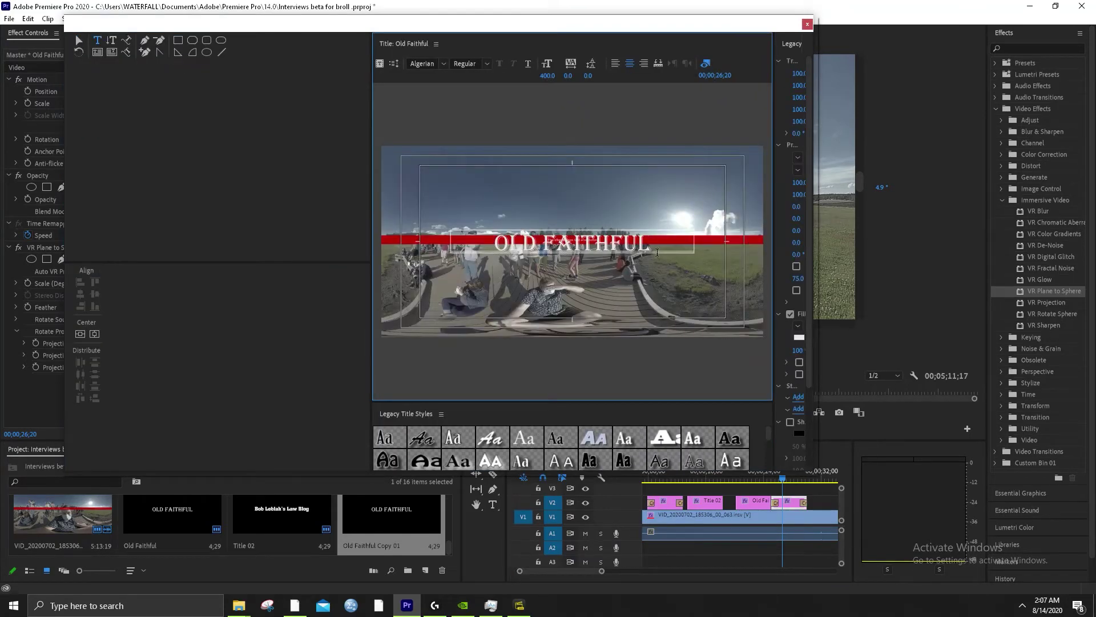
type("2")
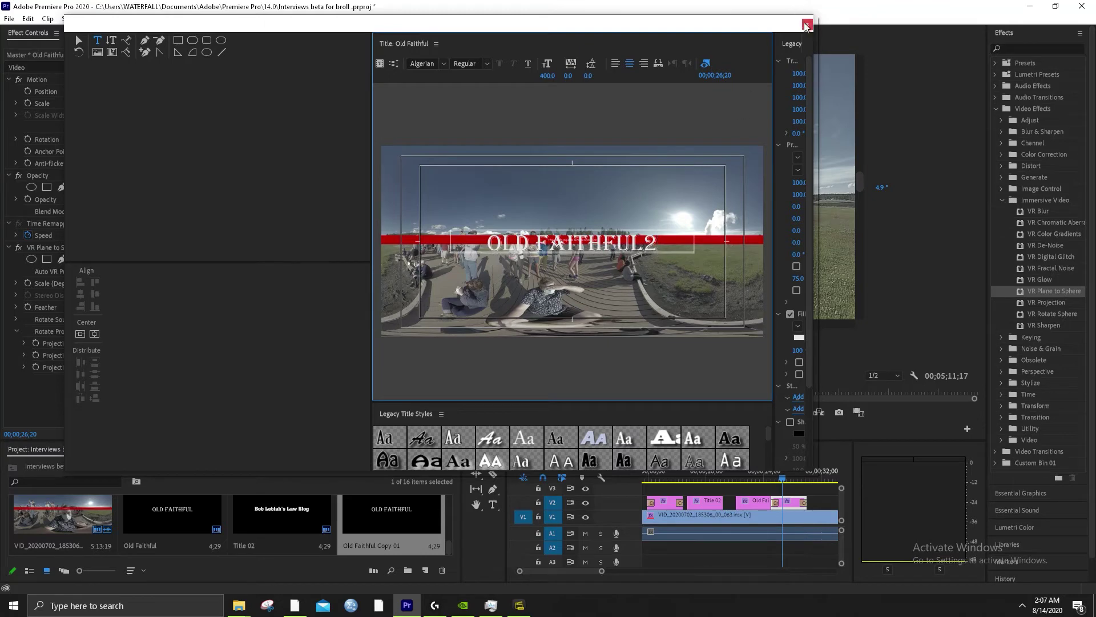
left_click(807, 24)
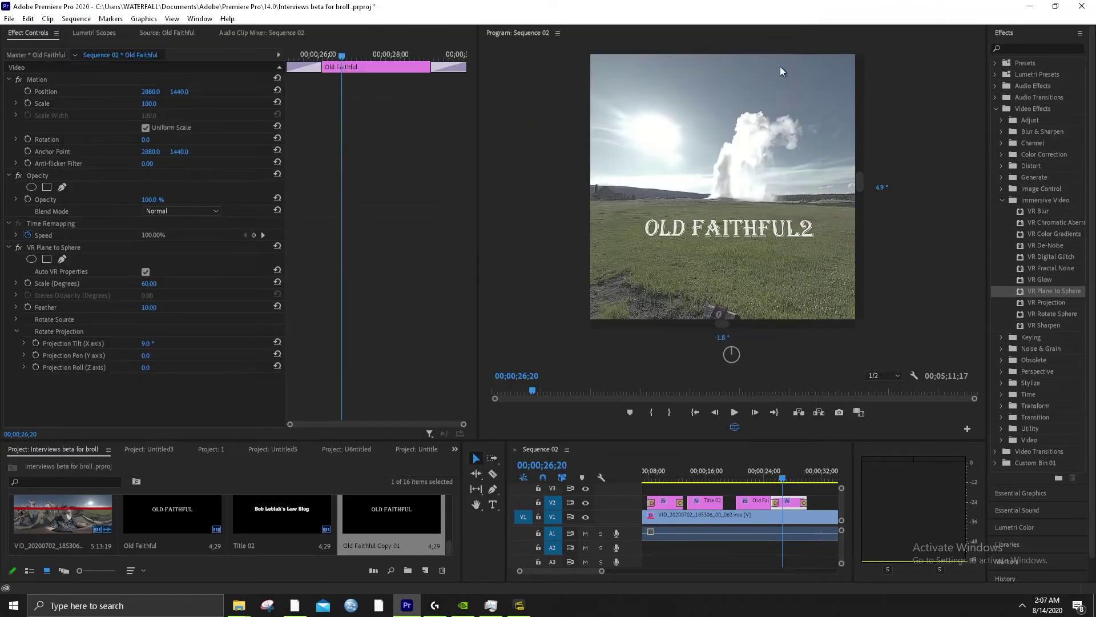
Reopen the Old Faithful title and delete the trailing 2 from OLD FAITHFUL2
left_click(667, 480)
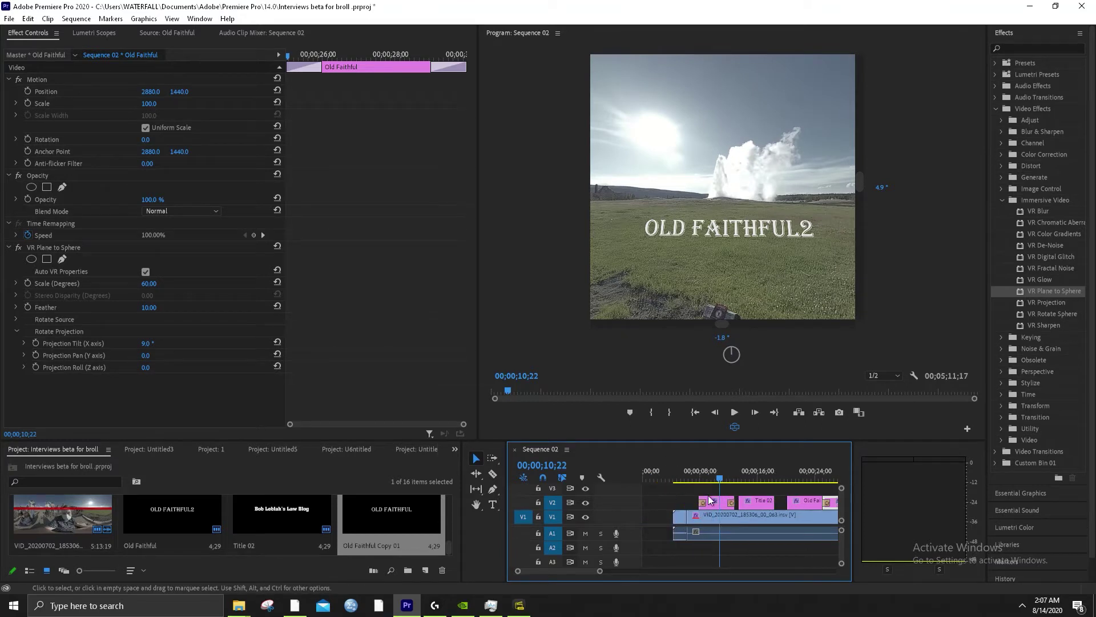
scroll(710, 505, "down", 2)
scroll(704, 508, "up", 2)
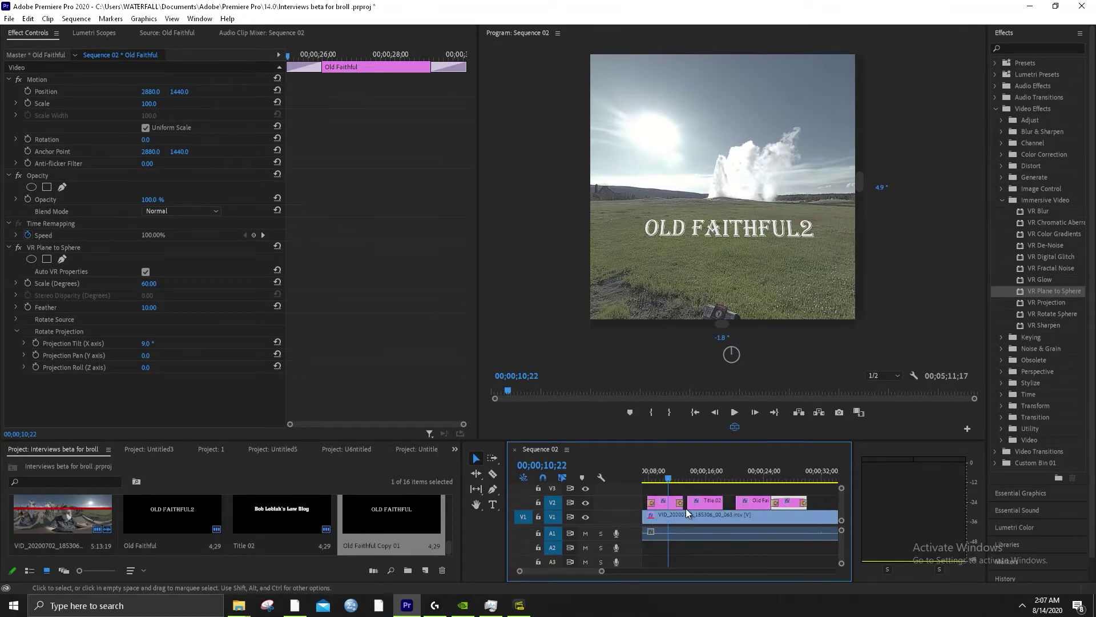
left_click(664, 506)
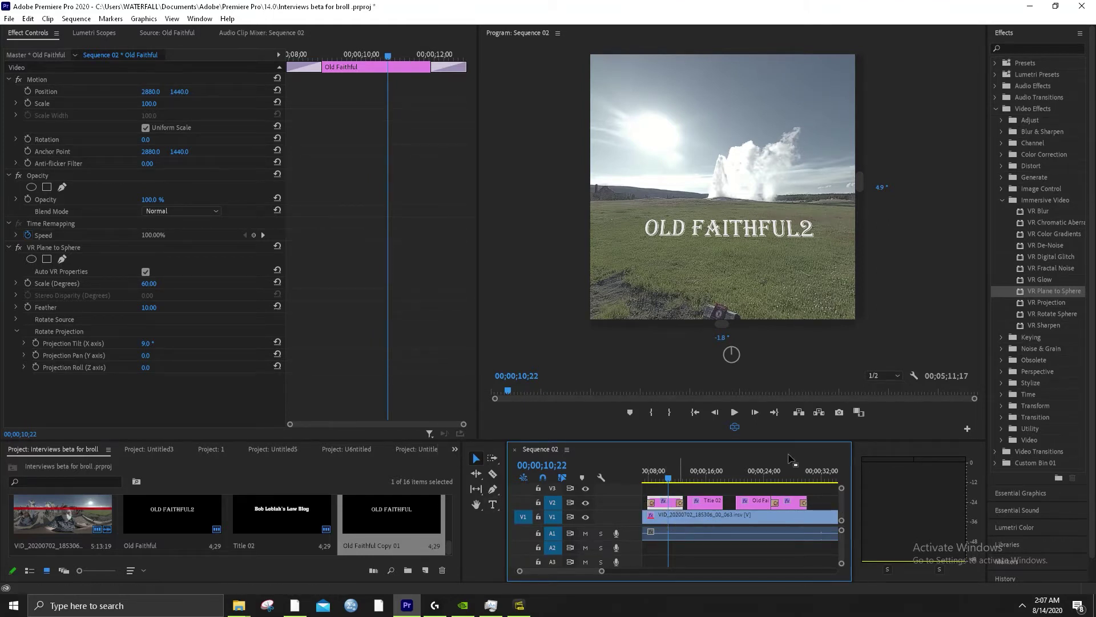
double_click(795, 506)
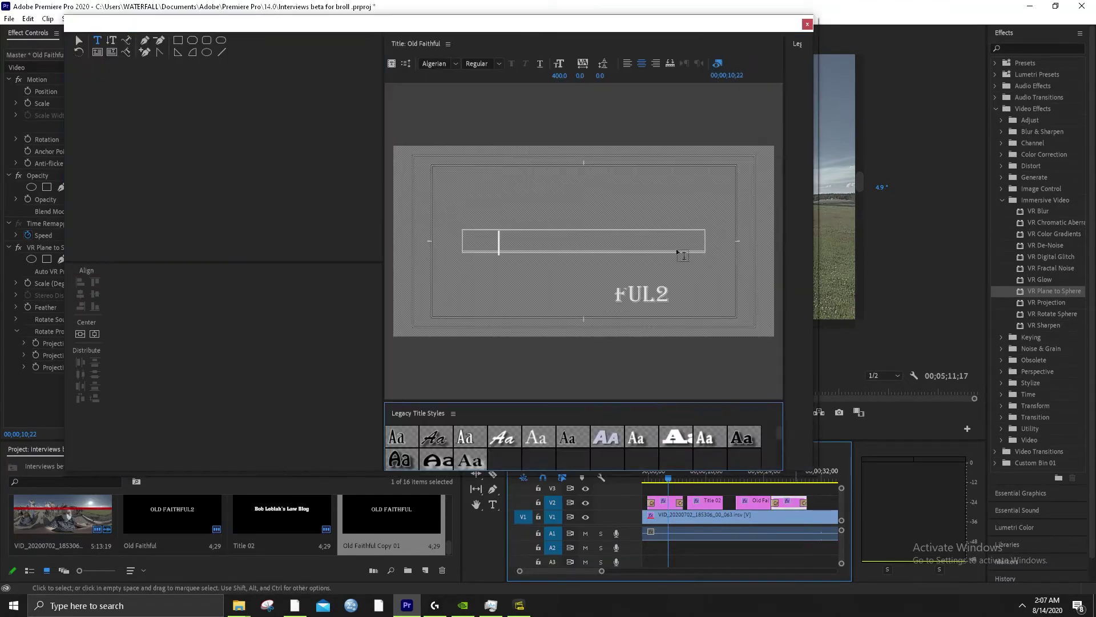
left_click(664, 243)
key("BackSpace")
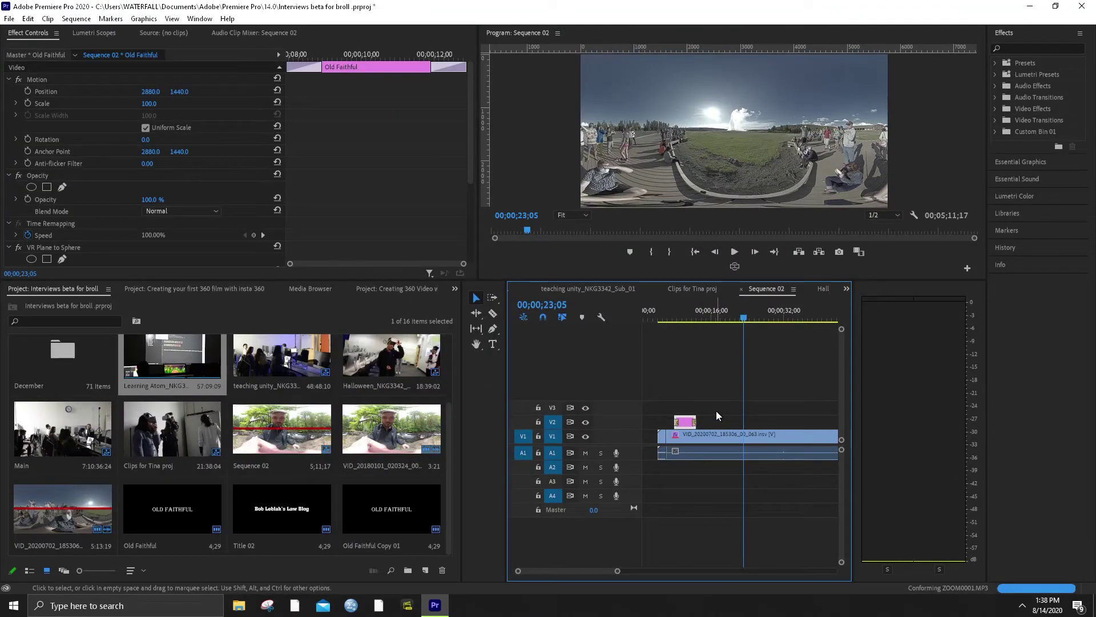
With the playhead at 00;00;17;15, start a new Legacy Title from File > New
scroll(742, 410, "right", 1)
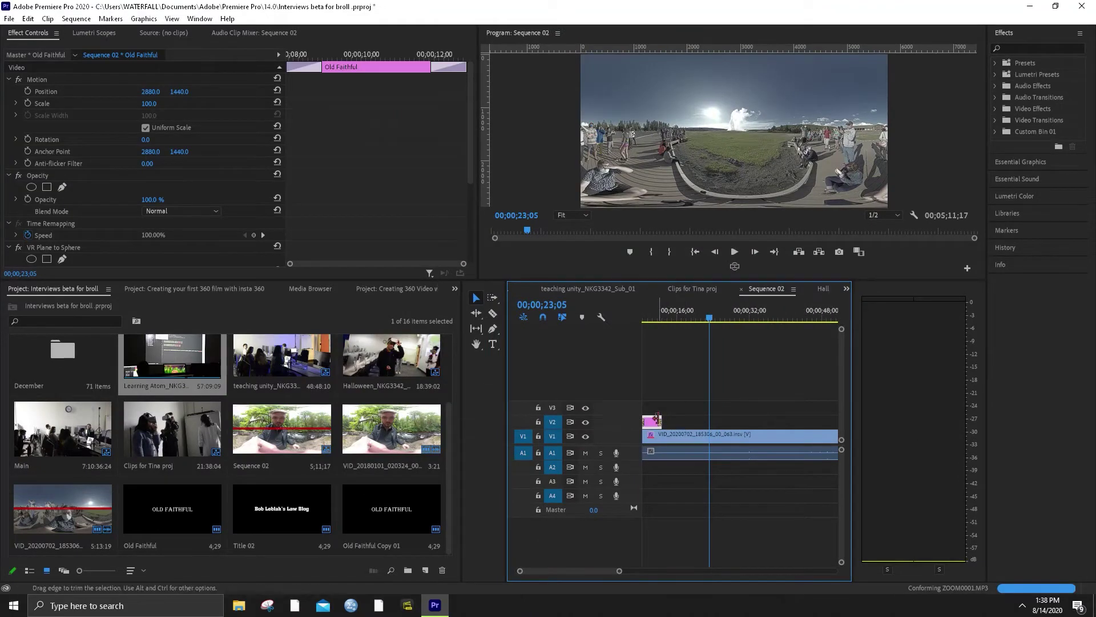
left_click(684, 313)
left_click(9, 19)
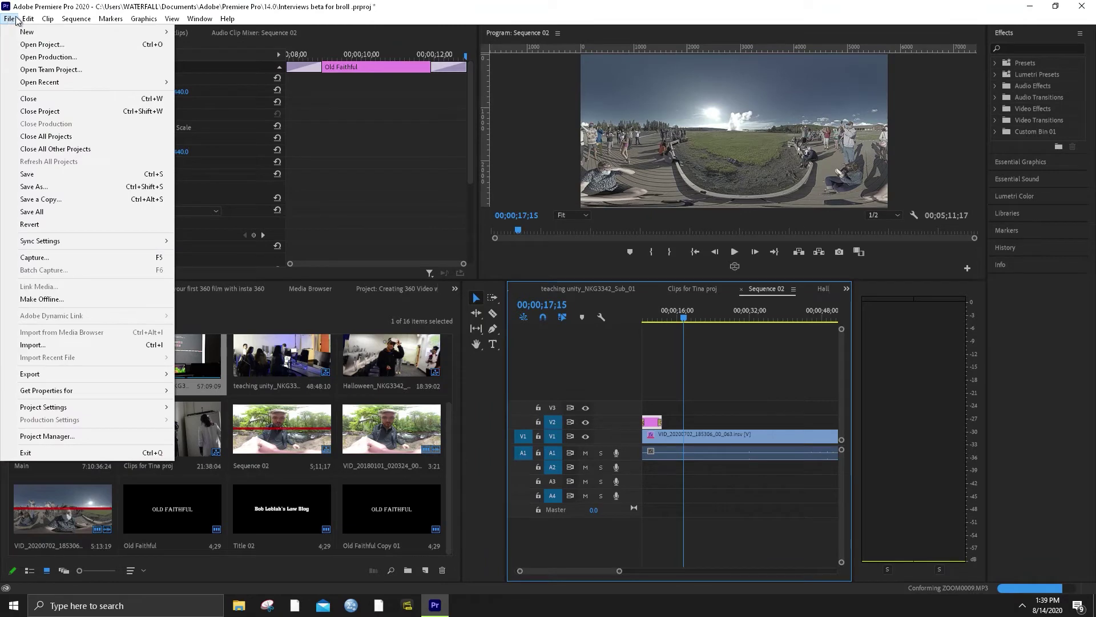
mouse_move(27, 20)
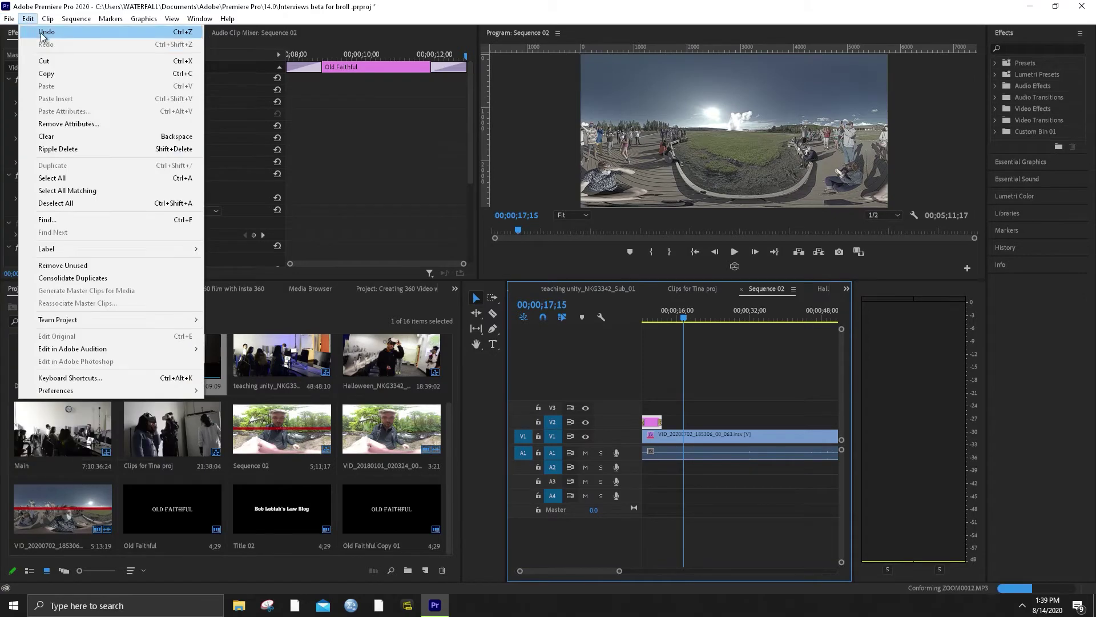
mouse_move(179, 32)
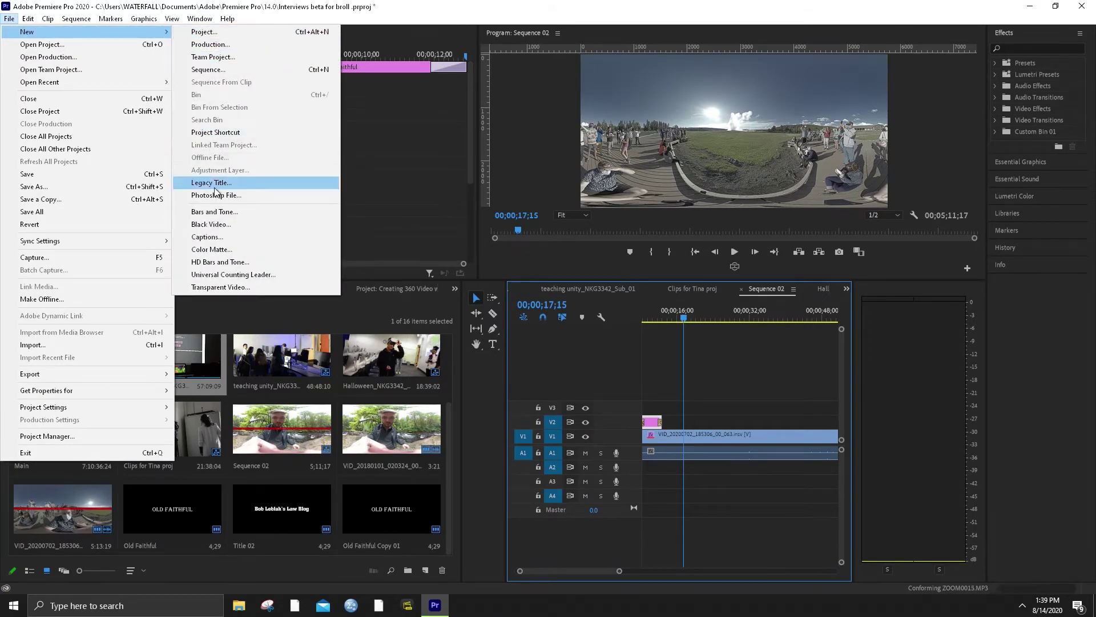
left_click(213, 183)
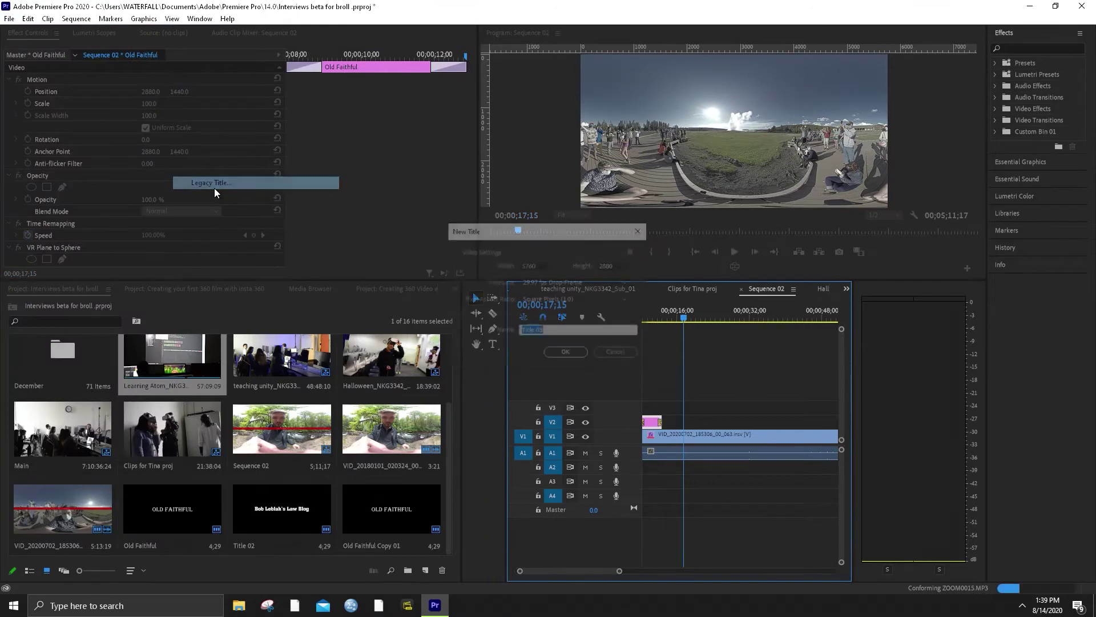
Create Title 03 with a text box reading 'Credits:' and 'Created in the Immersive Media Lab', then paste remaining lines
left_click(569, 350)
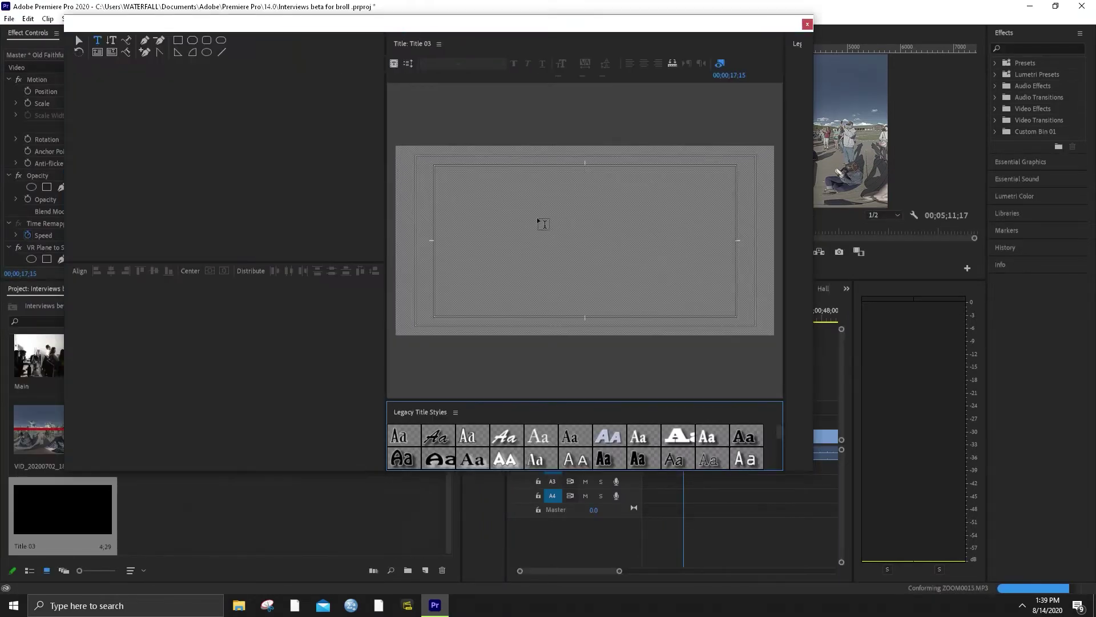
left_click_drag(484, 187, 689, 301)
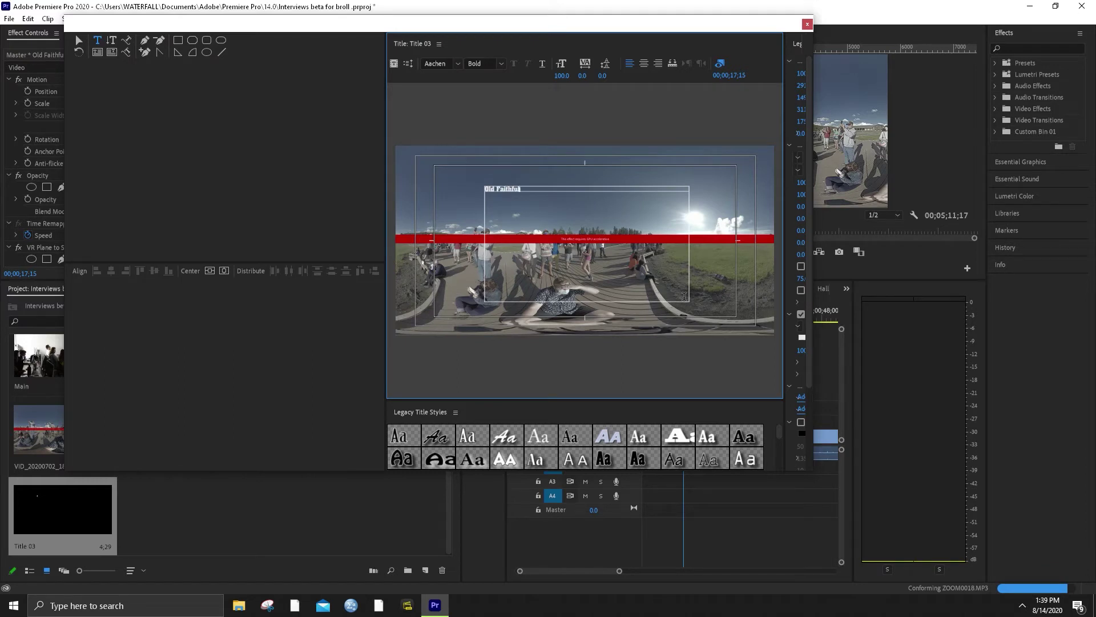
key("ctrl+BackSpace")
key("ctrl+BackSpace")
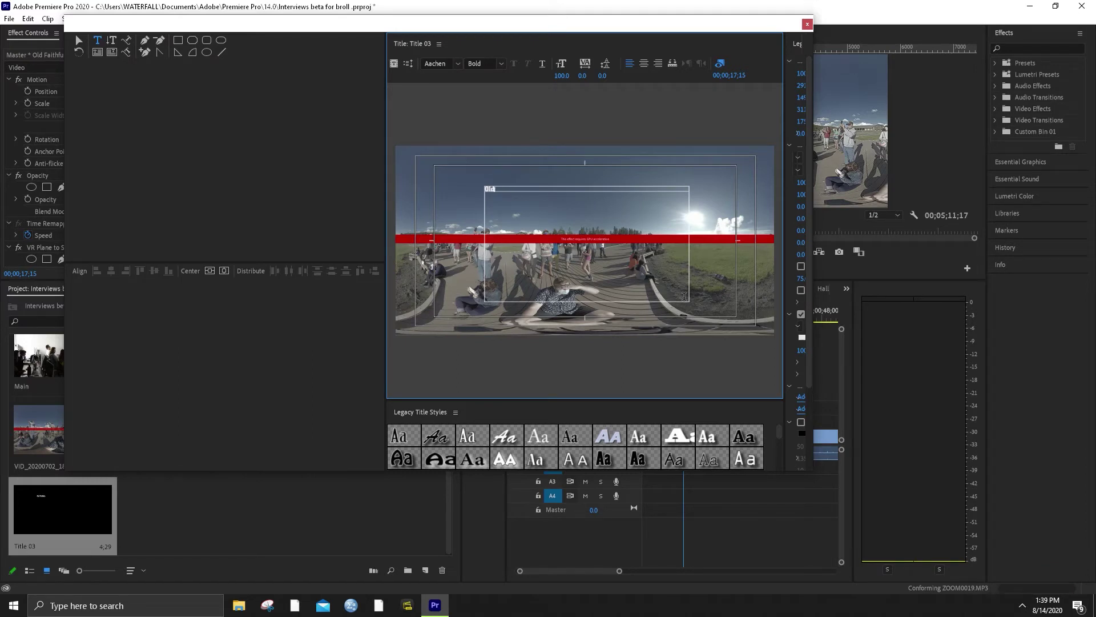
type("Cred")
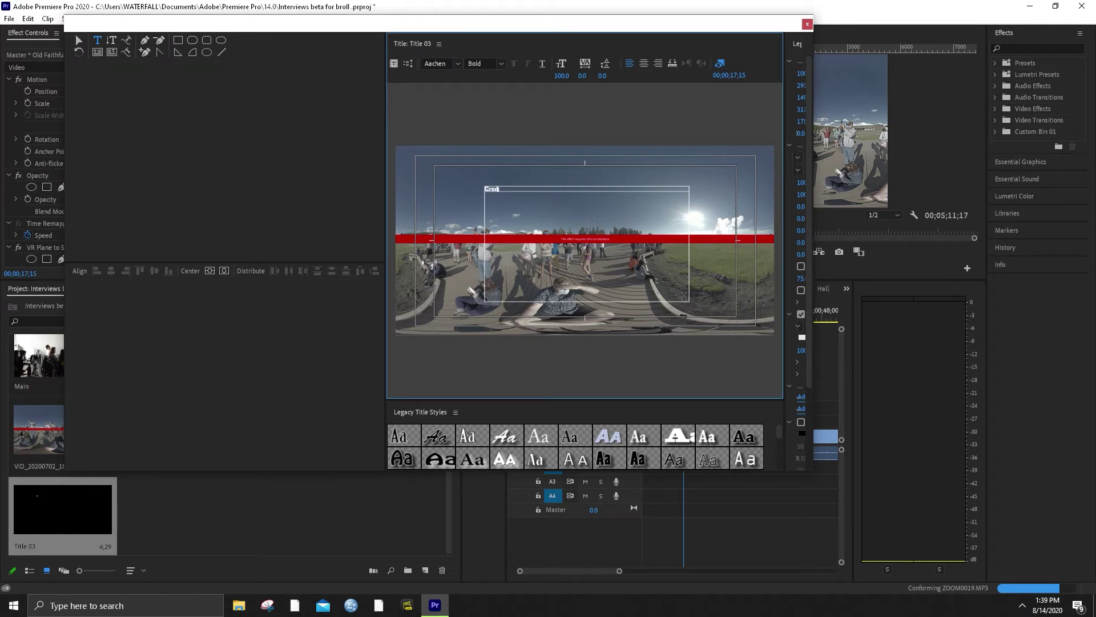
type("its:")
key("Return")
type("Cre")
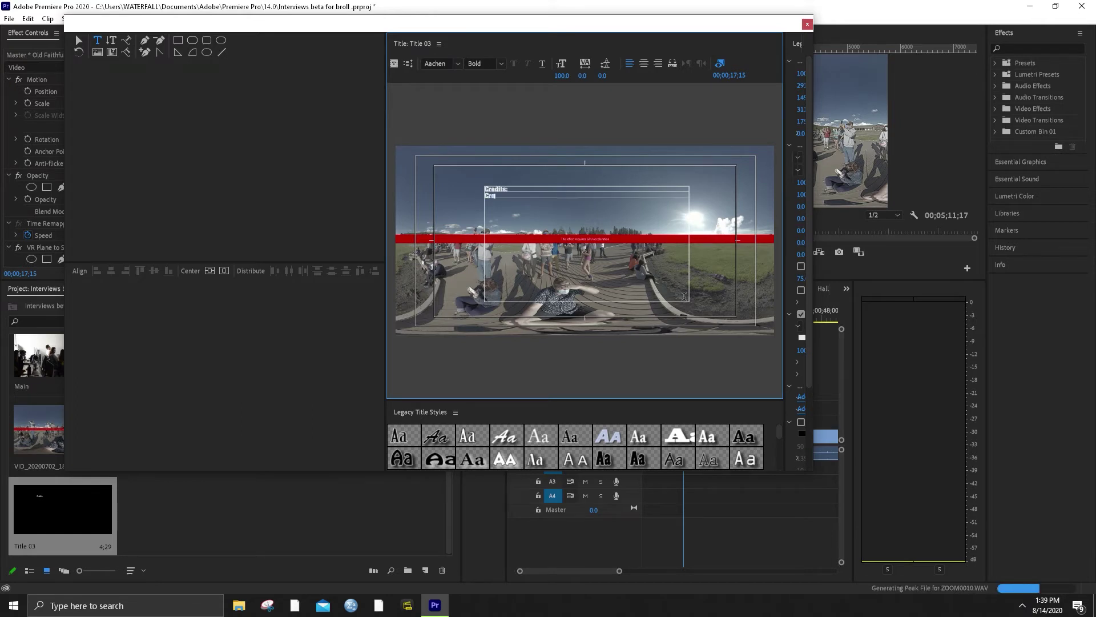
type("ated in the Immersiv")
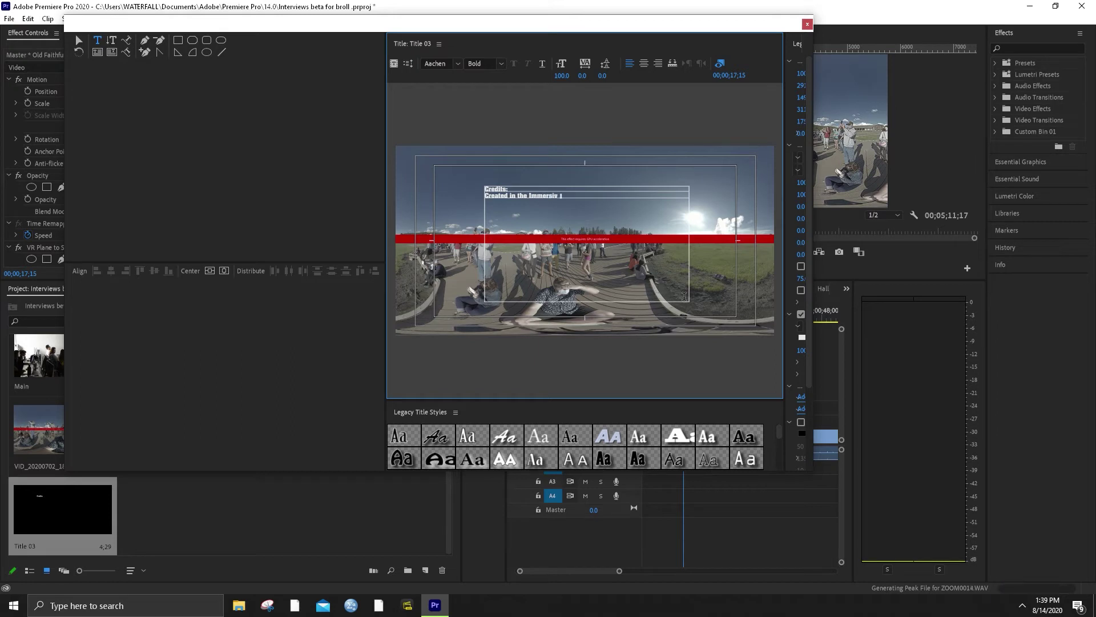
type("e Media Lab")
key("ctrl+v")
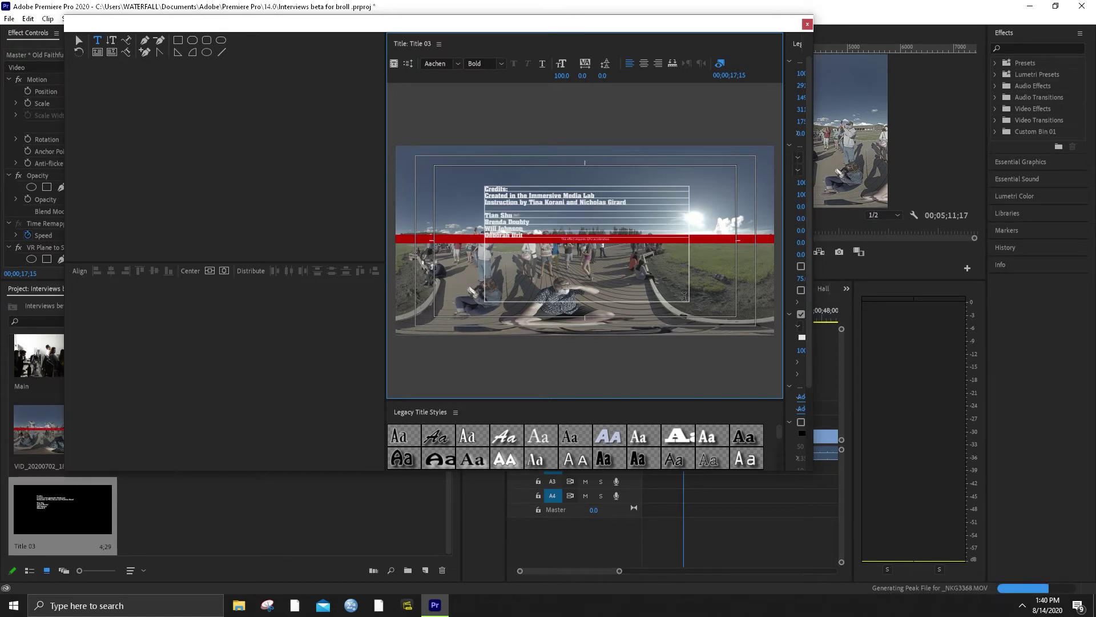
Center-align the credits, enlarge the font to about 178, and widen the text box on both sides
left_click(519, 218)
left_click(507, 223)
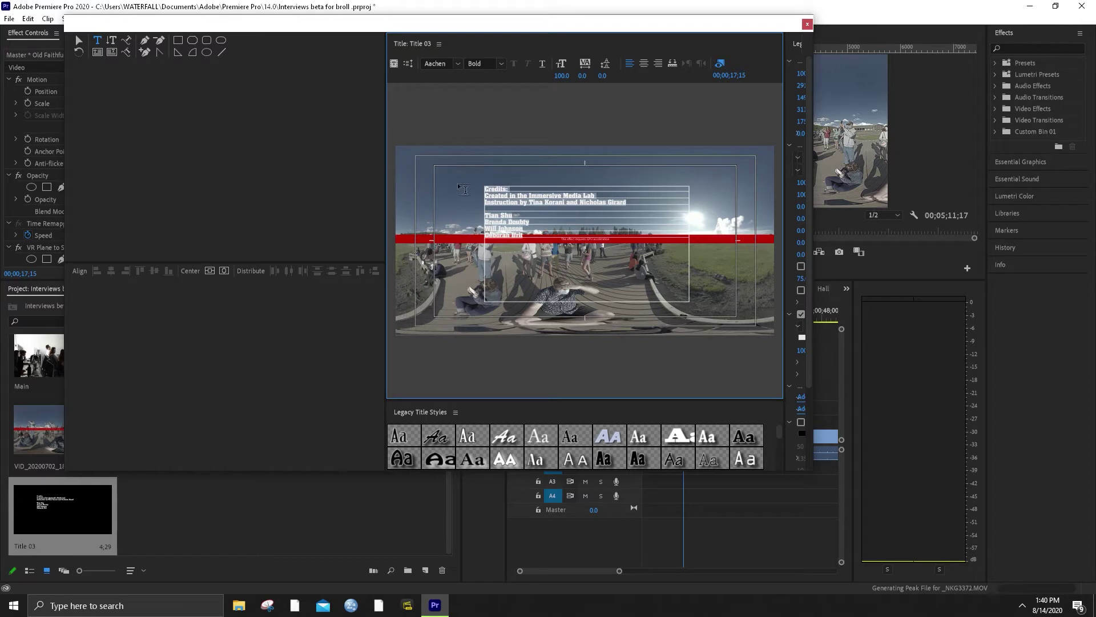
left_click(645, 64)
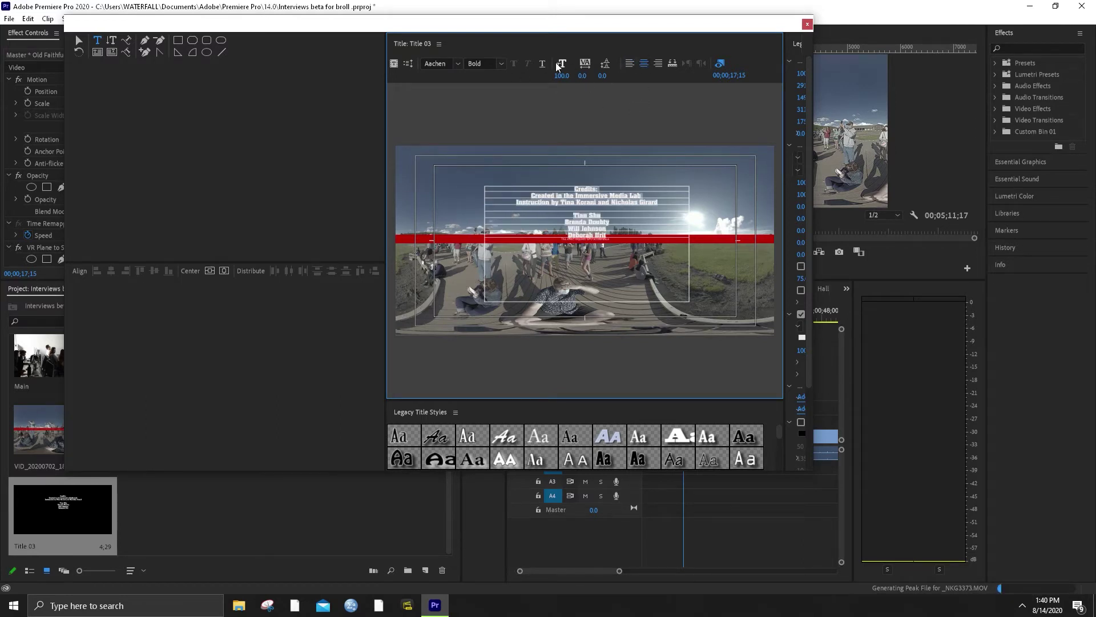
left_click_drag(562, 75, 591, 75)
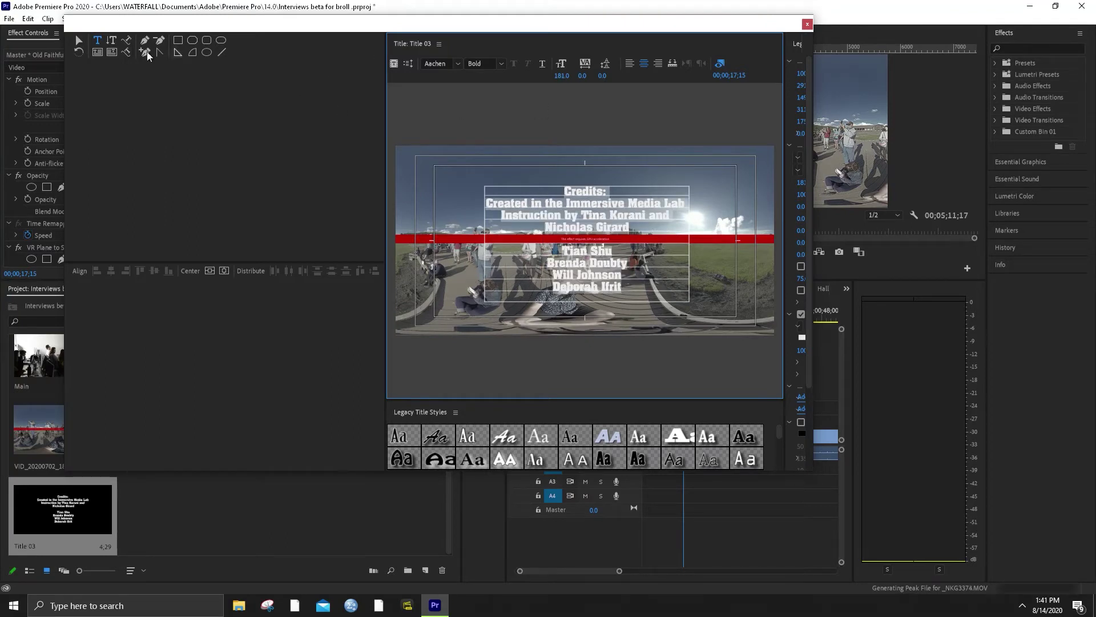
left_click(78, 40)
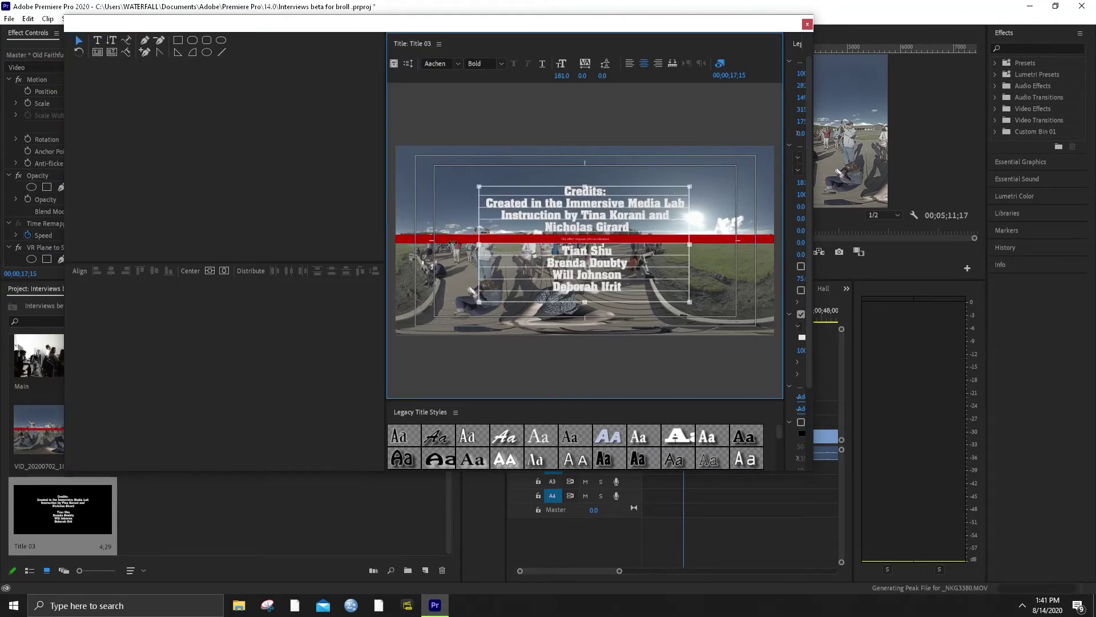
left_click_drag(484, 245, 436, 245)
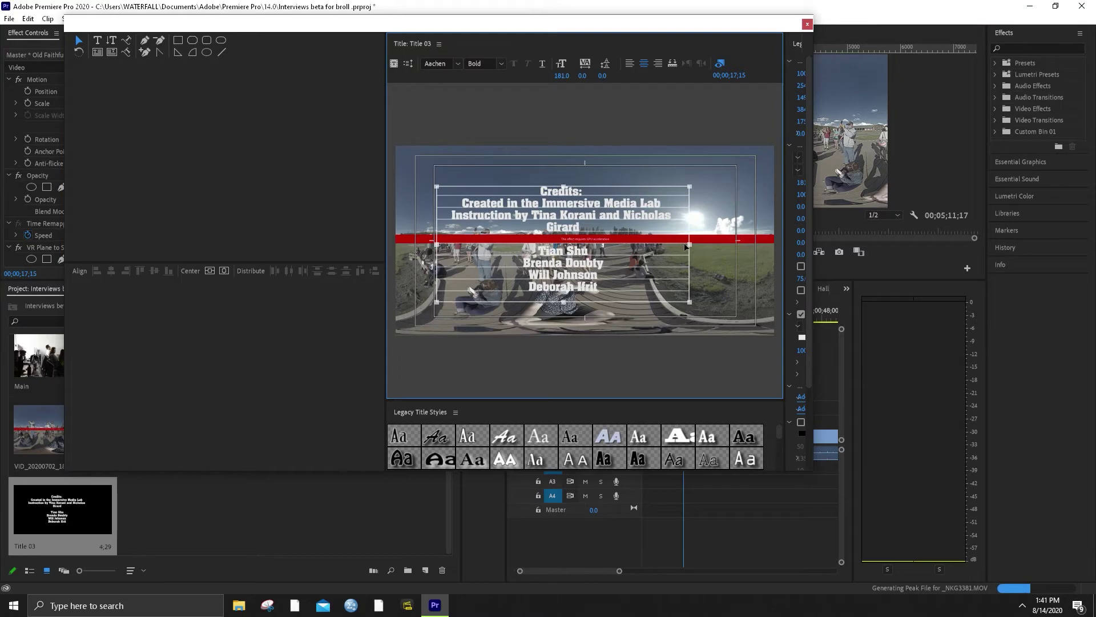
left_click_drag(689, 245, 736, 249)
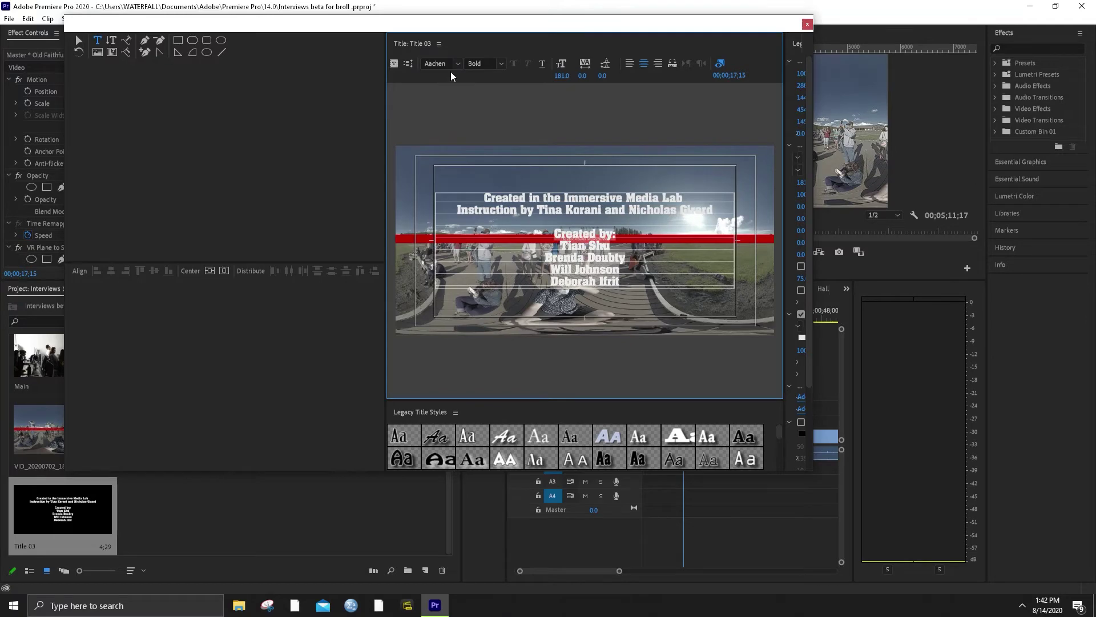
Raise the credits font to 230, extend the box downward, centre it vertically, and select all text
left_click_drag(562, 76, 565, 75)
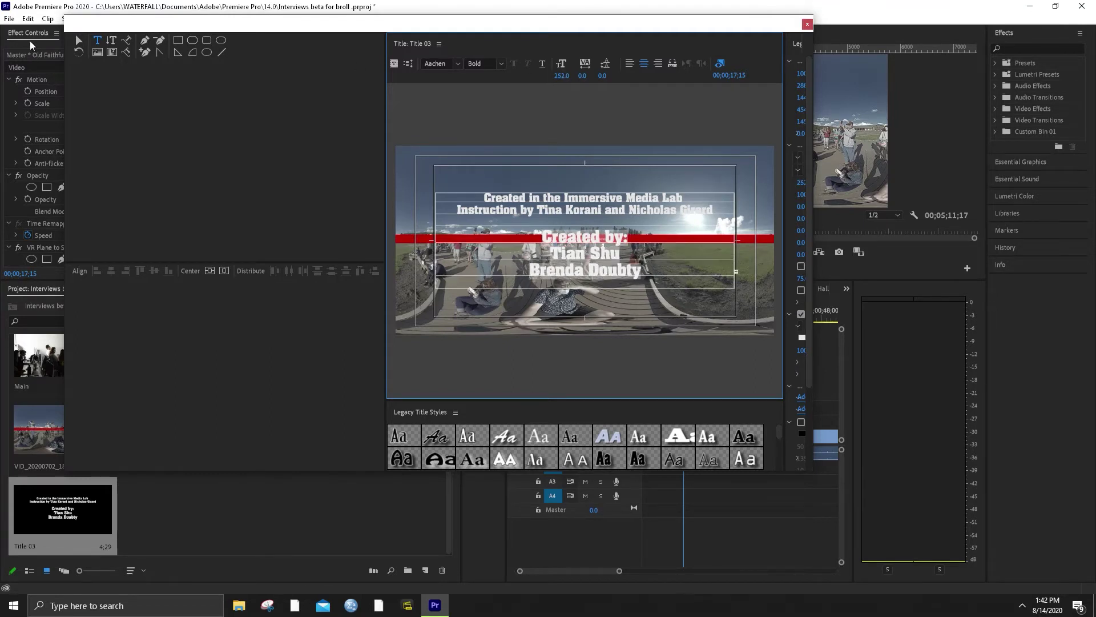
left_click(78, 43)
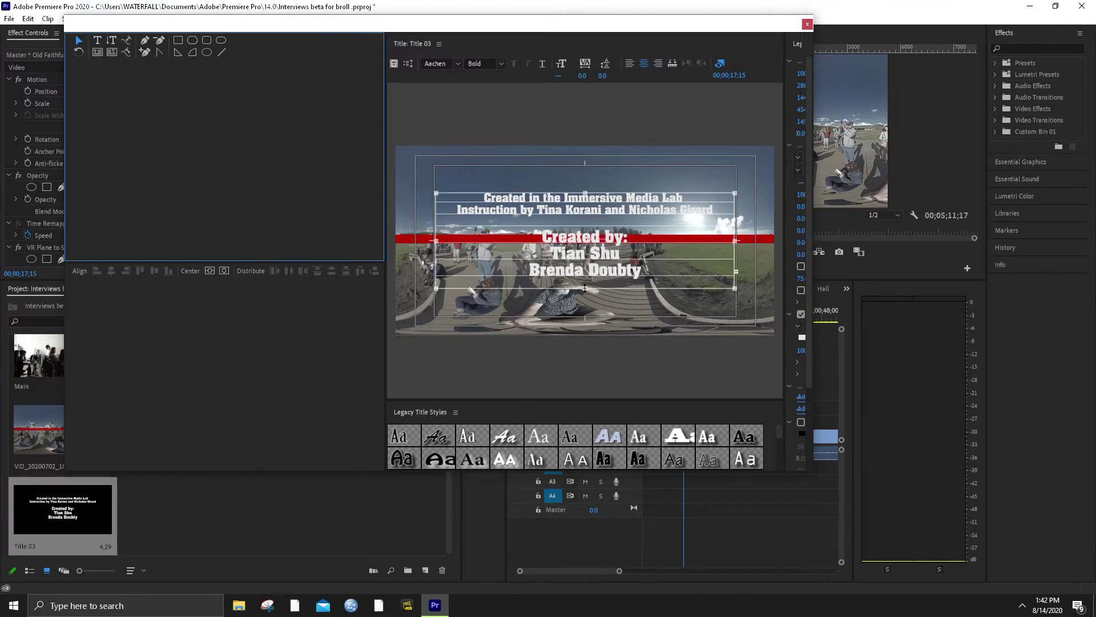
left_click_drag(584, 289, 594, 314)
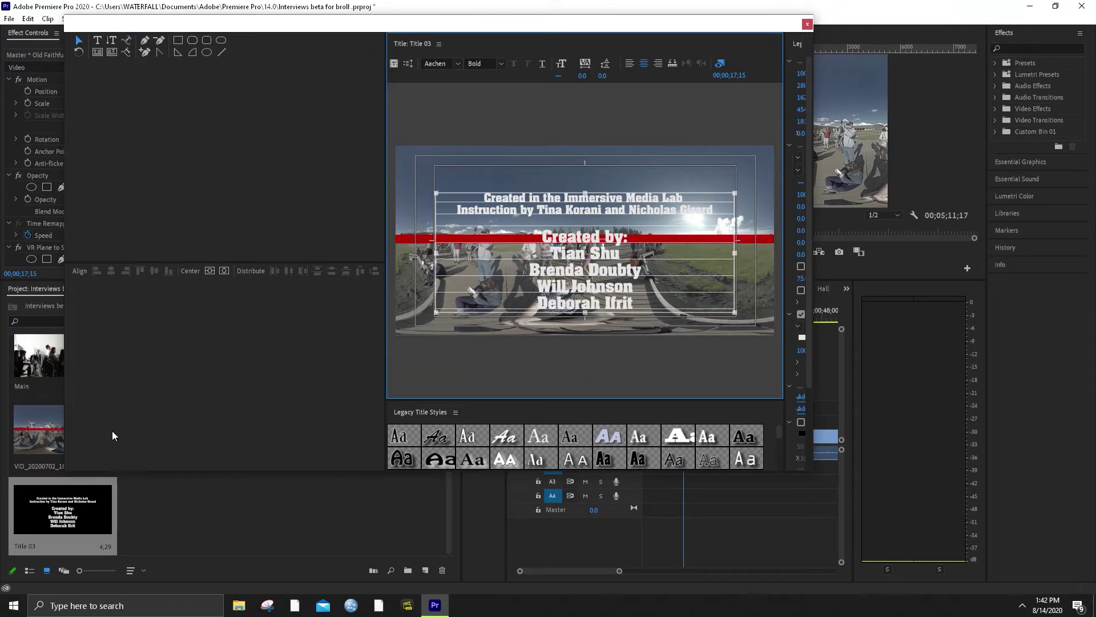
left_click(226, 272)
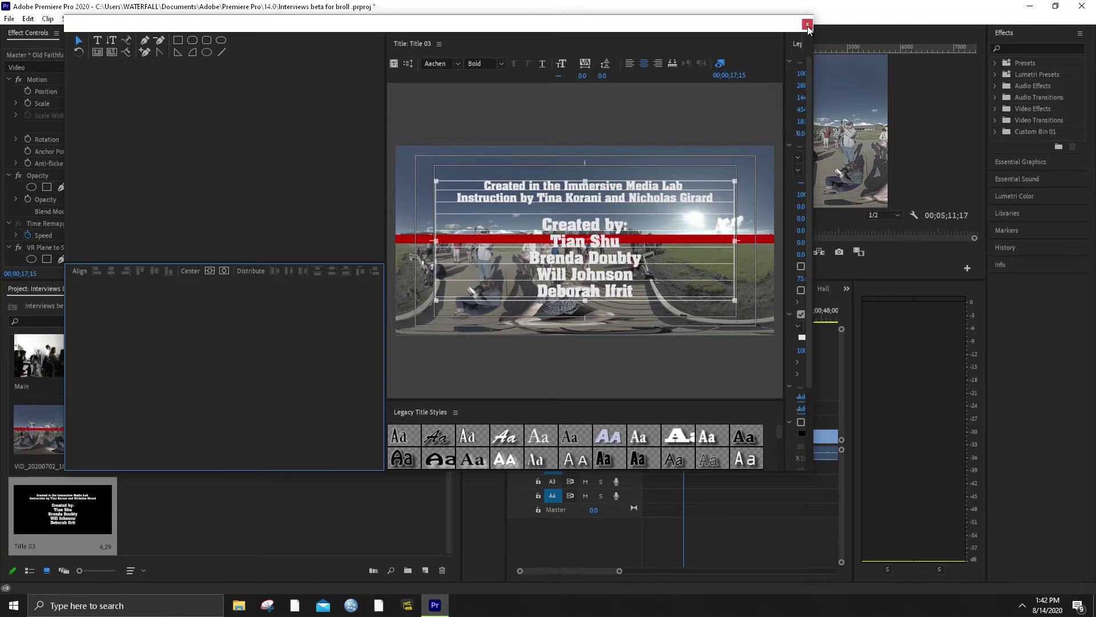
double_click(604, 292)
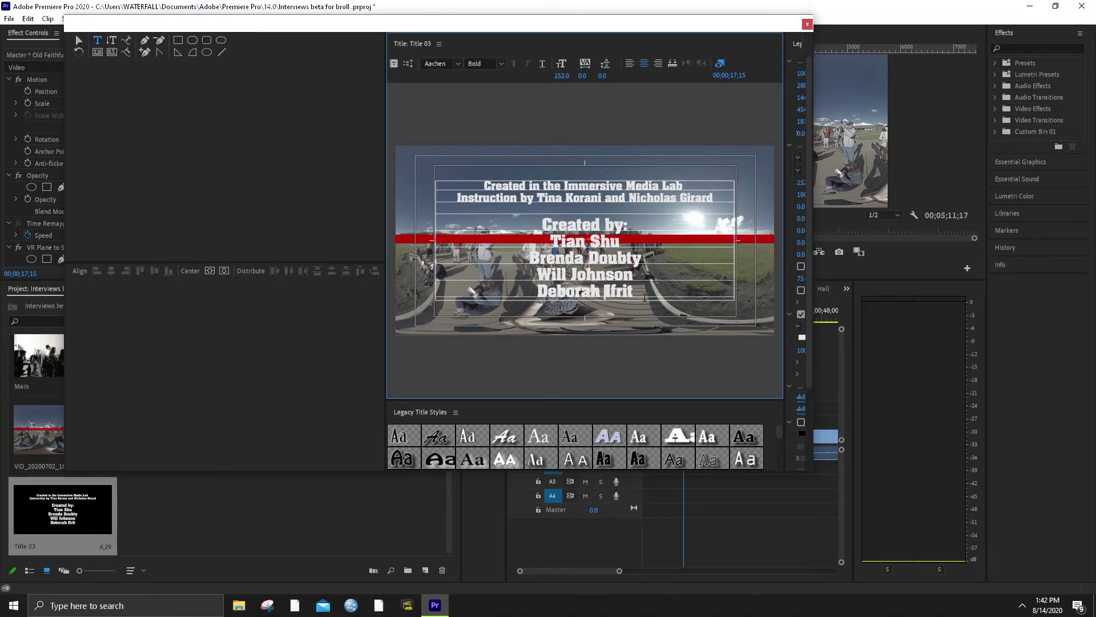
left_click_drag(645, 298, 384, 168)
left_click(464, 172)
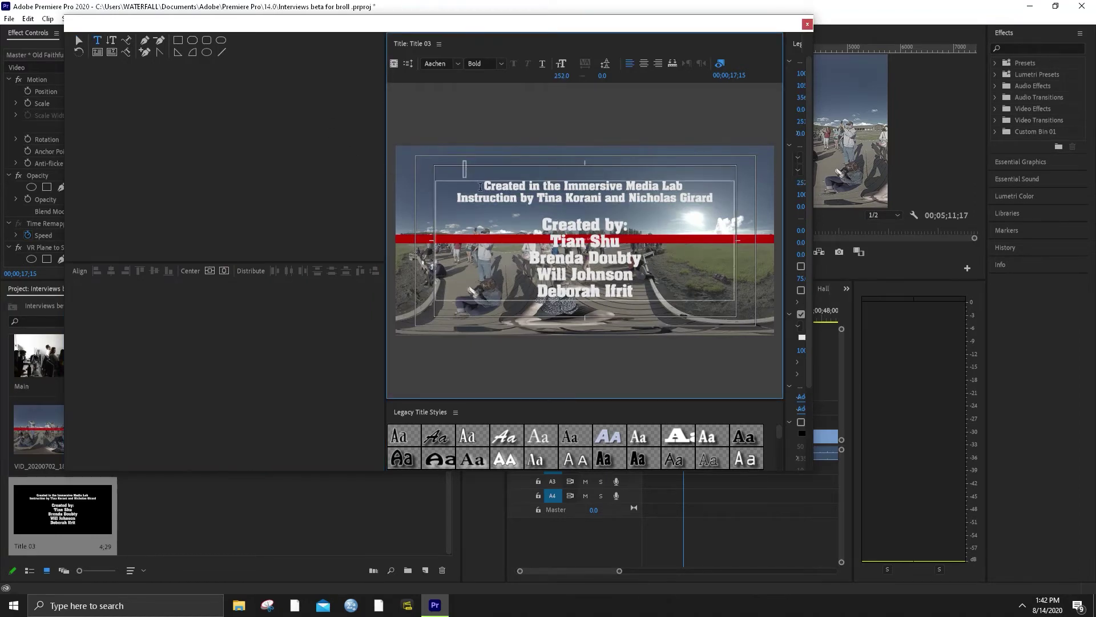
Set the credits text in Minion Pro Bold Cond and close the title editor
left_click(458, 64)
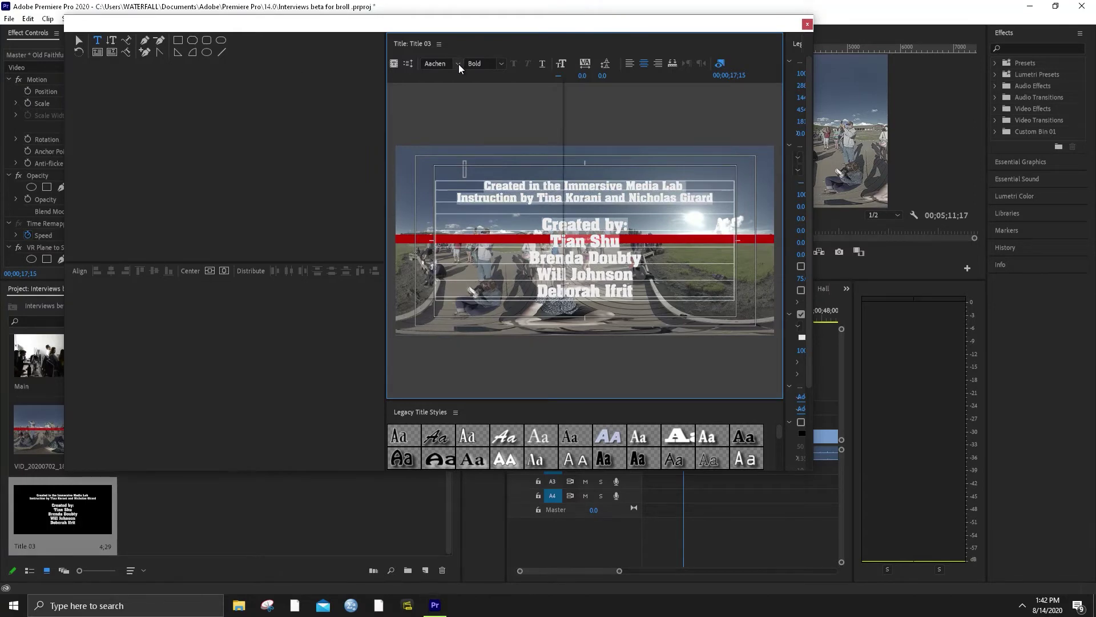
scroll(451, 218, "down", 15)
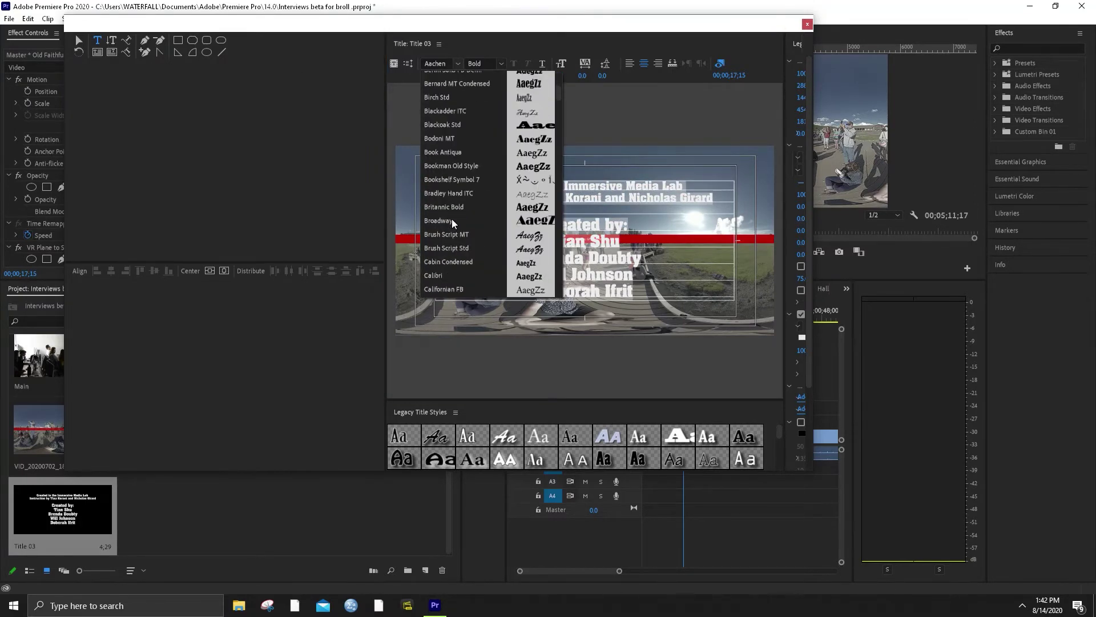
scroll(453, 222, "down", 15)
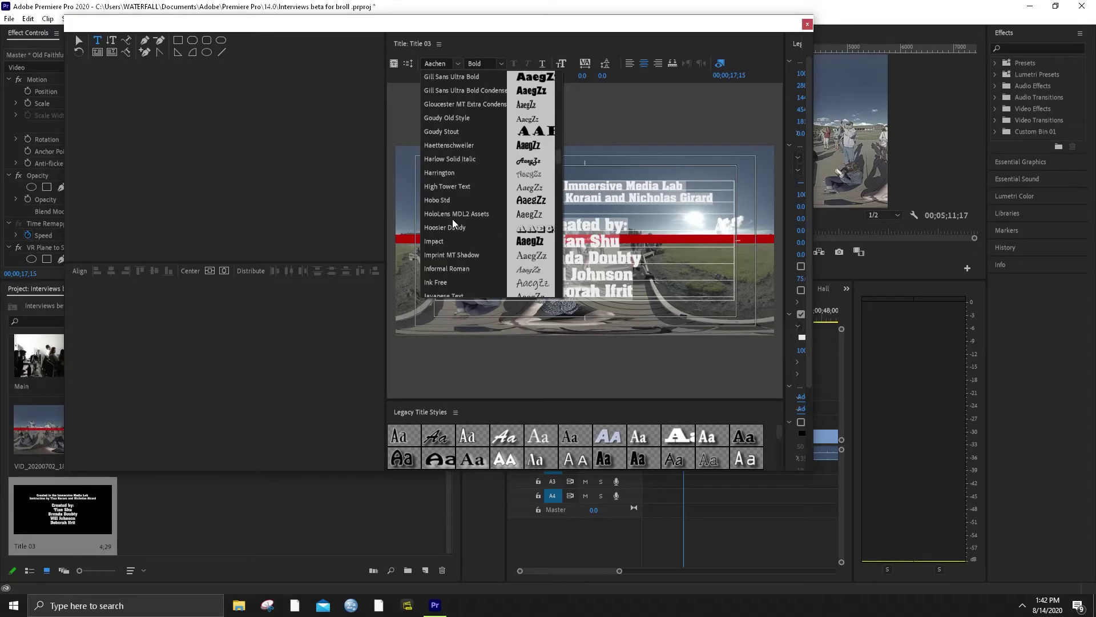
scroll(453, 218, "down", 4)
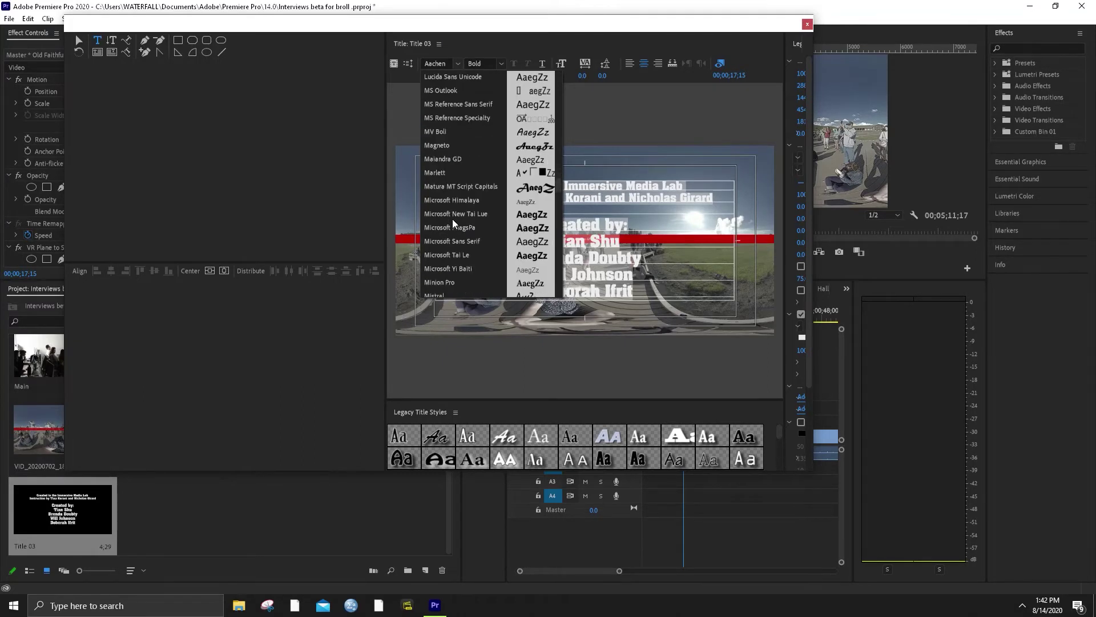
scroll(450, 207, "down", 4)
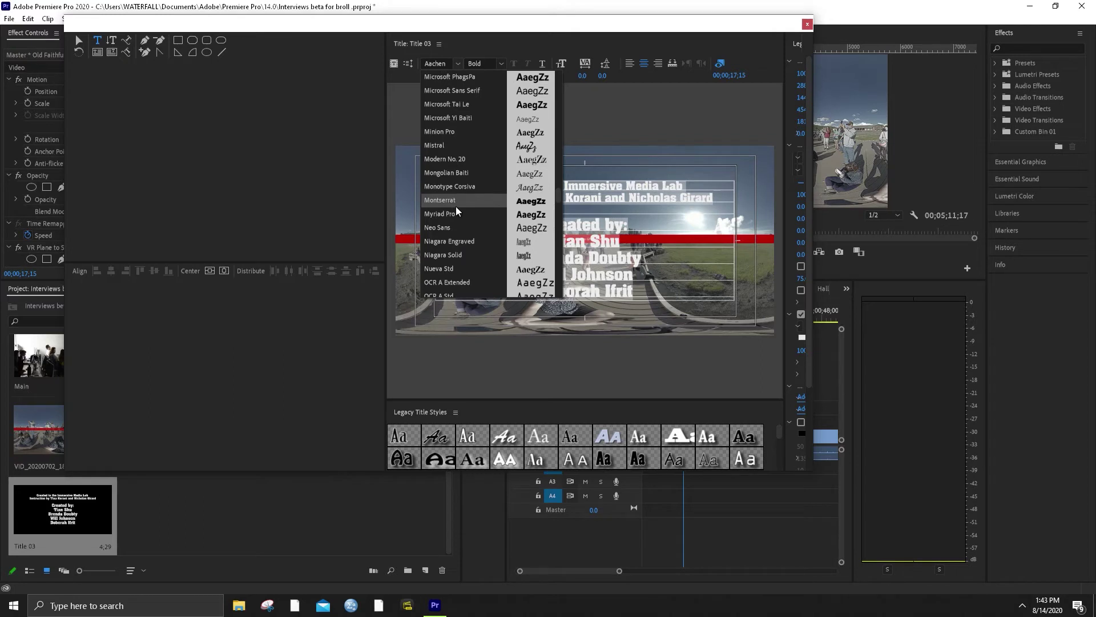
left_click(454, 131)
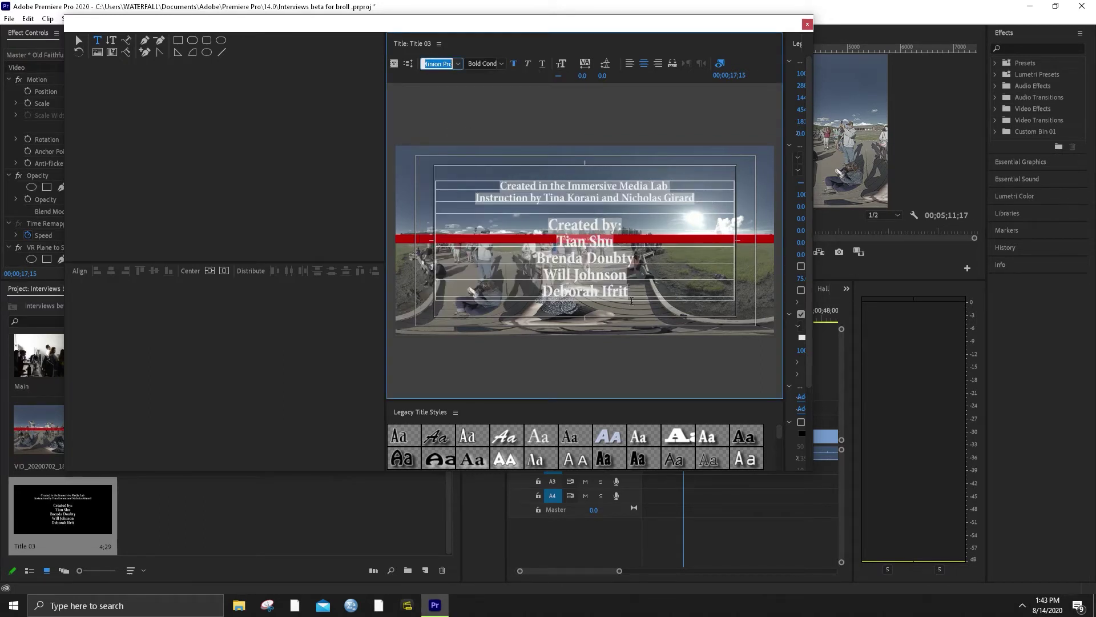
left_click(700, 115)
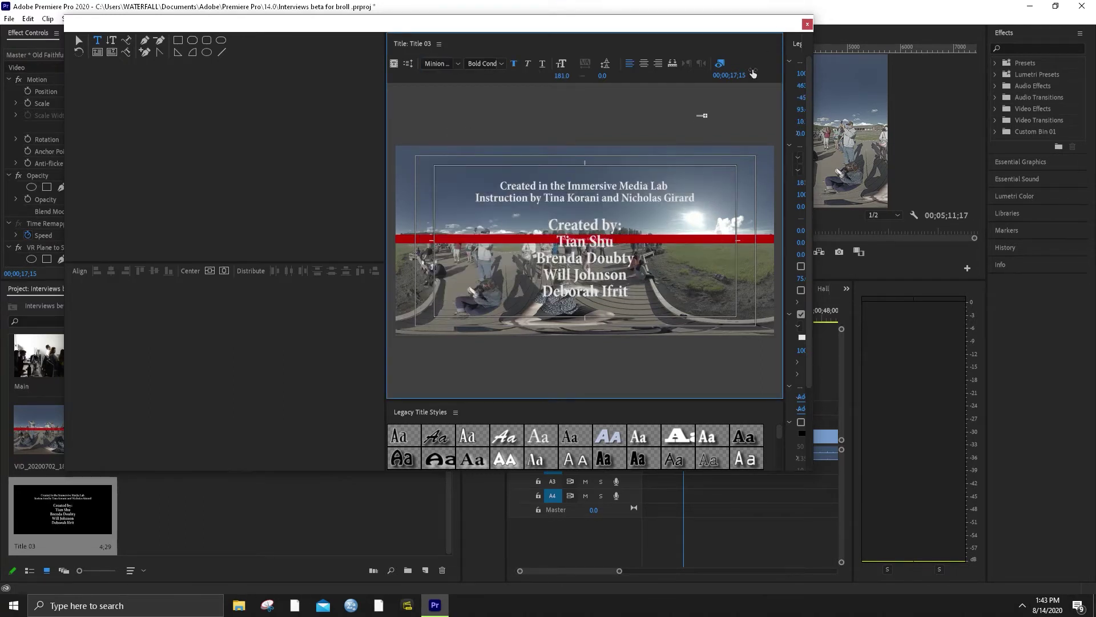
left_click(599, 202)
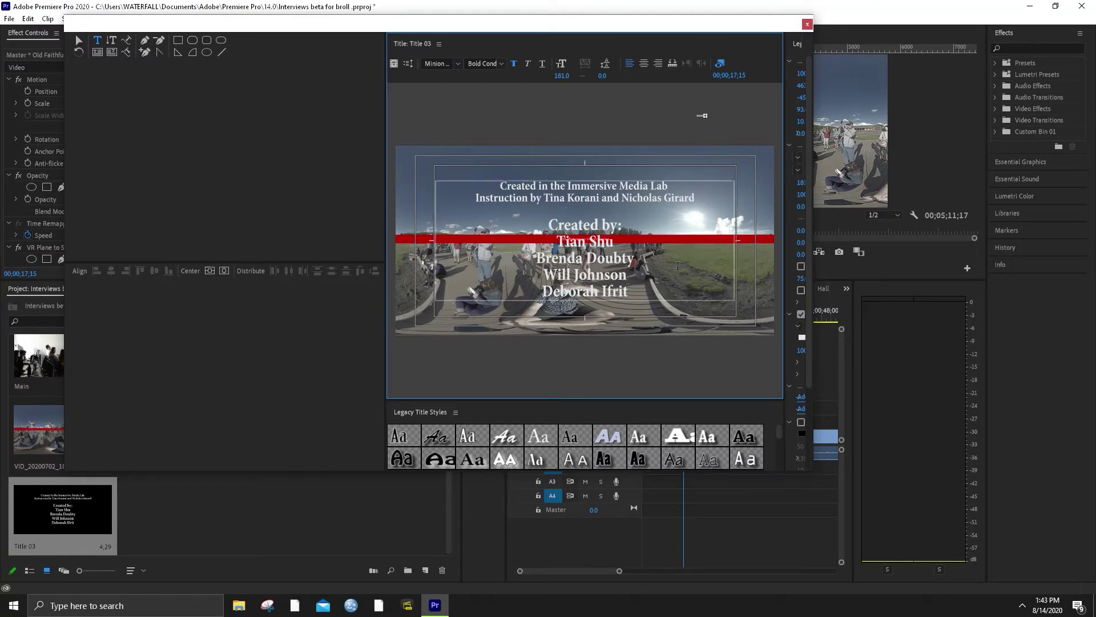
left_click(807, 25)
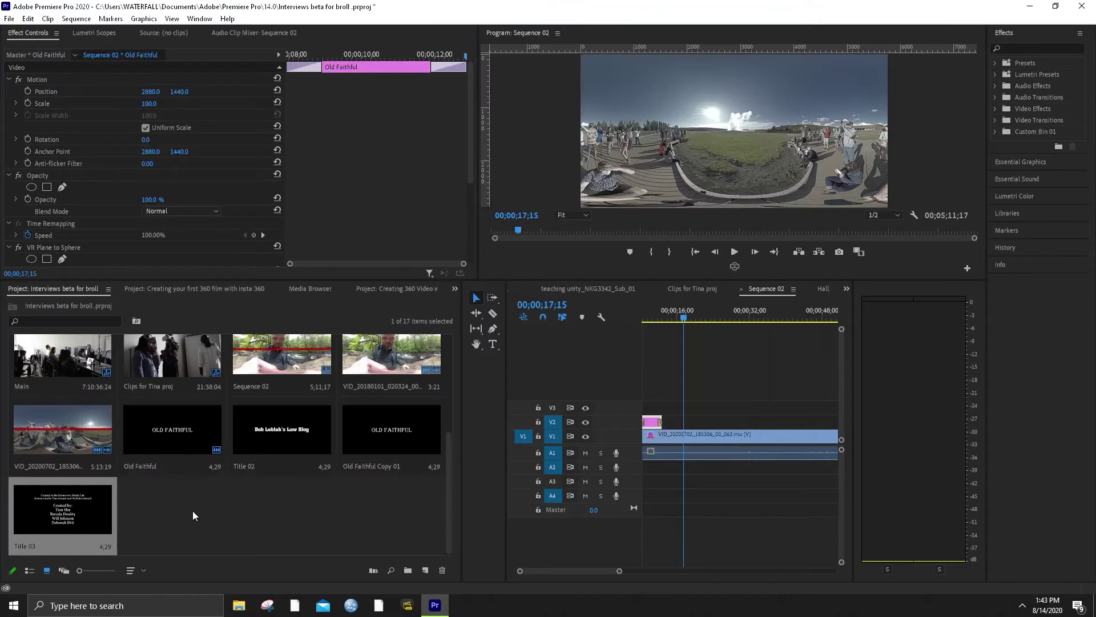
Place Title 03 on V2, turn on VR video display, and slide the credits to the footage's end
left_click_drag(57, 507, 744, 413)
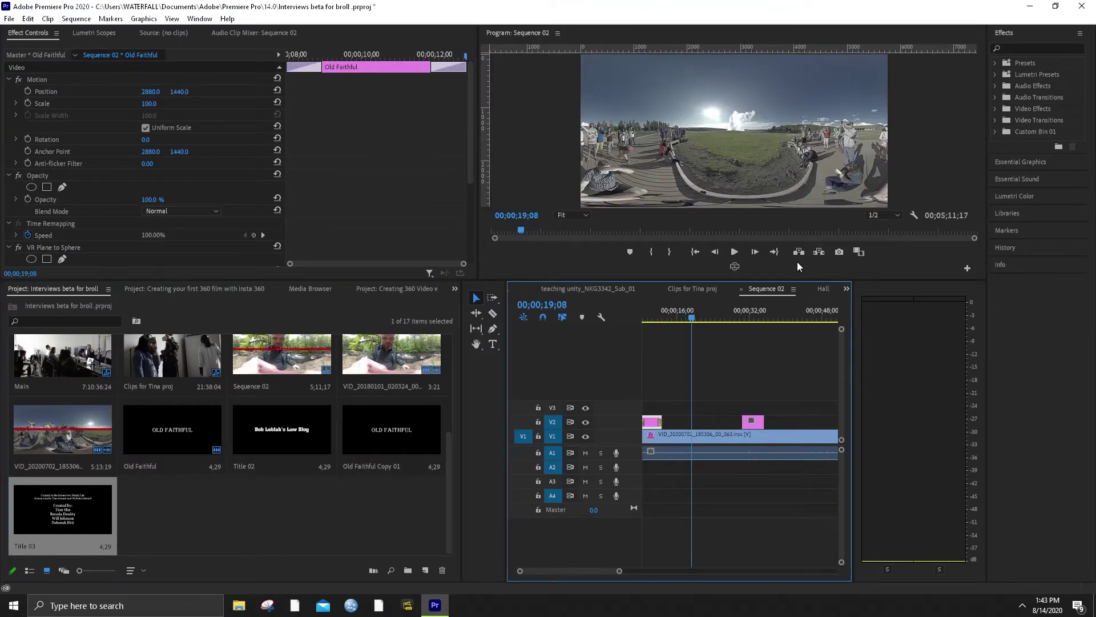
left_click(735, 266)
left_click(691, 316)
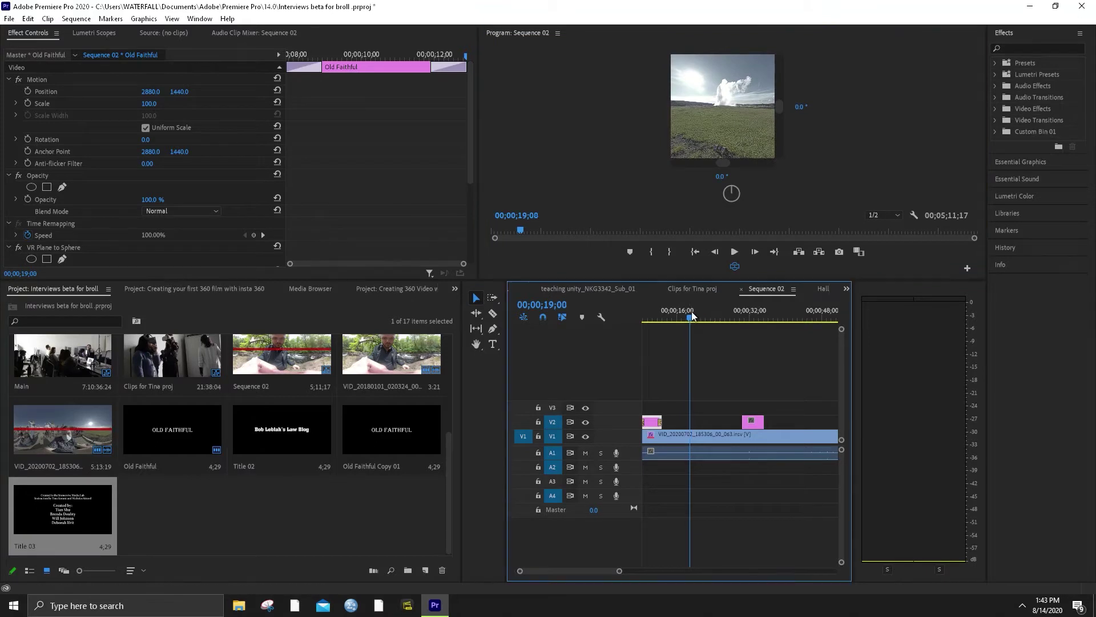
key("l")
key("l")
key("l")
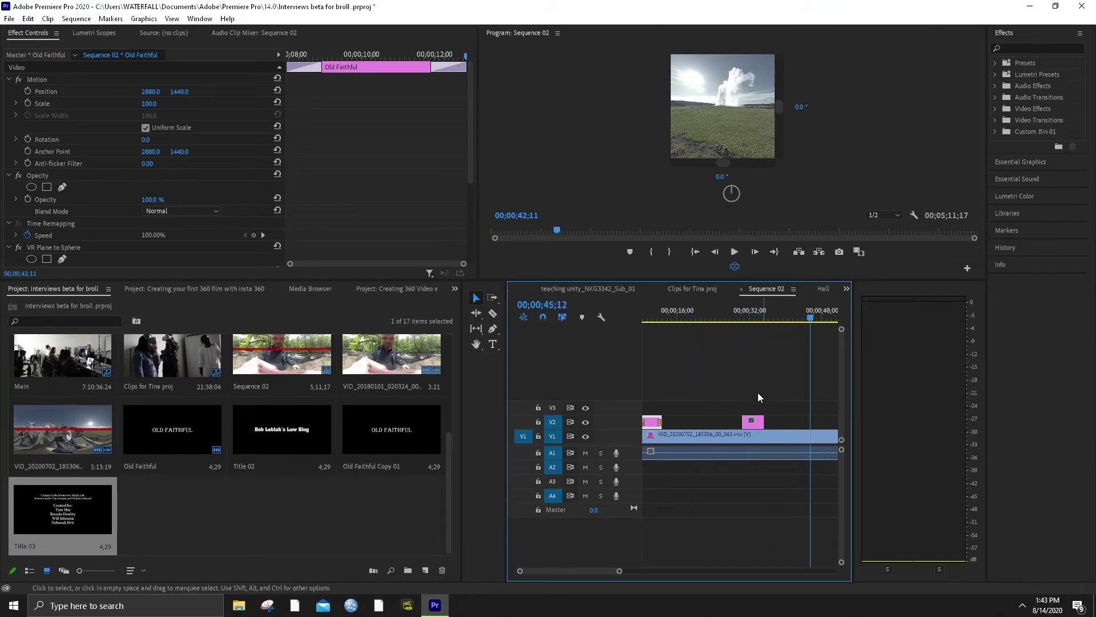
left_click_drag(620, 572, 684, 571)
left_click_drag(711, 315, 721, 321)
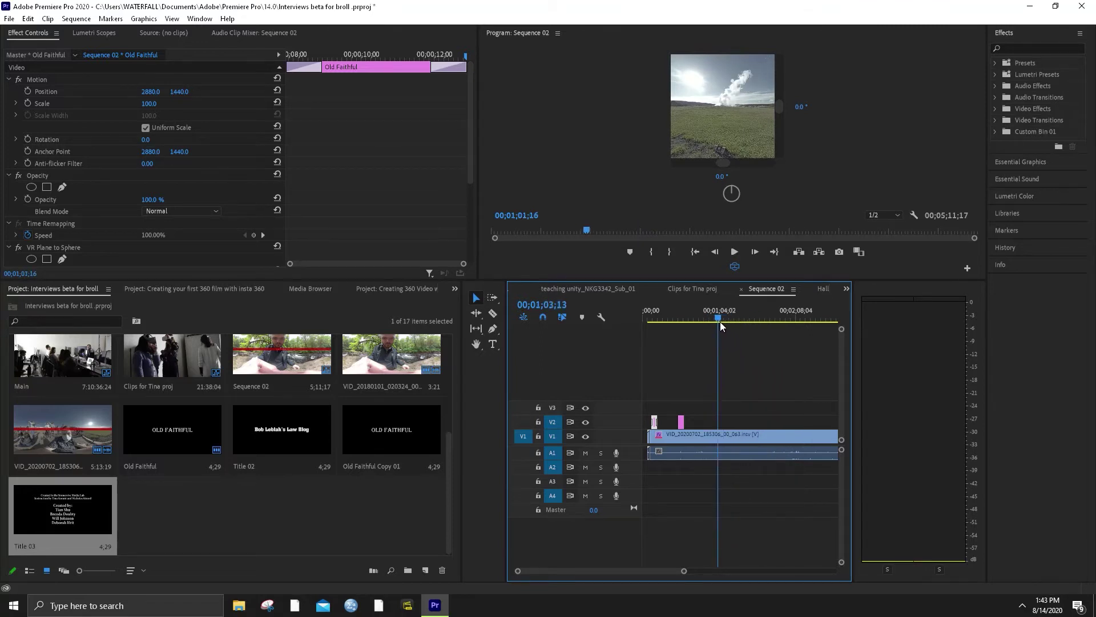
left_click_drag(681, 423, 722, 427)
left_click_drag(639, 315, 651, 316)
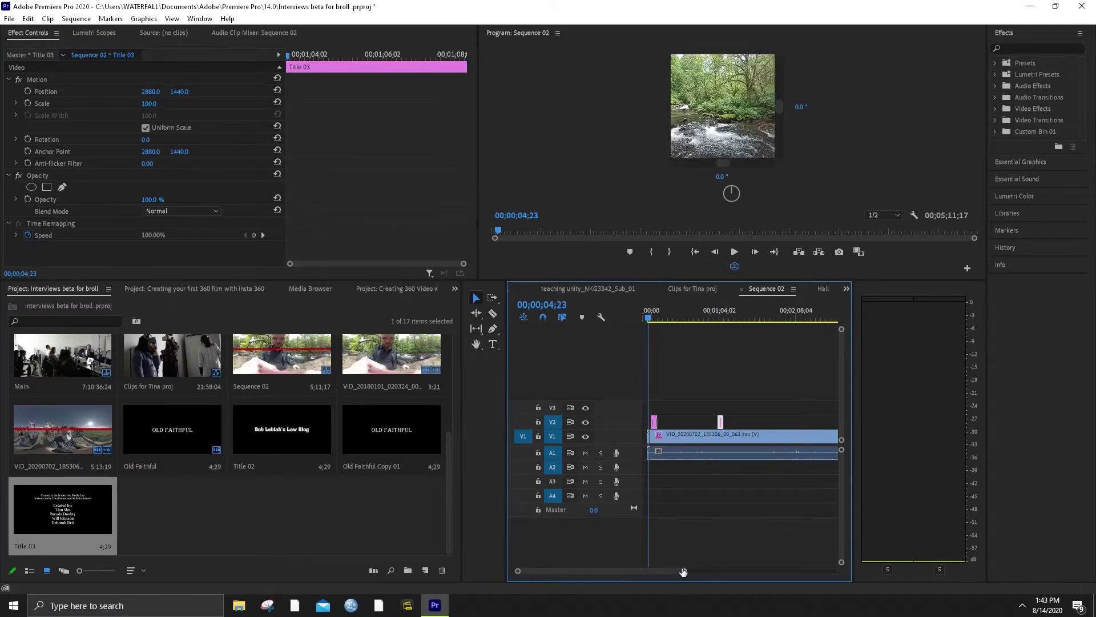
scroll(683, 572, "up", 5)
left_click(731, 318)
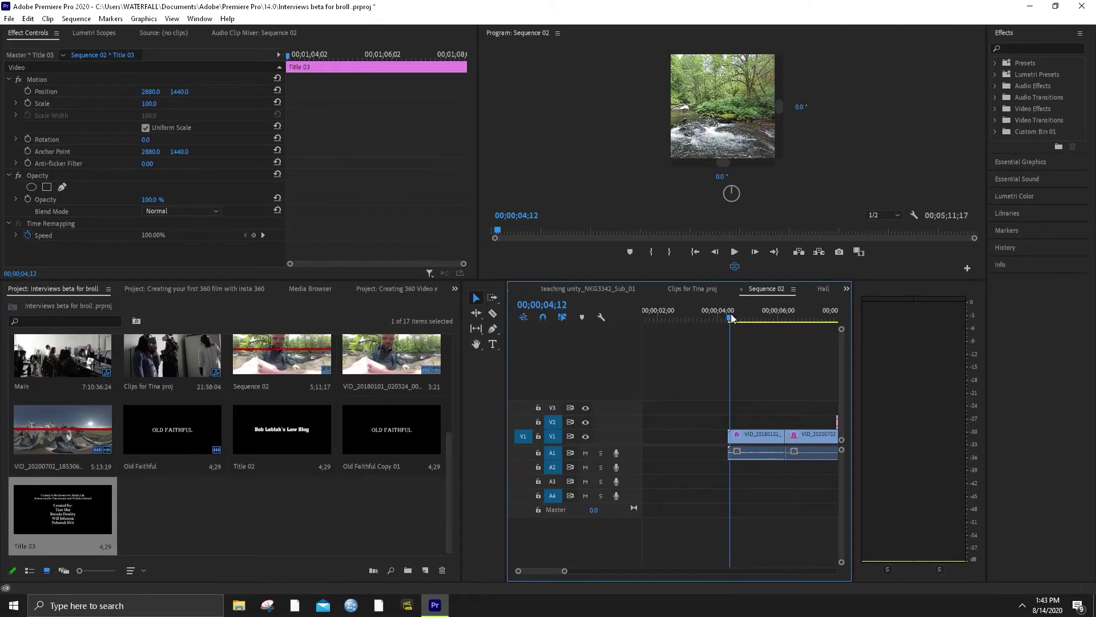
left_click_drag(726, 154, 731, 87)
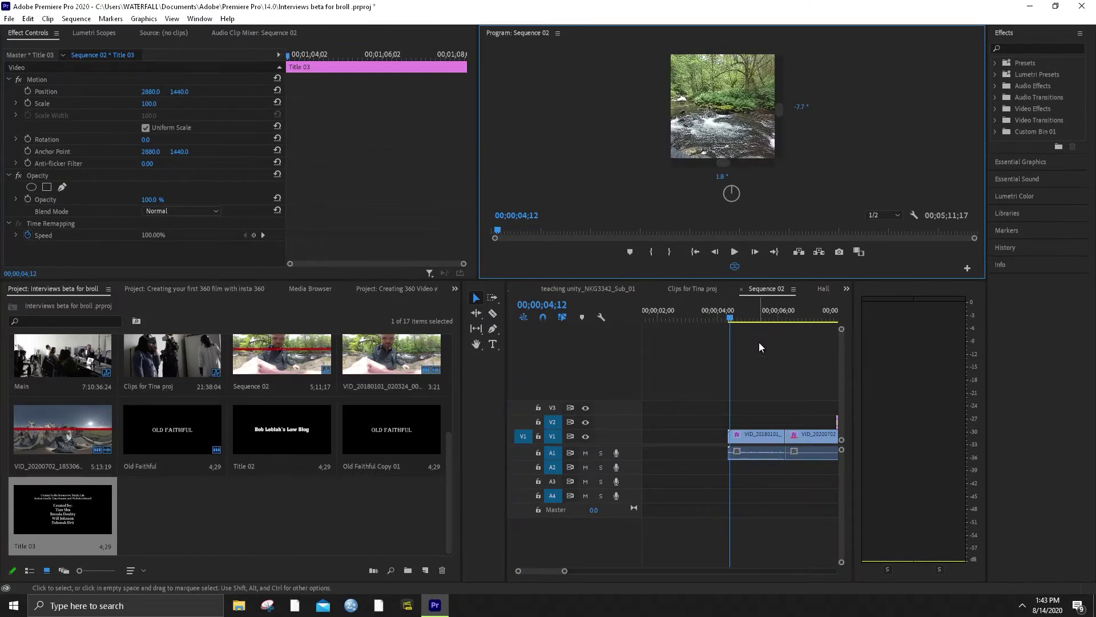
Delete the VID_20180101 clip and its gap so the geyser clip starts Sequence 02
left_click(749, 433)
key("Delete")
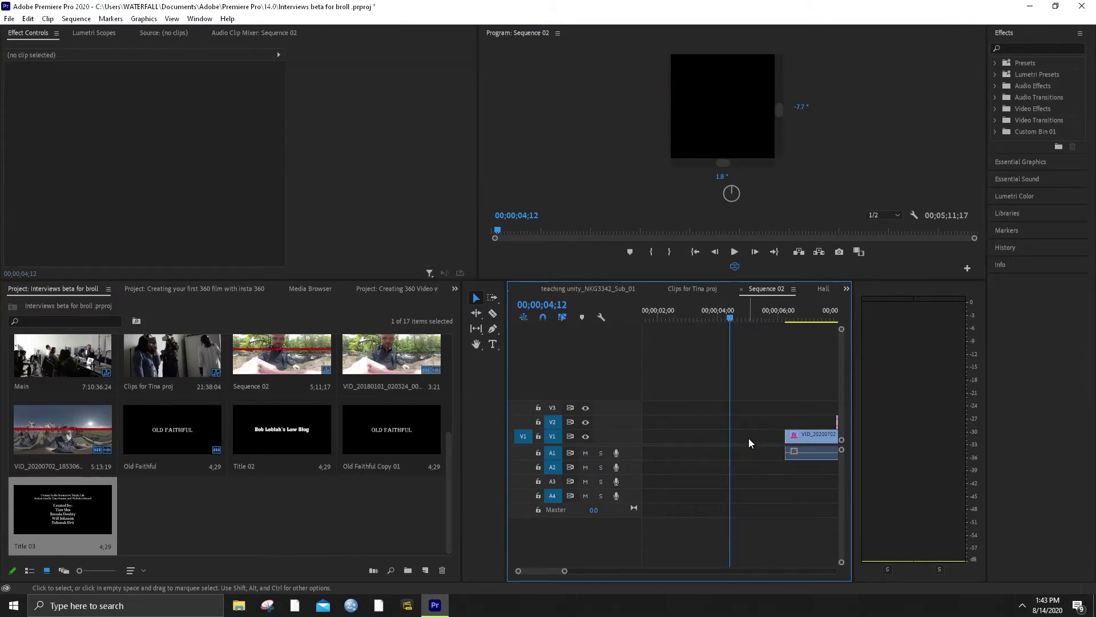
left_click(754, 436)
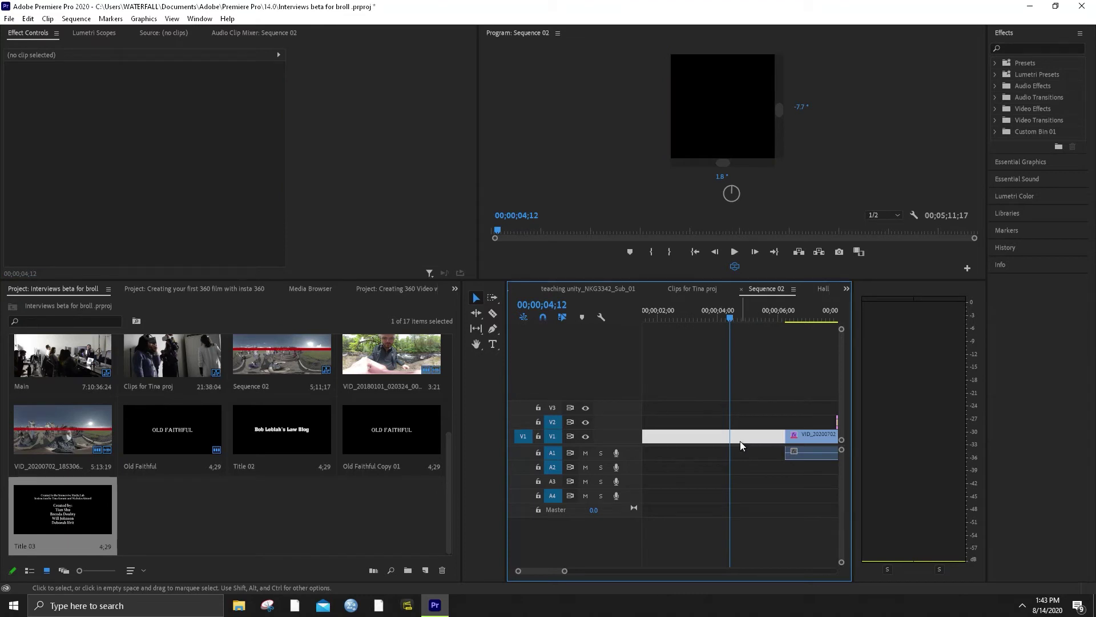
key("Delete")
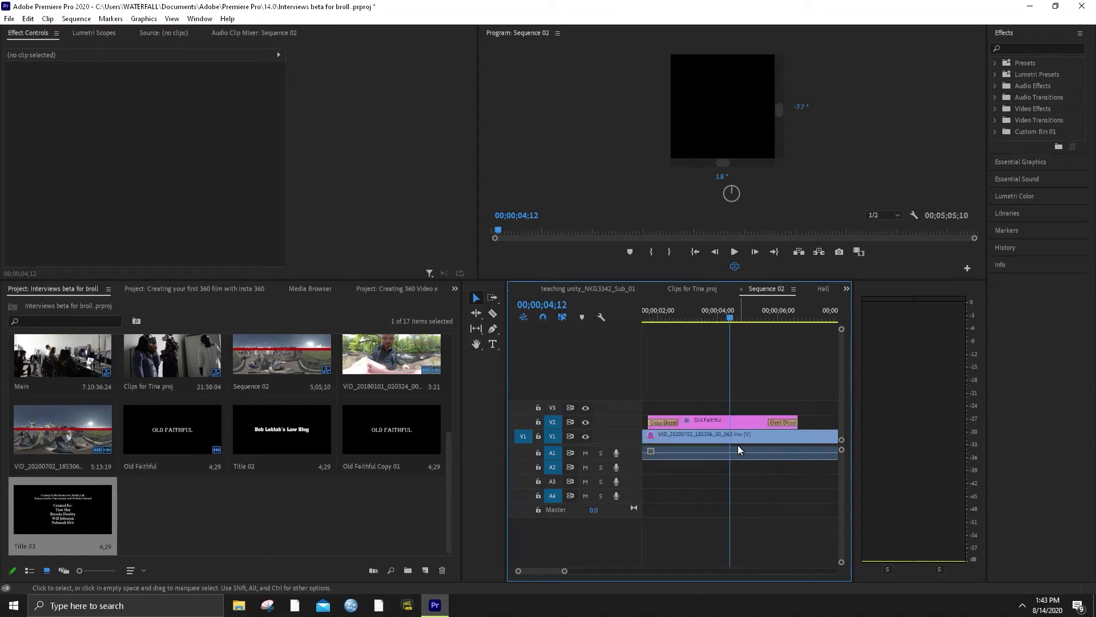
left_click_drag(730, 318, 637, 317)
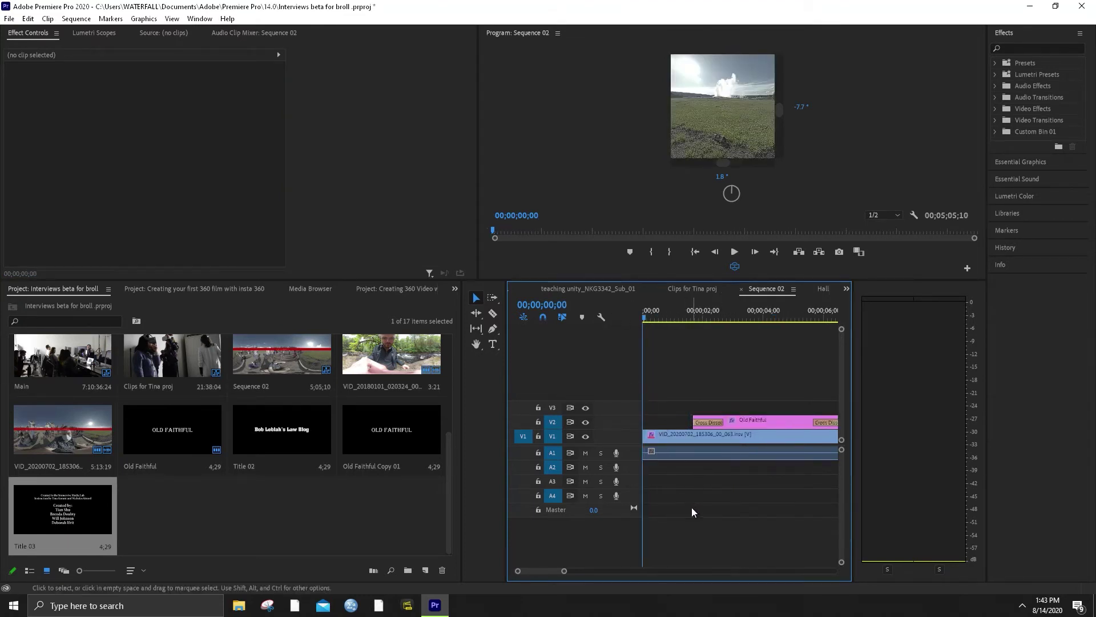
left_click_drag(564, 572, 563, 571)
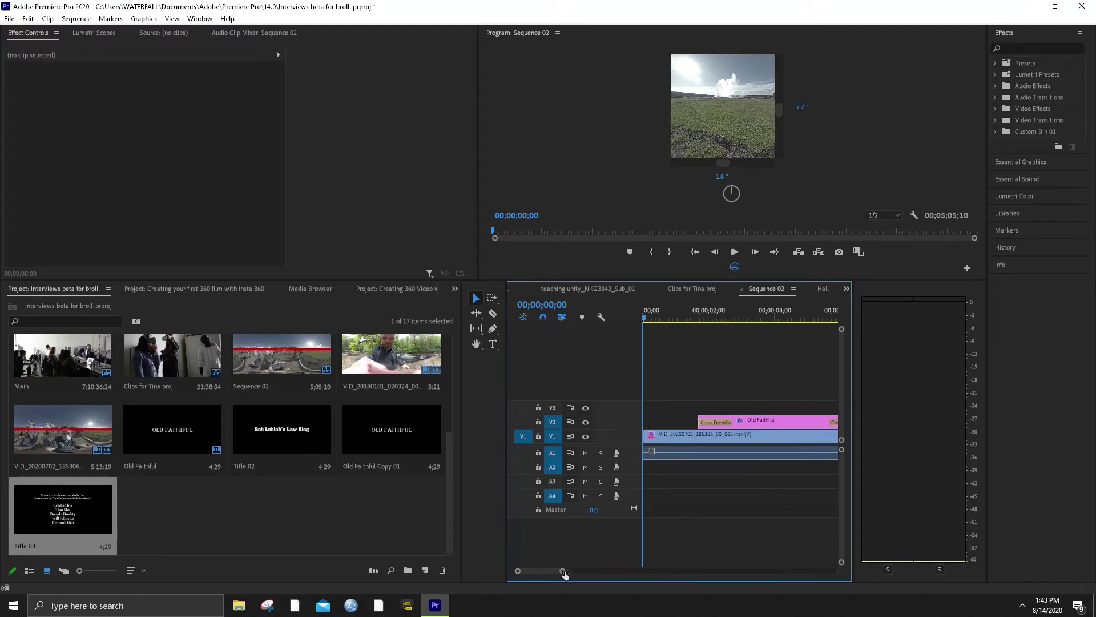
Add the Dissolve > Dip to Black transition at the start of the geyser clip
left_click(996, 121)
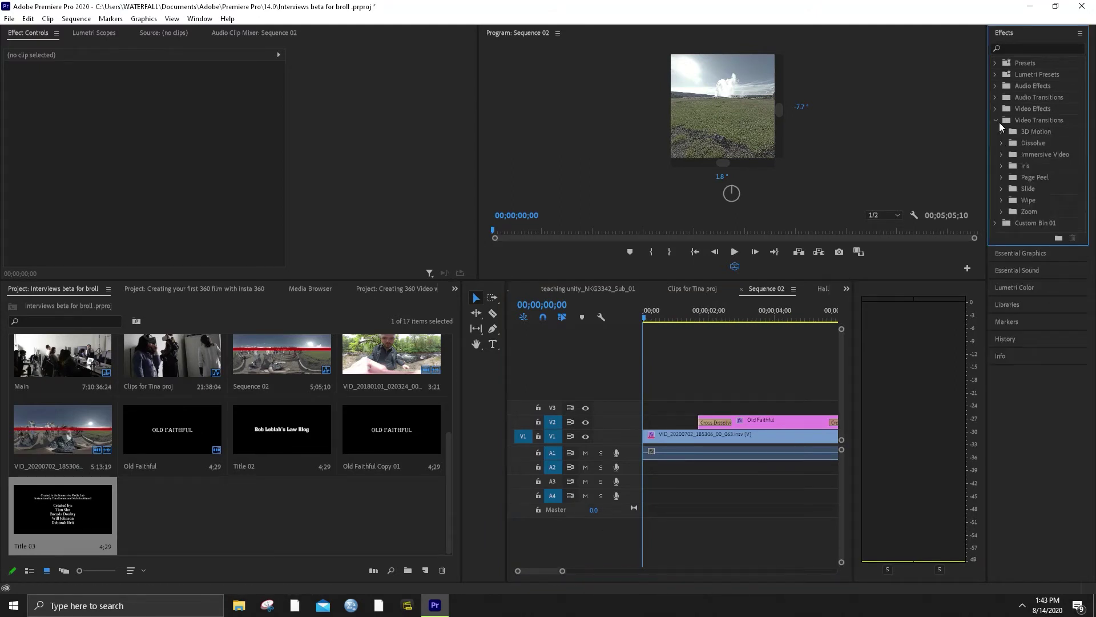
left_click(1001, 155)
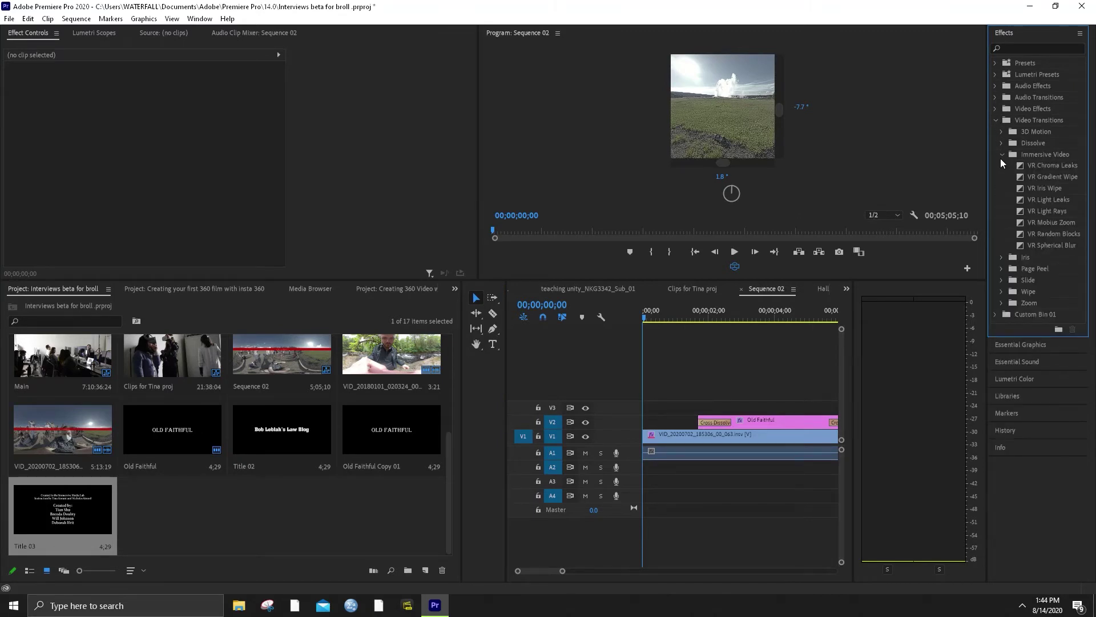
left_click(1001, 155)
left_click(1000, 143)
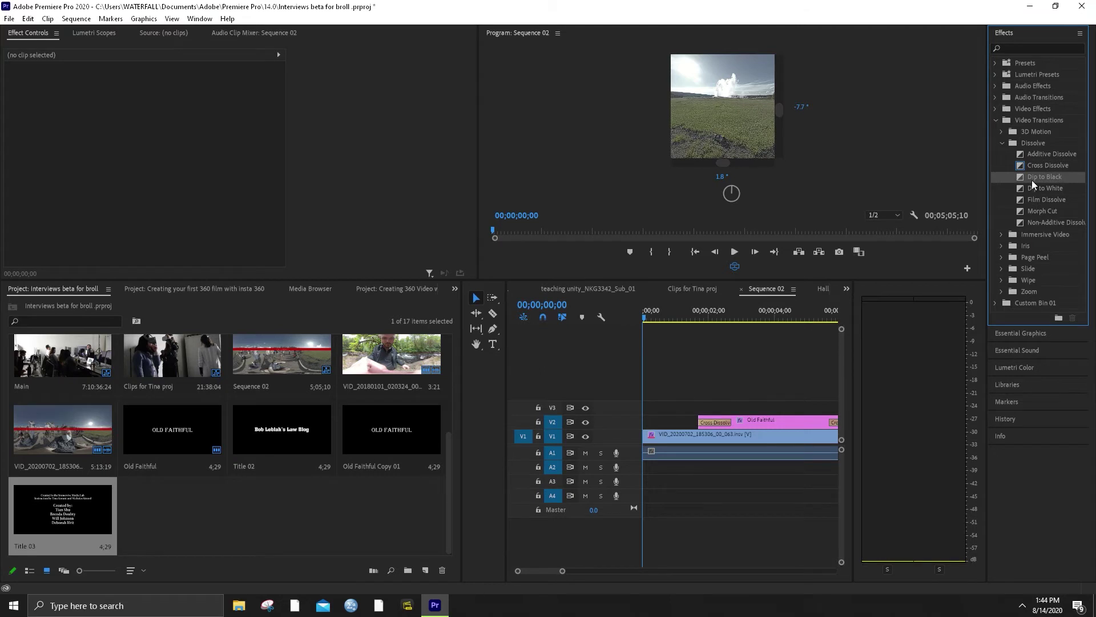
left_click_drag(1033, 180, 697, 438)
left_click(673, 438)
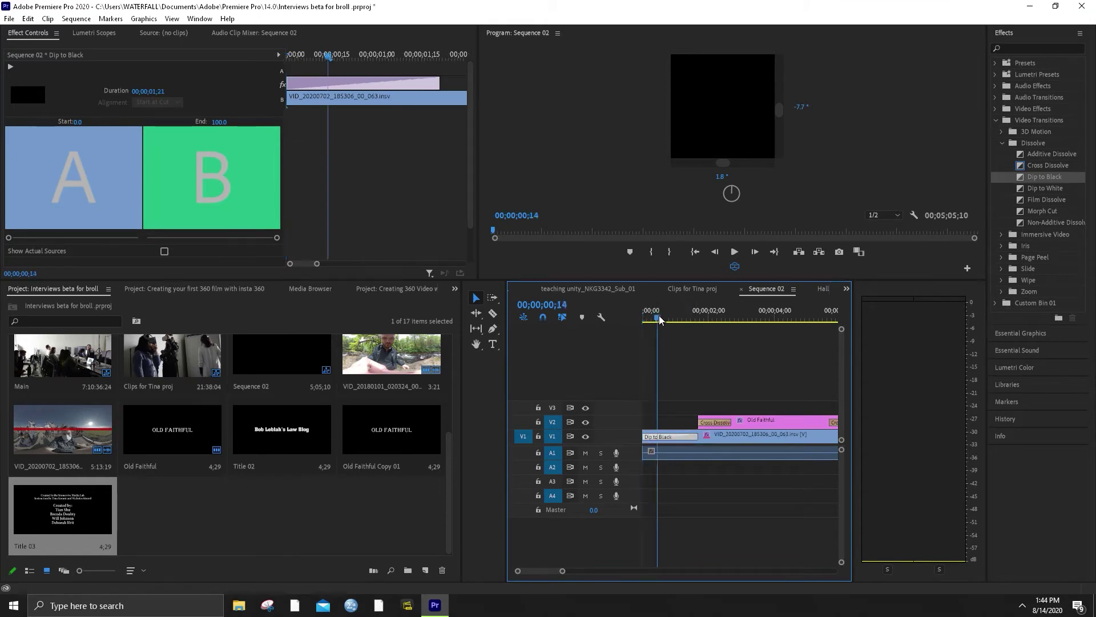
Preview the fade-in from the sequence start, then open the OLD FAITHFUL title for editing
key("space")
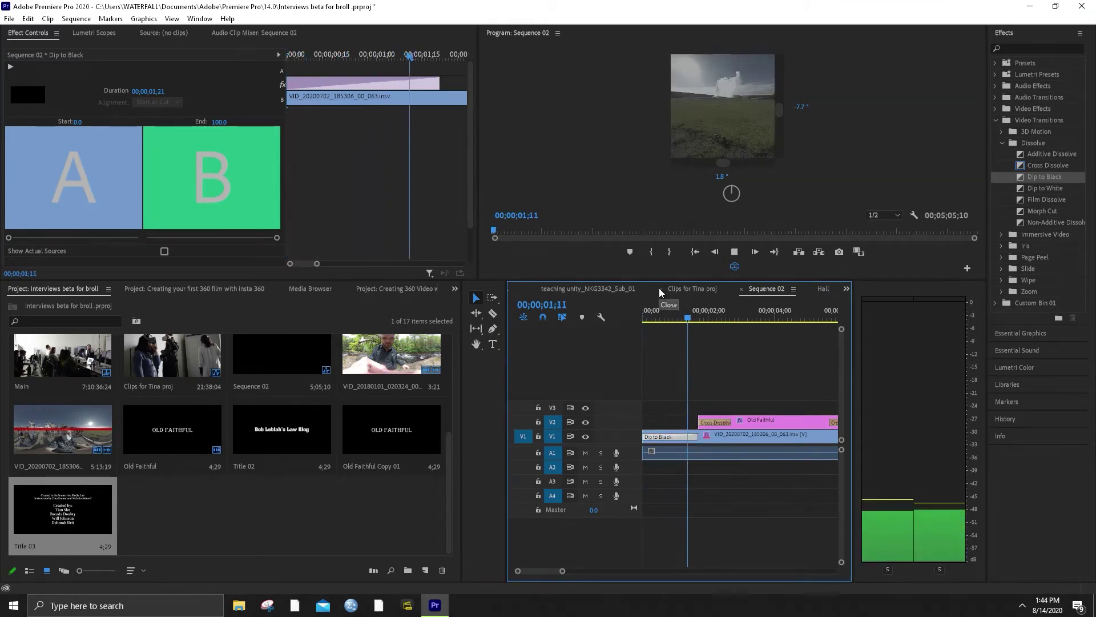
key("space")
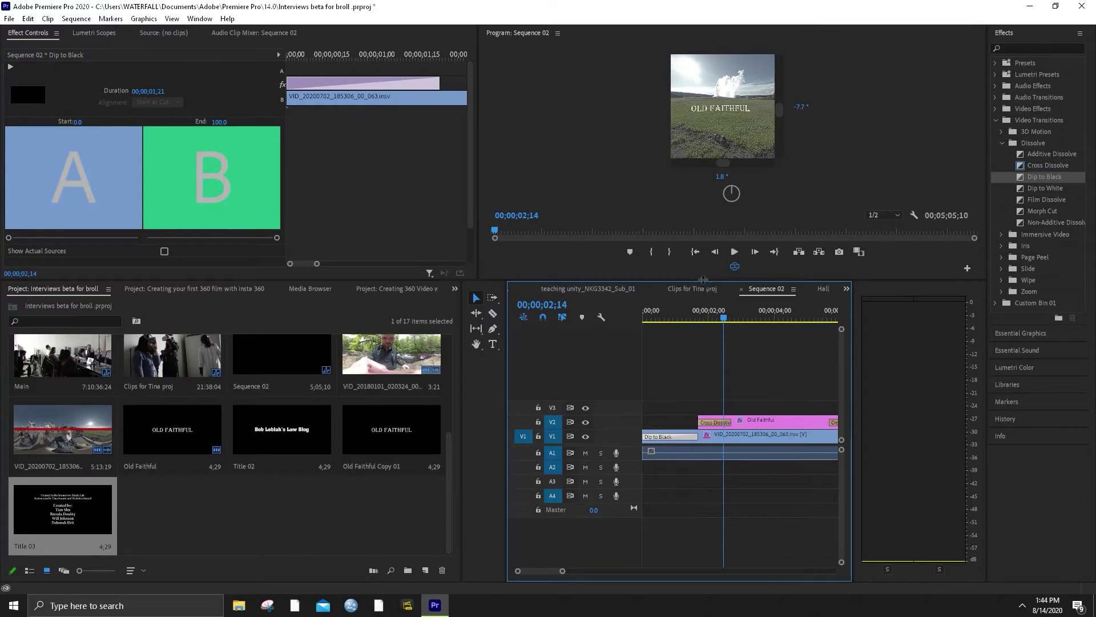
left_click_drag(703, 280, 700, 407)
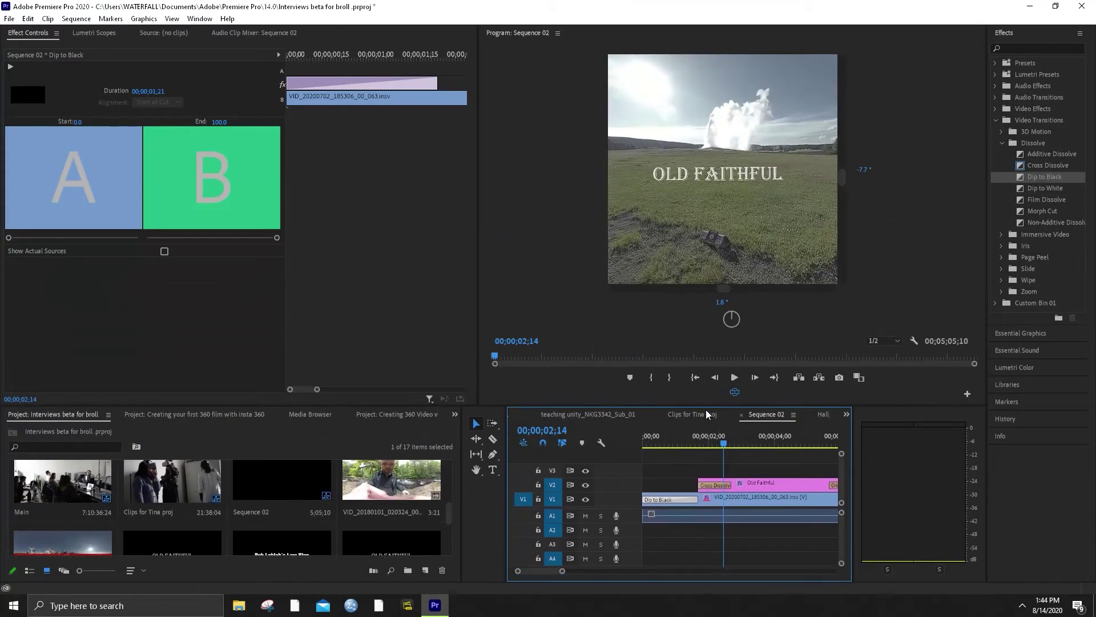
key("Home")
left_click(732, 378)
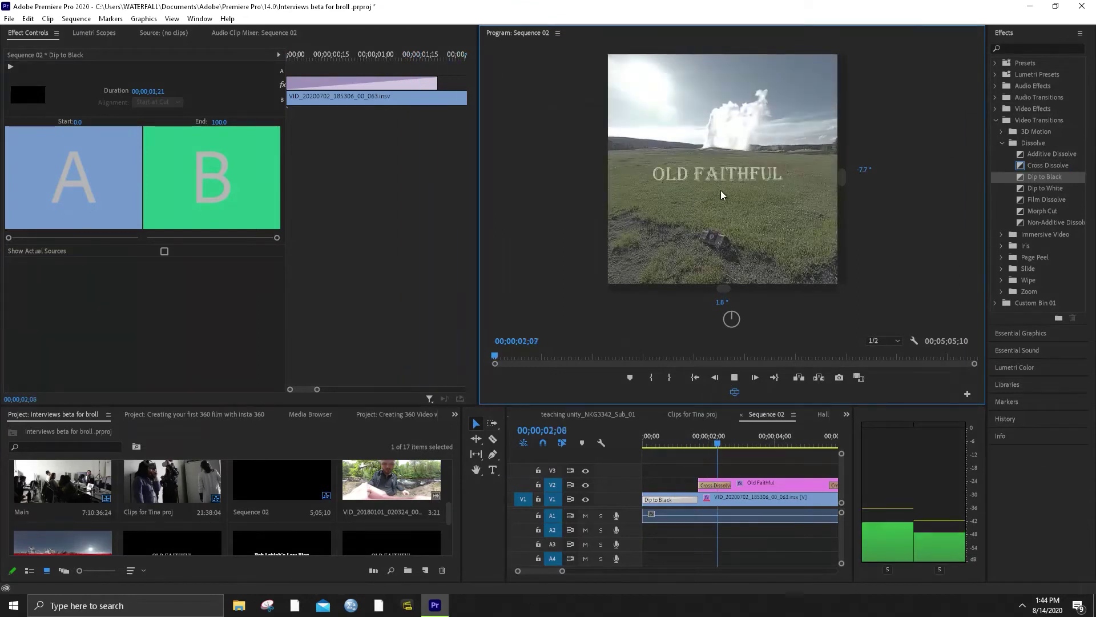
left_click_drag(720, 231, 724, 225)
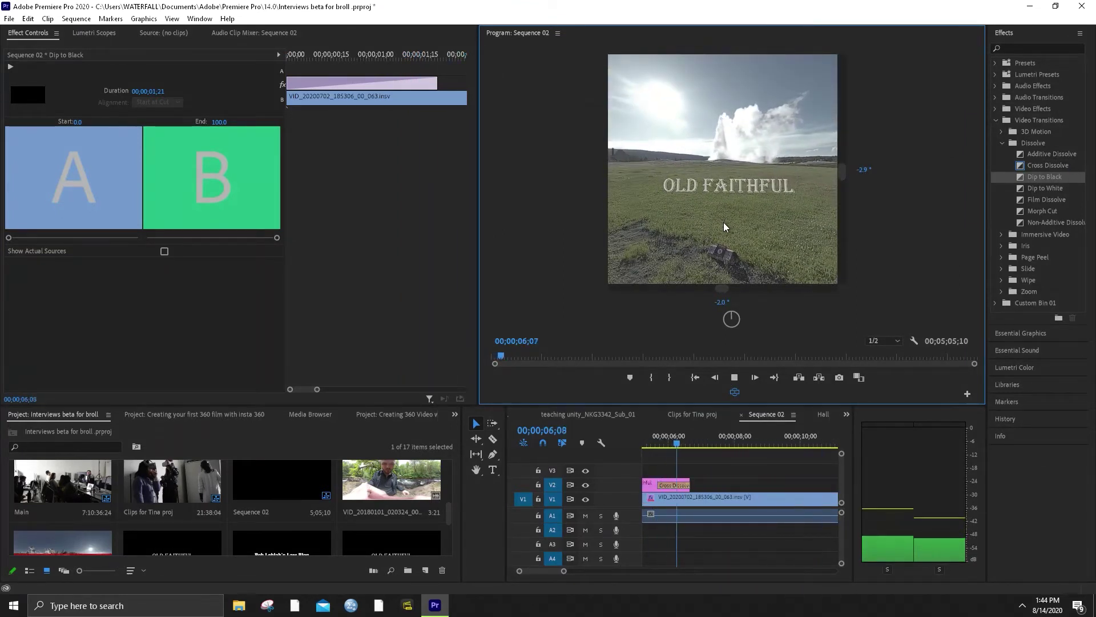
key("space")
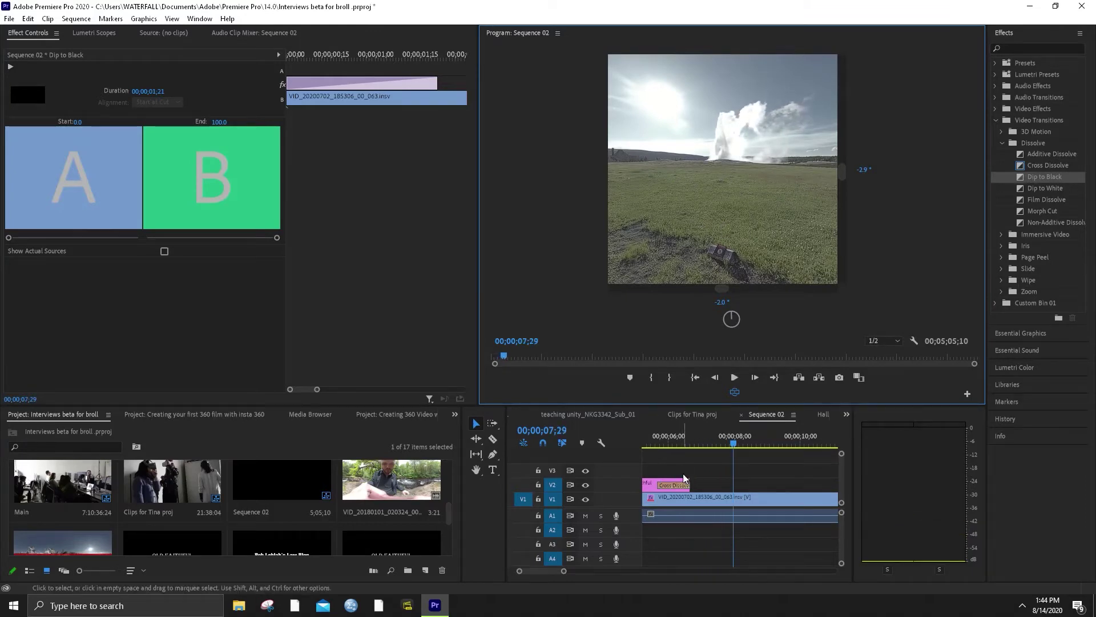
double_click(648, 486)
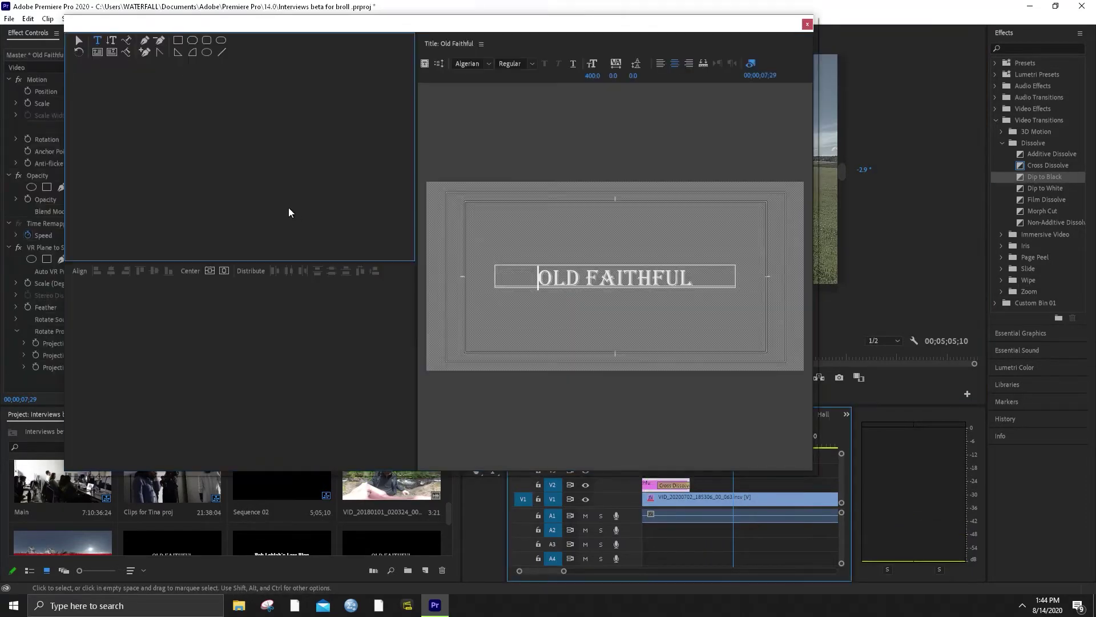
Enlarge the title text box and add a new line 'YELLOWSTONE WY' below OLD FAITHFUL
left_click(665, 244)
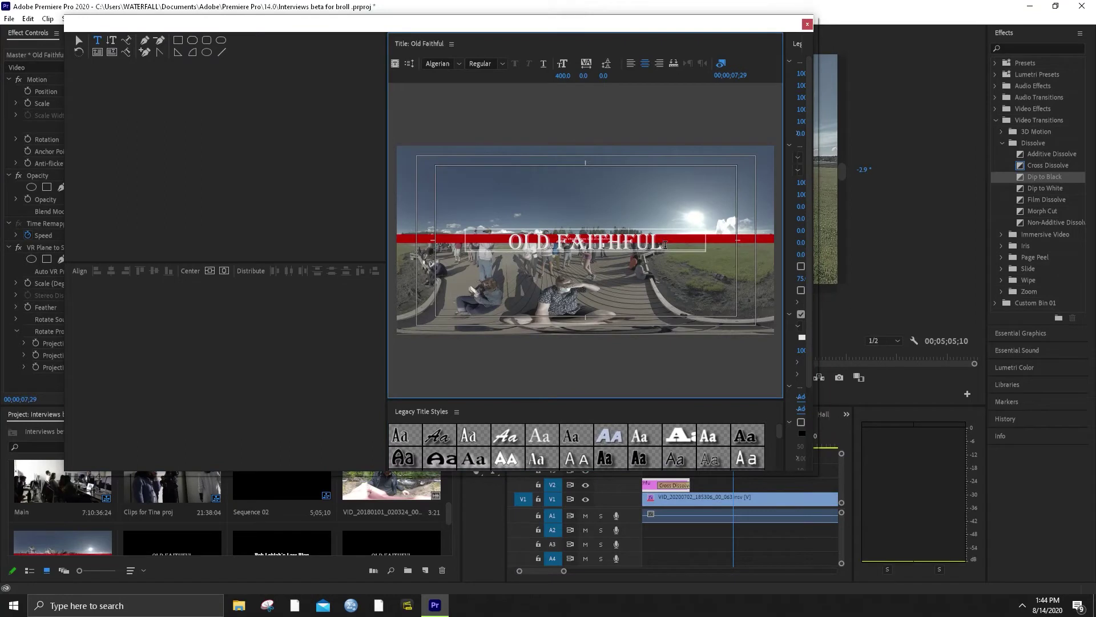
left_click(78, 40)
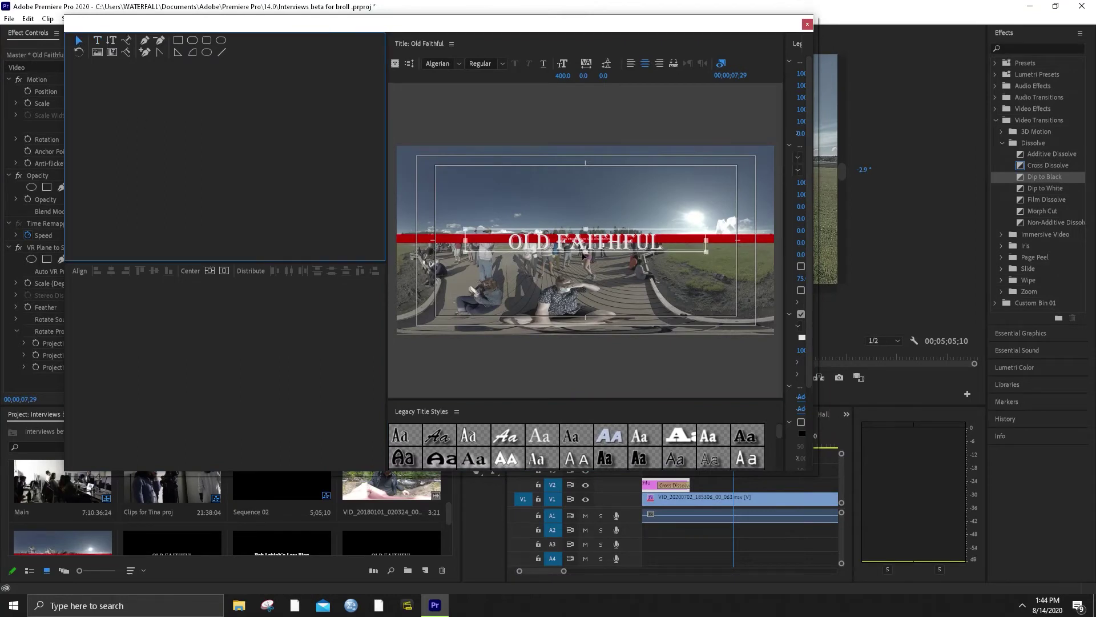
left_click_drag(586, 253, 586, 310)
double_click(662, 239)
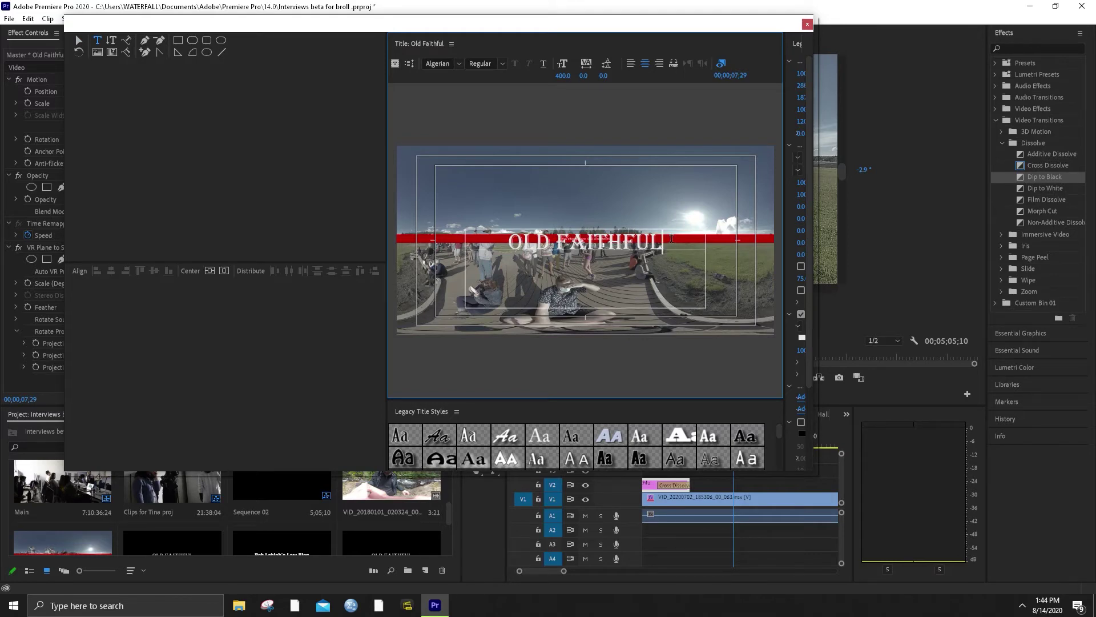
key("Return")
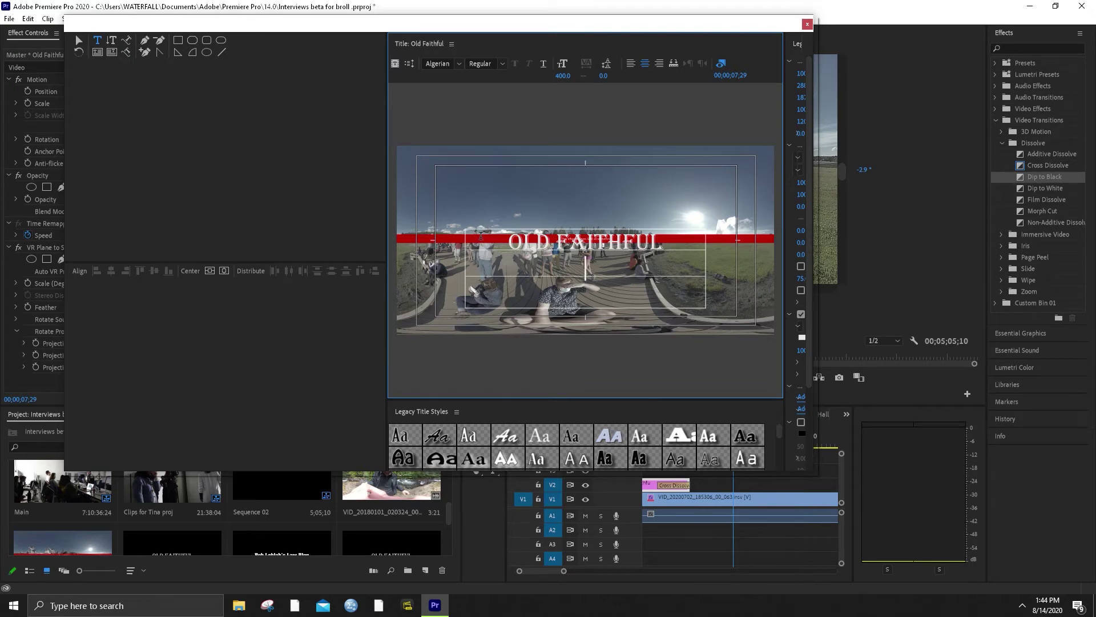
type("YEL")
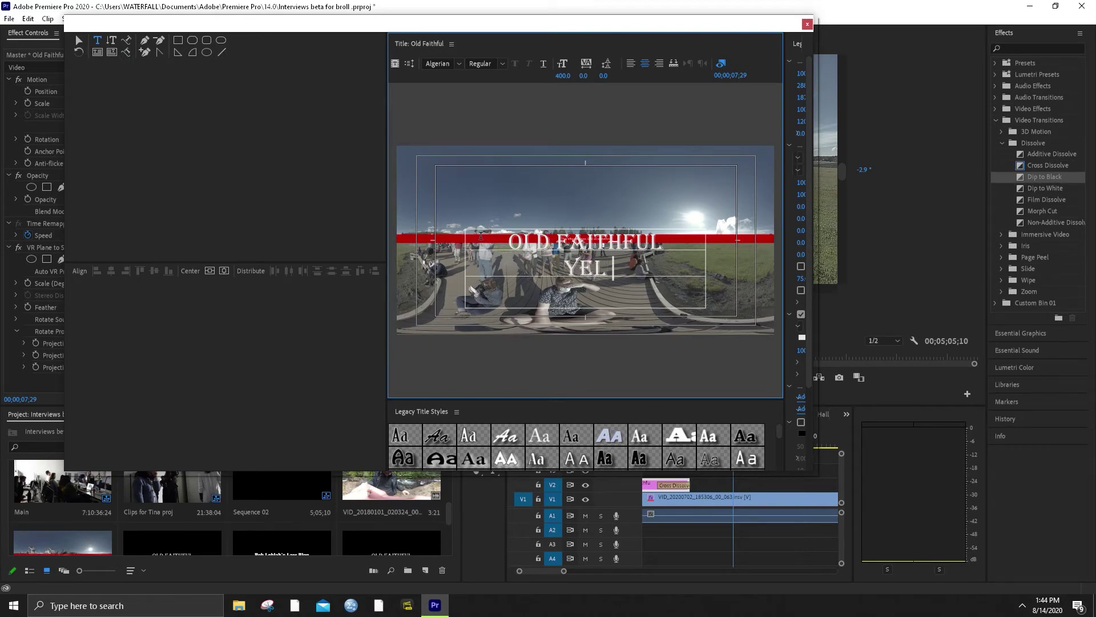
type("LOWSTONE")
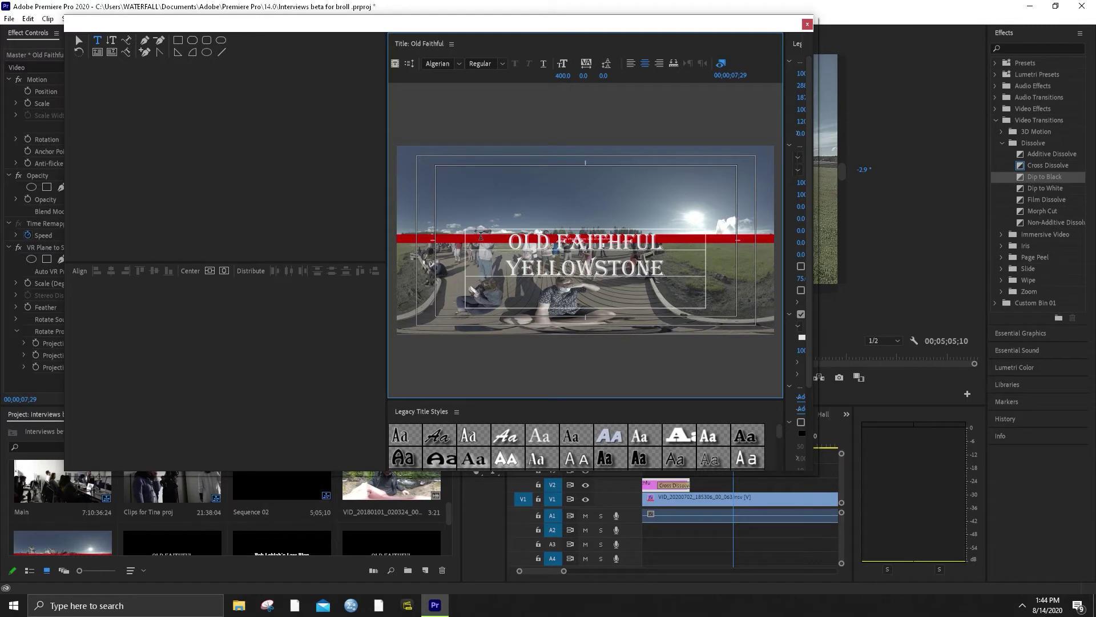
type(" WY")
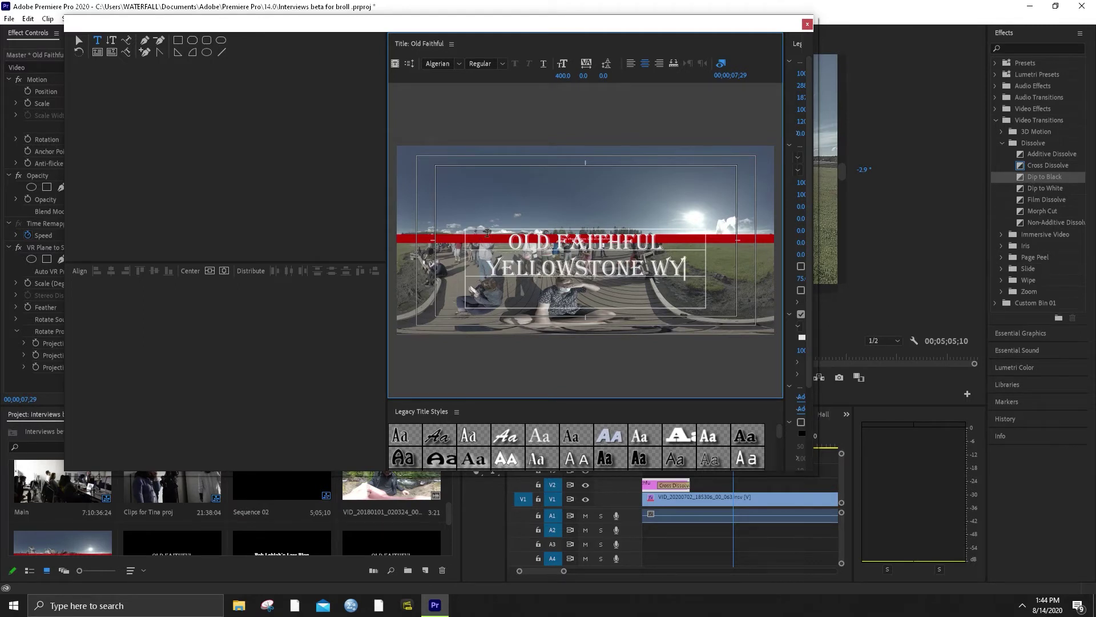
Reduce the second line's font size to 30
left_click_drag(683, 268, 472, 266)
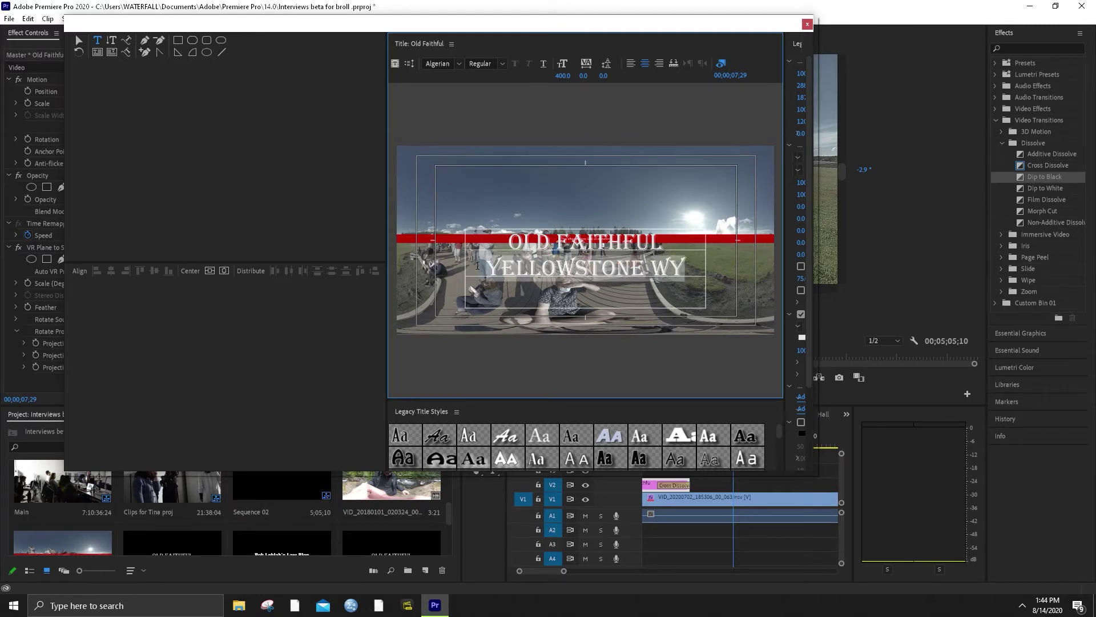
left_click_drag(564, 77, 565, 74)
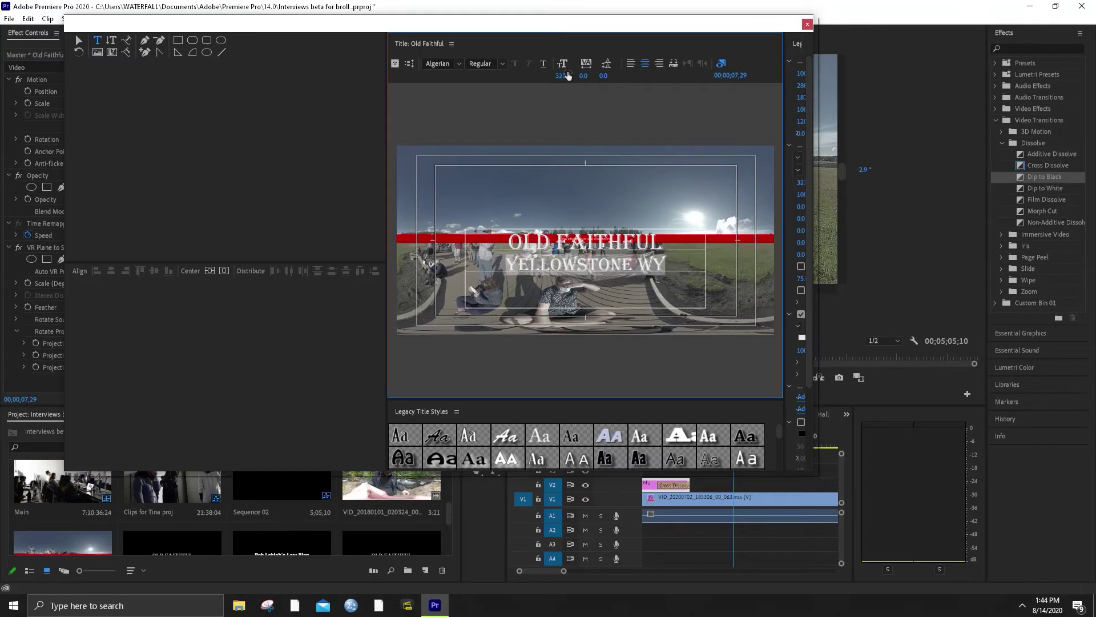
left_click(567, 73)
type("300")
key("Return")
Add a comma to read 'YELLOWSTONE, WY', shrink that line further, and close the editor
left_click(643, 261)
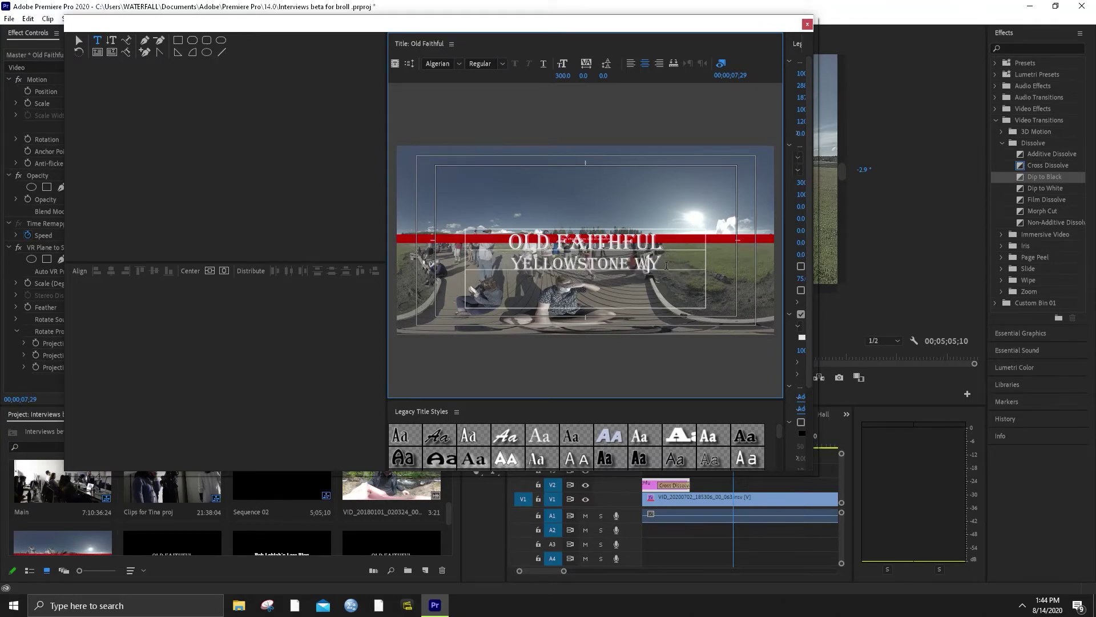
type(",")
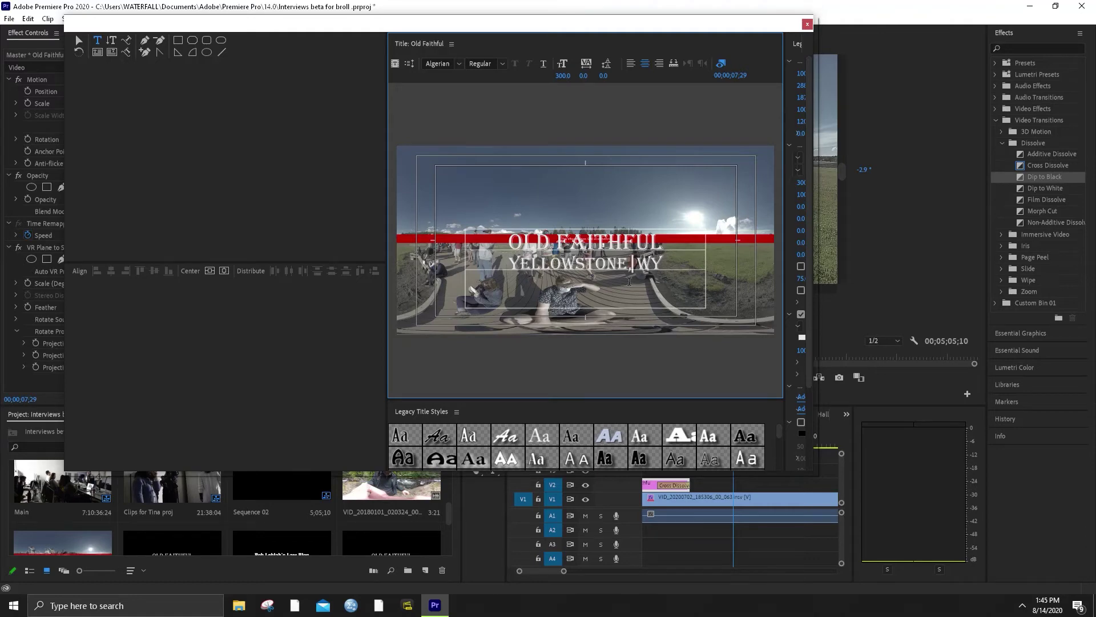
left_click_drag(673, 264, 483, 258)
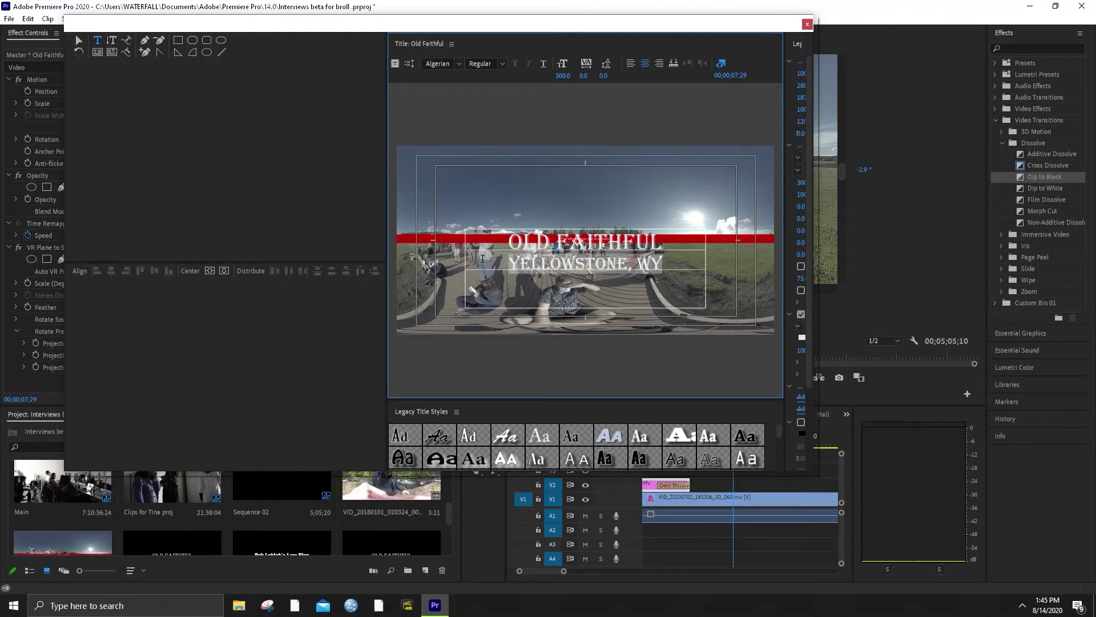
left_click_drag(562, 75, 539, 75)
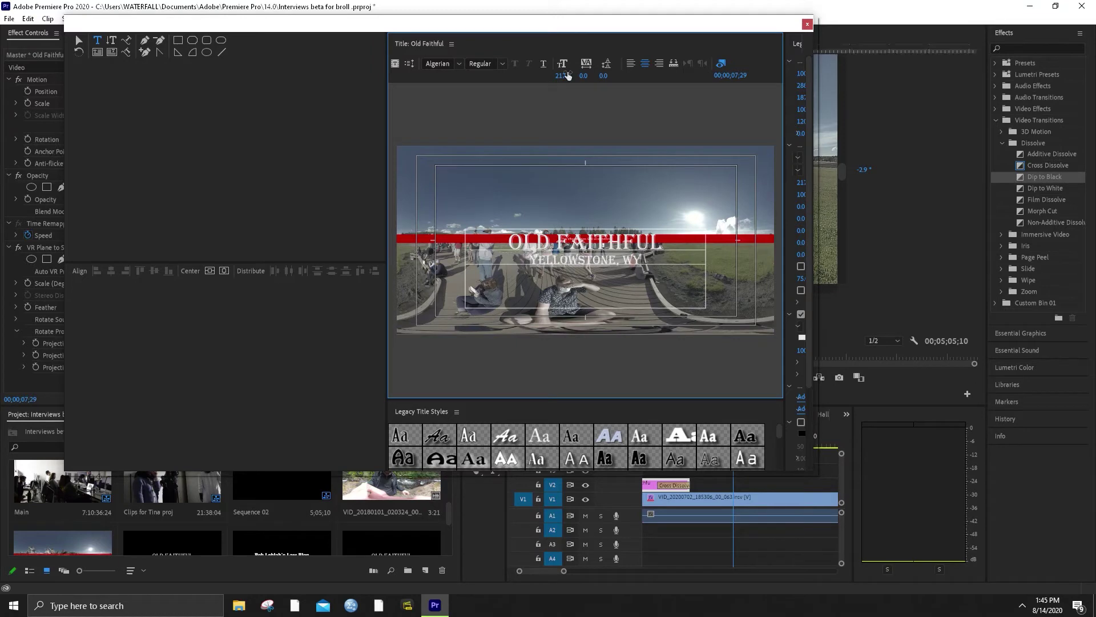
left_click(645, 140)
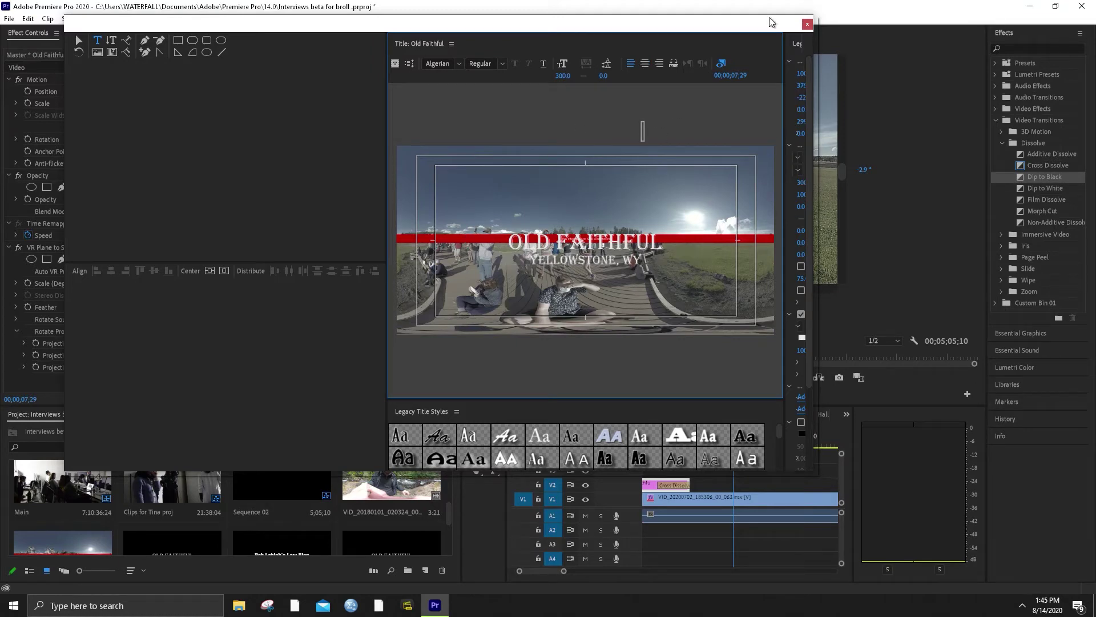
left_click(807, 23)
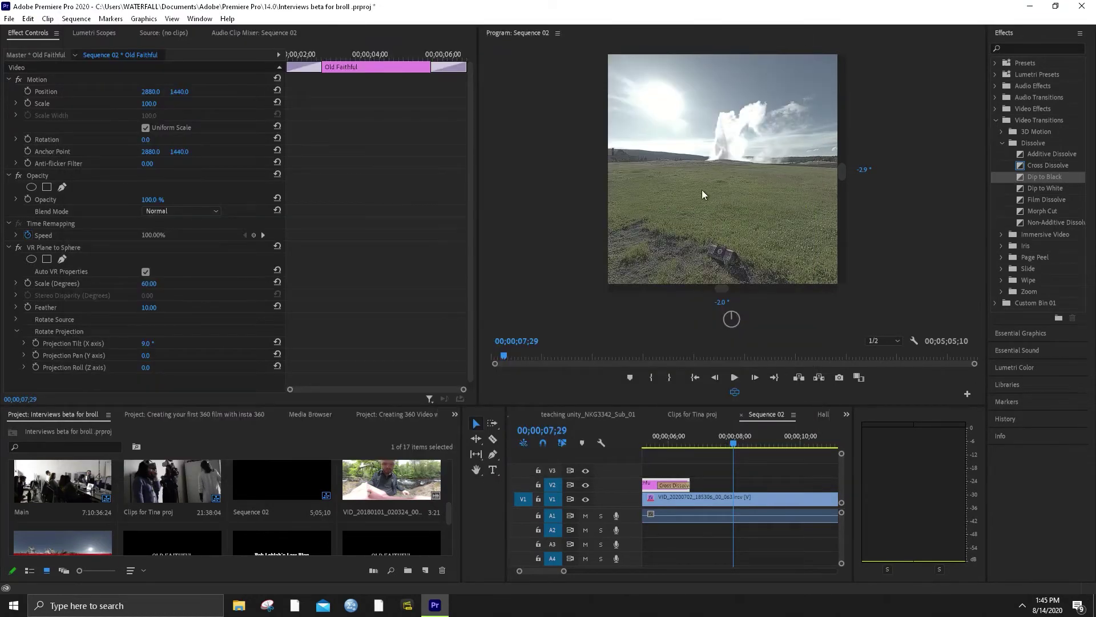
Close the Clips for Tina proj timeline, play Sequence 02 from about 52 seconds, then scrub to Title 03's end
left_click(660, 415)
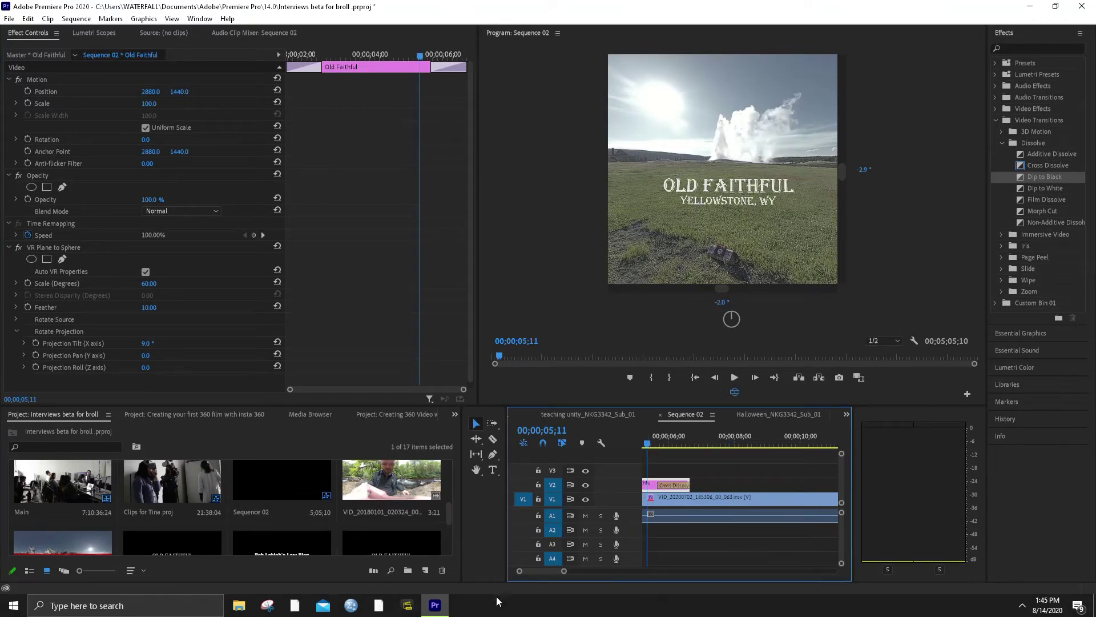
left_click_drag(563, 571, 664, 571)
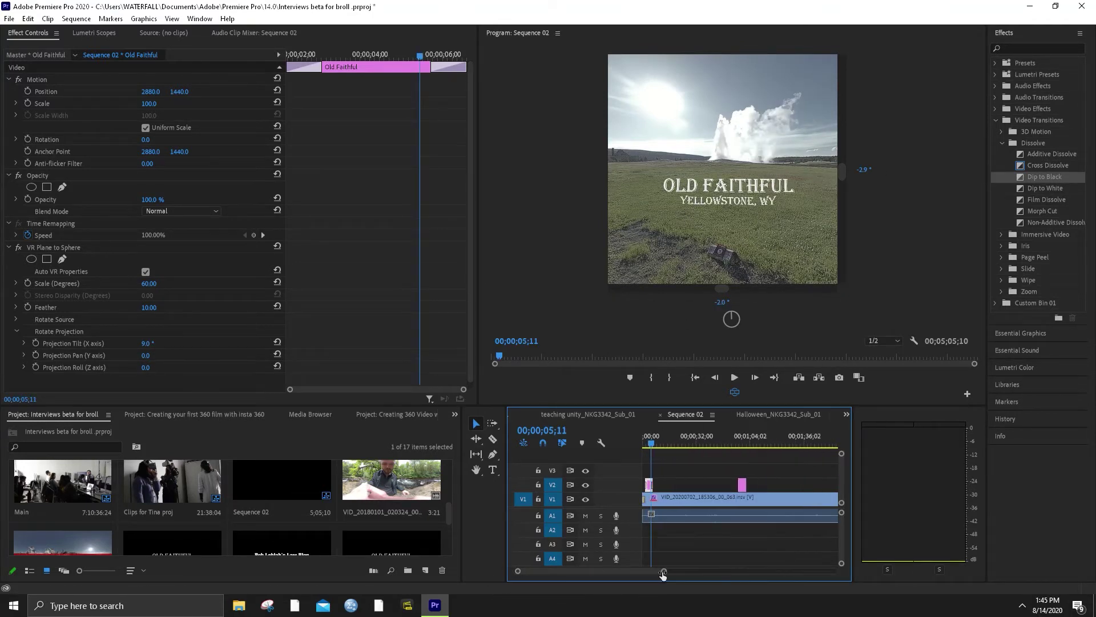
left_click(733, 440)
key("space")
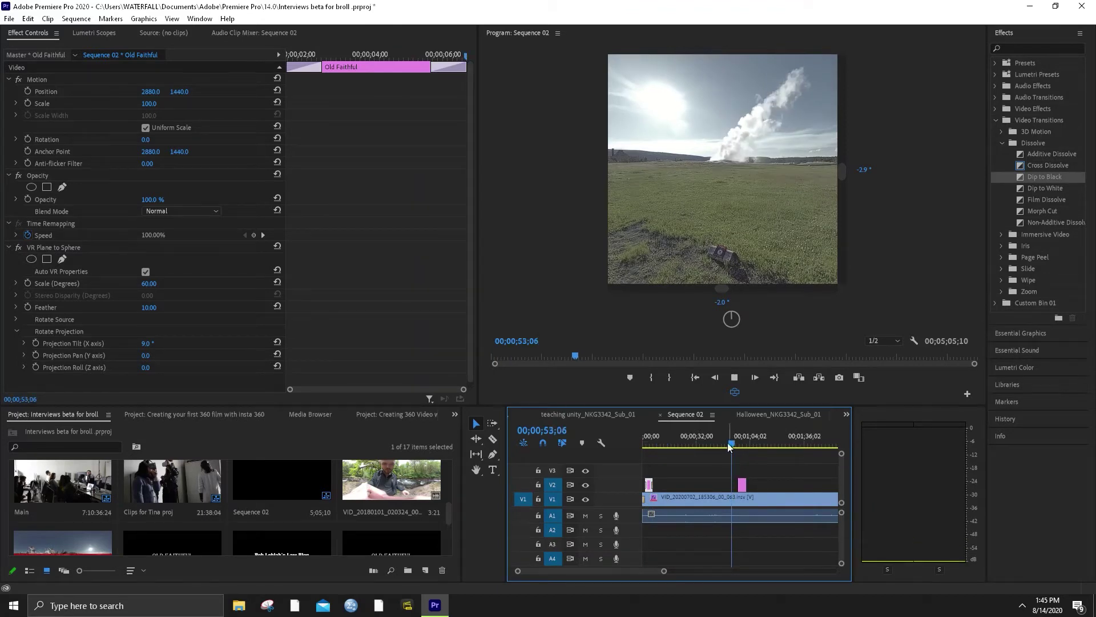
left_click_drag(664, 571, 621, 577)
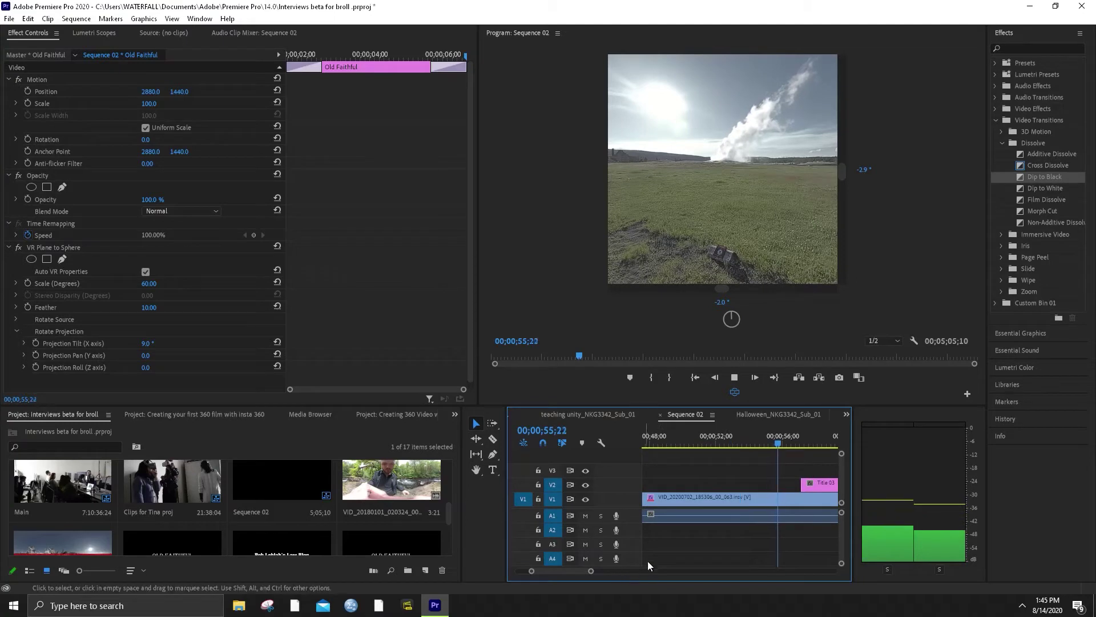
key("space")
scroll(717, 542, "right", 5)
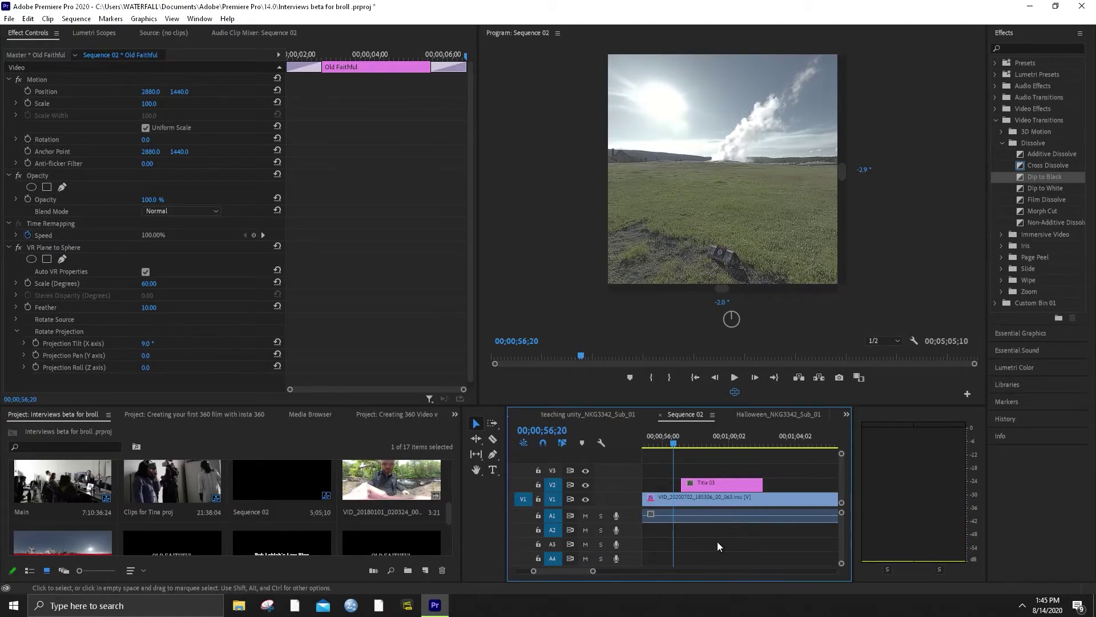
left_click_drag(743, 444, 767, 444)
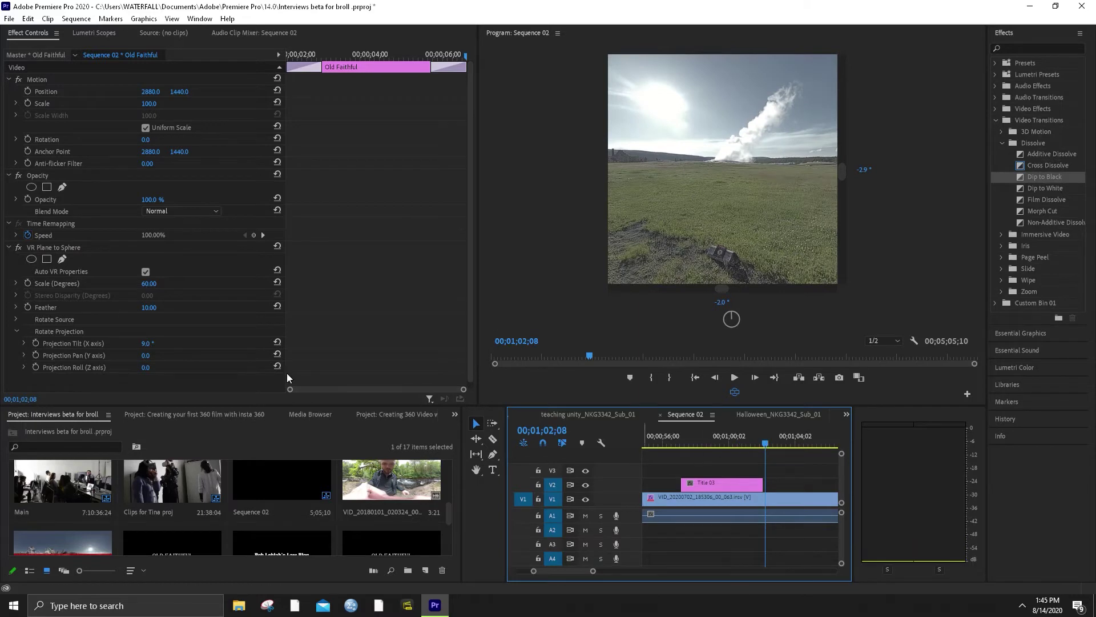
Split the V1 geyser clip where the credits end and delete the leftover portion
left_click(493, 439)
left_click(766, 499)
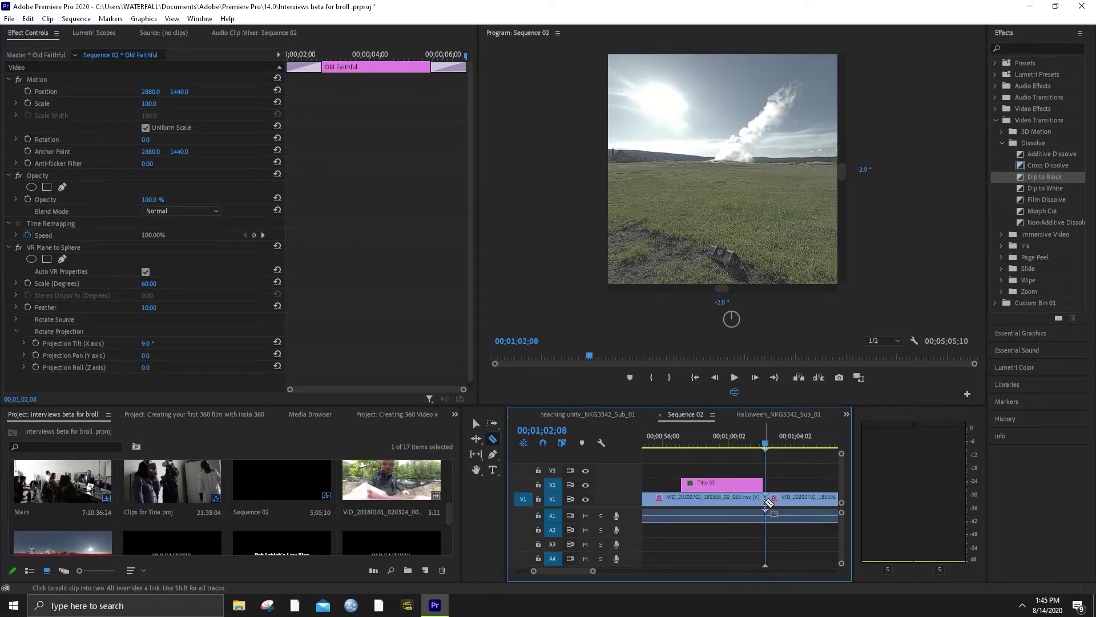
left_click(475, 425)
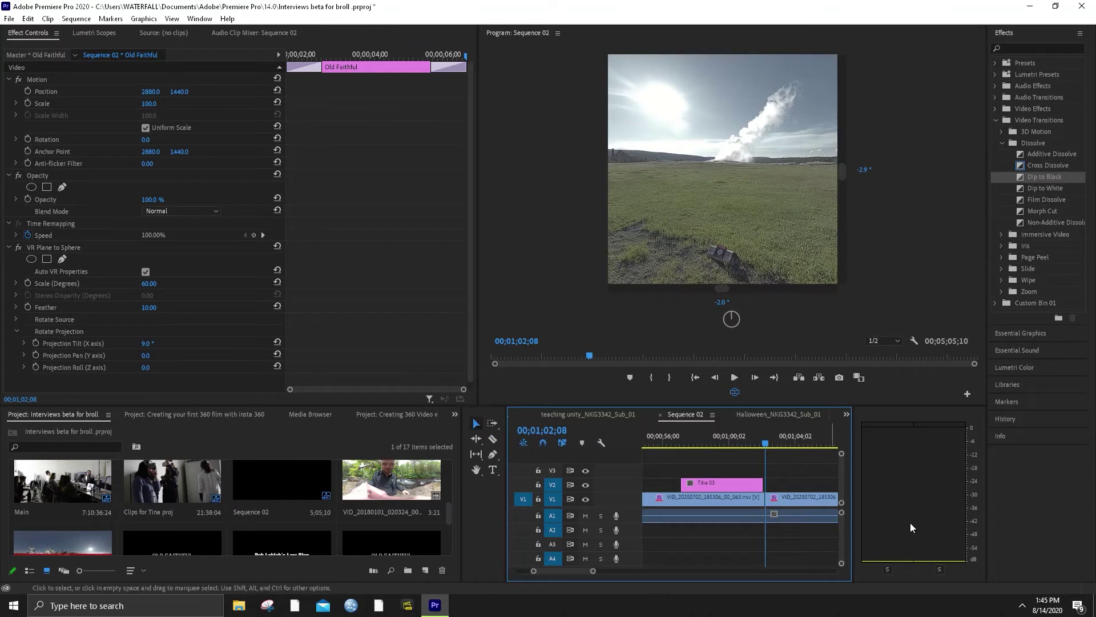
key("c")
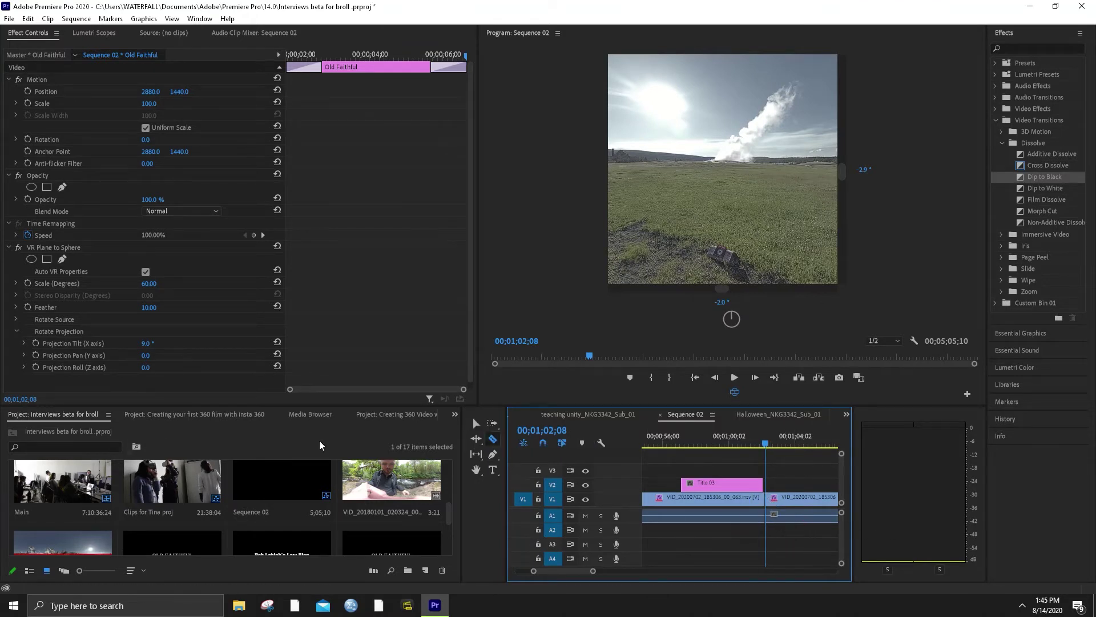
key("v")
left_click(803, 500)
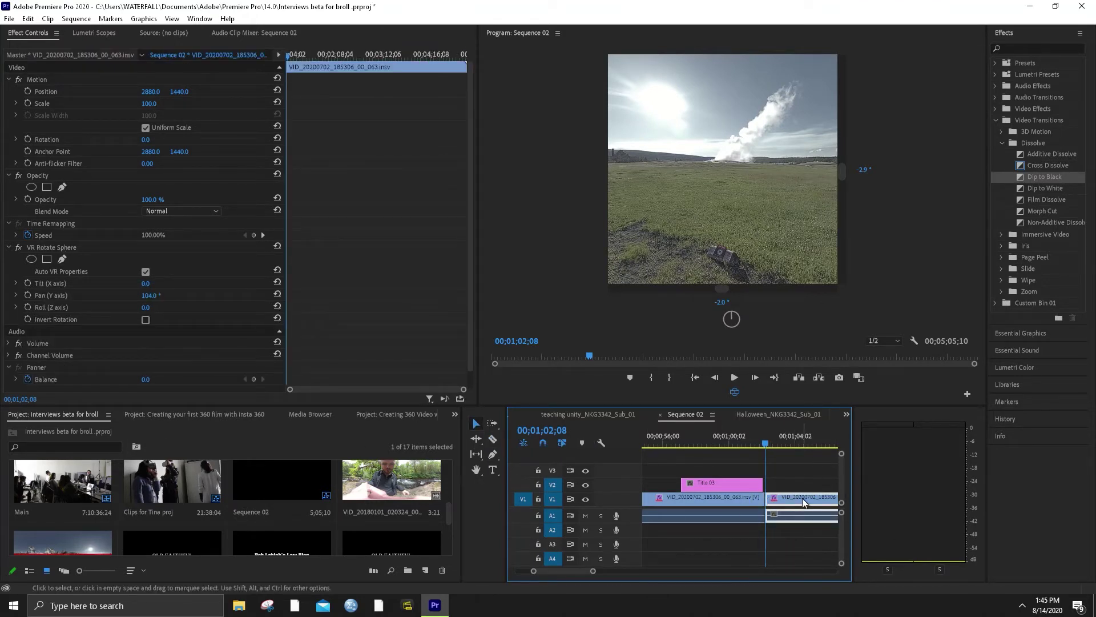
key("Delete")
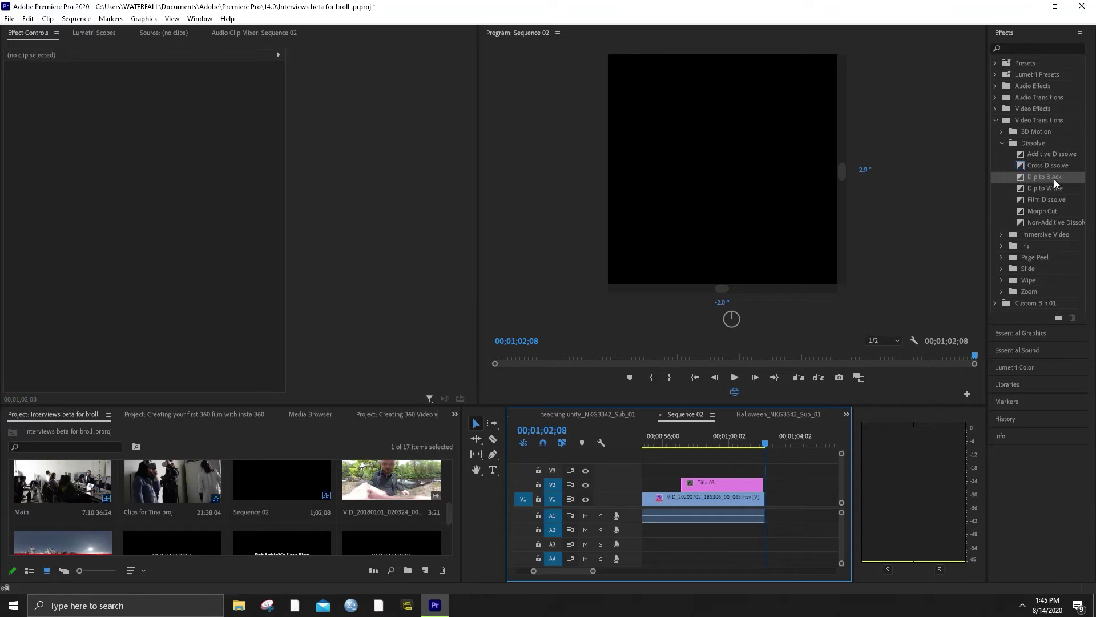
Add Dip to Black to the V1 clip's end, replacing a misplaced first attempt
left_click(1050, 173)
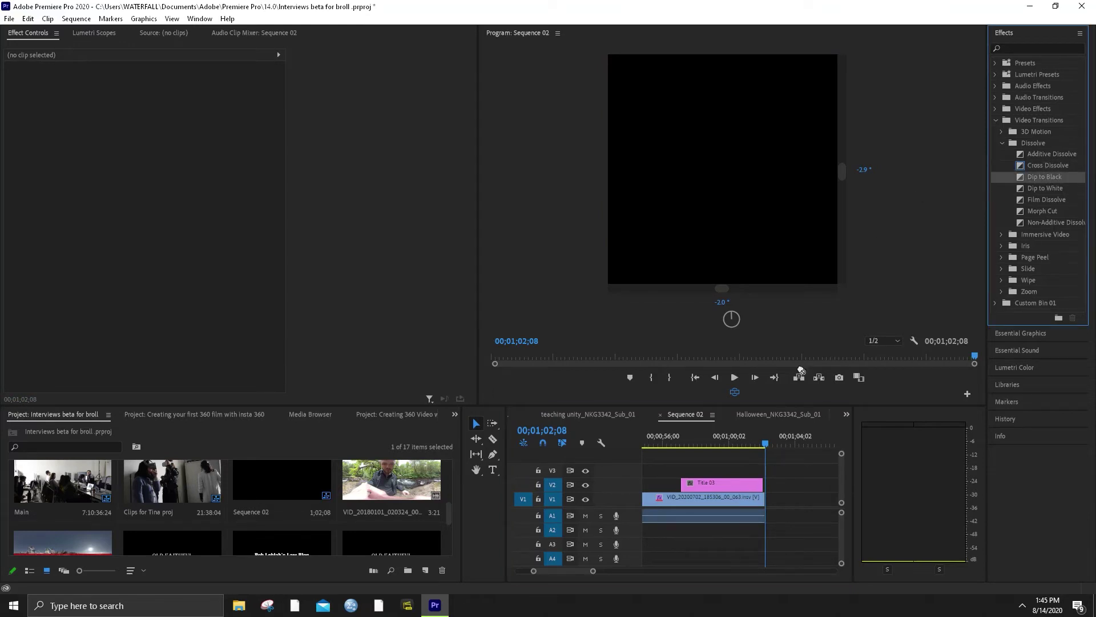
left_click_drag(801, 372, 762, 502)
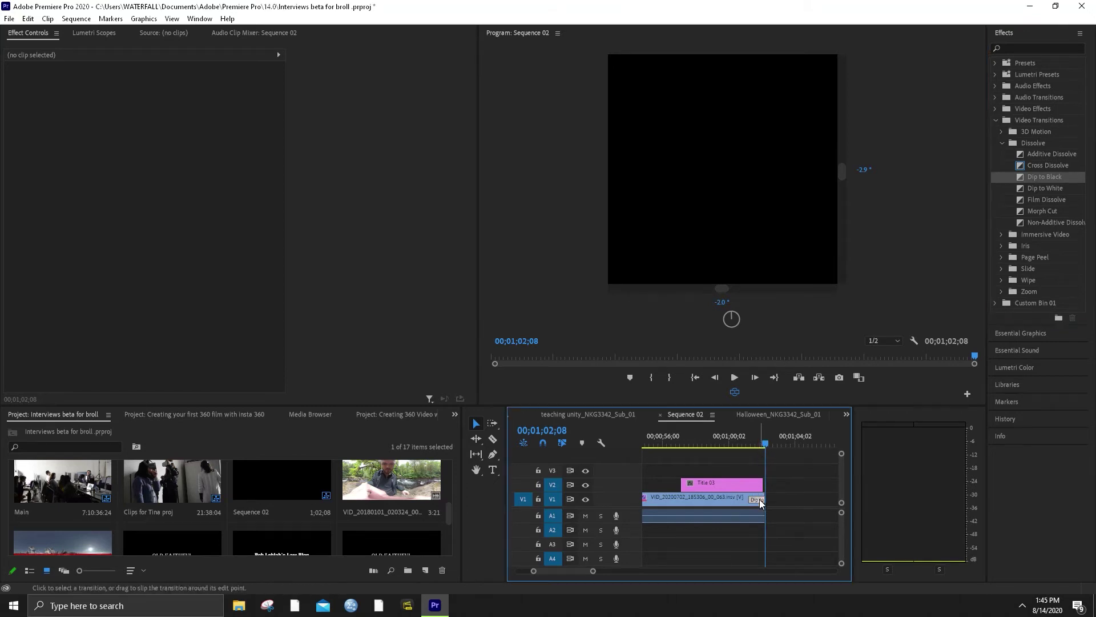
left_click(761, 501)
key("Delete")
left_click(749, 444)
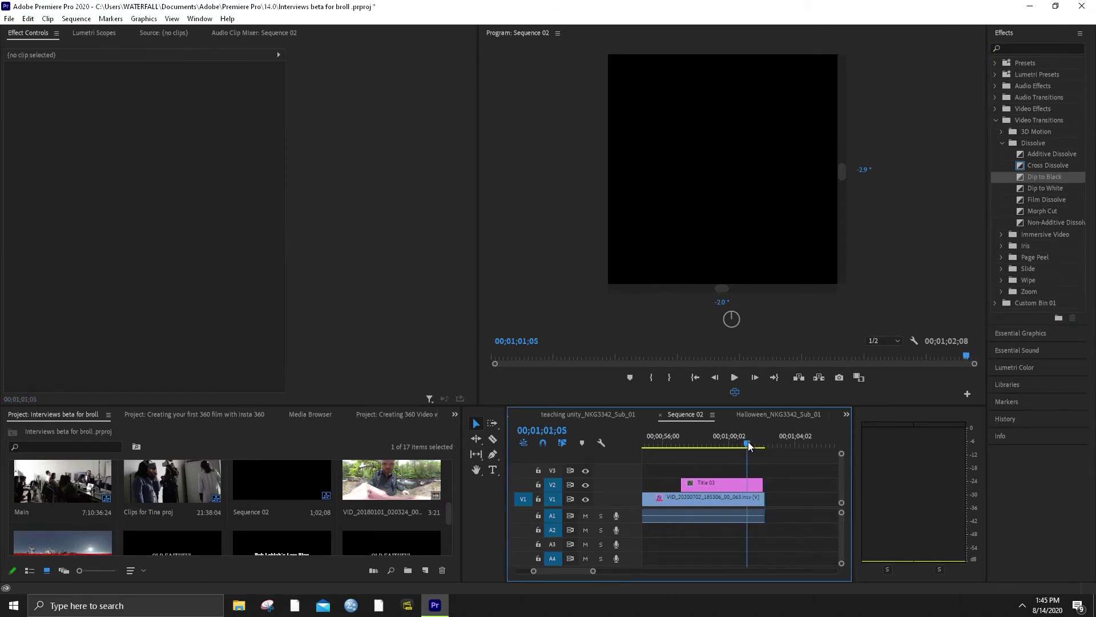
left_click_drag(755, 484, 757, 484)
left_click_drag(1036, 173, 758, 498)
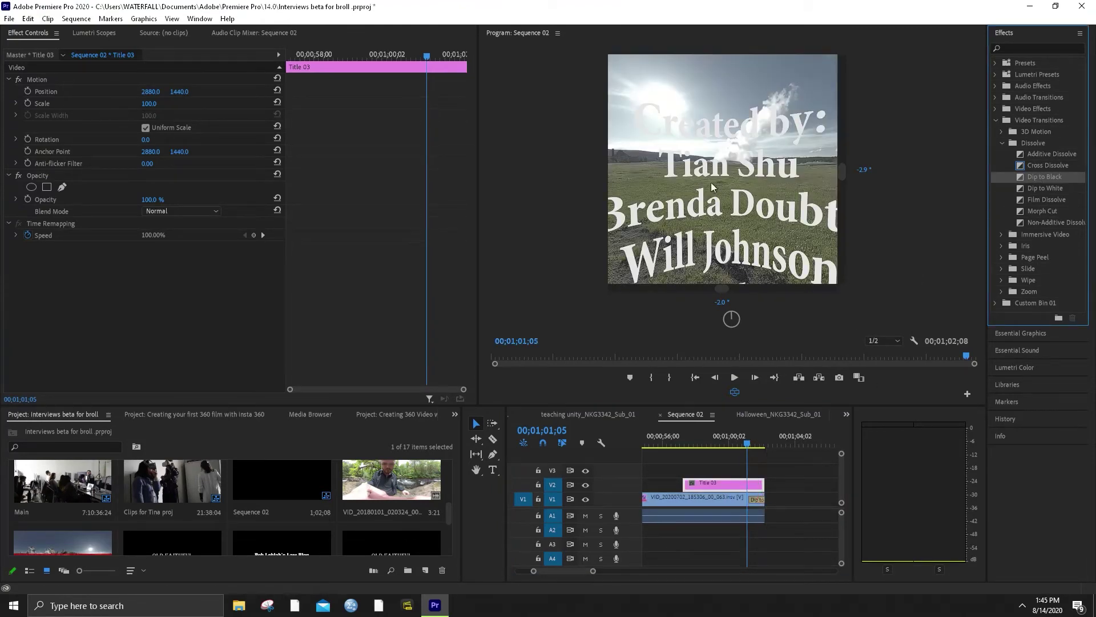
left_click_drag(728, 143, 737, 142)
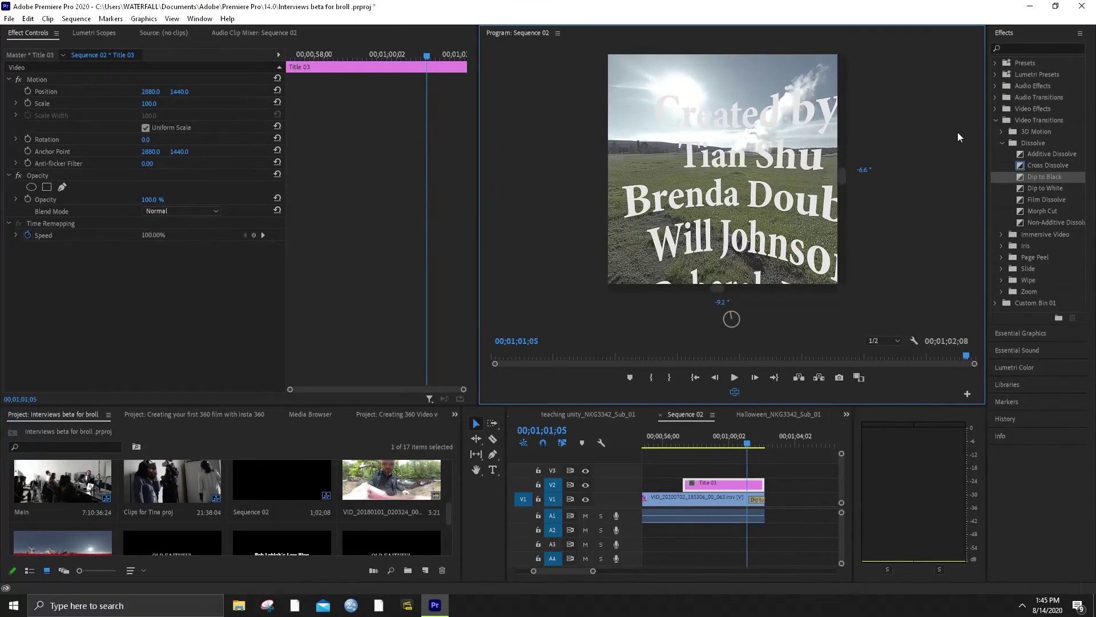
Apply the Immersive Video effect VR Plane to Sphere to Title 03 and move it after the geyser clip
left_click(1000, 142)
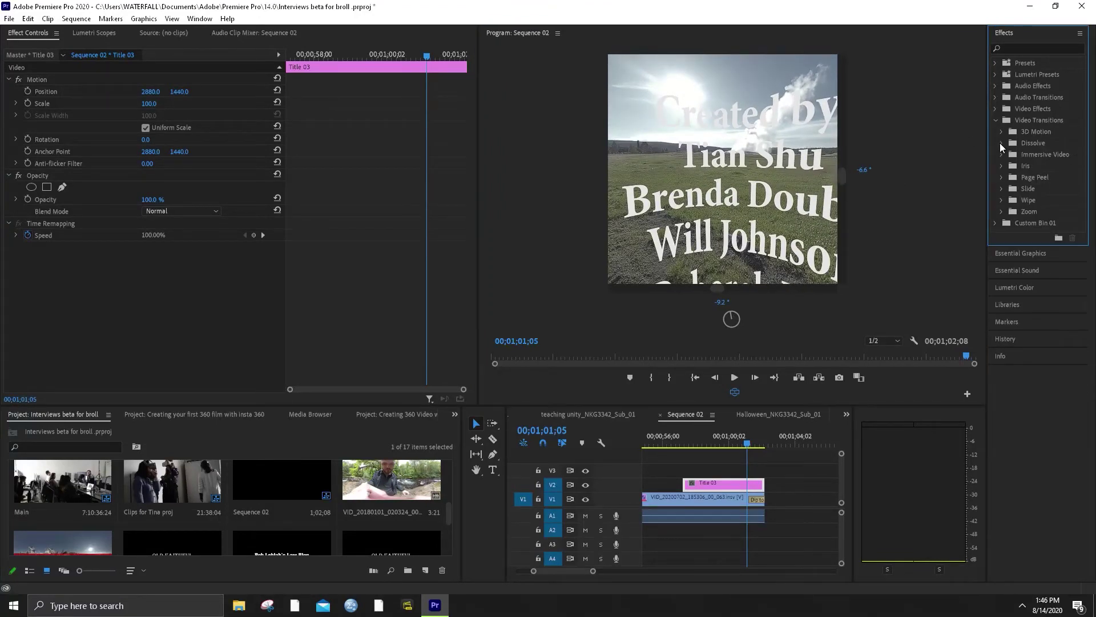
left_click(1002, 153)
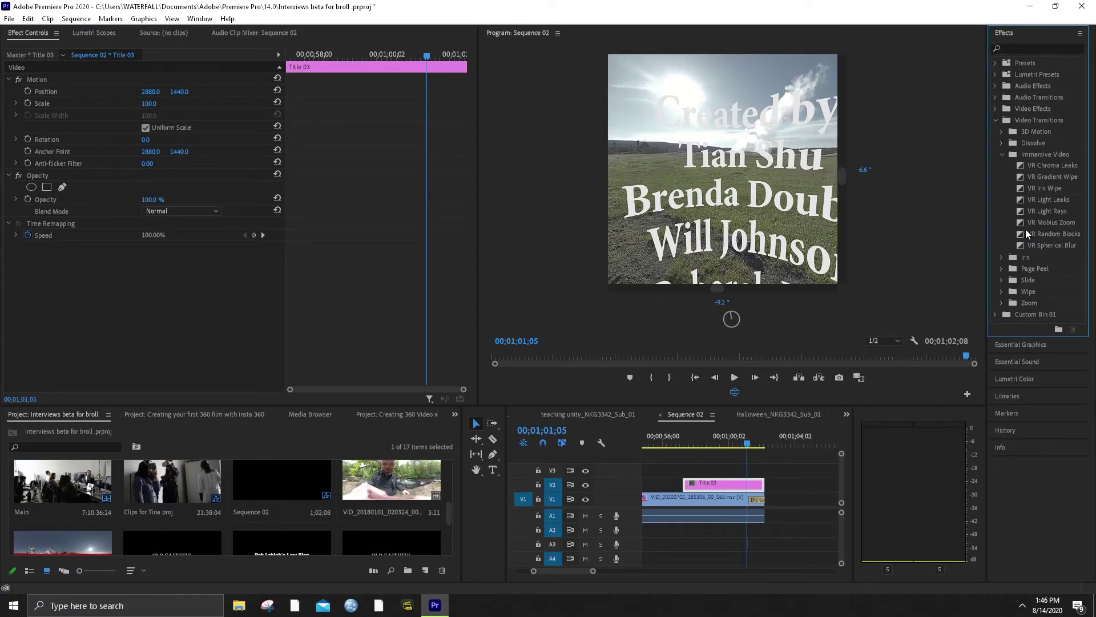
left_click(1033, 215)
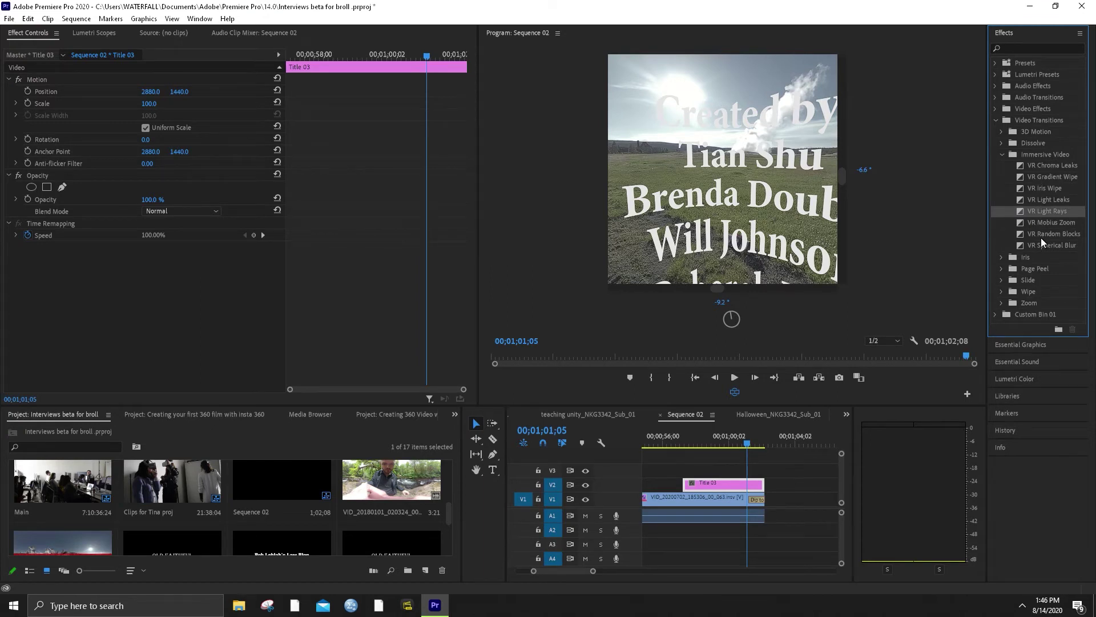
left_click(1004, 153)
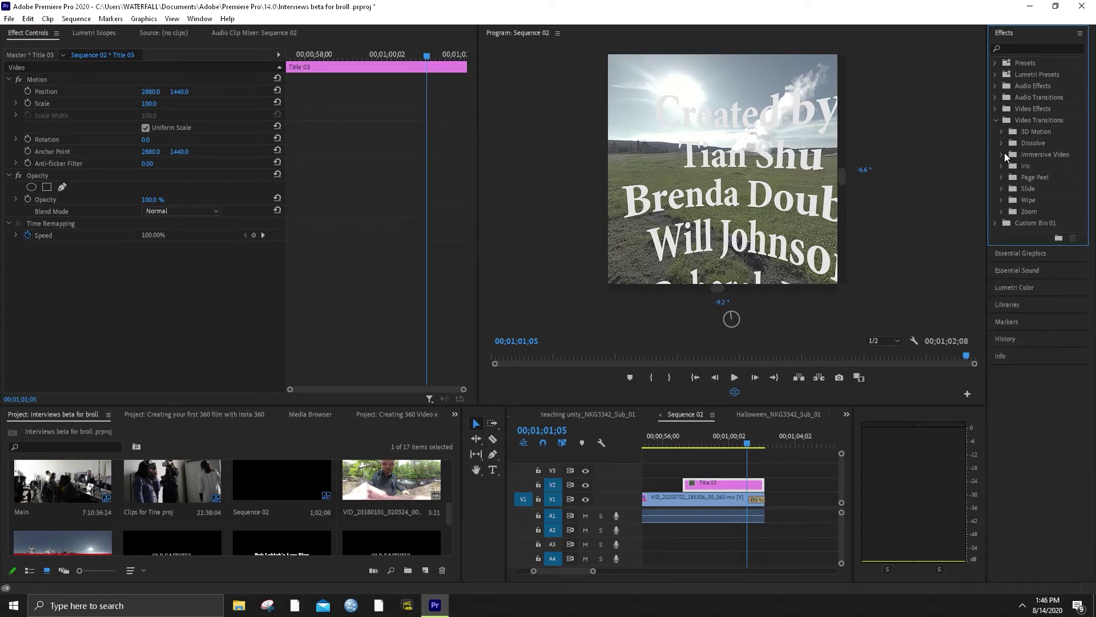
left_click(995, 121)
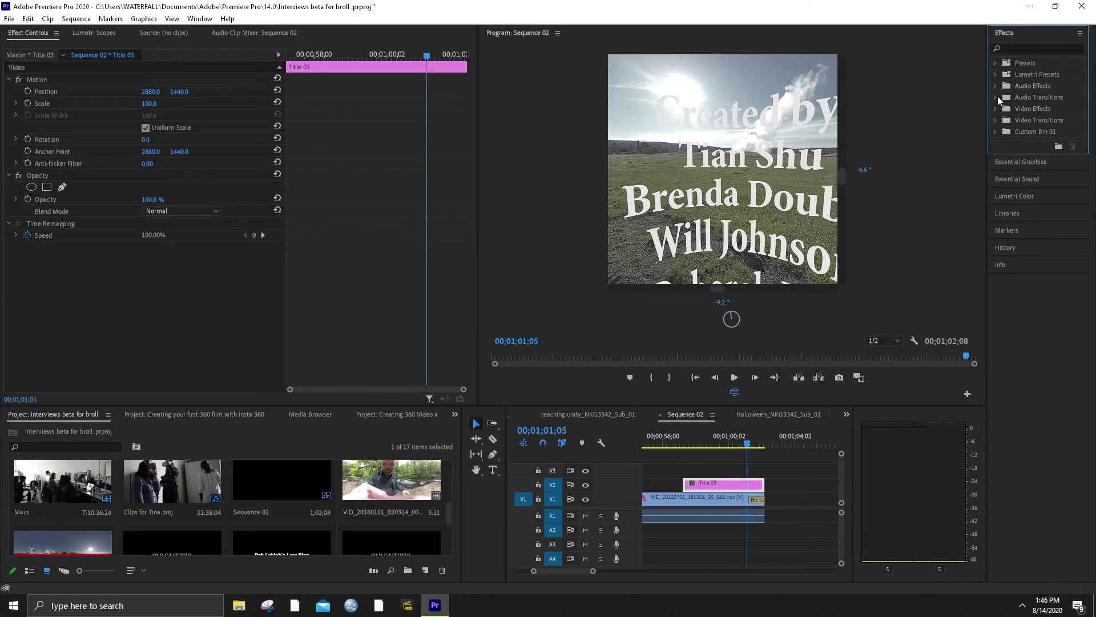
left_click(996, 109)
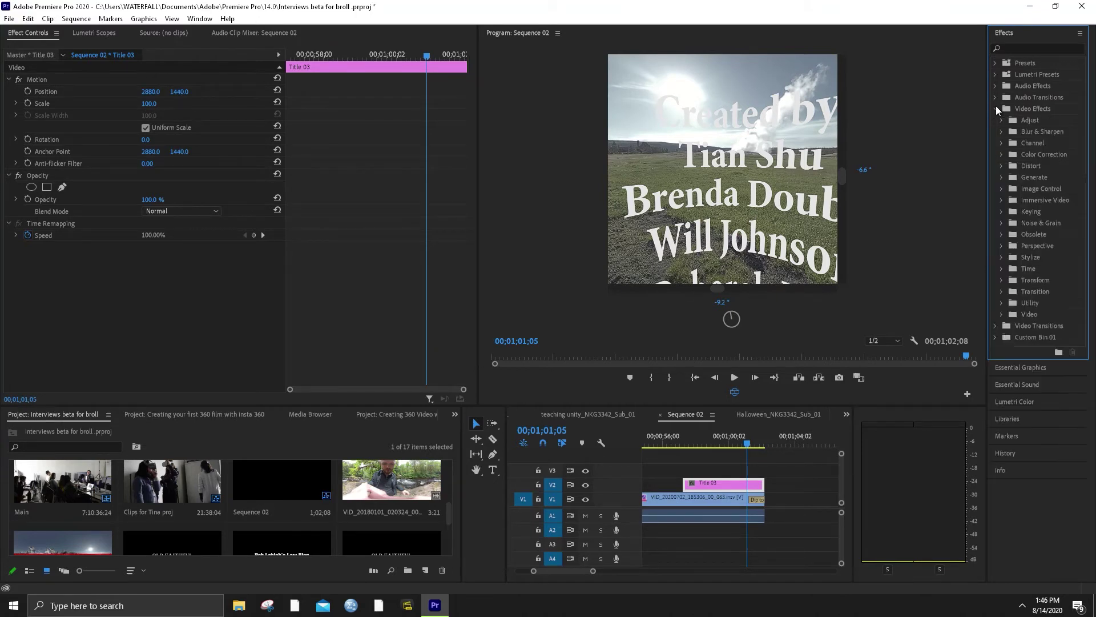
left_click(1003, 200)
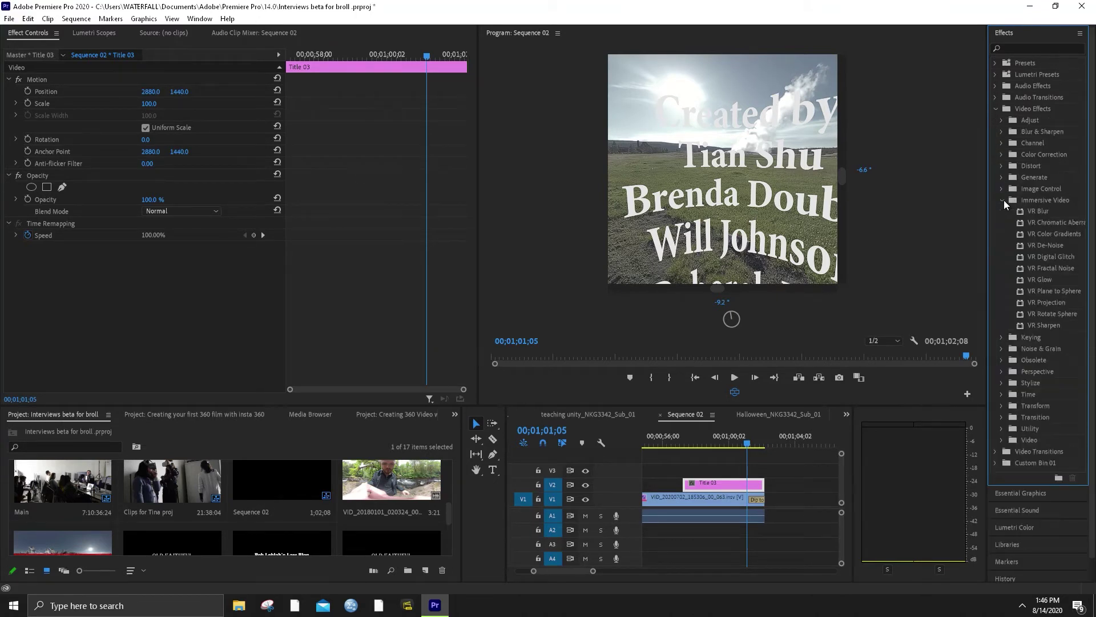
left_click_drag(1040, 293, 714, 484)
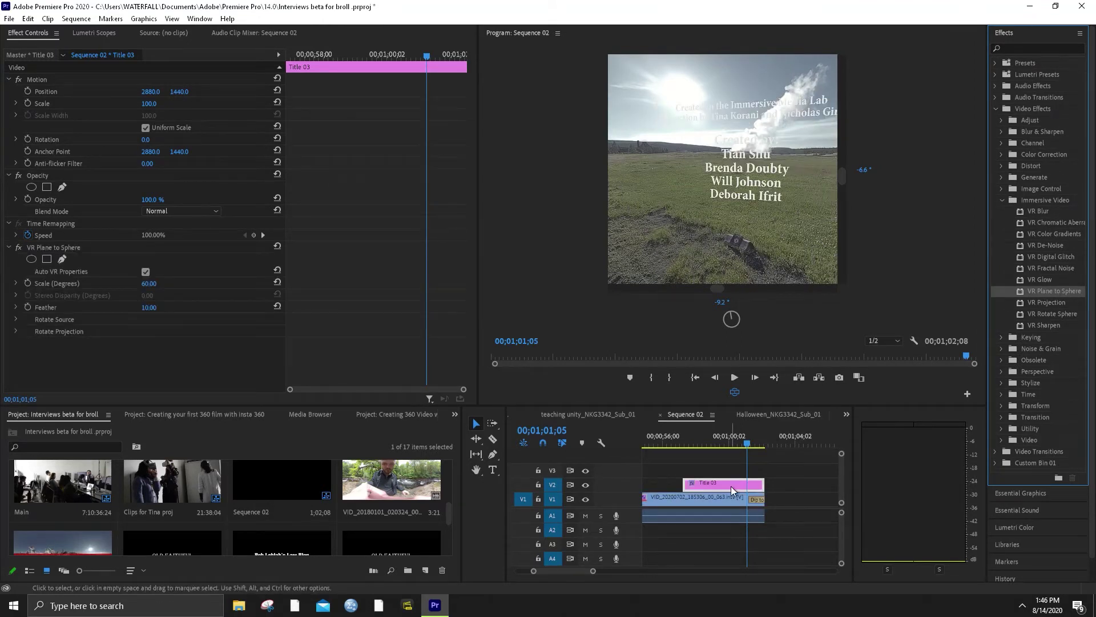
left_click_drag(752, 141, 721, 161)
left_click_drag(720, 485, 796, 481)
Unlink the geyser clip's audio and extend the A1 audio to run under the credits
key("space")
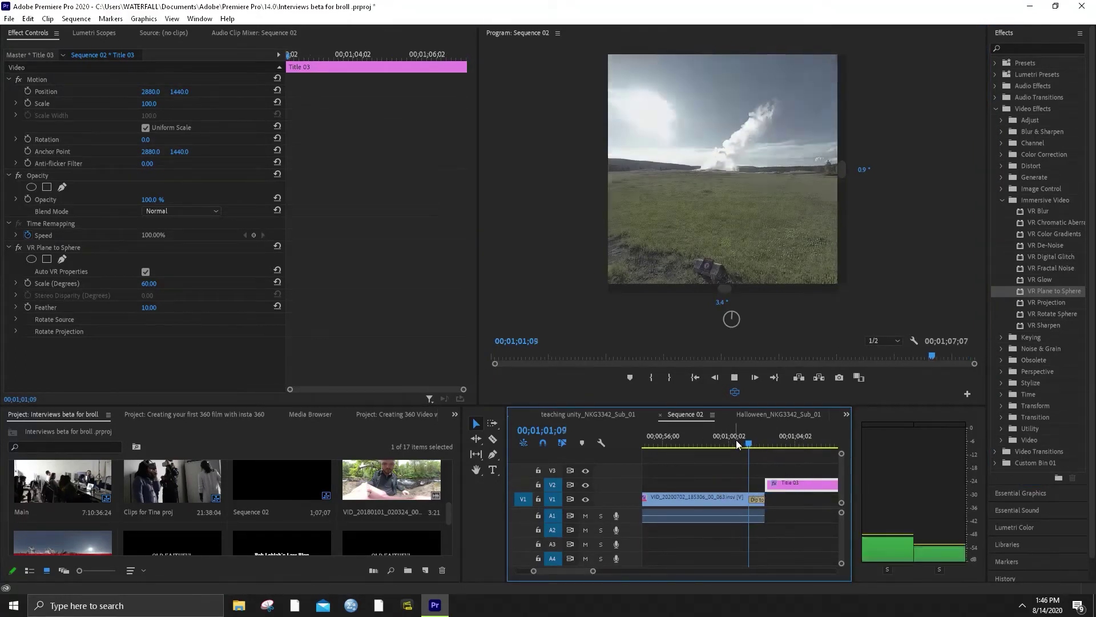
left_click(757, 518)
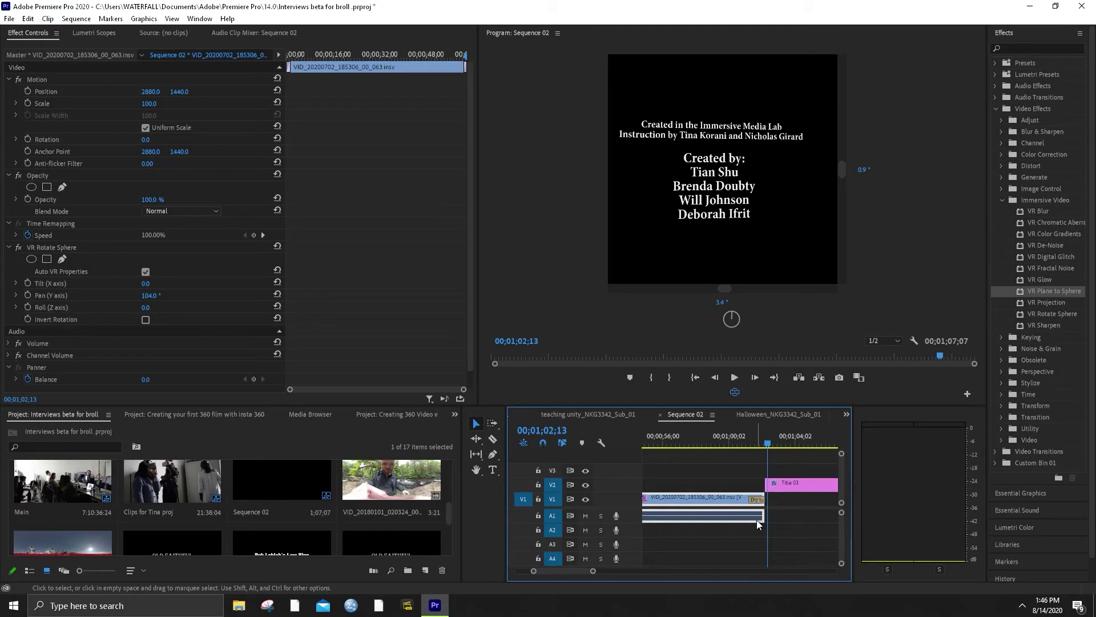
right_click(758, 520)
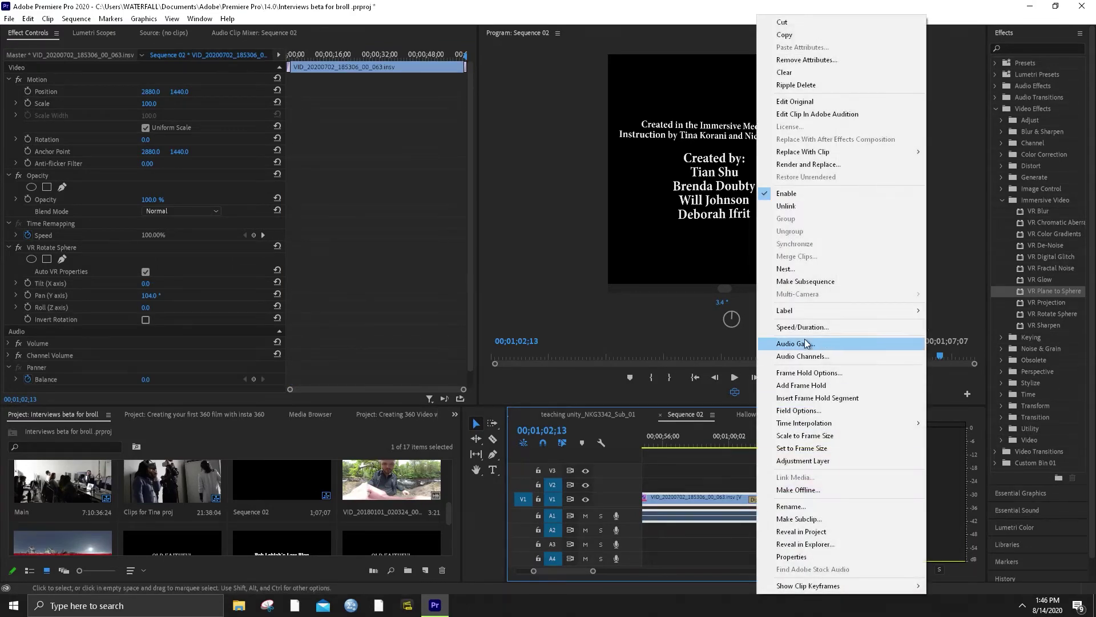
left_click(803, 205)
left_click(738, 515)
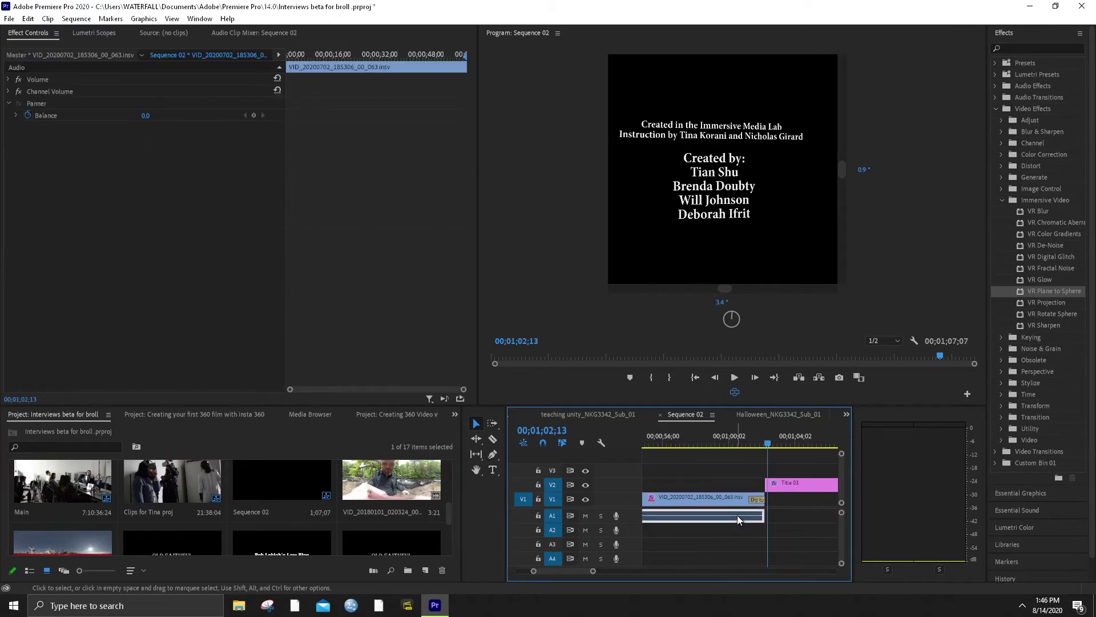
scroll(755, 549, "down", 2)
left_click_drag(729, 515, 812, 515)
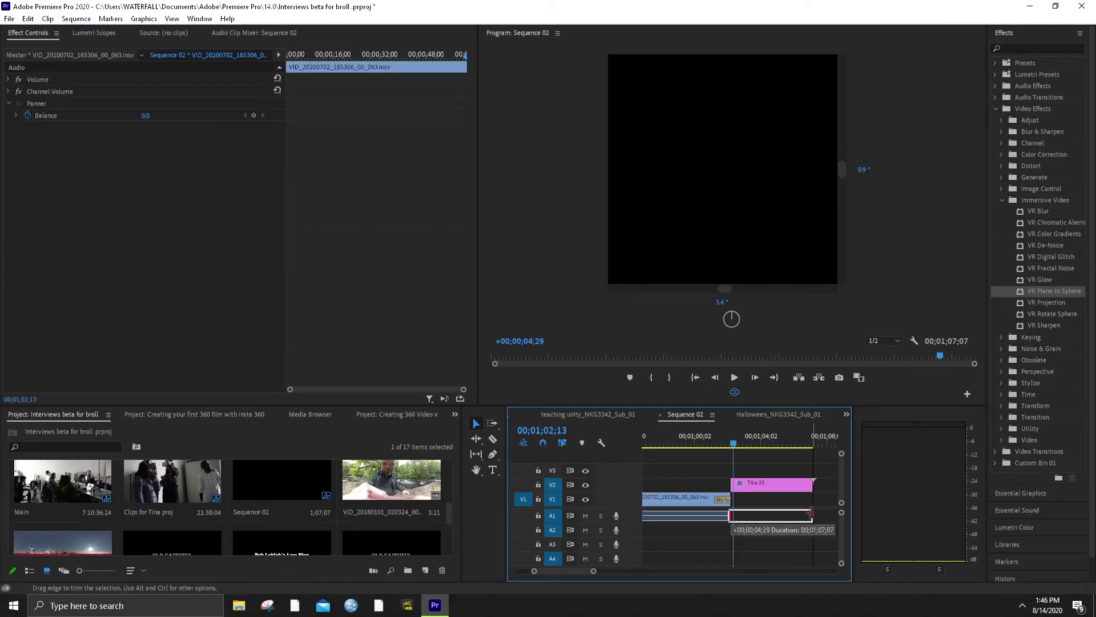
Play back the sequence end to check the credits on black, then zoom out to fit the sequence
left_click(717, 439)
key("space")
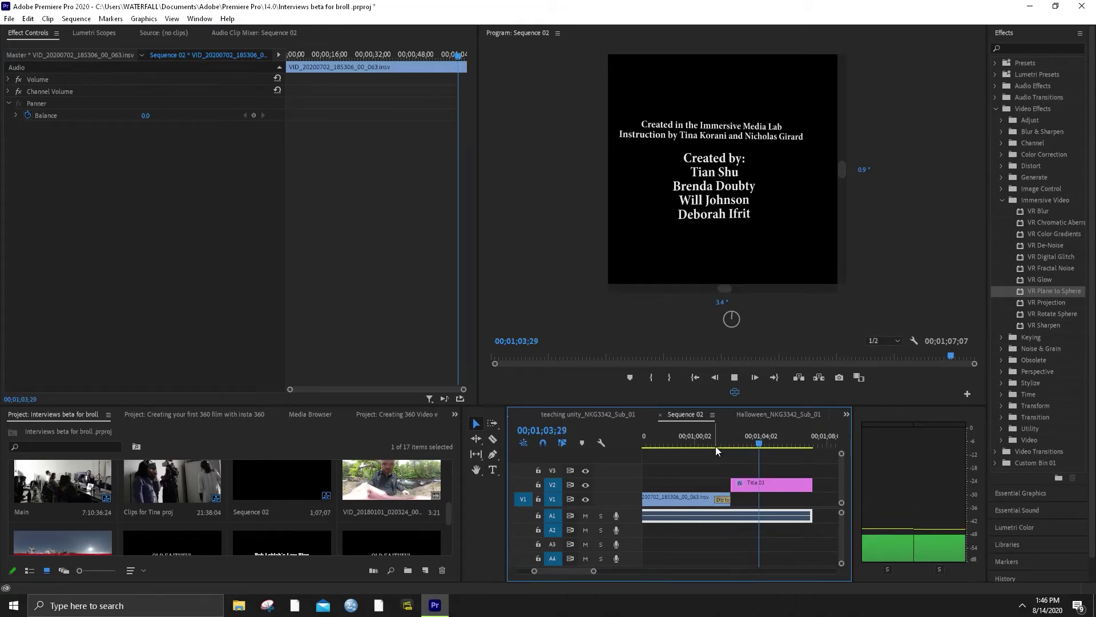
left_click(729, 306)
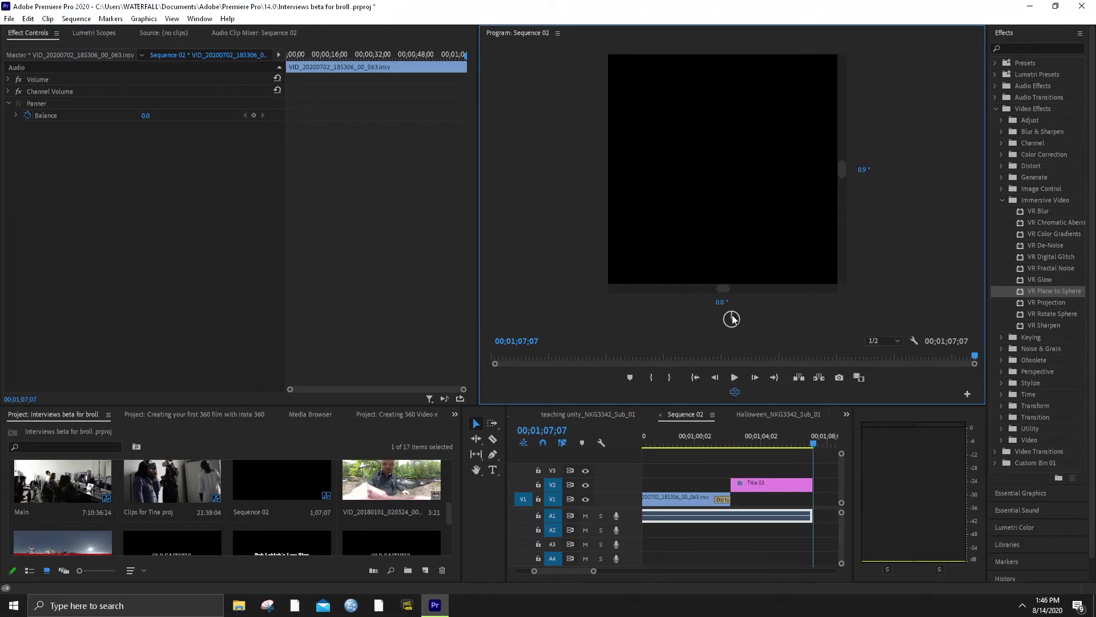
left_click(731, 438)
key("space")
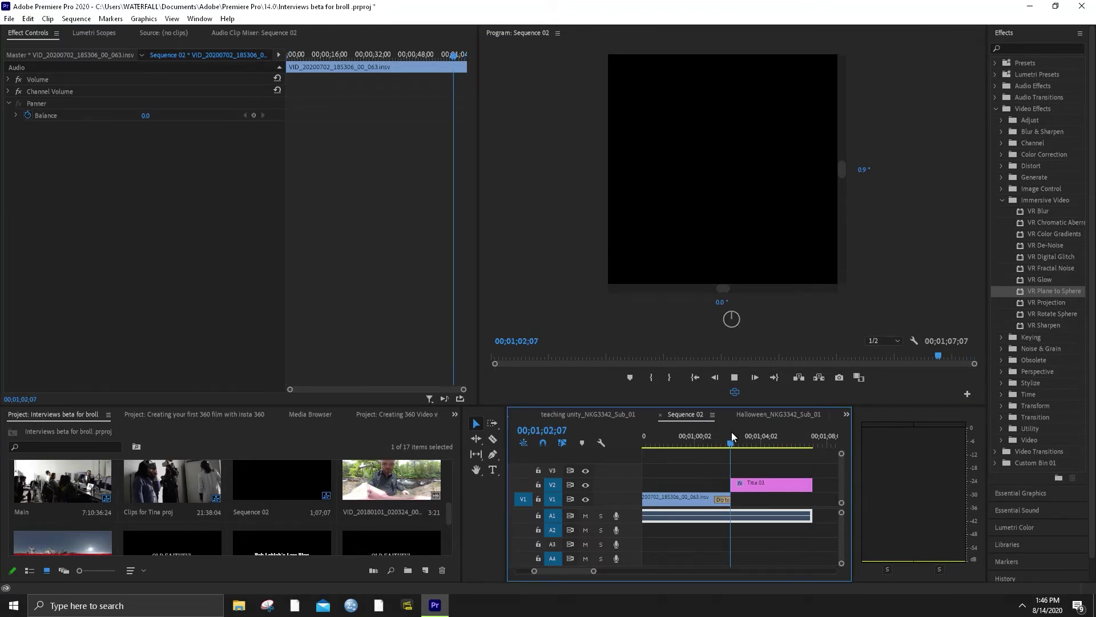
left_click_drag(731, 432, 791, 433)
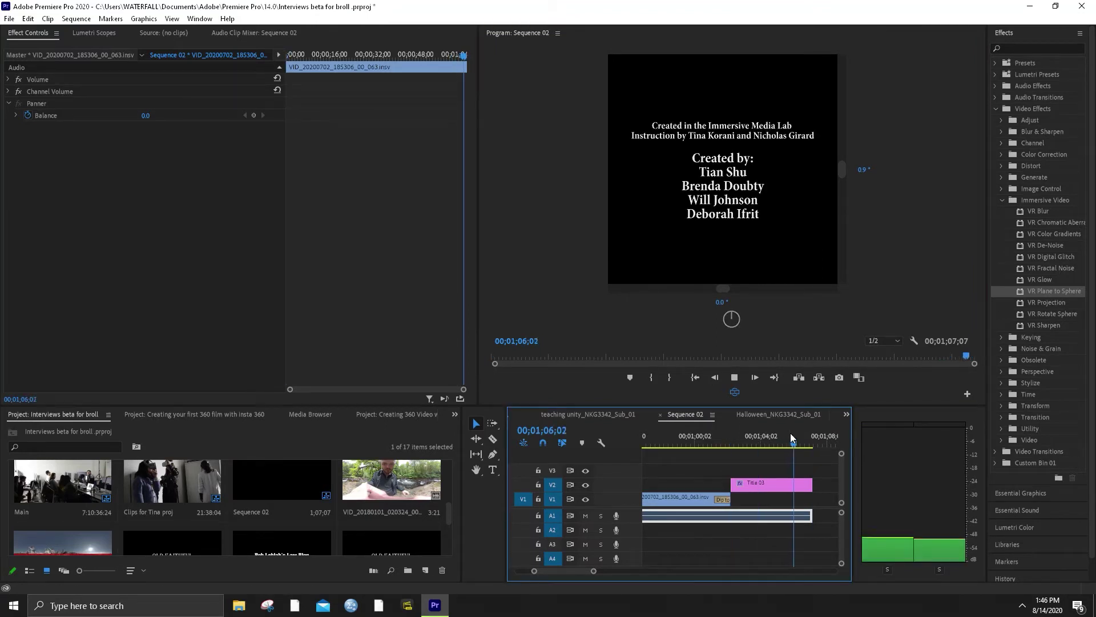
key("space")
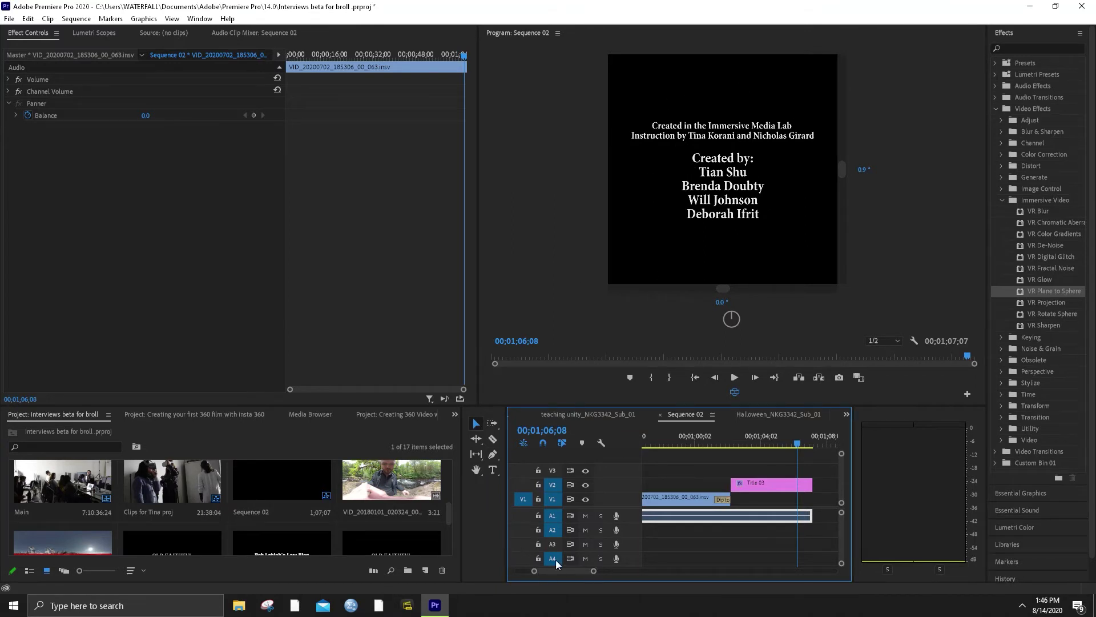
left_click_drag(594, 570, 711, 569)
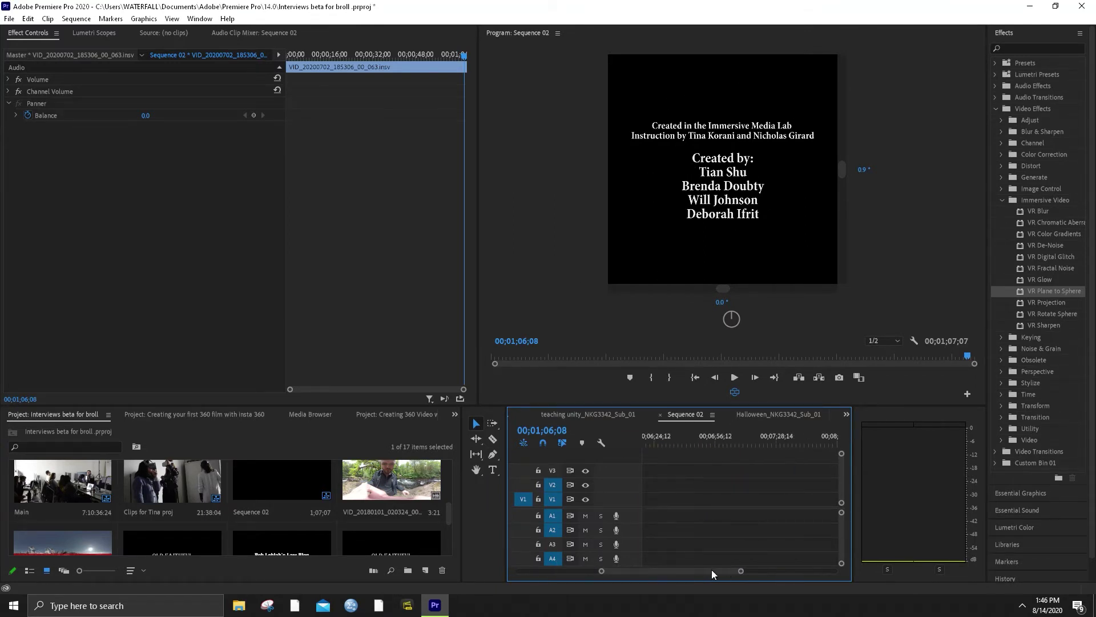
double_click(663, 568)
left_click_drag(748, 439, 632, 439)
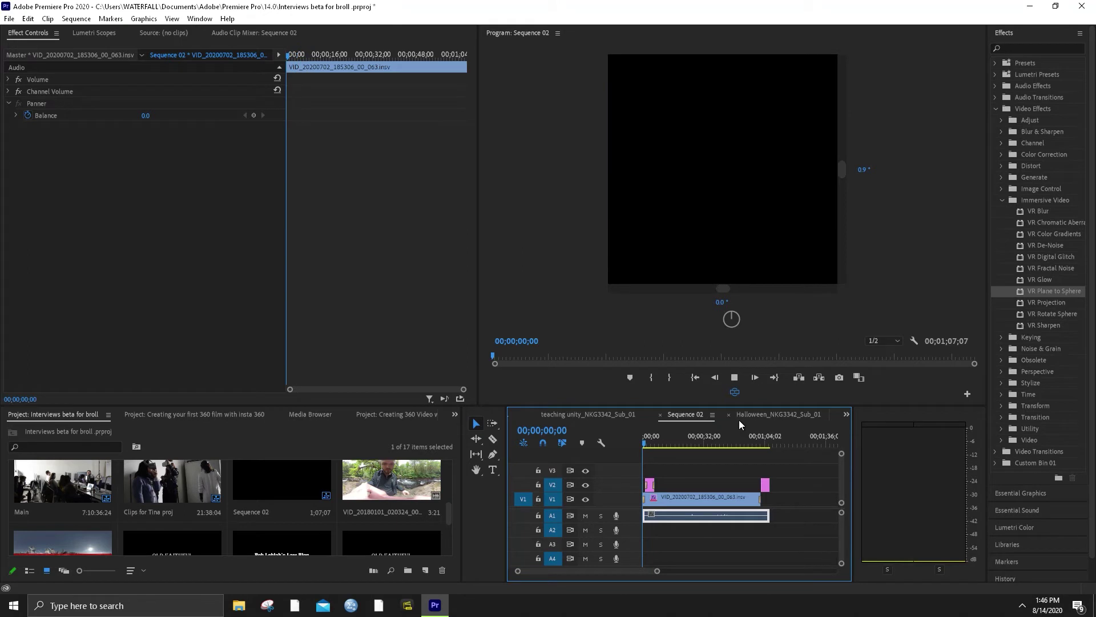
key("space")
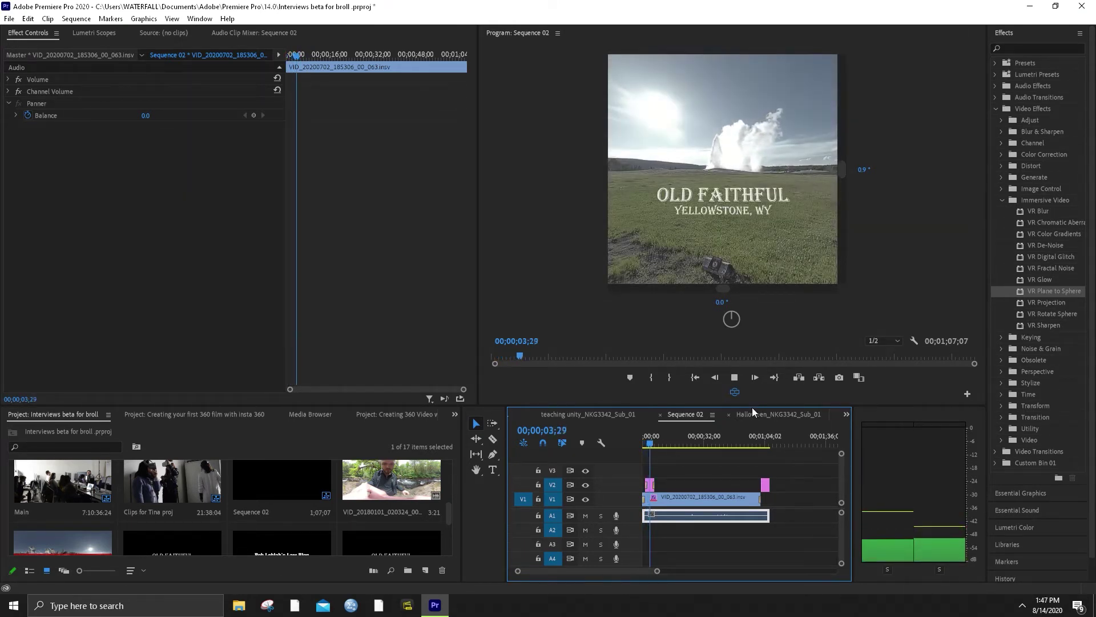
left_click_drag(741, 220, 660, 236)
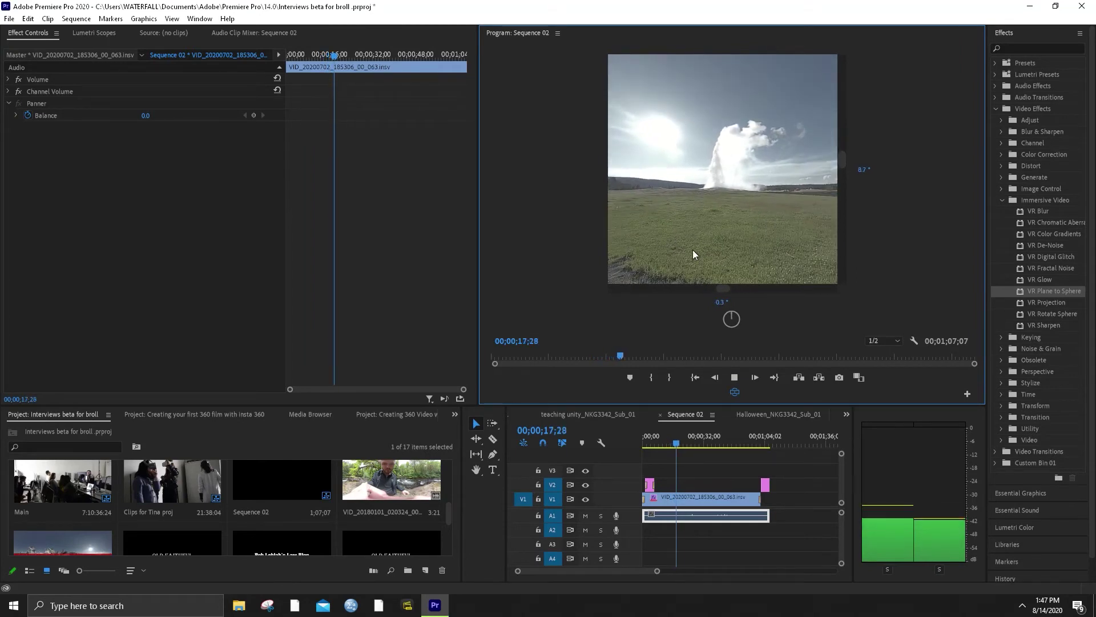
key("space")
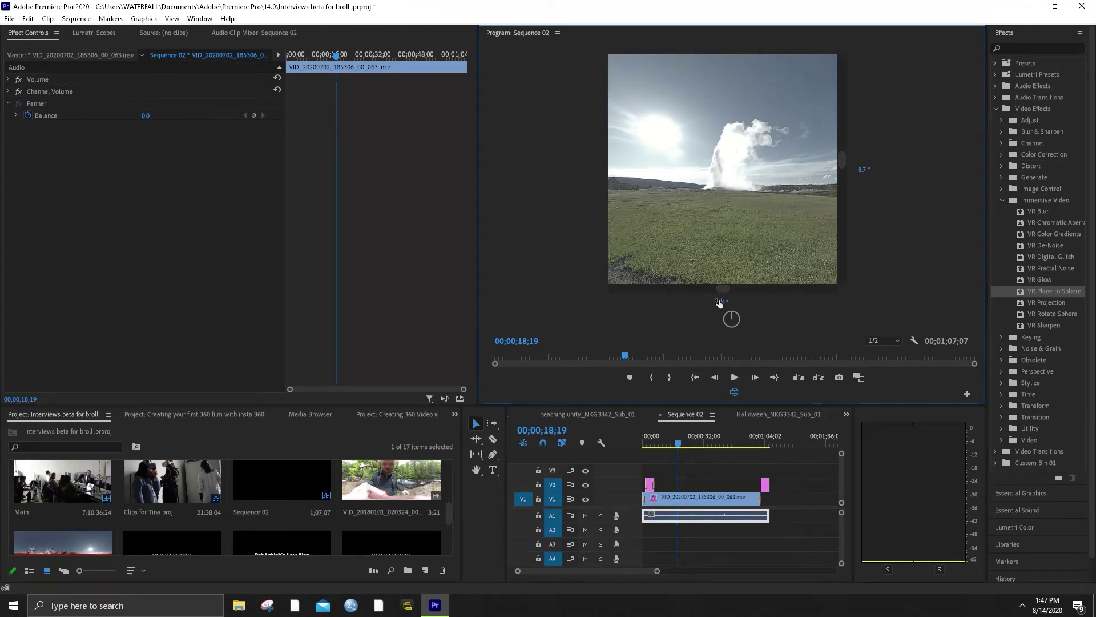
left_click_drag(719, 302, 909, 80)
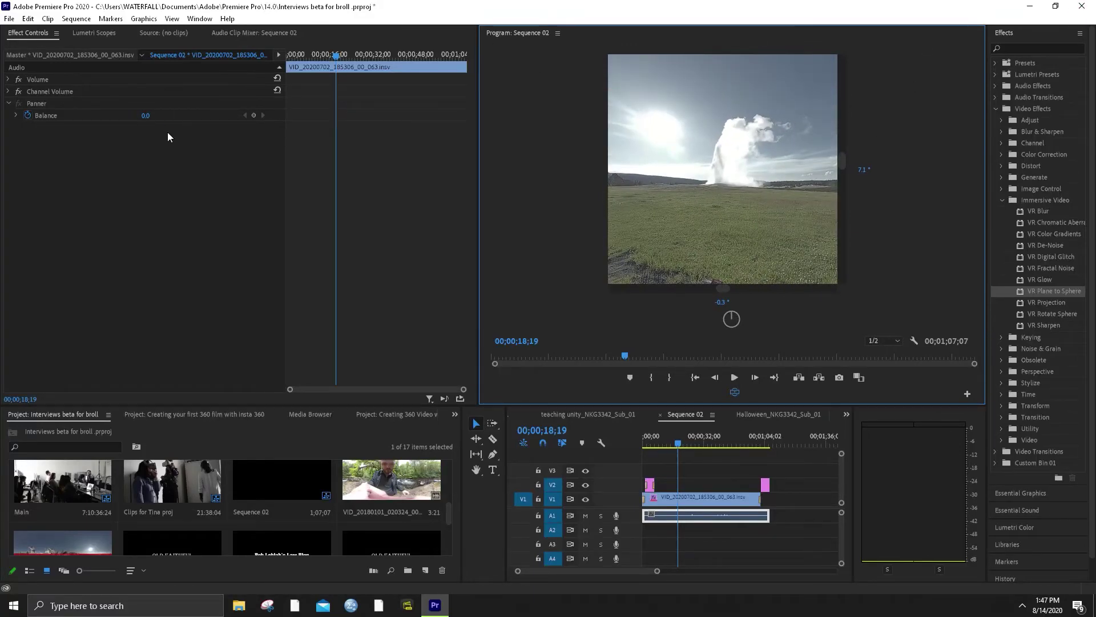
Scrub between the sequence start and the end credits to locate the final frame
left_click(766, 436)
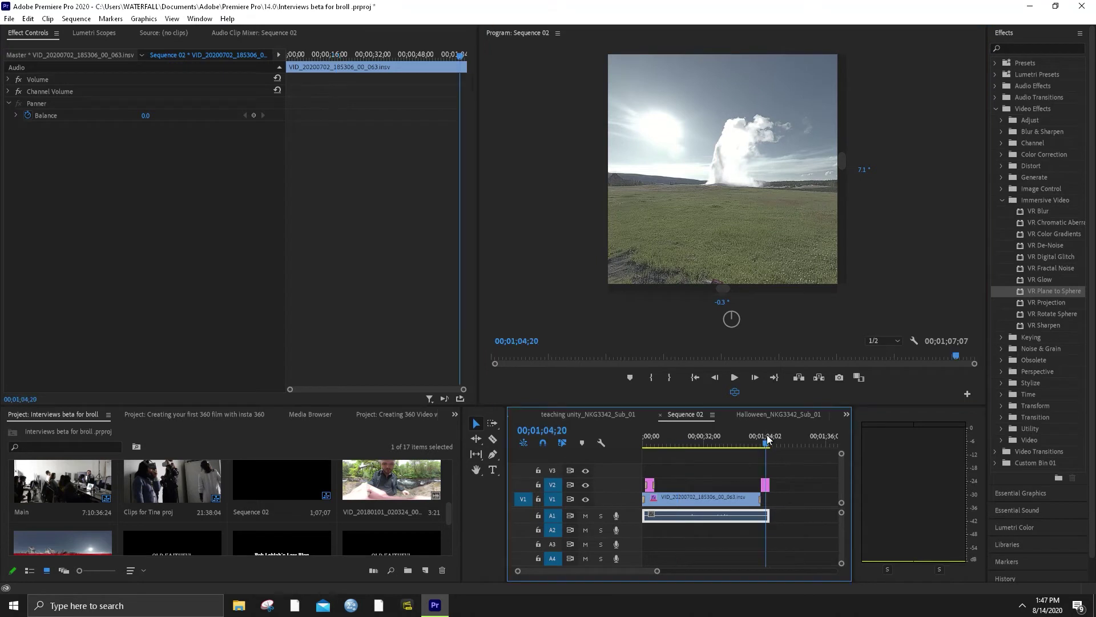
key("Home")
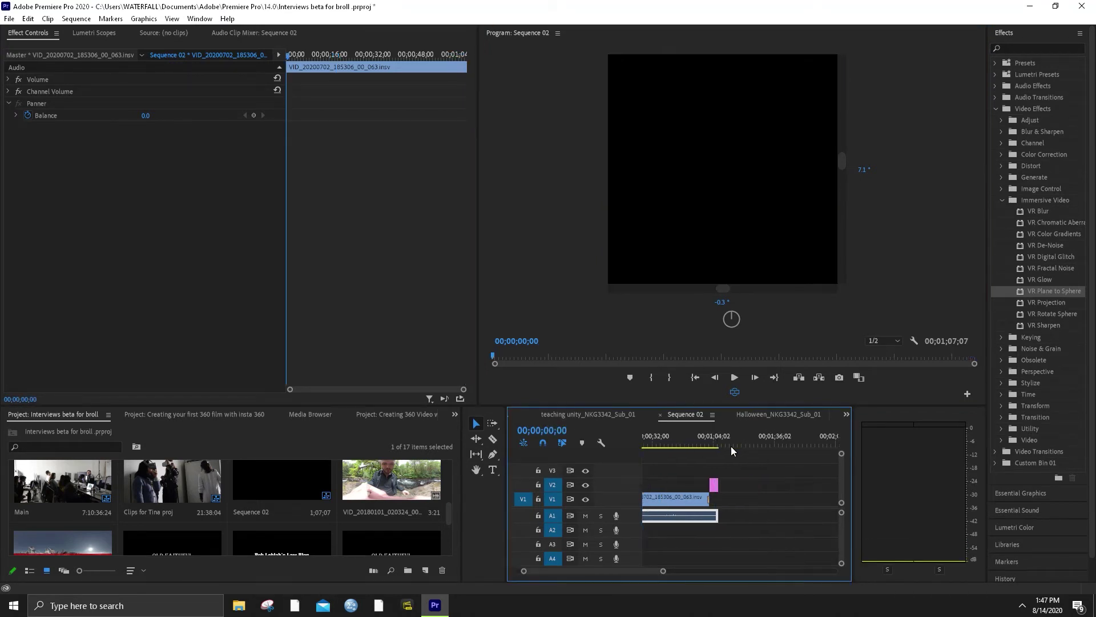
left_click(772, 436)
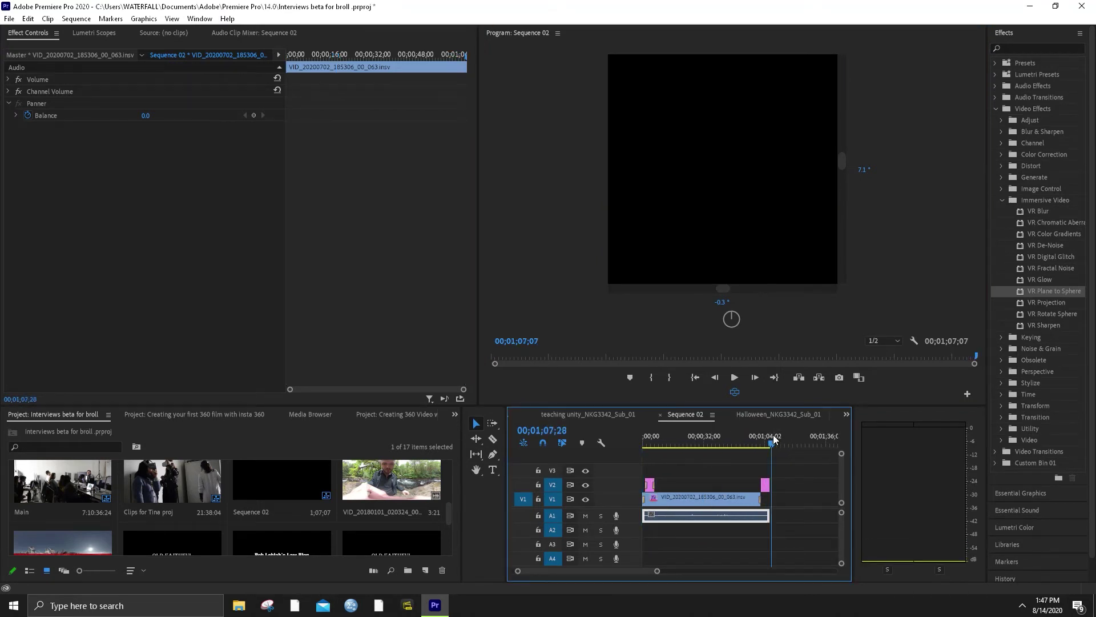
scroll(767, 479, "right", 3)
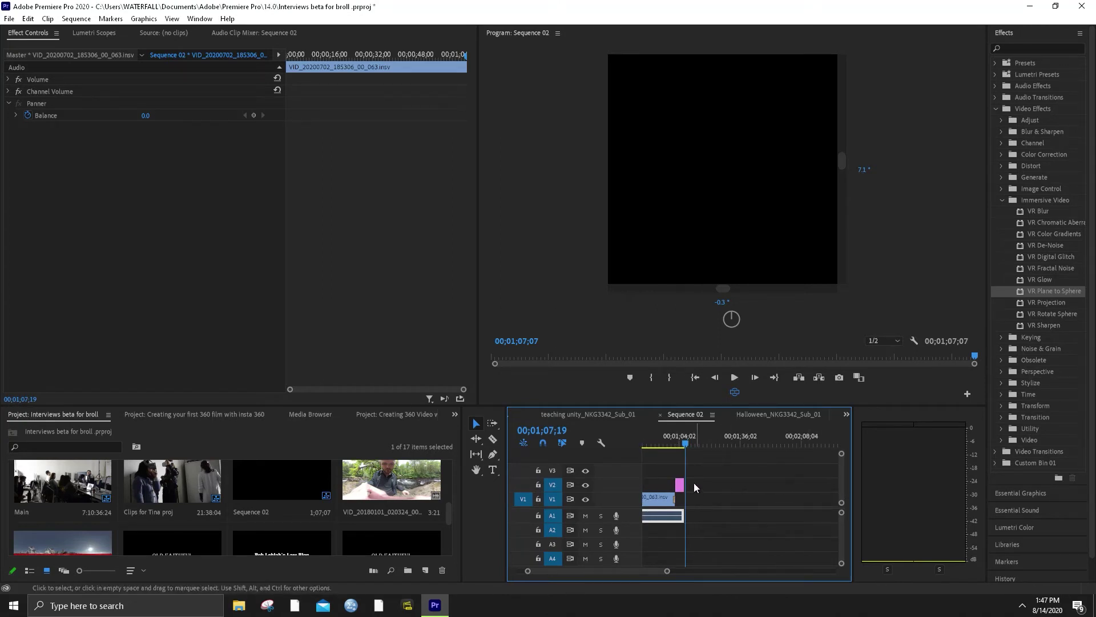
scroll(693, 482, "left", 3)
left_click_drag(794, 433, 520, 440)
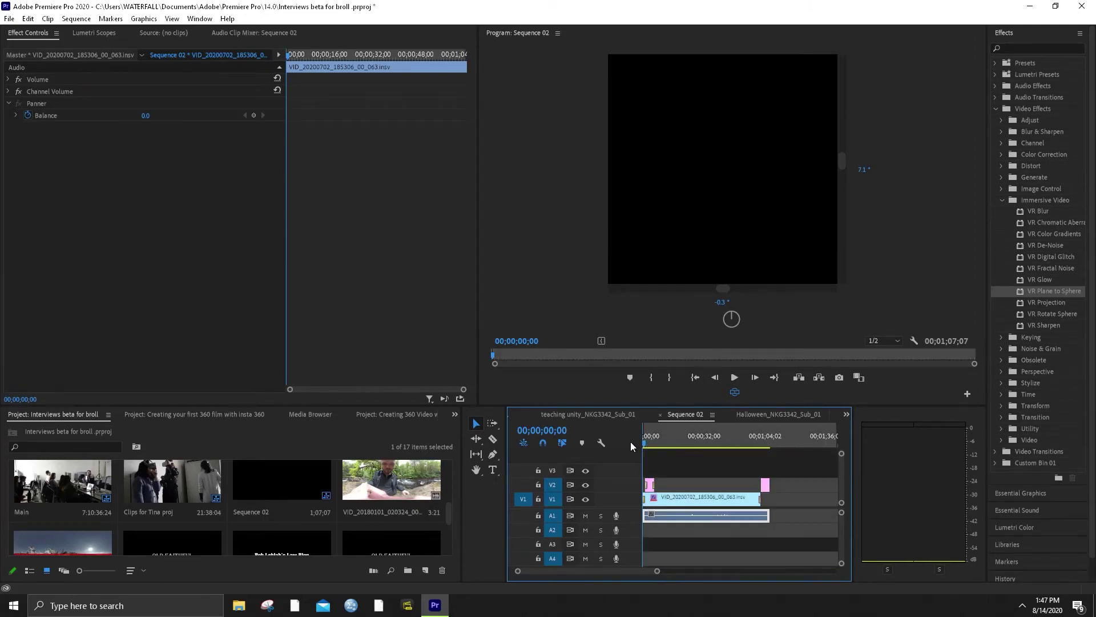
left_click(768, 437)
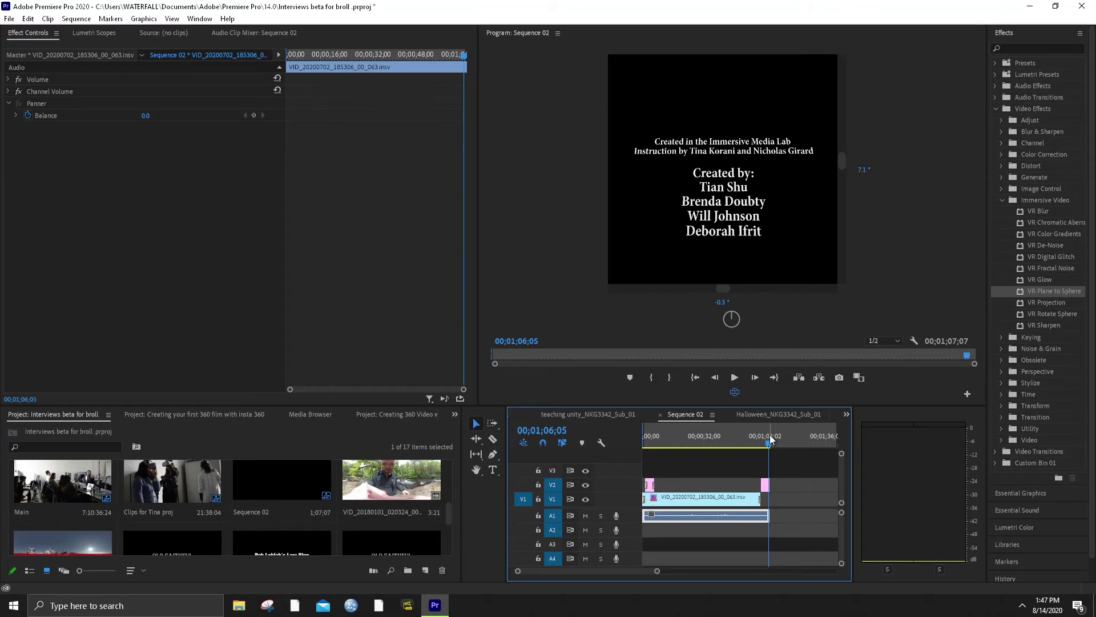
left_click(775, 376)
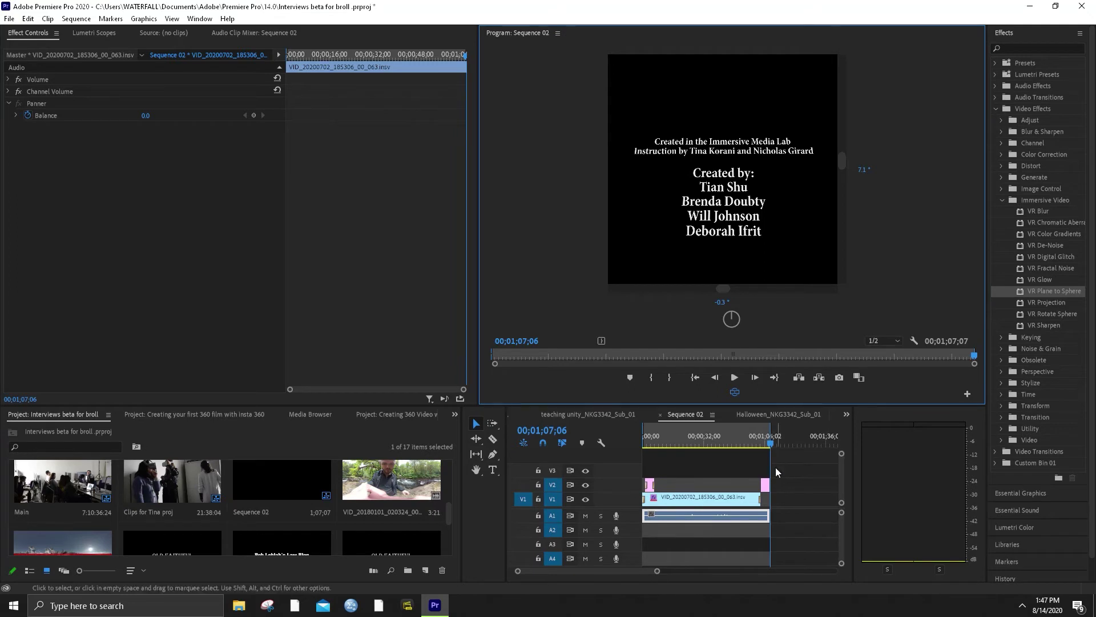
left_click_drag(657, 571, 553, 571)
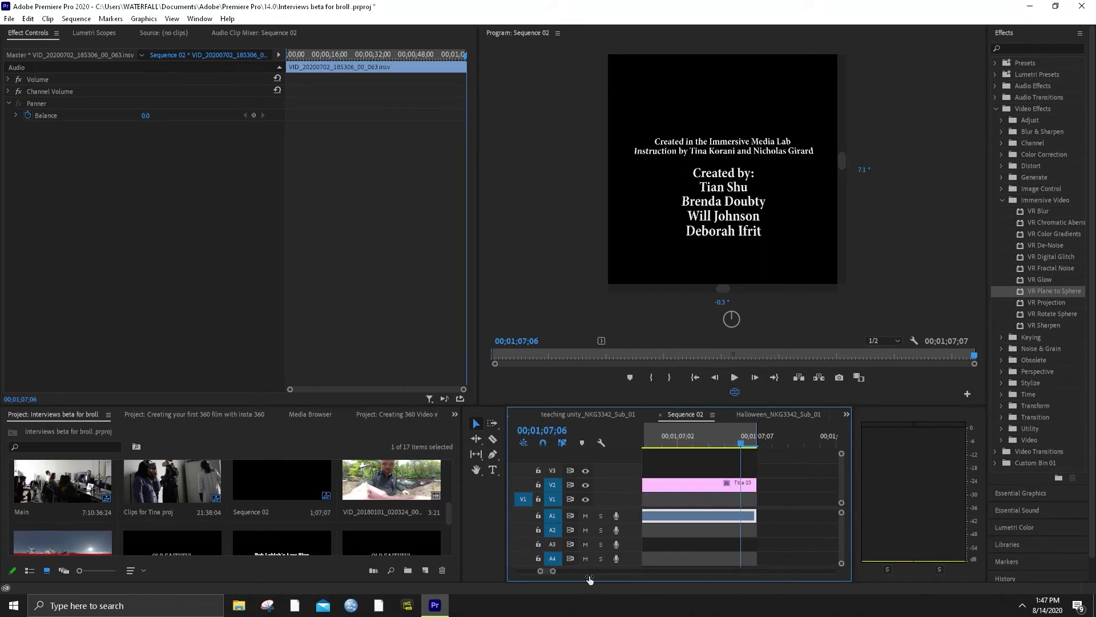
Mark the sequence out point at 00;01;07;05 on the end-credits frame
left_click(704, 448)
left_click(756, 445)
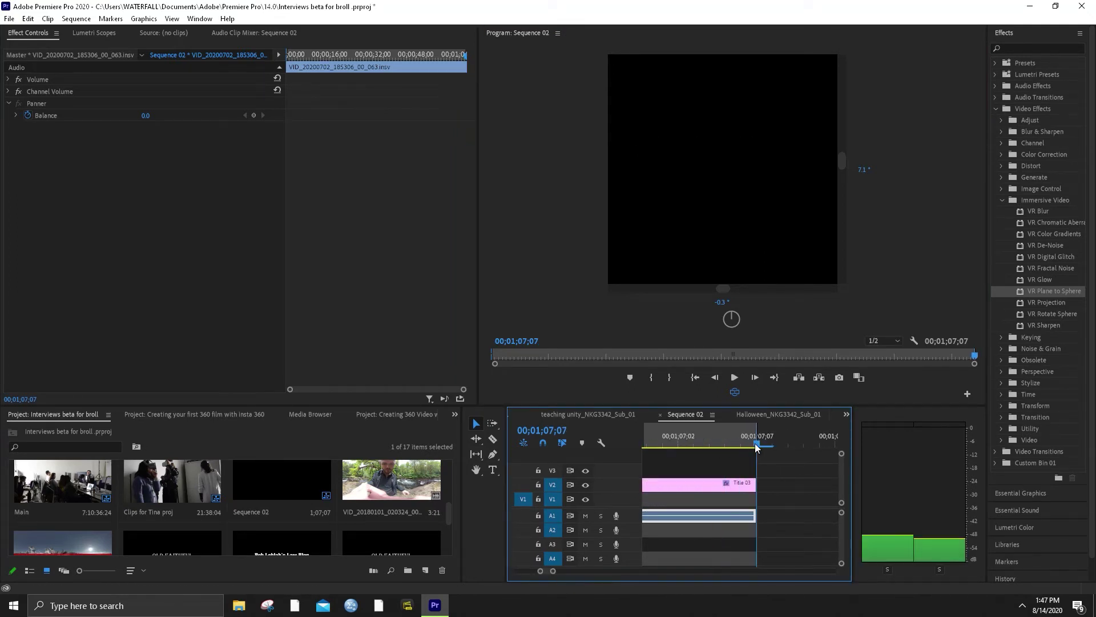
key("o")
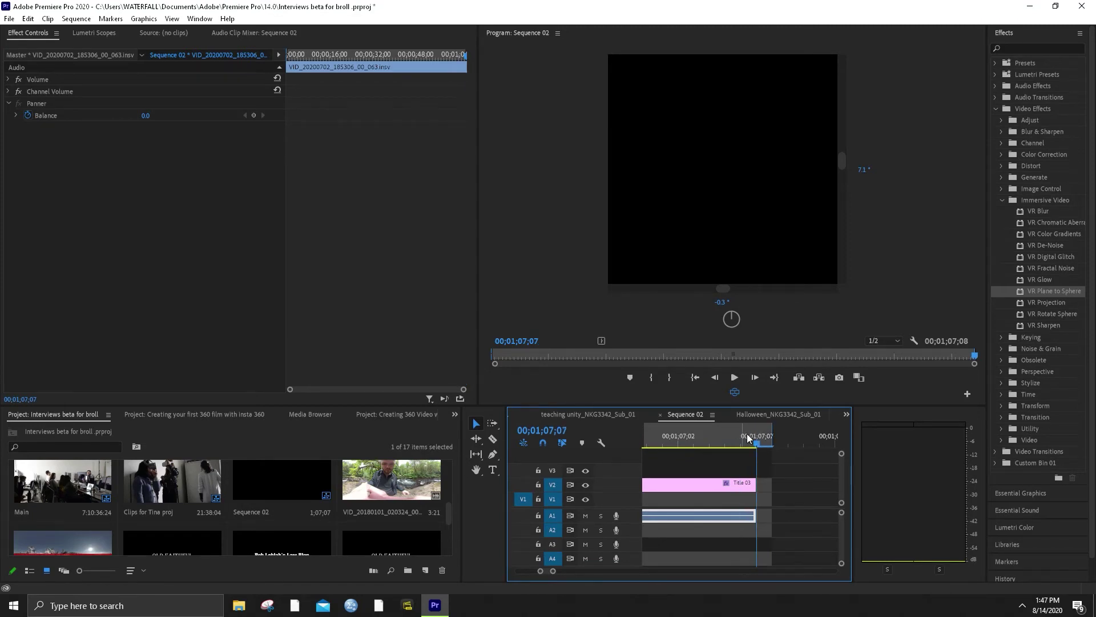
left_click(740, 436)
key("o")
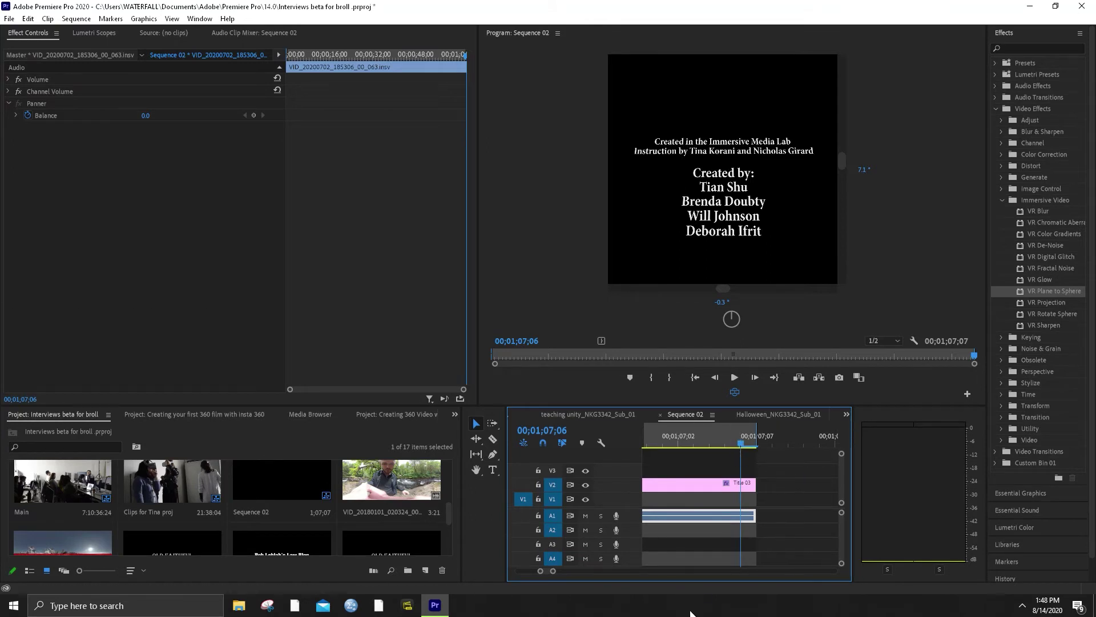
left_click(725, 442)
key("o")
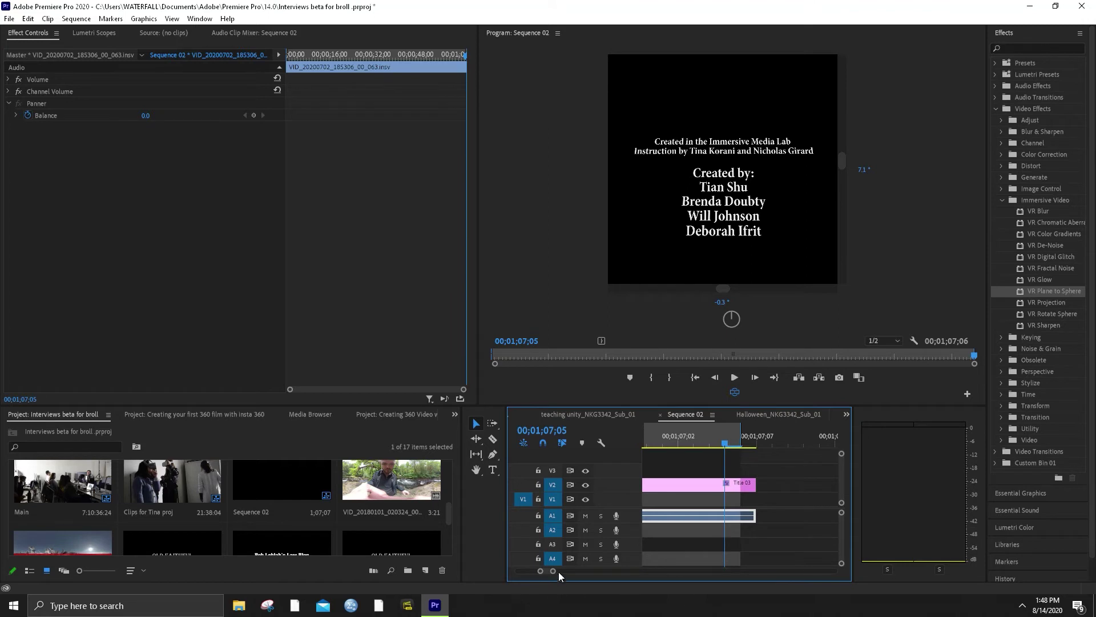
left_click_drag(557, 571, 899, 567)
Save the project, then save it as a new file named Old Faithfulv1
left_click(9, 19)
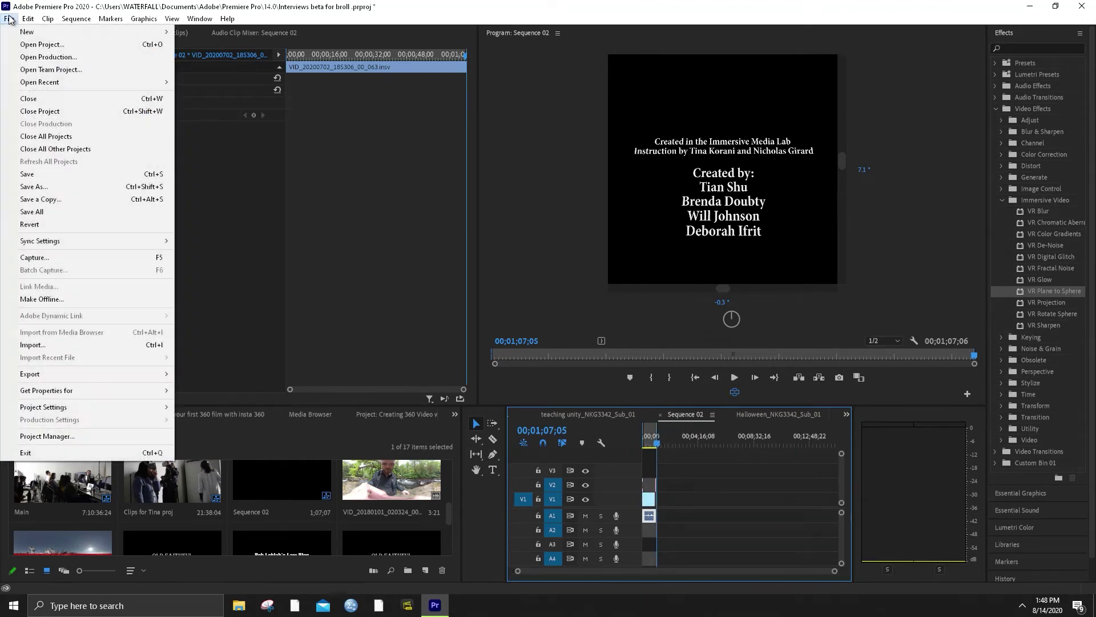
left_click(88, 179)
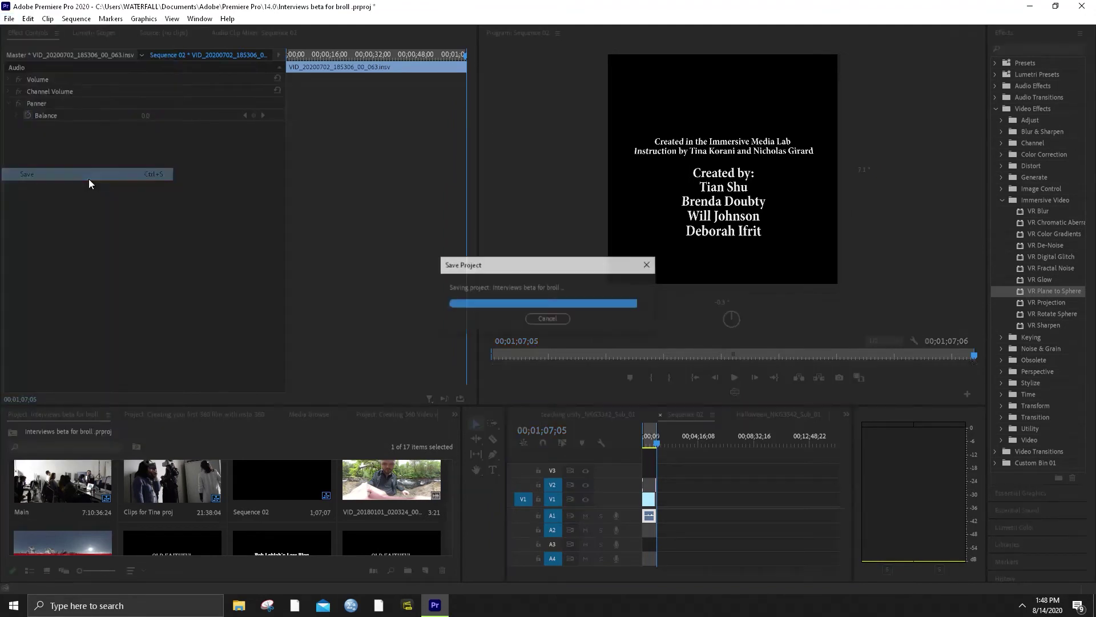
left_click(8, 19)
left_click(50, 189)
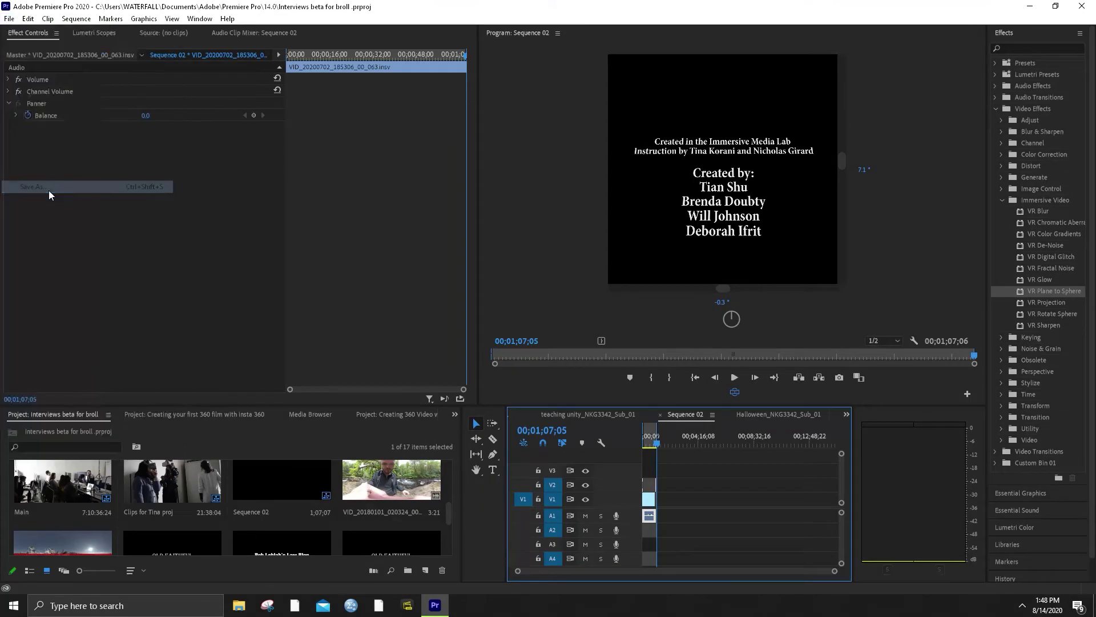
left_click(152, 274)
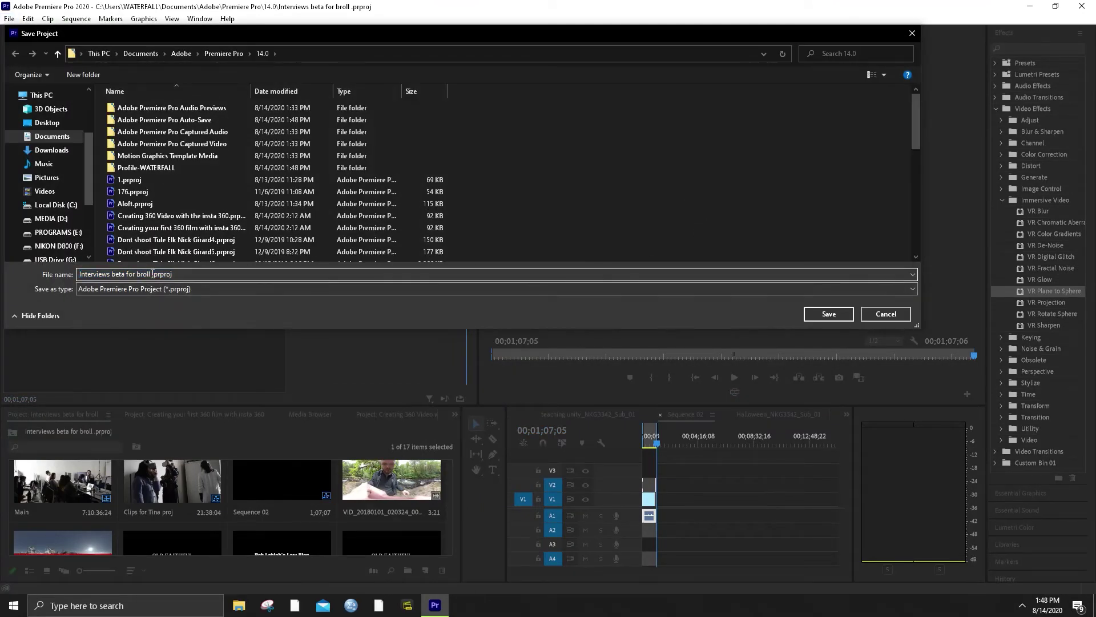
left_click_drag(152, 274, 3, 273)
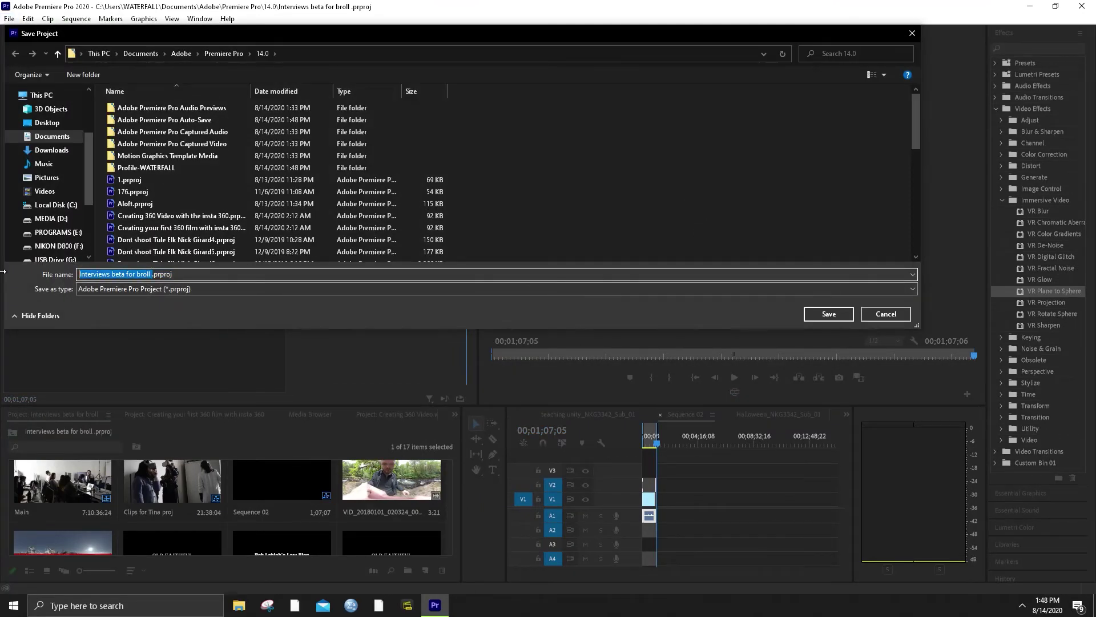
key("BackSpace")
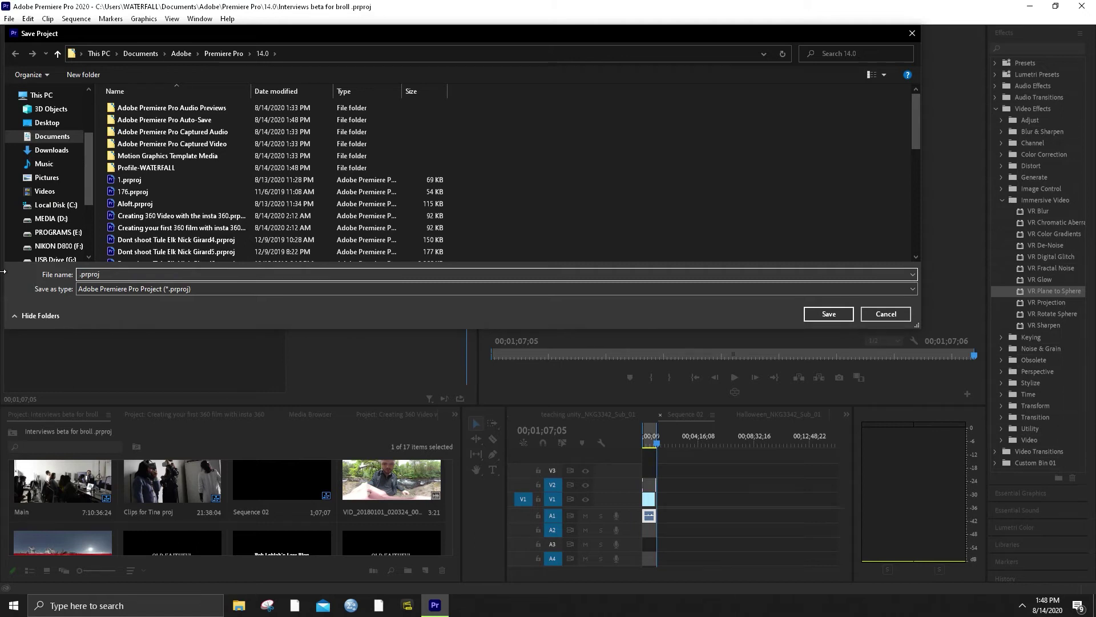
type("Old ")
type("Fai")
type("thful Rend")
type("er 1")
key("BackSpace")
key("BackSpace")
key("BackSpace")
key("BackSpace")
key("BackSpace")
key("BackSpace")
key("BackSpace")
key("BackSpace")
key("BackSpace")
type("v1")
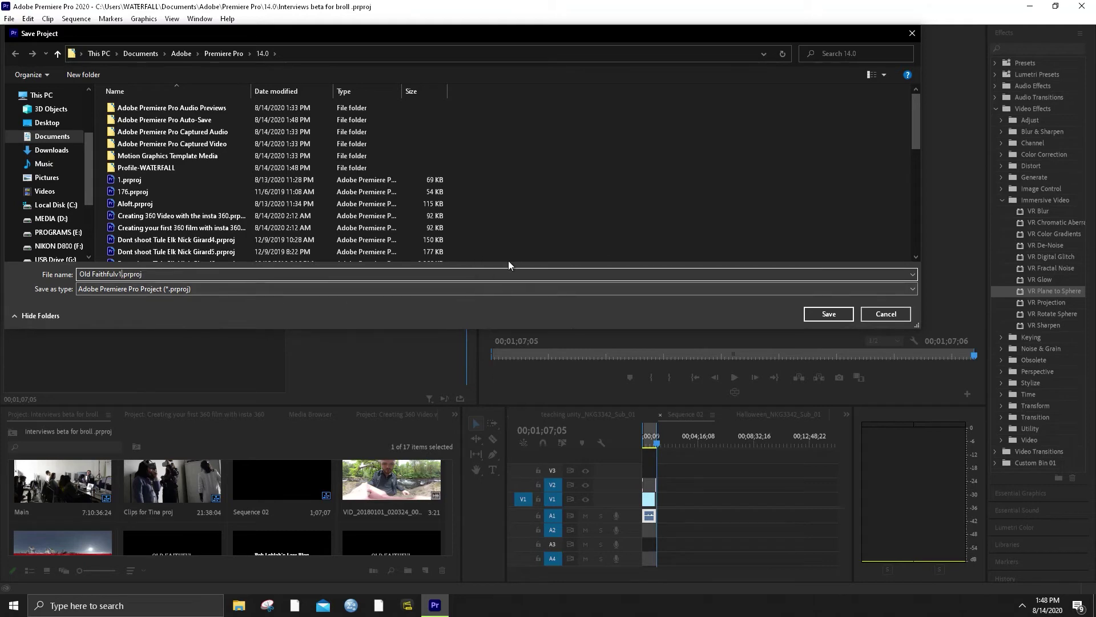
left_click(829, 314)
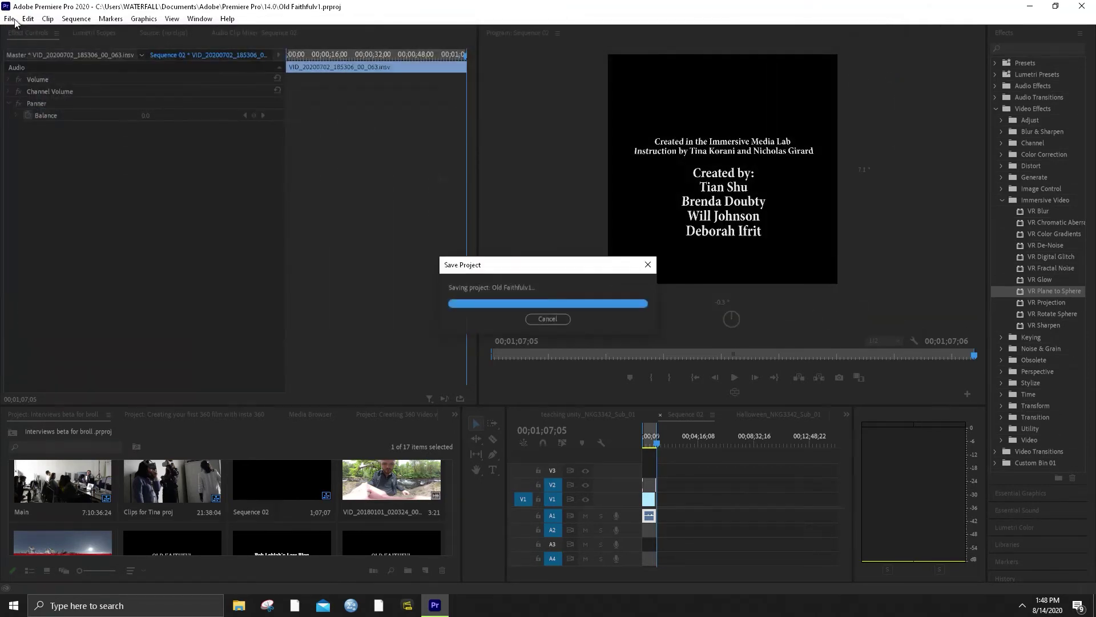
Reopen Save As and cancel it without saving again
left_click(15, 22)
left_click(35, 187)
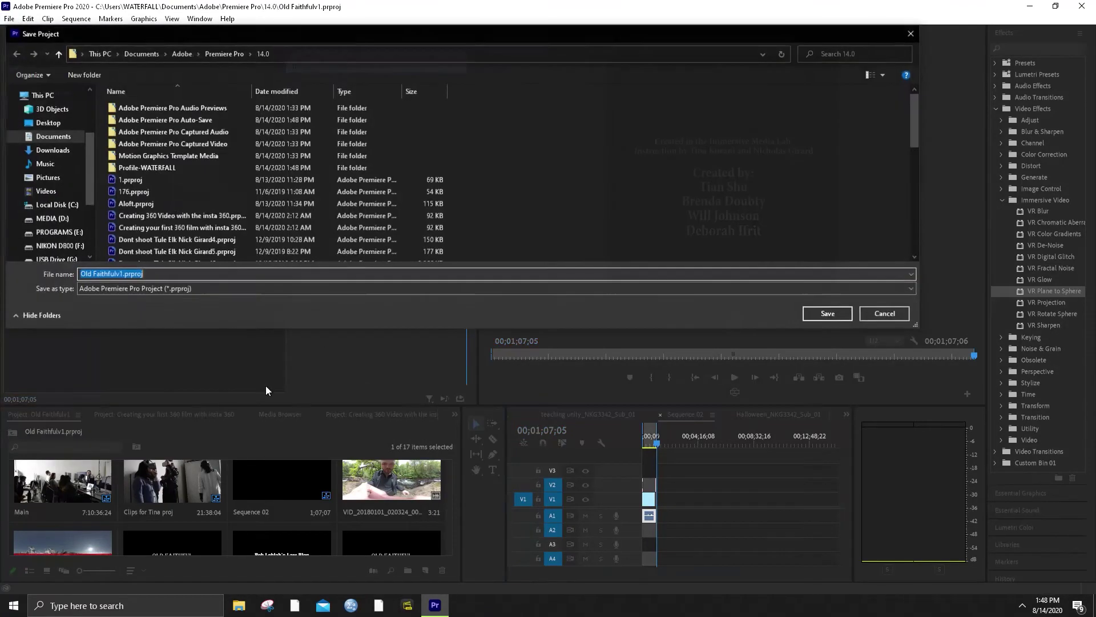
left_click(902, 316)
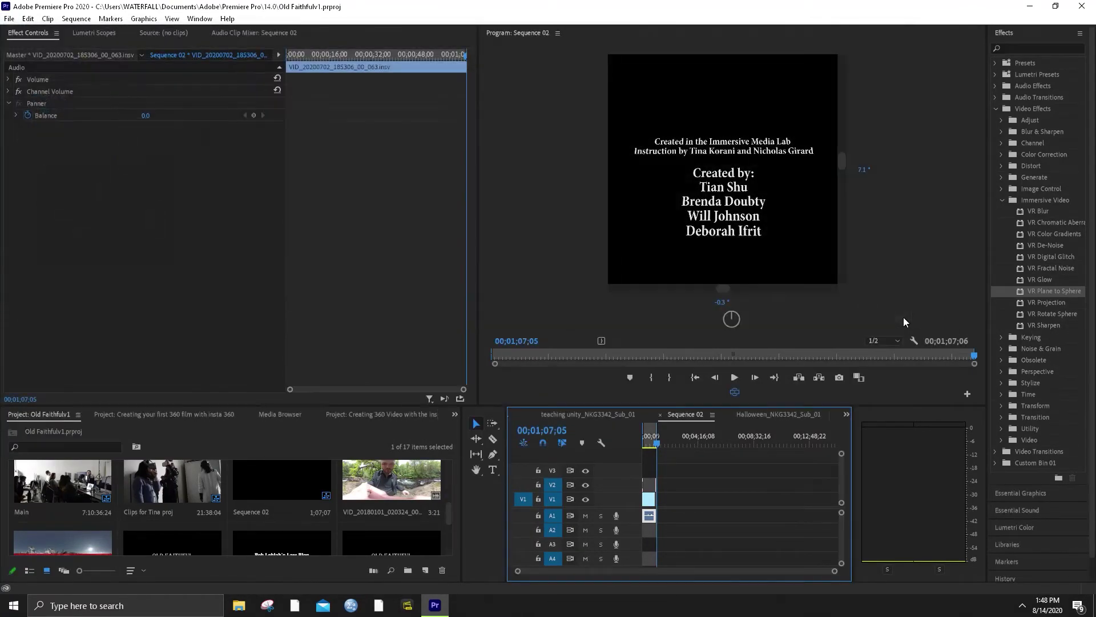
left_click(10, 19)
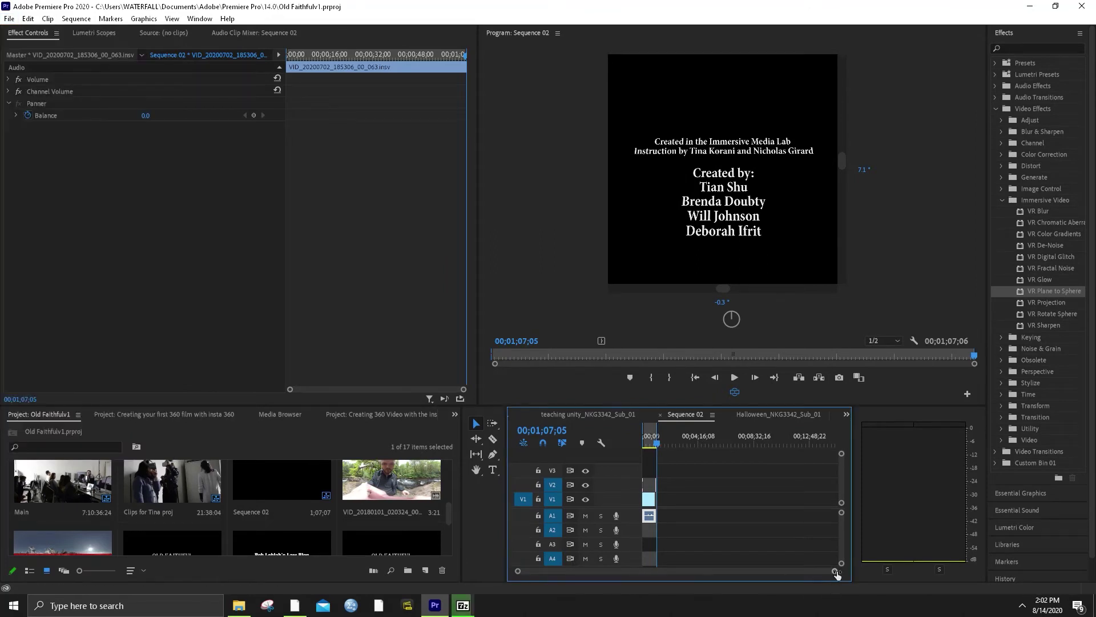
Boost the A1 geyser audio by 17.9 dB with Audio Gain
left_click_drag(836, 574, 658, 572)
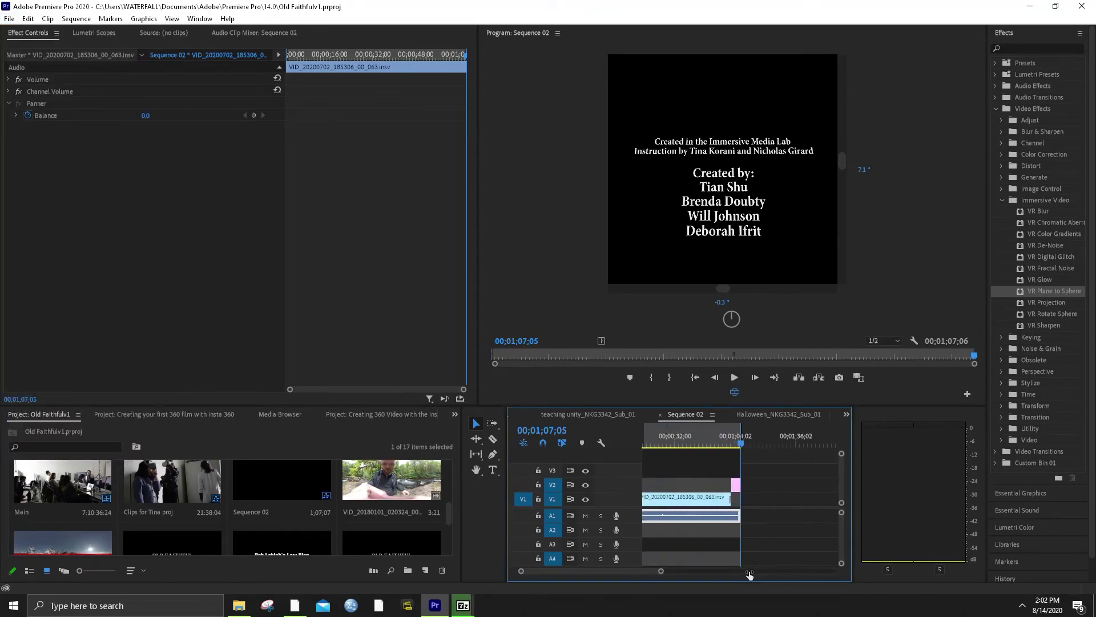
right_click(718, 513)
left_click(761, 380)
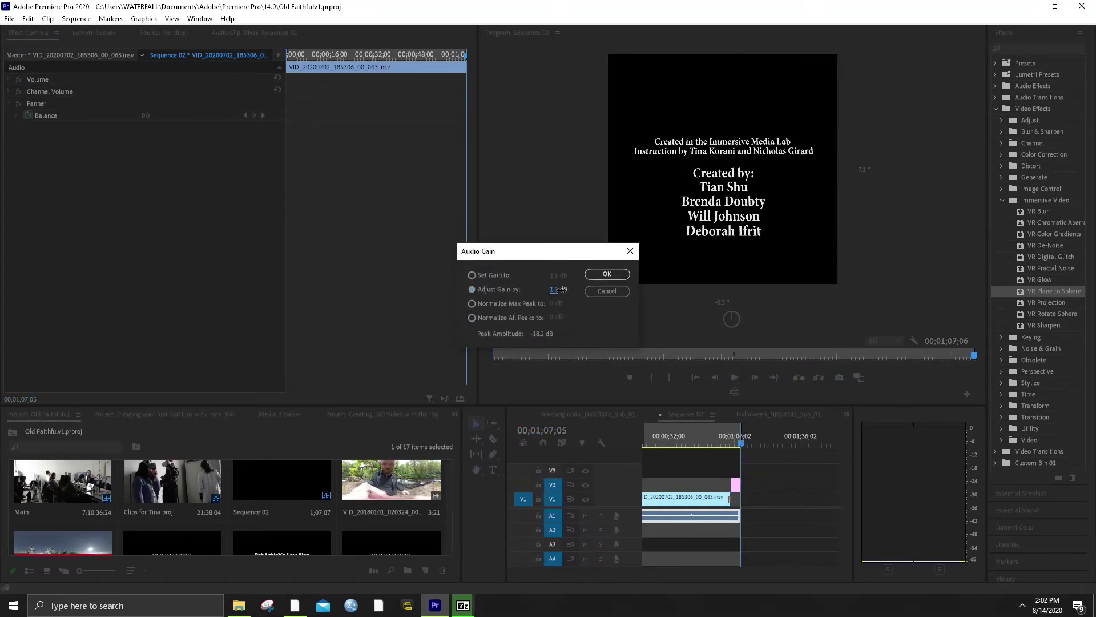
left_click_drag(562, 290, 577, 291)
left_click(700, 440)
left_click_drag(555, 288, 628, 293)
left_click_drag(555, 289, 581, 298)
left_click(605, 274)
Play the sequence from around 24 seconds to hear the louder audio
left_click(663, 443)
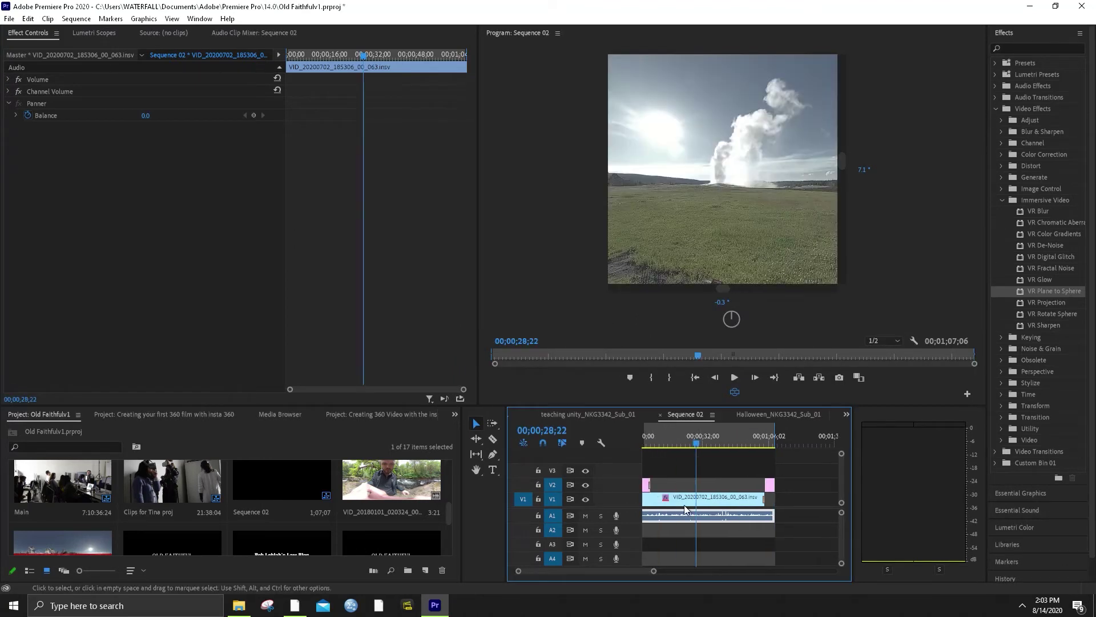
left_click(714, 434)
key("space")
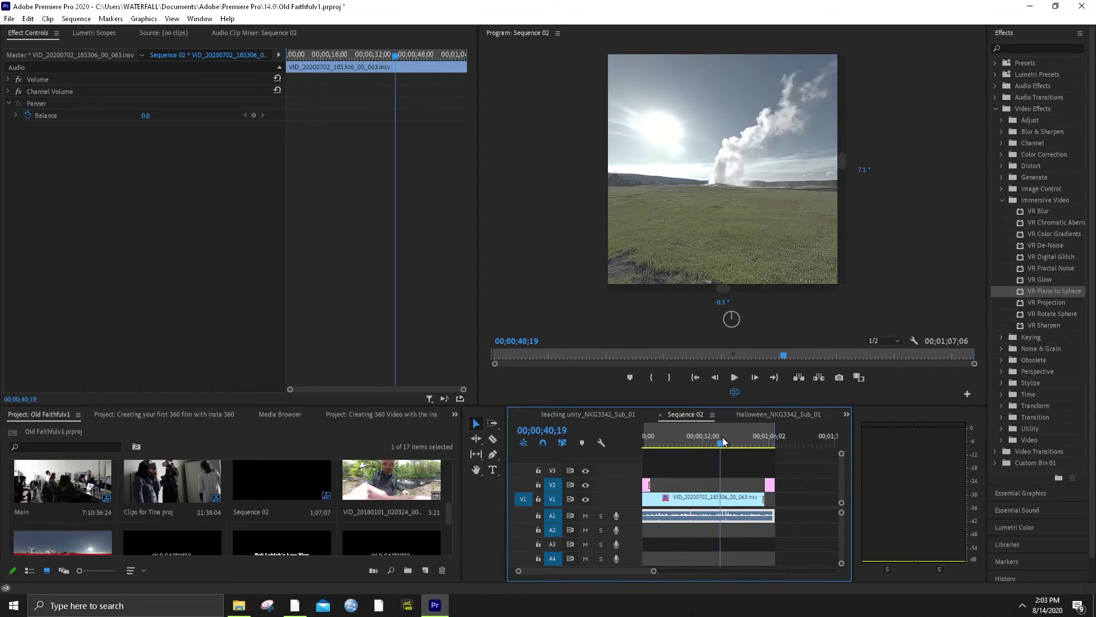
left_click_drag(654, 571, 628, 571)
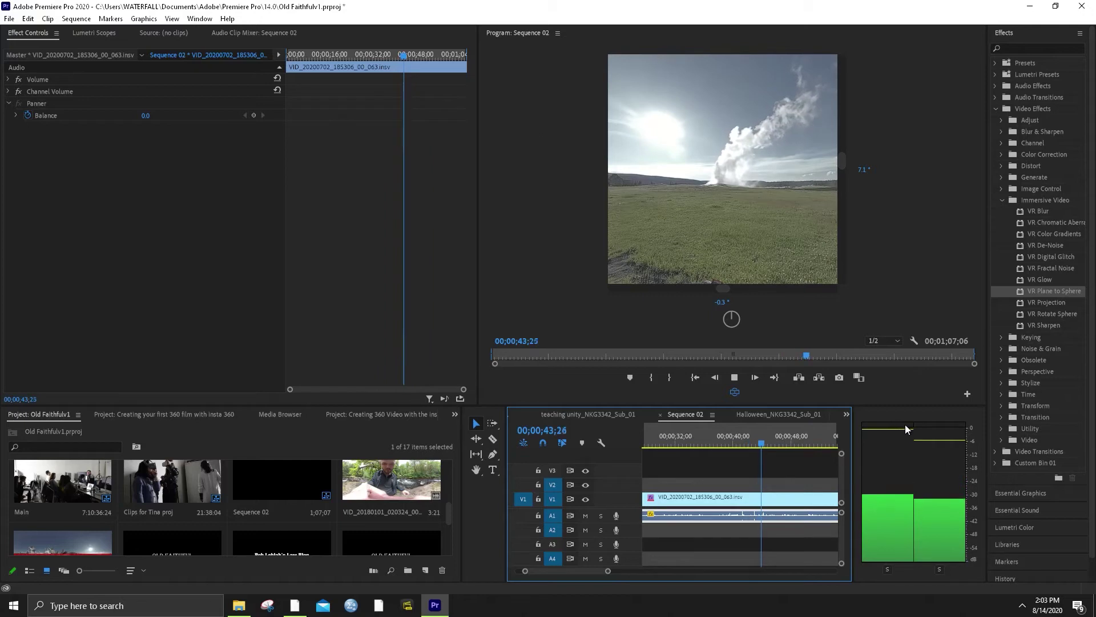
key("space")
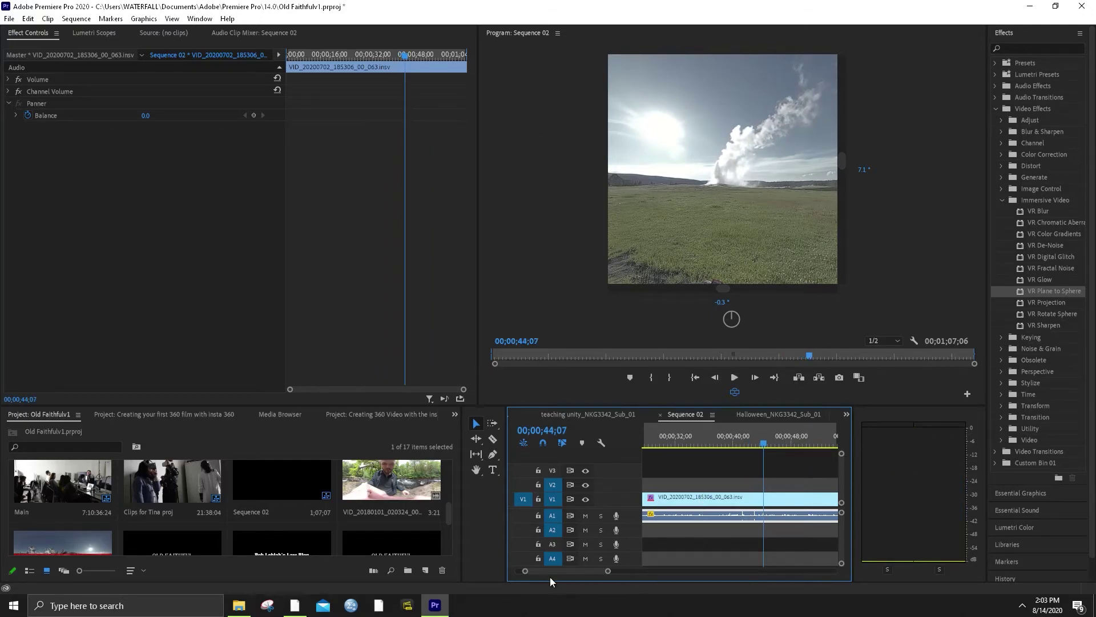
left_click_drag(607, 570, 666, 570)
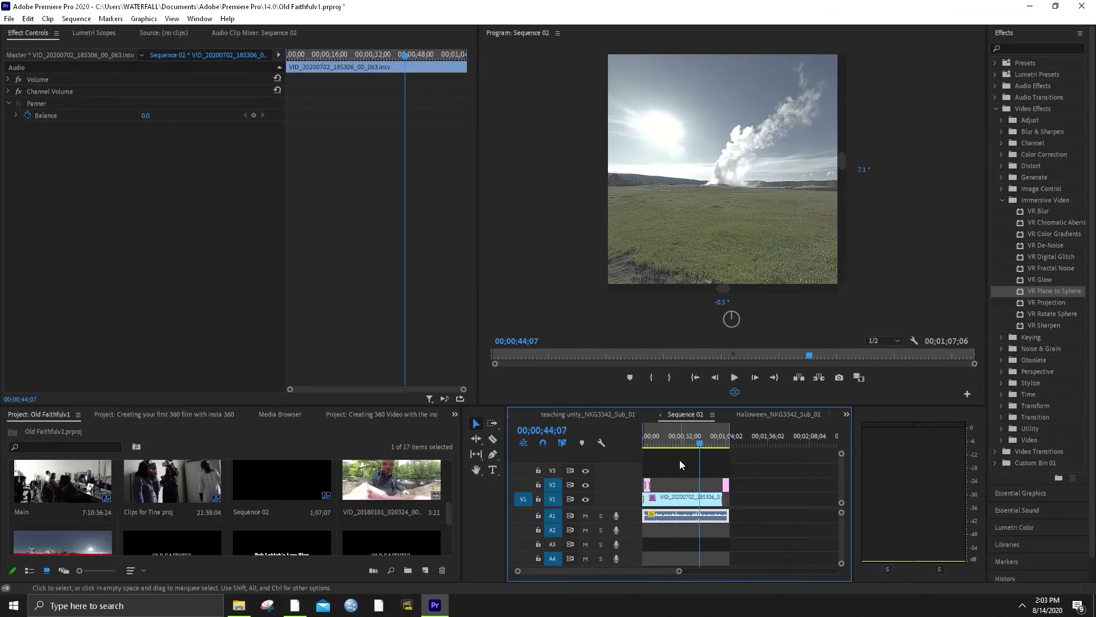
left_click_drag(674, 440, 676, 440)
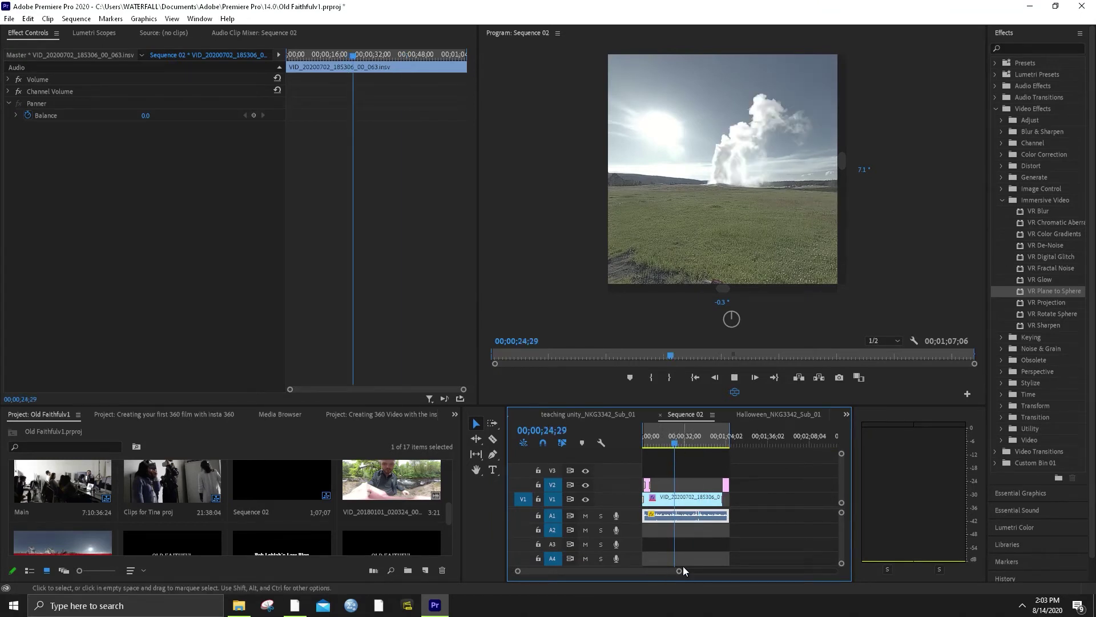
key("space")
left_click_drag(683, 570, 653, 579)
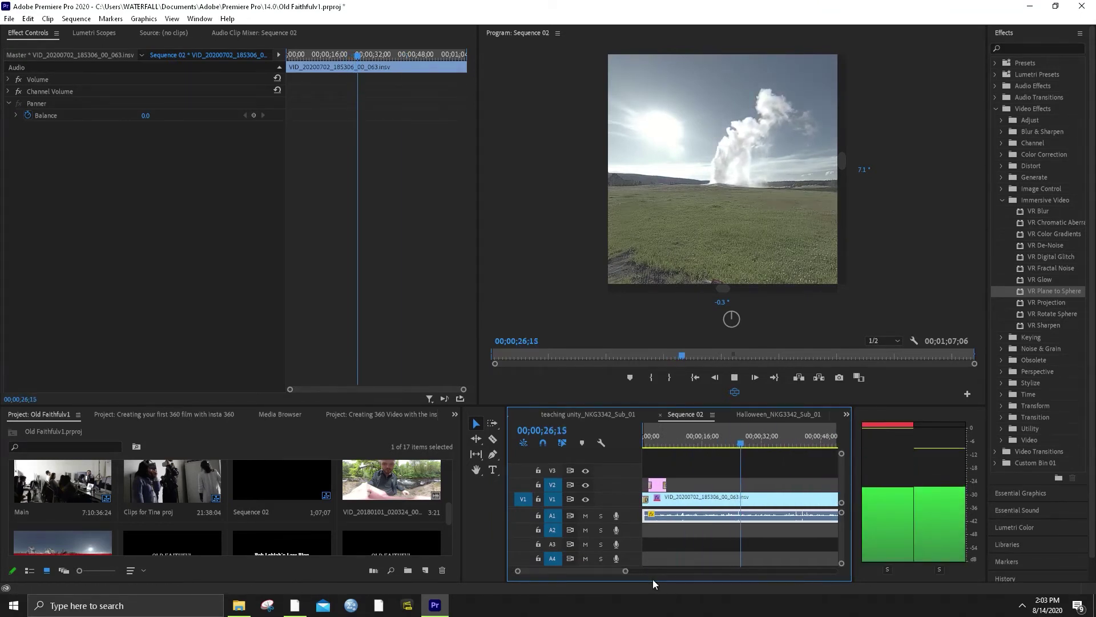
key("space")
Normalize all peaks of the A1 geyser audio to -2.6 dB
right_click(754, 517)
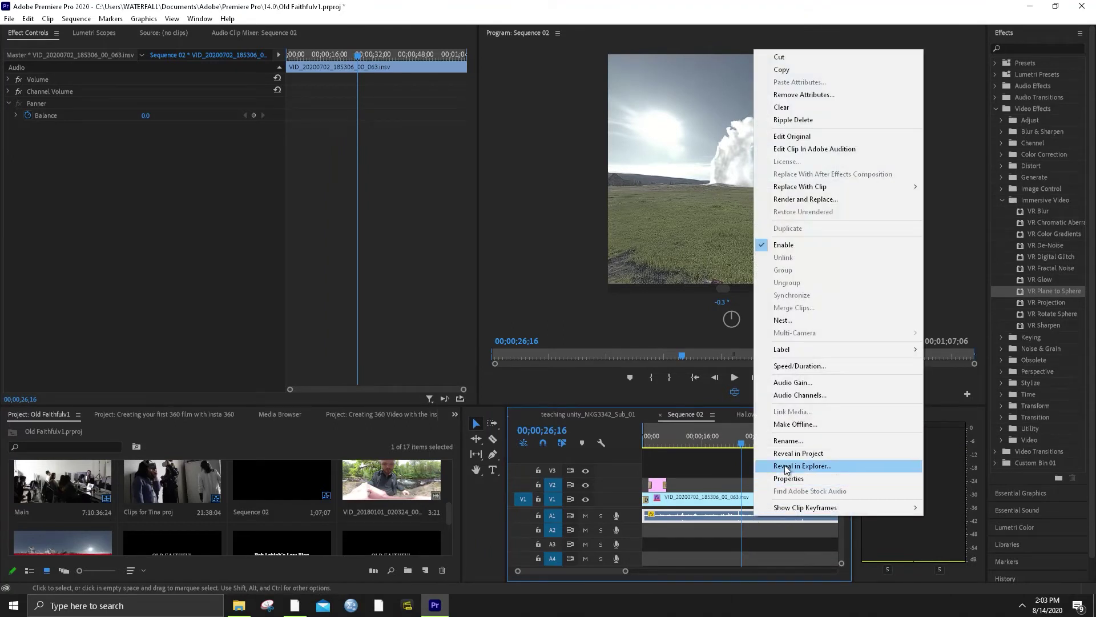
left_click(794, 382)
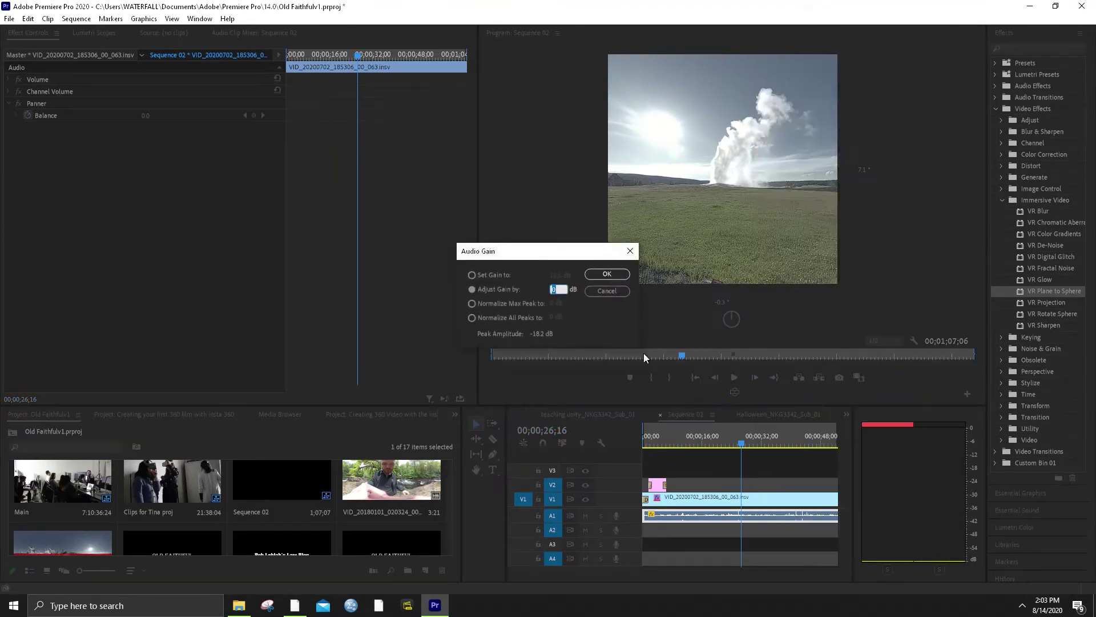
left_click(479, 303)
left_click(471, 318)
left_click_drag(553, 319, 576, 317)
left_click(607, 274)
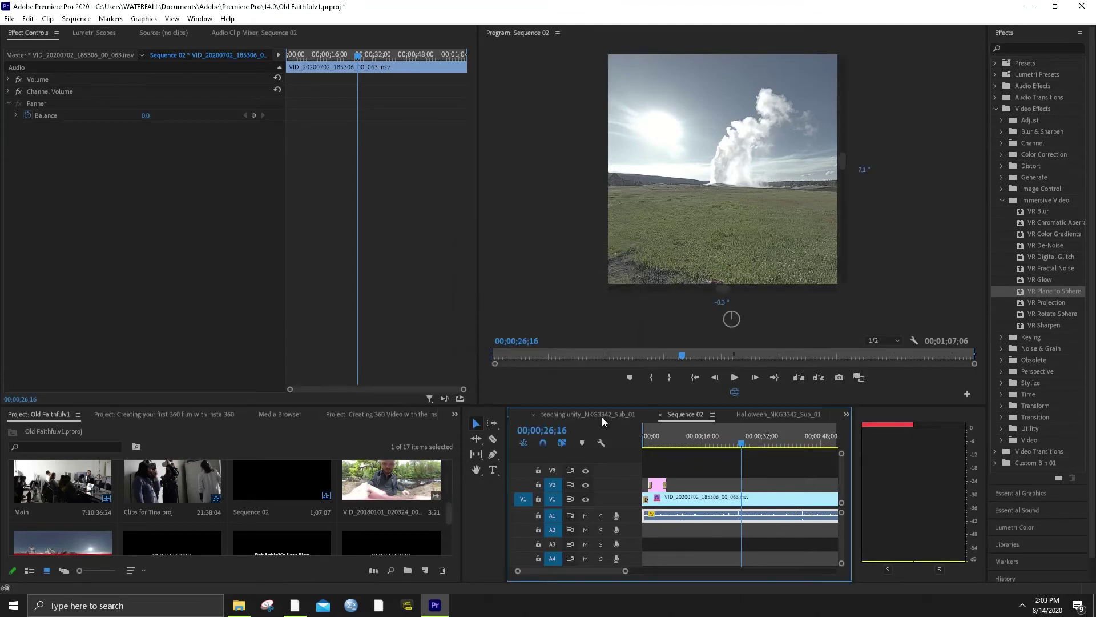
Reopen Audio Gain for the A1 clip with Normalize All Peaks selected
right_click(688, 512)
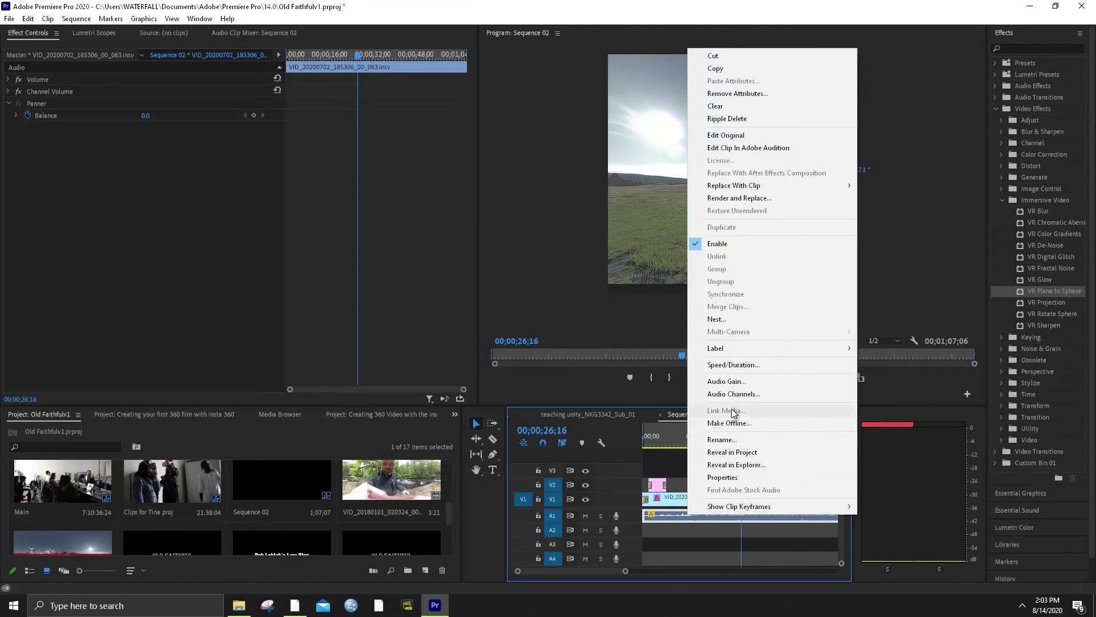
left_click(726, 381)
left_click(530, 320)
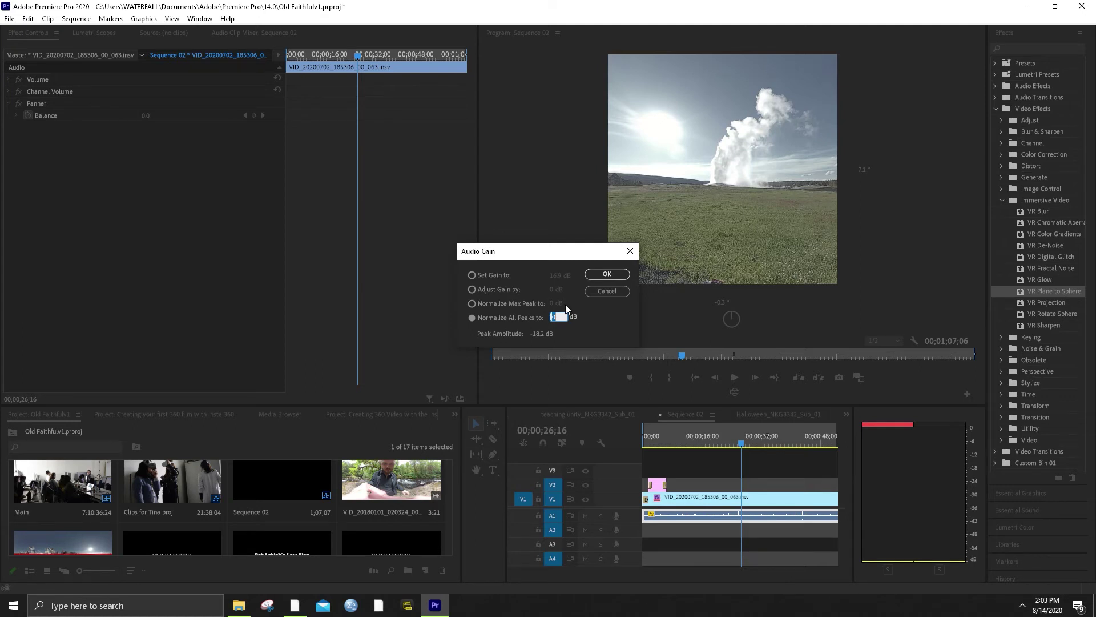
Try each Audio Gain option, set Normalize All Peaks to -1.8 dB, then cancel without applying
left_click(492, 275)
left_click(491, 288)
left_click(537, 305)
left_click(510, 319)
left_click(549, 318)
type("-1.8")
key("Tab")
left_click(614, 289)
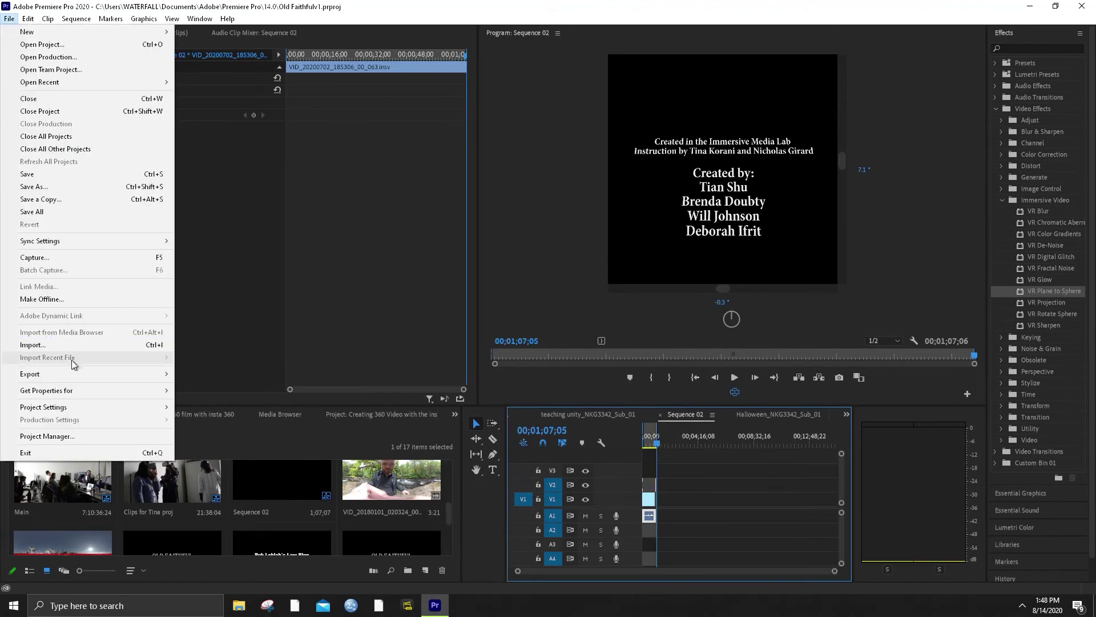
Open Export Media settings, keeping H.264 format and the Match Source - High bitrate preset
mouse_move(112, 373)
left_click(213, 374)
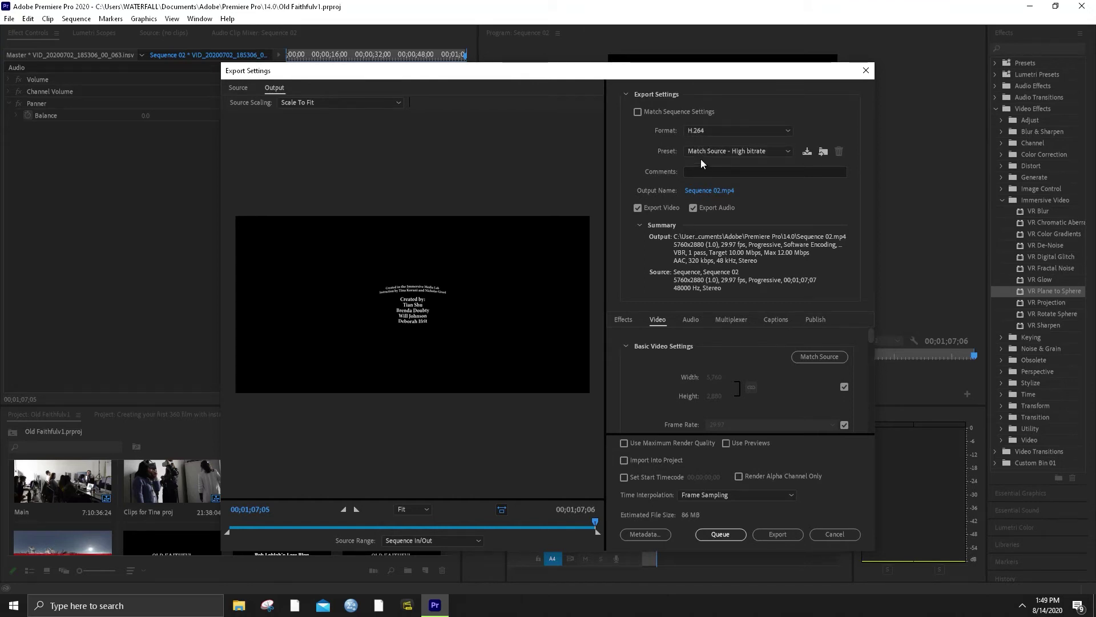
left_click(708, 130)
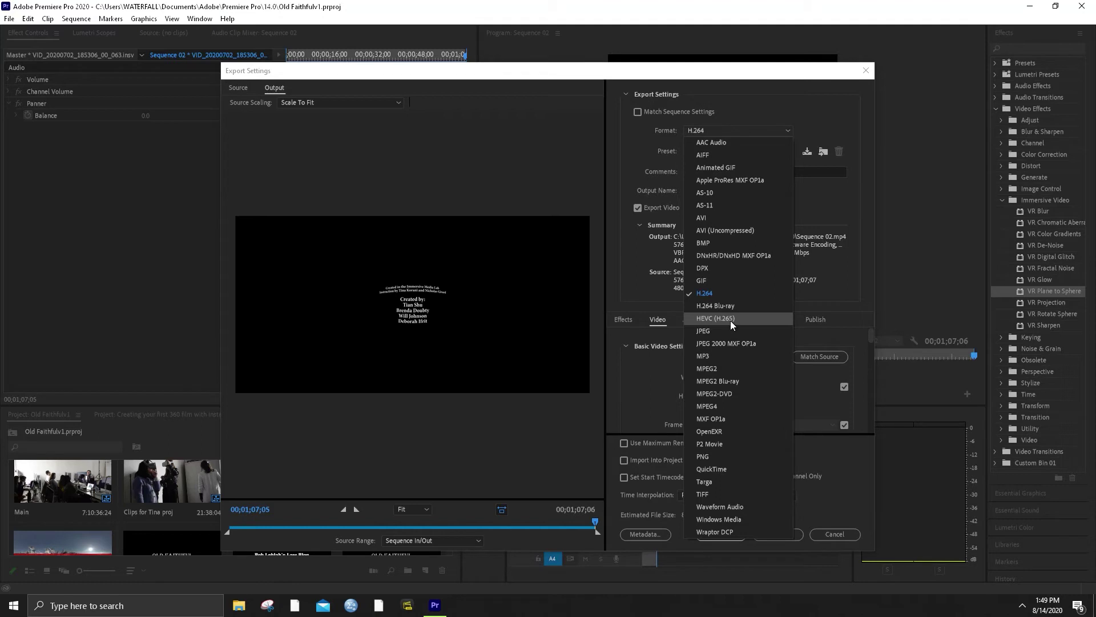
left_click(785, 131)
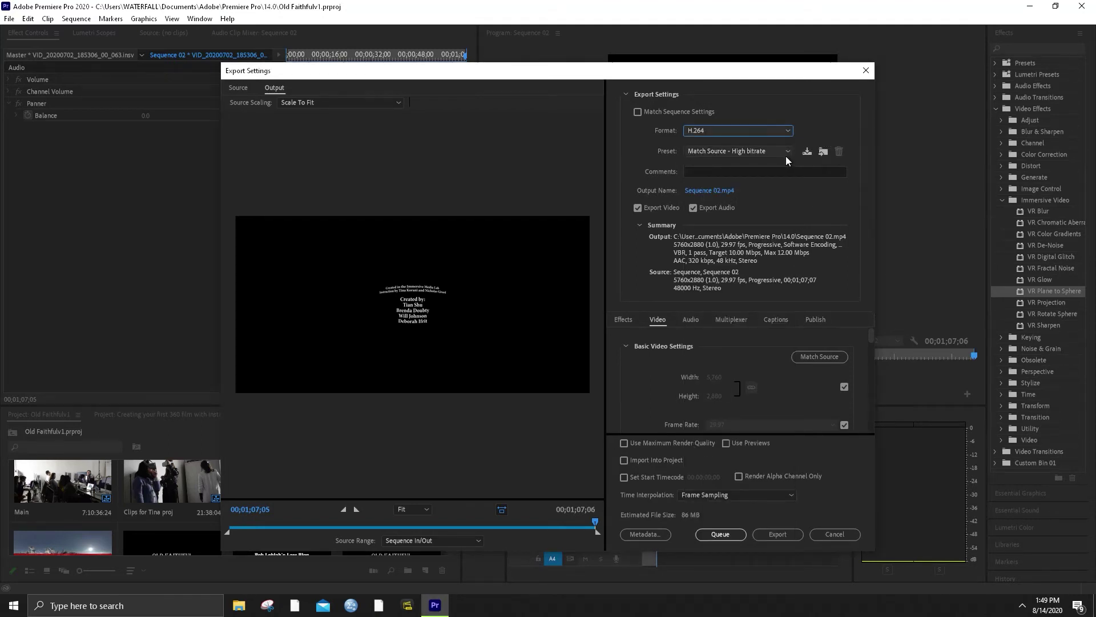
left_click(784, 154)
left_click(784, 153)
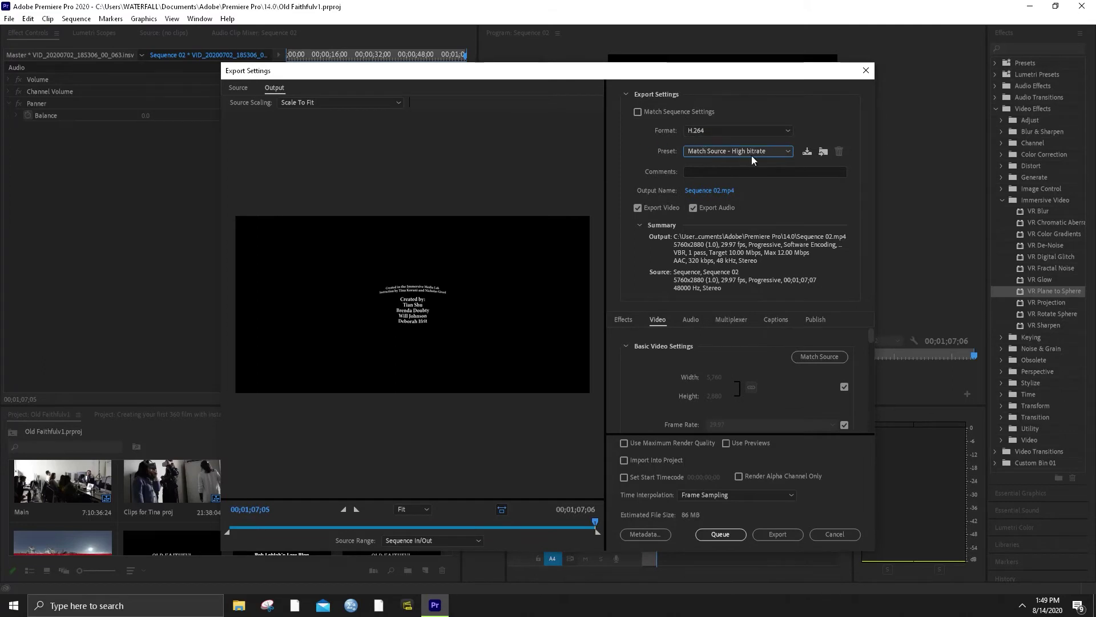
Toggle Match Sequence Settings on and off, then set Performance to Hardware Encoding
left_click(638, 112)
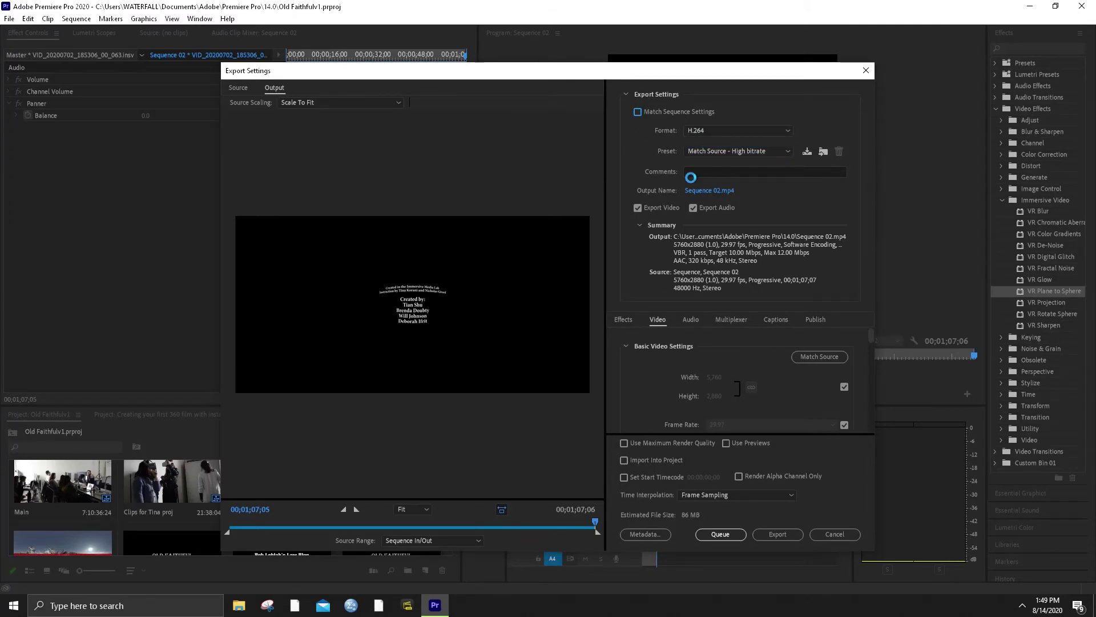
left_click(638, 112)
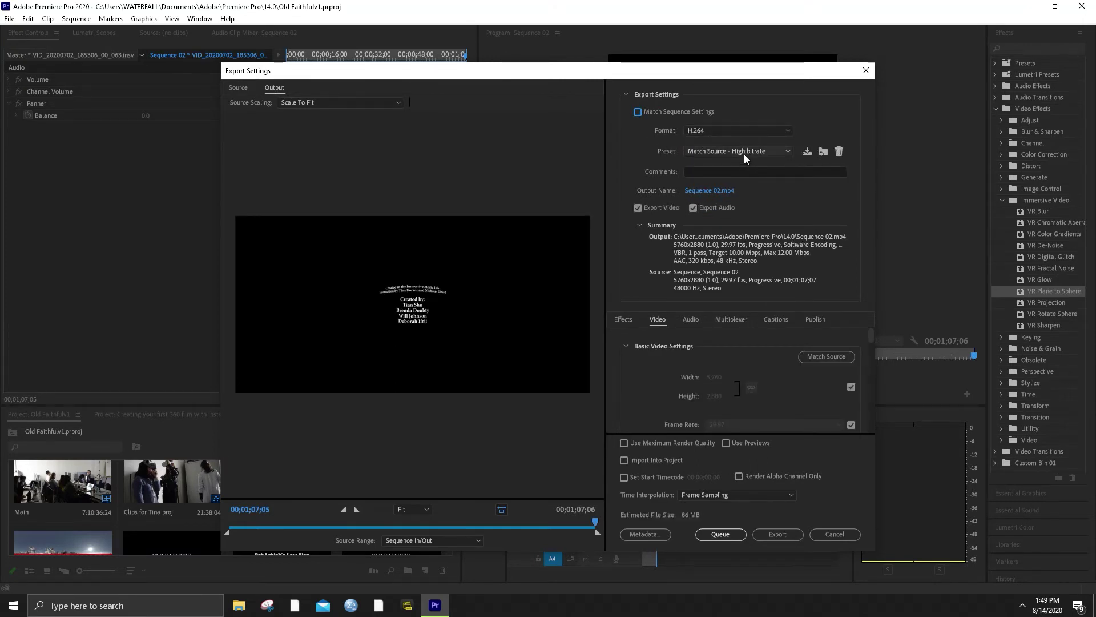
left_click(744, 153)
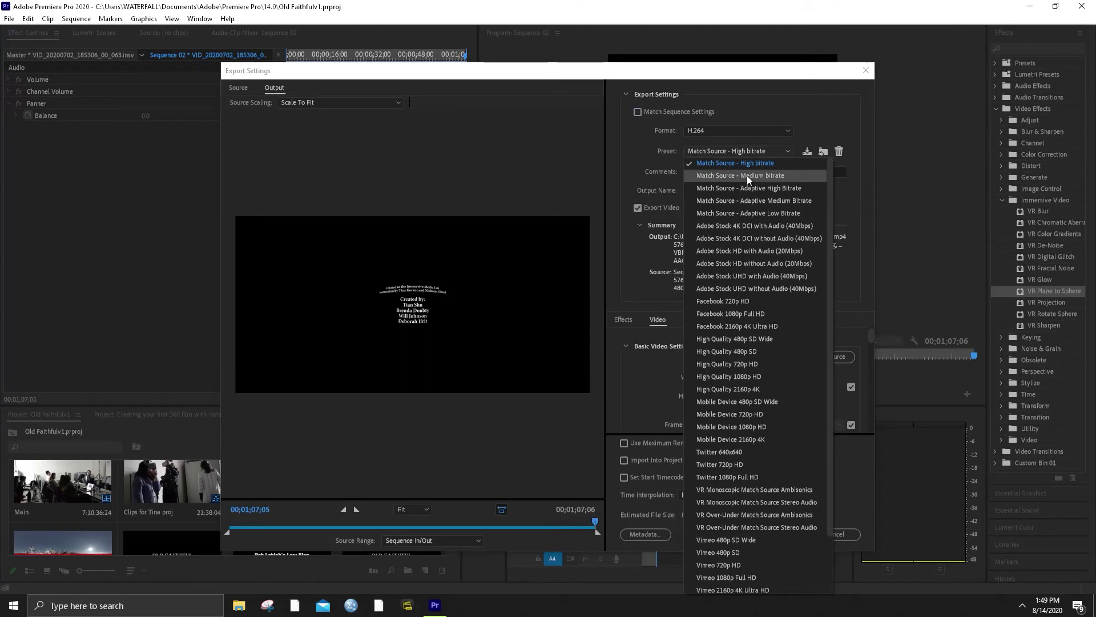
left_click(813, 111)
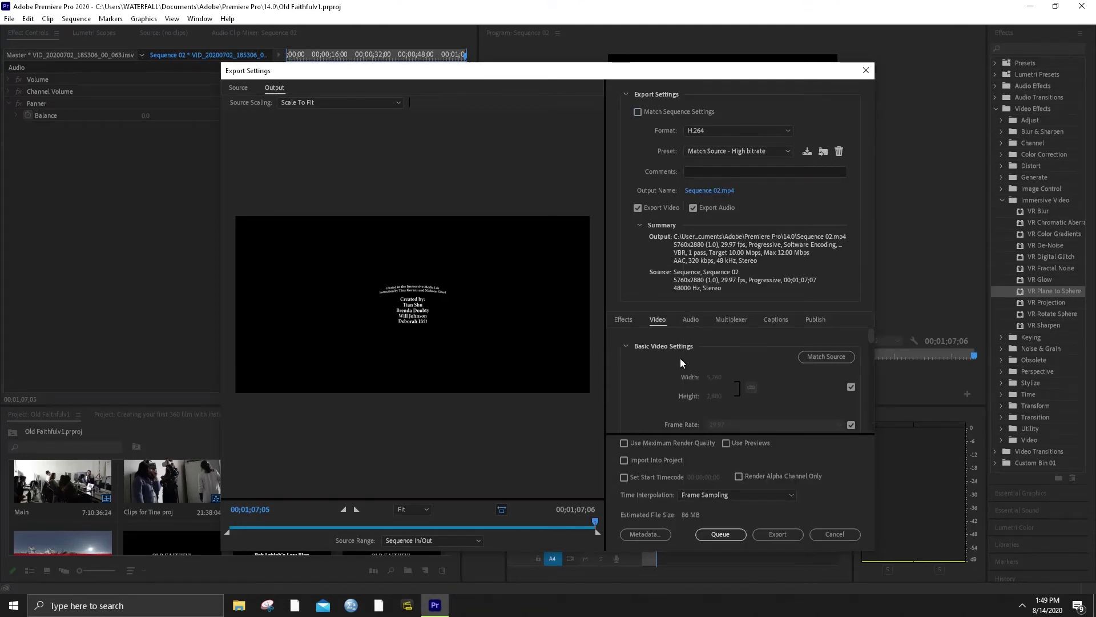
scroll(680, 358, "down", 10)
scroll(665, 377, "up", 2)
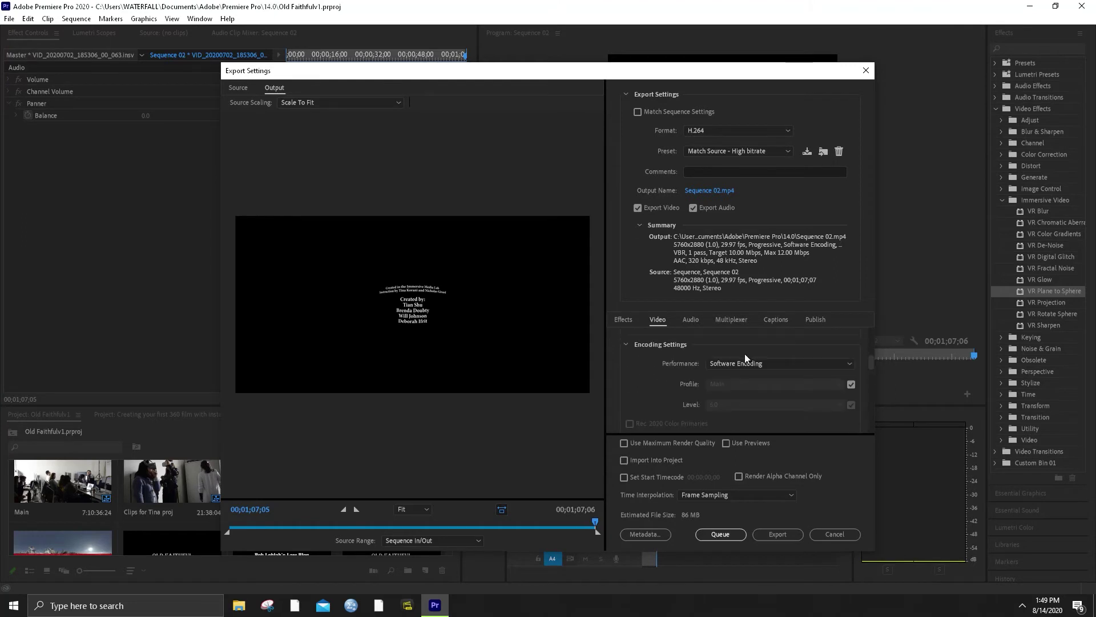
left_click(743, 363)
left_click(747, 372)
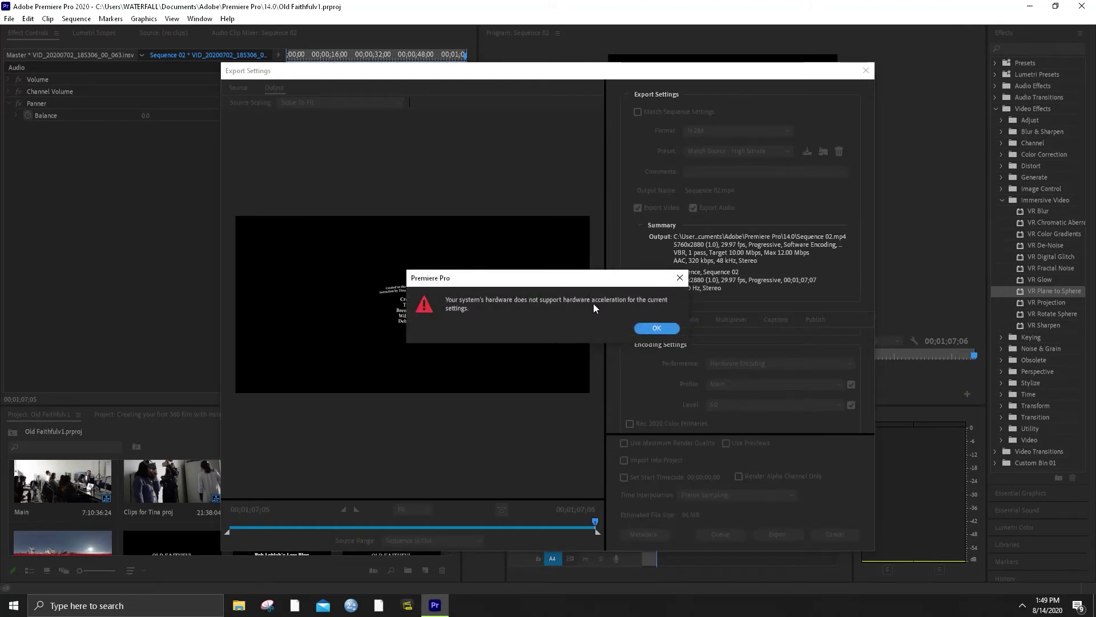
Dismiss the hardware-acceleration warning and reapply the Match Source - High bitrate preset
left_click(657, 329)
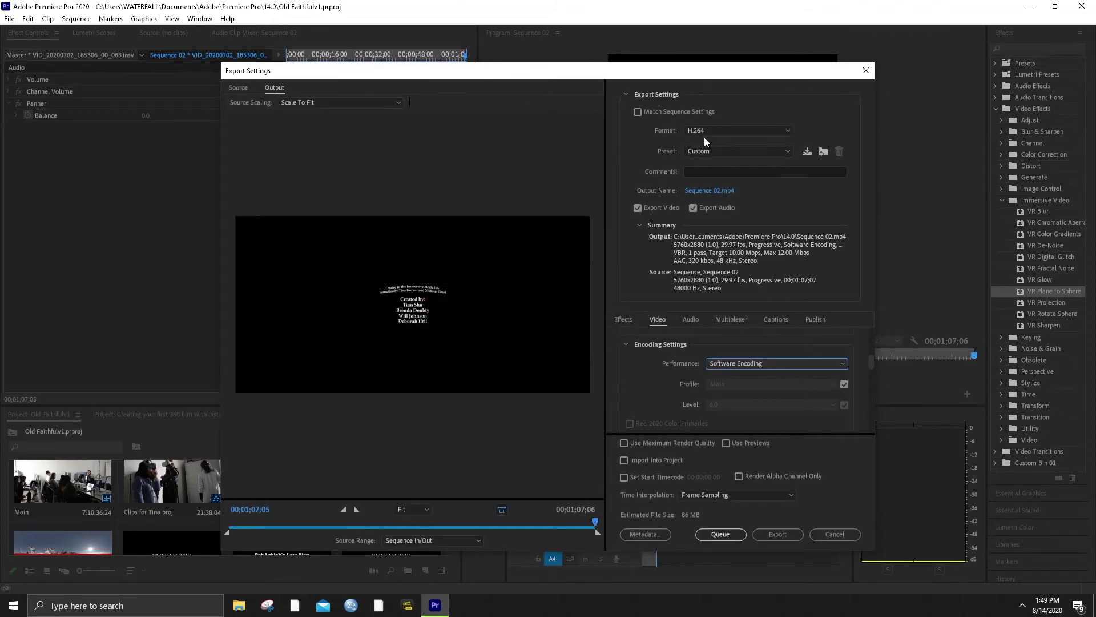
scroll(672, 340, "down", 5)
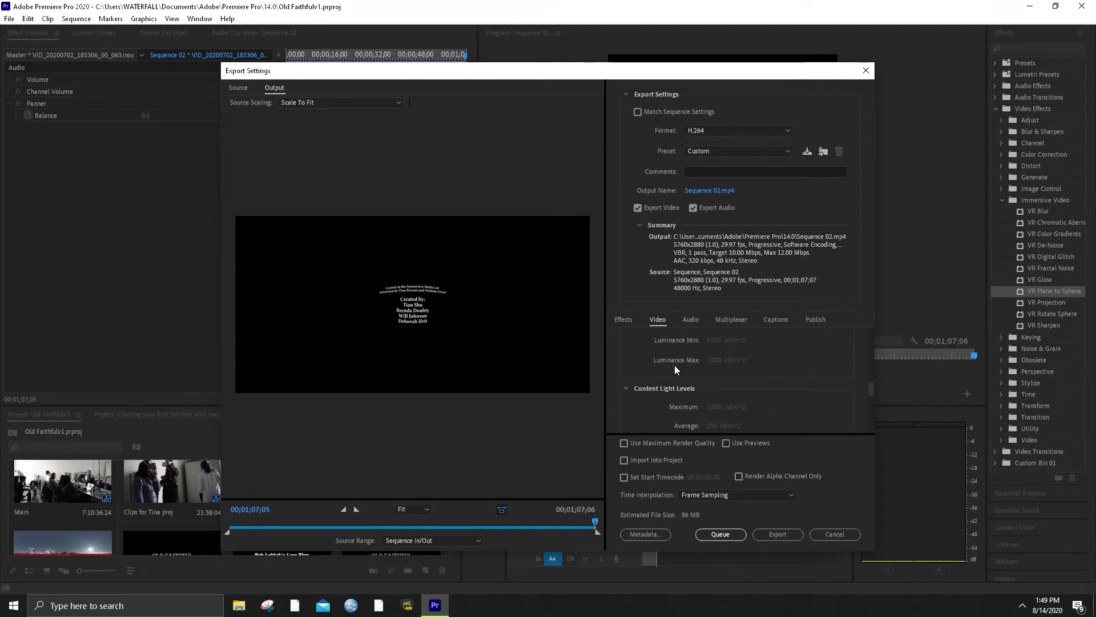
scroll(696, 377, "down", 2)
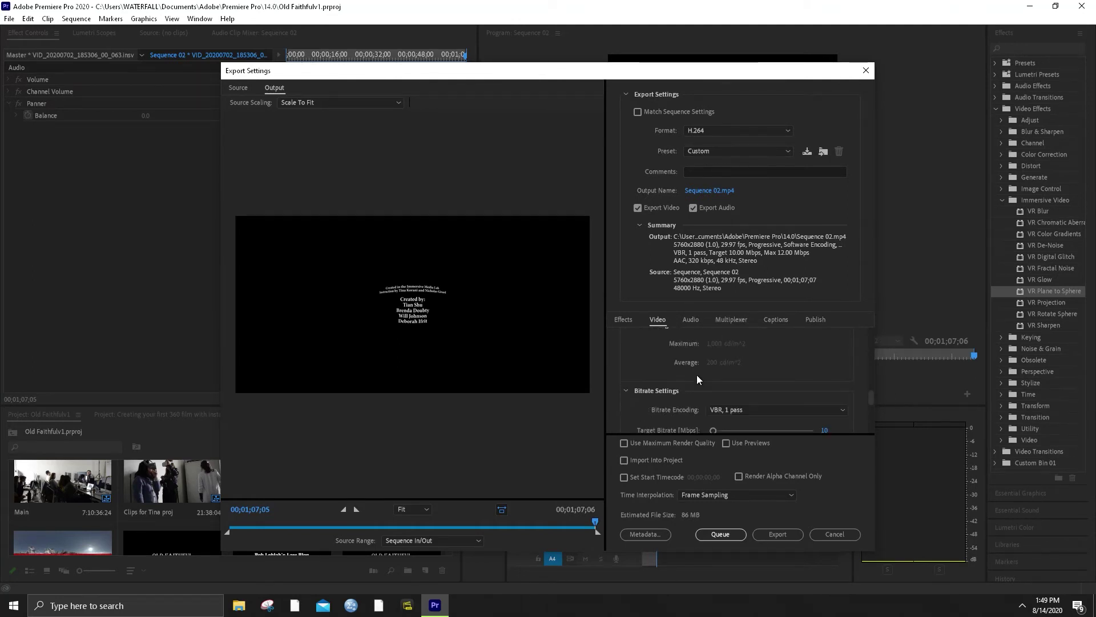
scroll(687, 386, "down", 2)
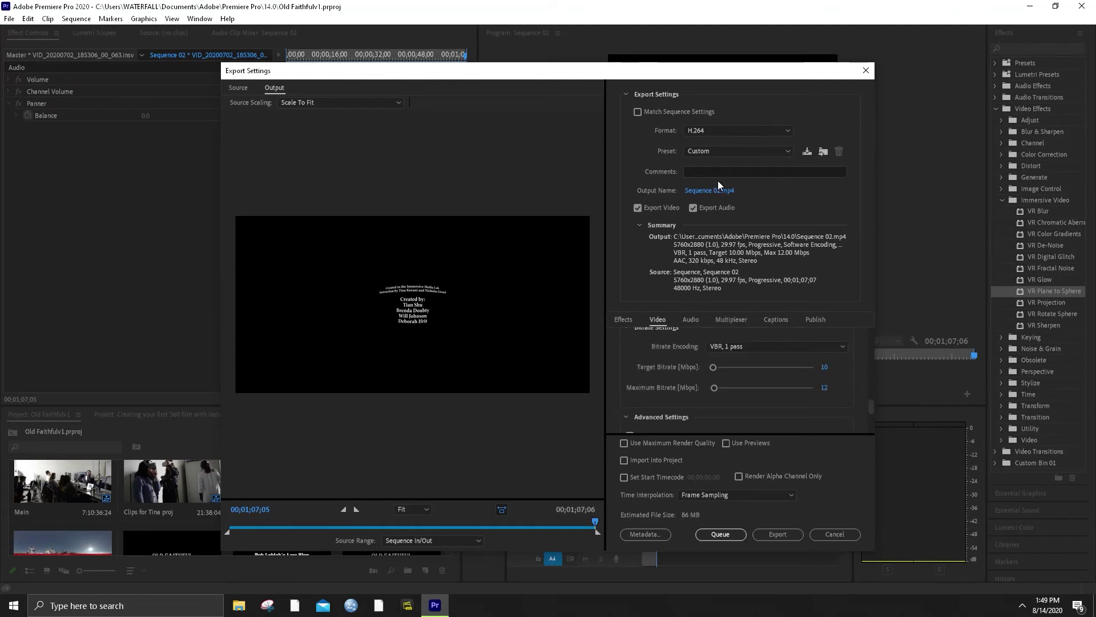
left_click(703, 149)
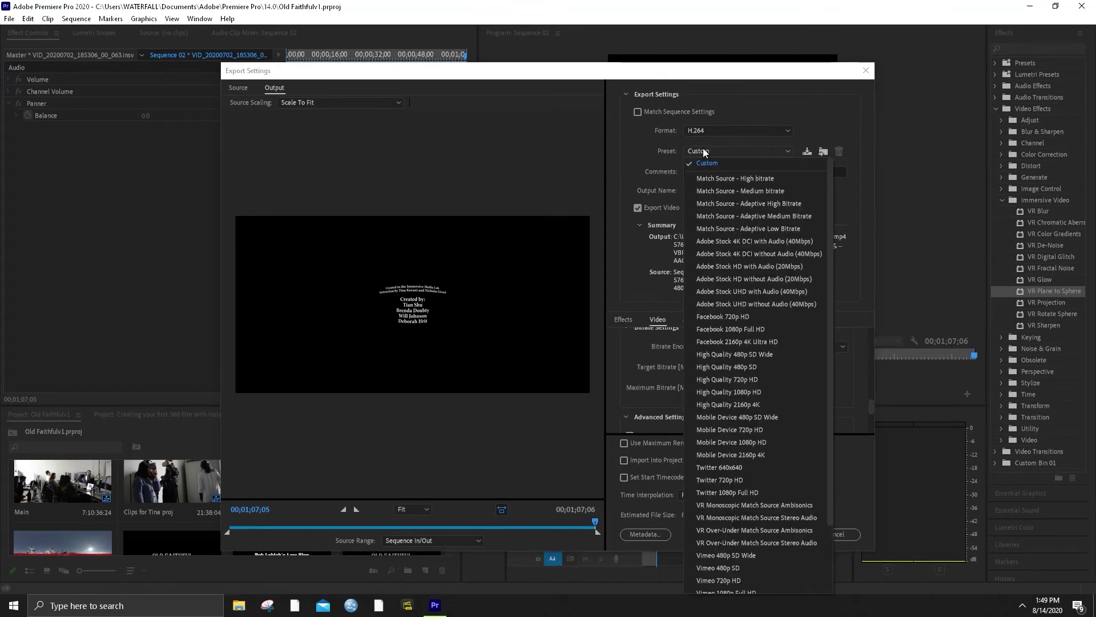
left_click(714, 178)
scroll(673, 405, "down", 6)
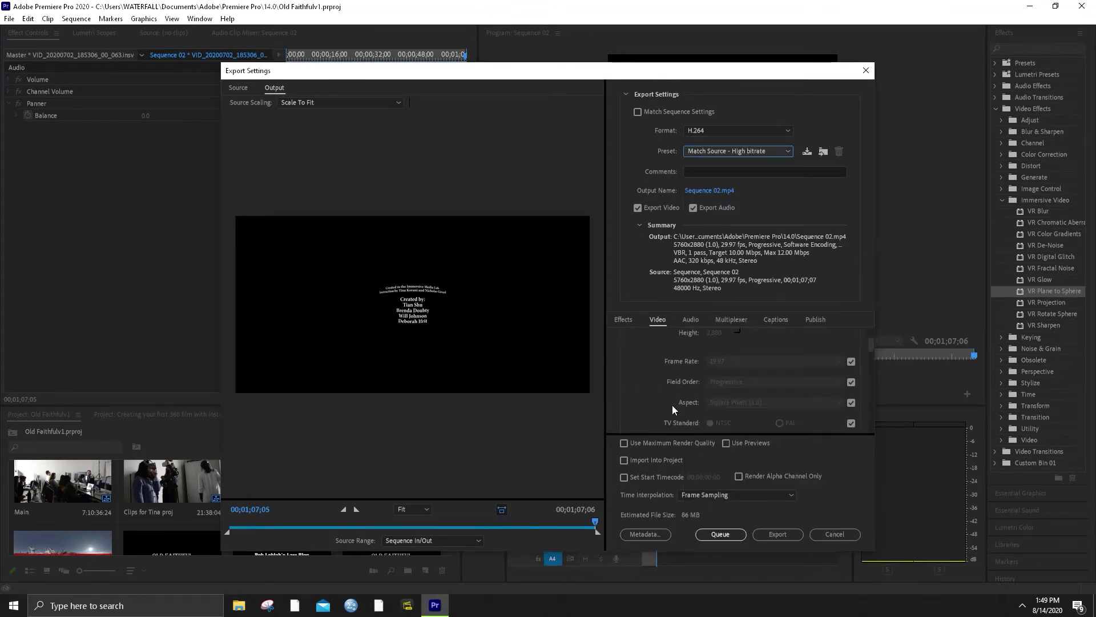
scroll(669, 395, "up", 4)
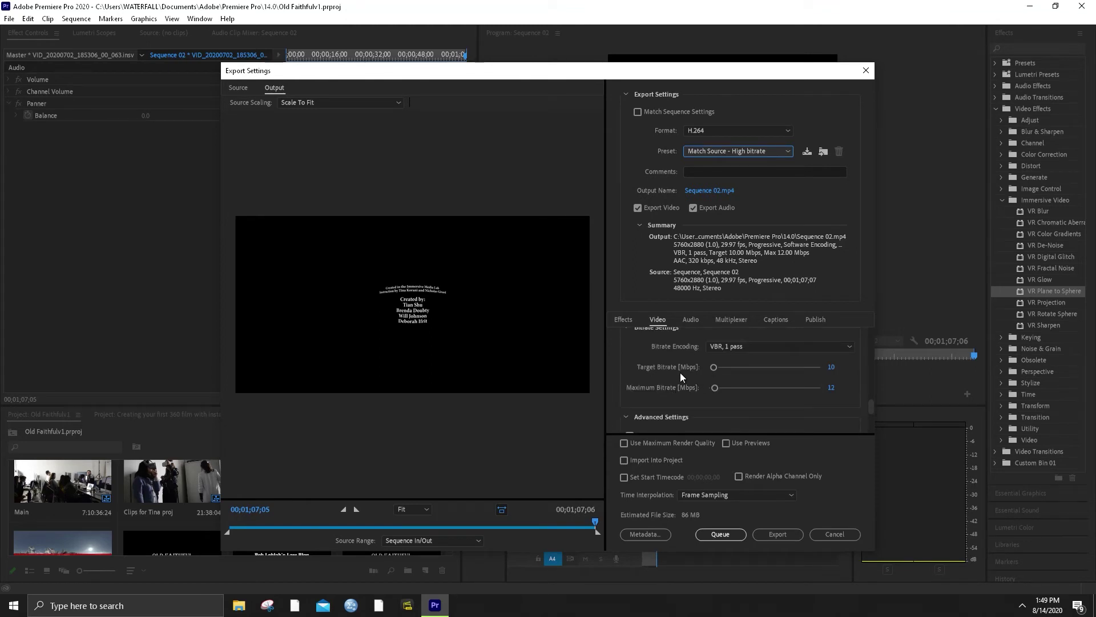
Enter a 100 Mbps target bitrate and 160 Mbps maximum bitrate in Bitrate Settings
left_click(831, 368)
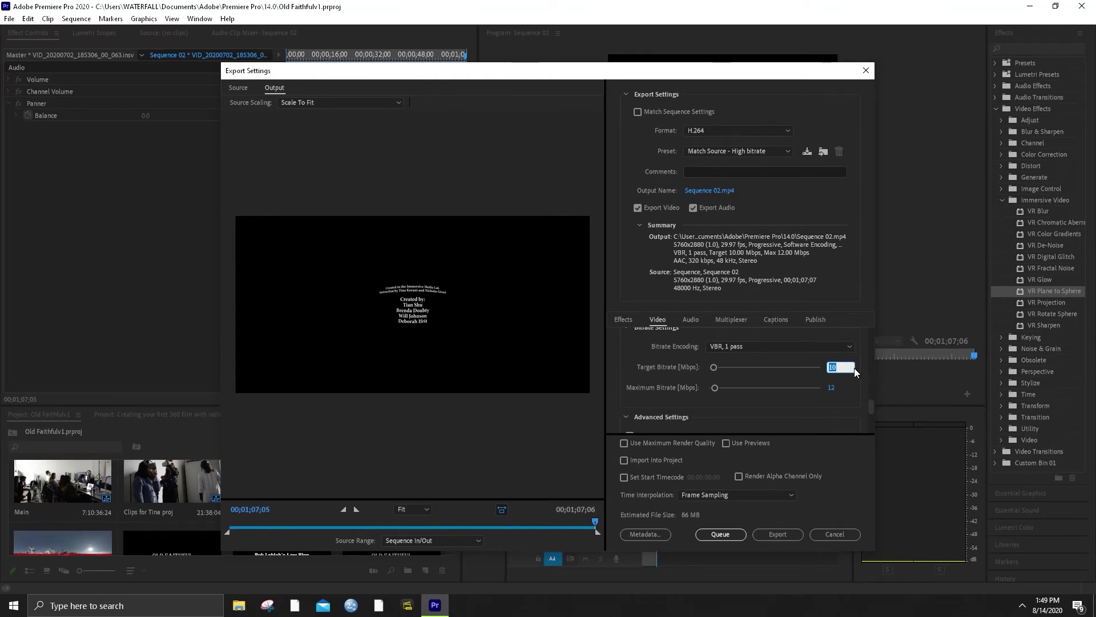
type("14")
key("BackSpace")
key("Return")
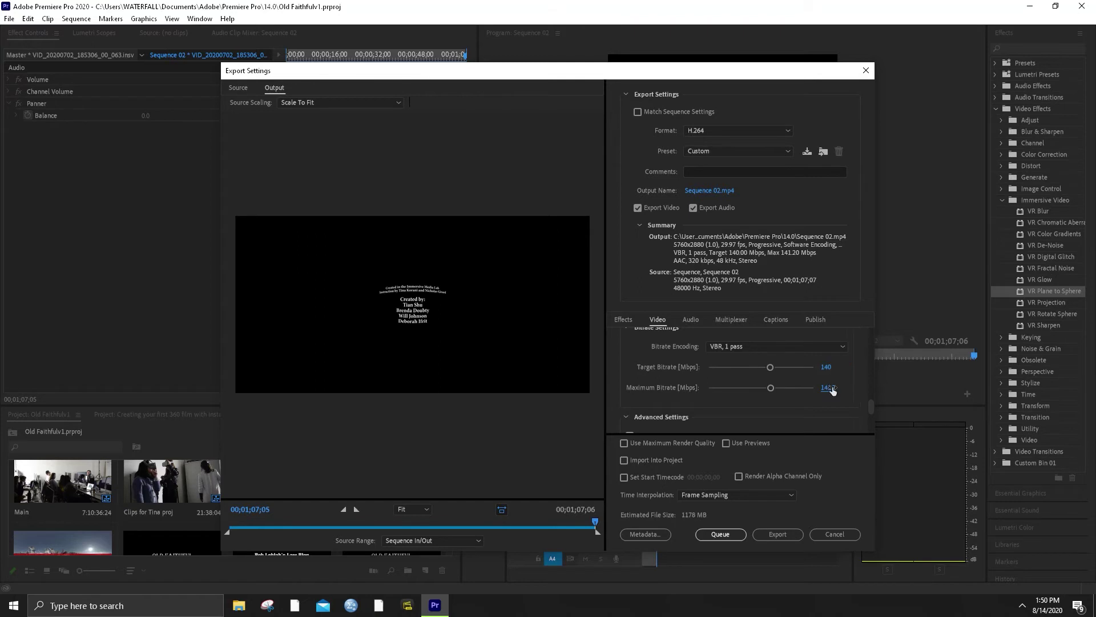
left_click(826, 367)
type("100")
key("Return")
type("160")
key("Return")
left_click_drag(870, 405, 868, 431)
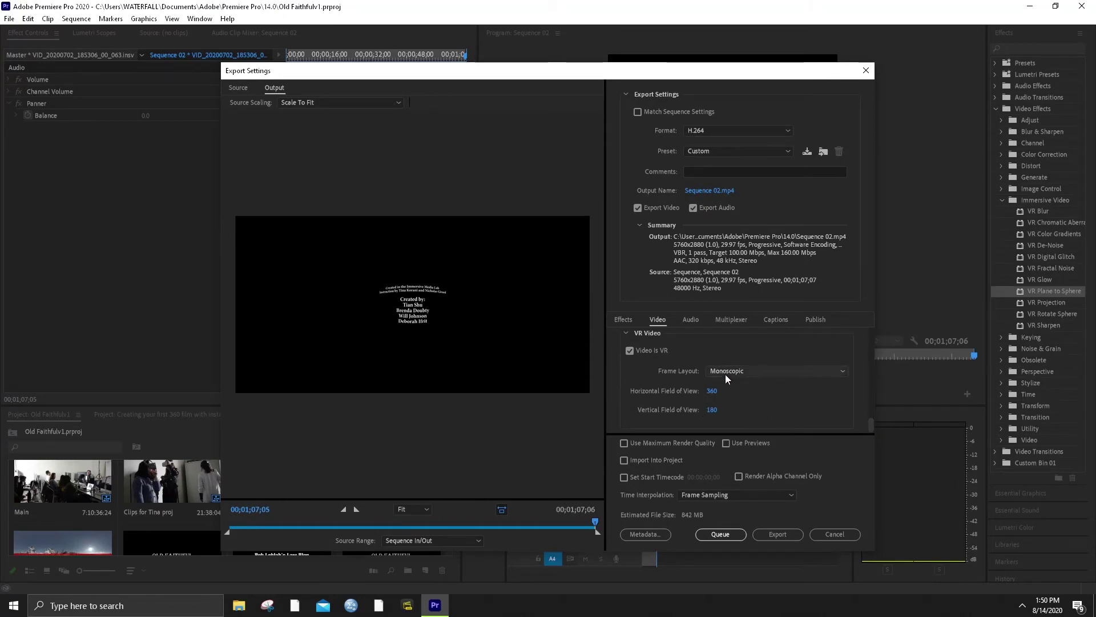
Glance at the Effects tab and the preset list, leaving the preset on Custom
scroll(708, 377, "up", 4)
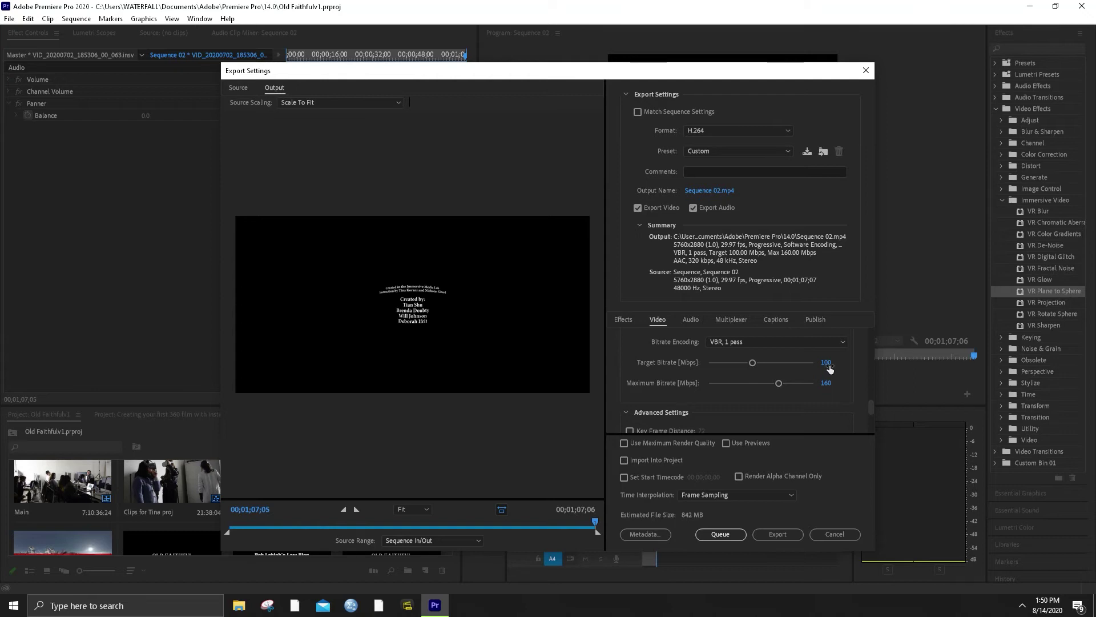
left_click(626, 321)
left_click(657, 321)
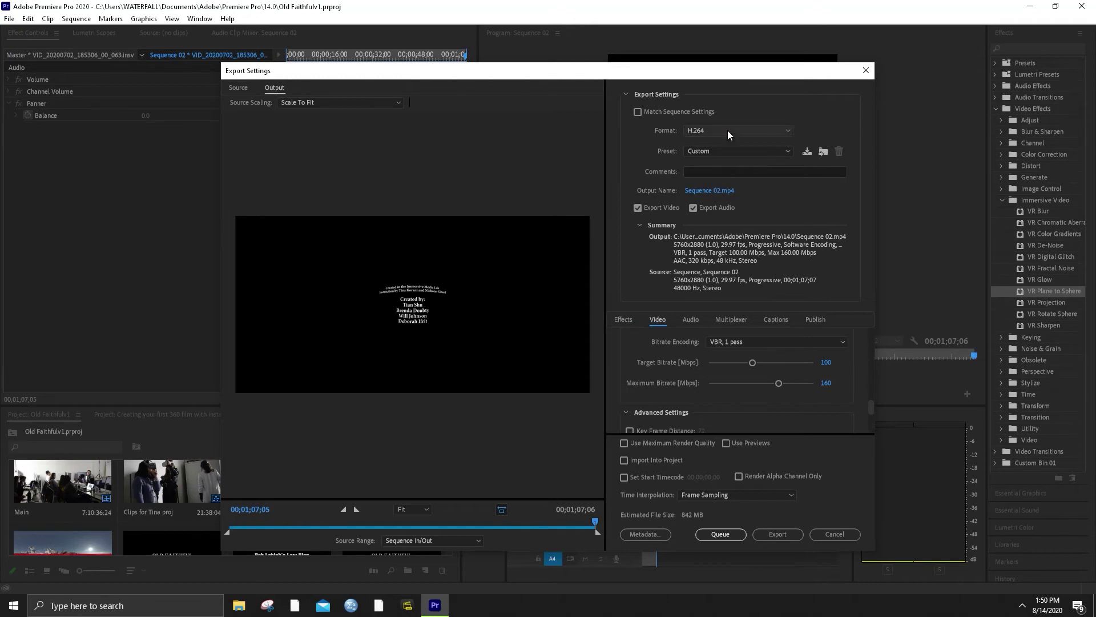
left_click(721, 150)
left_click(721, 150)
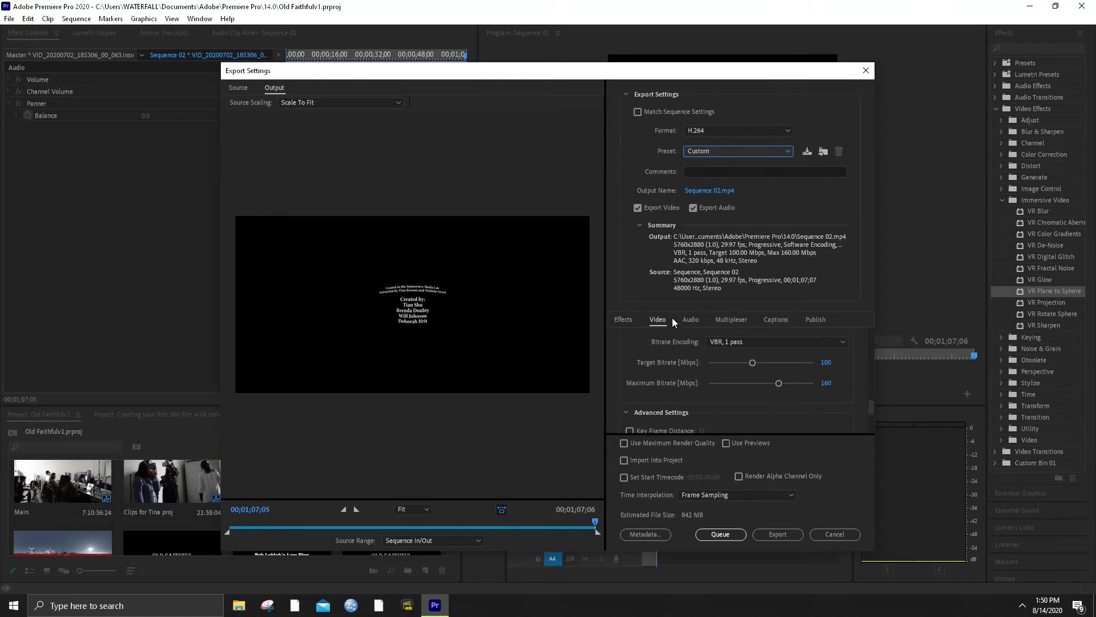
Check the VR frame layout, unlock Width/Height from Match Source, and open Chrome
scroll(657, 349, "down", 5)
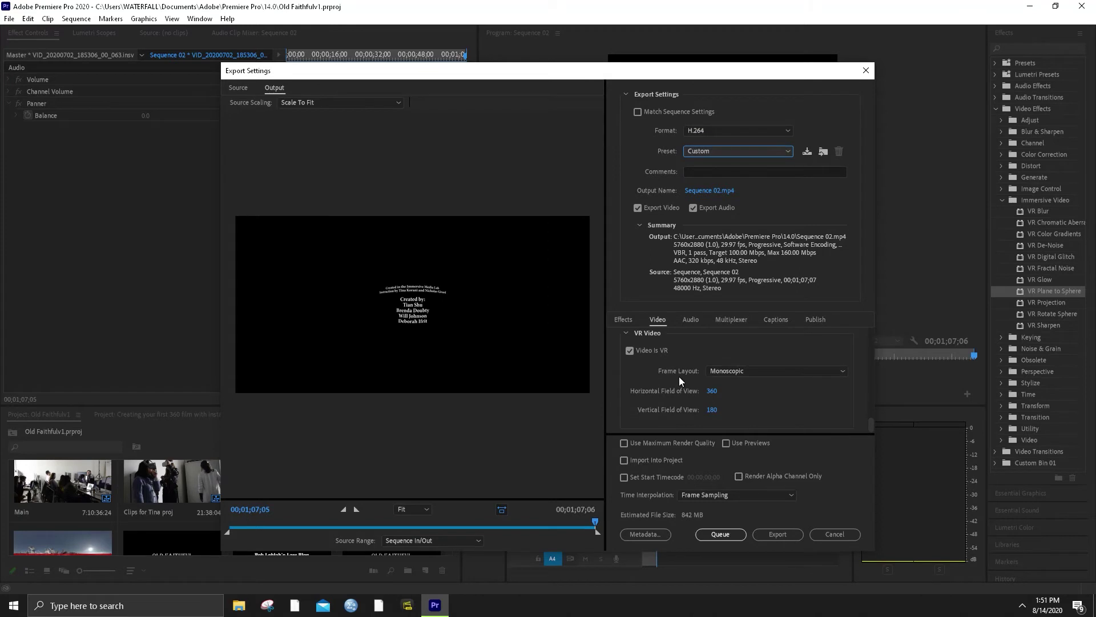
left_click(729, 371)
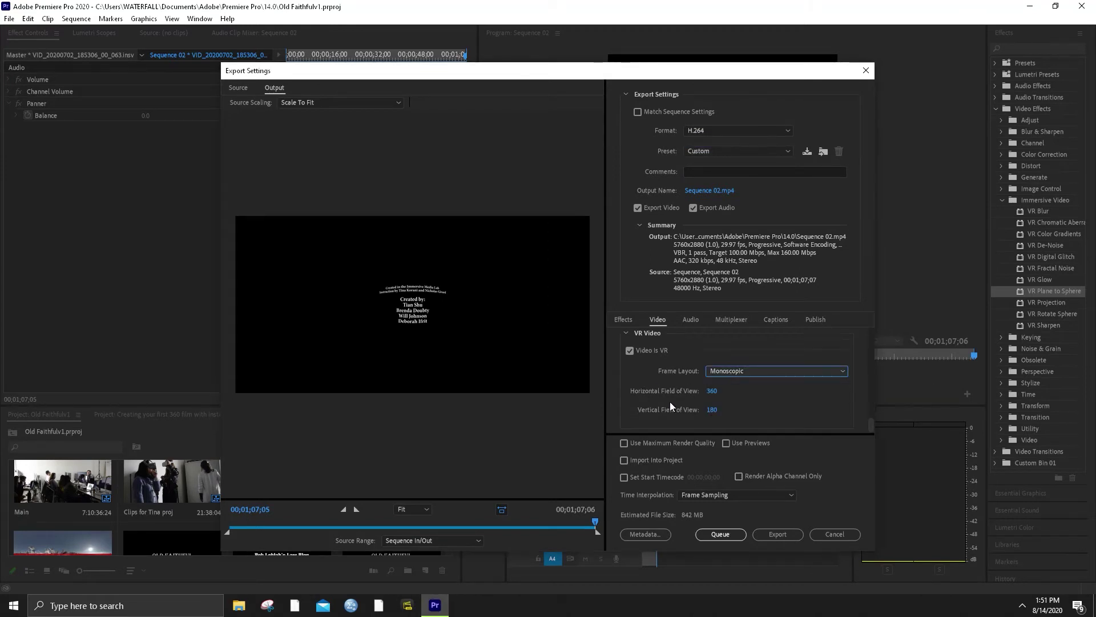
scroll(677, 379, "up", 3)
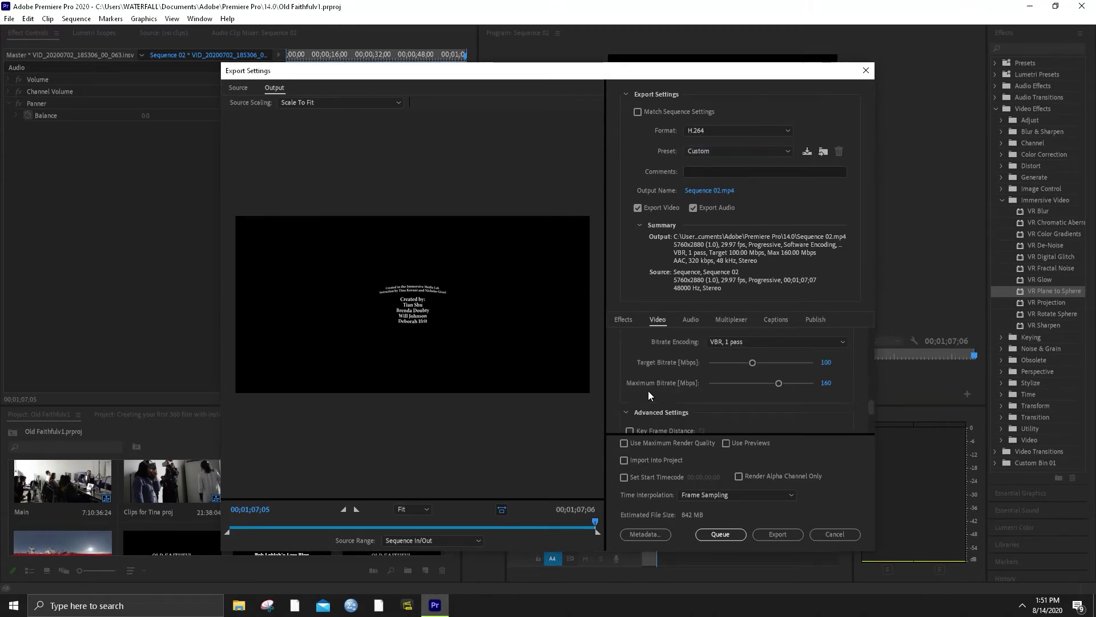
scroll(659, 386, "down", 5)
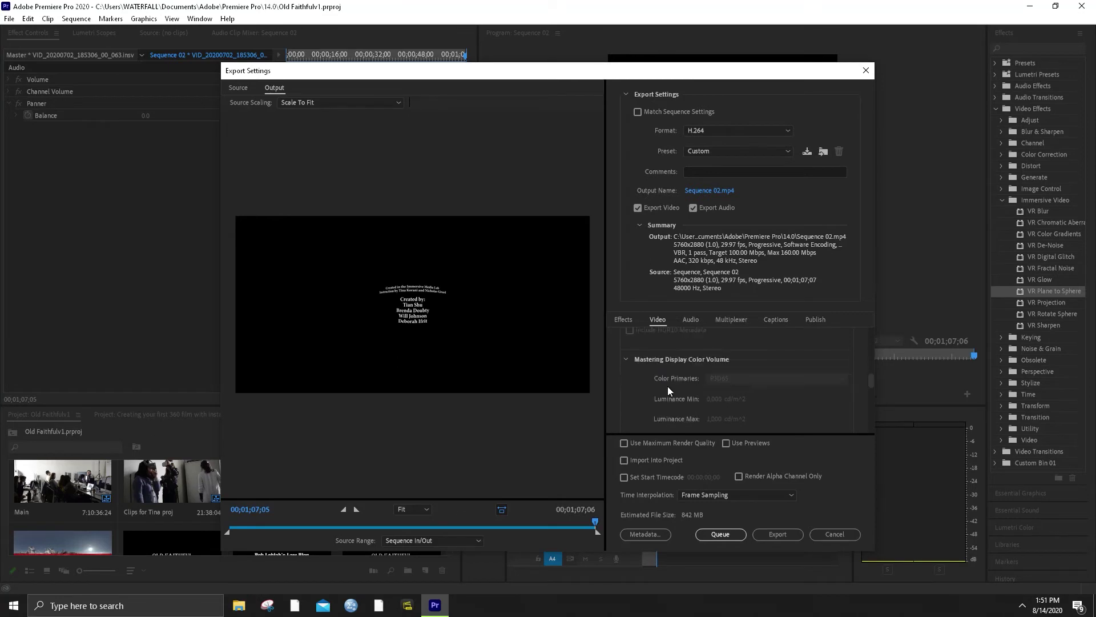
scroll(666, 393, "up", 5)
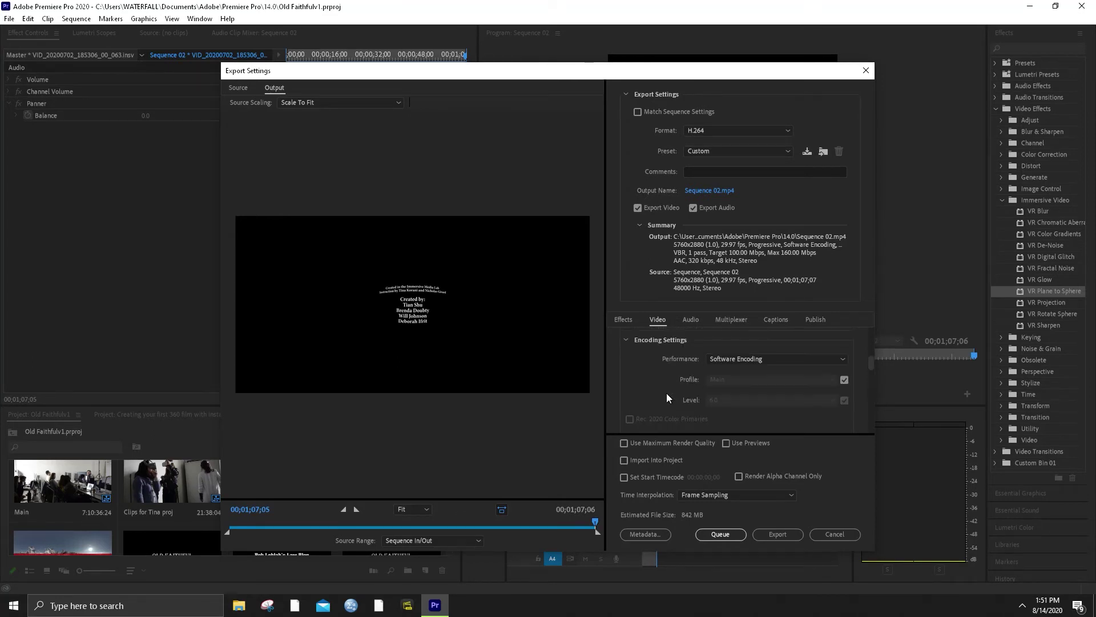
scroll(666, 393, "up", 3)
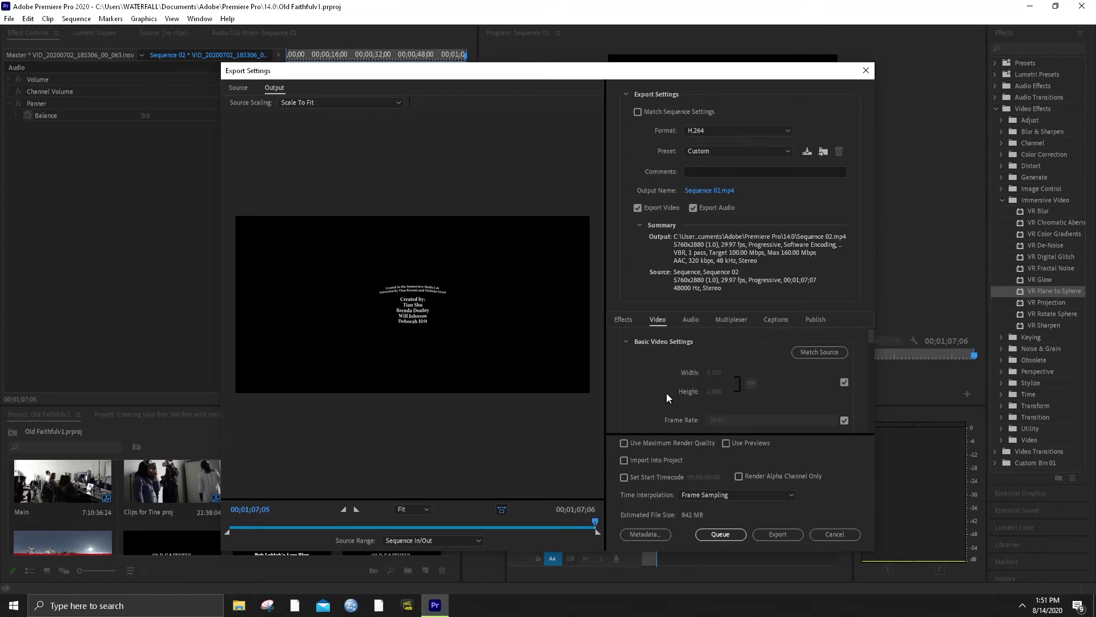
left_click(843, 382)
left_click(295, 605)
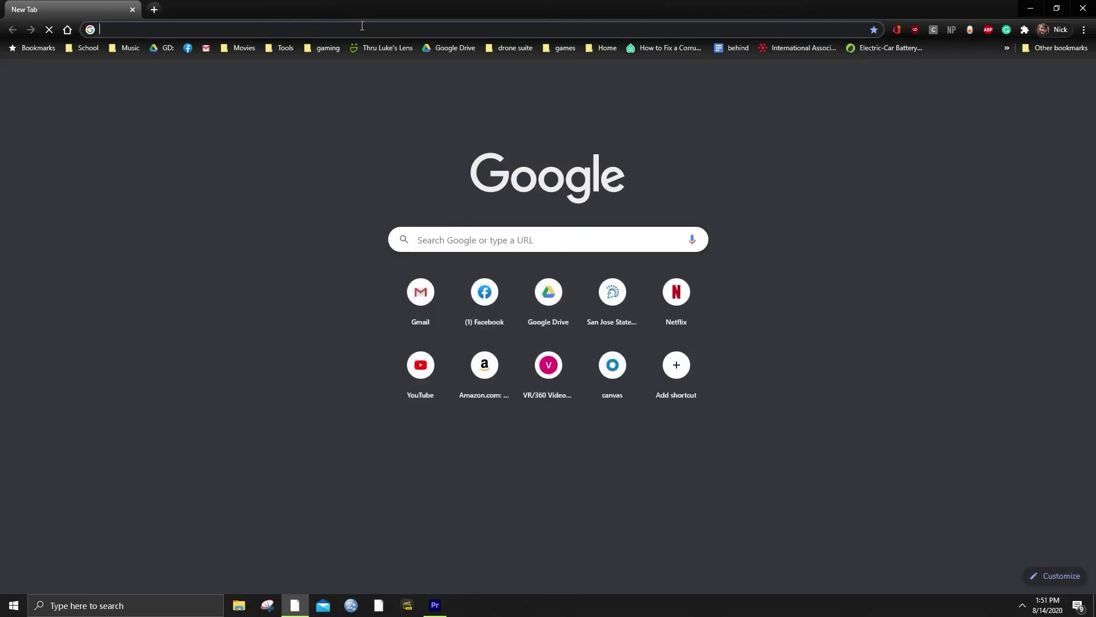
Search '4k resolution' in Chrome, snap it to the left half, and copy the 3840 width
left_click(362, 26)
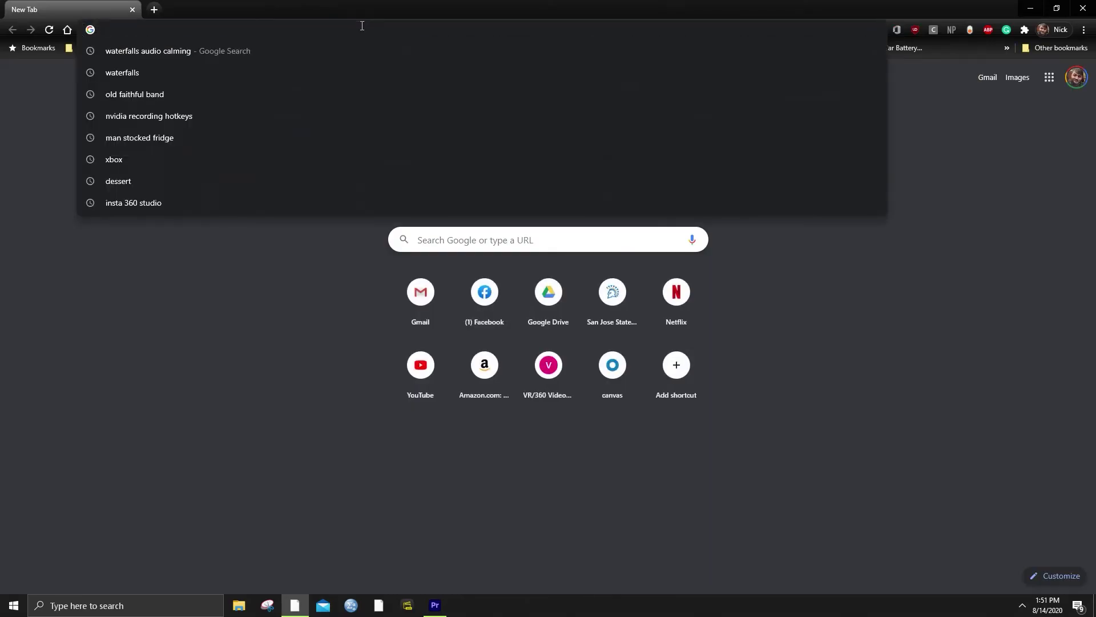
type("4k resol")
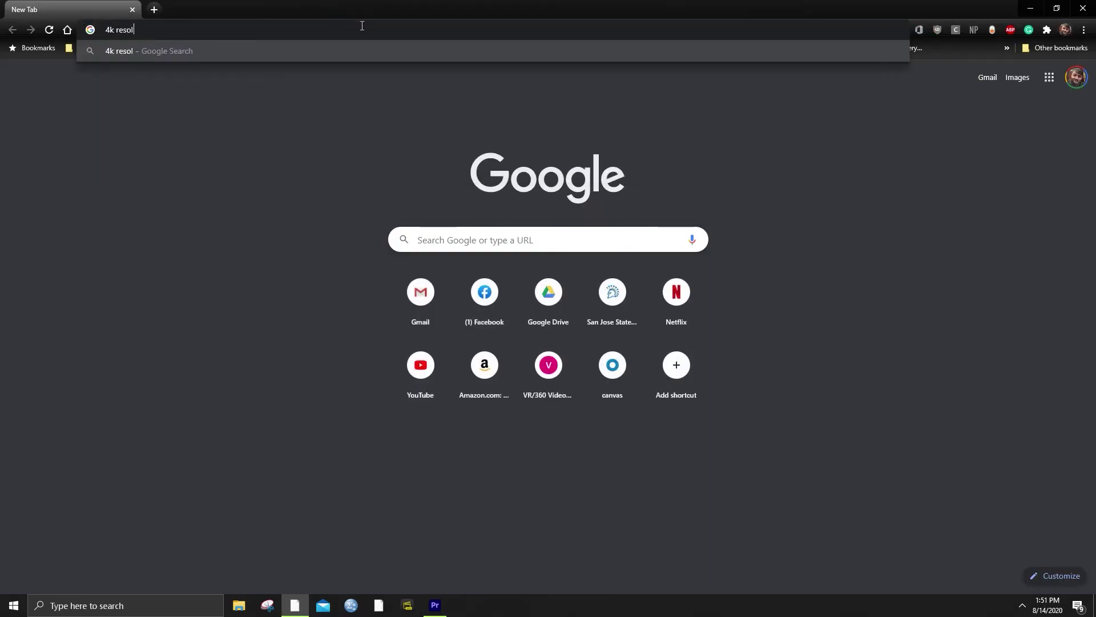
type("ution")
key("Return")
key("super+Left")
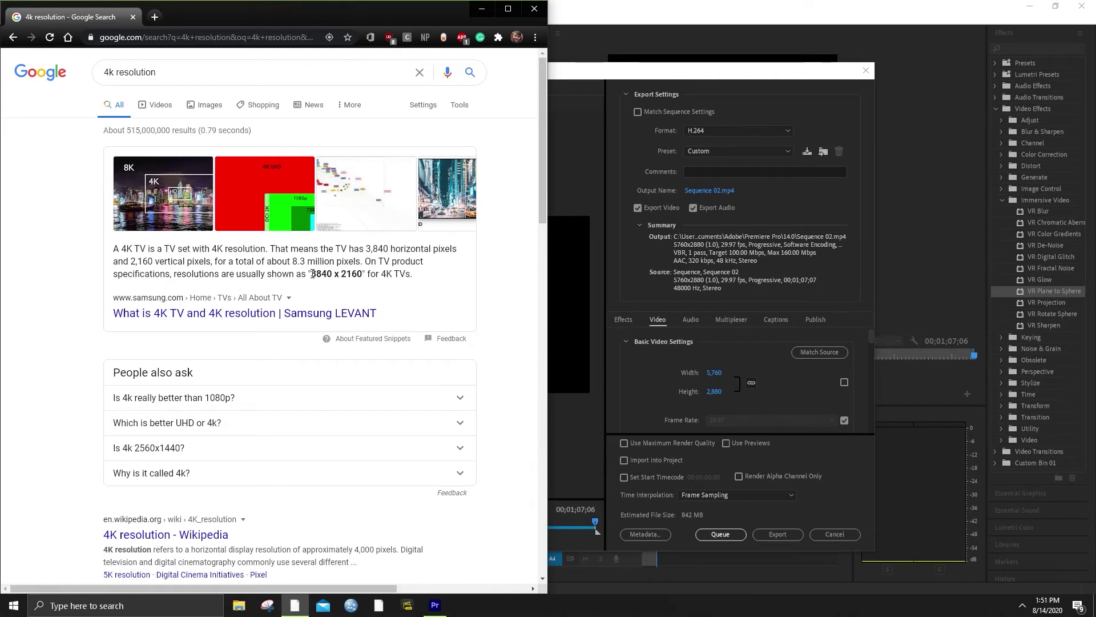
left_click_drag(311, 273, 334, 274)
right_click(326, 274)
left_click(351, 291)
Paste 3840 as the export width, making the frame size 3840×1920
left_click(715, 372)
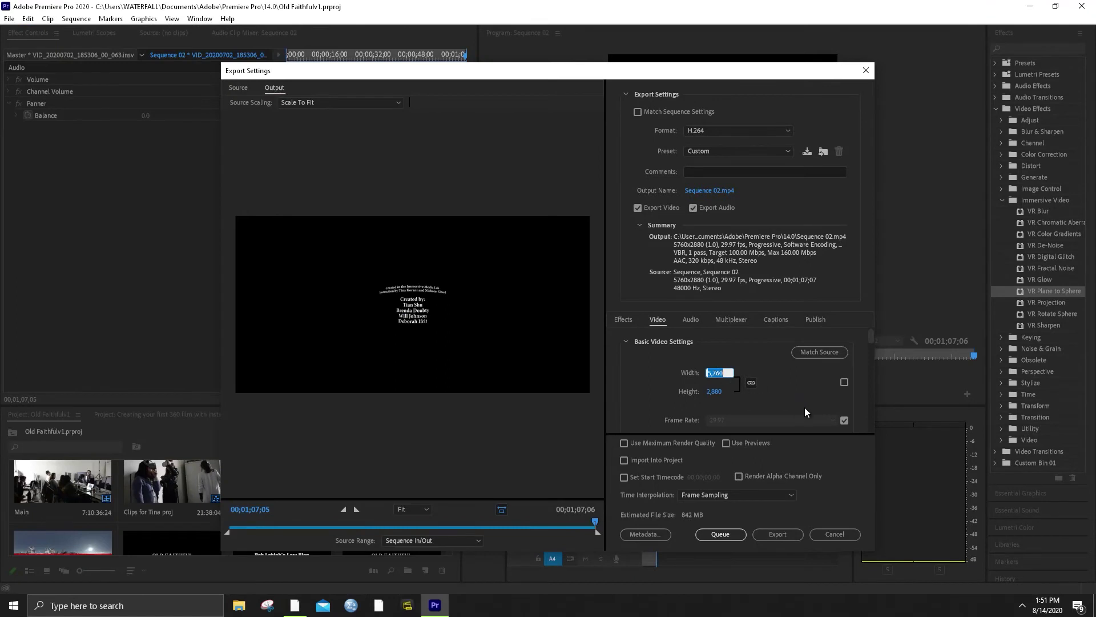
key("ctrl+v")
key("Return")
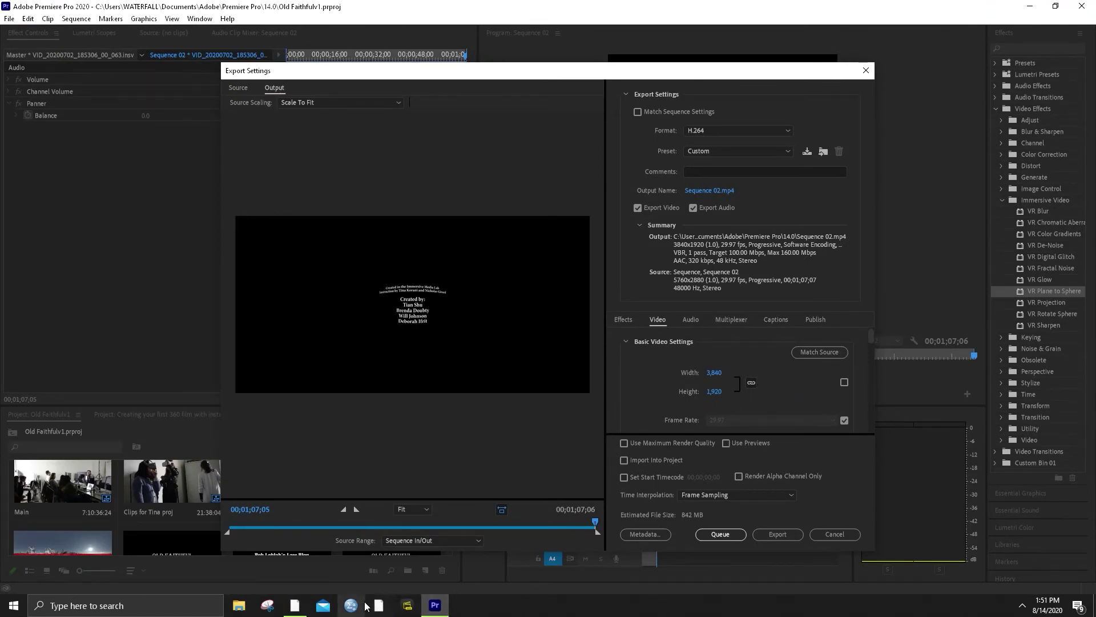
left_click(295, 606)
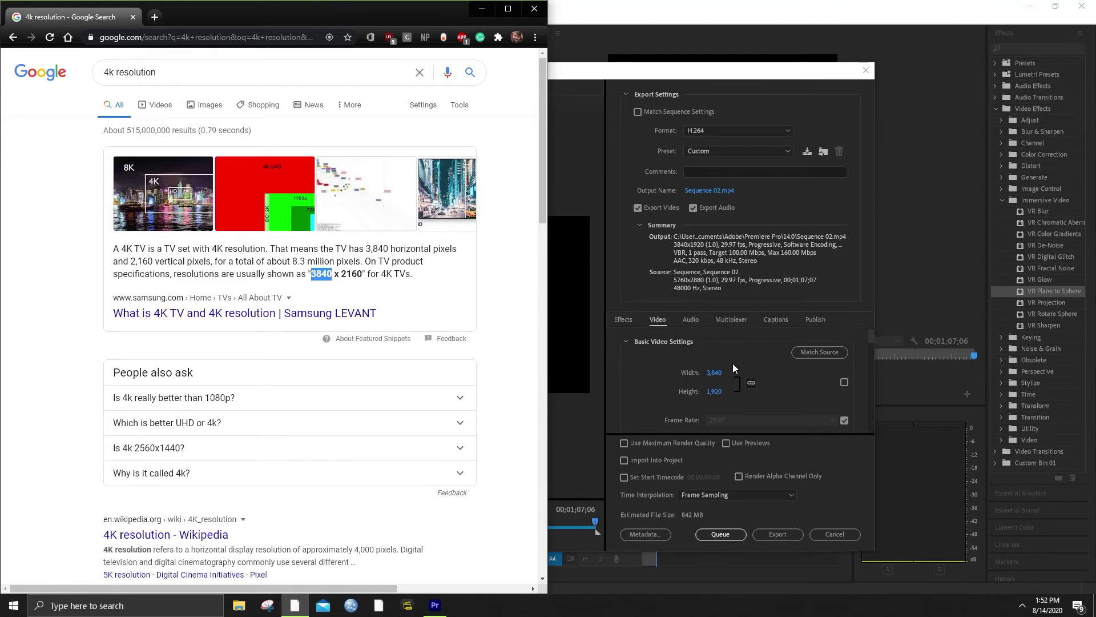
Drag the Target Bitrate slider down toward 46 Mbps in Bitrate Settings
scroll(753, 375, "down", 2)
scroll(753, 376, "up", 2)
scroll(756, 375, "down", 2)
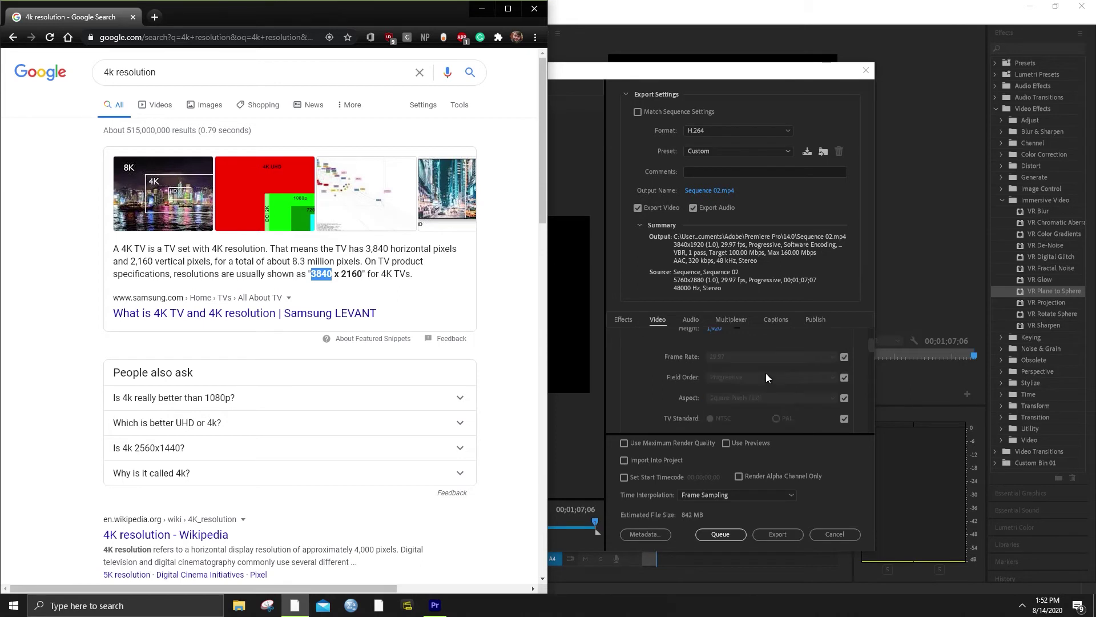
scroll(766, 375, "up", 2)
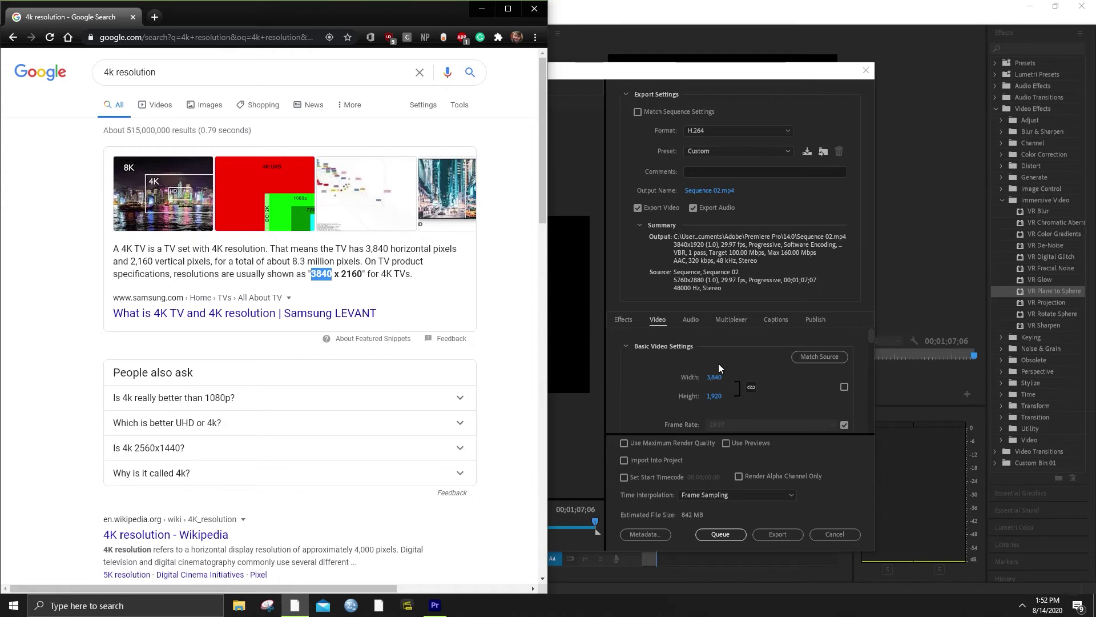
scroll(742, 406, "down", 6)
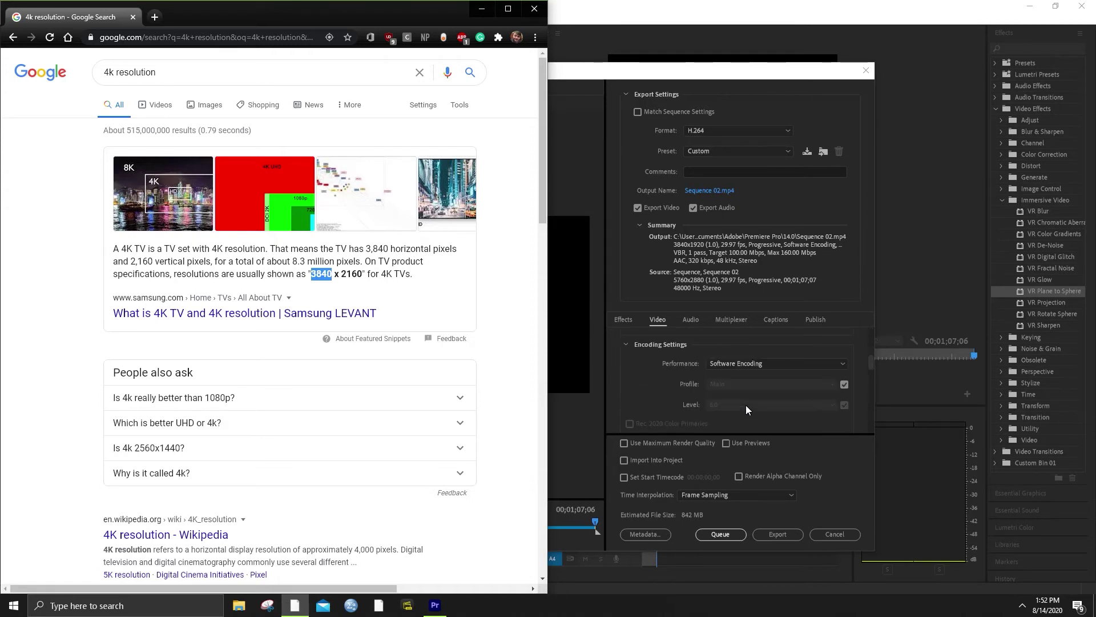
scroll(746, 402, "down", 5)
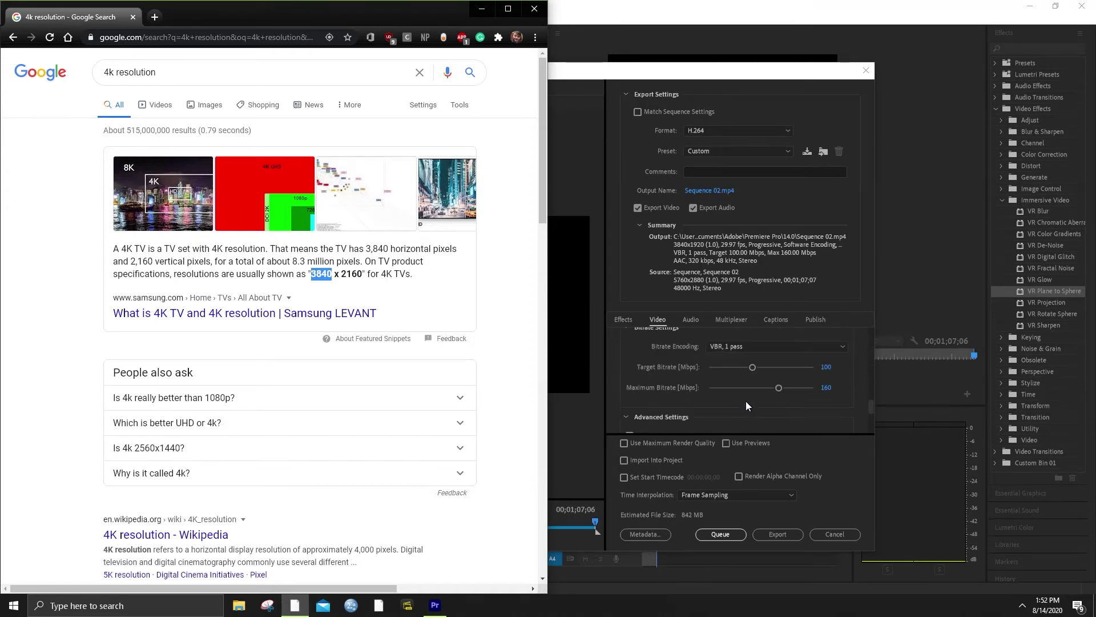
left_click_drag(751, 366, 762, 388)
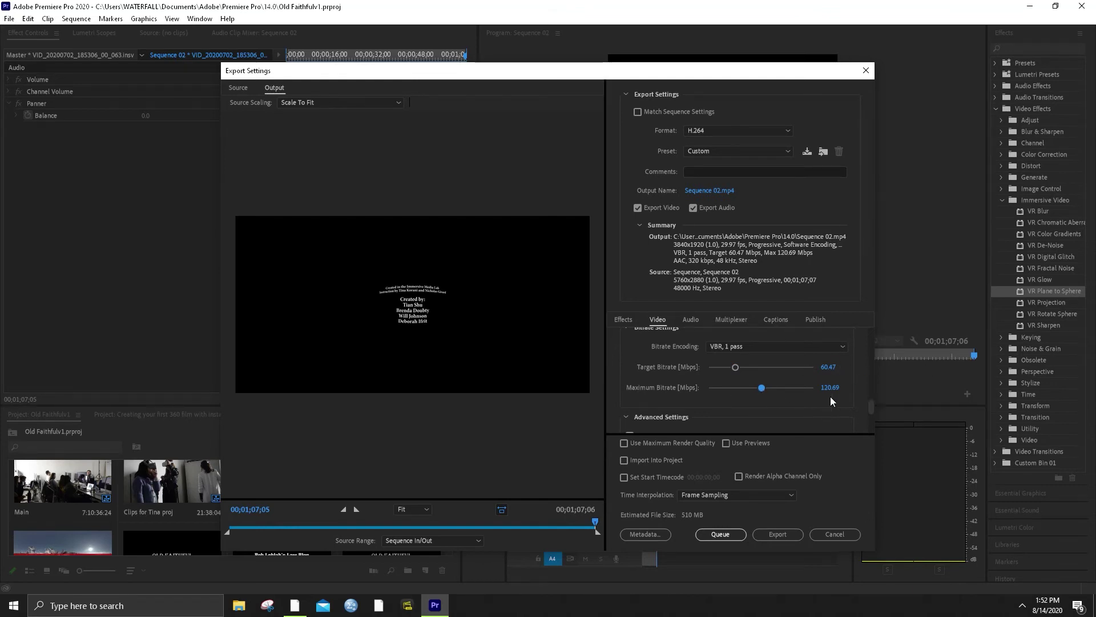
Re-link width and height to match the 5760×2880 source and return to Bitrate Settings
scroll(752, 400, "up", 4)
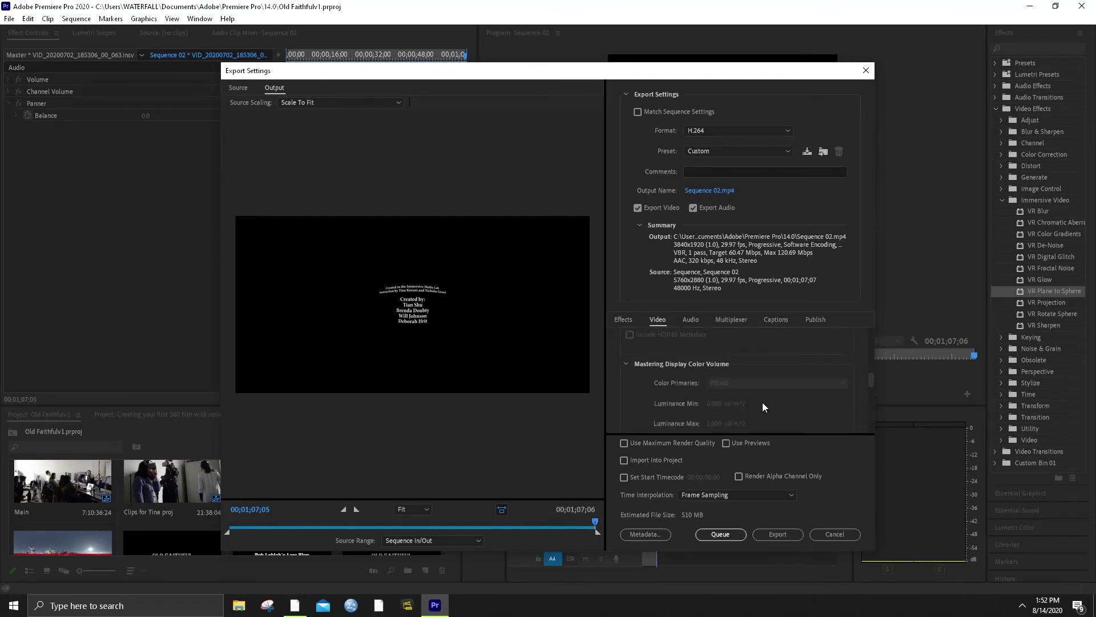
scroll(758, 402, "up", 4)
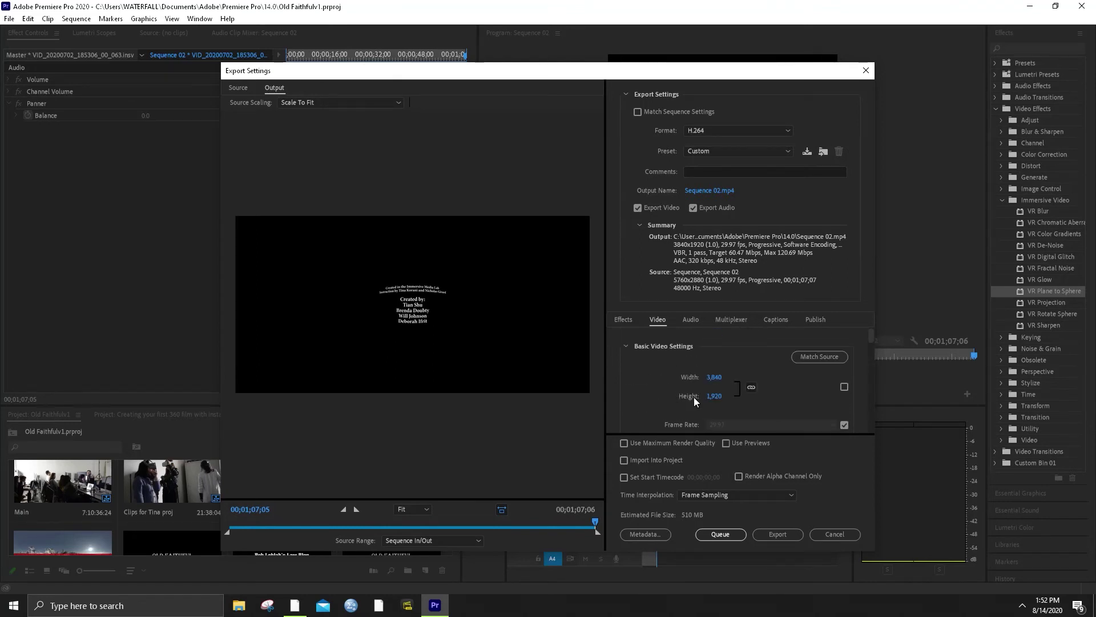
left_click(818, 356)
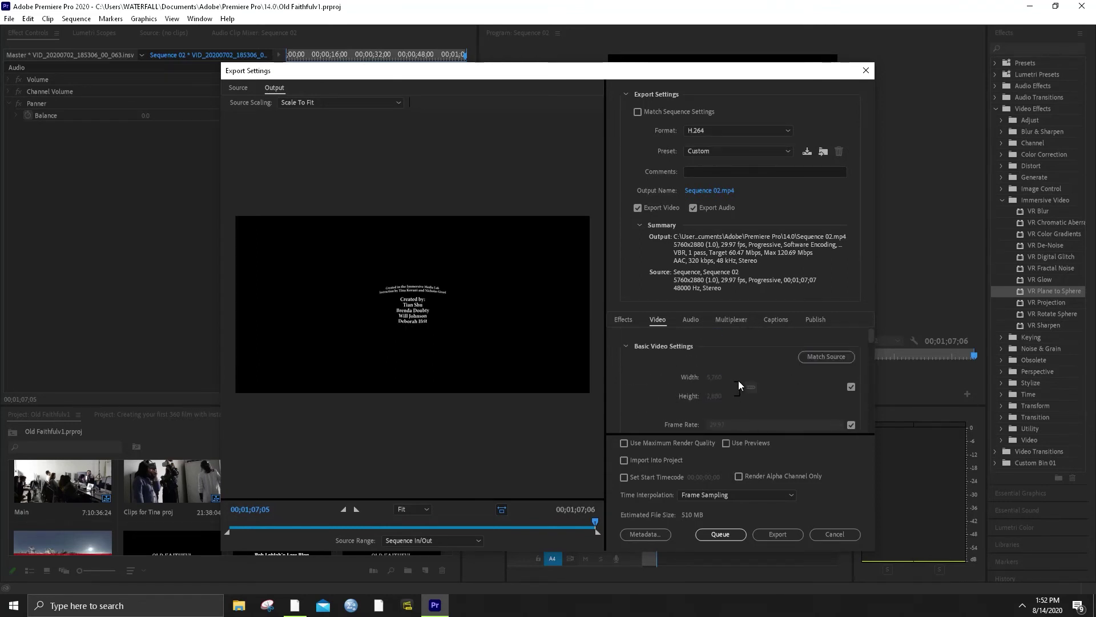
scroll(704, 376, "down", 2)
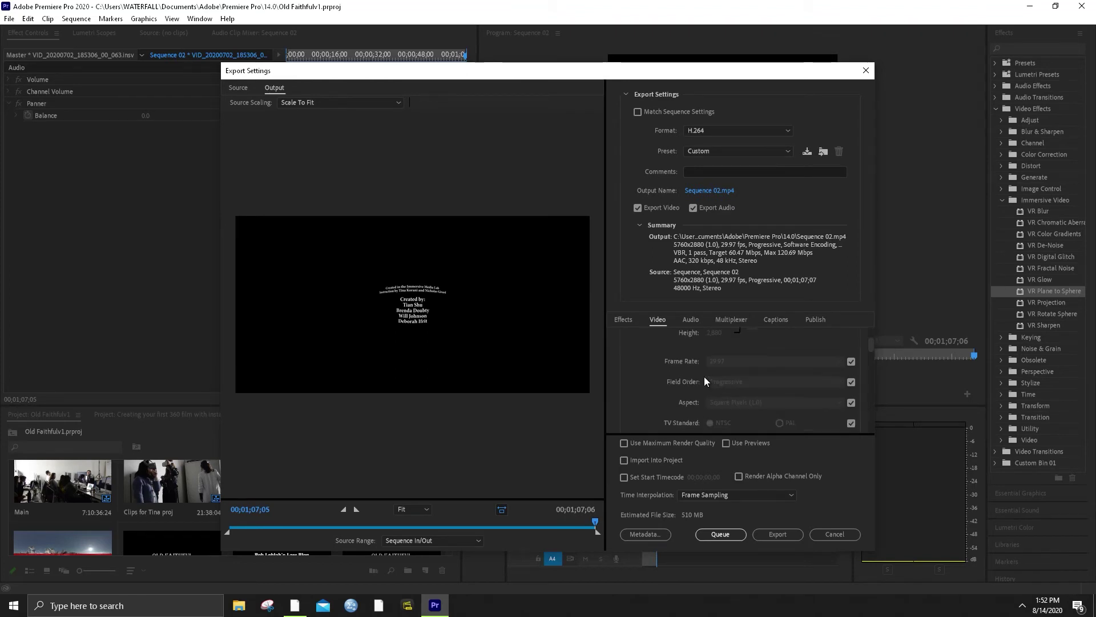
scroll(667, 386, "up", 2)
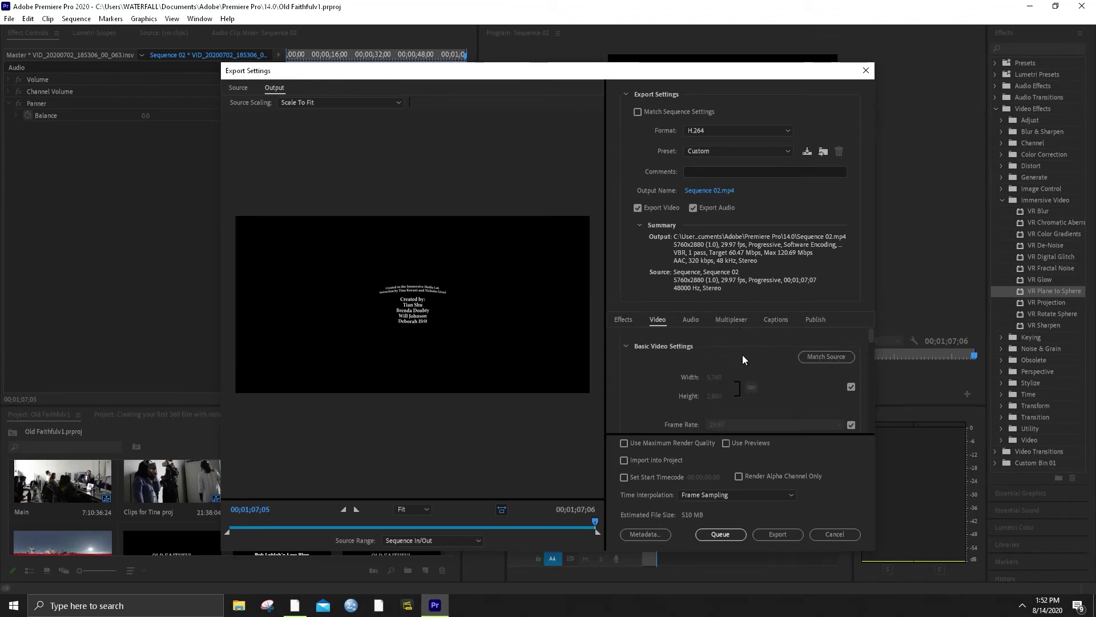
scroll(687, 388, "down", 1)
scroll(696, 387, "up", 1)
scroll(714, 388, "down", 5)
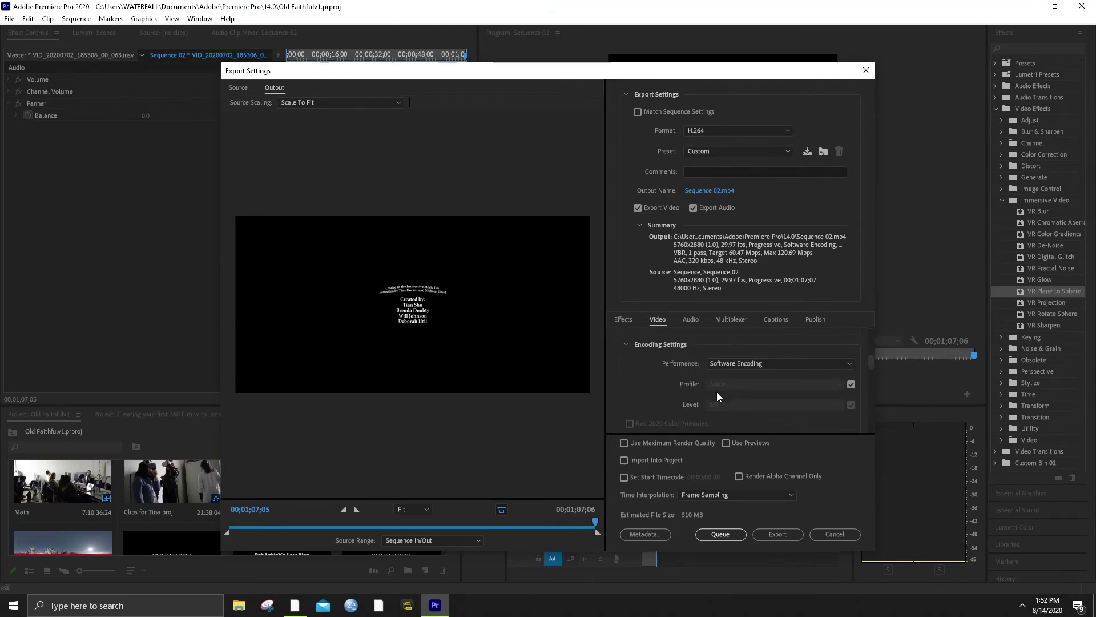
scroll(697, 391, "down", 4)
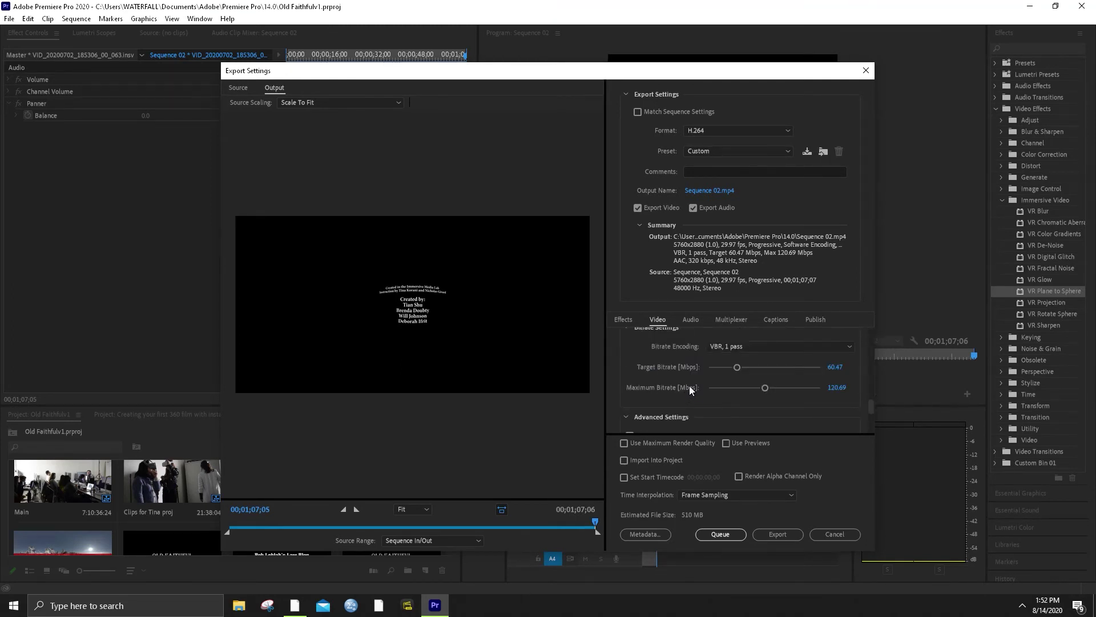
Set target bitrate to 120 Mbps and maximum to 160 Mbps, then confirm Video Is VR is checked
left_click_drag(737, 367, 759, 367)
left_click(833, 366)
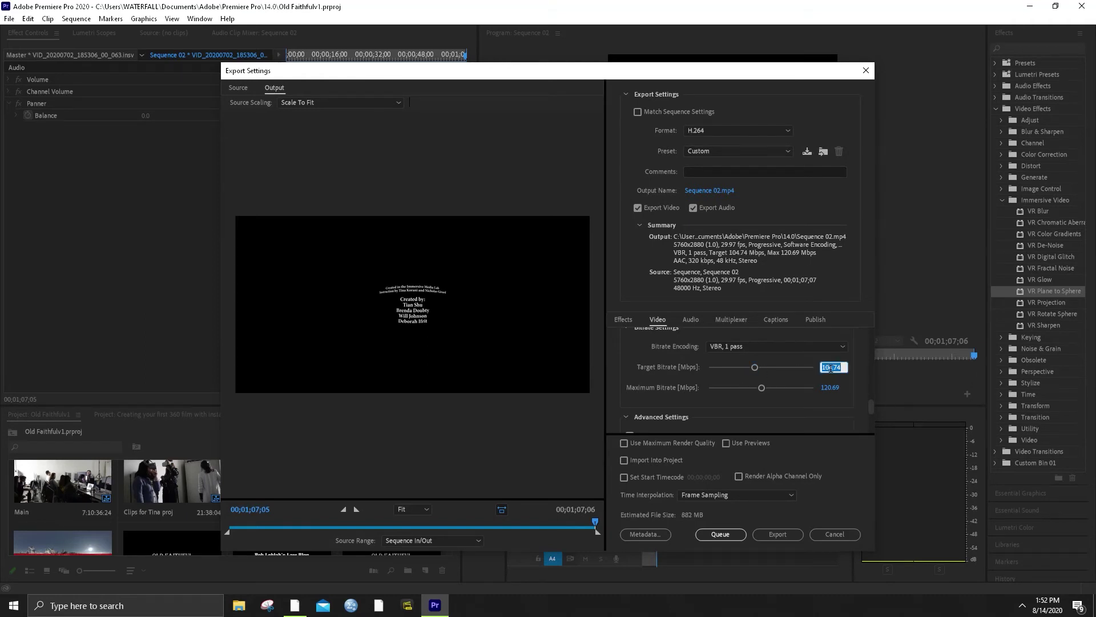
type("120")
left_click(830, 388)
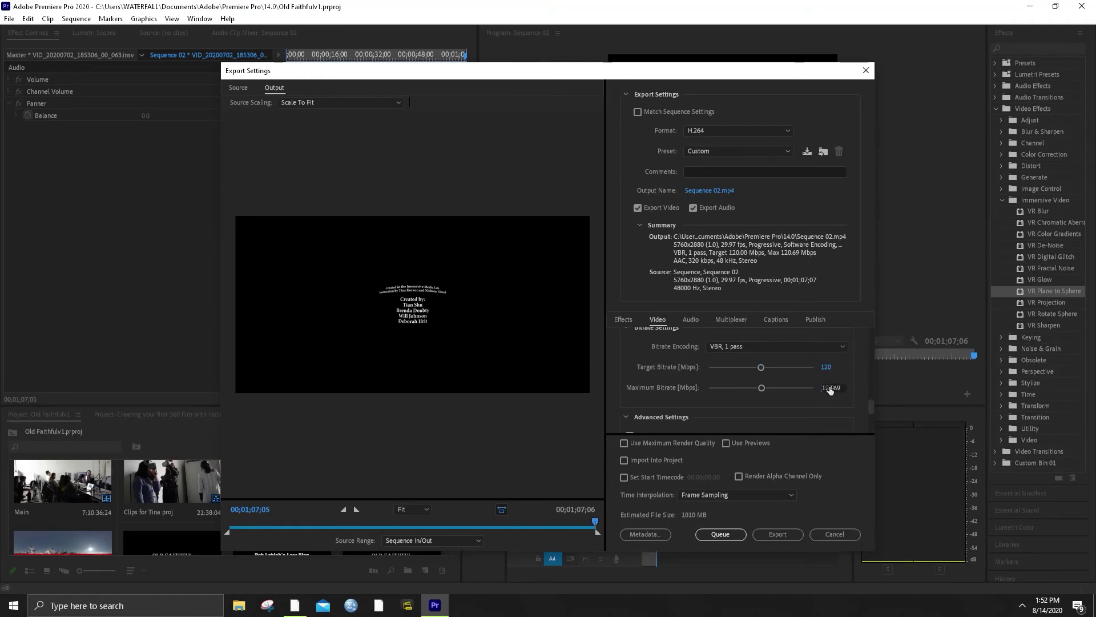
type("160")
key("Return")
scroll(815, 404, "down", 3)
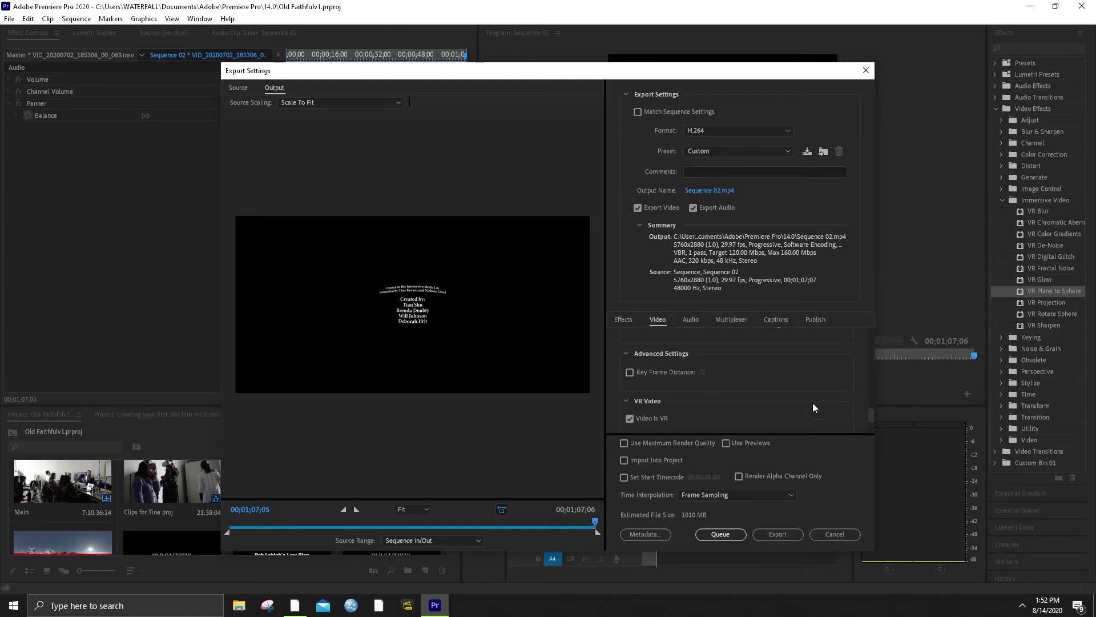
scroll(813, 403, "up", 2)
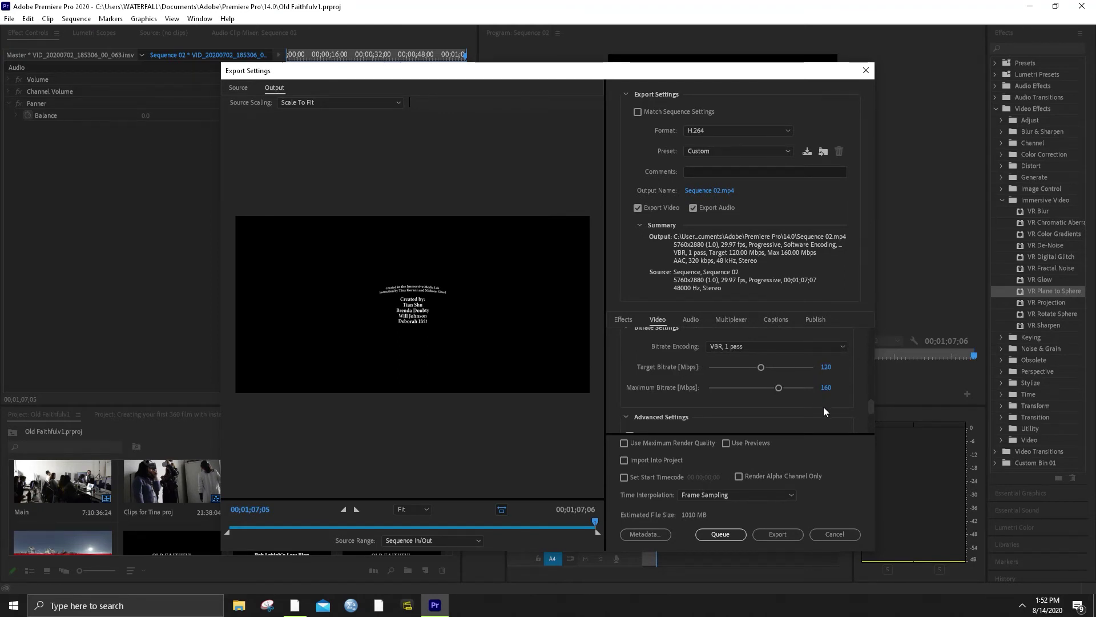
scroll(823, 407, "down", 4)
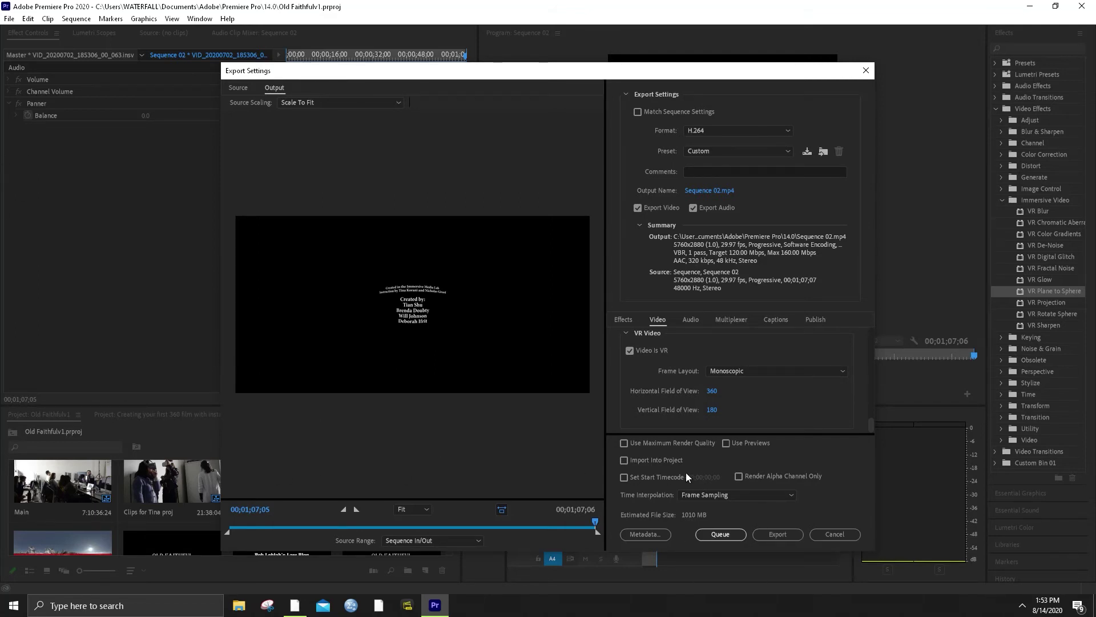
Export Sequence 02 to Sequence 02.mp4 and let the encoding finish
left_click(774, 533)
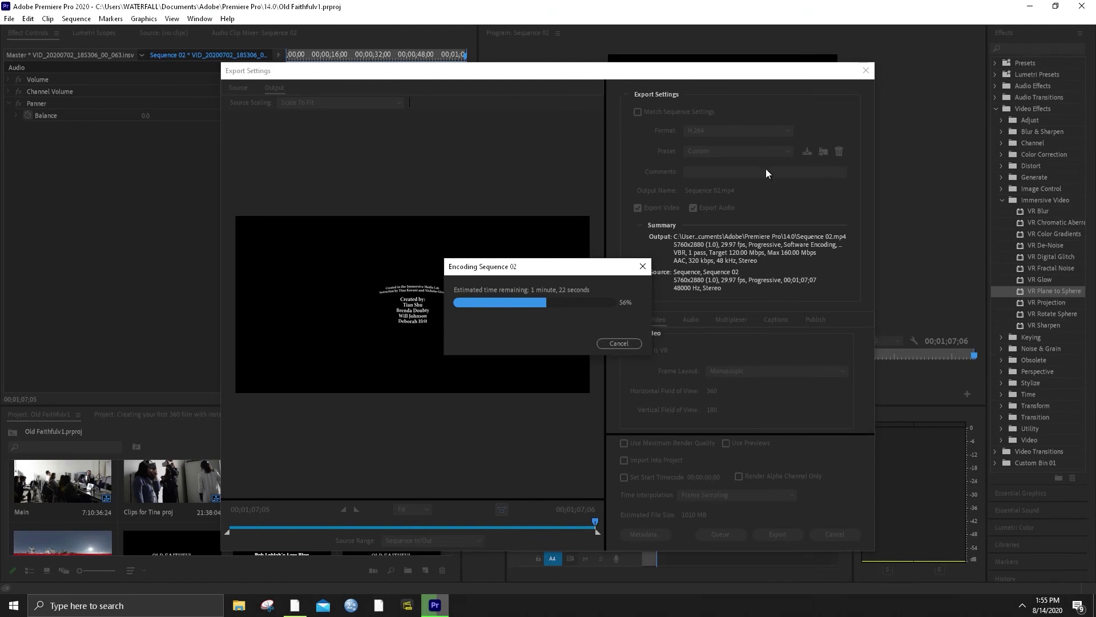
left_click_drag(594, 266, 612, 220)
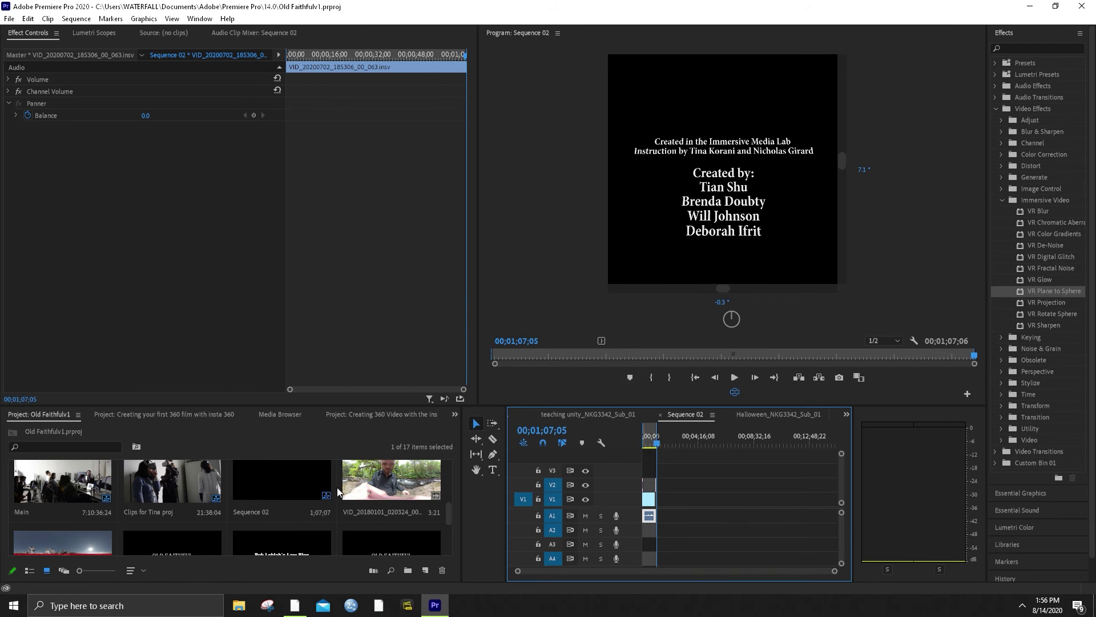
Reopen the media export settings and browse to the output file's save location
left_click(10, 18)
mouse_move(98, 378)
left_click(195, 376)
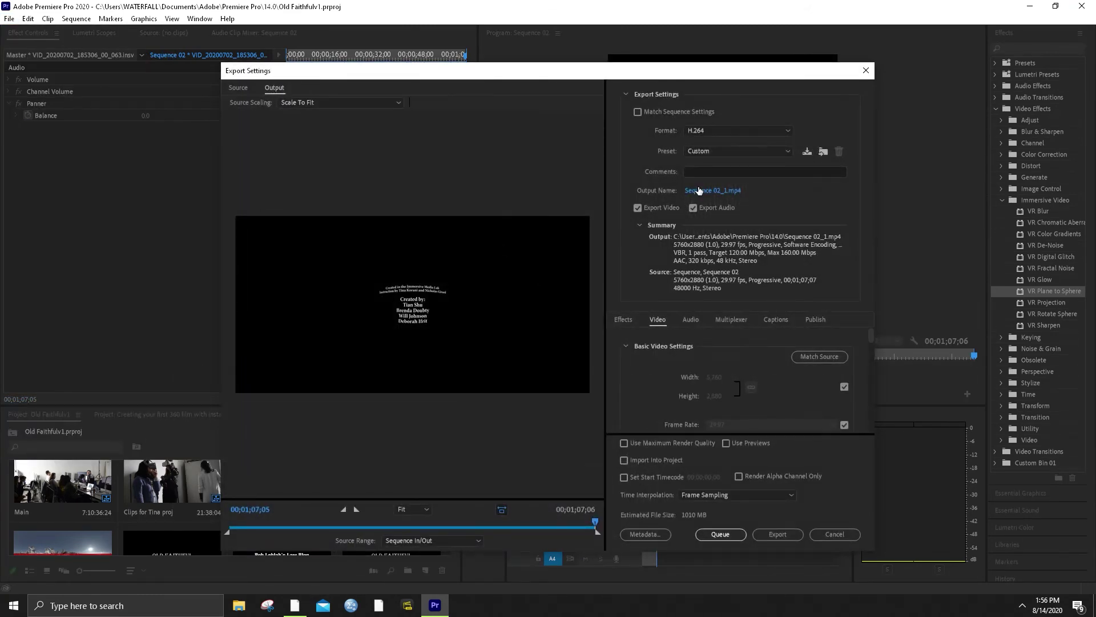
left_click(708, 192)
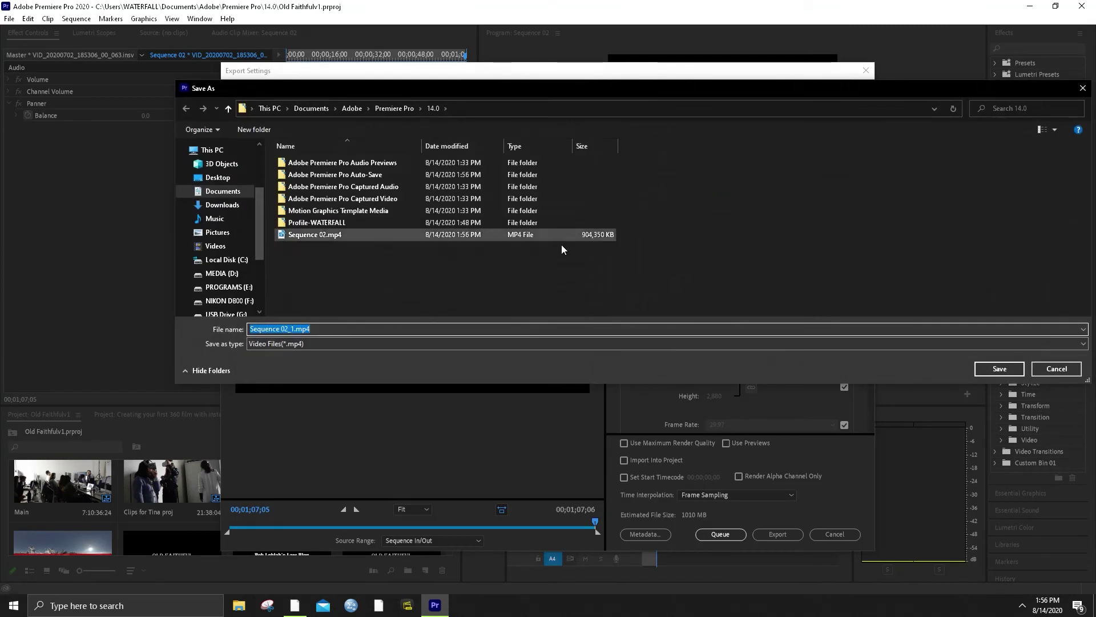
Rename Sequence 02.mp4 to 'Old Faithful' and play it in the video player
left_click(318, 235)
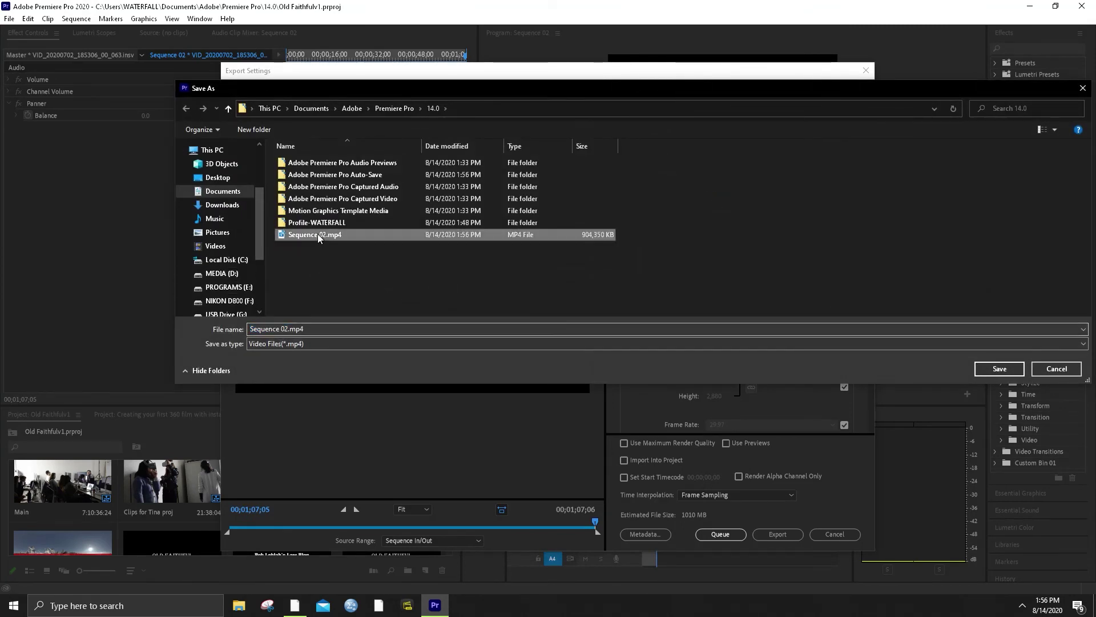
right_click(317, 235)
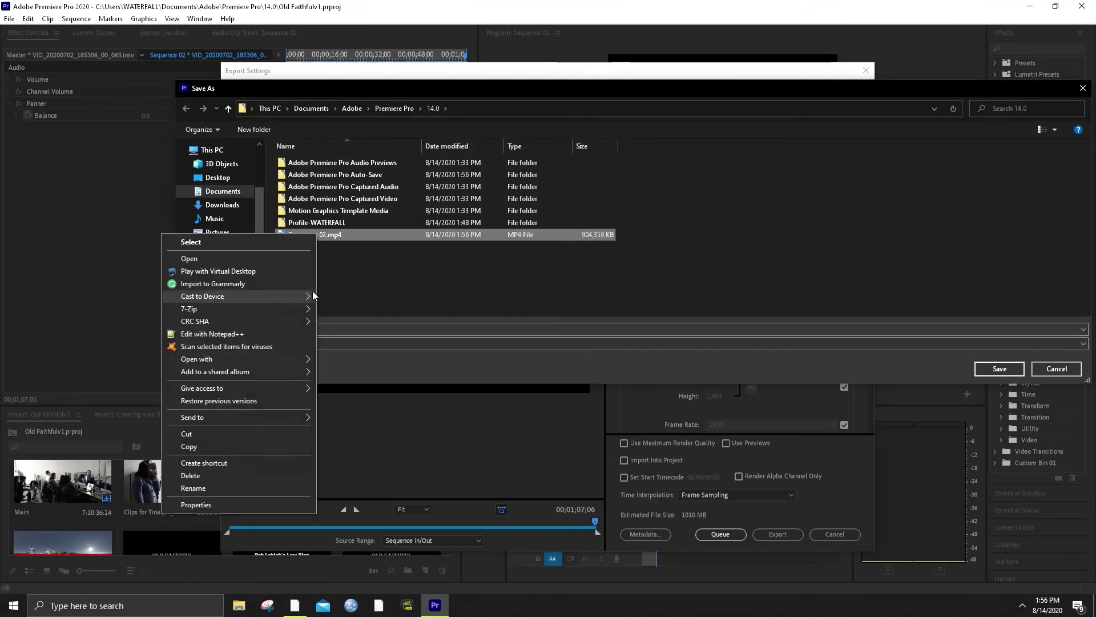
left_click(218, 488)
type("Old Fa")
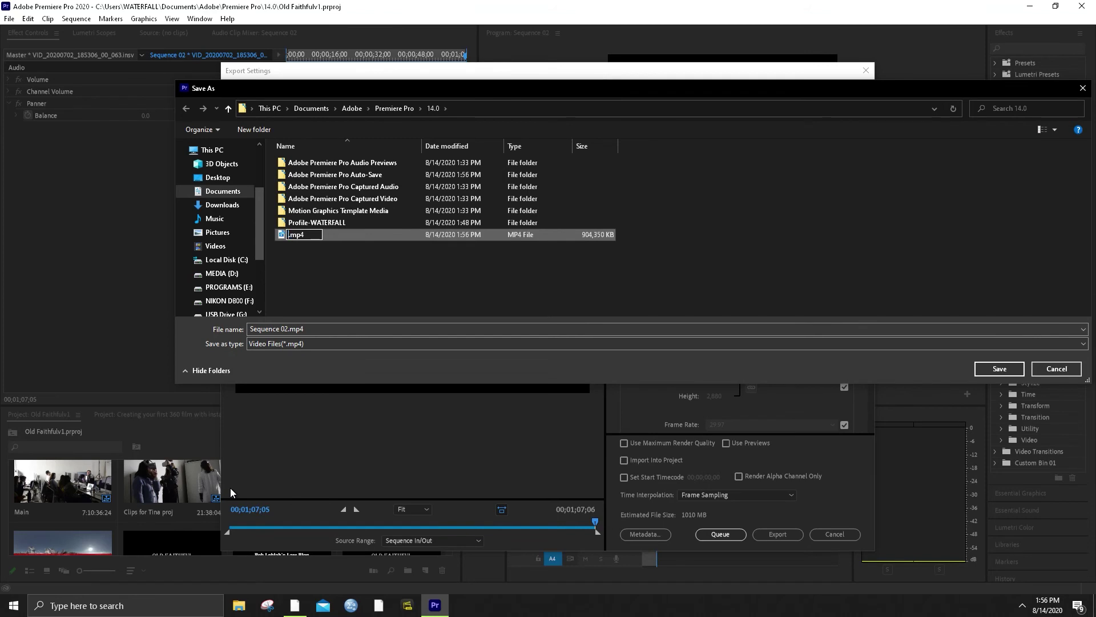
type("ithful")
key("Return")
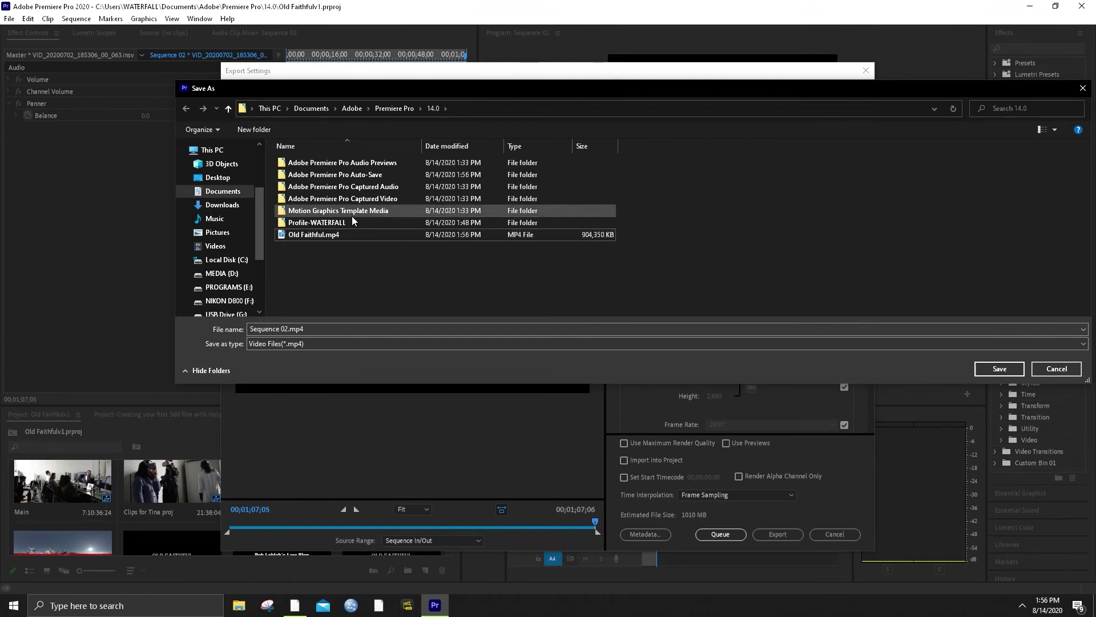
right_click(325, 235)
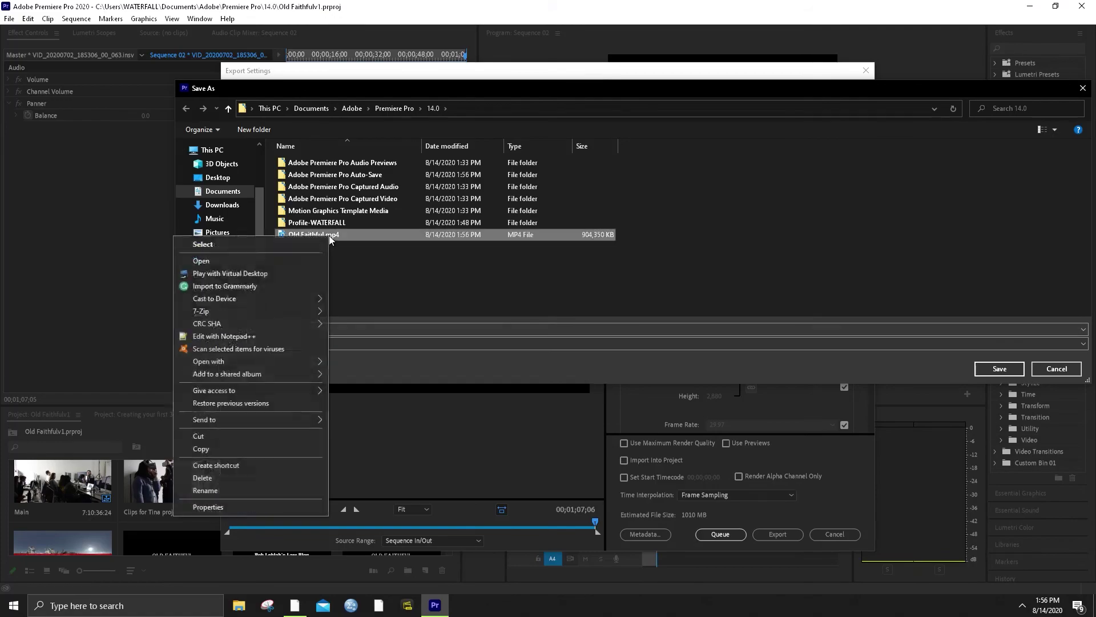
left_click(261, 264)
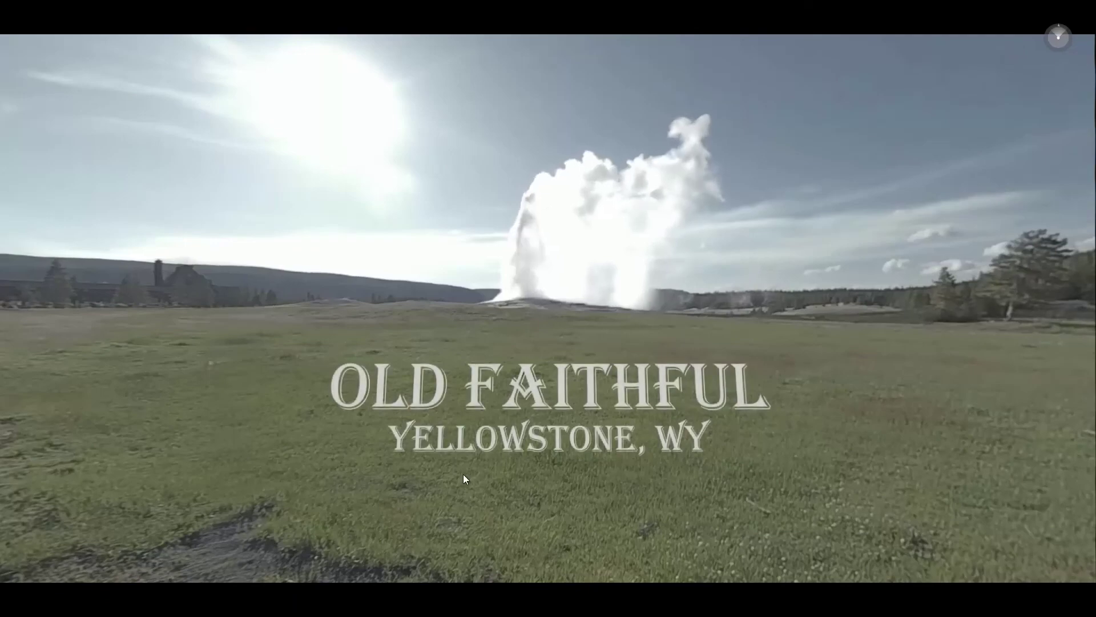
Look around the 360° video across the boardwalk crowd, lodge, erupting geyser and sky
left_click_drag(742, 497, 670, 470)
left_click_drag(831, 484, 533, 453)
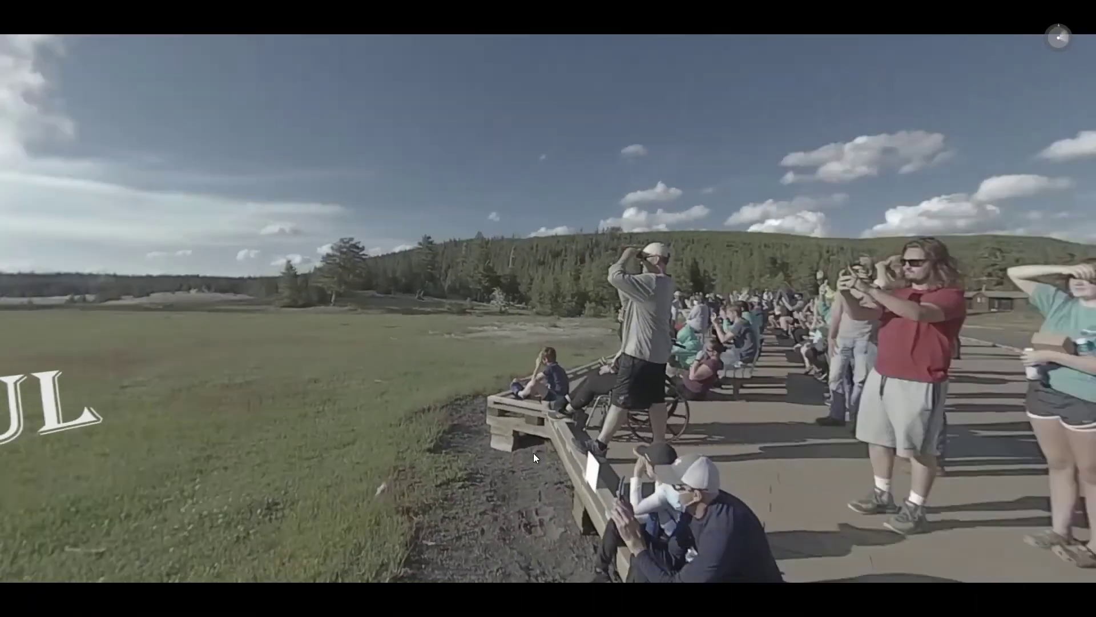
left_click_drag(711, 450, 608, 437)
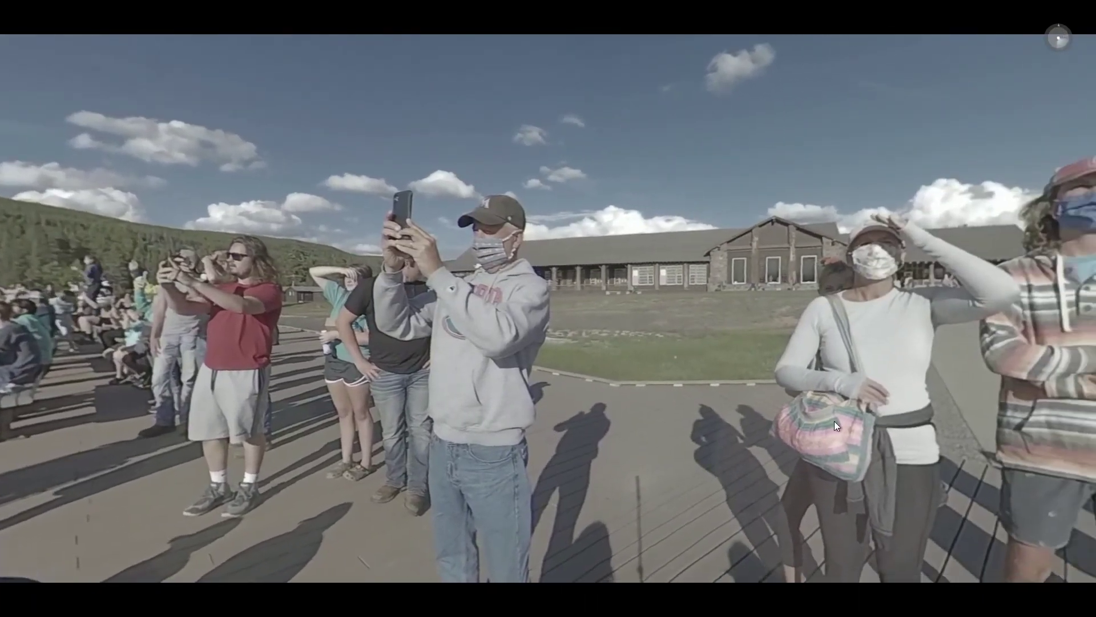
left_click_drag(834, 420, 558, 415)
left_click_drag(844, 421, 600, 420)
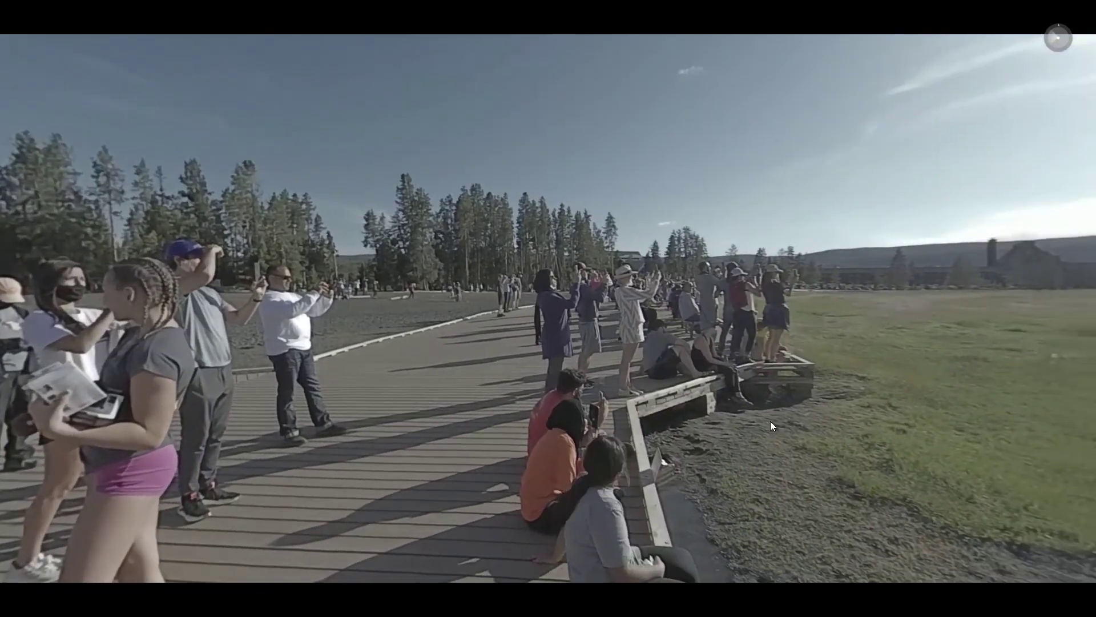
left_click_drag(769, 420, 535, 420)
left_click_drag(801, 419, 622, 443)
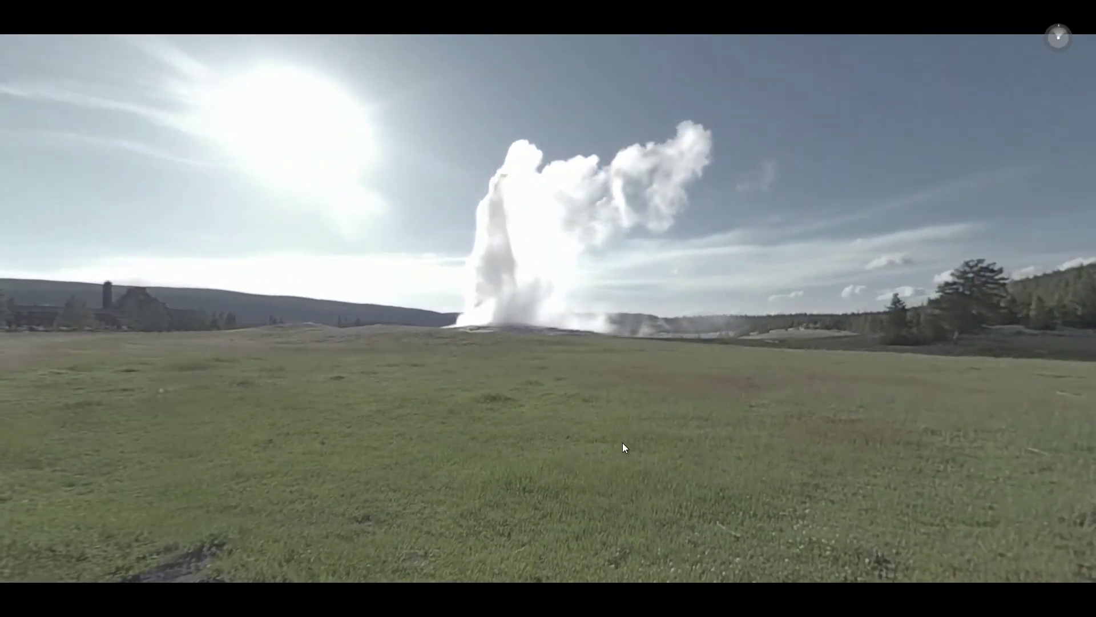
left_click_drag(623, 443, 574, 377)
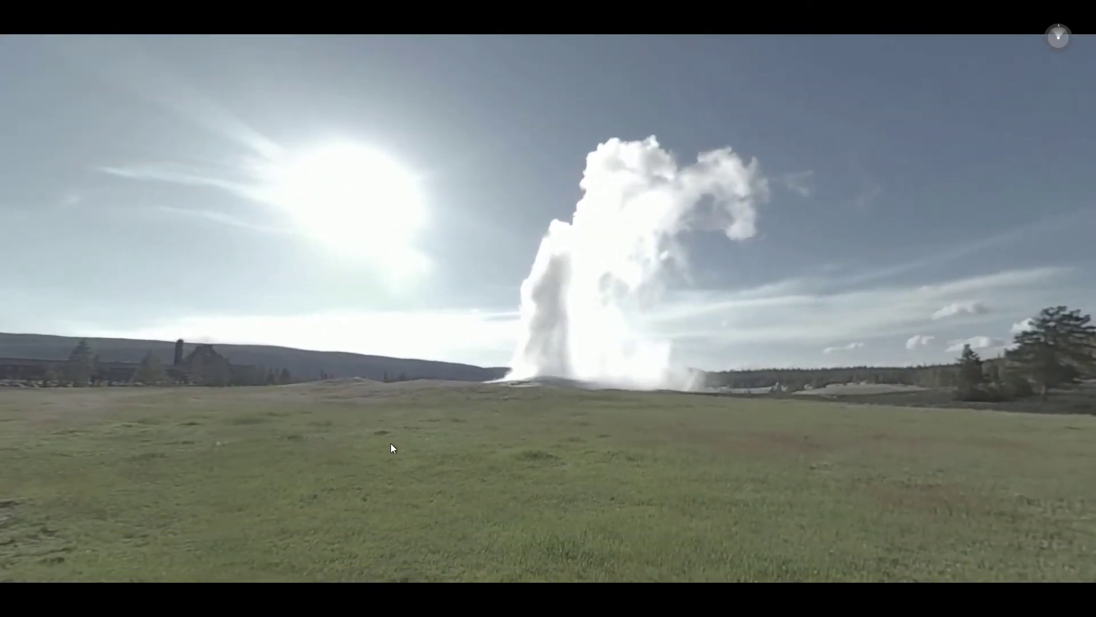
left_click_drag(391, 443, 553, 386)
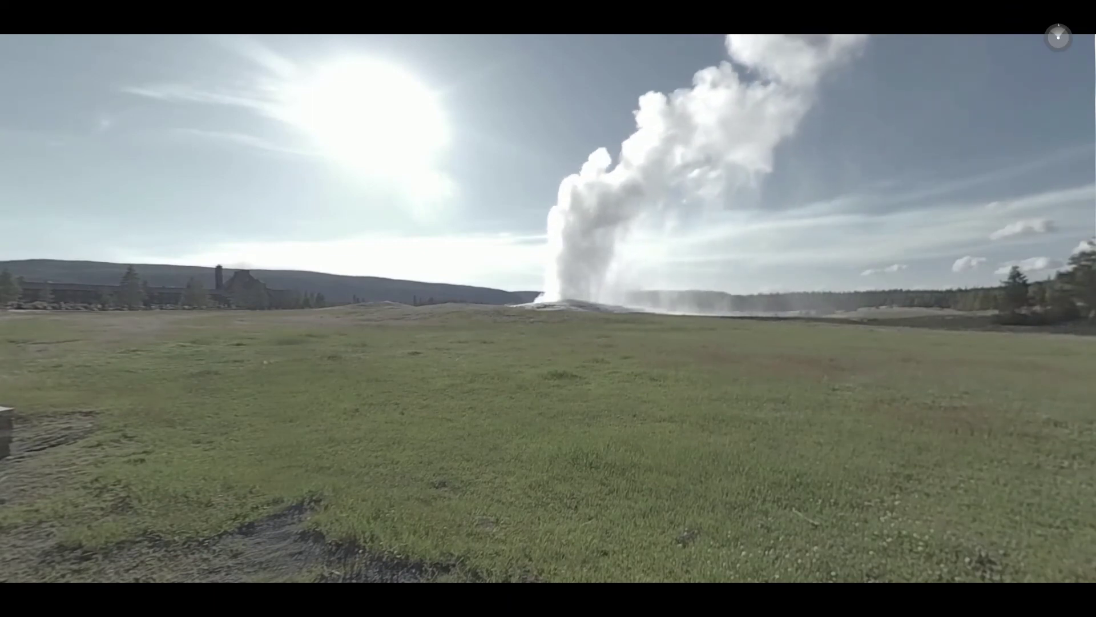
Exit full-screen playback and reorient the 360 view with the compass
key("Escape")
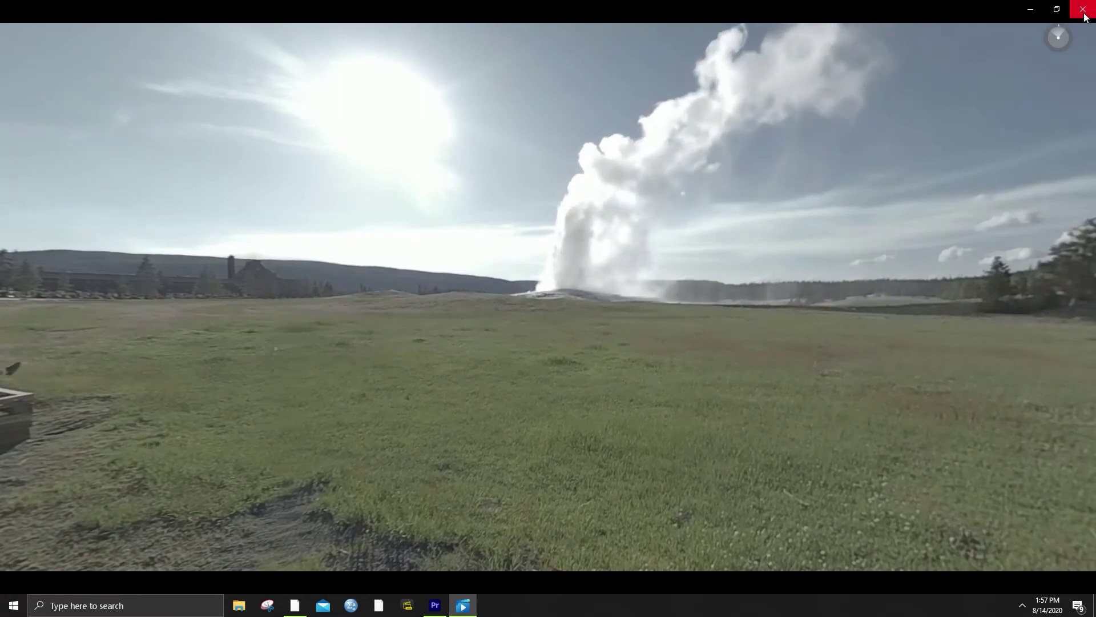
left_click(1060, 38)
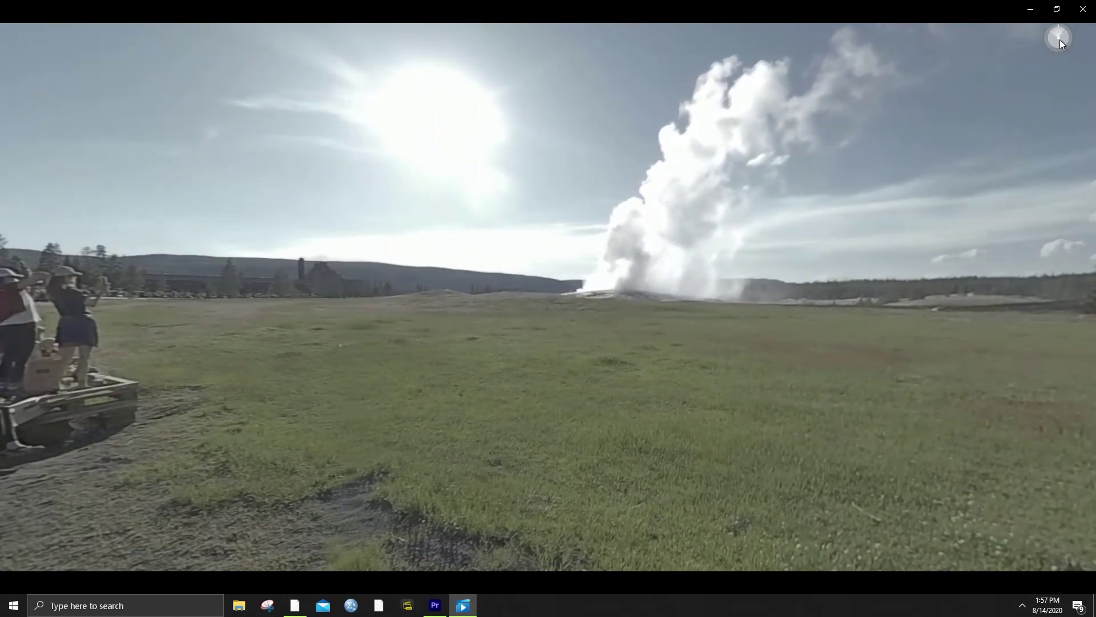
left_click(1060, 39)
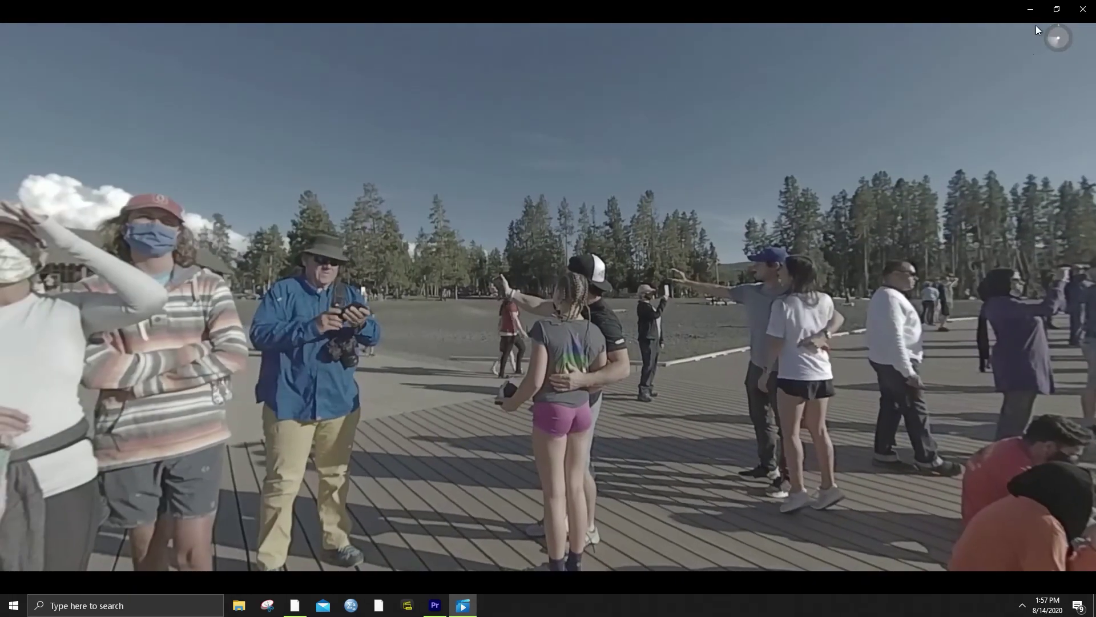
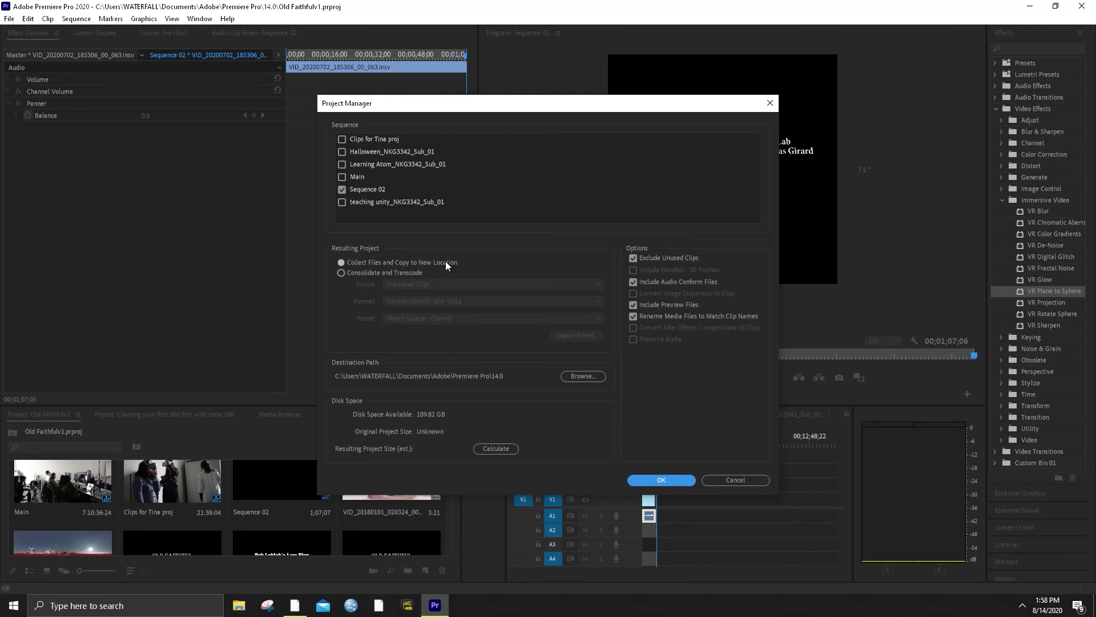
Keep Collect Files and Copy, calculate the 1.85 GB resulting size, and start copying Sequence 02
left_click(379, 272)
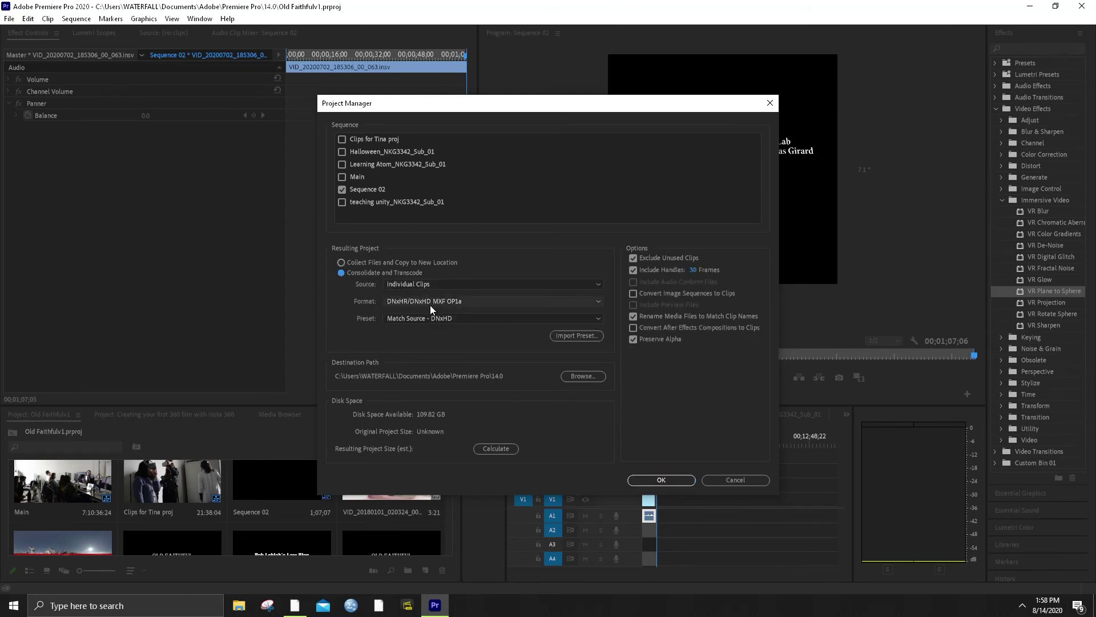
left_click(450, 305)
left_click(451, 305)
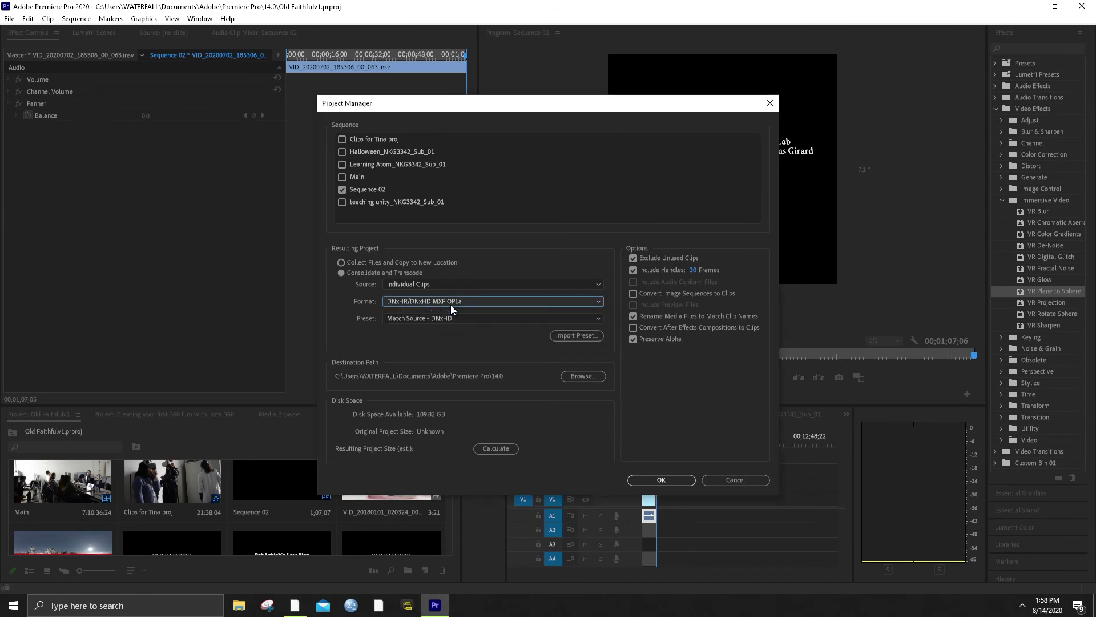
left_click(361, 263)
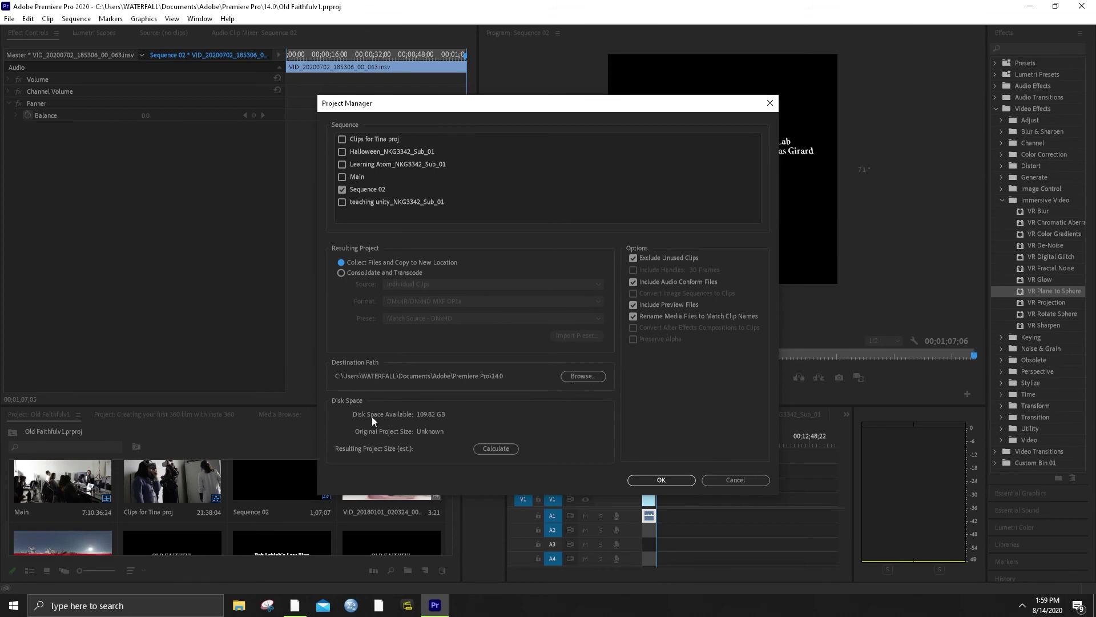
left_click(494, 448)
left_click(664, 481)
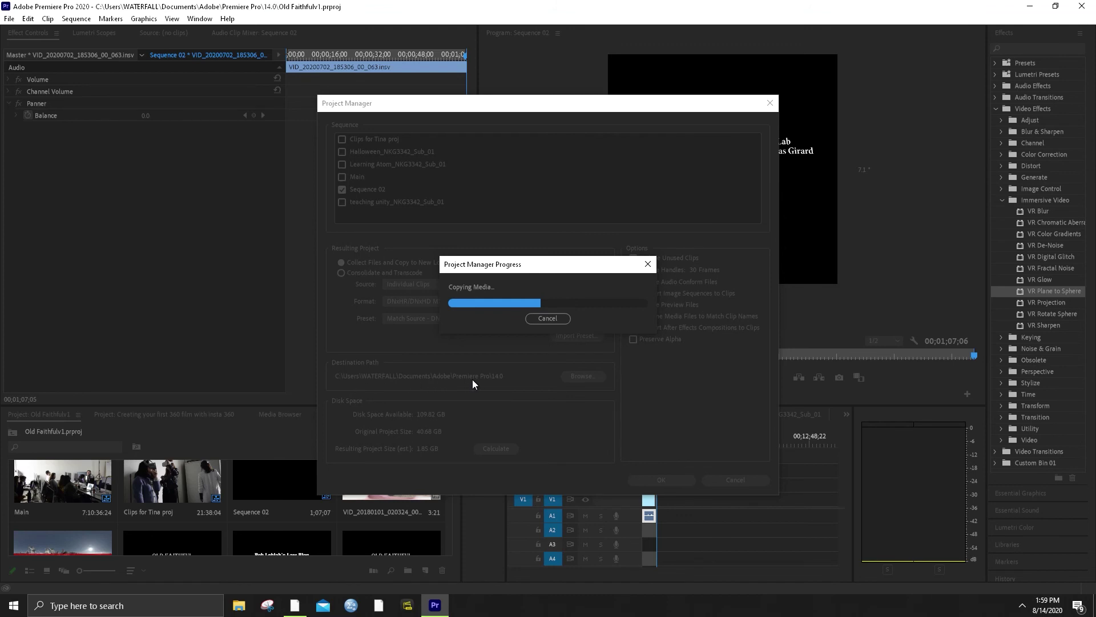
Open File Explorer and browse to the C:\Users folder
key("super+e")
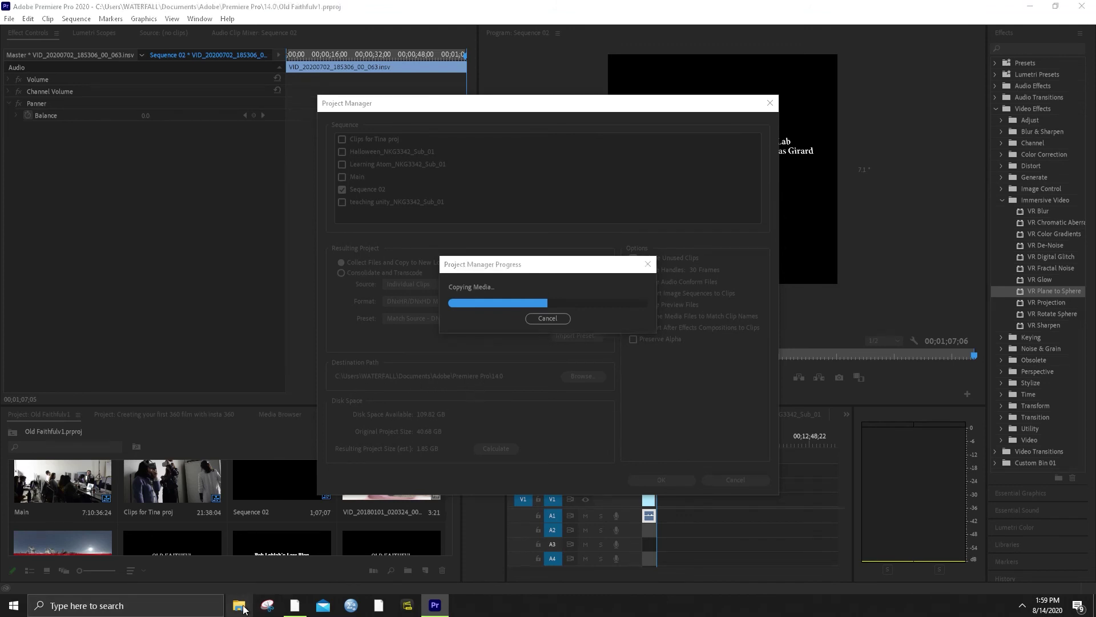
left_click(355, 432)
scroll(399, 451, "down", 1)
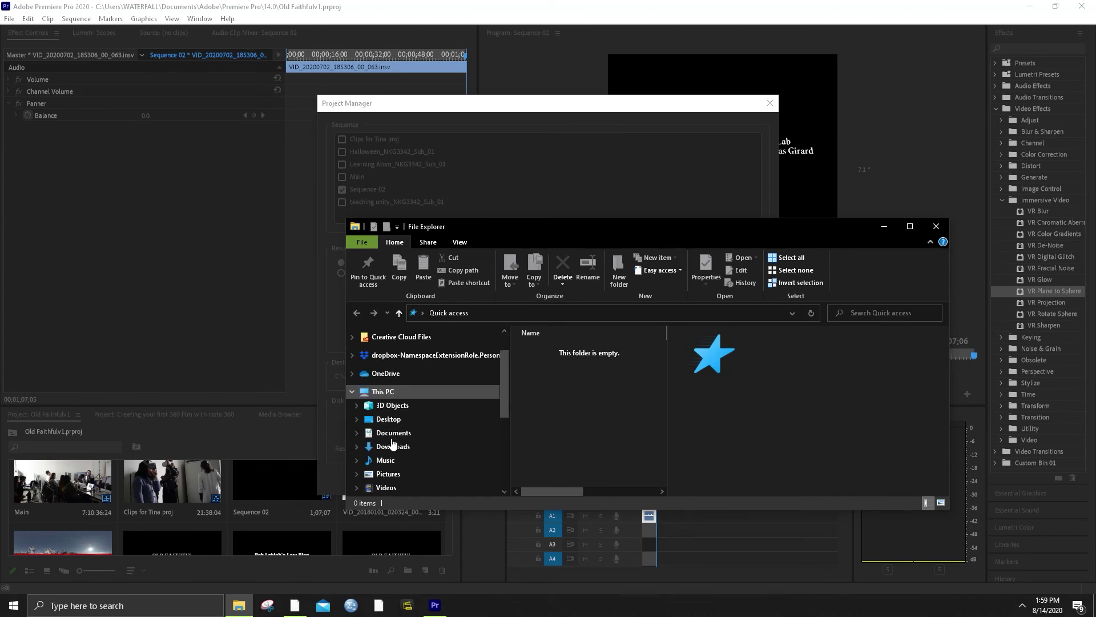
scroll(388, 407, "down", 2)
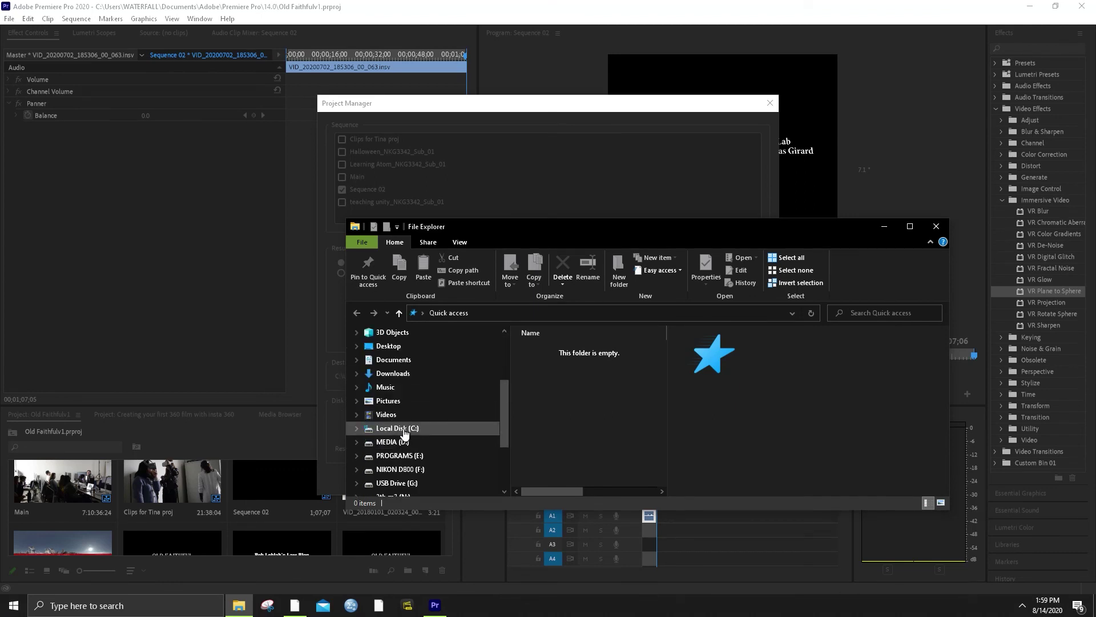
left_click(402, 429)
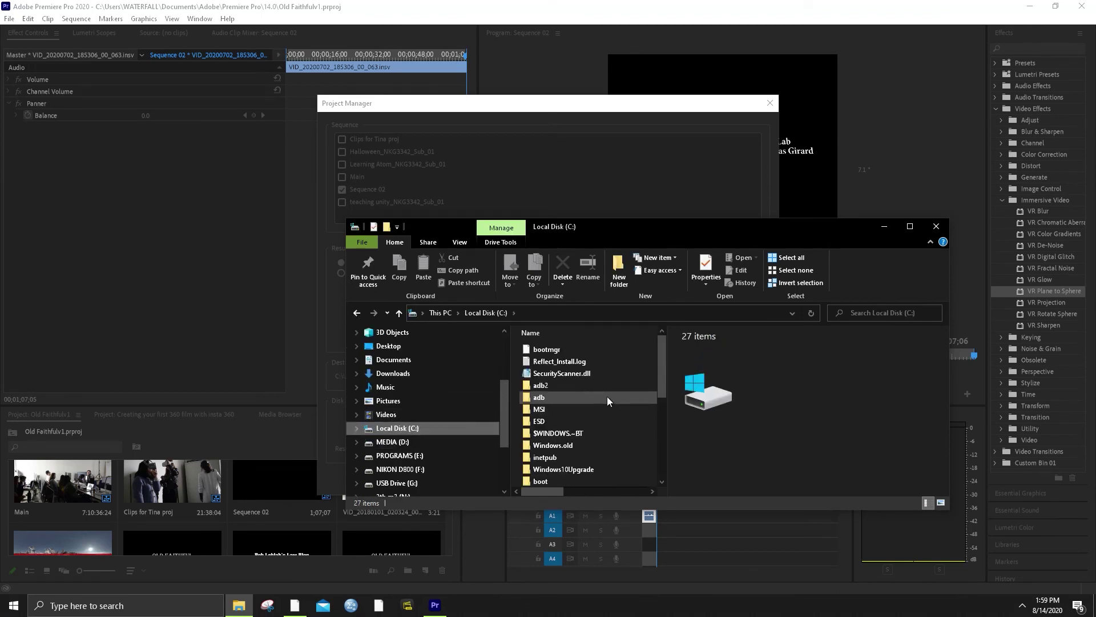
scroll(607, 396, "down", 4)
double_click(558, 410)
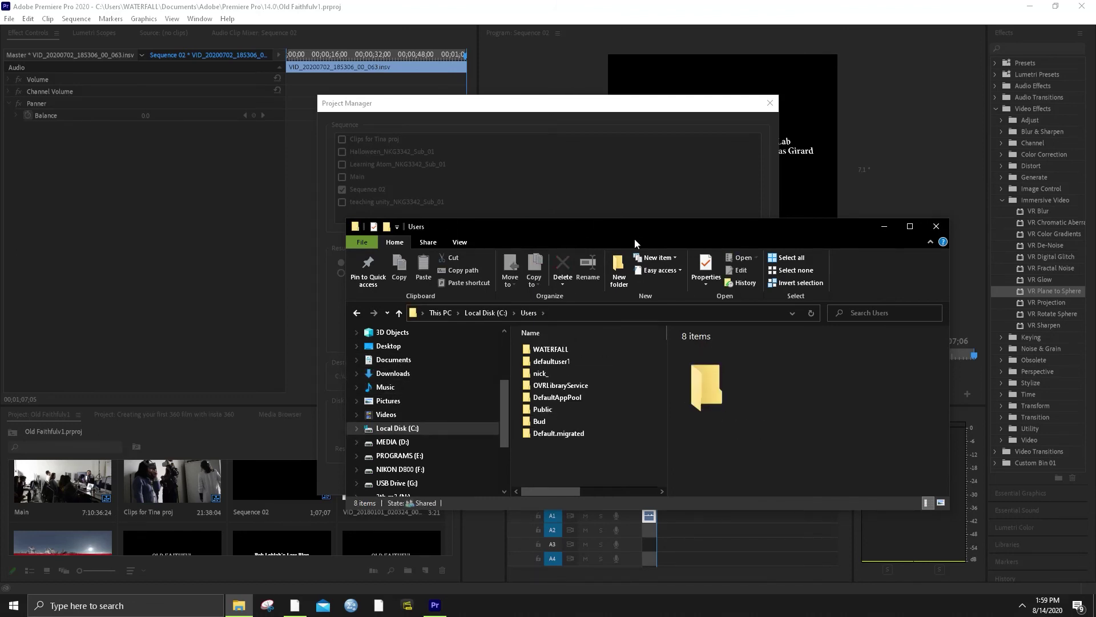
Go into the user's home folder, then Documents > Adobe
left_click_drag(706, 232, 827, 332)
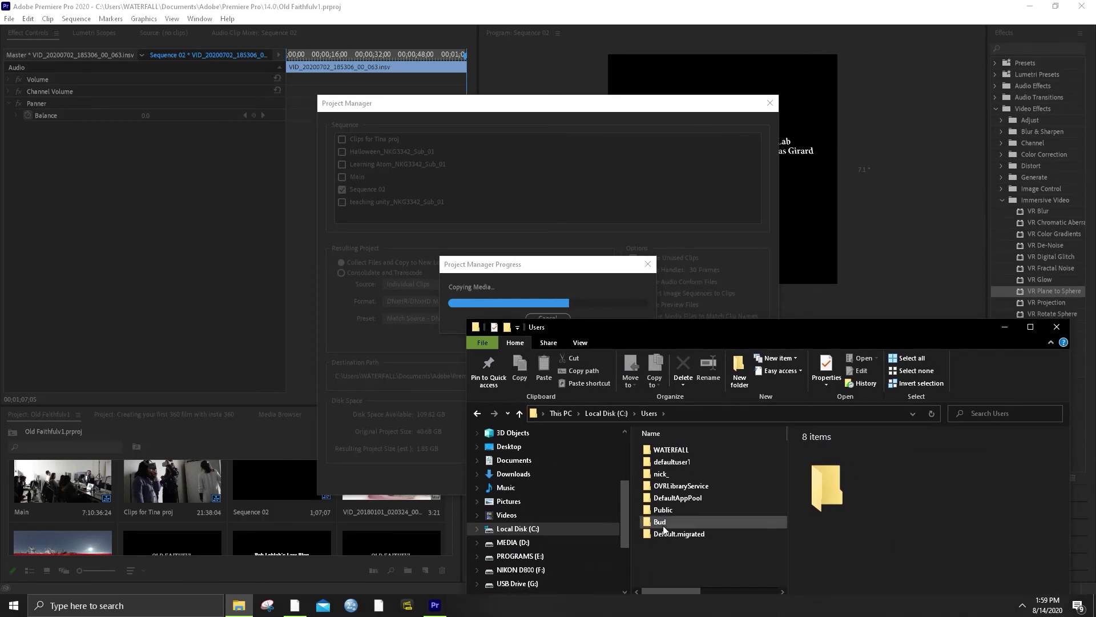
double_click(672, 450)
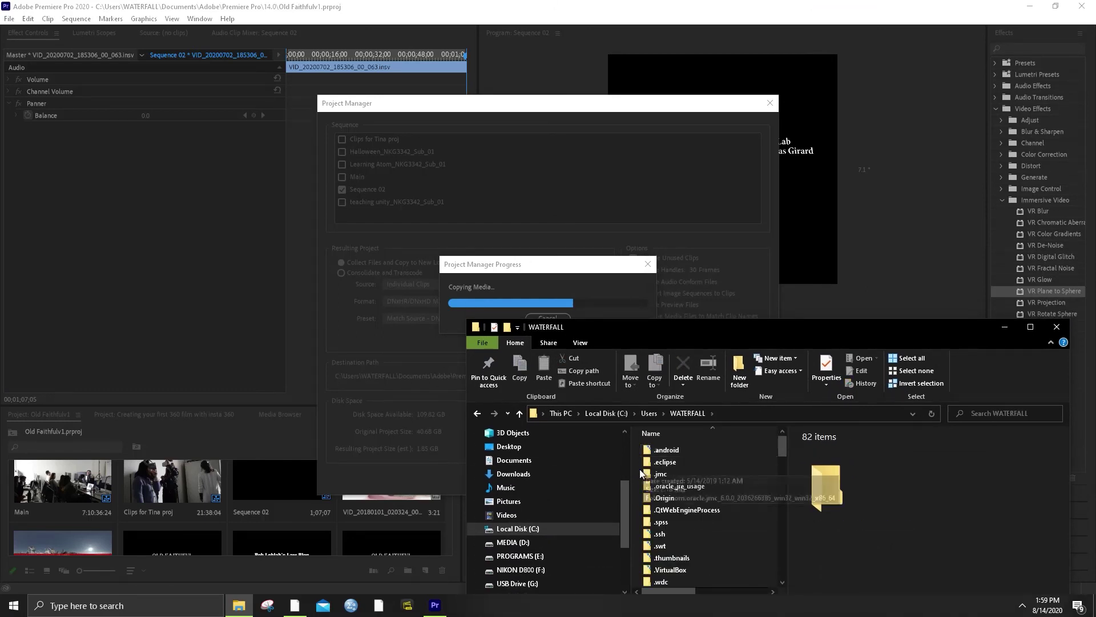
scroll(694, 478, "down", 3)
scroll(696, 525, "down", 2)
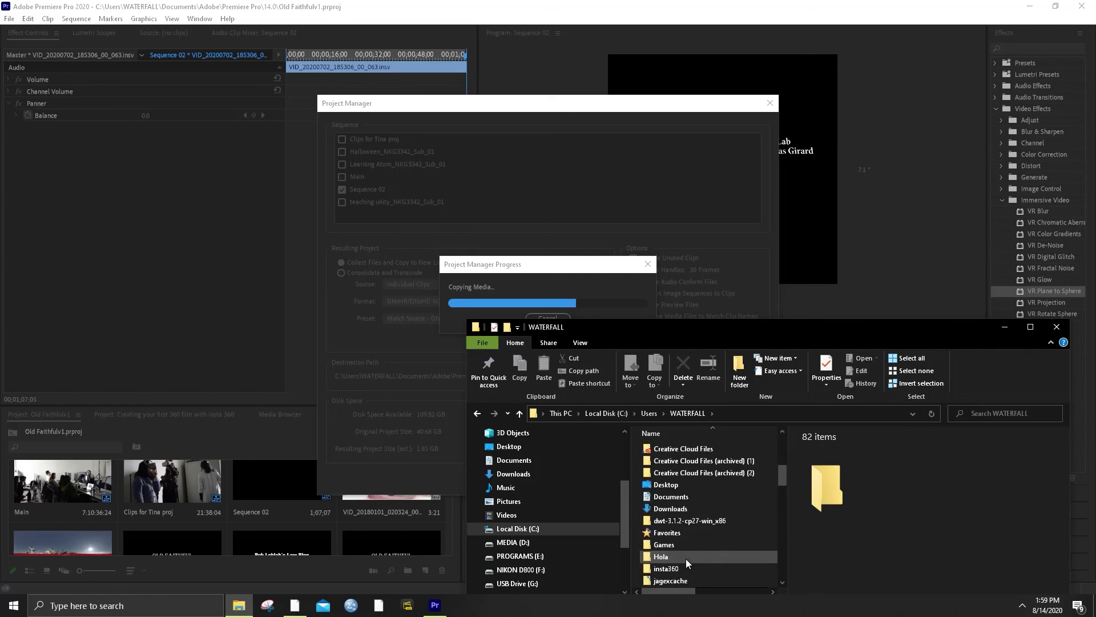
left_click(679, 497)
double_click(680, 497)
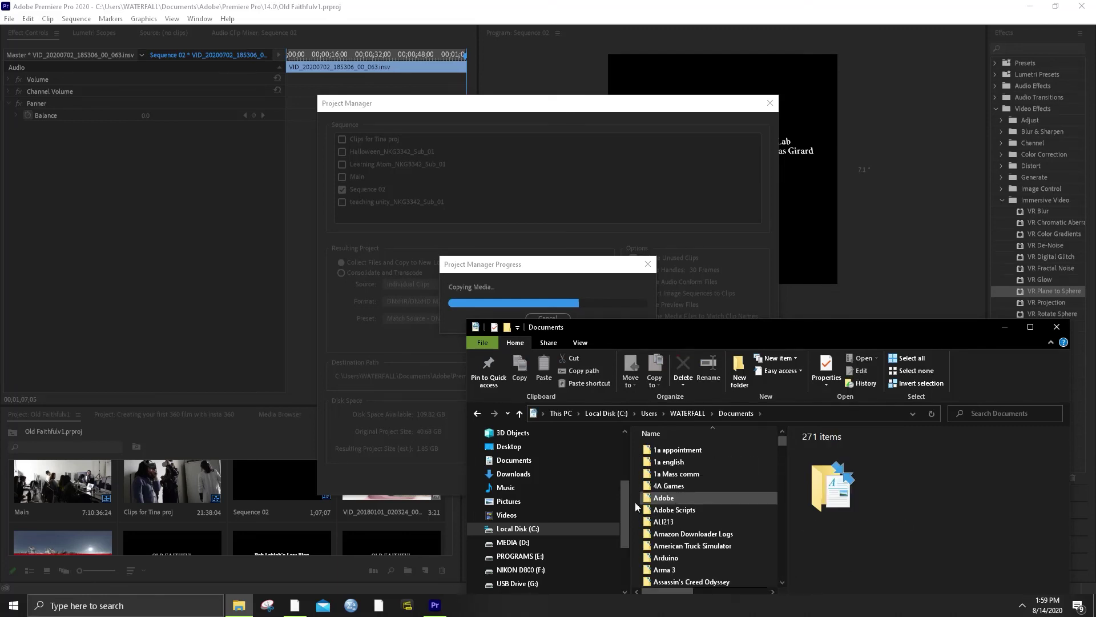
double_click(683, 482)
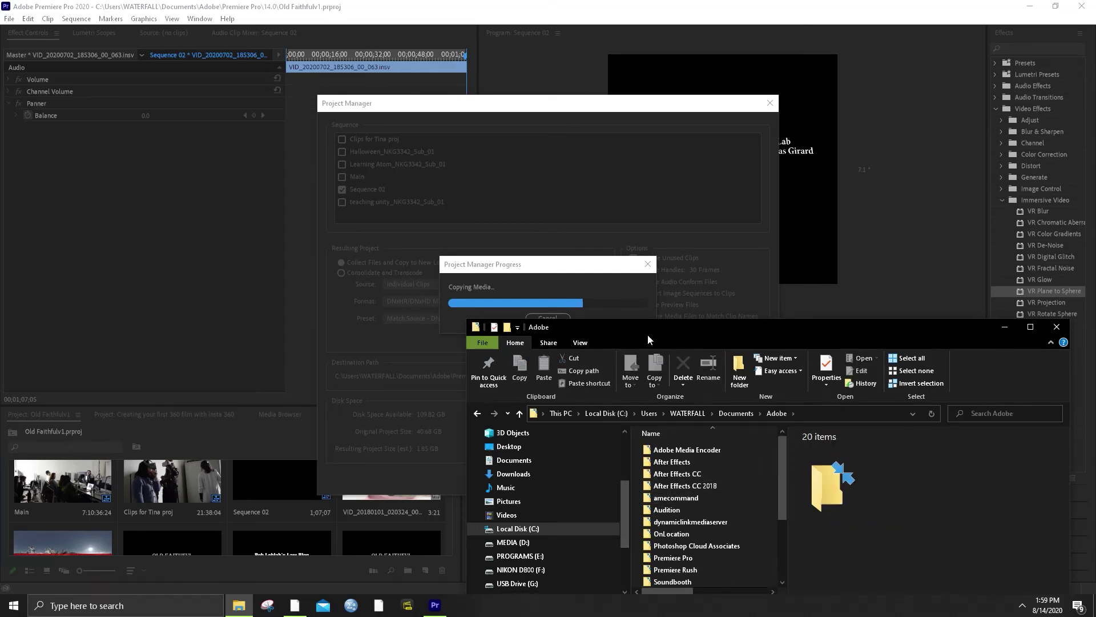
Open Premiere Pro > 14.0, find the Copied_Old Faithfulv1 folder, and return to Premiere
left_click_drag(647, 340, 760, 220)
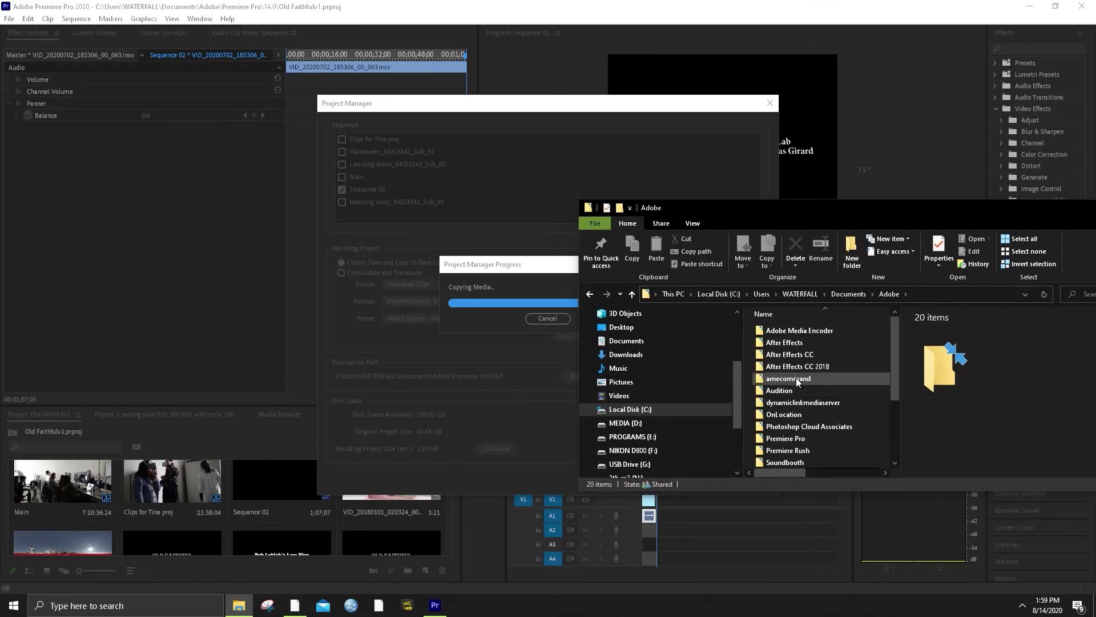
scroll(798, 382, "down", 5)
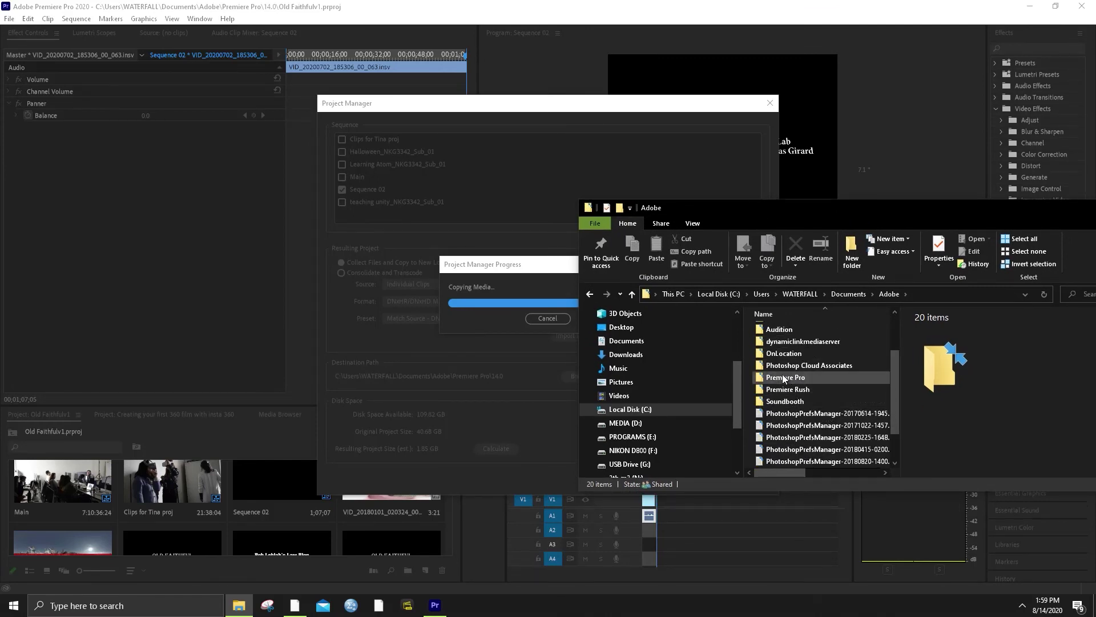
double_click(784, 378)
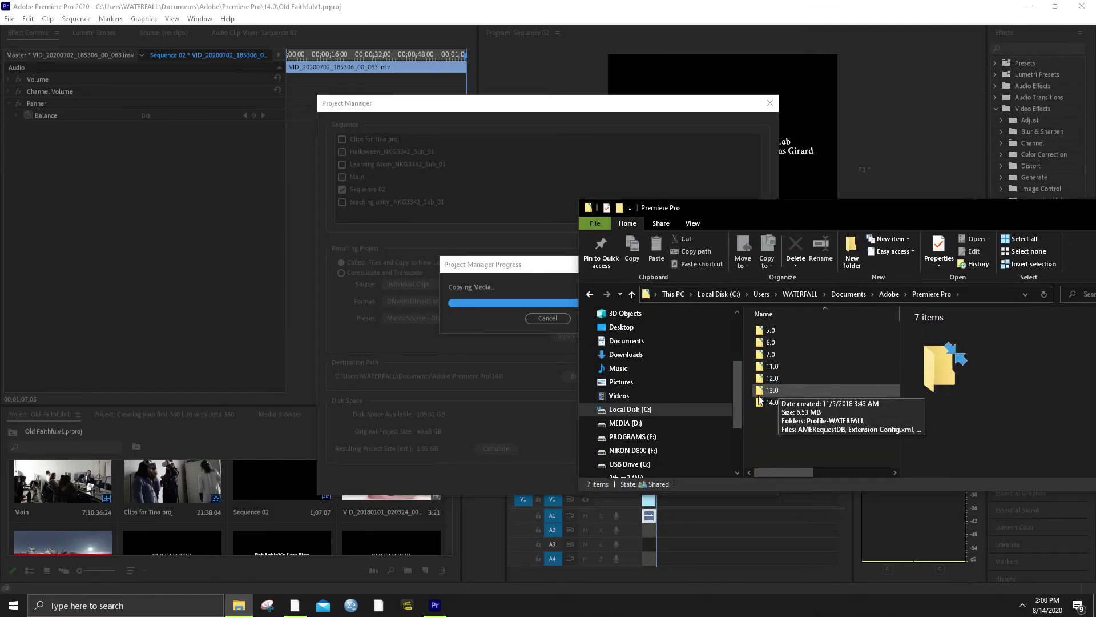
double_click(778, 403)
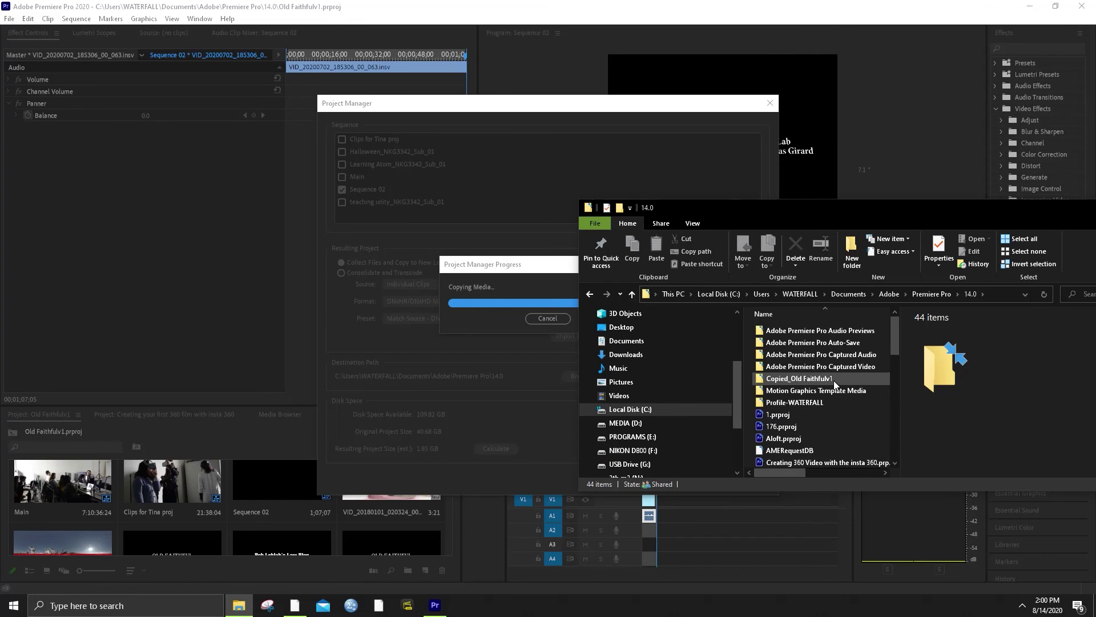
scroll(835, 384, "down", 10)
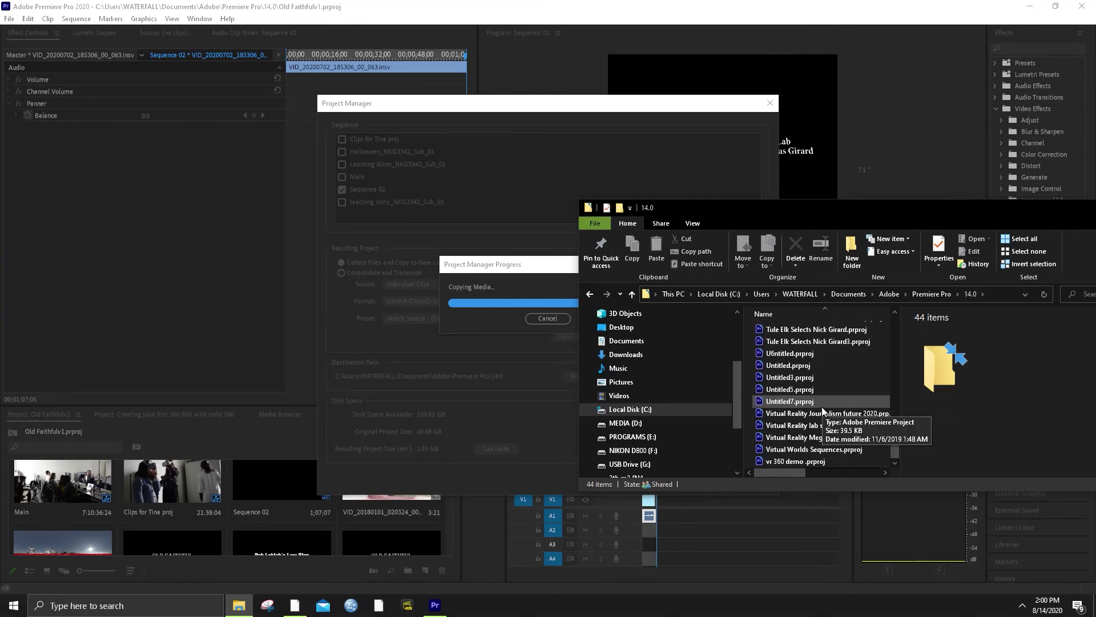
scroll(834, 429, "up", 6)
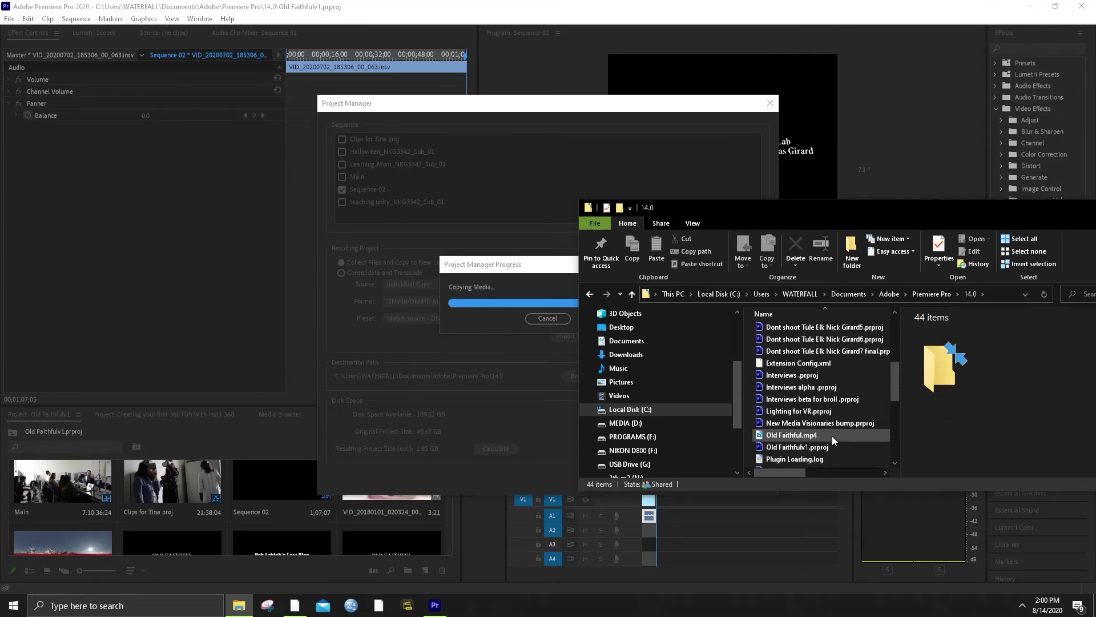
scroll(828, 436, "up", 7)
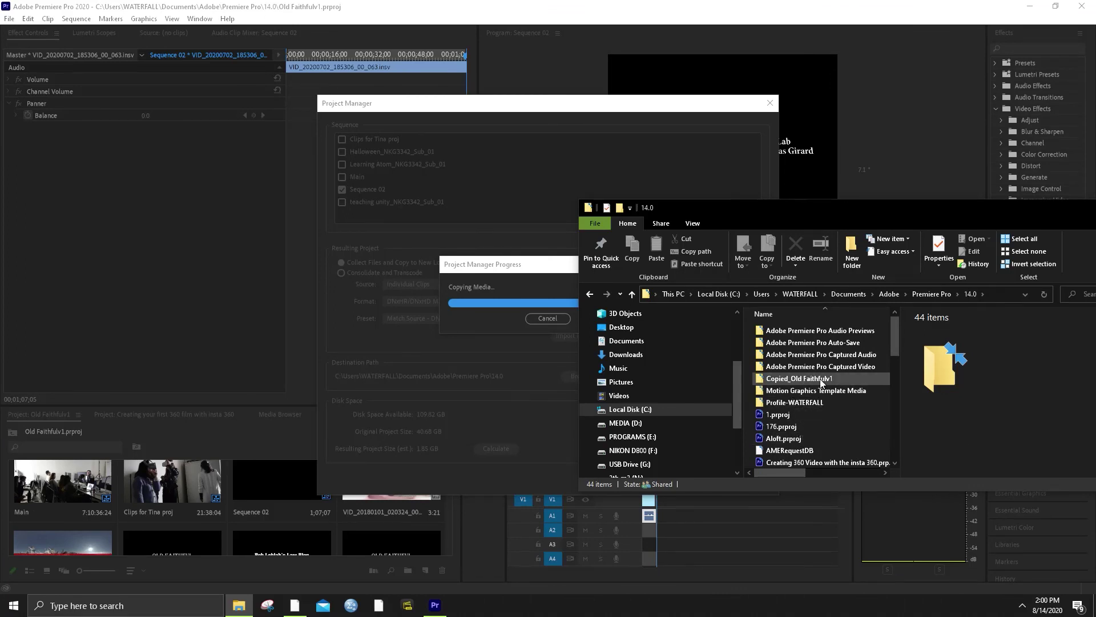
left_click(518, 276)
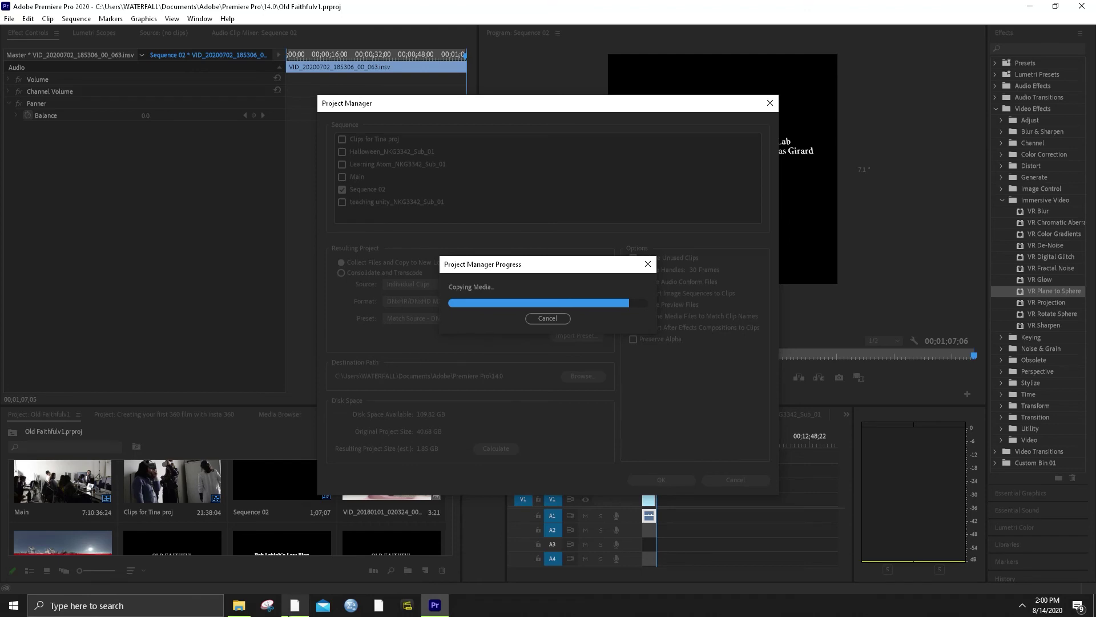
In the 14.0 folder, choose 7-Zip > Add to archive for Copied_Old Faithfulv1
left_click(240, 606)
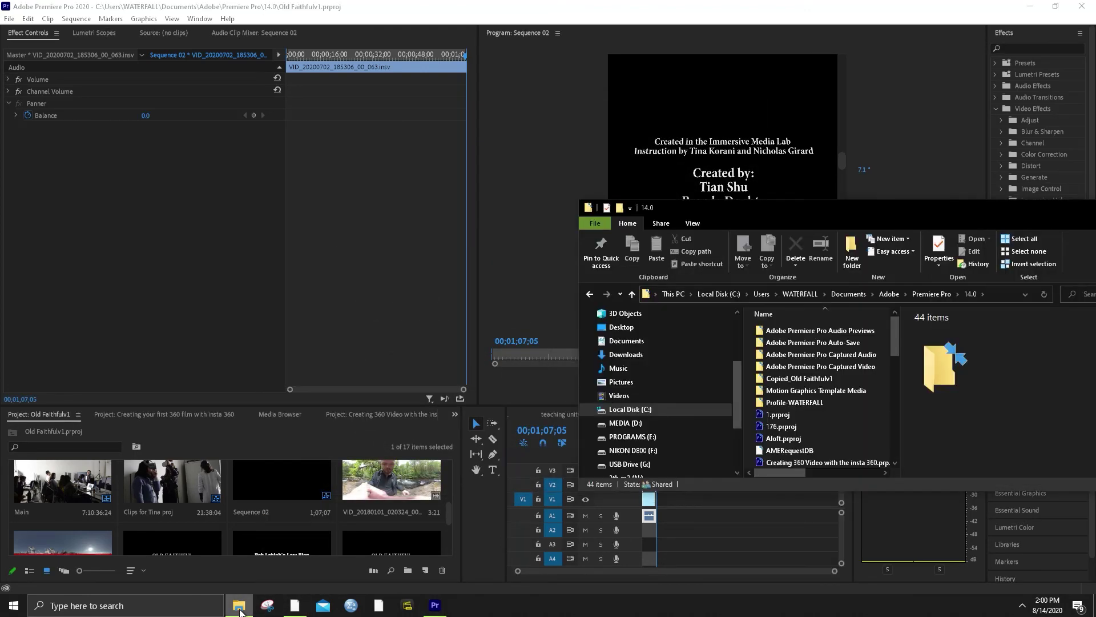
left_click(802, 379)
right_click(800, 379)
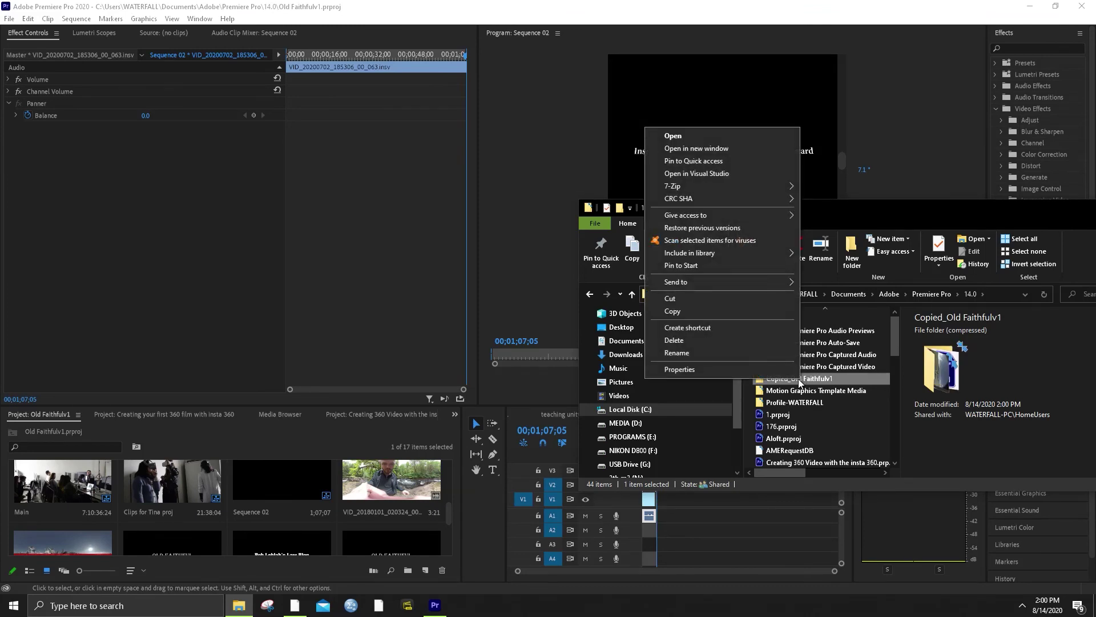
mouse_move(749, 183)
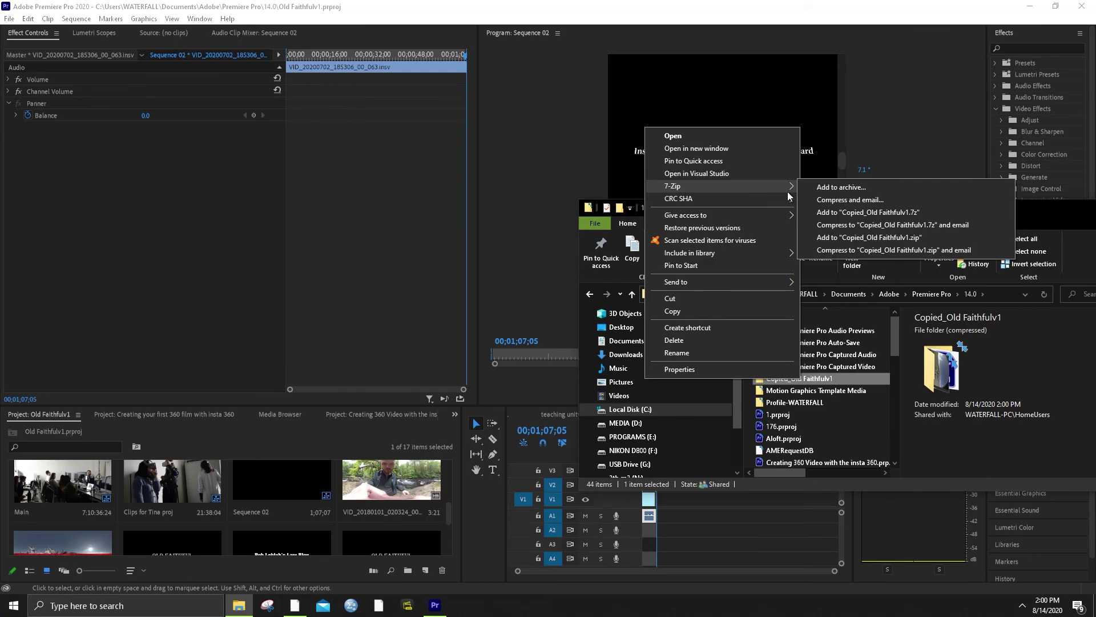
left_click(841, 187)
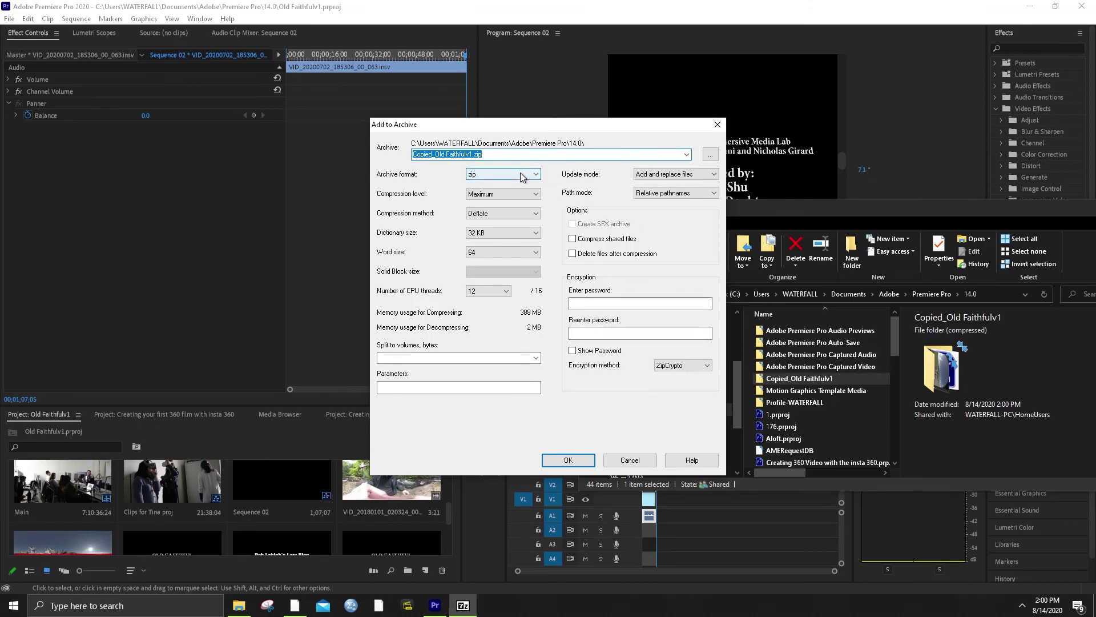
Compress Copied_Old Faithfulv1.zip in zip format at Maximum compression level
left_click(501, 193)
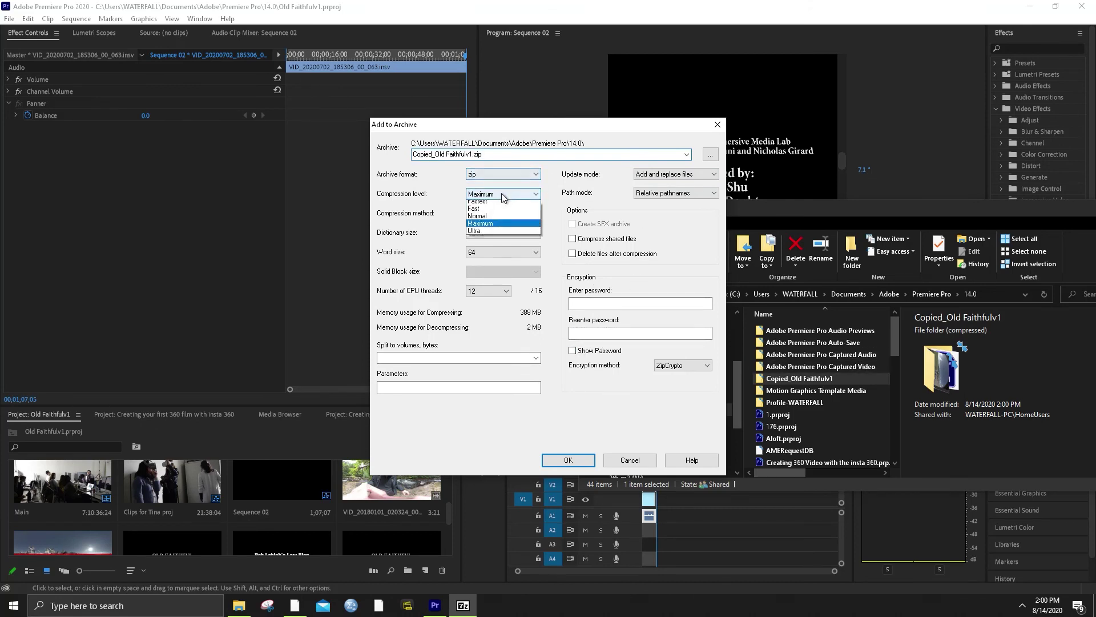
left_click(495, 227)
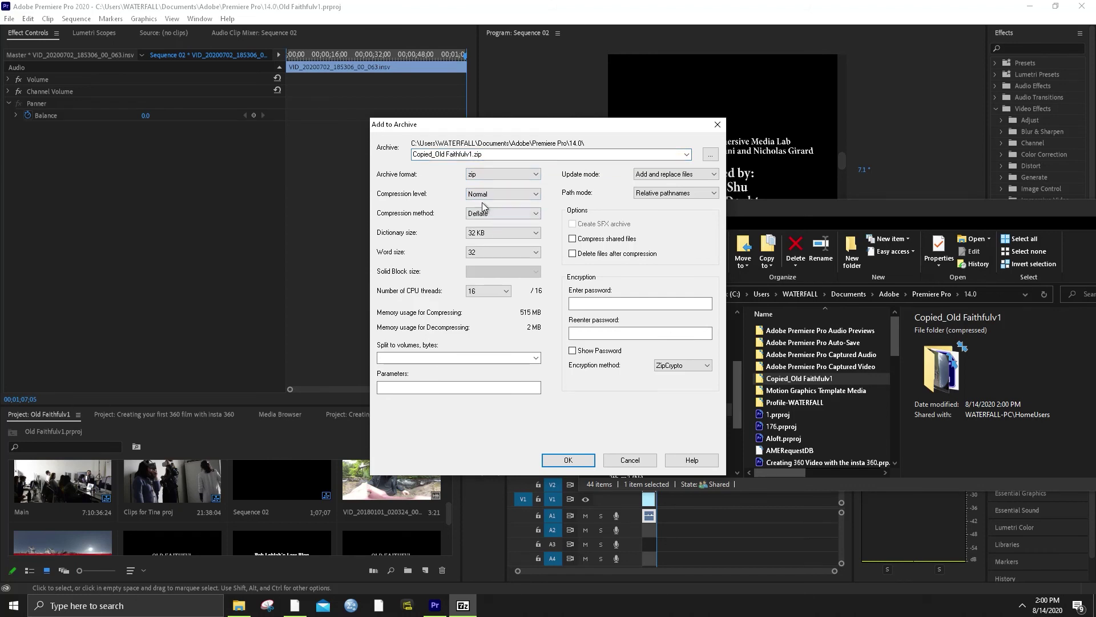
left_click(488, 194)
left_click(486, 234)
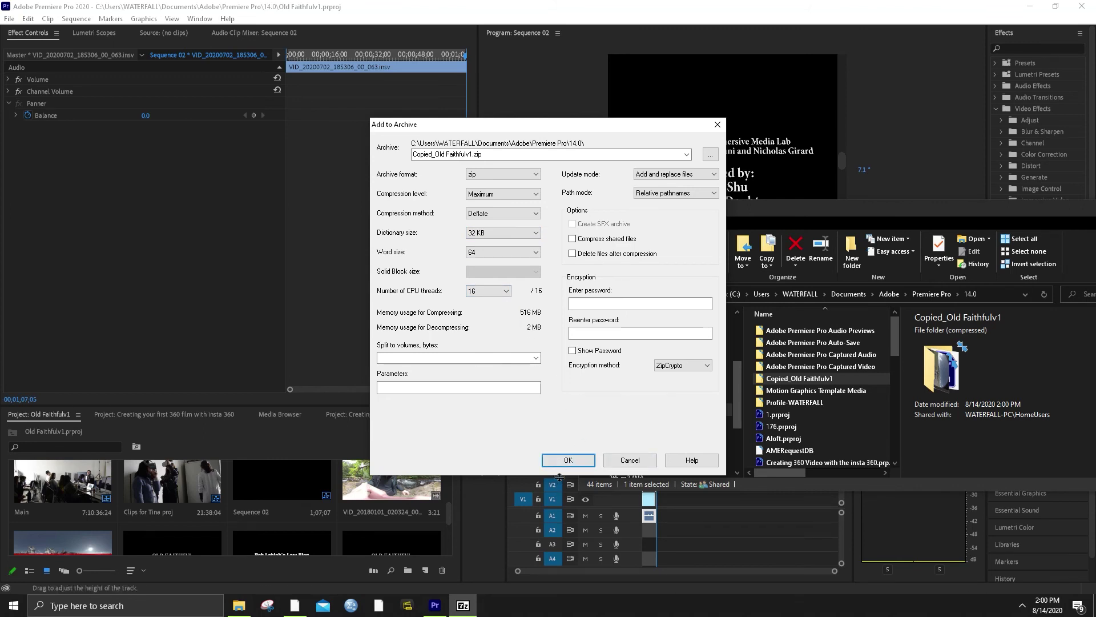
left_click(570, 460)
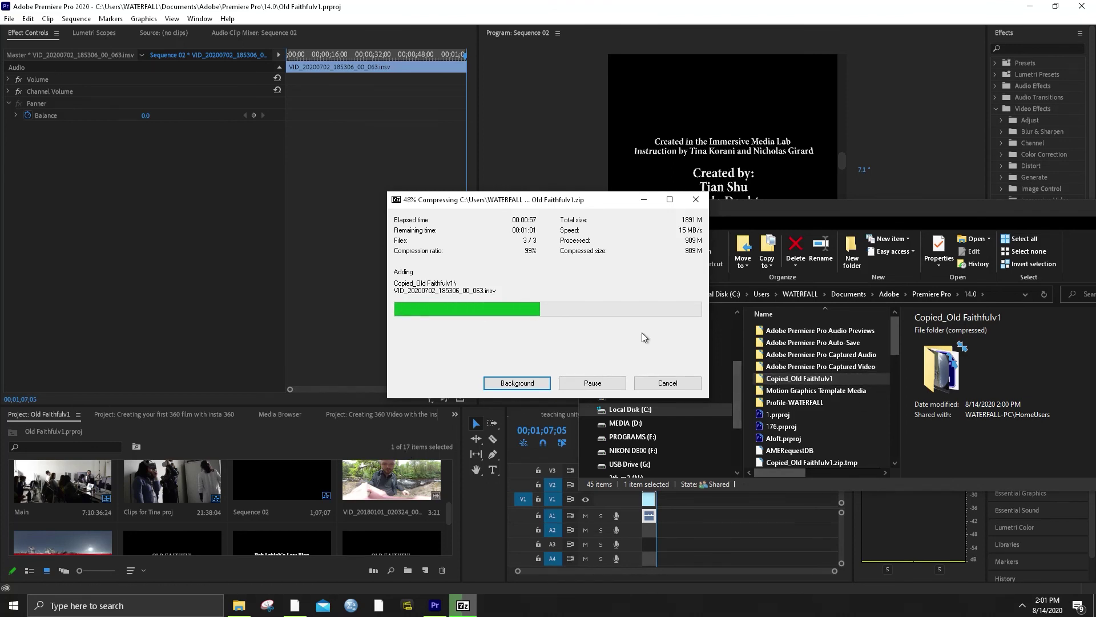
Search the web for an instructor's e-mail address, dismiss the results, and return to Premiere Pro
left_click(166, 606)
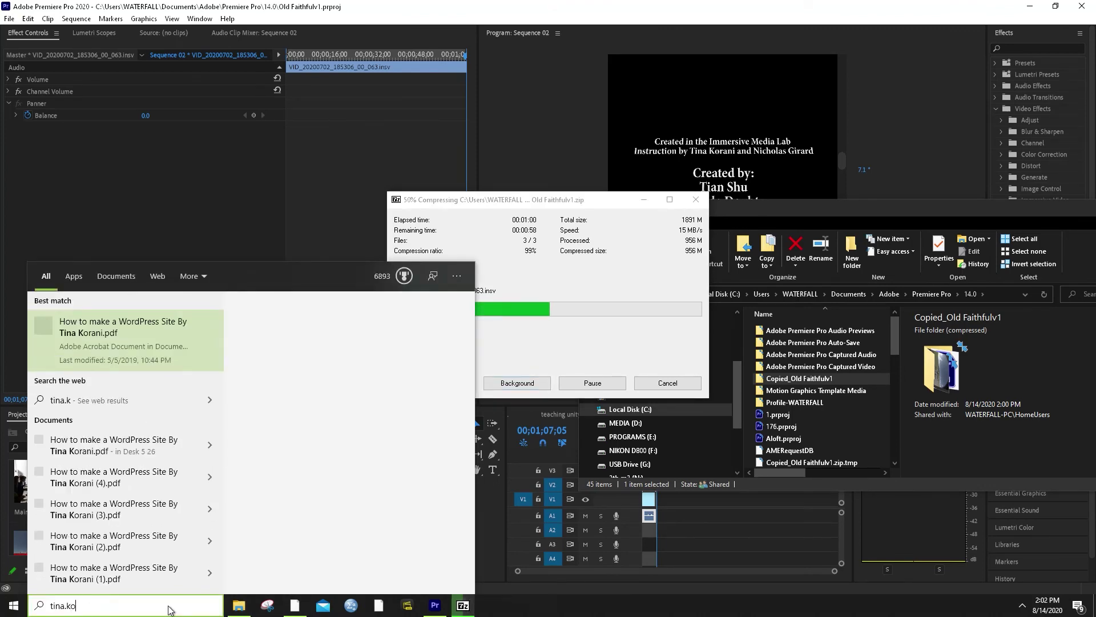
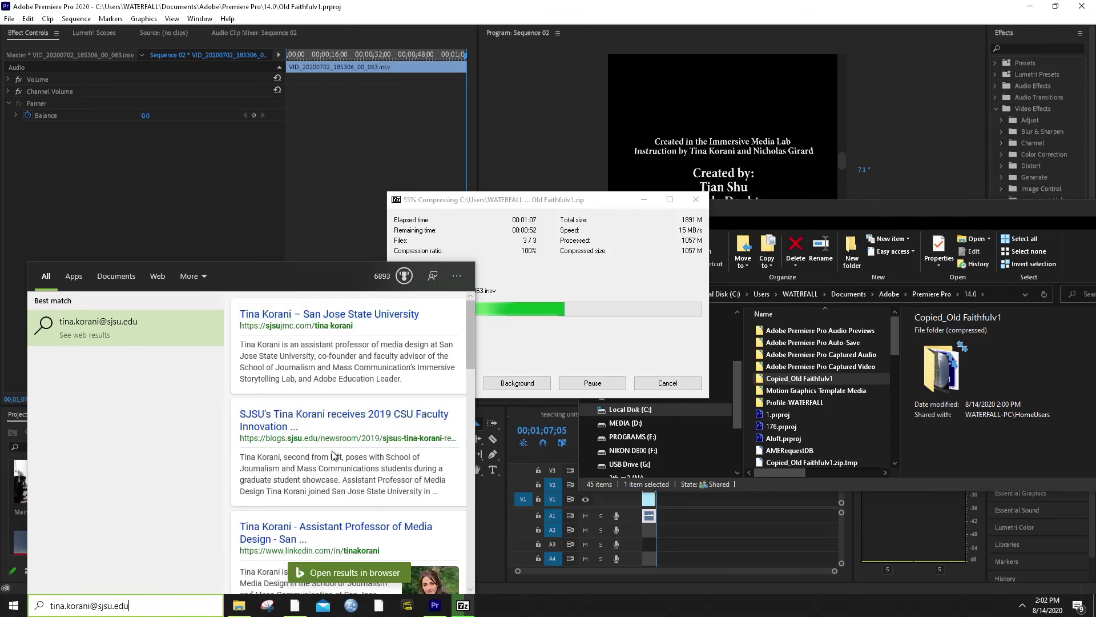
scroll(345, 483, "down", 3)
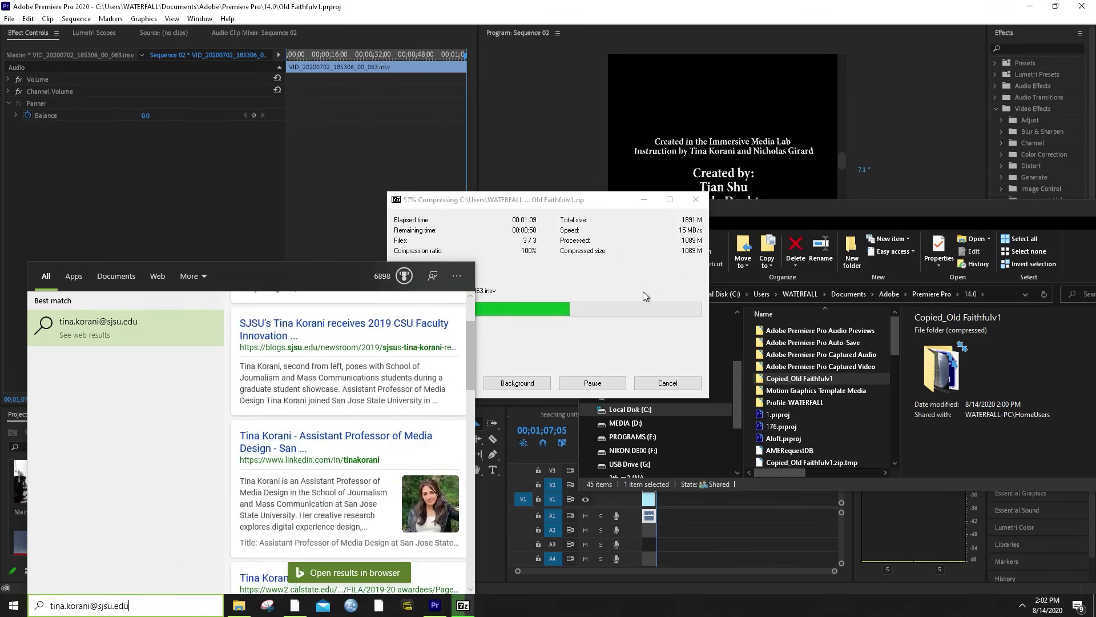
left_click(572, 265)
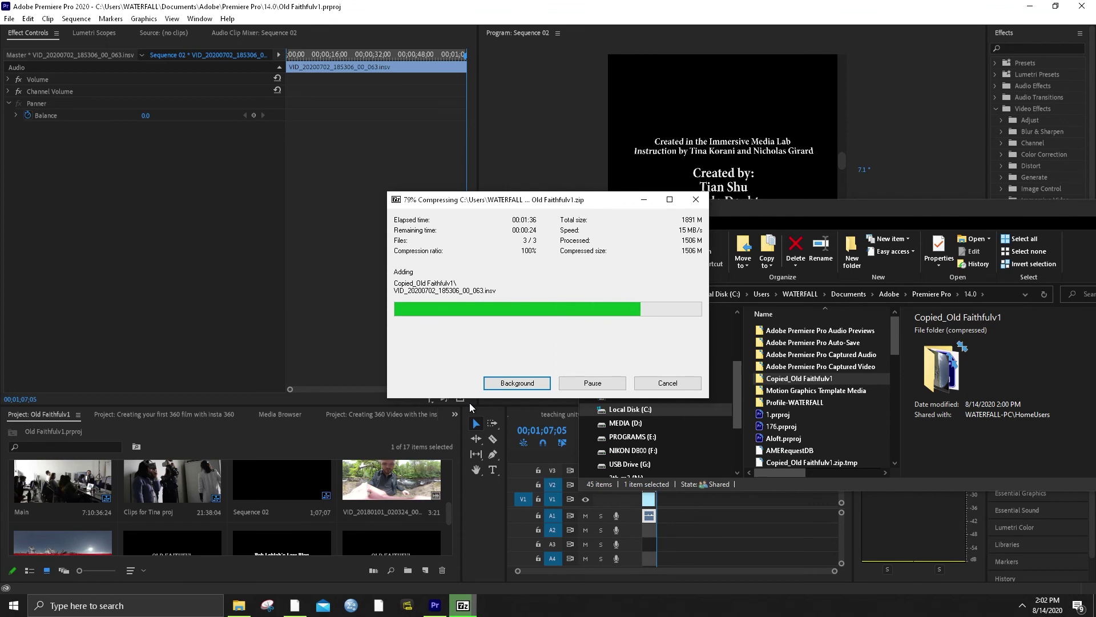
left_click(658, 23)
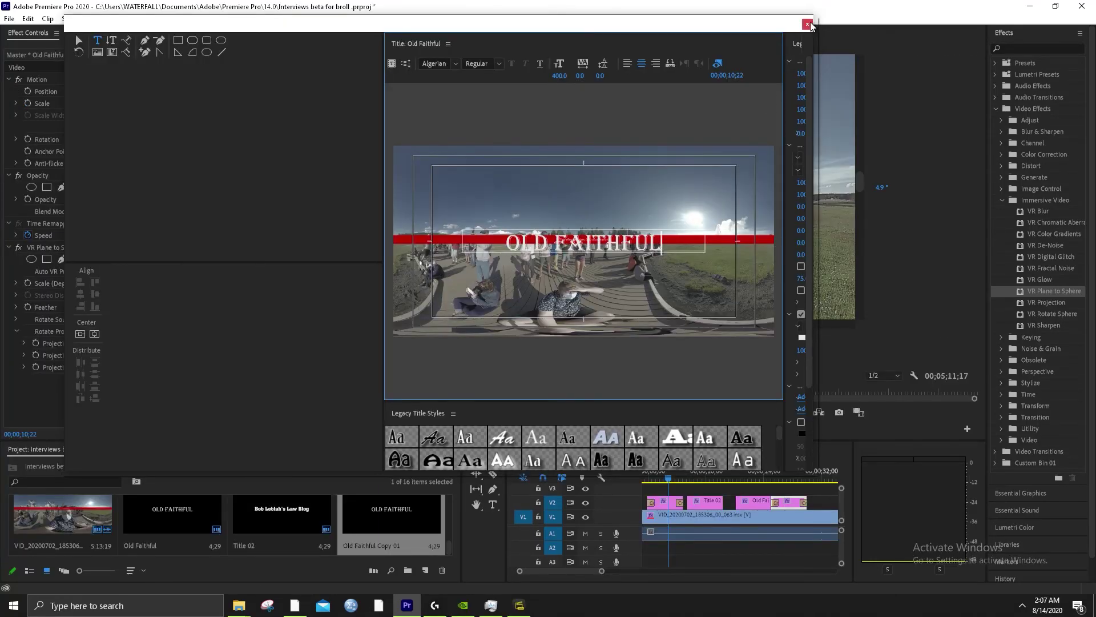
Close the Old Faithful title editor, scrub Sequence 02 from 00;00;25;15 to 00;00;09;26, then go to Insta360 Studio
left_click(808, 25)
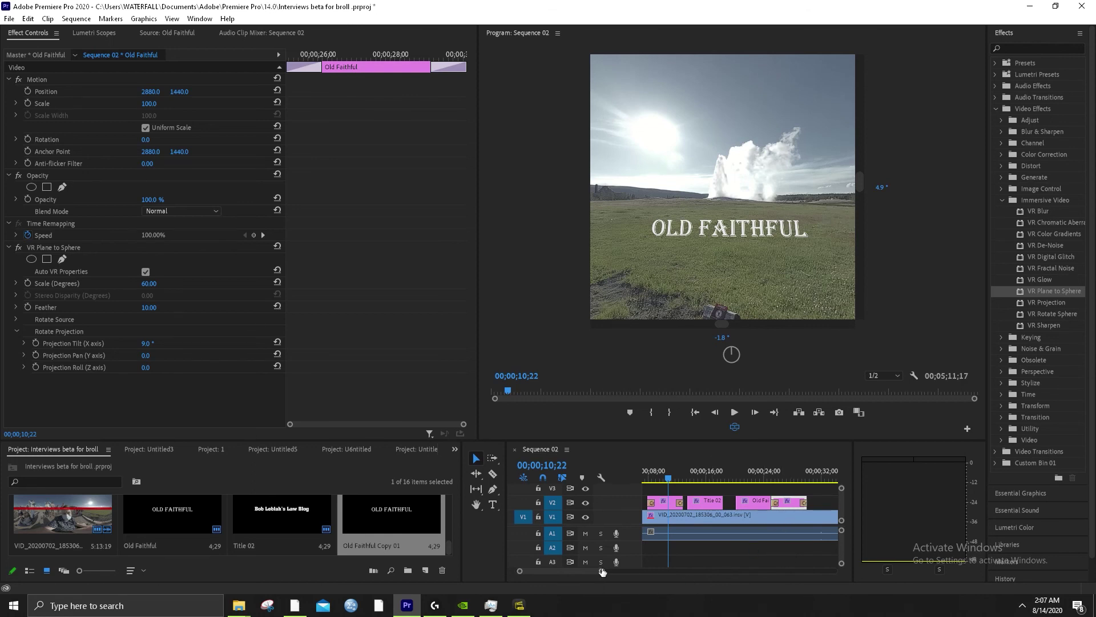
left_click_drag(602, 571, 606, 572)
left_click(795, 477)
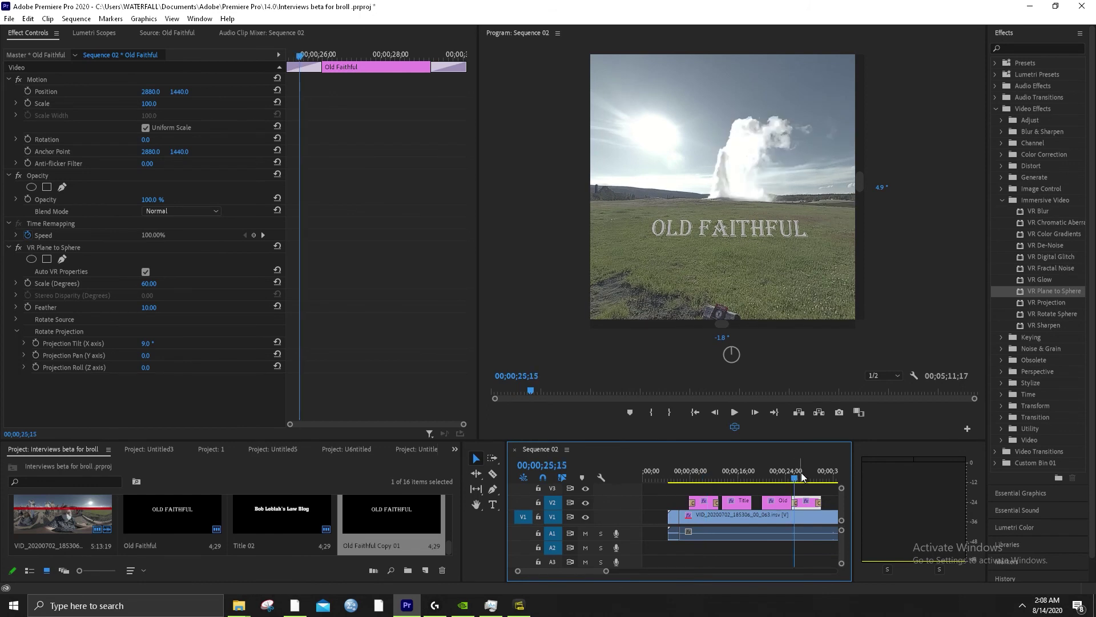
left_click_drag(802, 476, 786, 483)
scroll(730, 545, "down", 3)
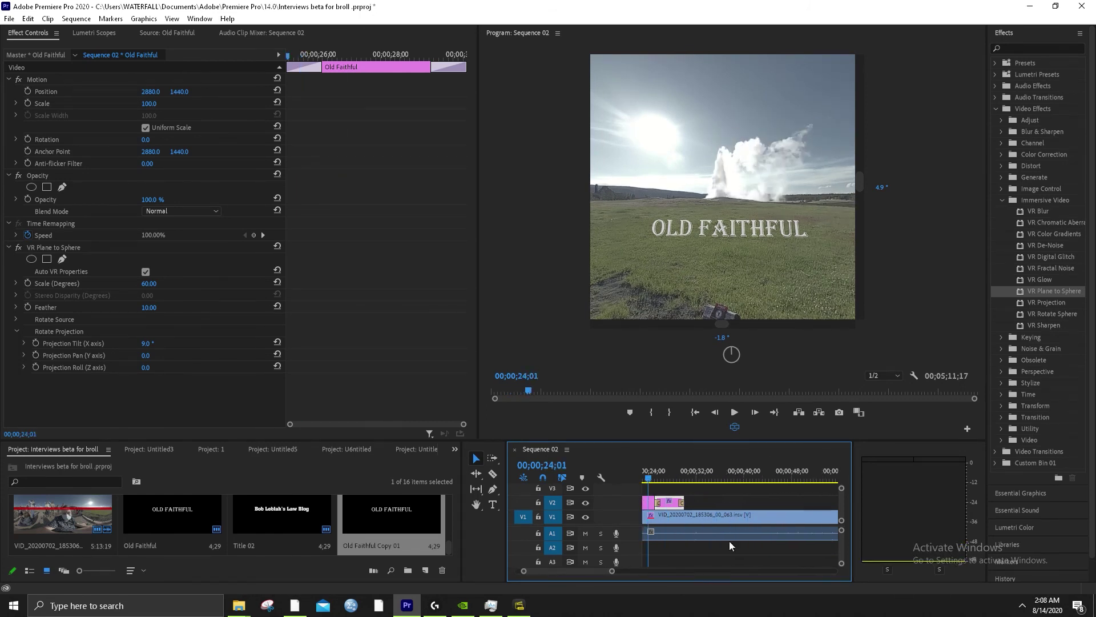
left_click_drag(612, 571, 650, 572)
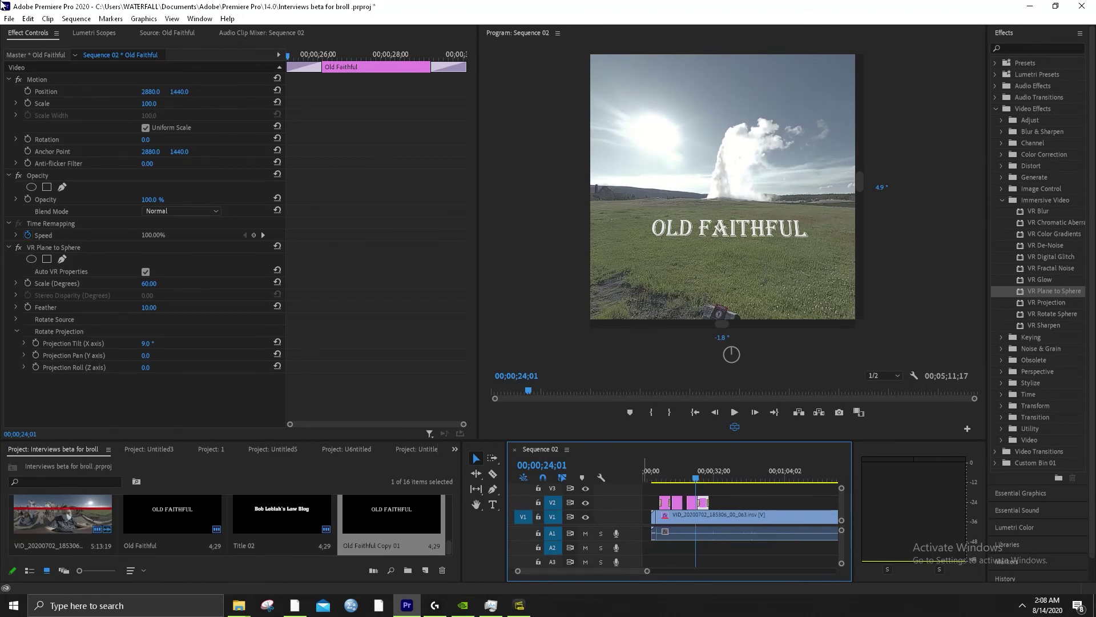
left_click(519, 606)
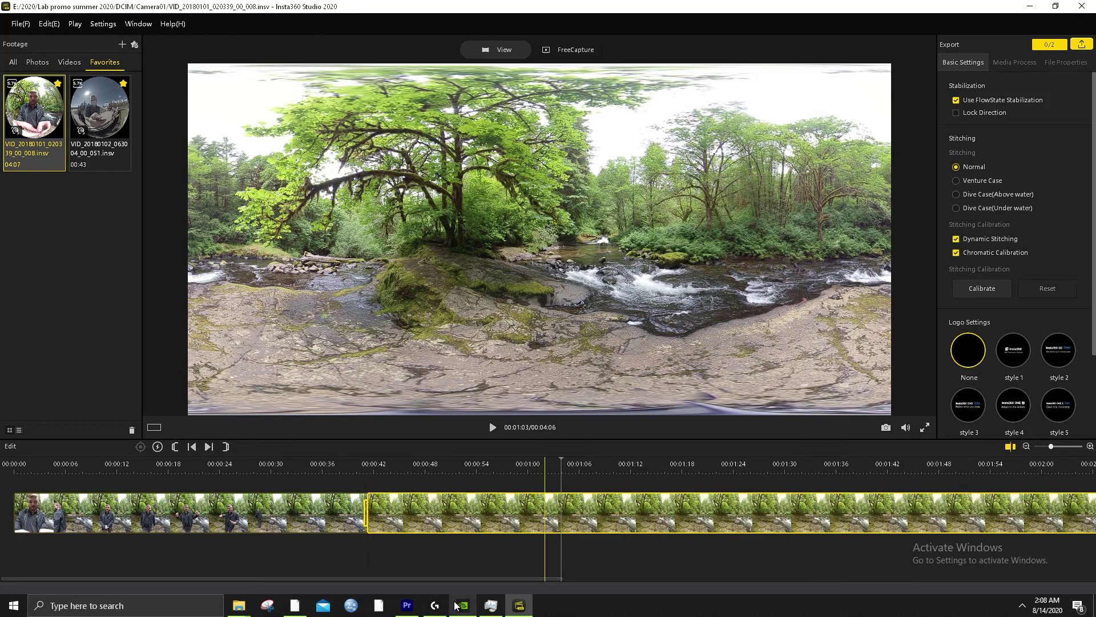
Switch from Insta360 Studio back to Premiere Pro's Sequence 02
left_click(406, 605)
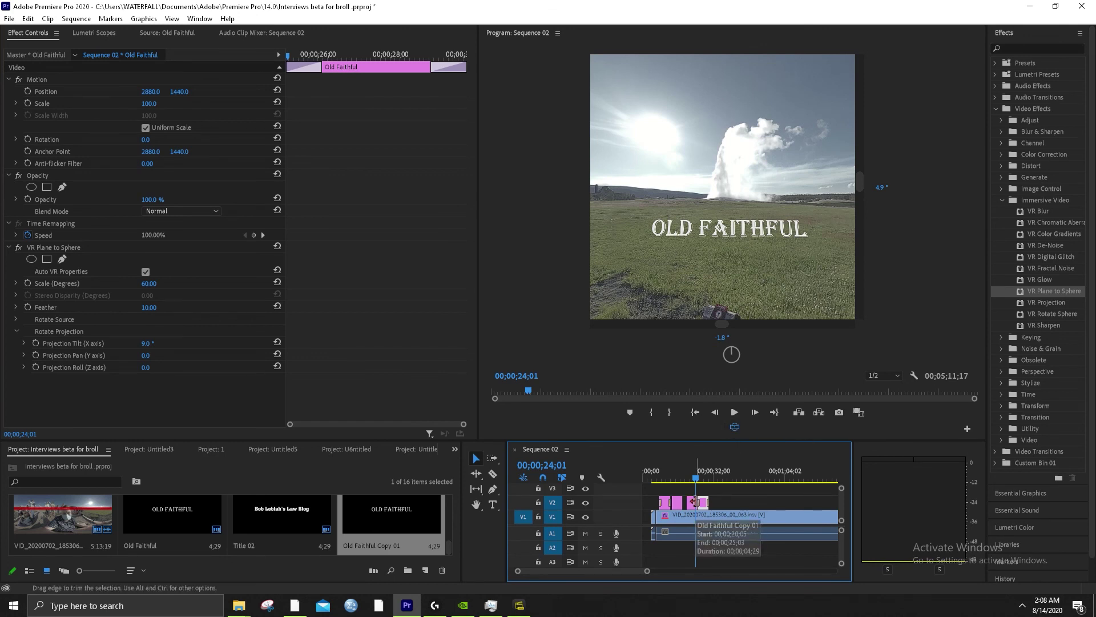
Move the playhead to 00;00;26;22, rotate the 360° view, and zoom out the timeline
left_click(703, 480)
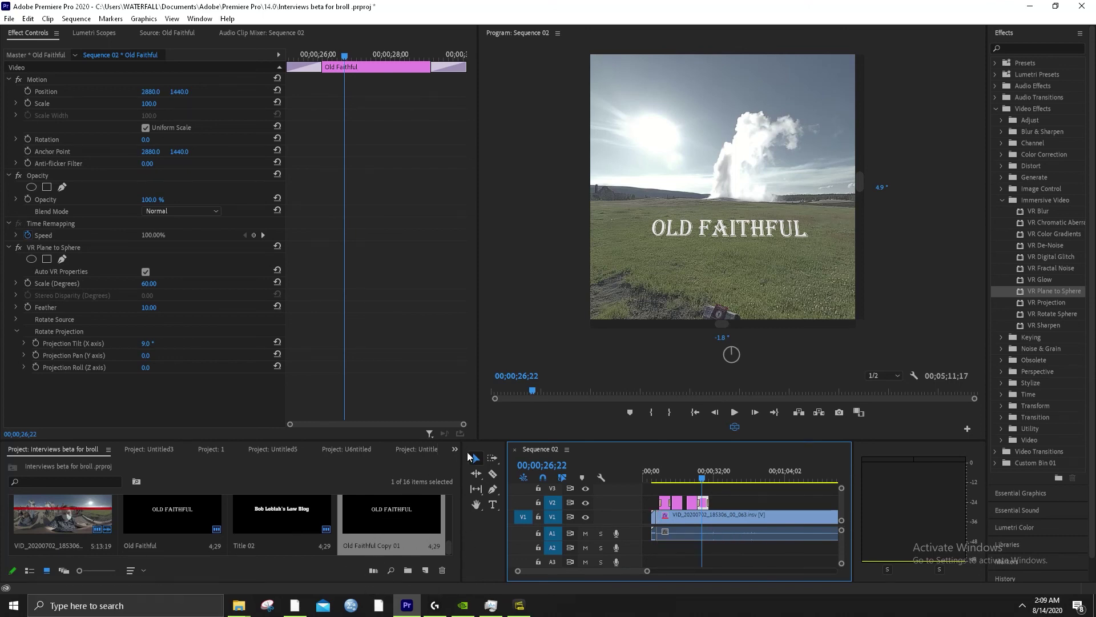
left_click_drag(743, 206, 728, 274)
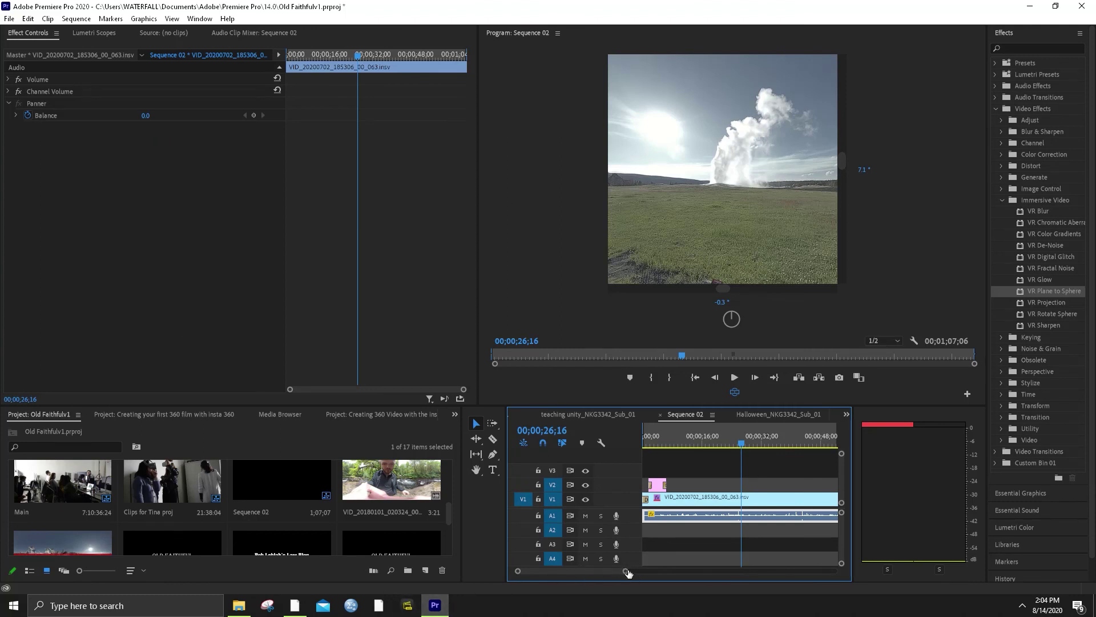
left_click_drag(625, 570, 728, 570)
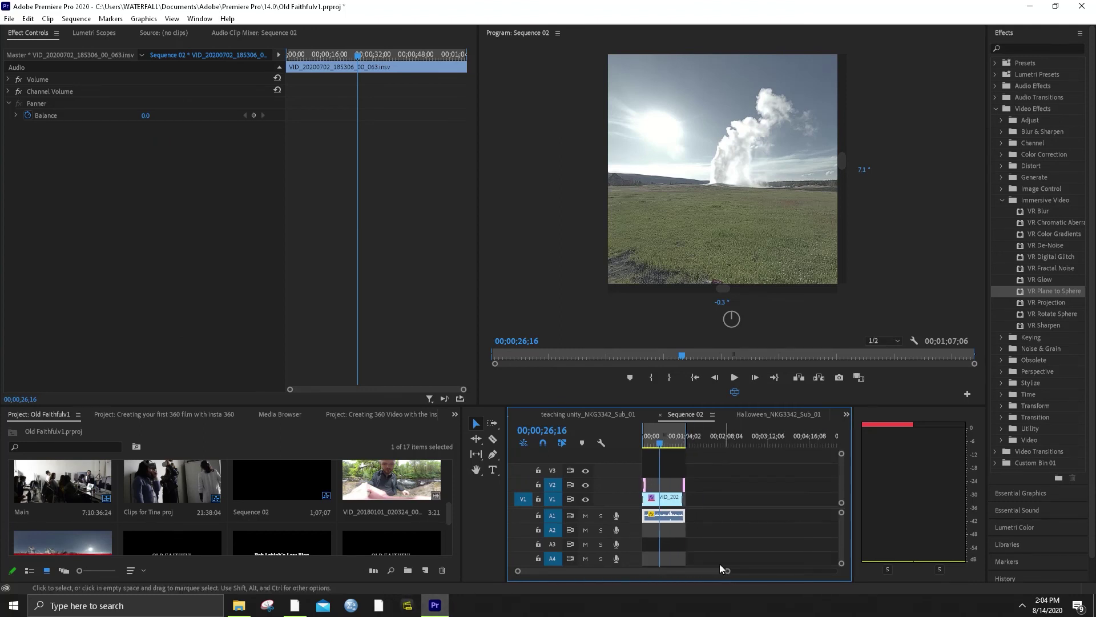